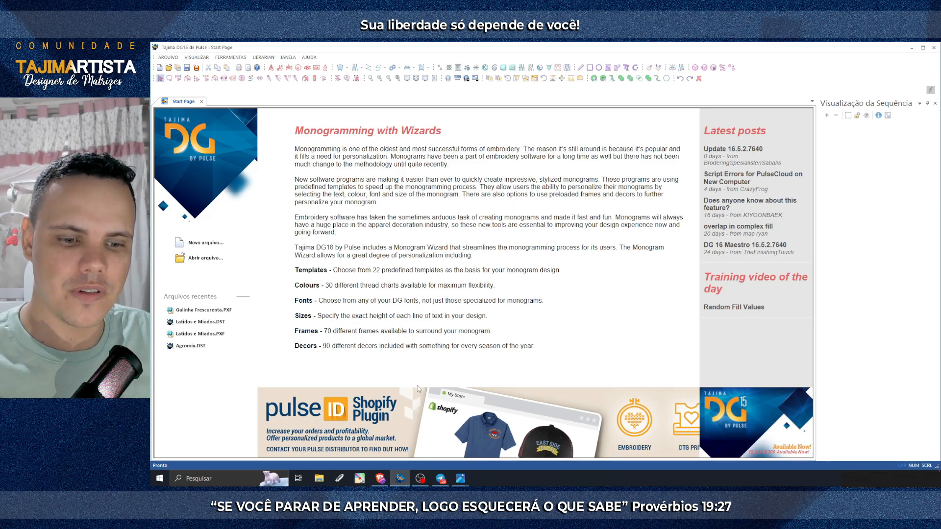
# Step: Switch to the browser and look through the embroidery lesson videos on the YouTube channel's video list
pyautogui.click(381, 479)
pyautogui.scroll(3, 753, 381)
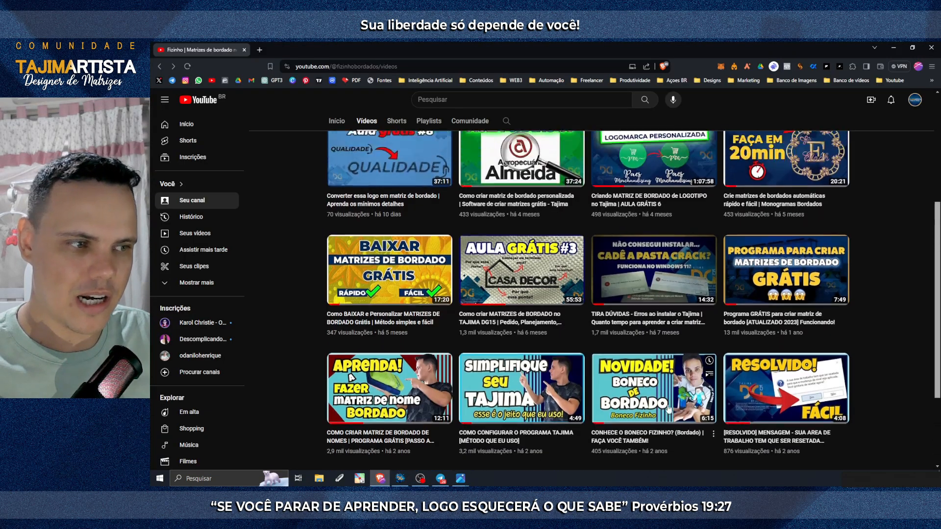
pyautogui.scroll(-2, 754, 381)
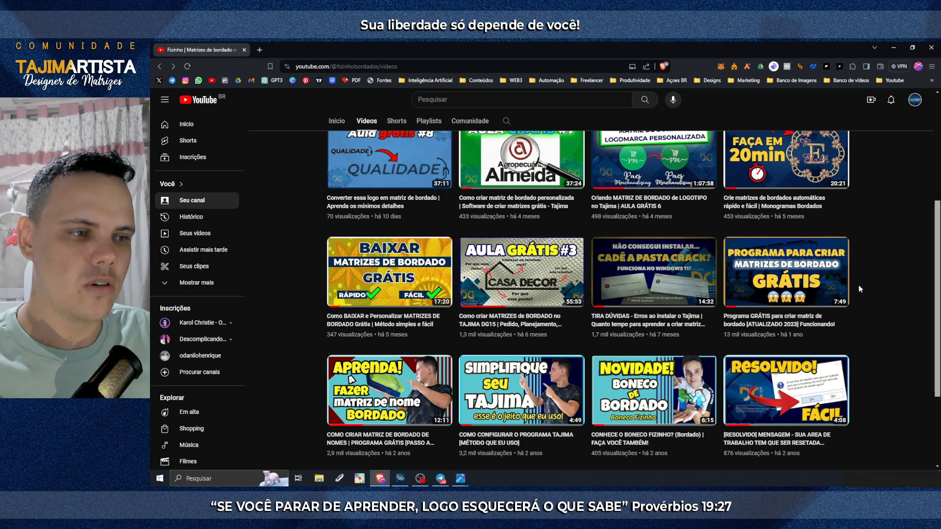
pyautogui.scroll(2, 808, 303)
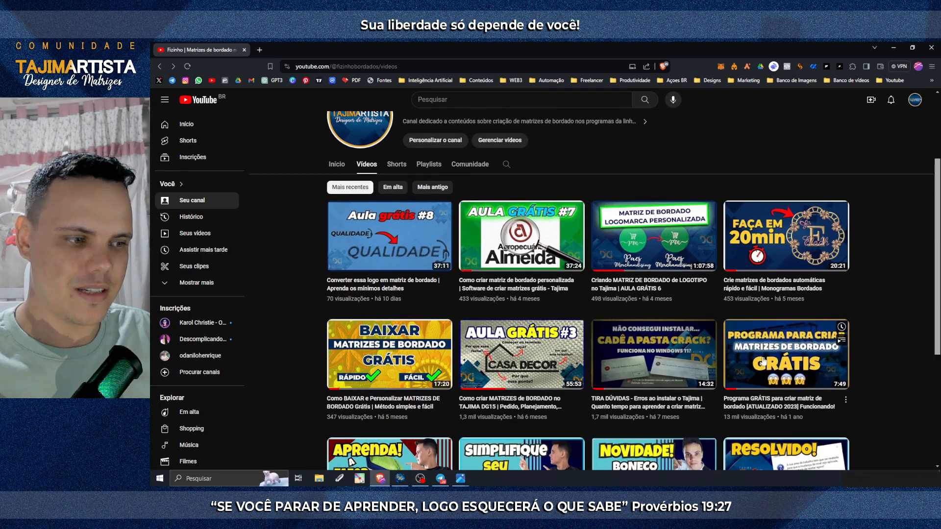
pyautogui.scroll(-2, 783, 331)
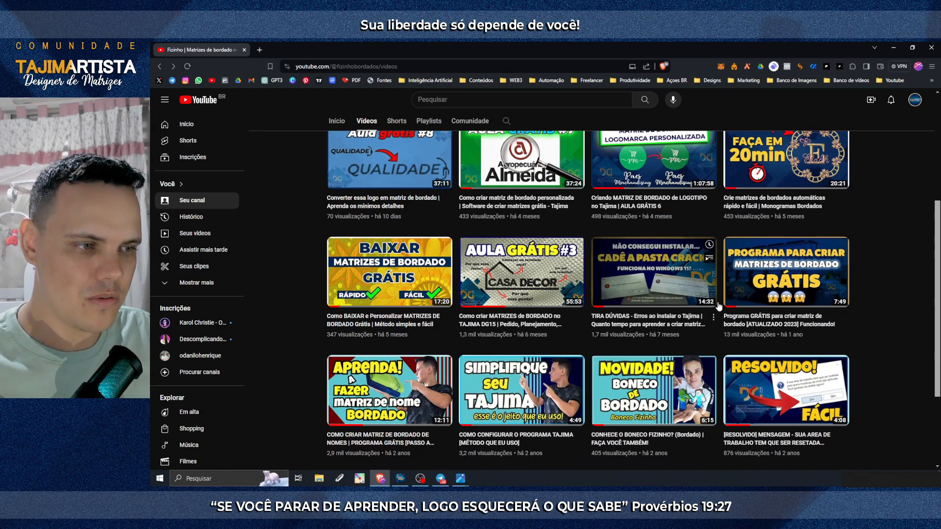
pyautogui.scroll(1, 799, 309)
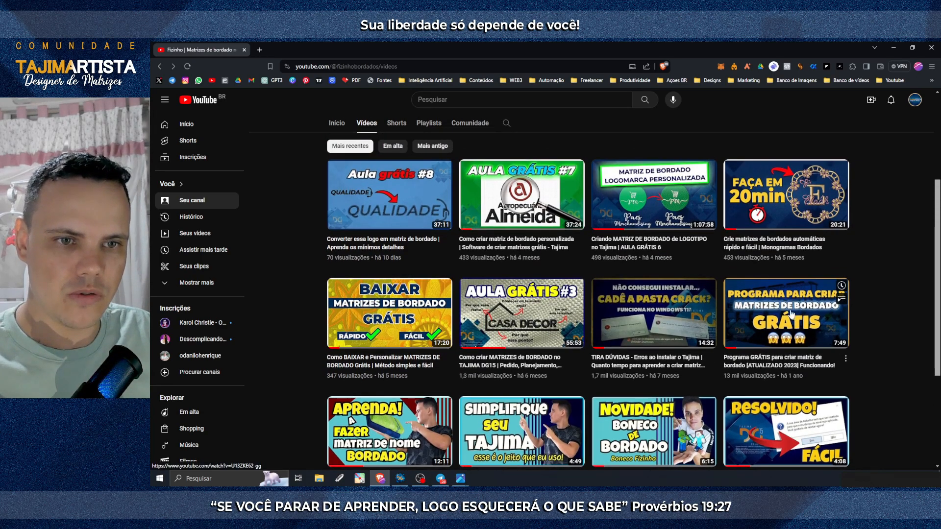
# Step: Switch to Telegram and read through the recent messages and shared links in the Comunidade TAJIMARTISTAS group
pyautogui.click(440, 478)
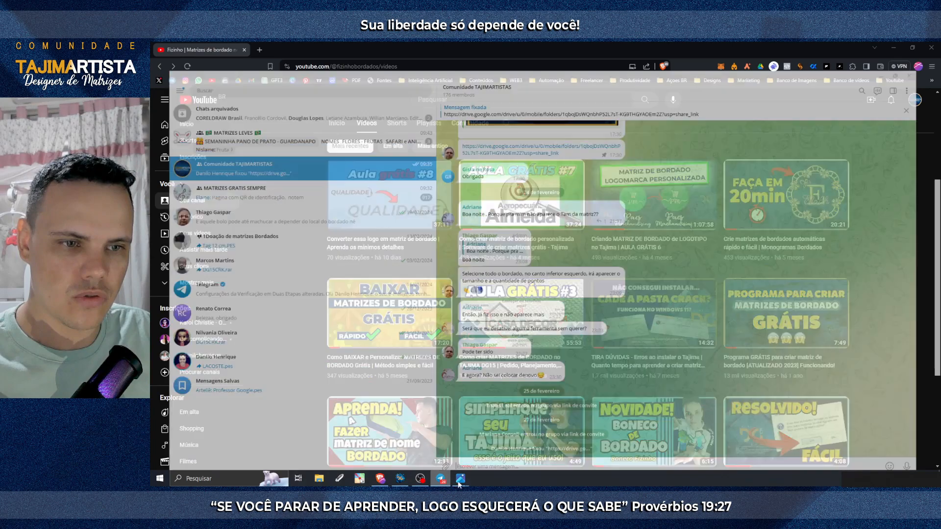
pyautogui.scroll(10, 610, 376)
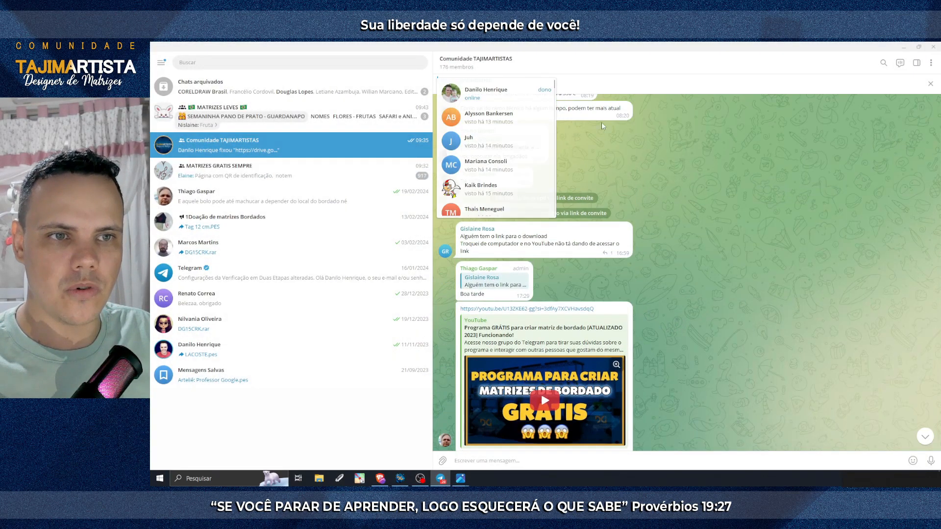
pyautogui.scroll(5, 630, 244)
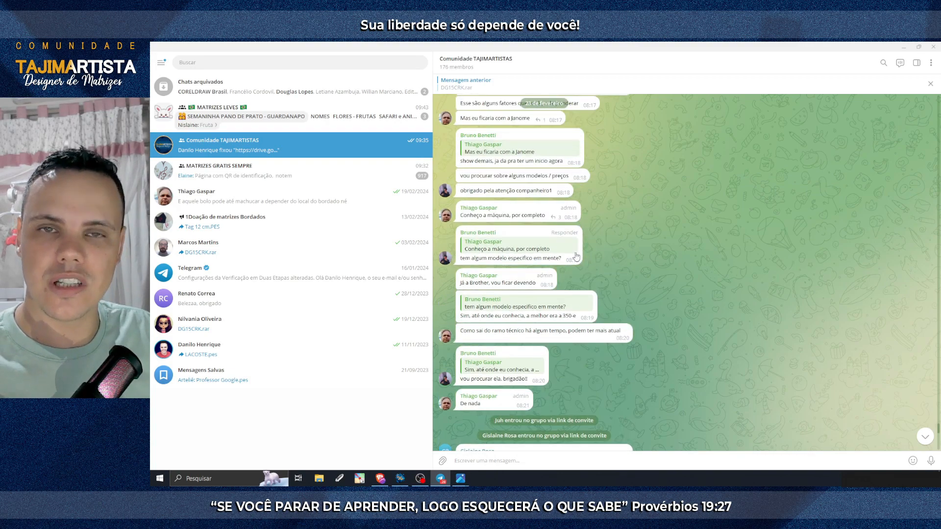
pyautogui.scroll(4, 557, 282)
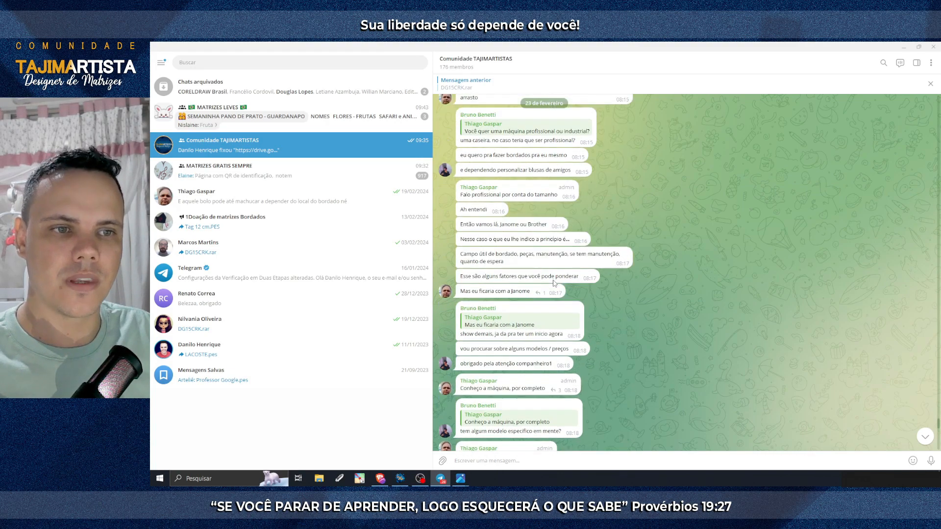
pyautogui.scroll(3, 564, 280)
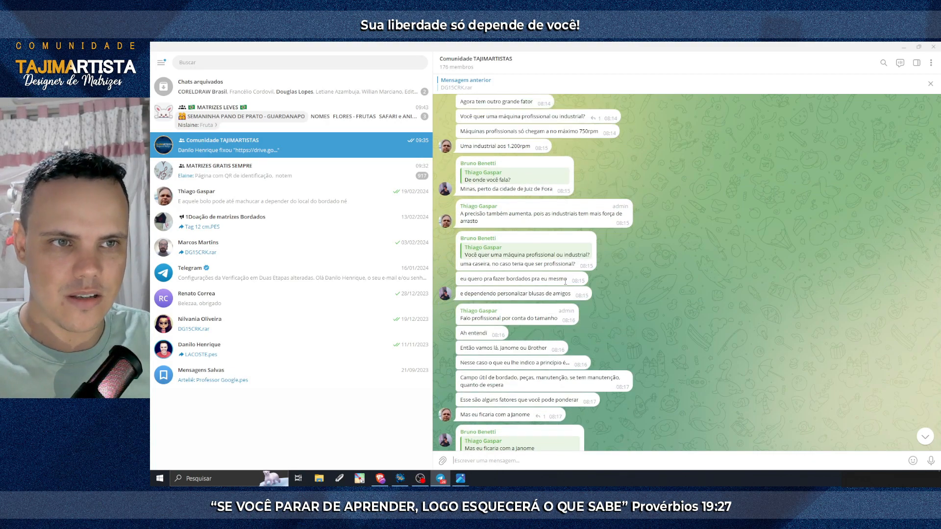
pyautogui.scroll(4, 639, 286)
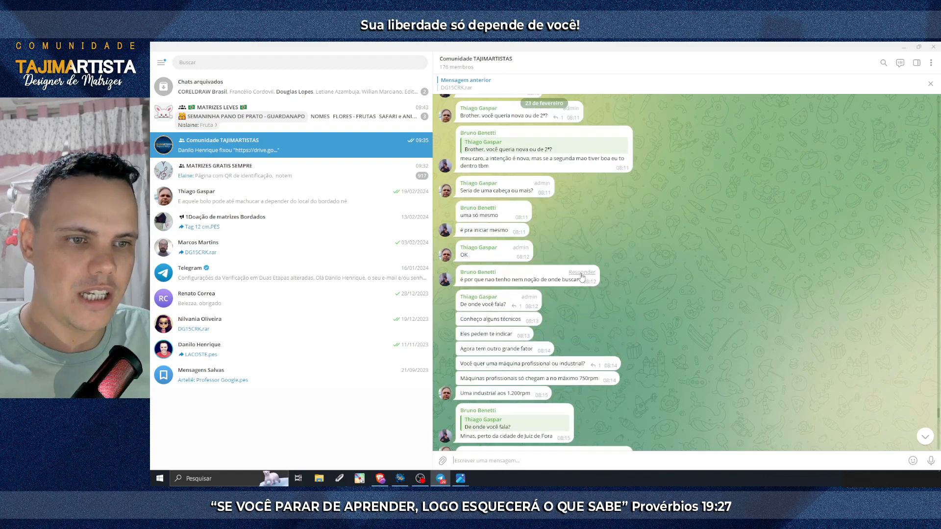
pyautogui.scroll(-4, 580, 276)
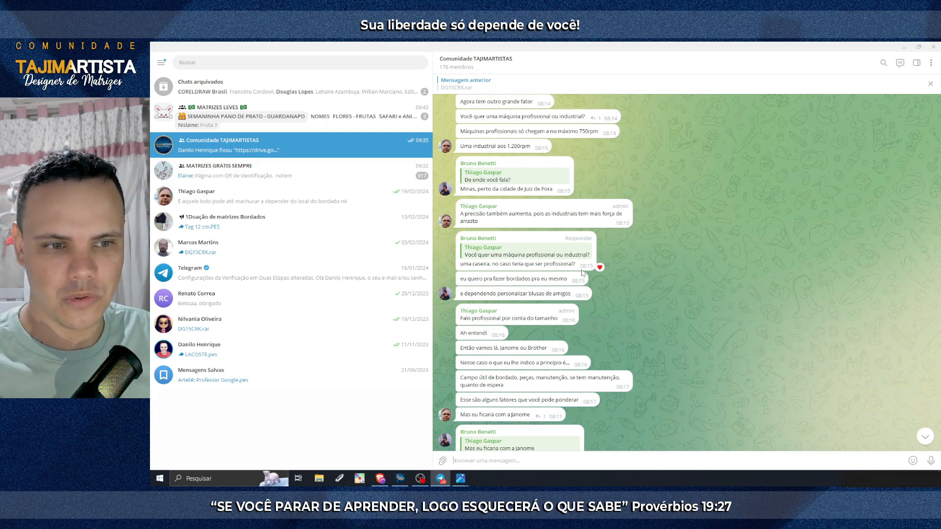
pyautogui.scroll(2, 582, 273)
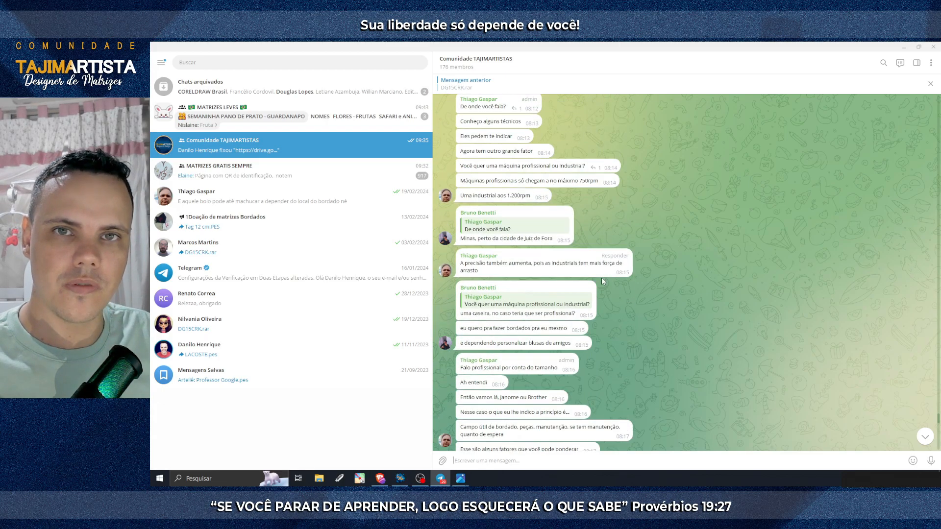
pyautogui.scroll(-15, 601, 277)
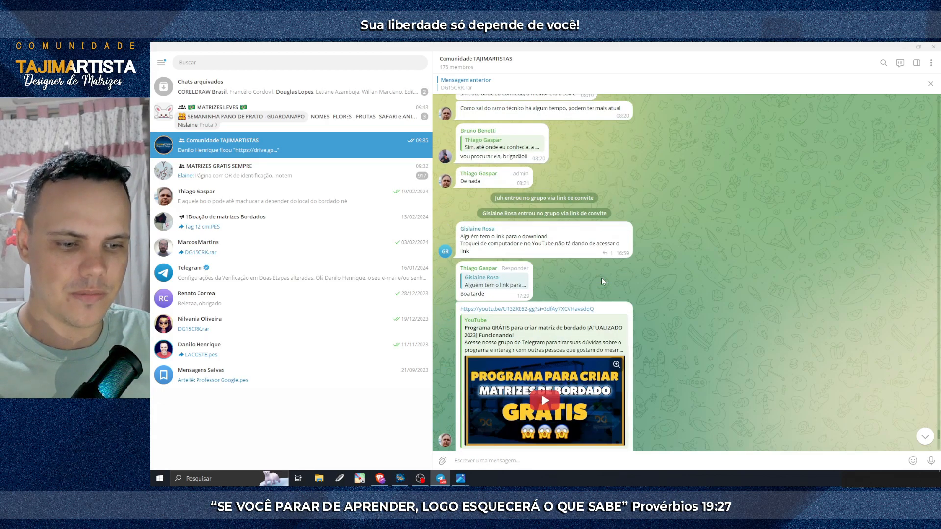
pyautogui.scroll(-6, 601, 277)
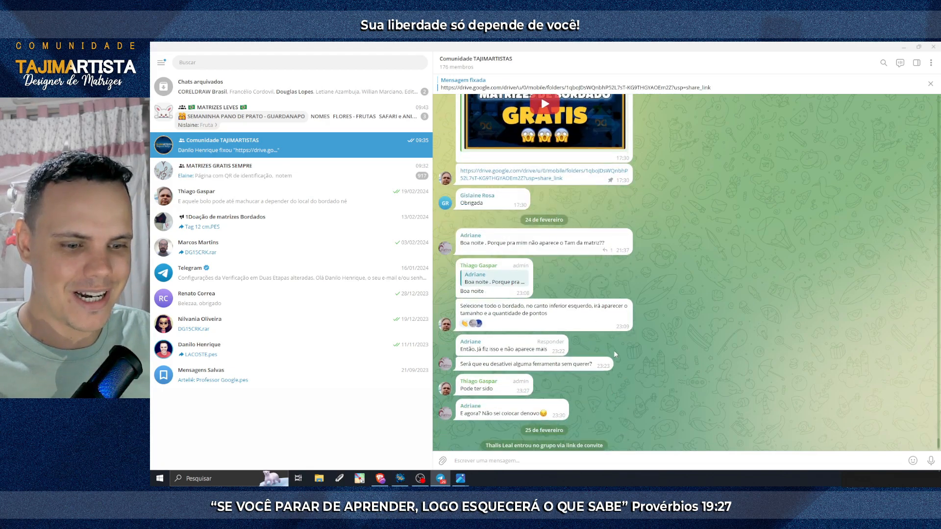
pyautogui.scroll(-2, 615, 354)
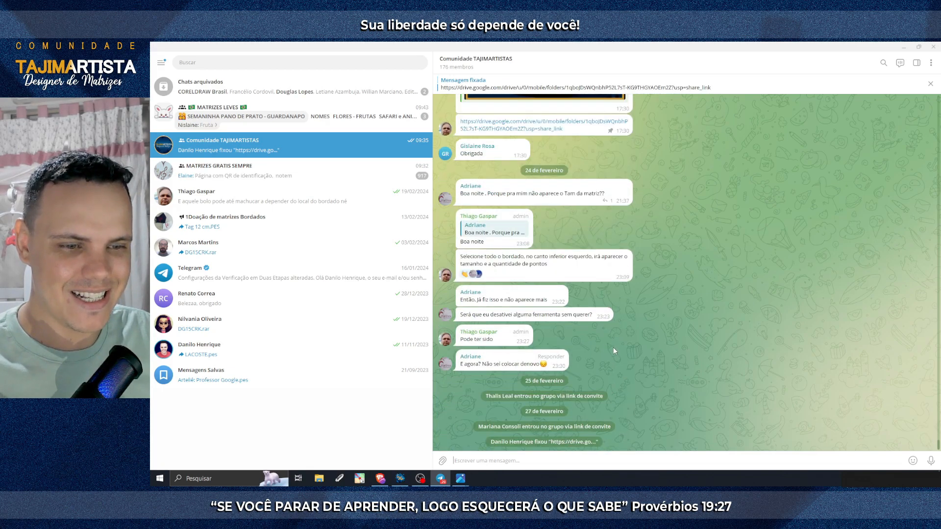
# Step: Switch to Tajima DG15 and create a new blank design, accepting the preselected laser bridge and machine entry
pyautogui.click(400, 479)
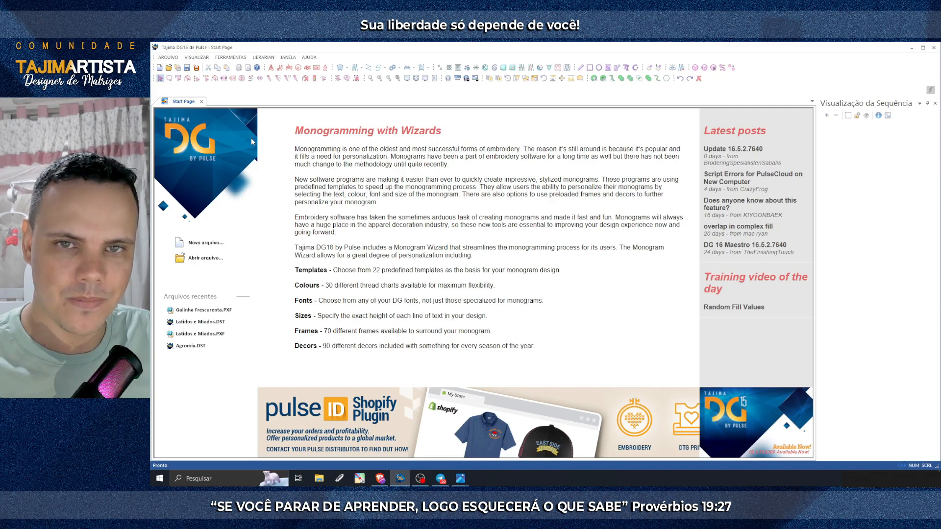
pyautogui.click(159, 68)
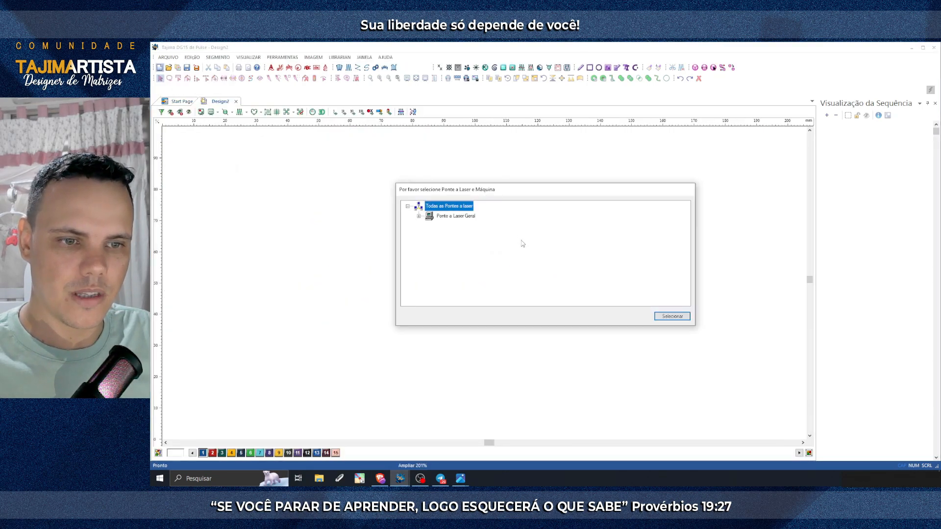
pyautogui.press('Return')
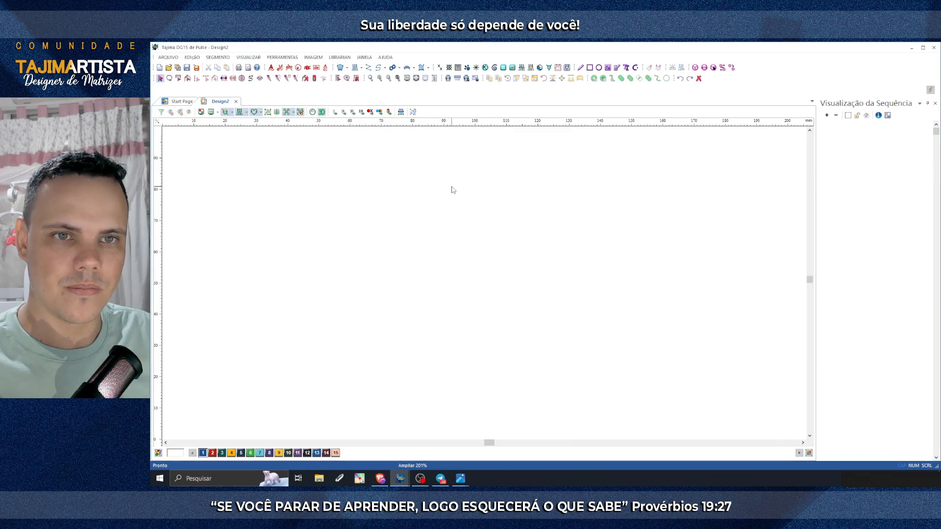
# Step: Load the APRAG image file Logo from the Aprag folder as the design's background artwork
pyautogui.click(315, 59)
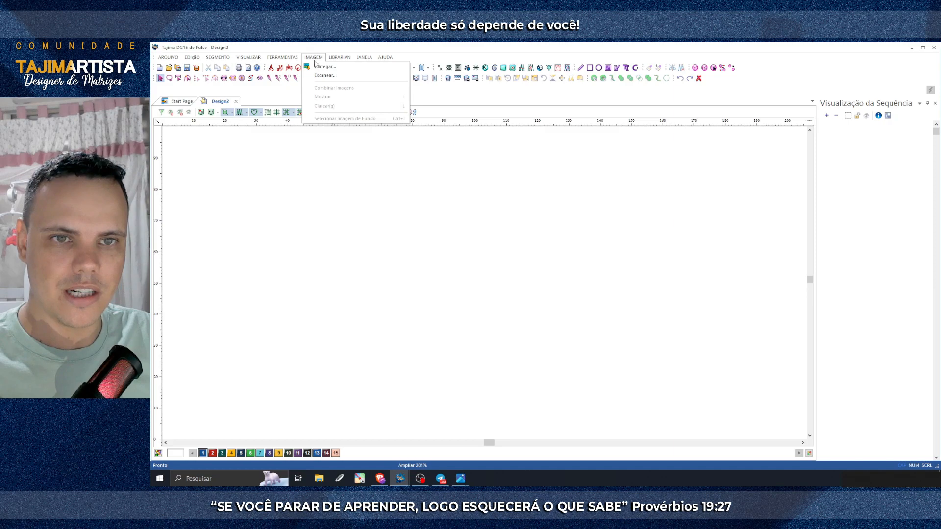
pyautogui.click(317, 70)
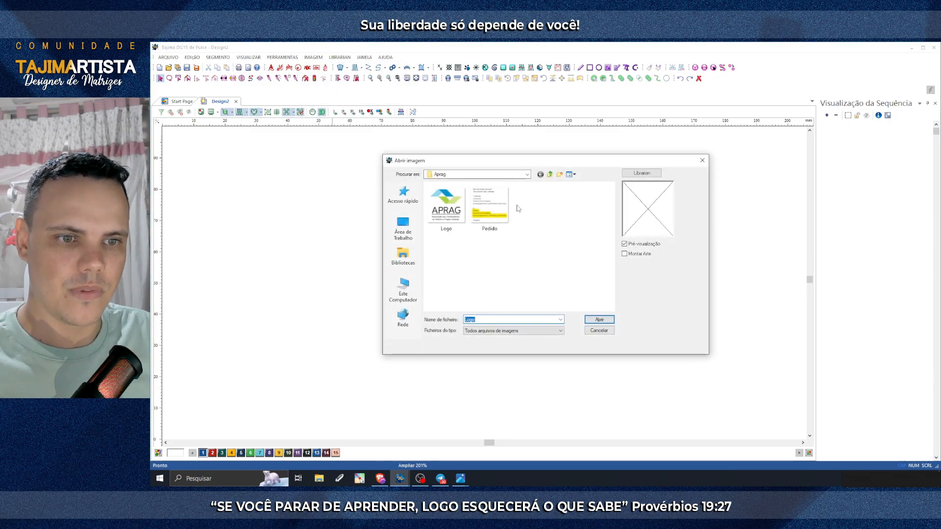
pyautogui.click(450, 211)
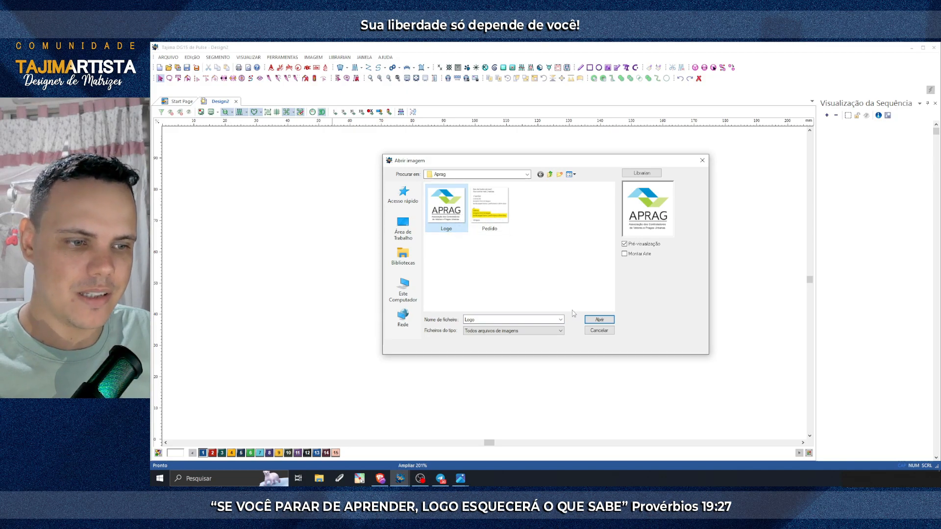
pyautogui.click(599, 320)
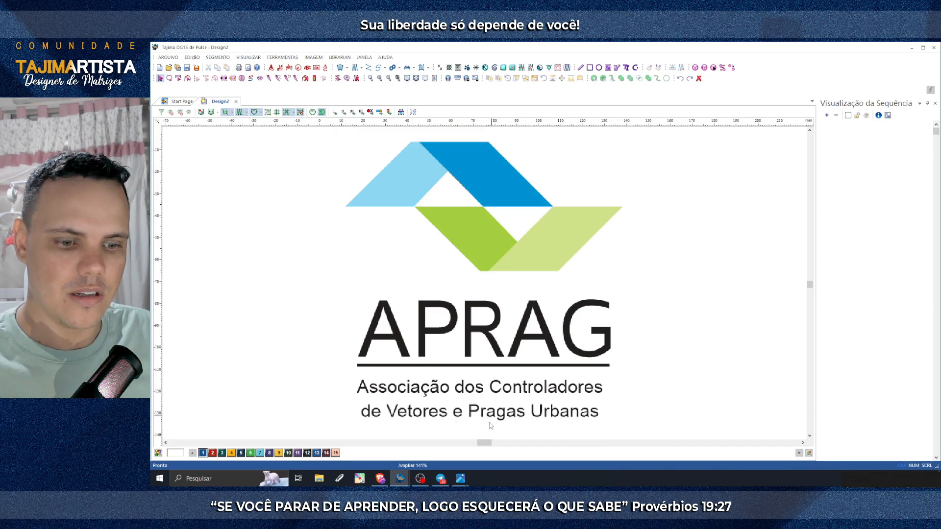
# Step: Switch to Pedido.png in Photos and examine the highlighted APRAG order for the requested width and fabrics
pyautogui.moveTo(460, 482)
pyautogui.click(515, 429)
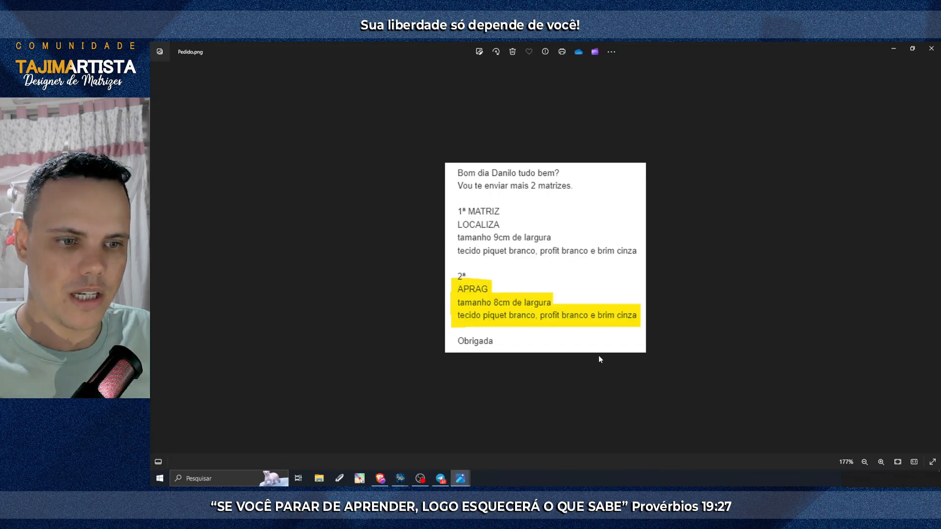
pyautogui.scroll(2, 686, 345)
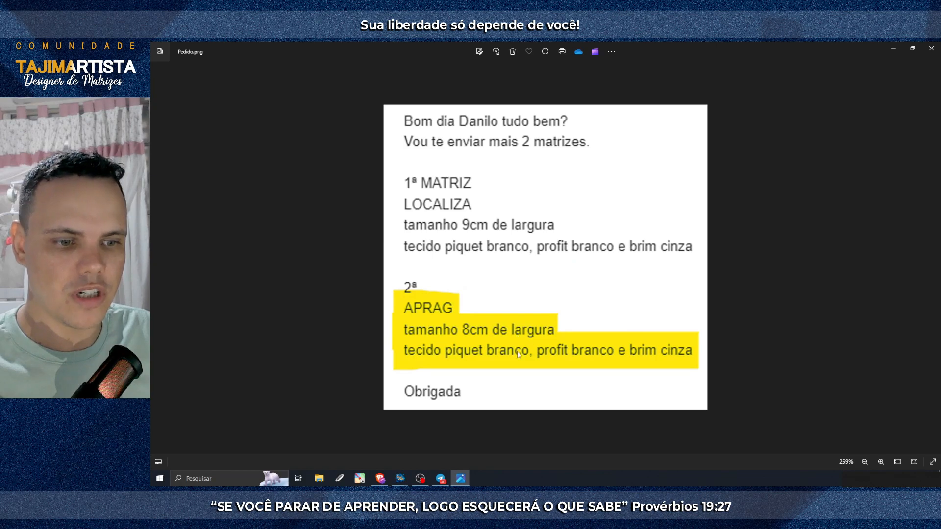
pyautogui.moveTo(465, 483)
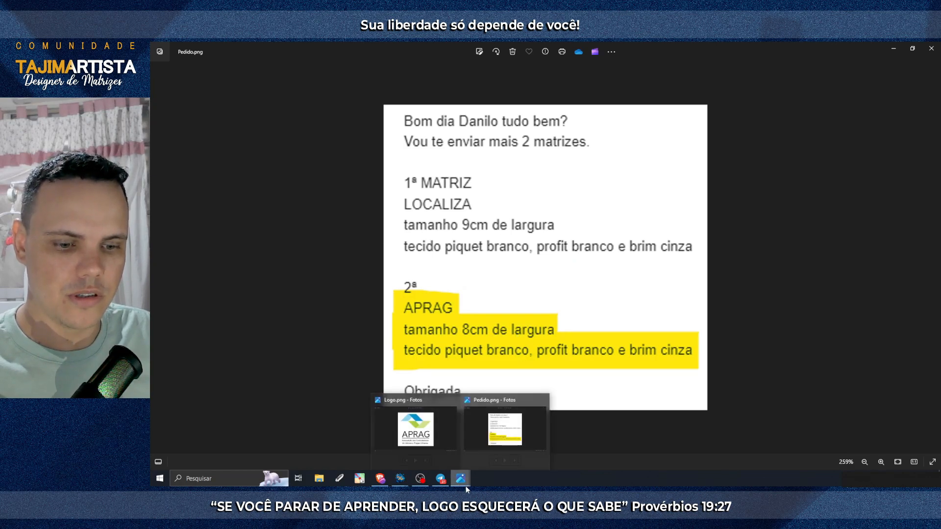
# Step: Return to Tajima DG15 and draw an art rectangle about 133 by 131 mm enclosing the whole APRAG logo
pyautogui.moveTo(400, 478)
pyautogui.click(473, 414)
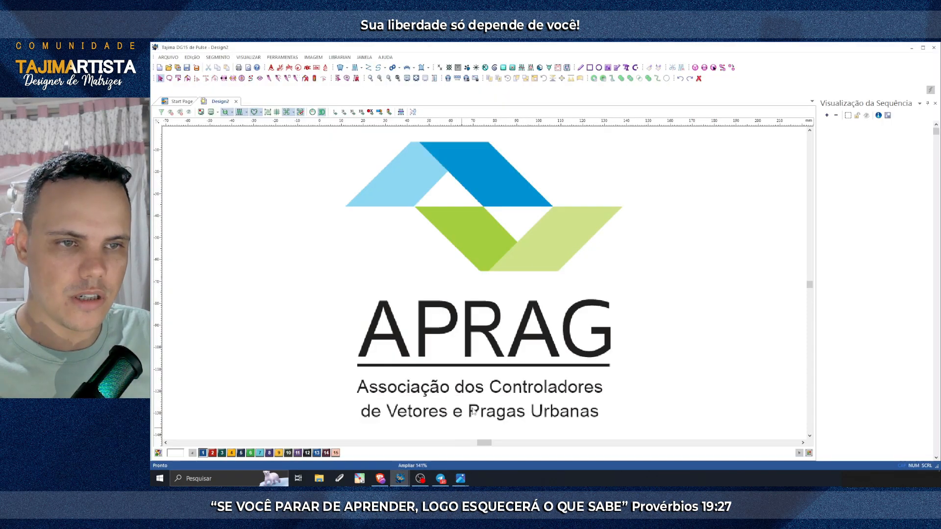
pyautogui.click(591, 69)
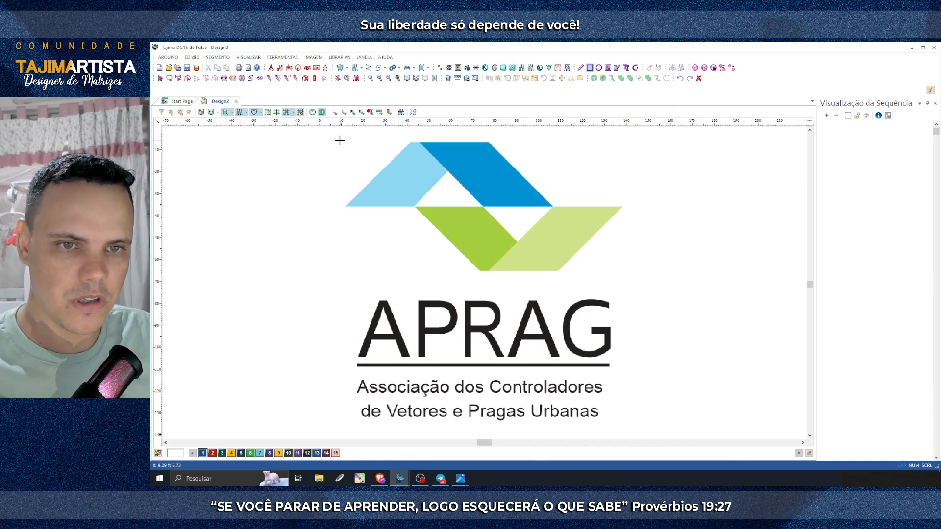
pyautogui.moveTo(338, 135); pyautogui.dragTo(630, 423)
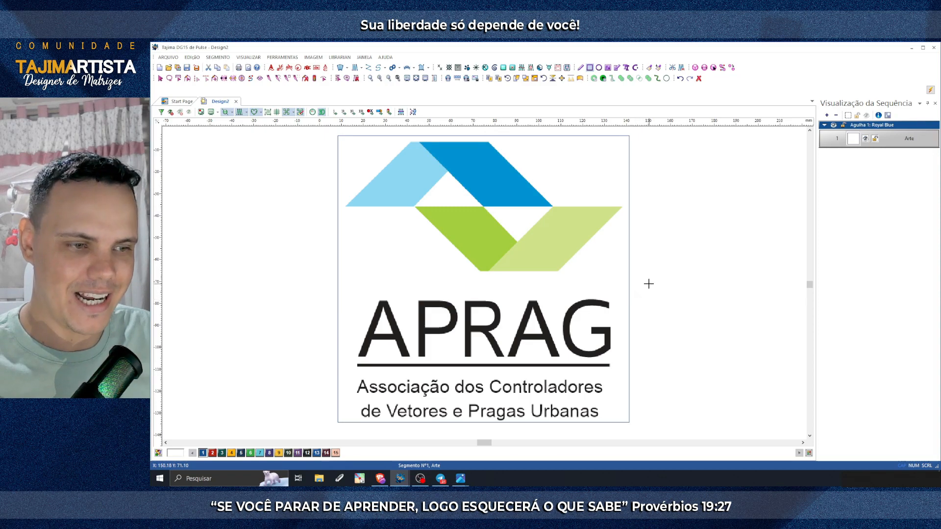
pyautogui.press('Escape')
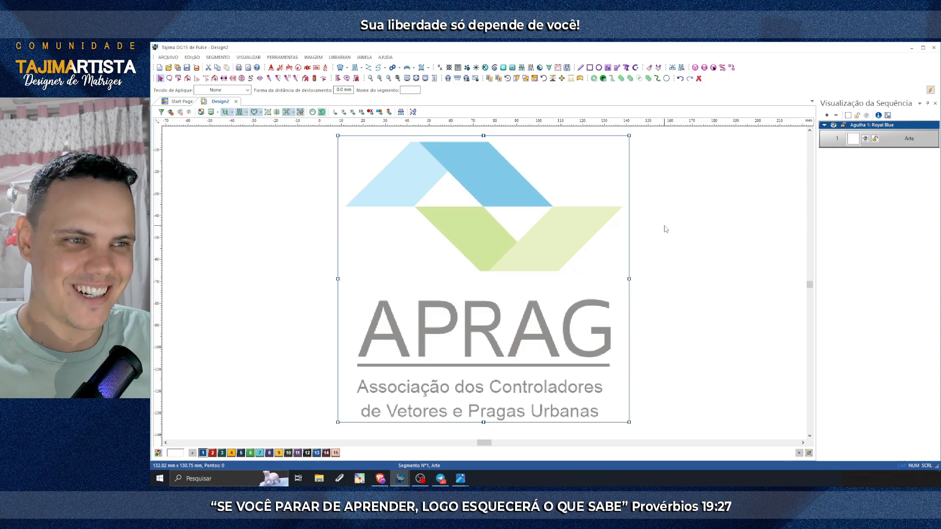
pyautogui.press('Escape')
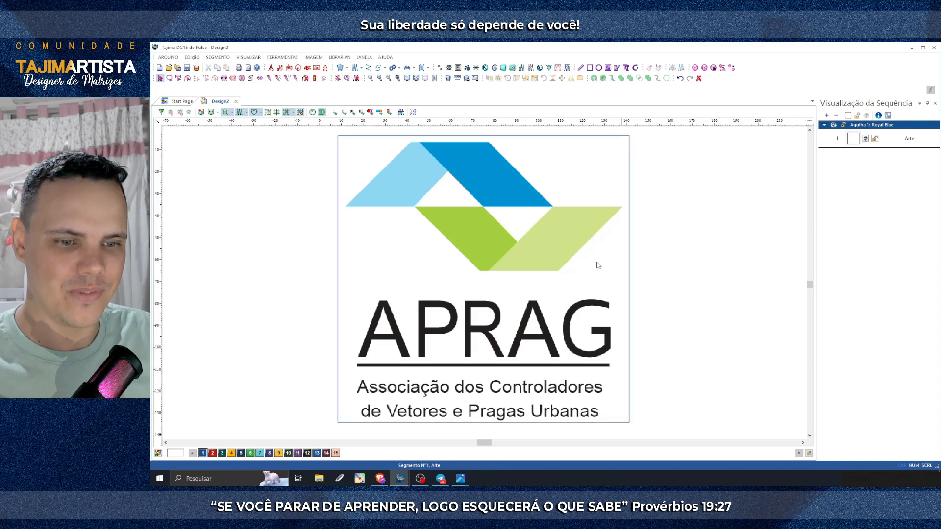
# Step: Resize the art rectangle around the logo proportionally to a width of 80 mm
pyautogui.click(630, 142)
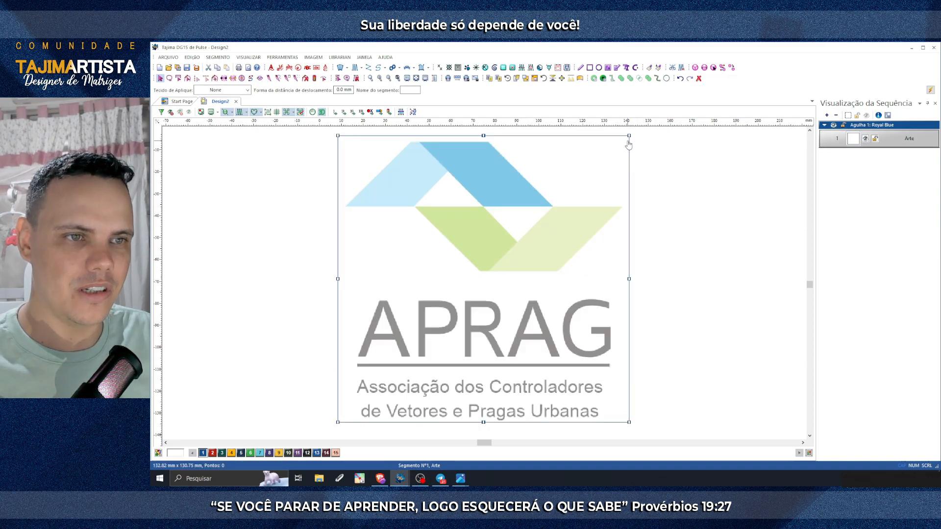
pyautogui.click(535, 78)
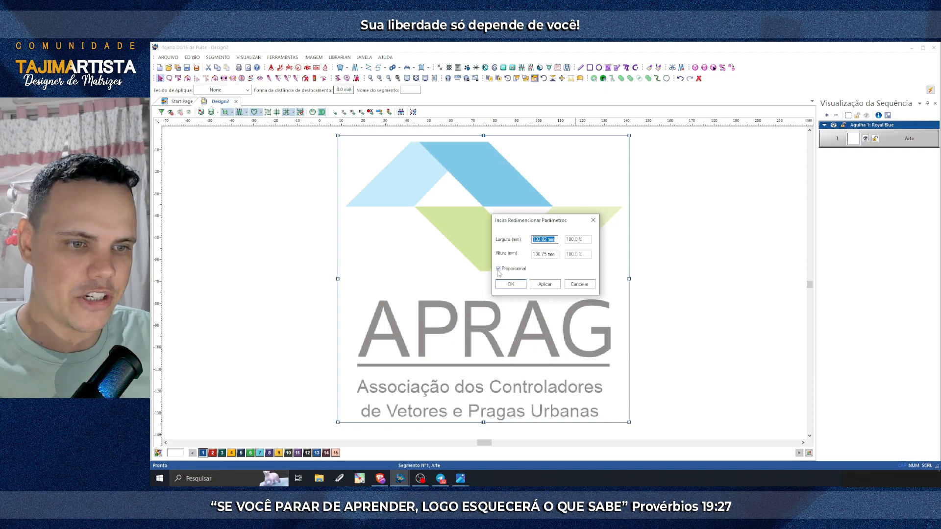
pyautogui.click(555, 239)
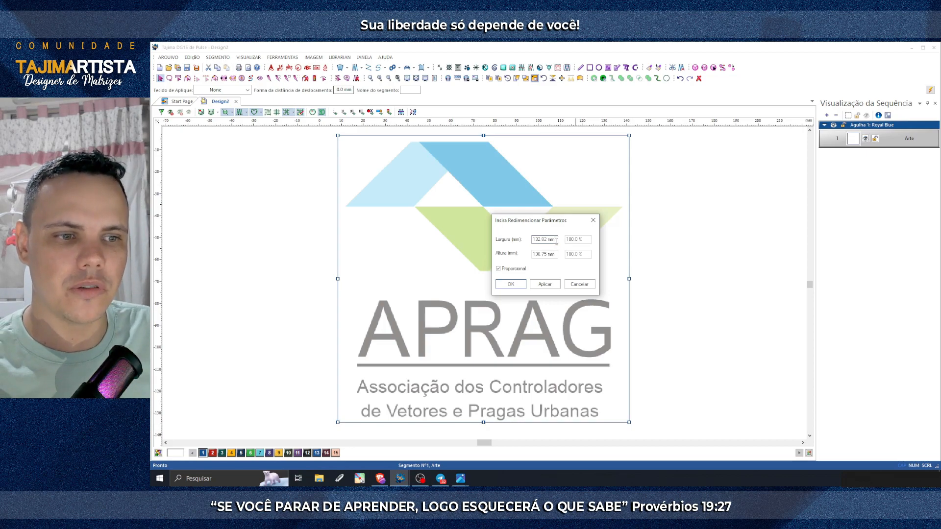
pyautogui.moveTo(557, 241); pyautogui.dragTo(528, 240)
pyautogui.write('80')
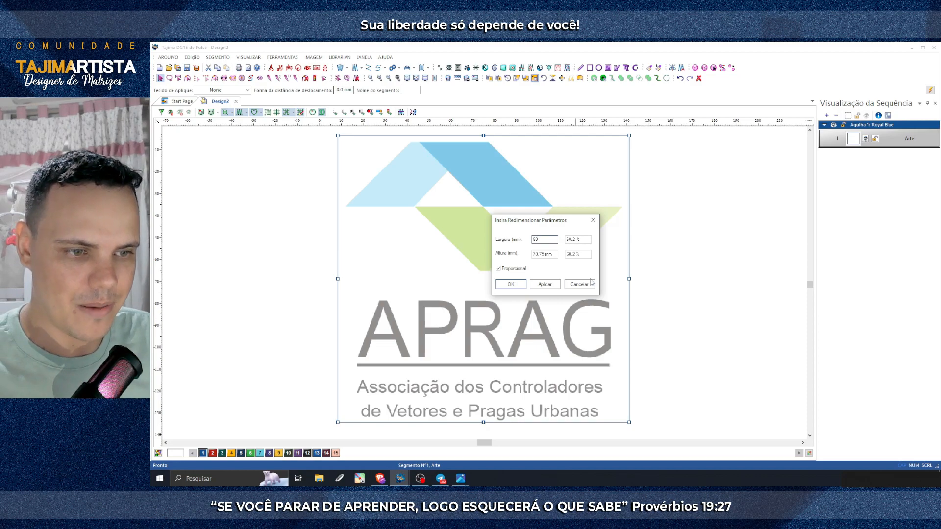
pyautogui.click(551, 286)
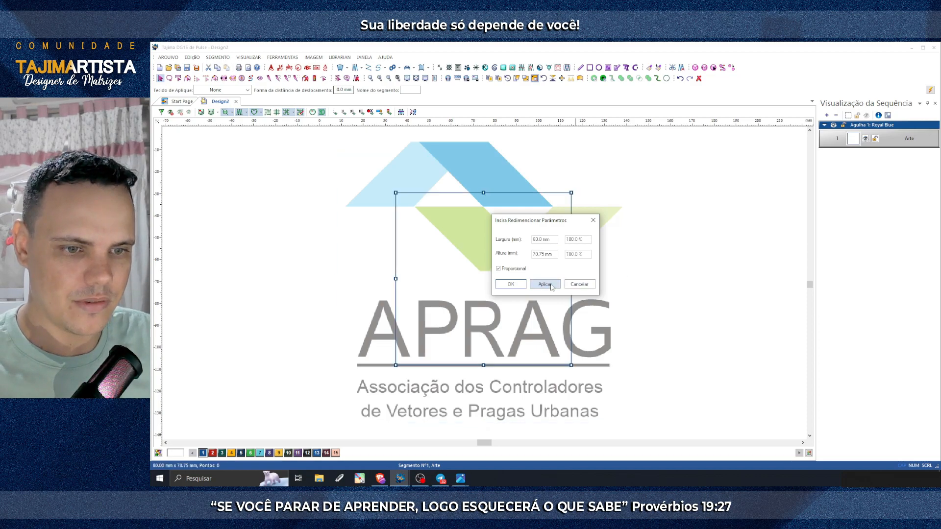
pyautogui.click(510, 284)
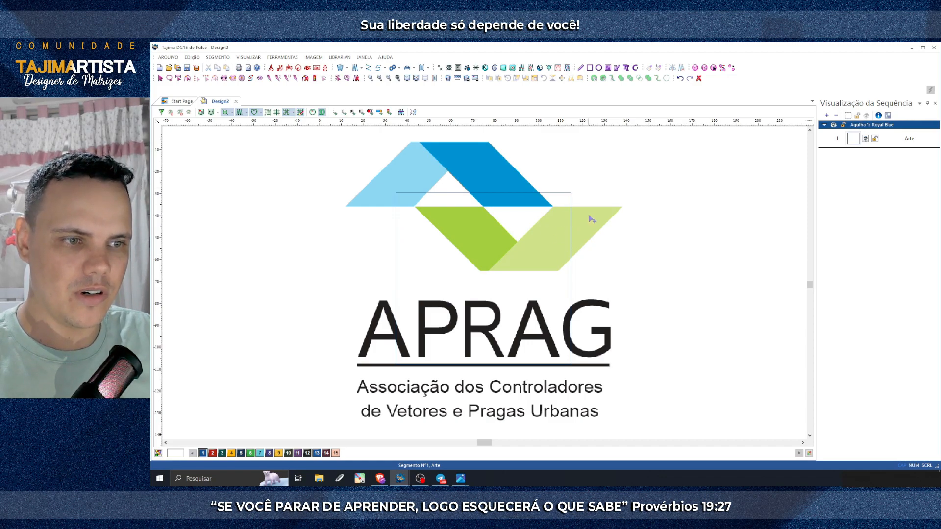
# Step: Scale the background image down in successive passes until the whole APRAG logo fits inside the art rectangle
pyautogui.rightClick(579, 171)
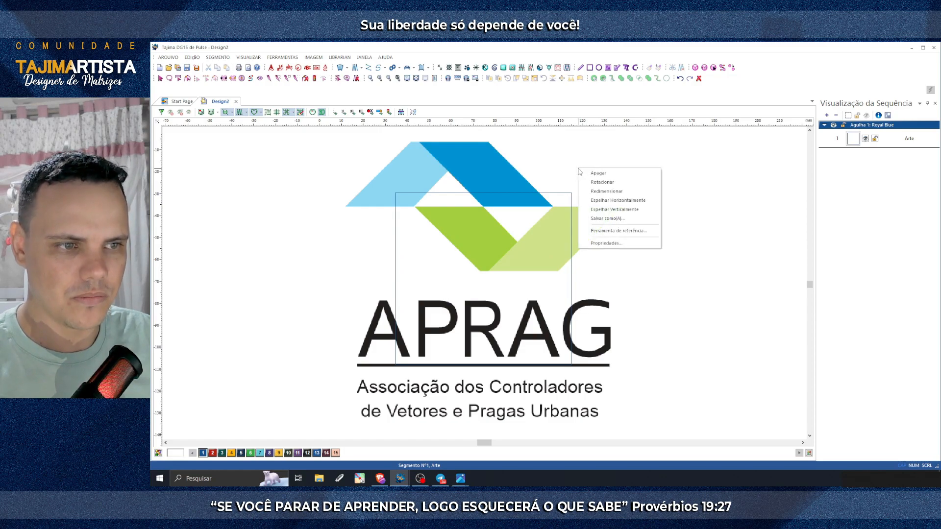
pyautogui.click(606, 192)
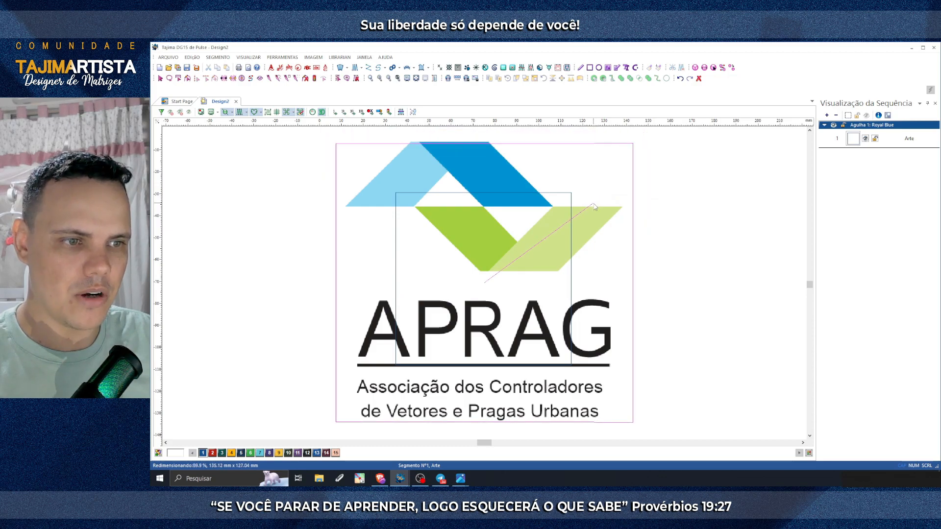
pyautogui.click(573, 226)
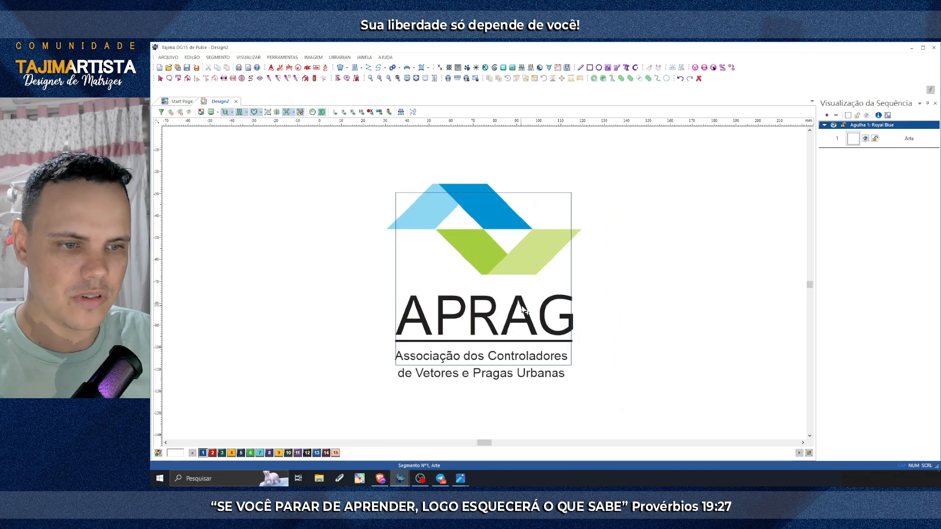
pyautogui.rightClick(559, 205)
pyautogui.click(576, 227)
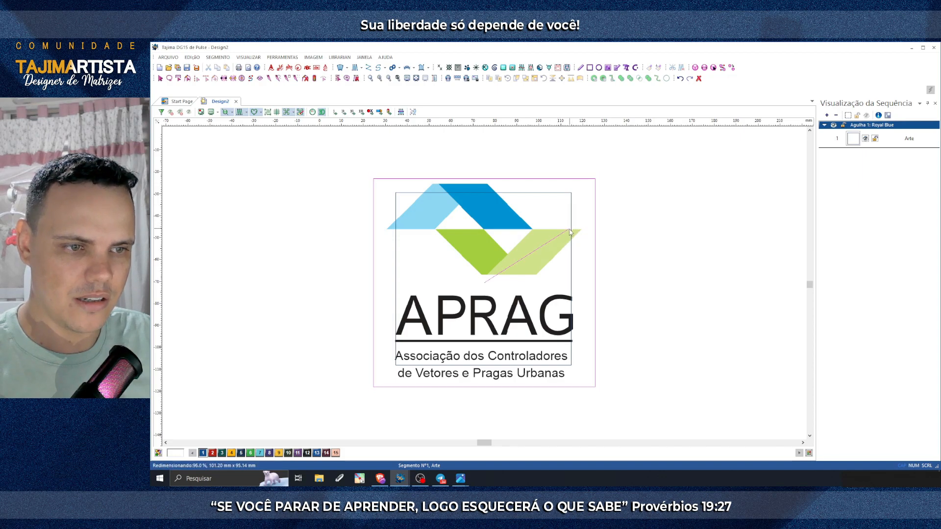
pyautogui.click(568, 235)
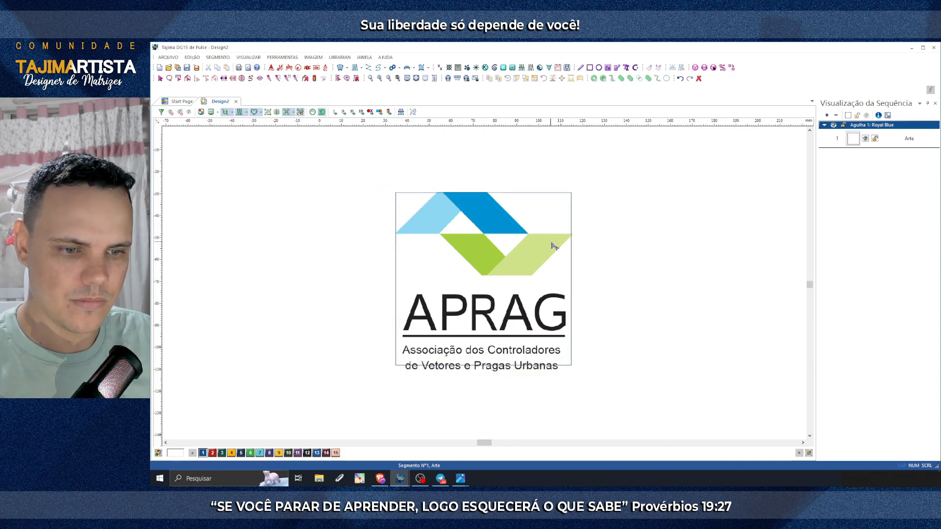
pyautogui.rightClick(556, 243)
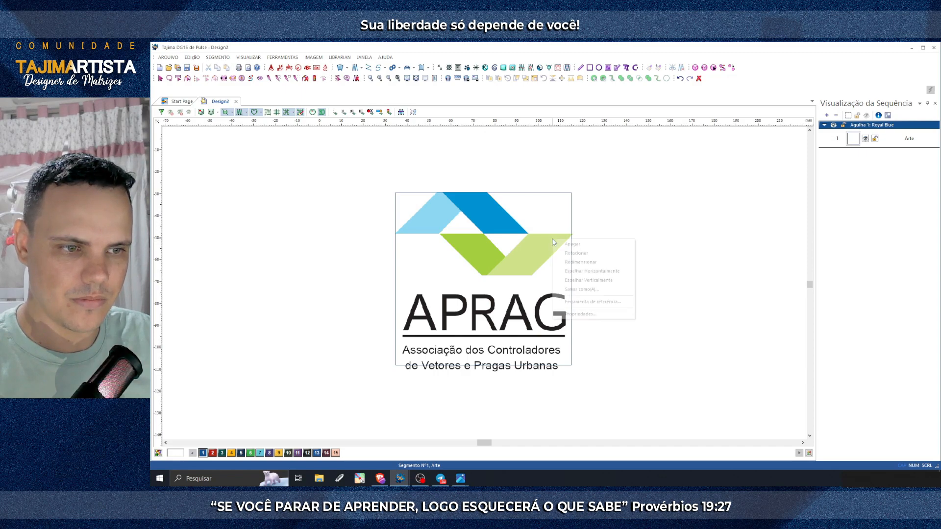
pyautogui.click(576, 265)
pyautogui.click(573, 268)
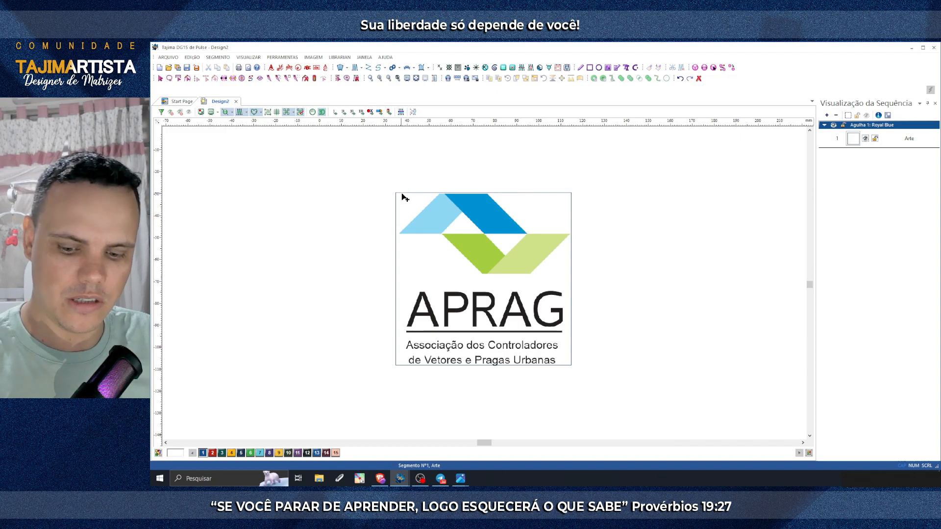
pyautogui.press('Escape')
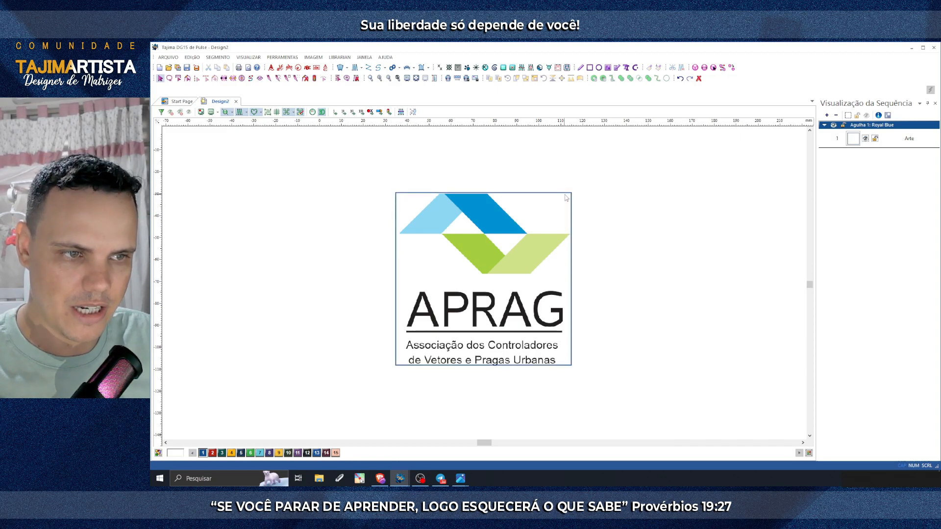
# Step: Examine the scaled logo's symbol, APRAG lettering and two small text lines at closer range within the rectangle
pyautogui.click(380, 79)
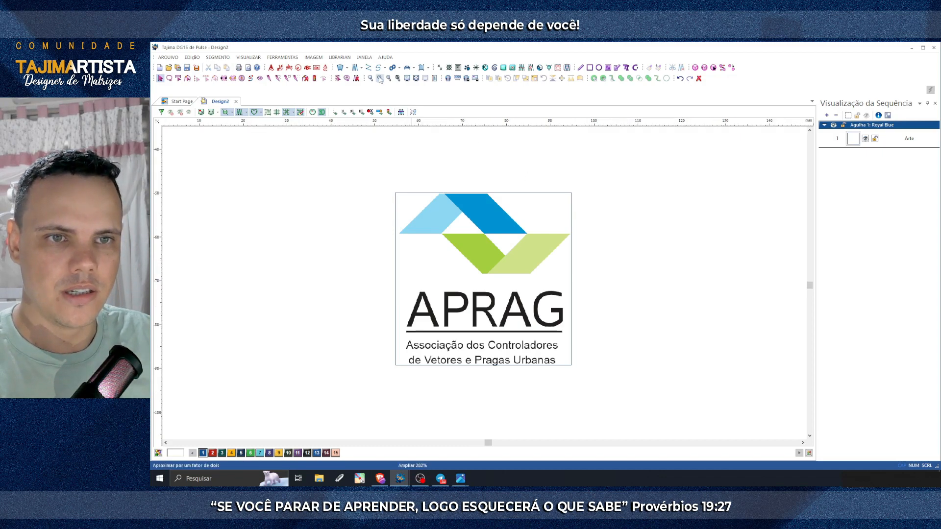
pyautogui.click(379, 79)
pyautogui.click(389, 78)
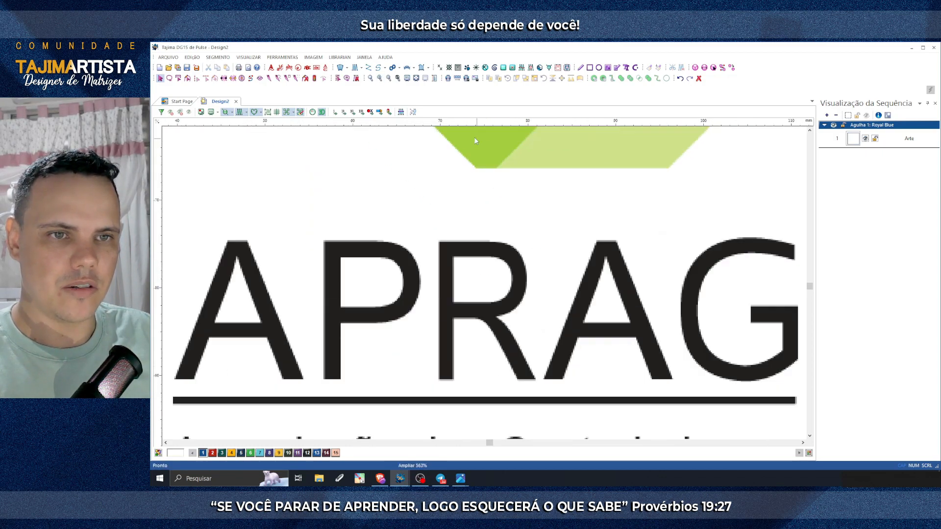
pyautogui.click(389, 79)
pyautogui.click(389, 79)
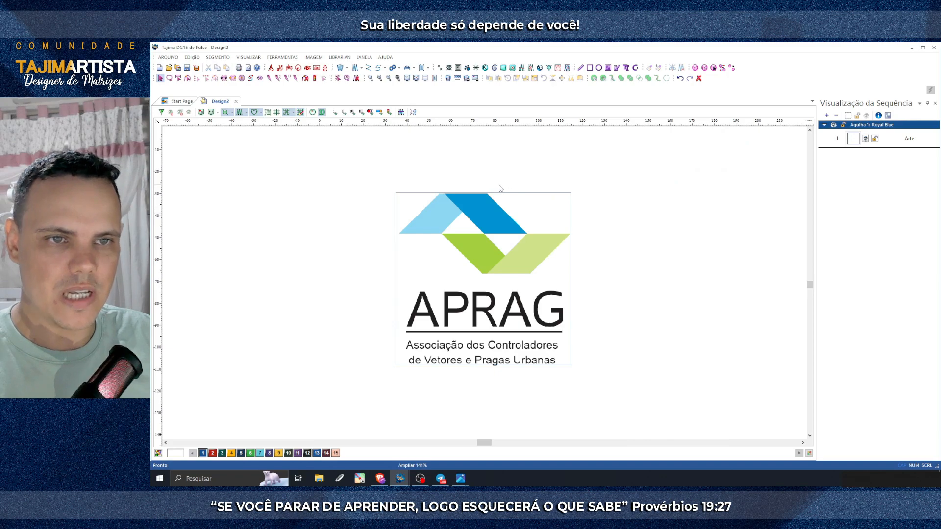
pyautogui.click(379, 79)
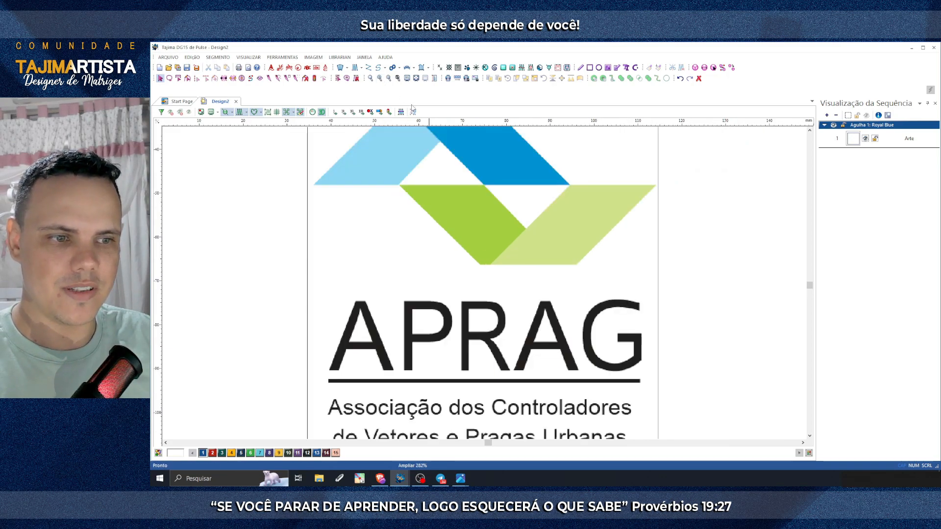
pyautogui.scroll(-2, 710, 264)
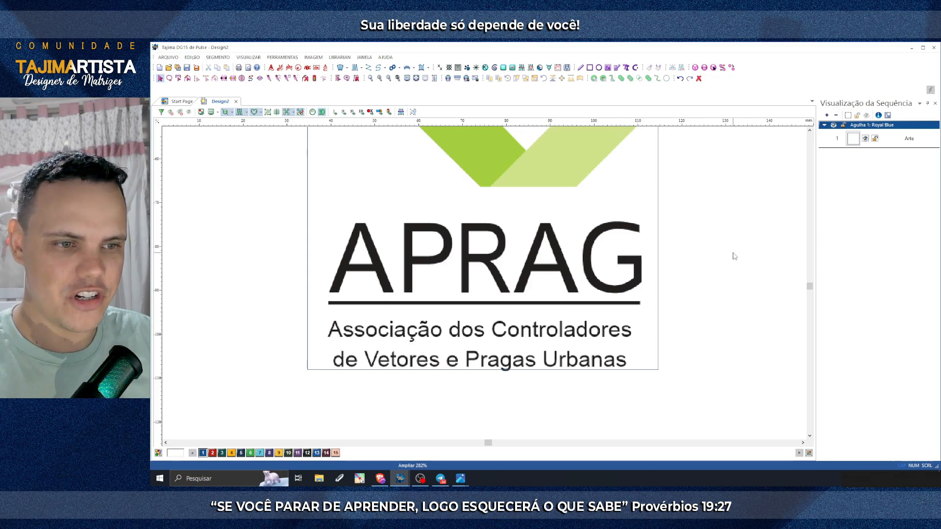
pyautogui.scroll(2, 734, 255)
pyautogui.scroll(2, 735, 261)
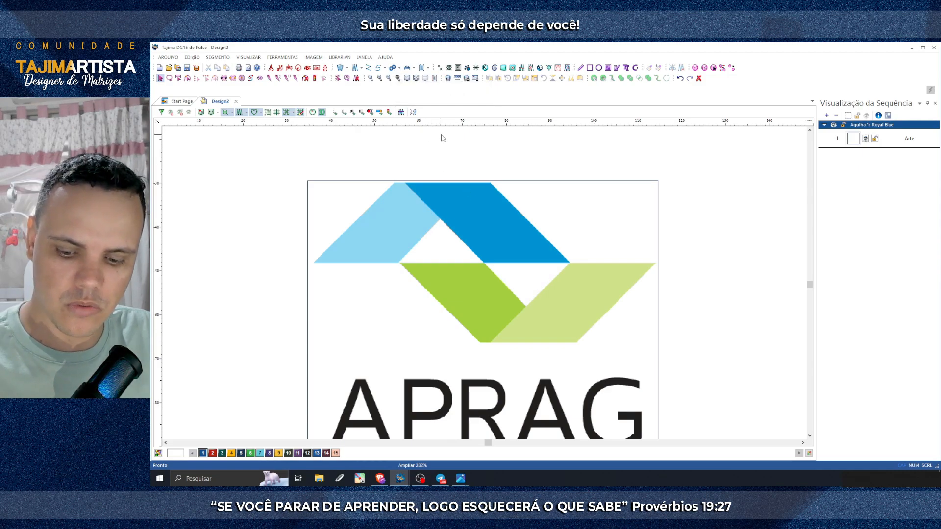
# Step: Start a complex fill outline at the light blue parallelogram's lower-left corner and remove the stray point placed inside the shape
pyautogui.press('z')
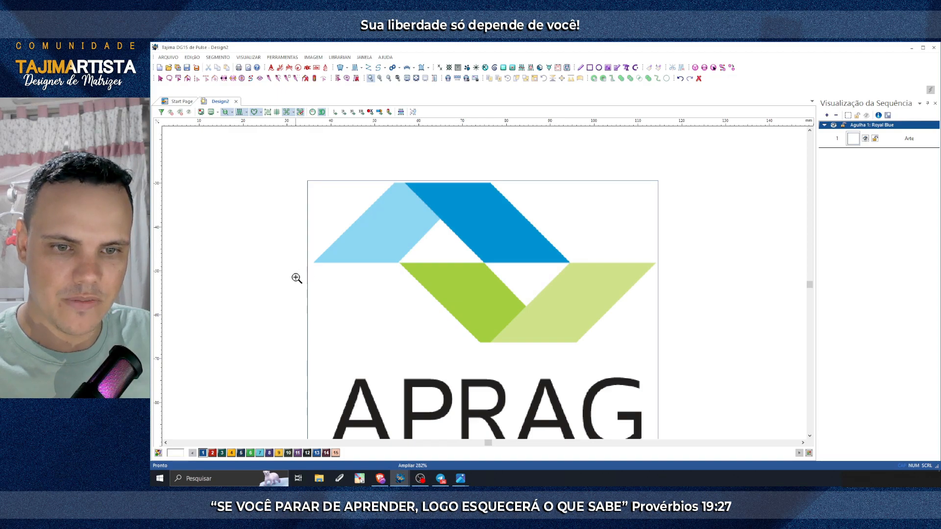
pyautogui.moveTo(295, 277); pyautogui.dragTo(473, 166)
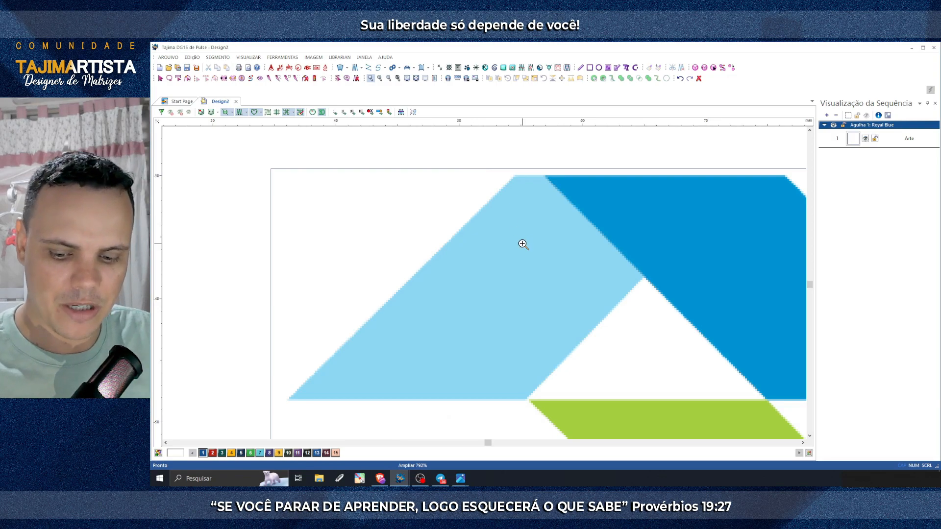
pyautogui.press('Escape')
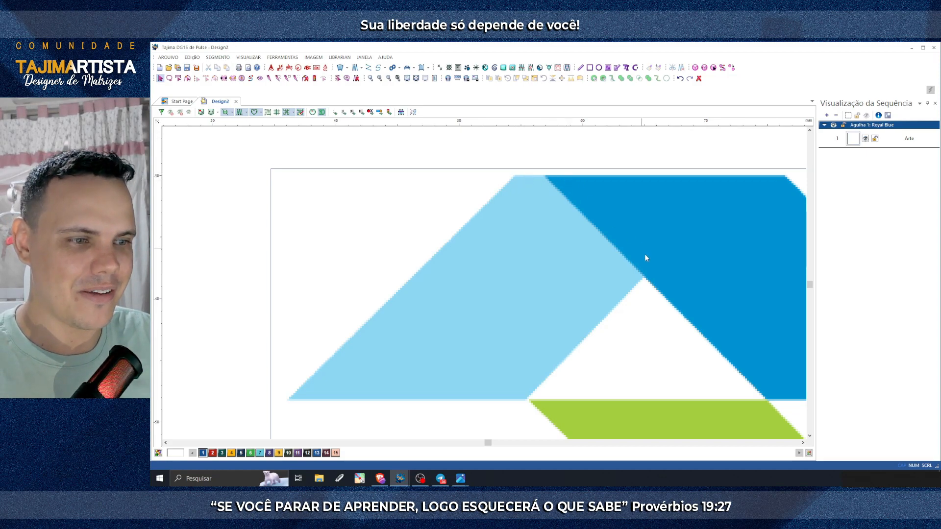
pyautogui.click(393, 69)
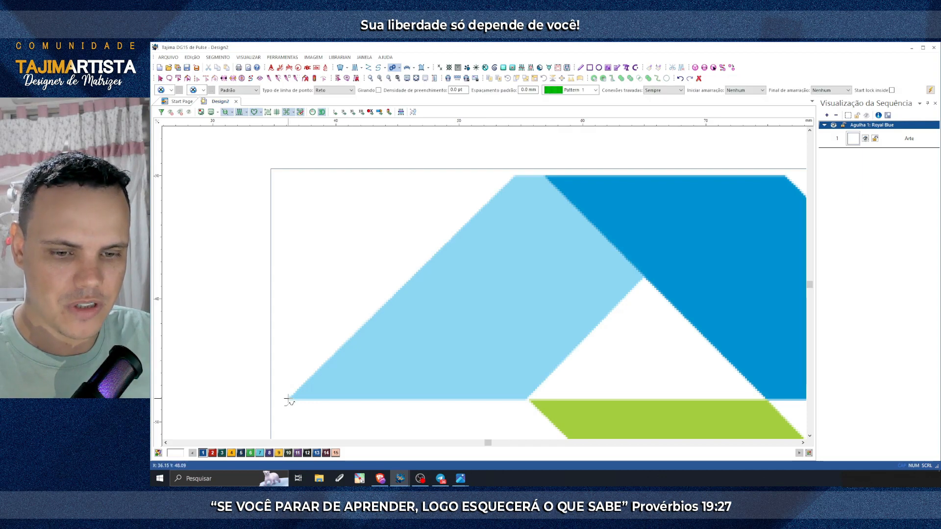
pyautogui.click(288, 399)
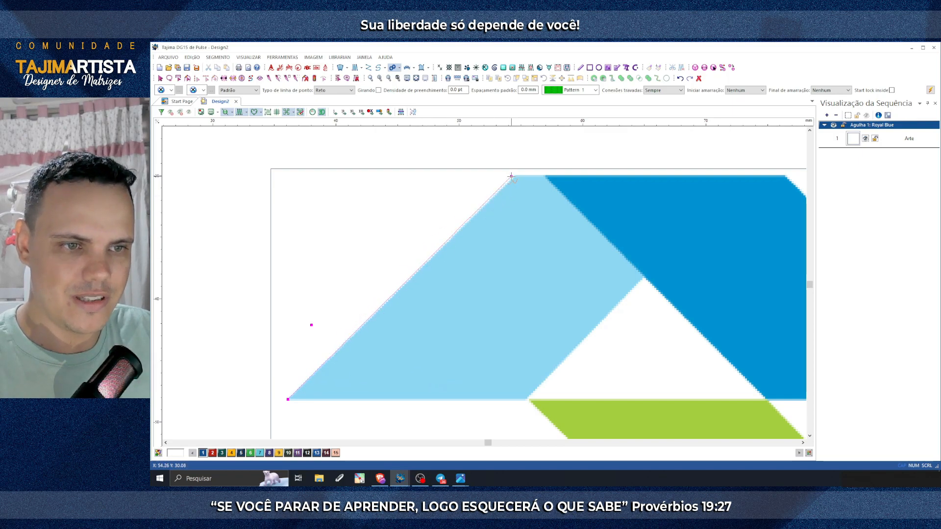
pyautogui.click(542, 228)
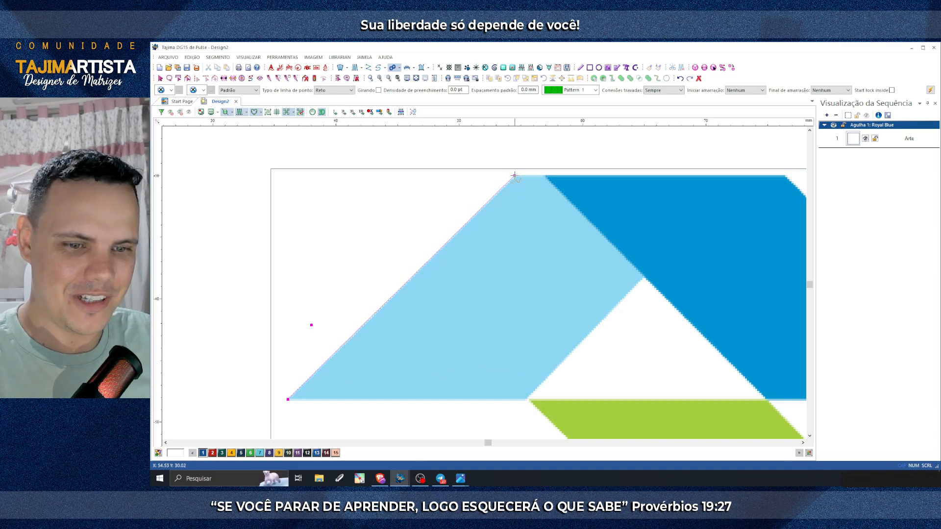
pyautogui.click(505, 296)
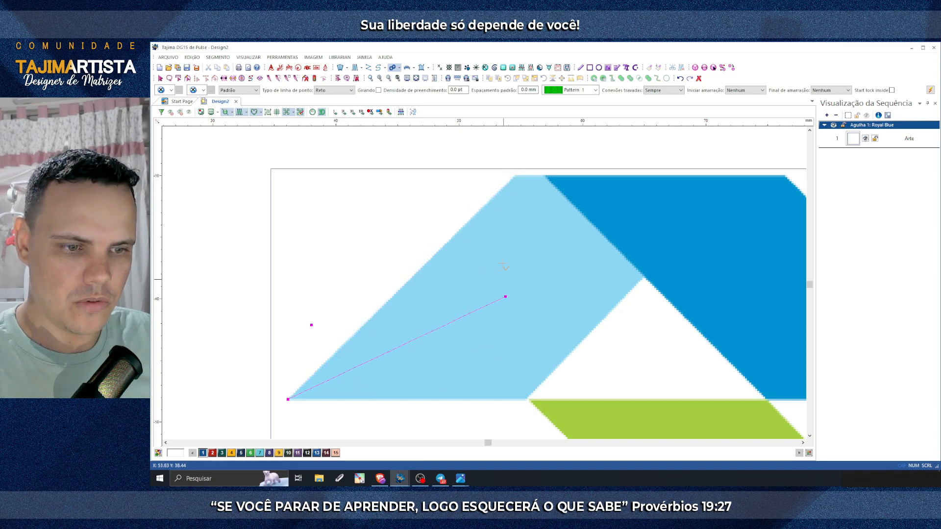
pyautogui.press('BackSpace')
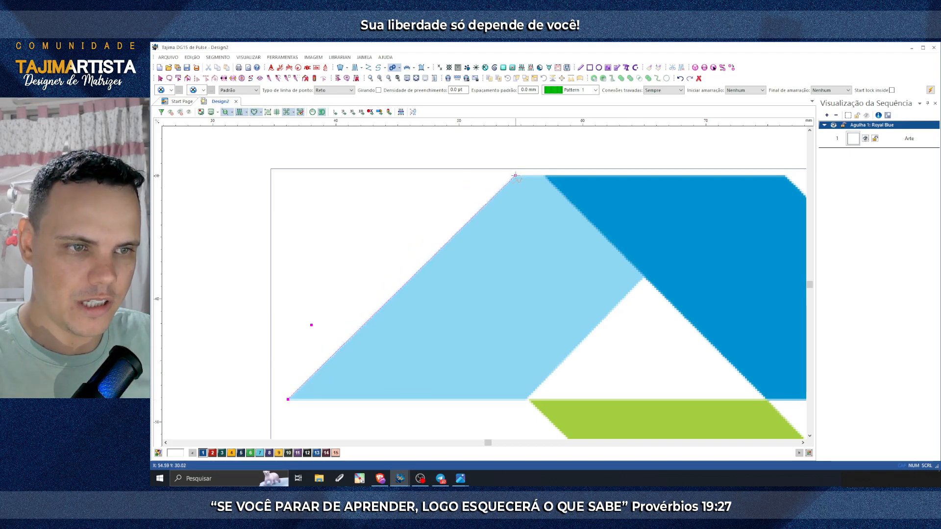
# Step: Trace the light blue shape's remaining corners, slightly overlapping the dark blue one, and generate the complex fill, about 30 by 18 mm
pyautogui.click(515, 175)
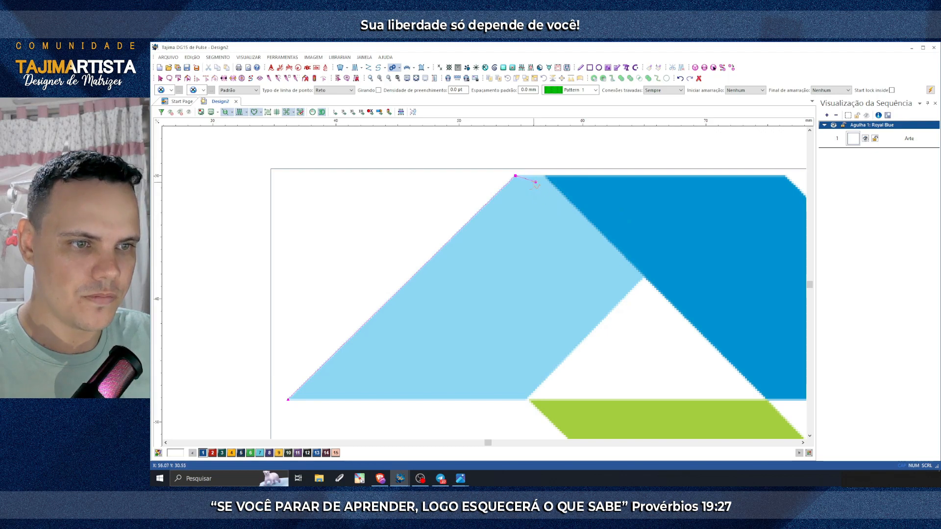
pyautogui.click(565, 175)
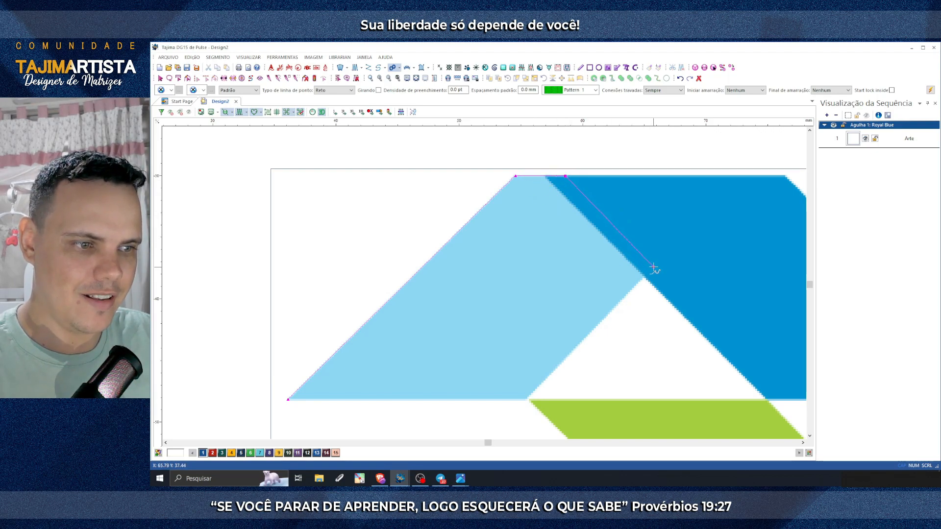
pyautogui.scroll(-3, 651, 267)
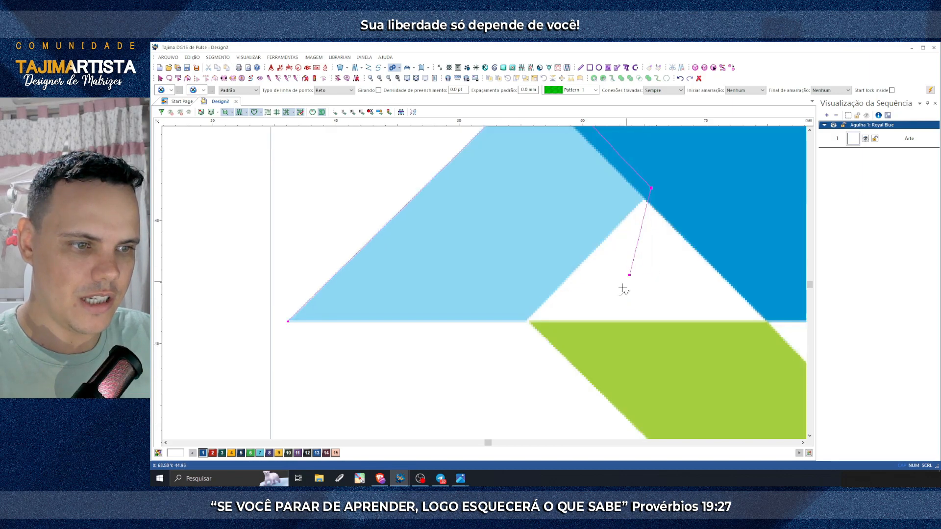
pyautogui.click(653, 191)
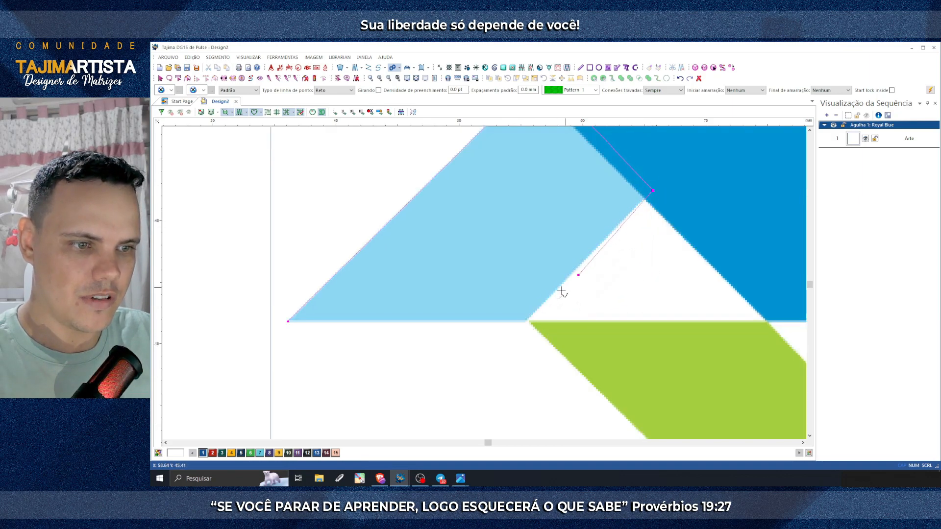
pyautogui.click(527, 322)
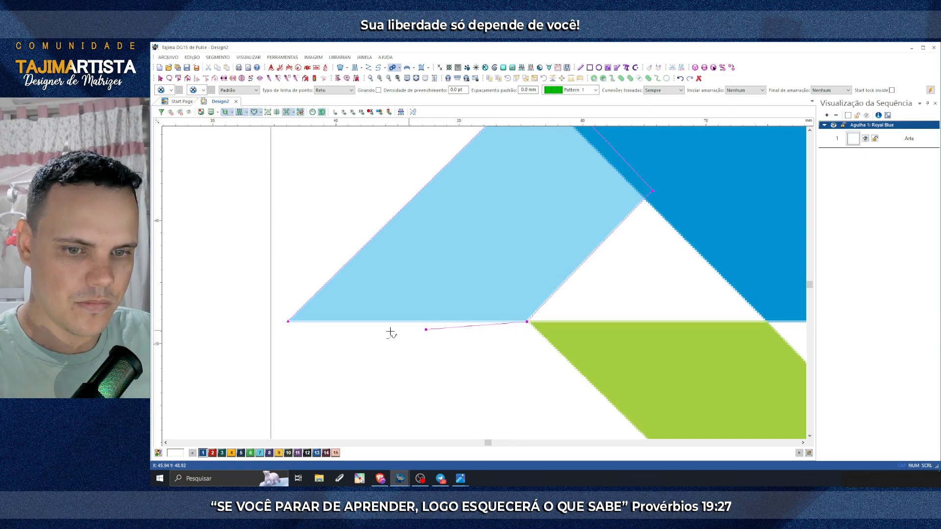
pyautogui.click(289, 322)
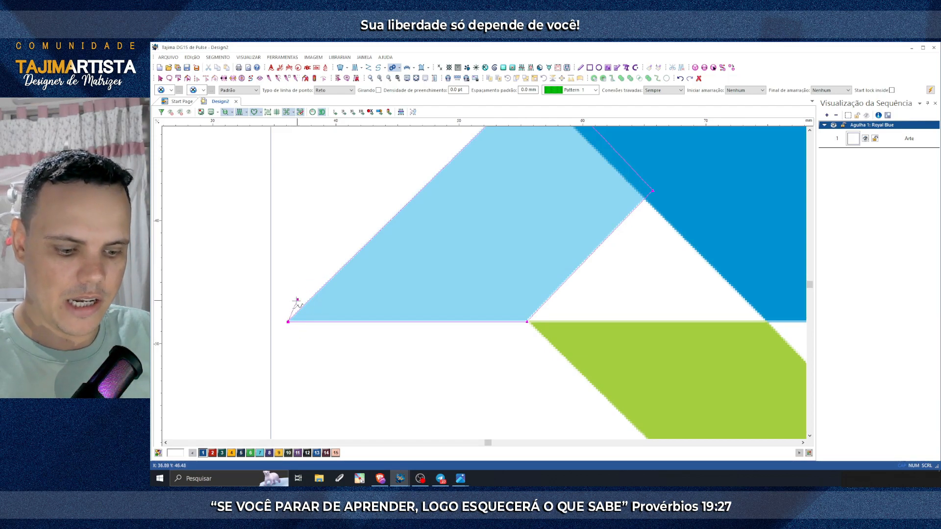
pyautogui.press('Return')
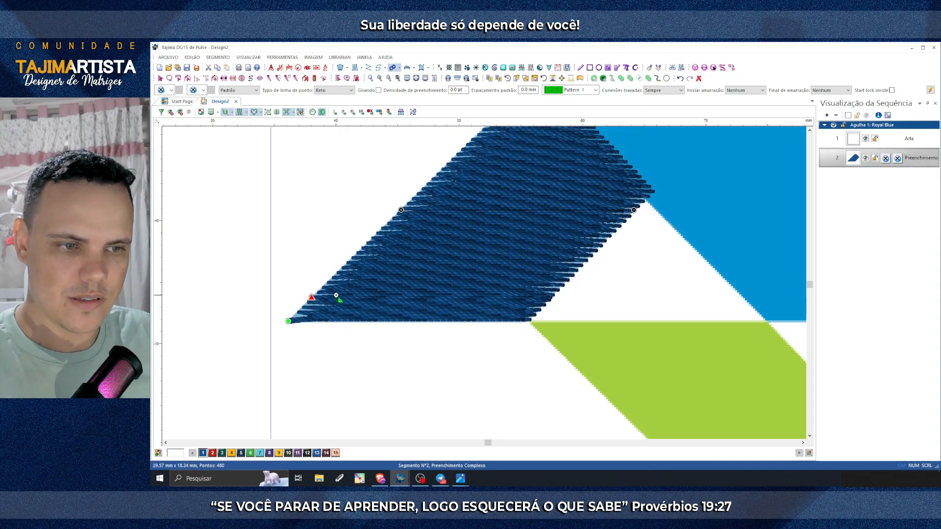
# Step: Place the light blue fill's green connection point at its right corner, where it overlaps the dark blue shape
pyautogui.scroll(-2, 337, 295)
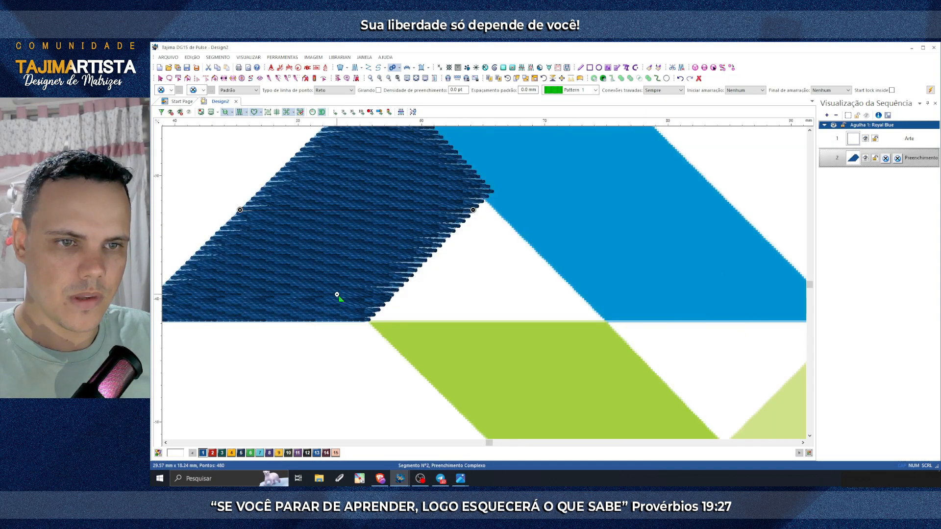
pyautogui.scroll(2, 490, 241)
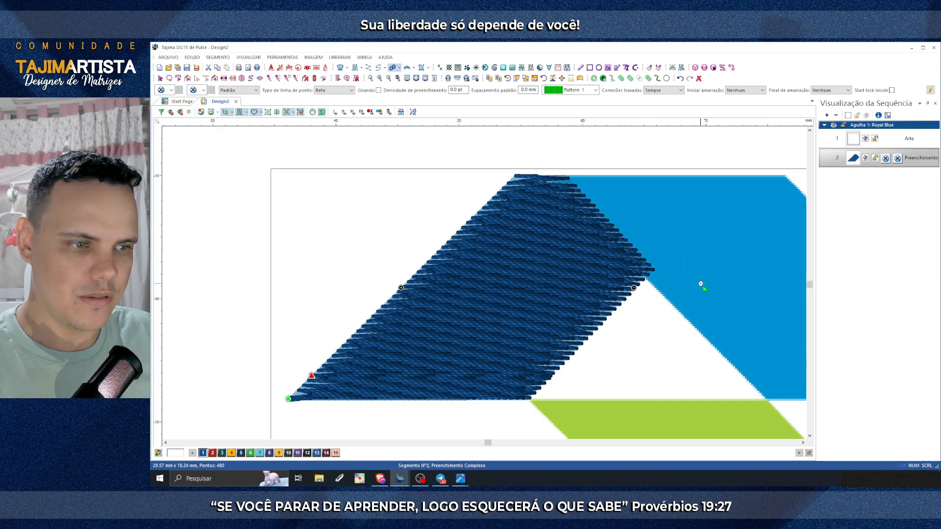
pyautogui.hscroll(1, 690, 291)
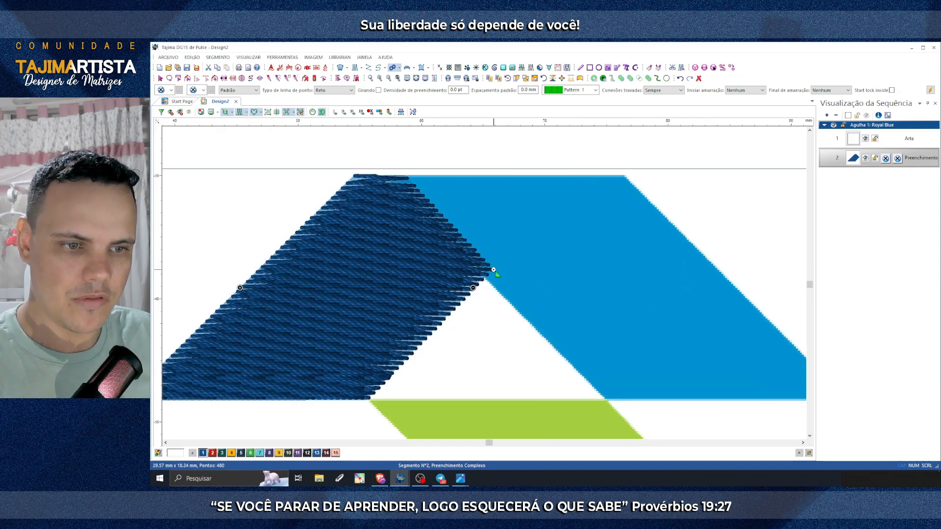
pyautogui.click(549, 268)
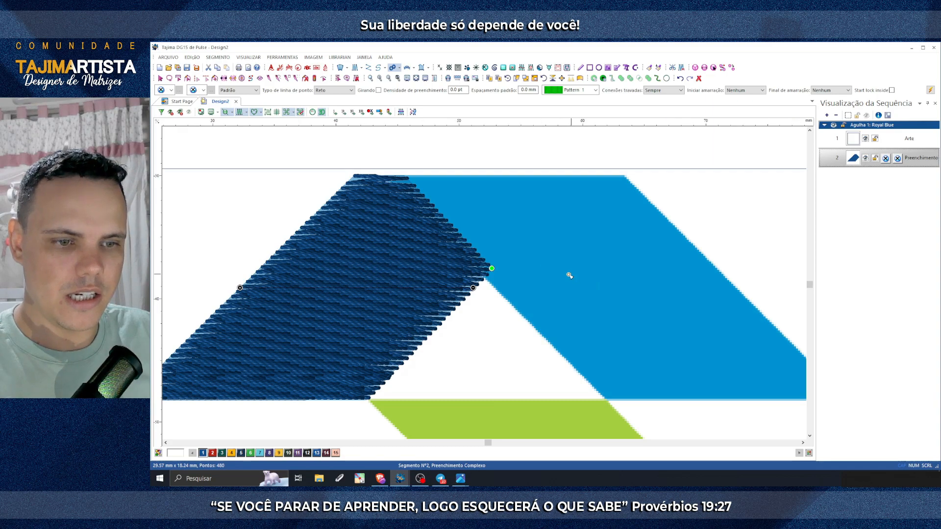
pyautogui.press('Left')
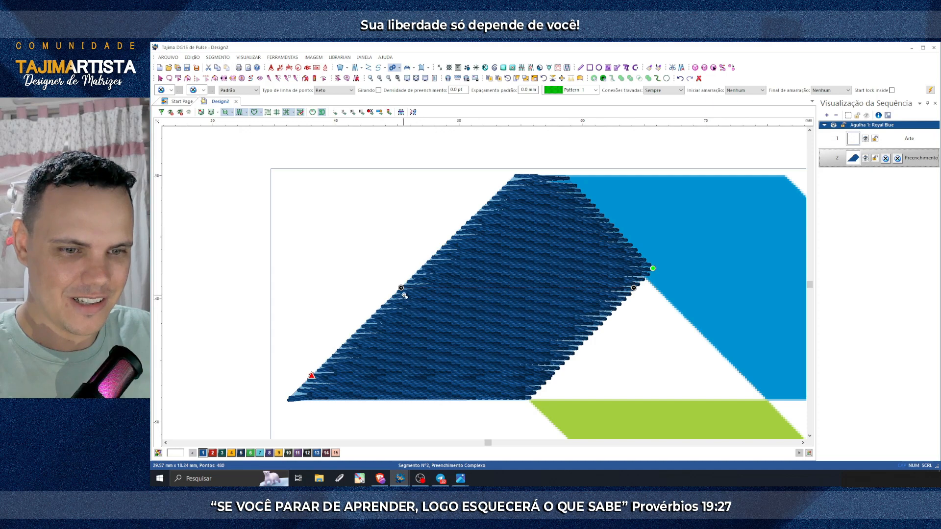
# Step: Define a nearly horizontal stitch direction across the lower part of the parallelogram fill and finish the segment
pyautogui.click(337, 351)
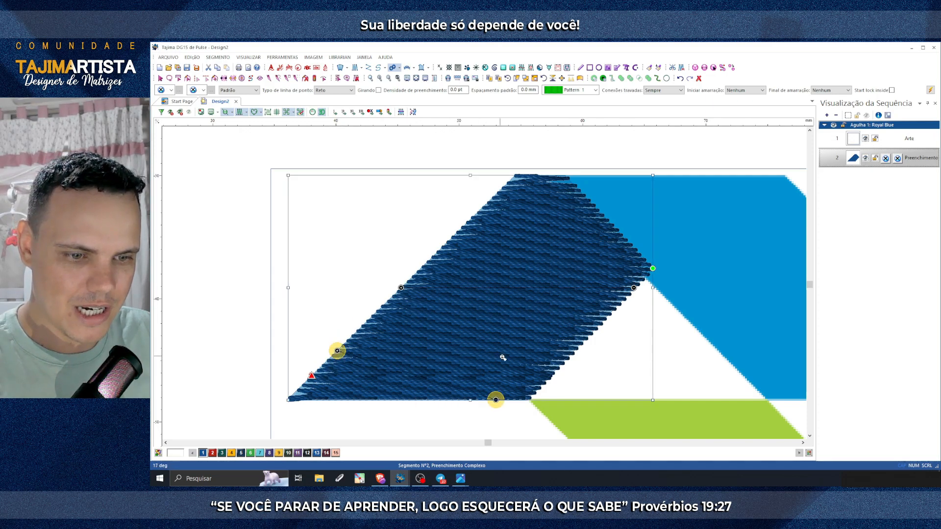
pyautogui.click(576, 348)
pyautogui.moveTo(576, 351); pyautogui.dragTo(579, 345)
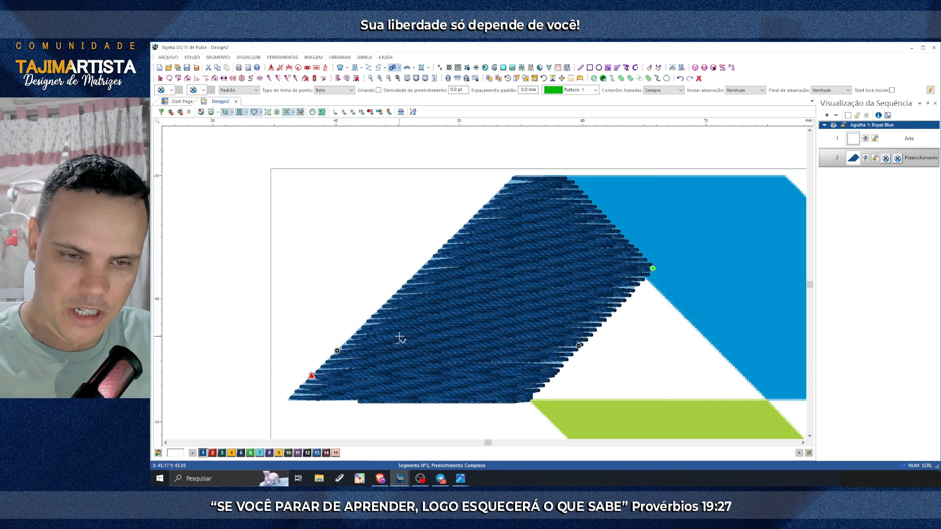
pyautogui.press('Escape')
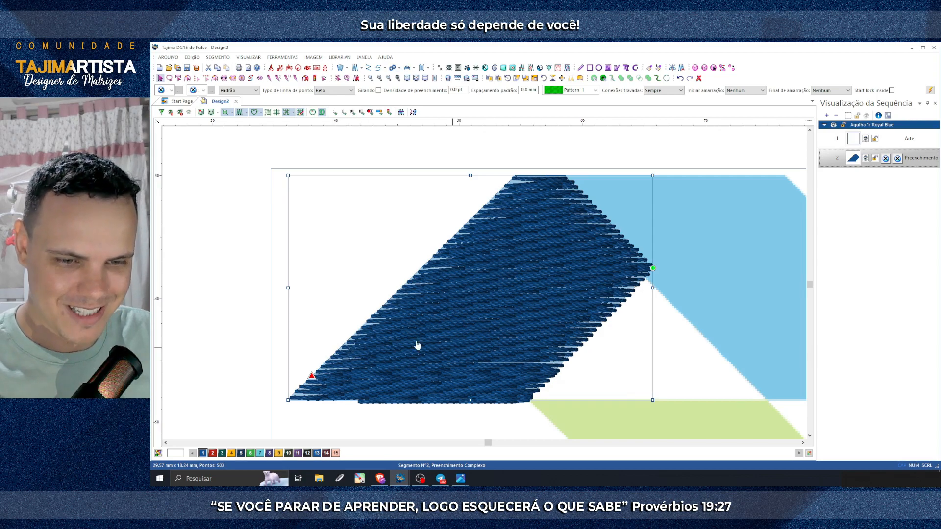
# Step: Assign needle 7, Robin Egg Blue, to the parallelogram fill and hide its stitches
pyautogui.click(260, 453)
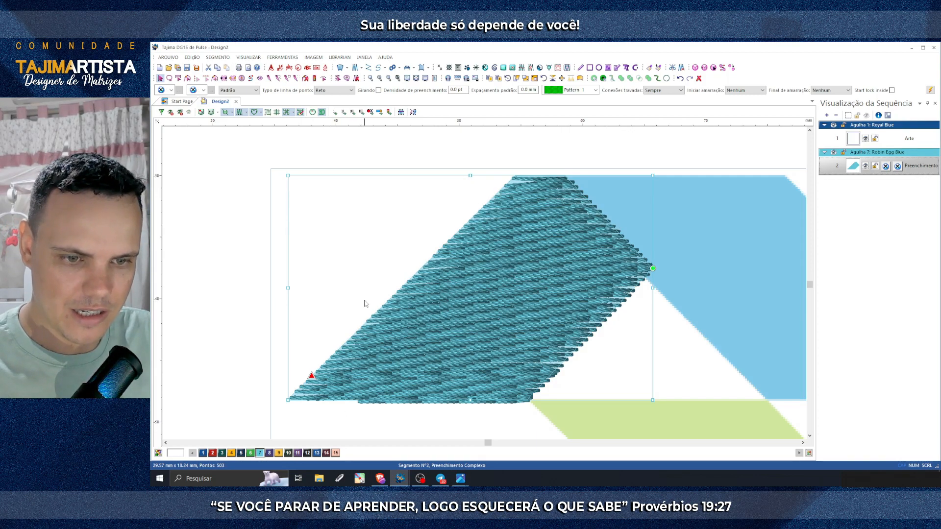
pyautogui.press('r')
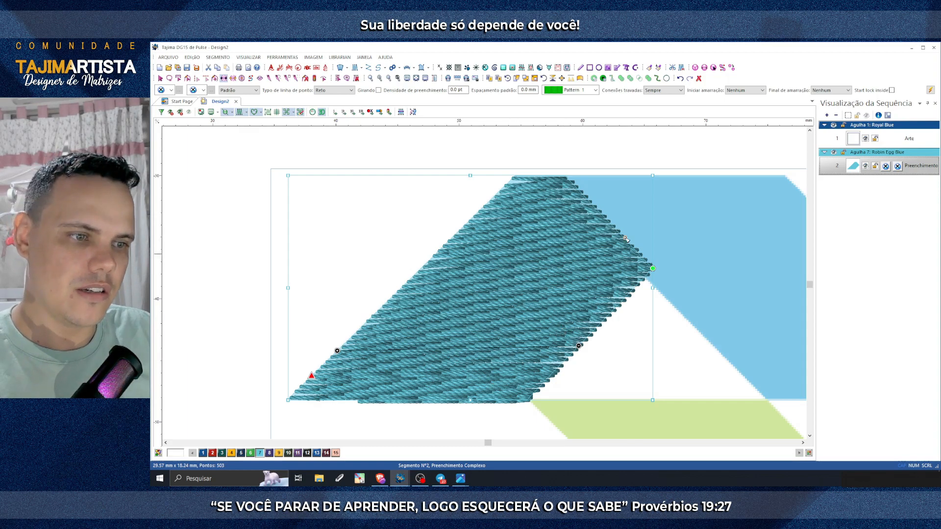
pyautogui.scroll(-2, 508, 283)
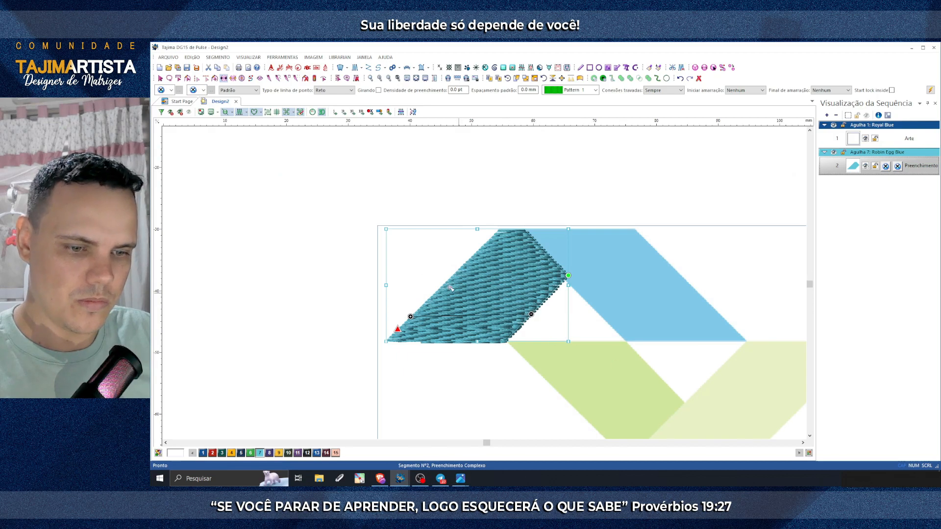
pyautogui.click(239, 112)
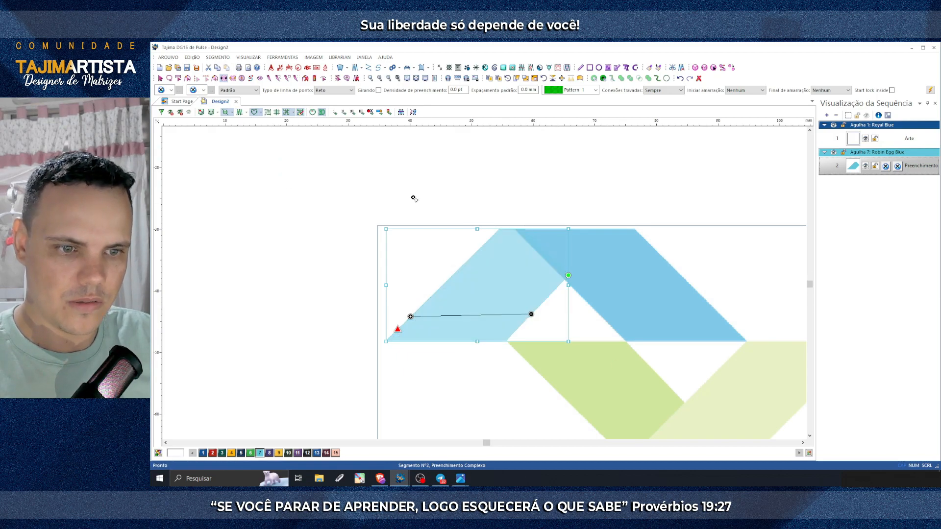
pyautogui.click(161, 79)
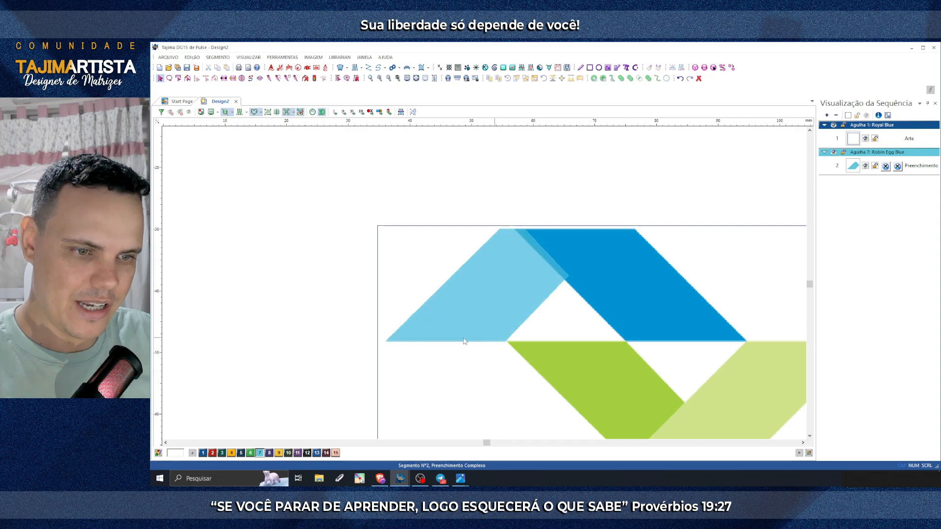
# Step: Move both ends of the fill's stitch direction line to the parallelogram's lower corners, aligning it with the bottom edge
pyautogui.hscroll(3, 454, 336)
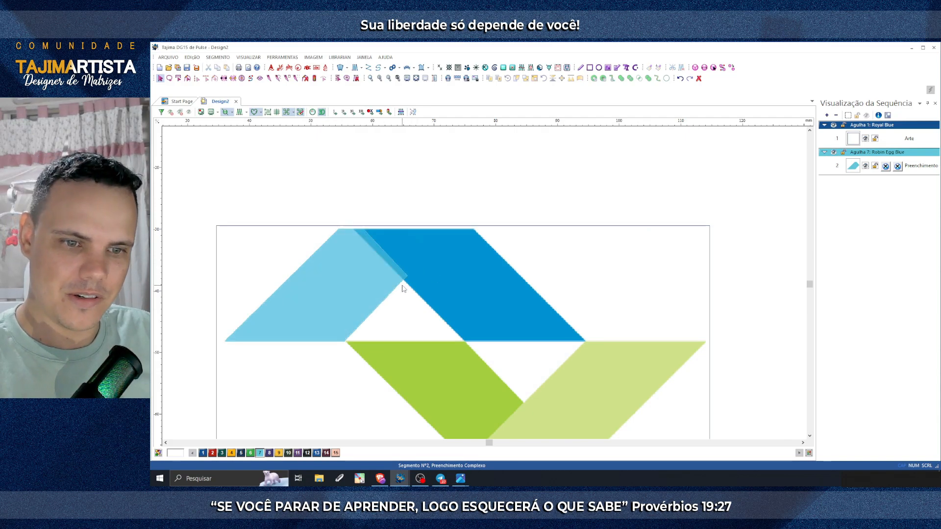
pyautogui.scroll(-2, 462, 316)
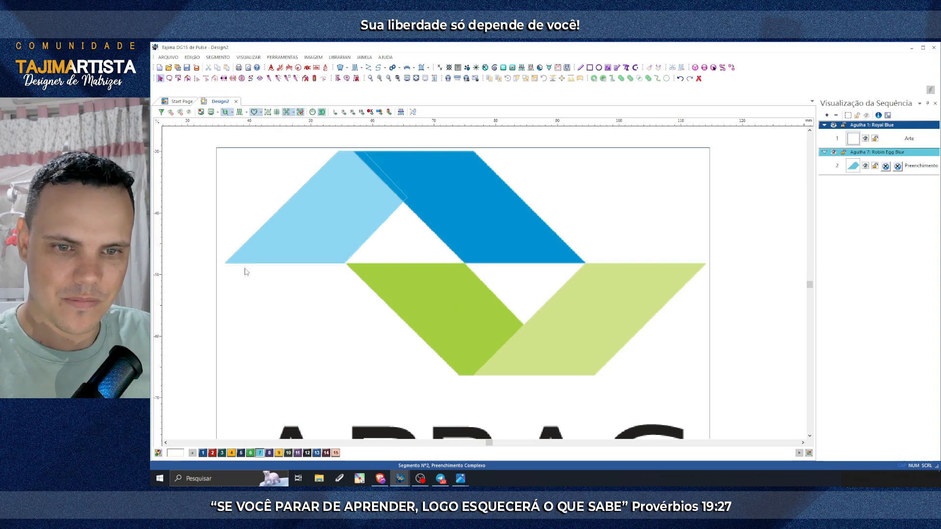
pyautogui.scroll(2, 245, 272)
pyautogui.click(378, 79)
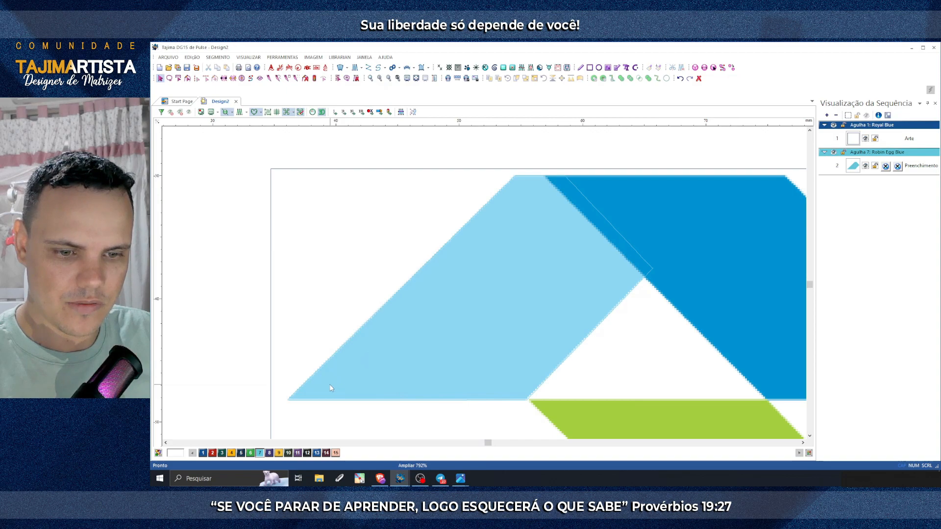
pyautogui.click(341, 346)
pyautogui.click(392, 338)
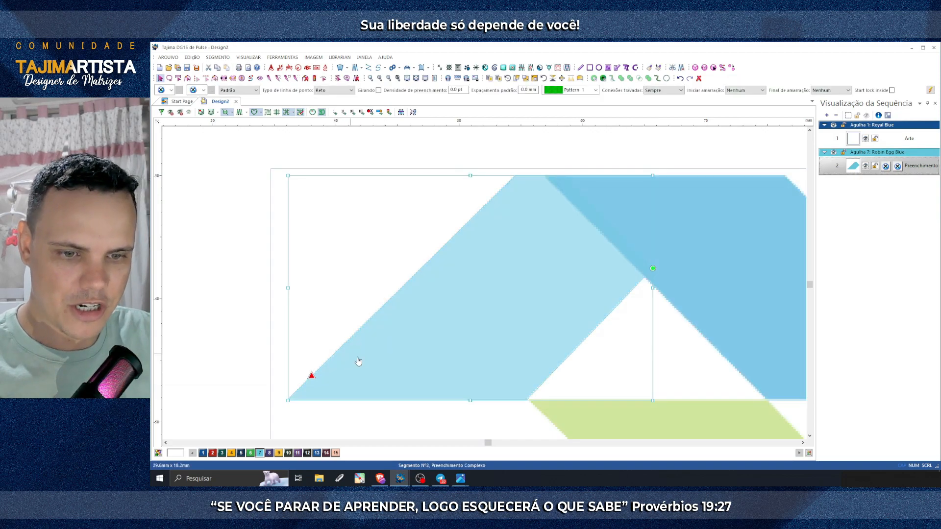
pyautogui.press('a')
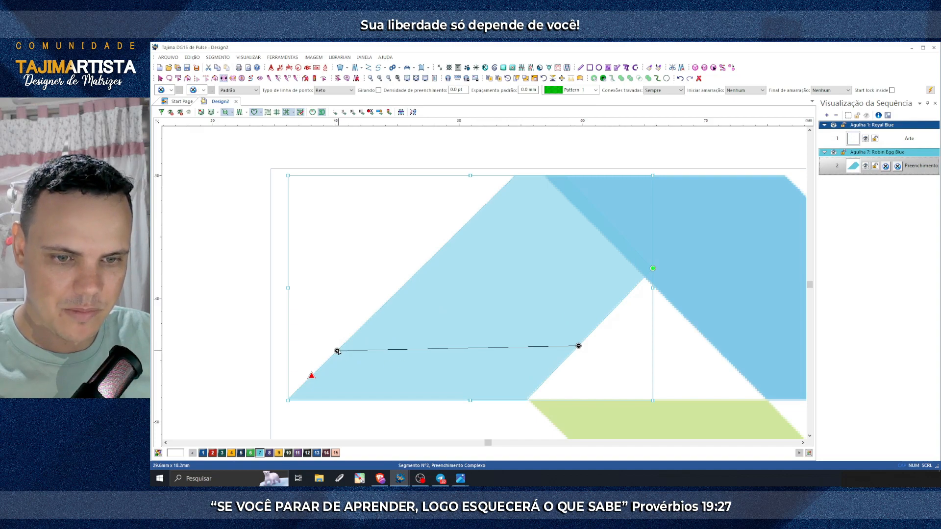
pyautogui.moveTo(337, 351); pyautogui.dragTo(274, 408)
pyautogui.moveTo(578, 346); pyautogui.dragTo(538, 412)
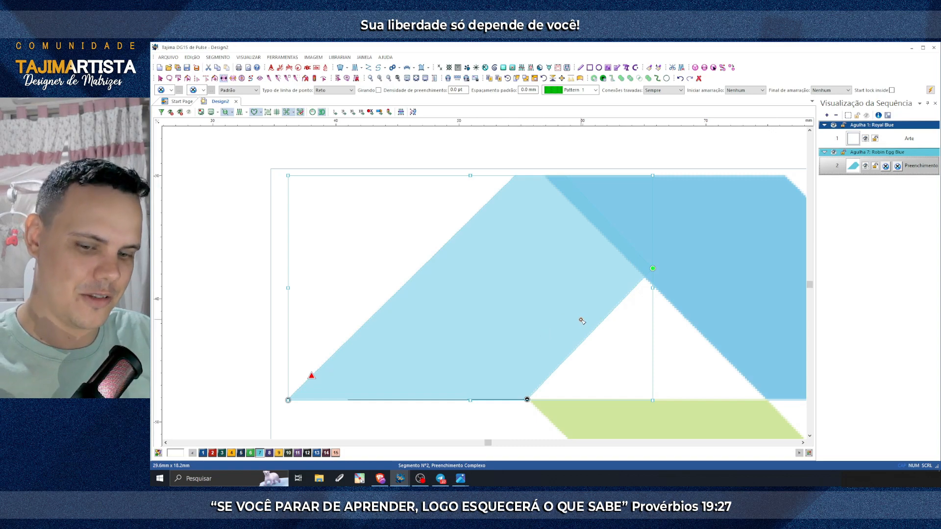
pyautogui.press('Escape')
pyautogui.click(680, 338)
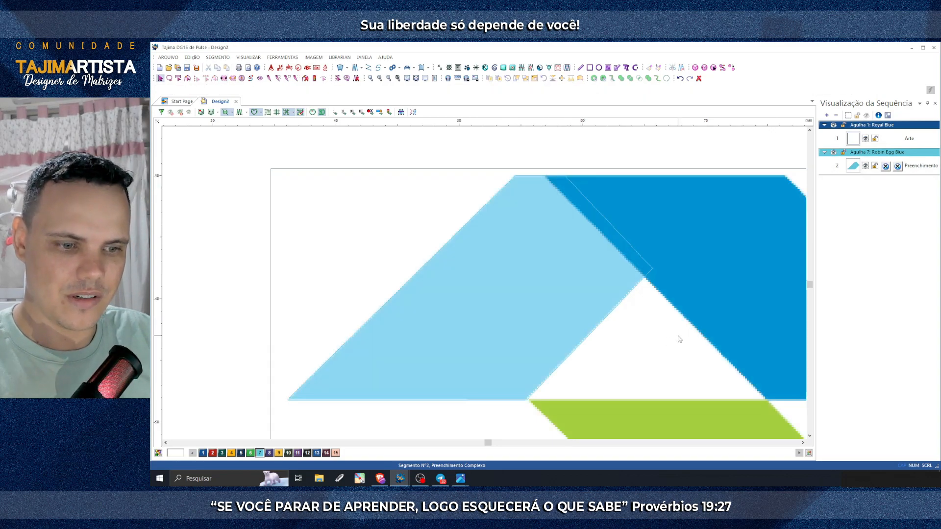
# Step: Show the fill's stitches to inspect the new direction, and hide them again
pyautogui.click(238, 112)
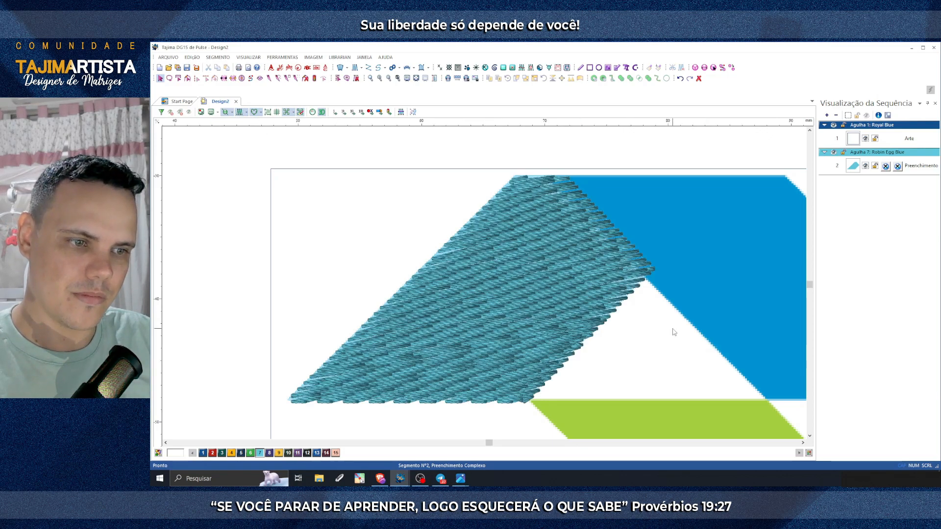
pyautogui.hscroll(-1, 665, 319)
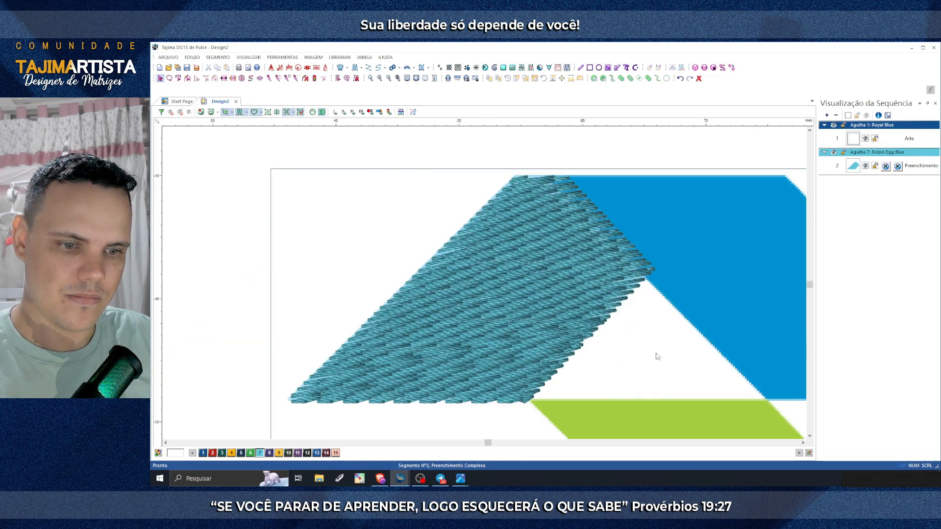
pyautogui.click(548, 383)
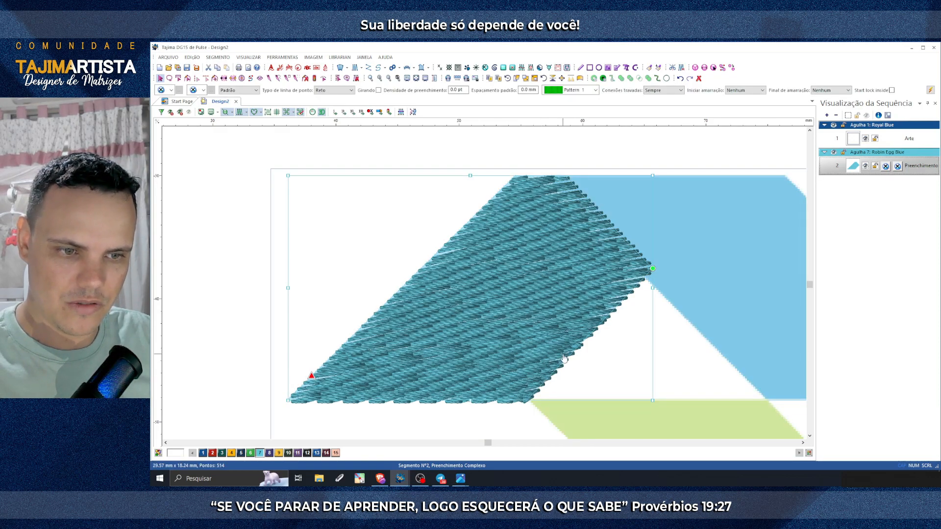
pyautogui.click(240, 113)
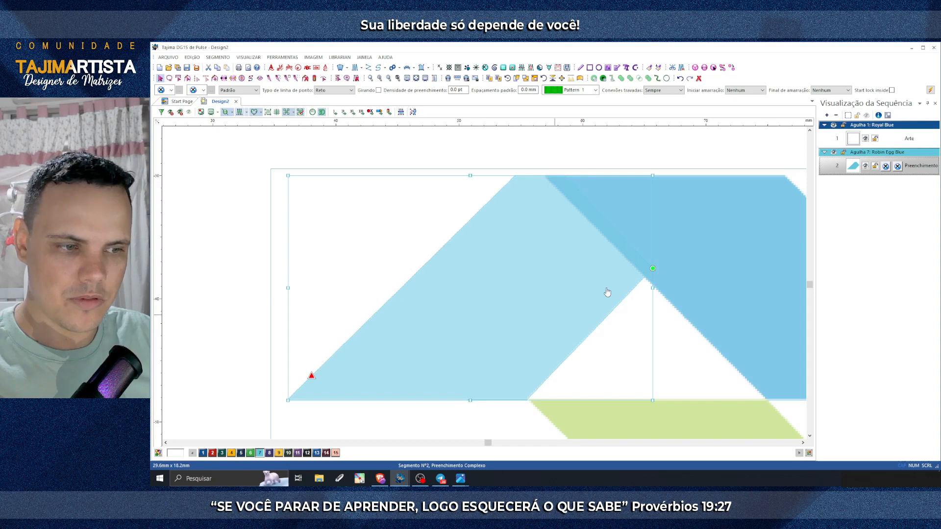
pyautogui.click(503, 158)
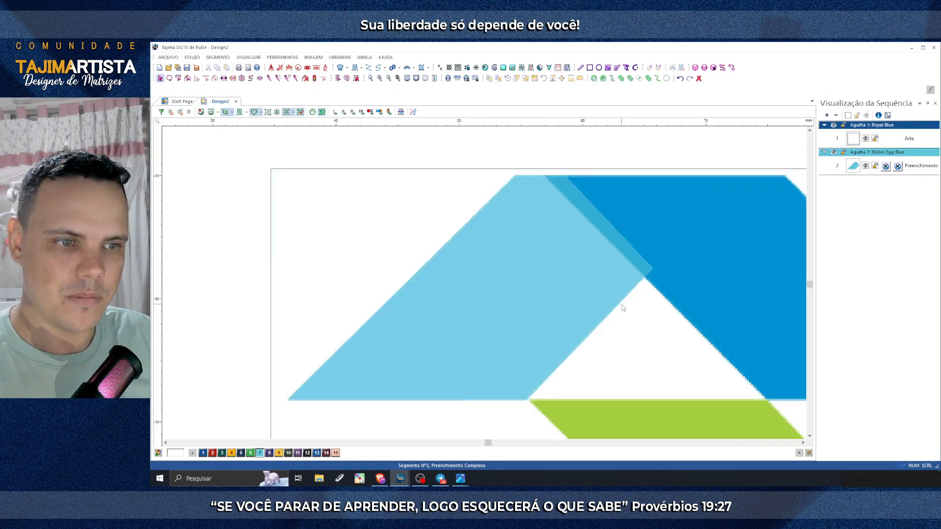
# Step: Change the parallelogram fill's pattern to Smooth and display its stitches
pyautogui.click(622, 308)
pyautogui.click(594, 90)
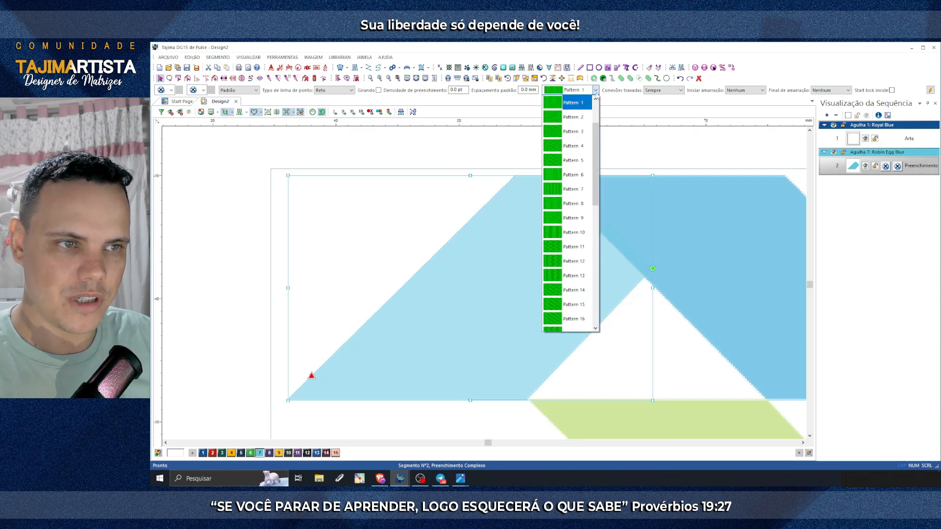
pyautogui.click(571, 100)
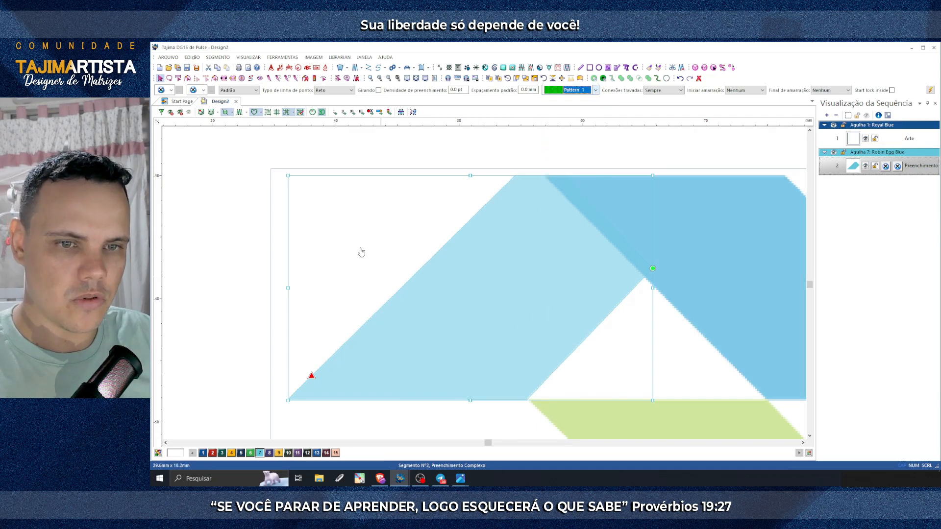
pyautogui.click(547, 89)
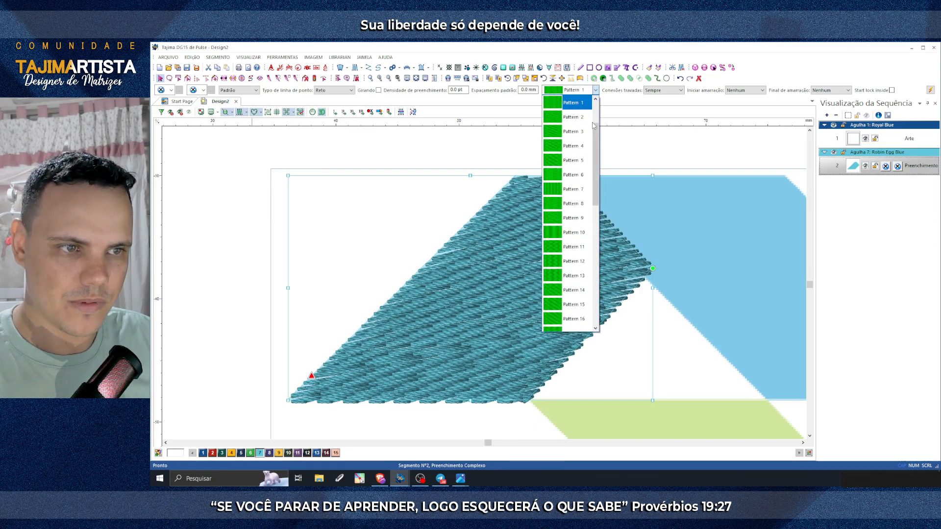
pyautogui.scroll(-6, 609, 234)
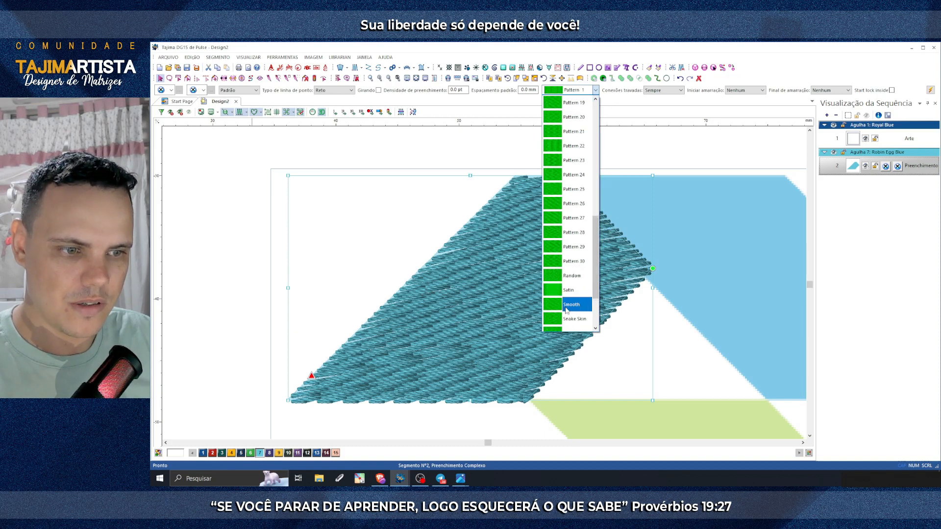
pyautogui.click(572, 305)
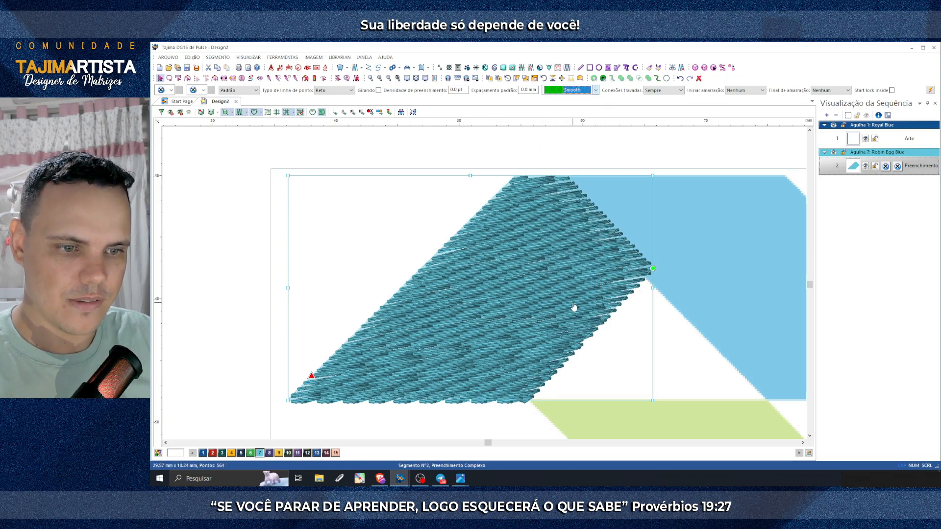
pyautogui.click(701, 259)
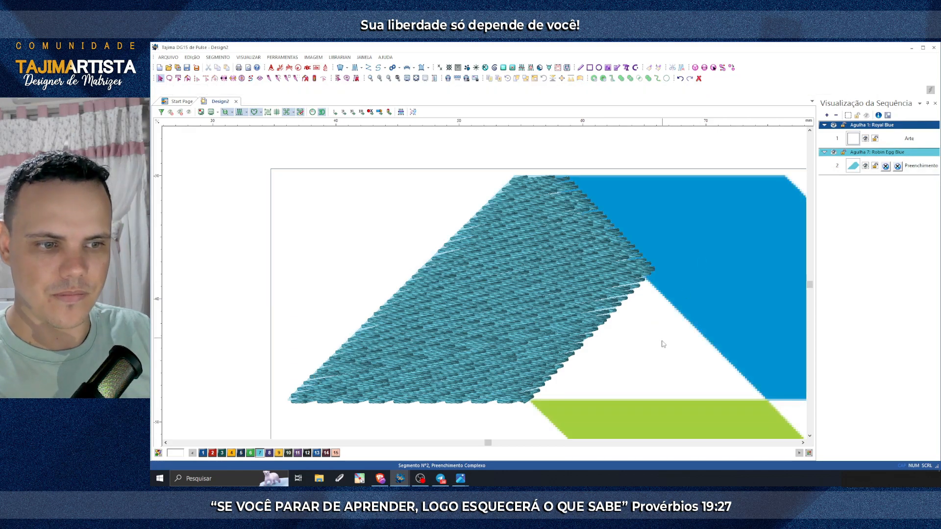
# Step: Hide the Smooth fill's stitches so the whole four-piece symbol's artwork can be seen
pyautogui.click(240, 114)
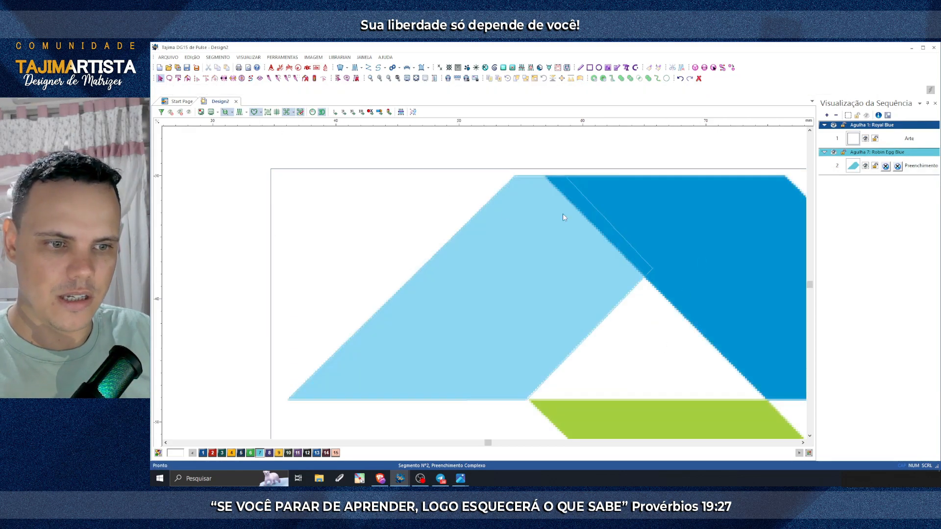
pyautogui.press('Right')
pyautogui.click(389, 78)
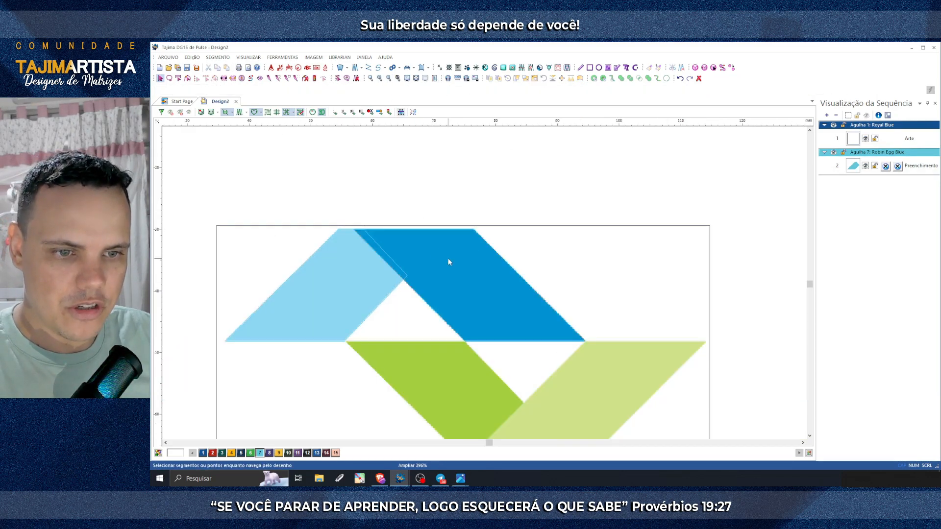
pyautogui.press('Down')
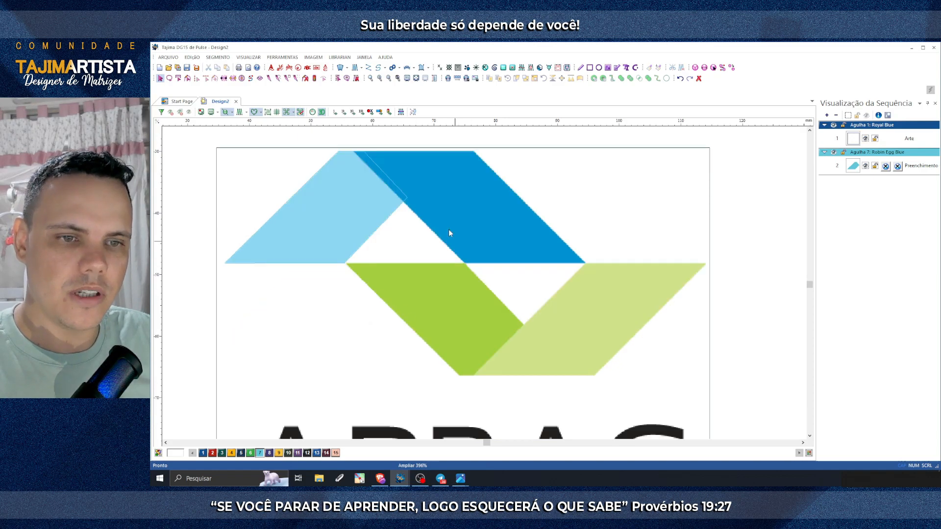
pyautogui.press('Left')
pyautogui.press('Right')
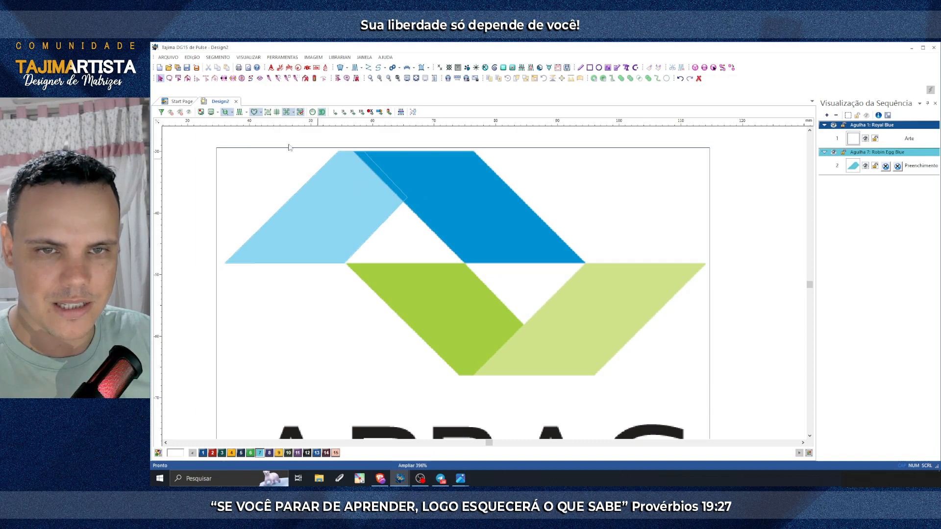
# Step: Save the design as Aprag, a Pulse embroidery file (PXF), in the Aprag folder on the desktop
pyautogui.click(168, 57)
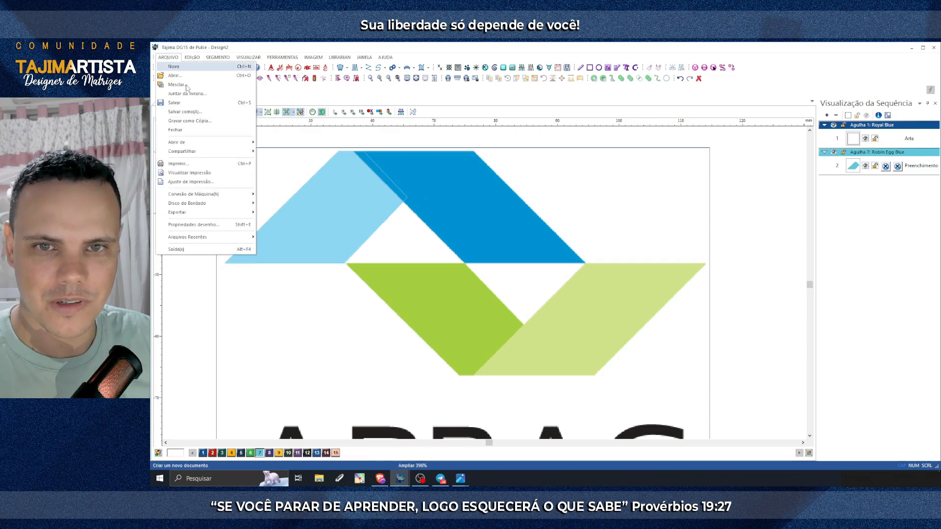
pyautogui.click(184, 111)
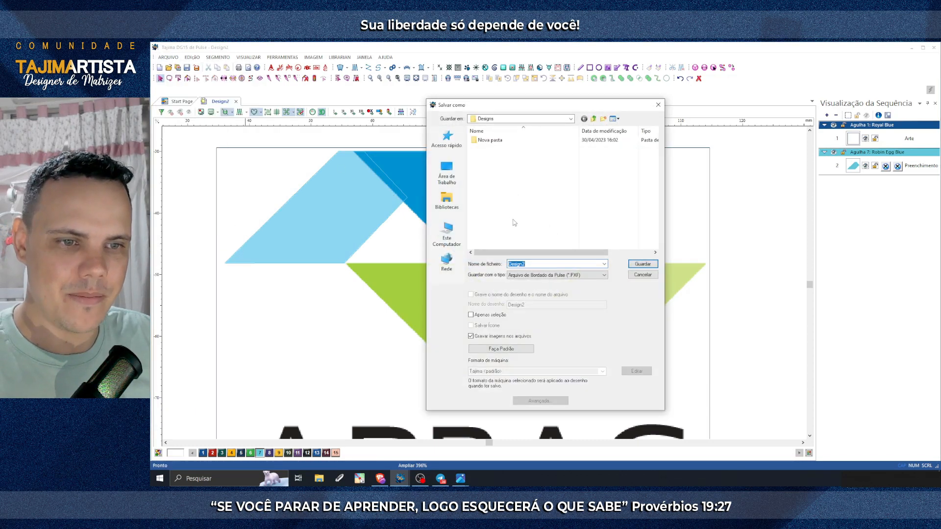
pyautogui.click(457, 181)
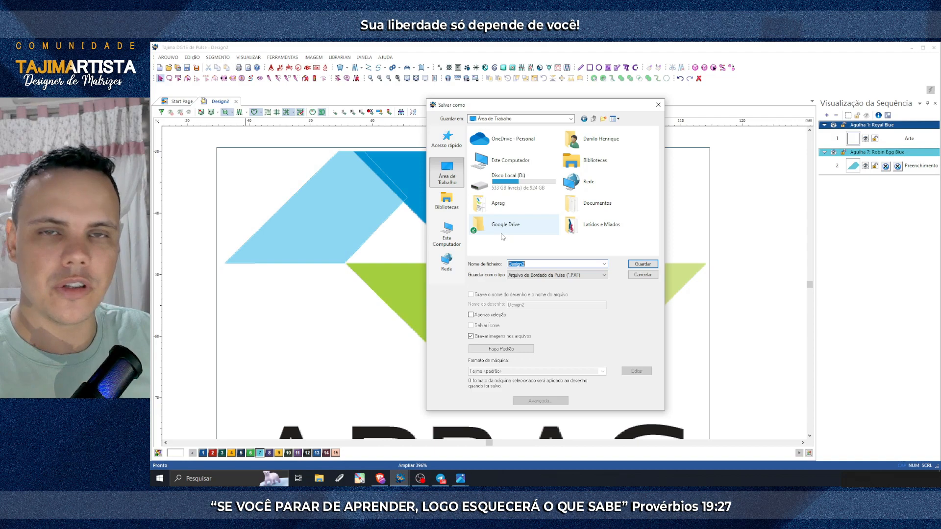
pyautogui.doubleClick(494, 208)
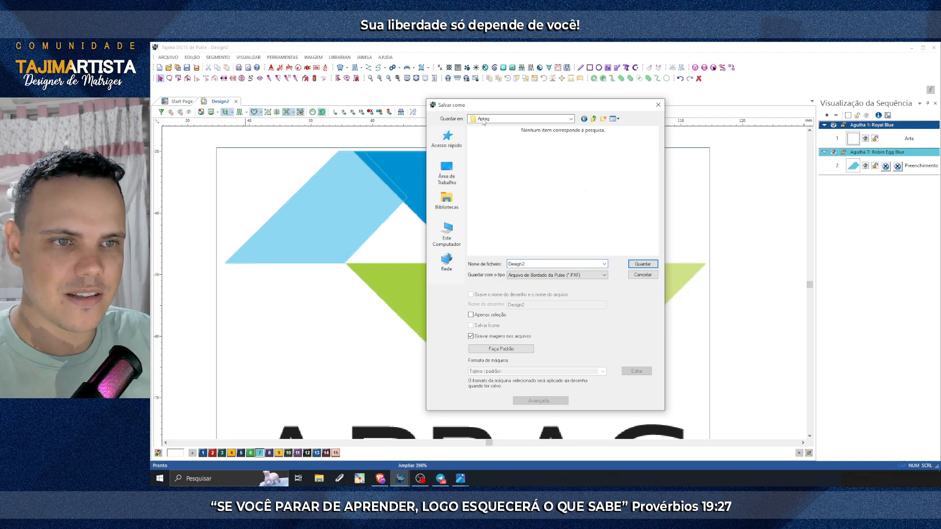
pyautogui.doubleClick(534, 264)
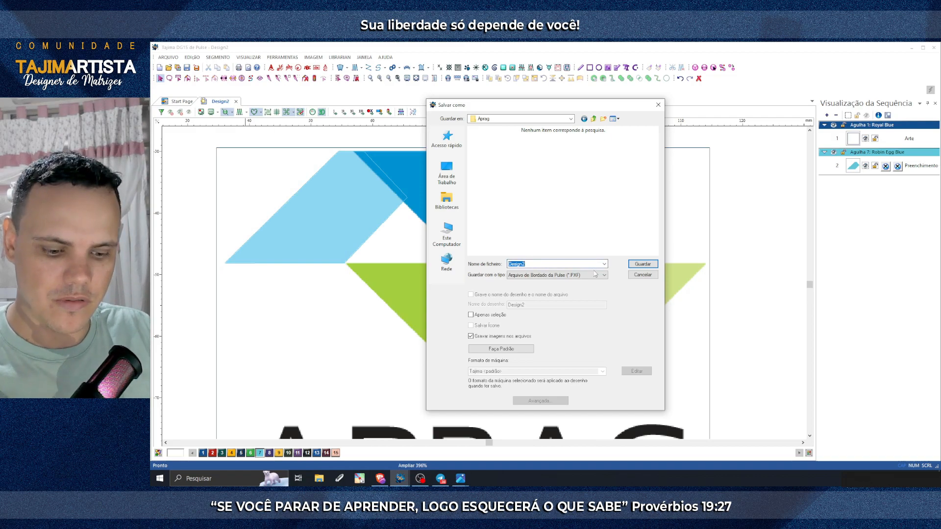
pyautogui.write('Aprag')
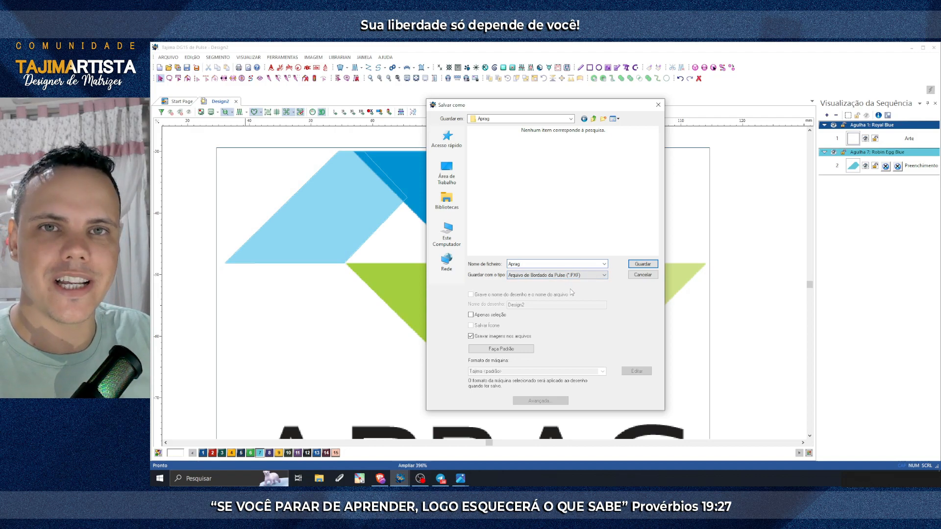
pyautogui.click(642, 264)
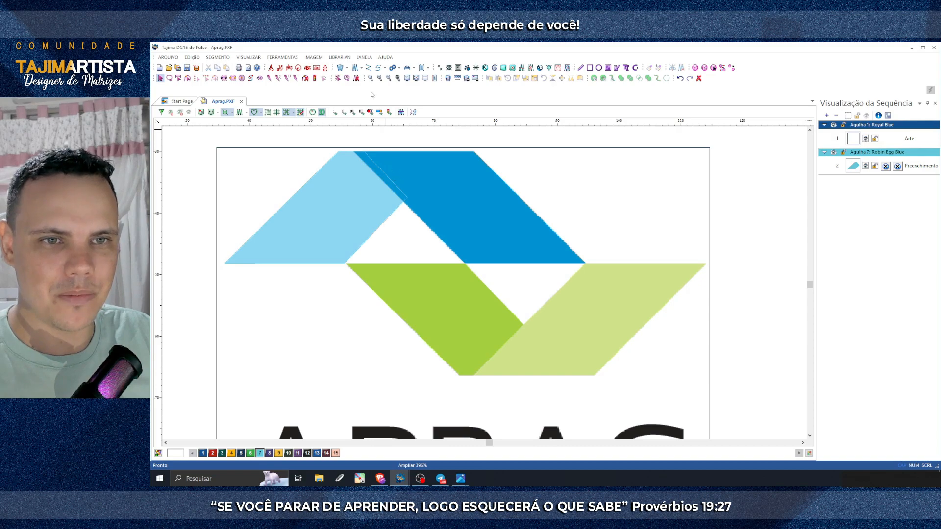
# Step: Show the light blue parallelogram fill's stitches and examine its slanted and bottom edges up close
pyautogui.scroll(2, 387, 277)
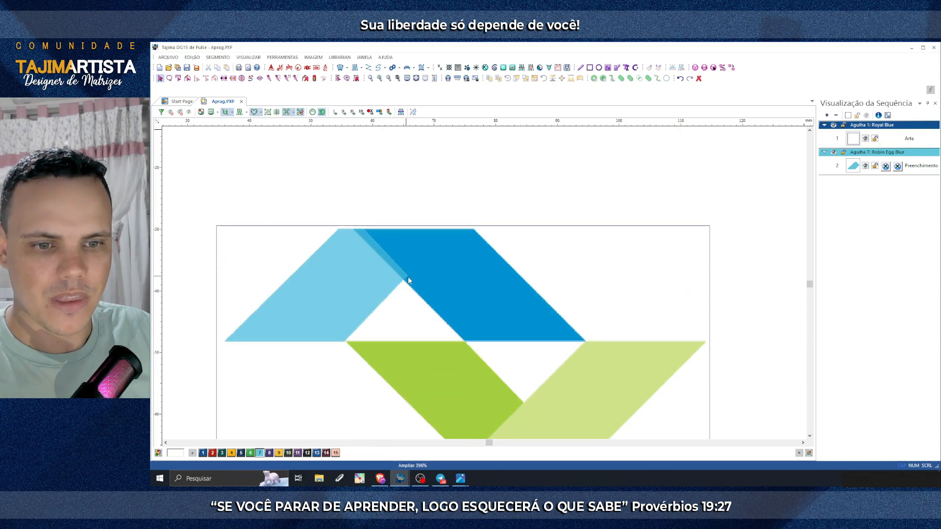
pyautogui.click(407, 277)
pyautogui.press('Escape')
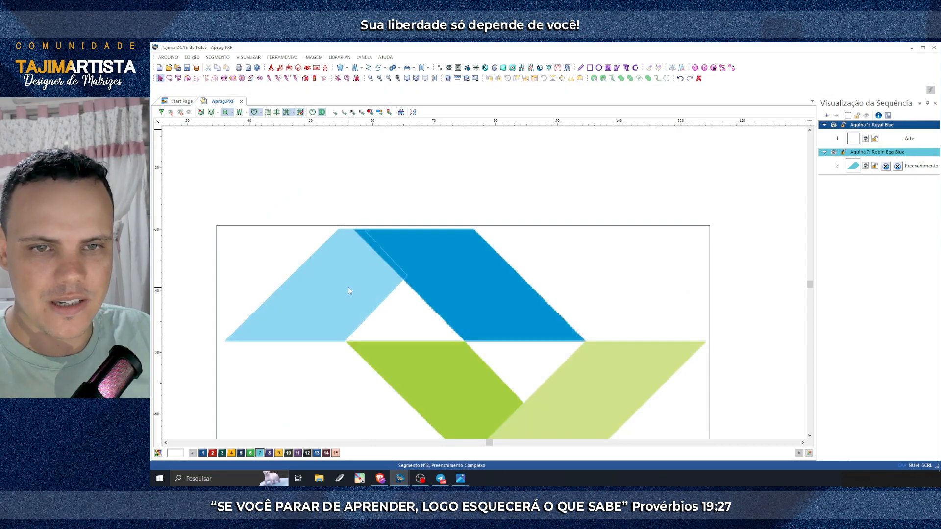
pyautogui.click(240, 112)
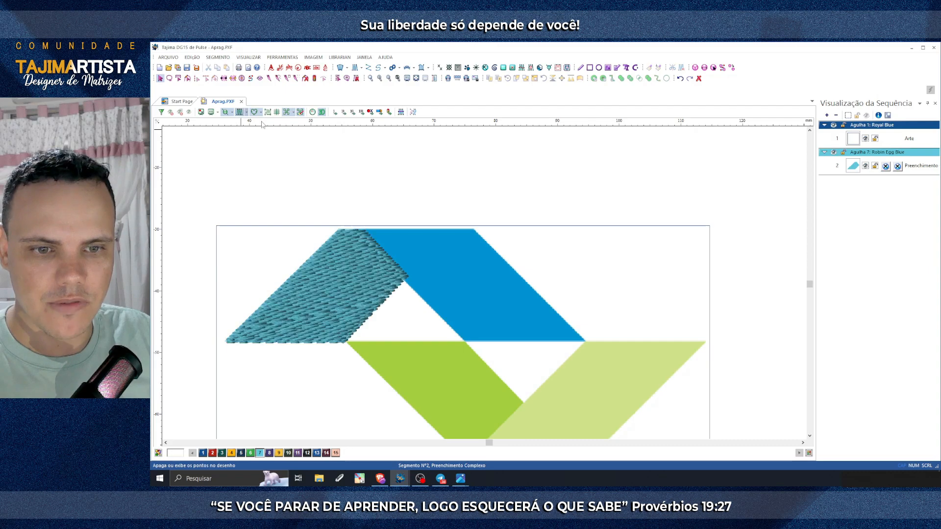
pyautogui.click(380, 79)
pyautogui.press('Left')
pyautogui.press('Down')
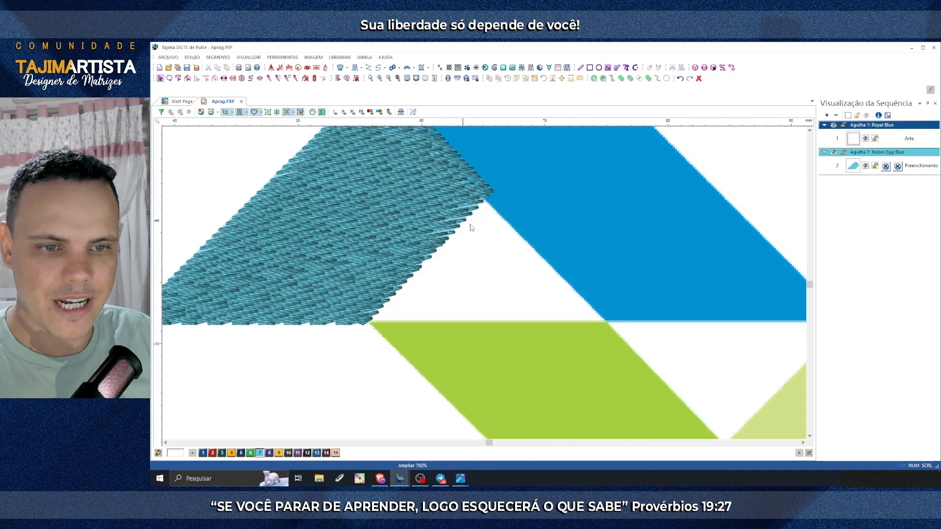
pyautogui.press('Left')
pyautogui.click(810, 131)
pyautogui.click(809, 131)
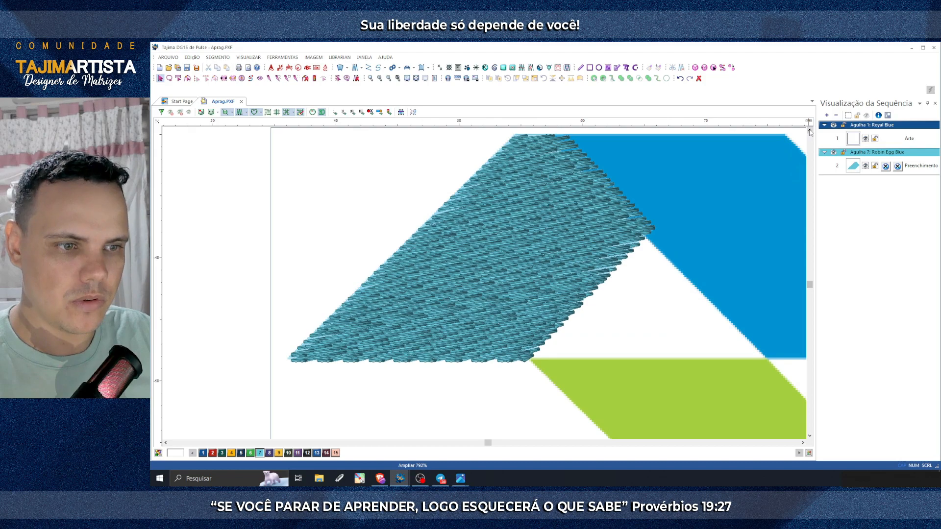
pyautogui.click(809, 131)
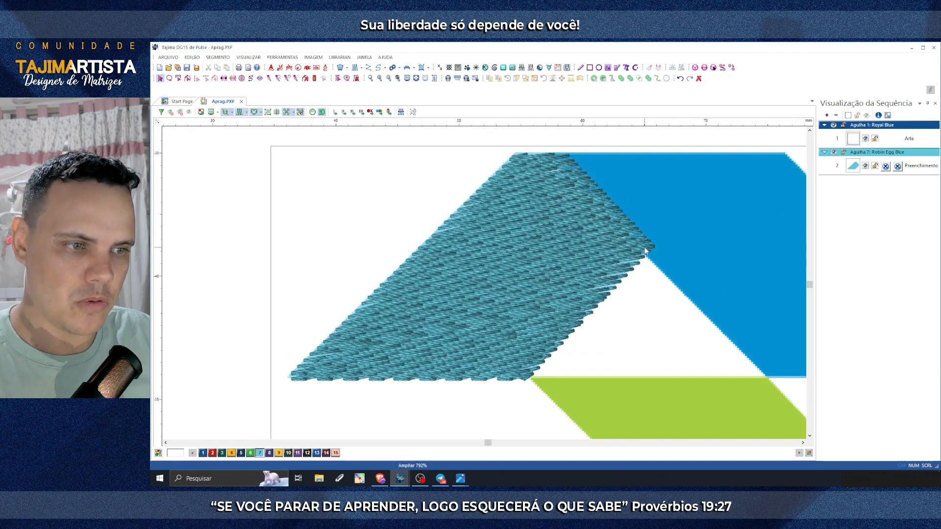
pyautogui.click(646, 249)
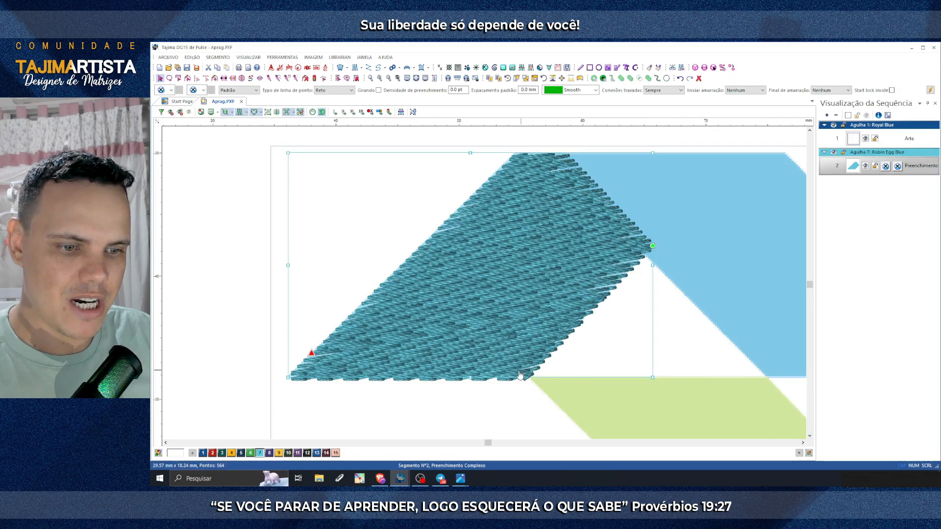
pyautogui.click(223, 256)
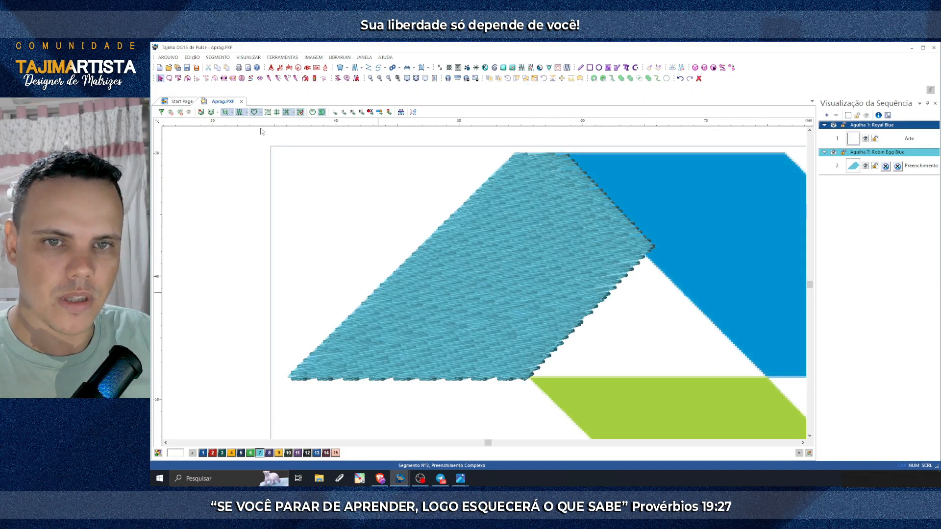
pyautogui.click(563, 196)
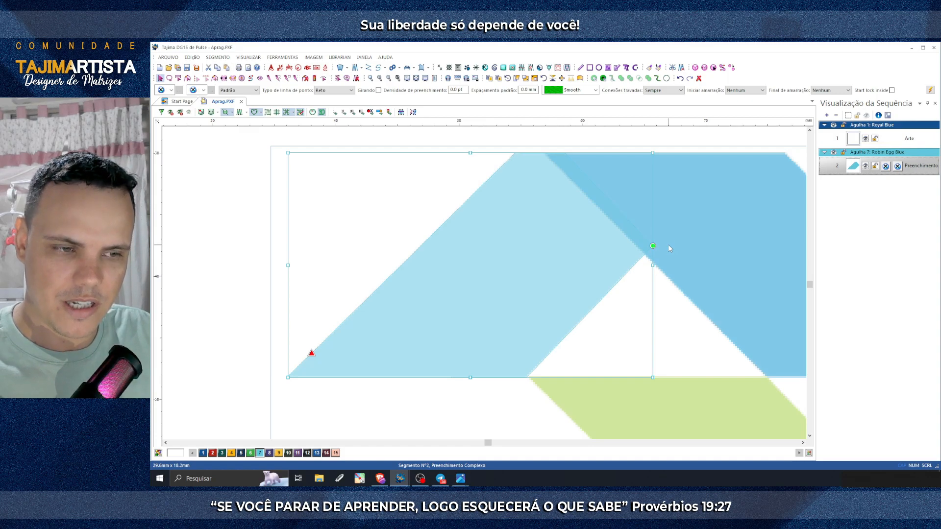
pyautogui.hotkey('ctrl', 'c')
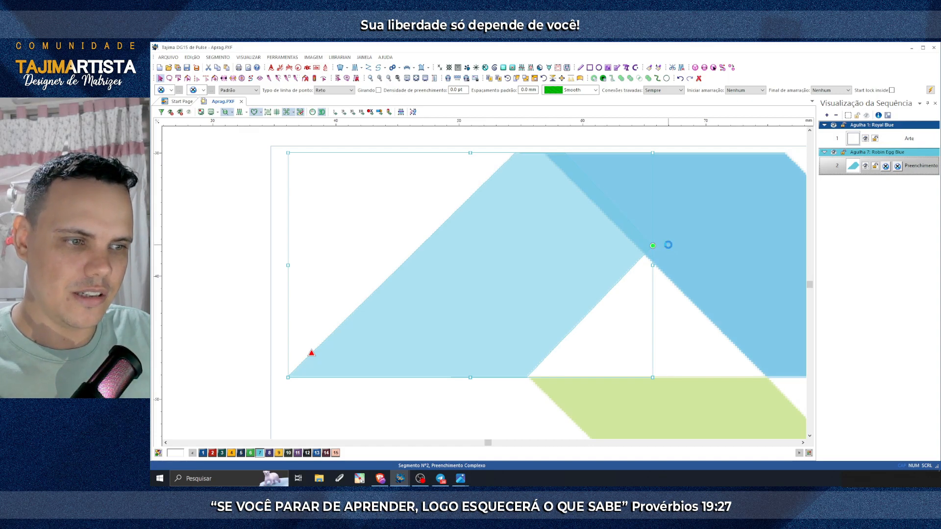
pyautogui.hotkey('ctrl', 'v')
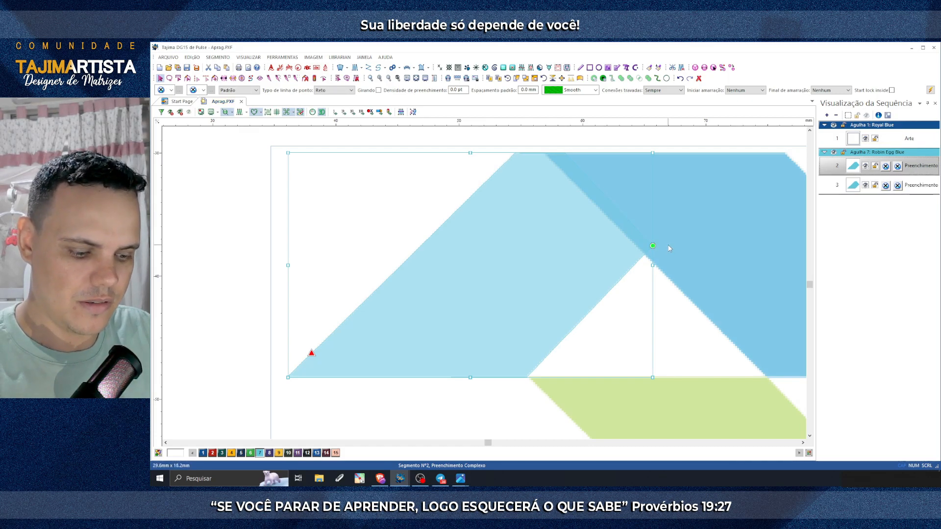
pyautogui.press('Delete')
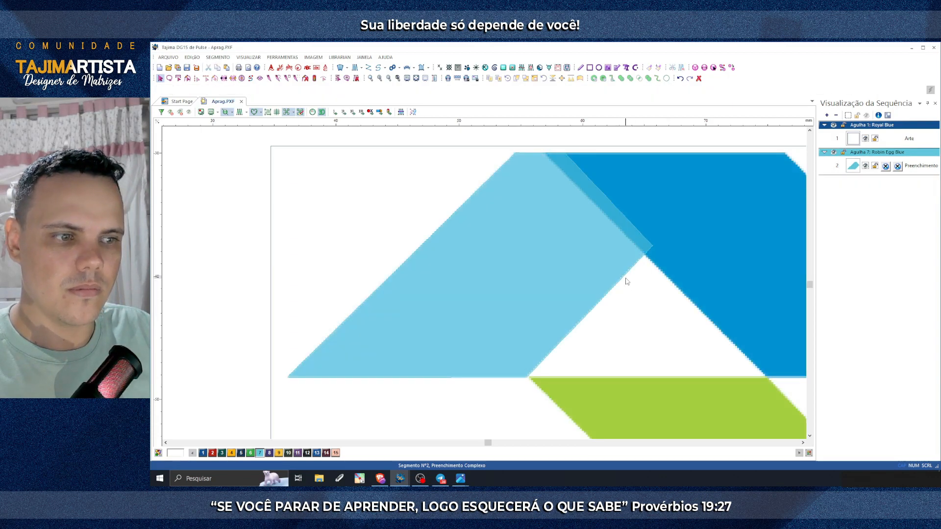
# Step: Change the parallelogram fill's thread color to needle 5, Midnight Blue
pyautogui.click(625, 281)
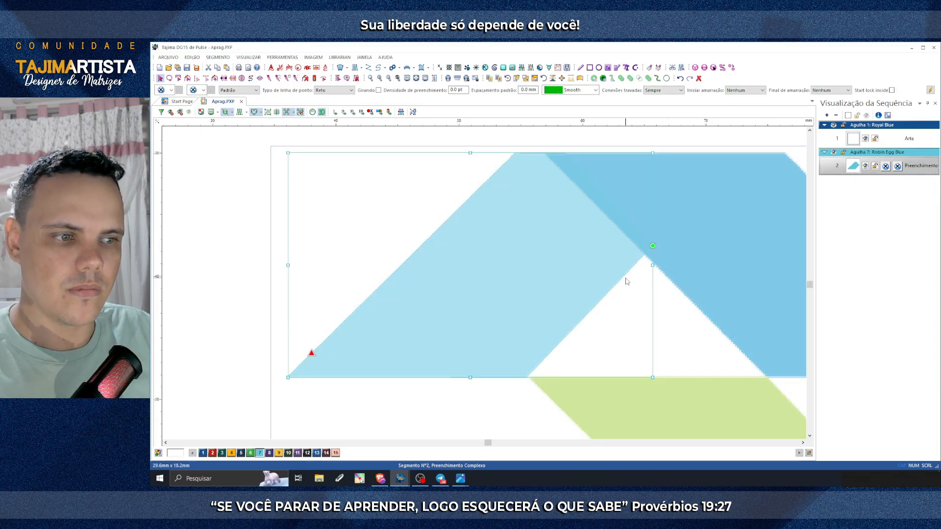
pyautogui.click(240, 112)
pyautogui.click(239, 112)
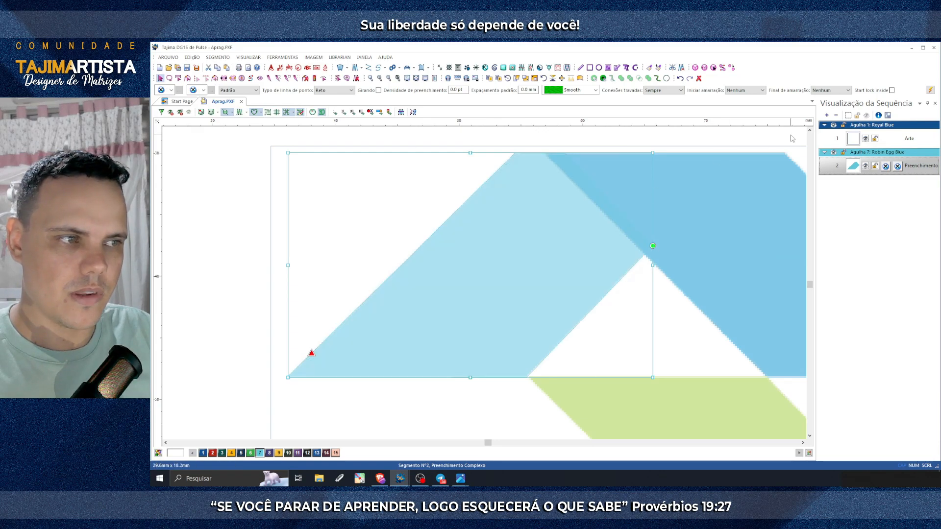
pyautogui.scroll(1, 781, 227)
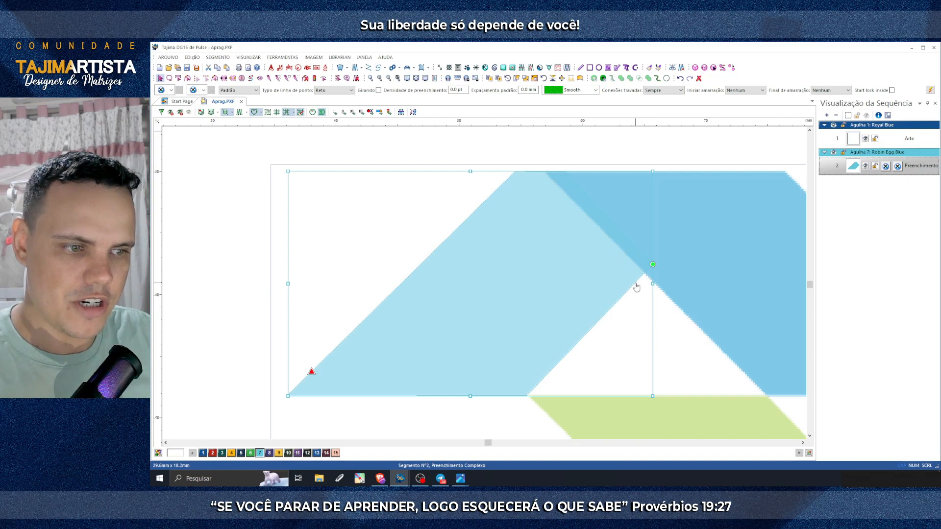
pyautogui.click(240, 453)
pyautogui.click(639, 316)
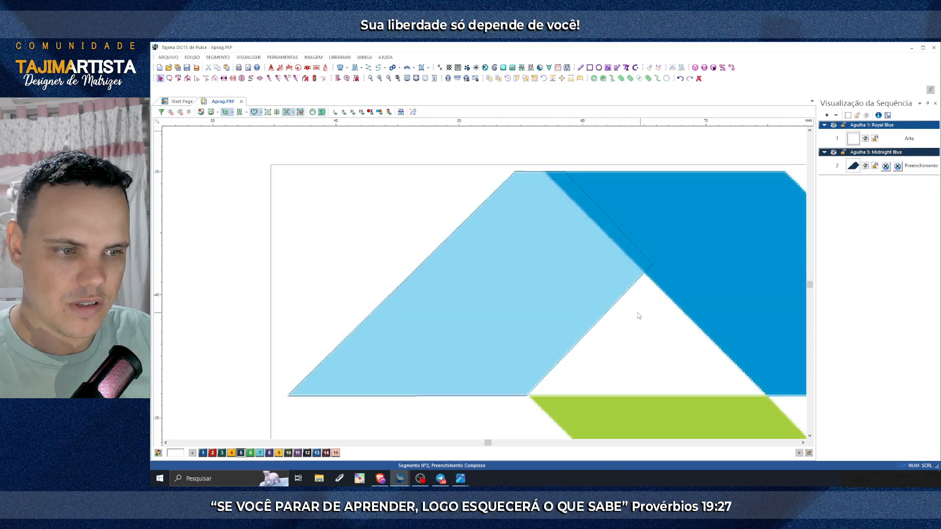
# Step: Create an offset copy of the parallelogram fill using area offset with a specified distance of -0.25 mm and 45-degree corners
pyautogui.click(615, 311)
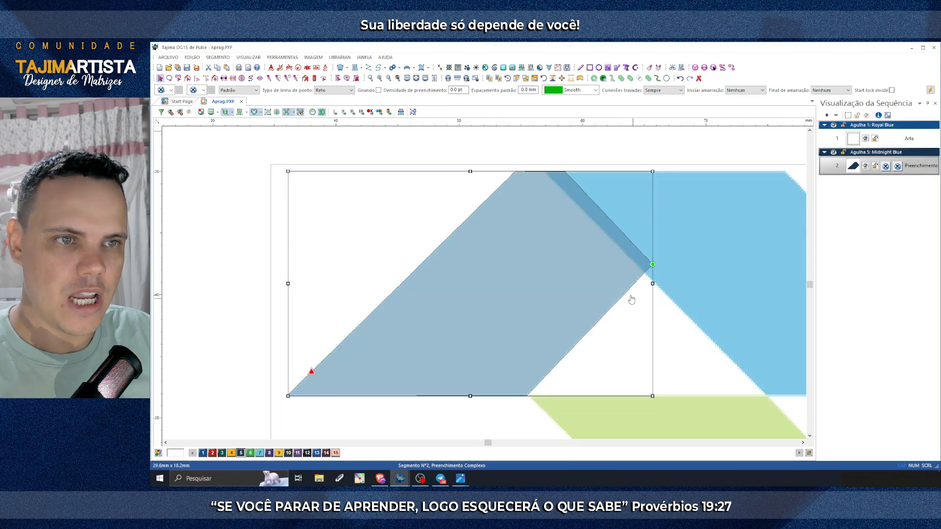
pyautogui.click(526, 80)
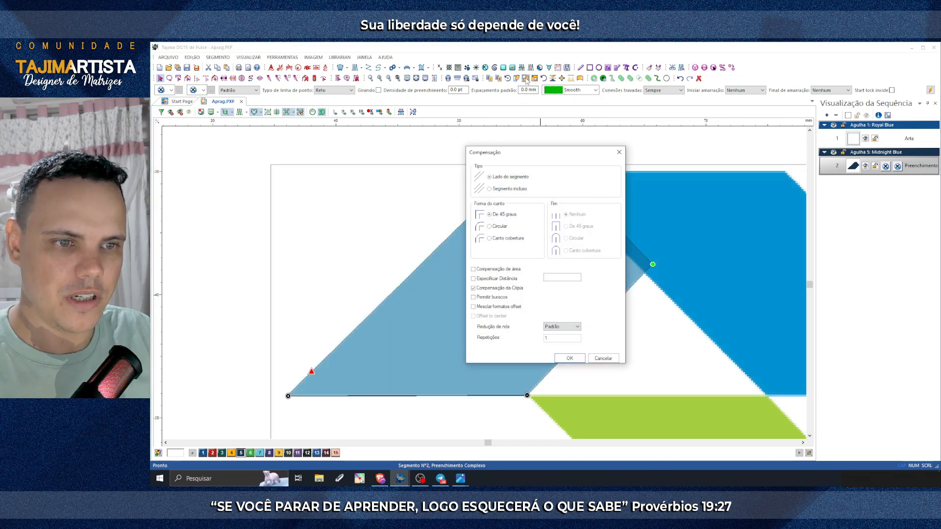
pyautogui.click(473, 279)
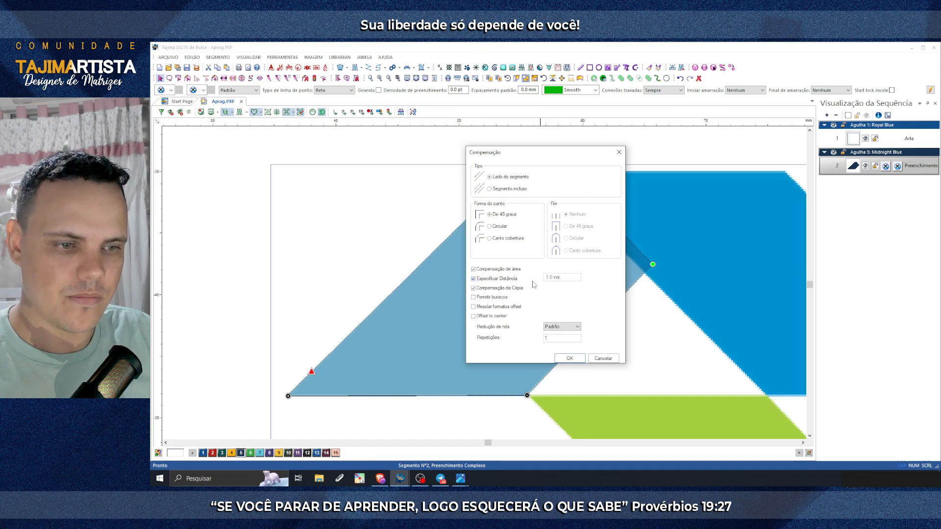
pyautogui.moveTo(564, 278); pyautogui.dragTo(535, 282)
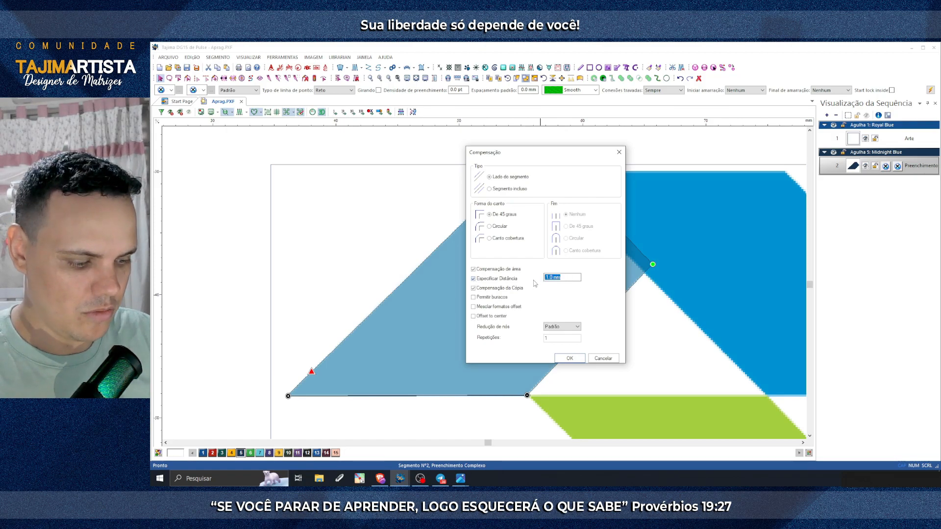
pyautogui.press('BackSpace')
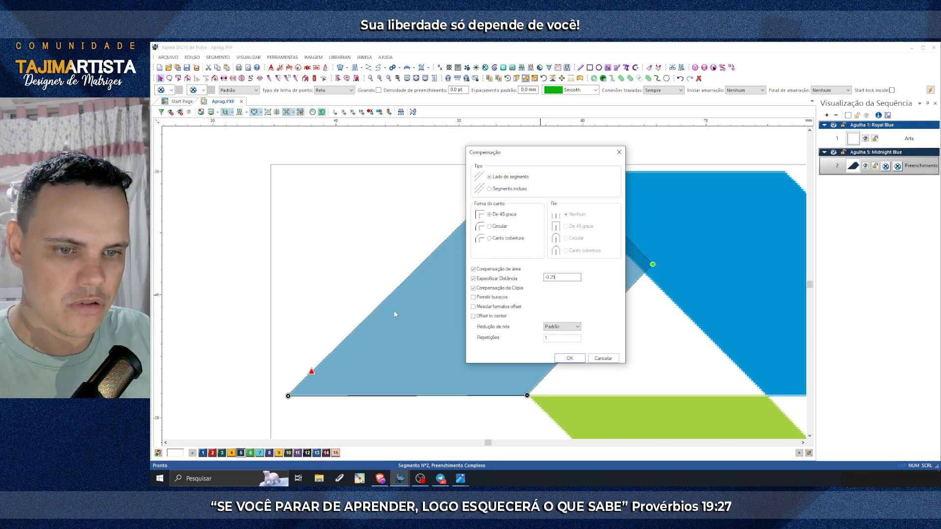
pyautogui.click(569, 357)
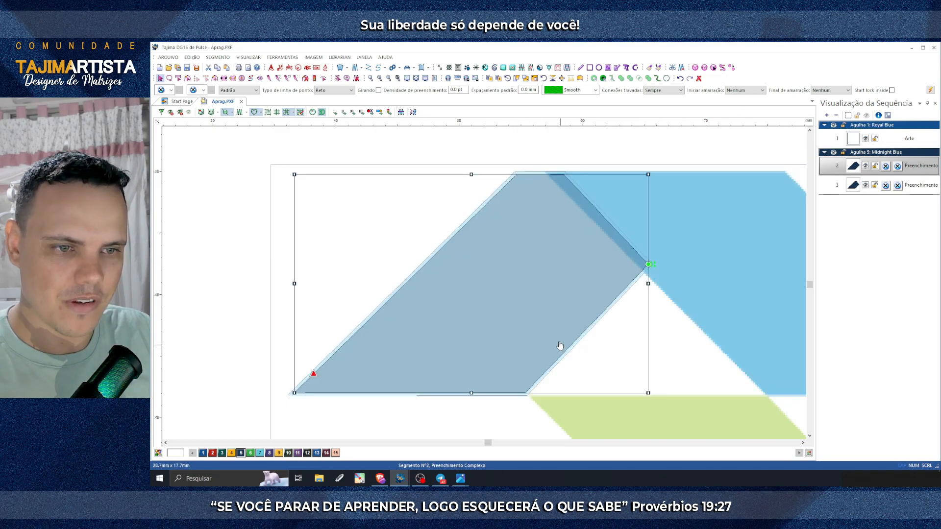
# Step: Examine up close the margin between the inset copy and the original fill's edges, then select the inset copy
pyautogui.click(381, 80)
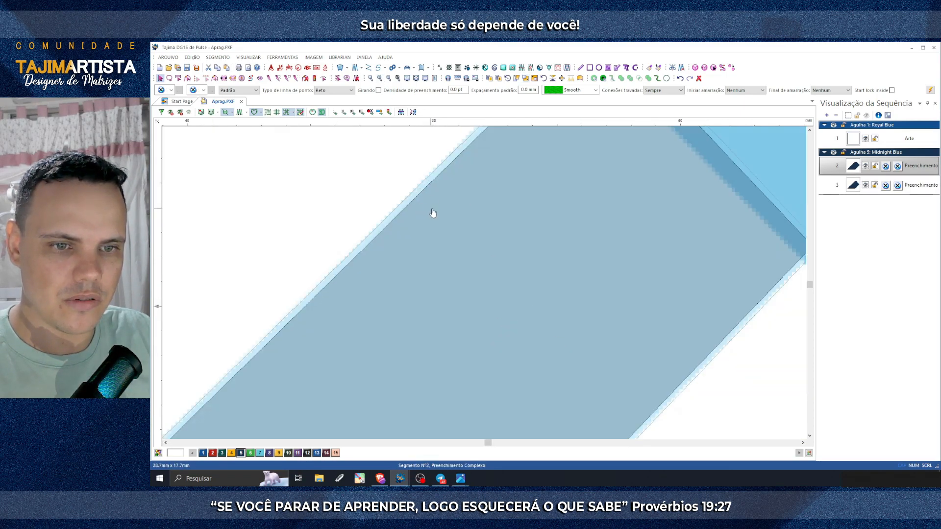
pyautogui.hscroll(-3, 432, 212)
pyautogui.click(314, 234)
pyautogui.hscroll(3, 315, 235)
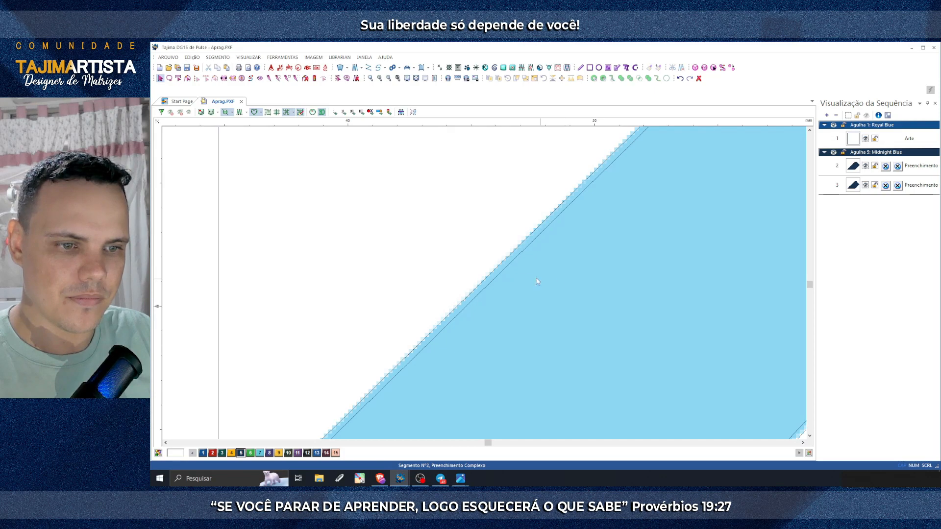
pyautogui.click(506, 273)
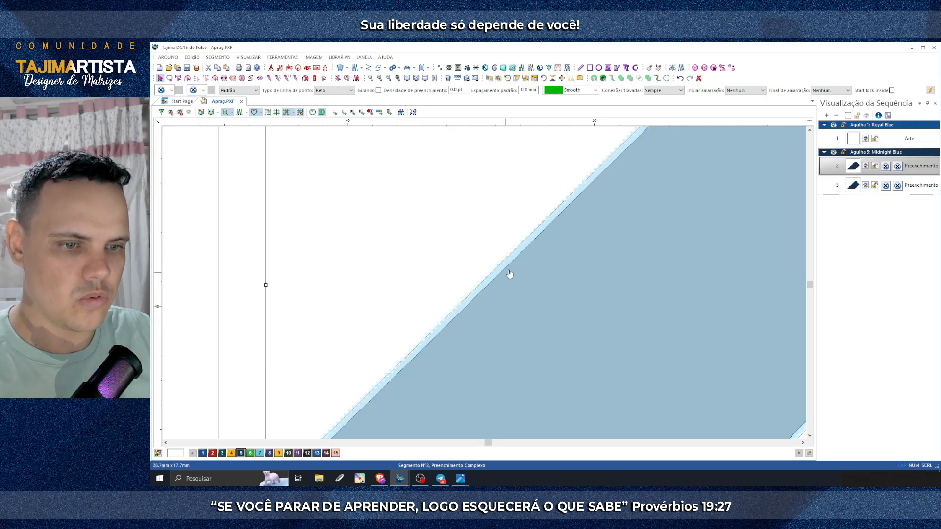
pyautogui.click(389, 80)
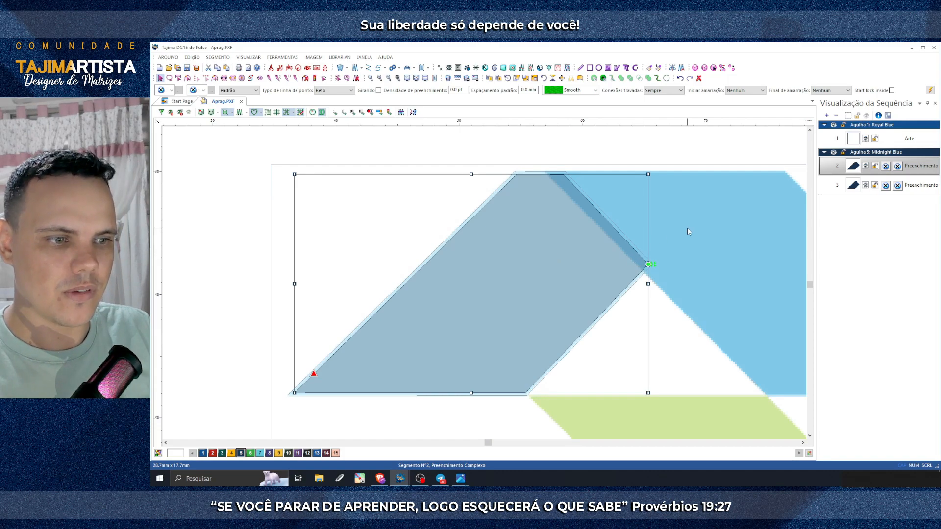
pyautogui.press('Escape')
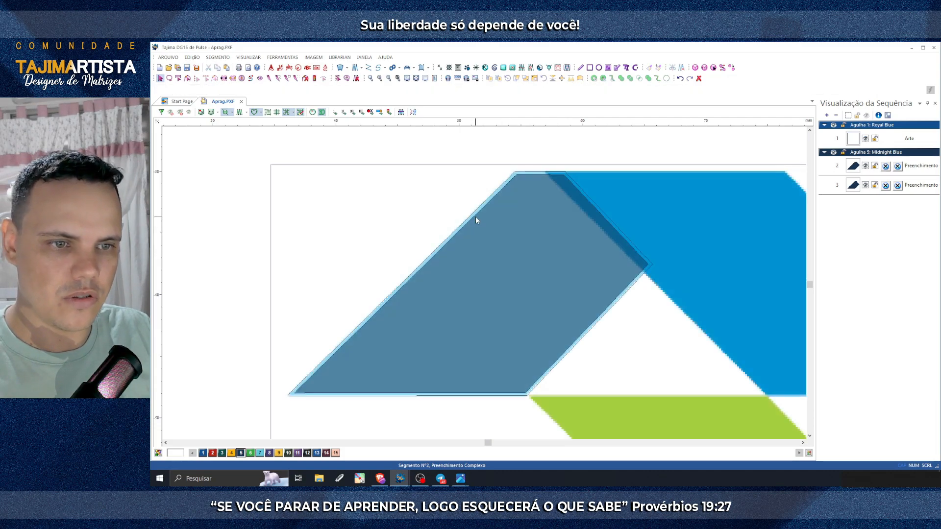
pyautogui.click(476, 217)
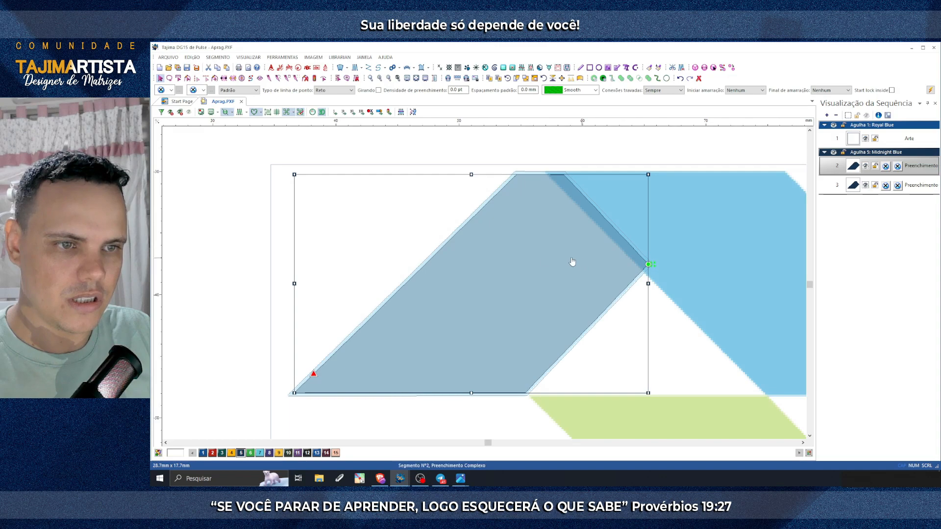
# Step: Convert the inset copy to a Pesponto segment and place its start and end points at the parallelogram's right corner
pyautogui.rightClick(532, 254)
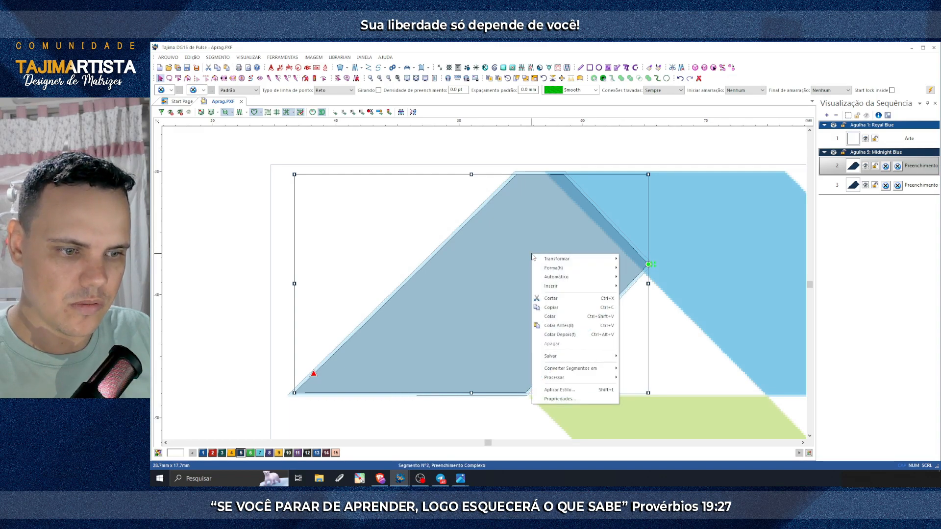
pyautogui.moveTo(584, 372)
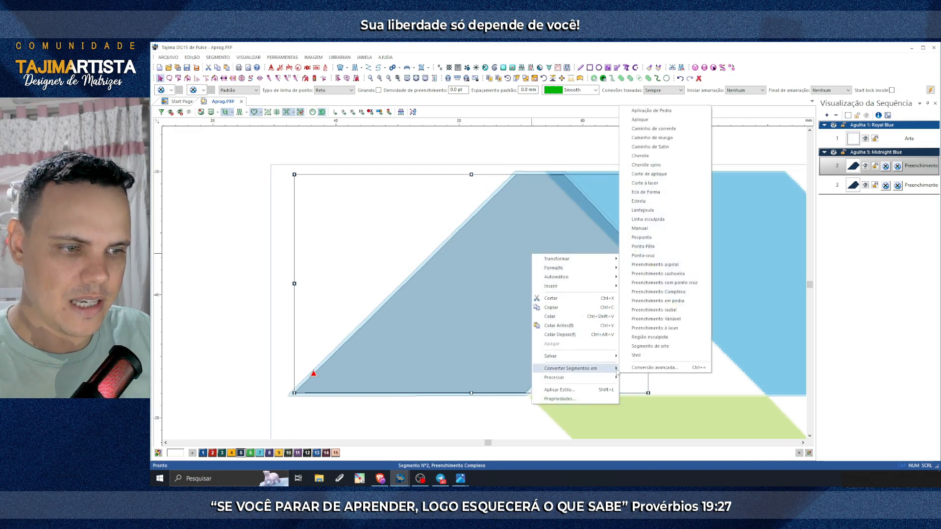
pyautogui.click(641, 238)
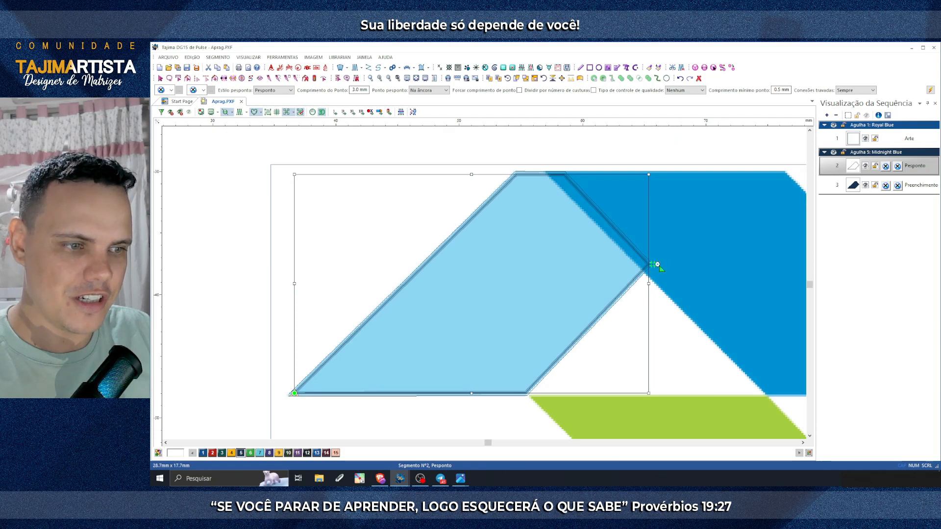
pyautogui.click(676, 265)
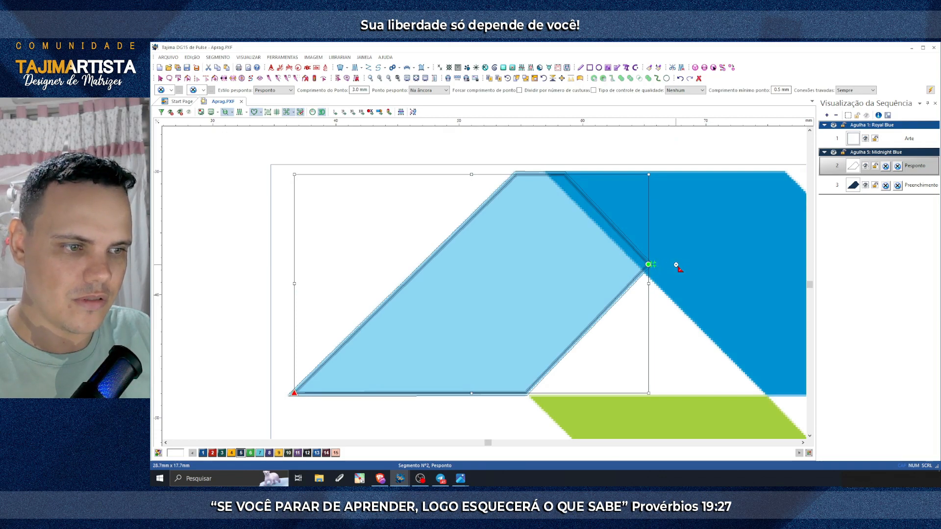
pyautogui.click(676, 267)
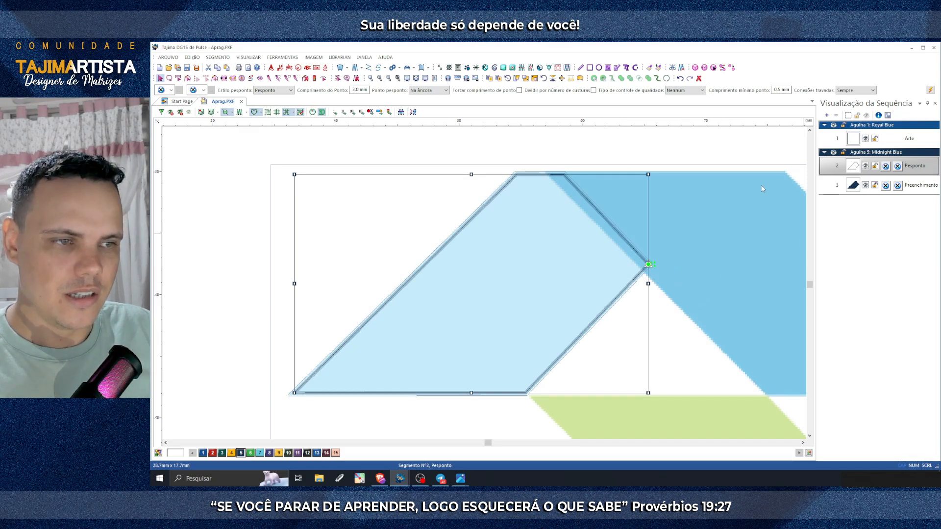
# Step: Show the stitches and move the parallelogram fill ahead of the Pesponto outline in the sewing sequence
pyautogui.click(241, 113)
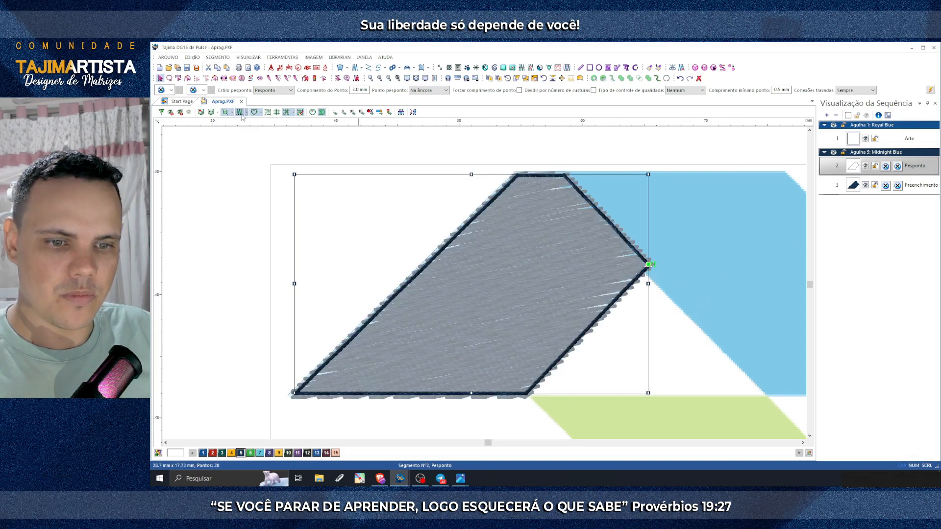
pyautogui.click(233, 217)
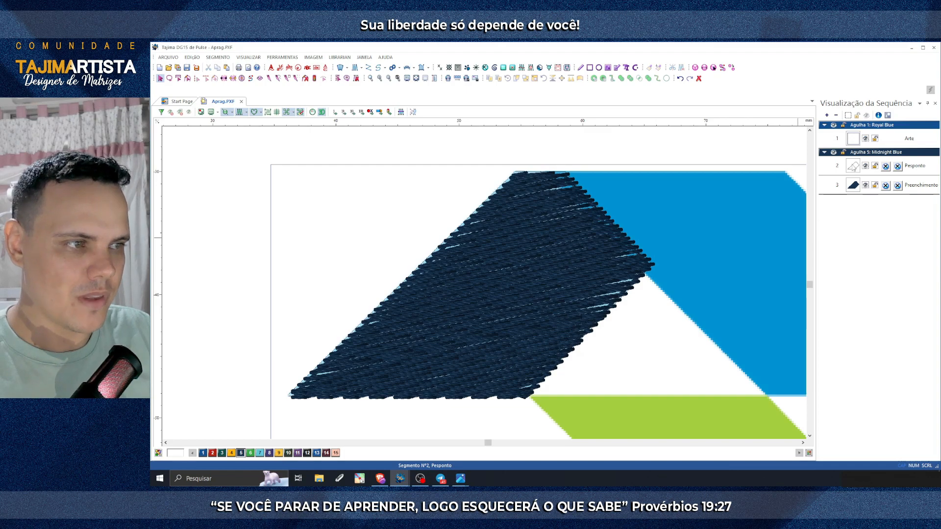
pyautogui.click(648, 264)
pyautogui.click(748, 245)
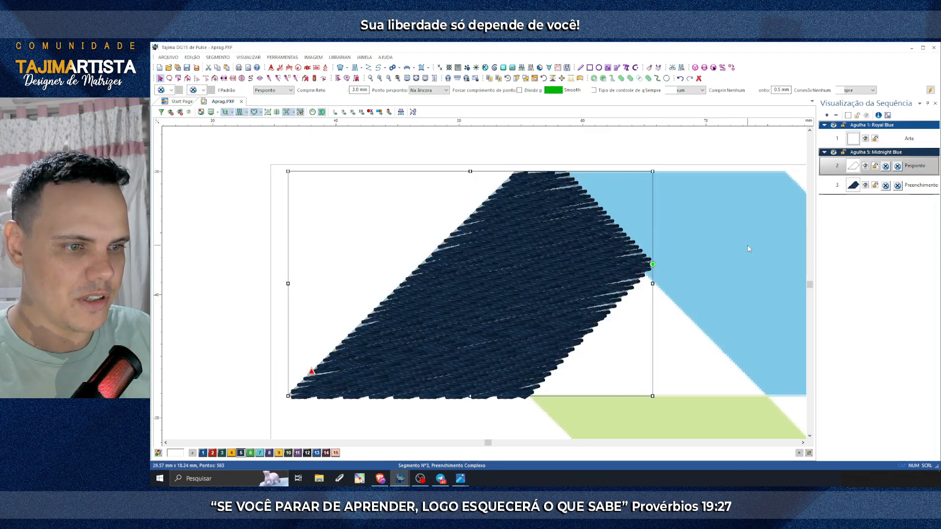
pyautogui.click(857, 191)
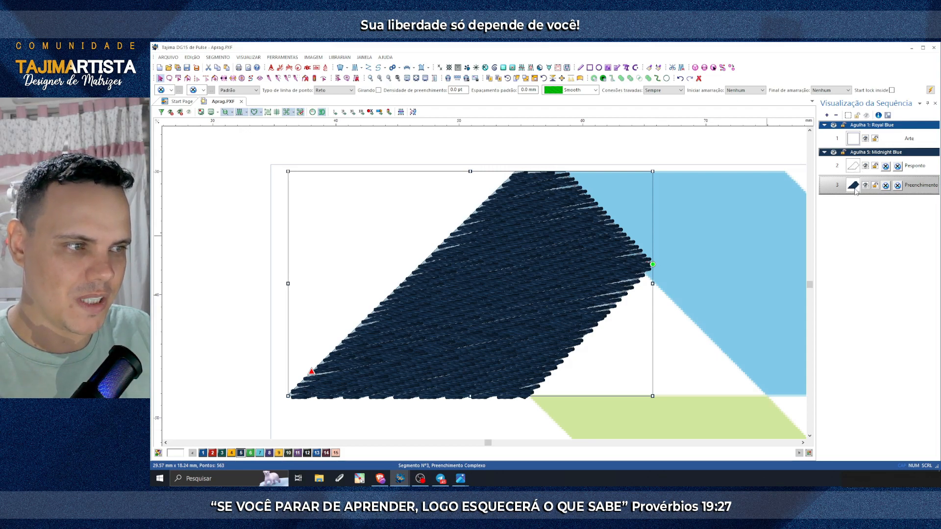
pyautogui.moveTo(855, 192); pyautogui.dragTo(854, 166)
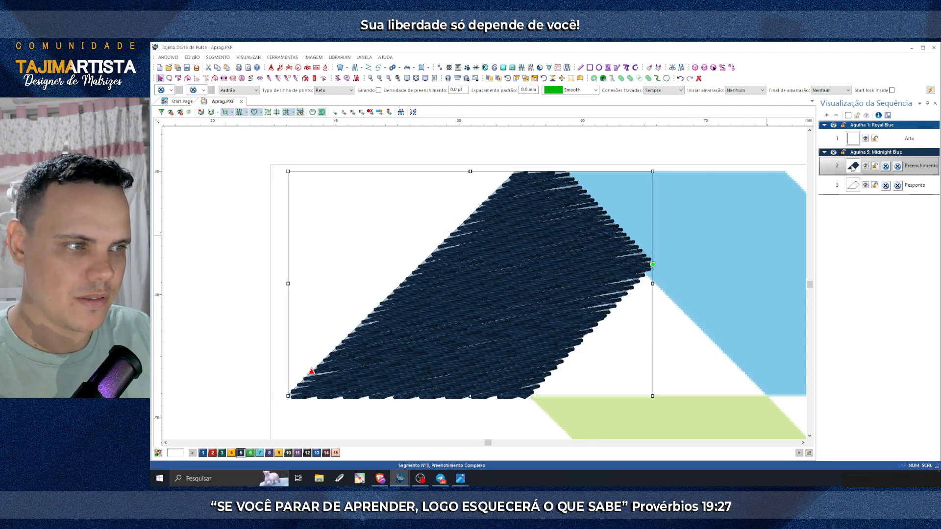
pyautogui.click(763, 153)
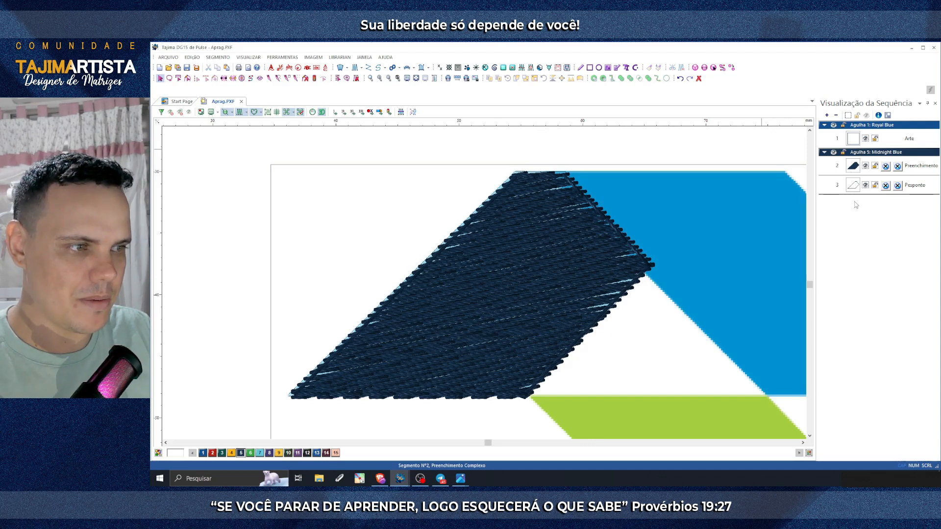
# Step: Examine the fill and Pesponto outline stitches, looking closely at the slanted edge overlapping the dark blue shape
pyautogui.click(853, 166)
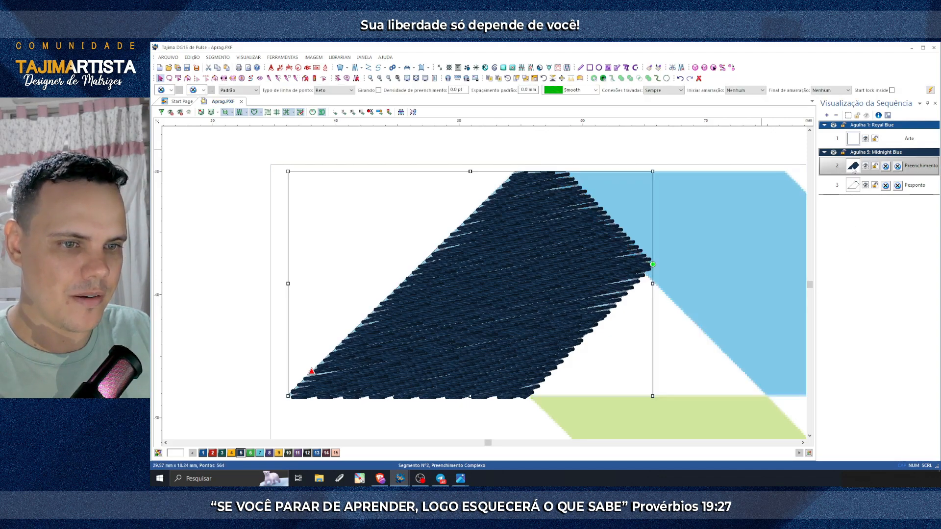
pyautogui.click(713, 242)
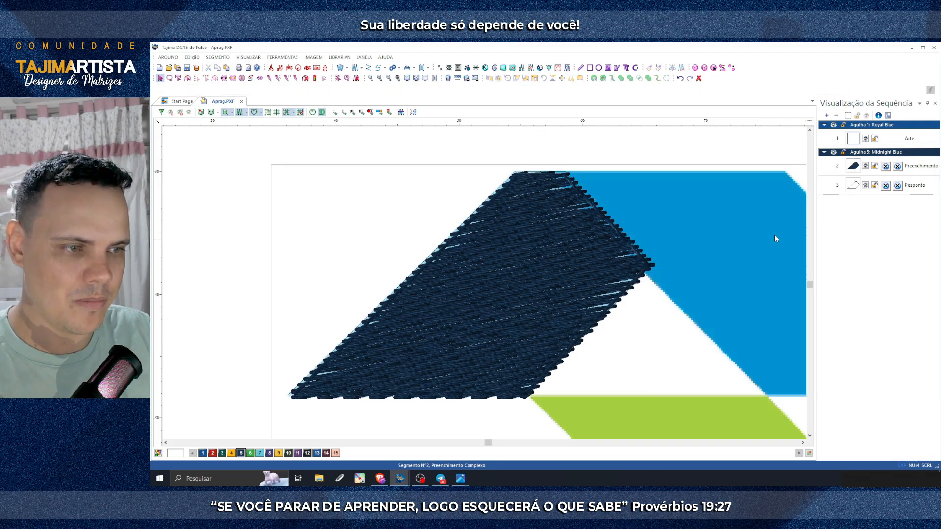
pyautogui.click(851, 186)
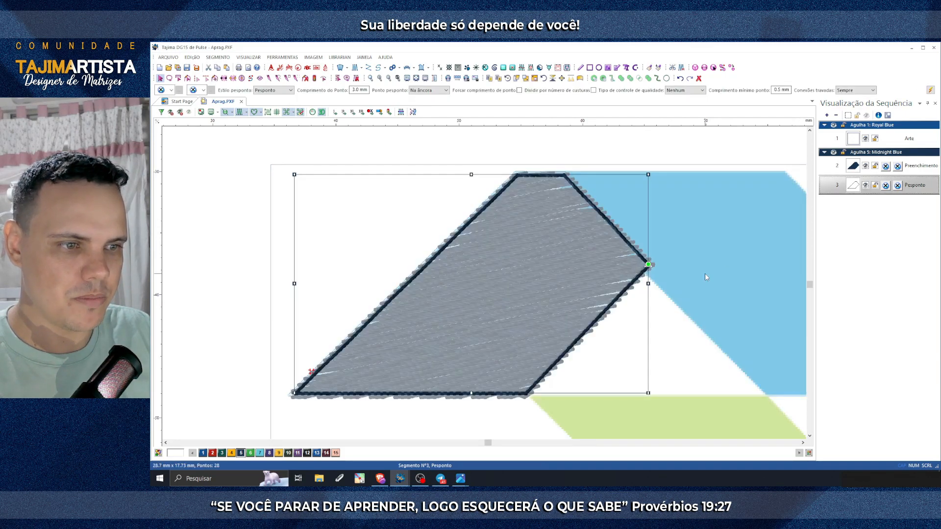
pyautogui.click(705, 273)
pyautogui.click(380, 79)
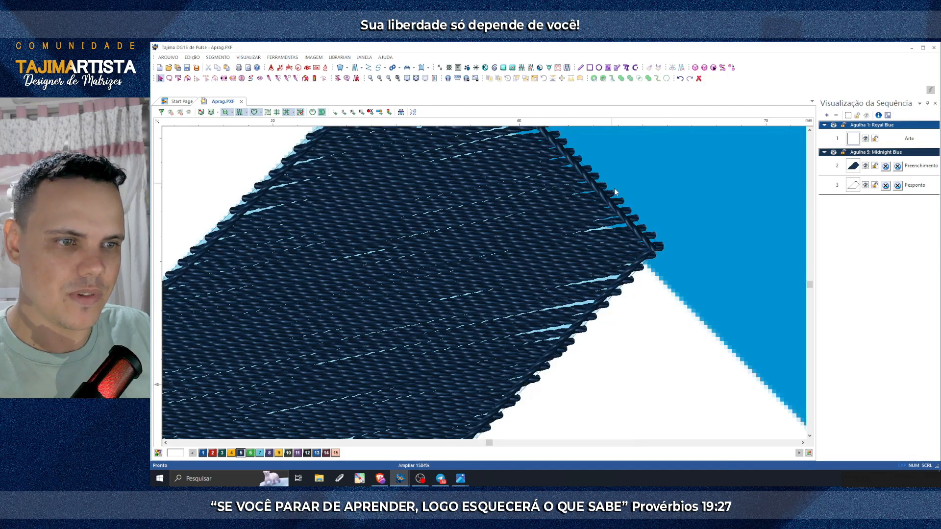
pyautogui.scroll(2, 613, 187)
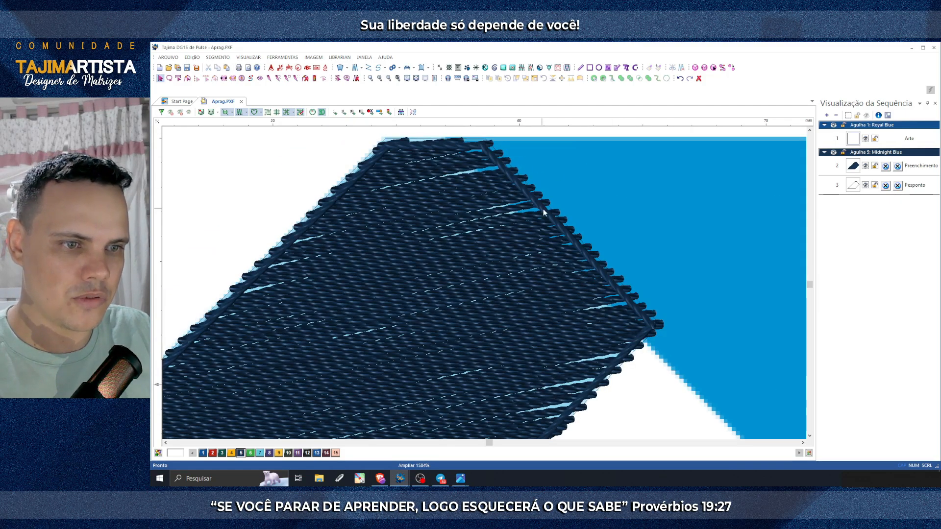
pyautogui.click(389, 79)
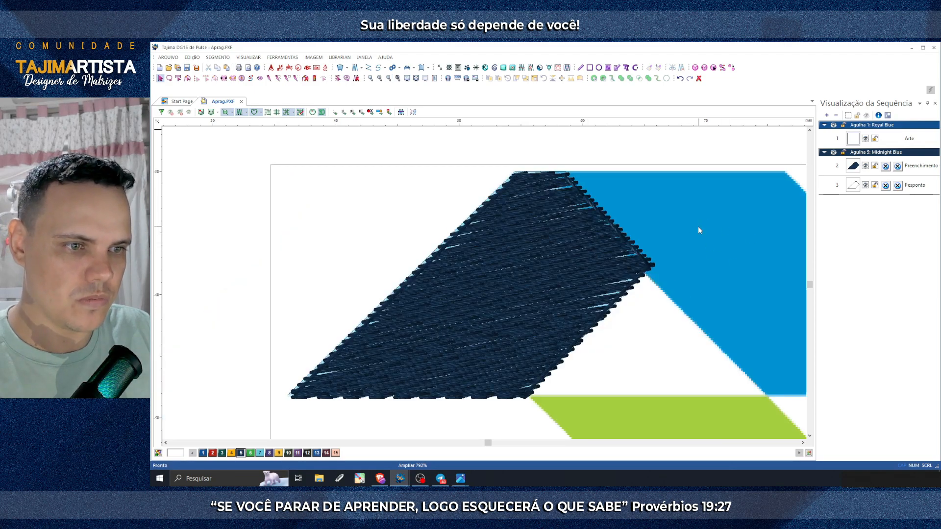
pyautogui.press('Right')
pyautogui.press('Up')
pyautogui.click(379, 78)
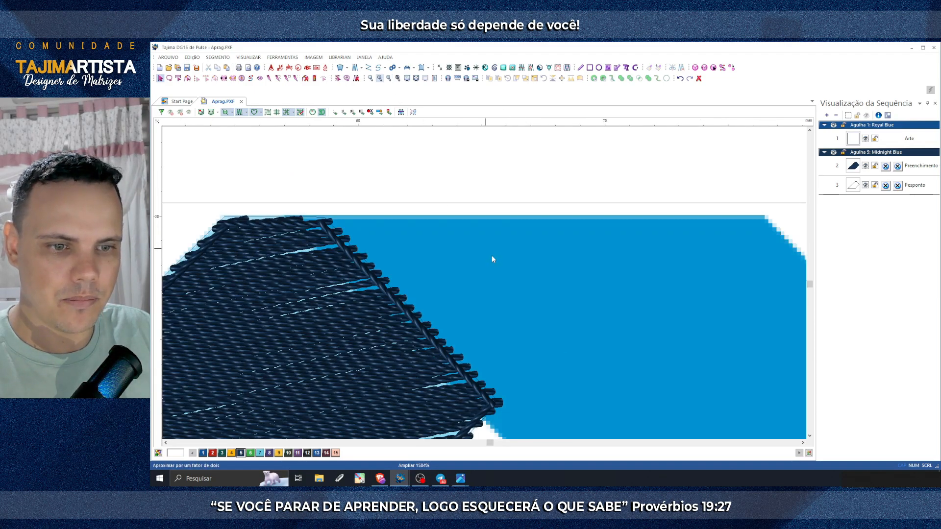
pyautogui.press('Down')
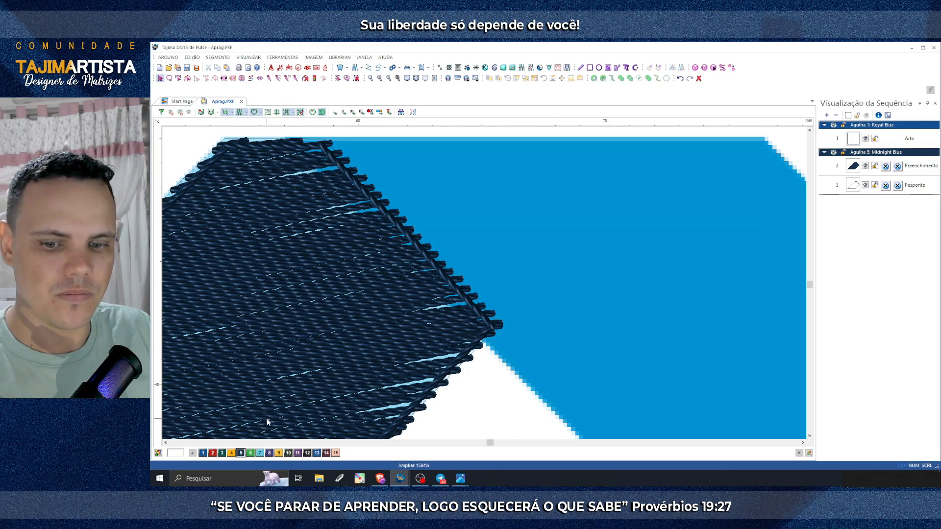
pyautogui.click(167, 443)
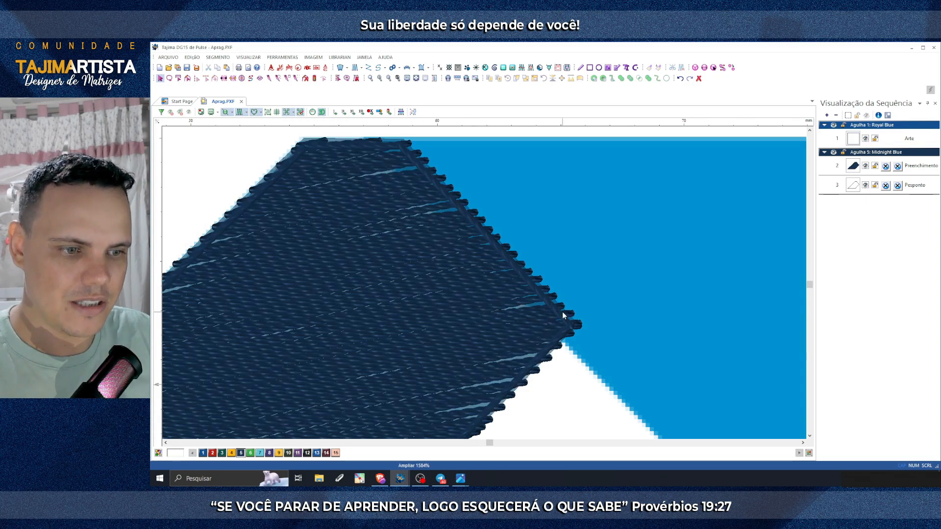
# Step: Hide the stitches and select the Pesponto outline around its right corner
pyautogui.click(240, 112)
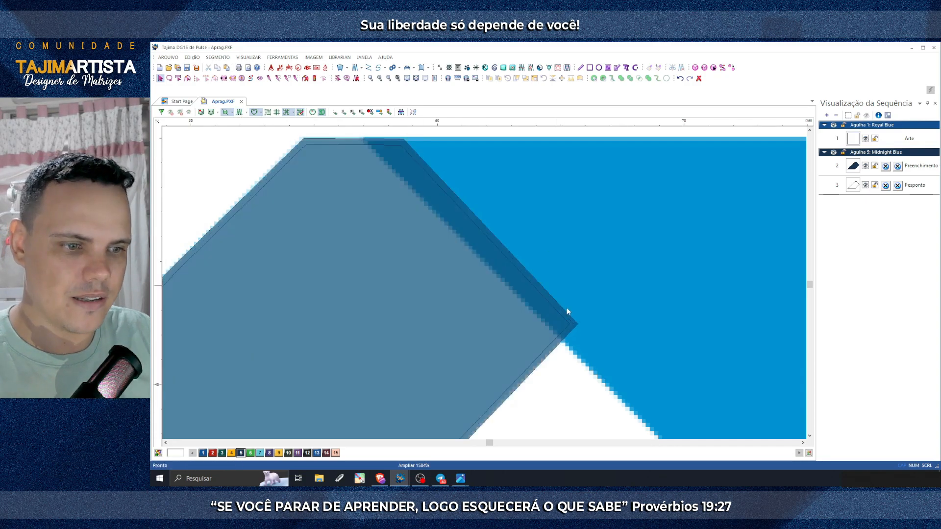
pyautogui.click(568, 324)
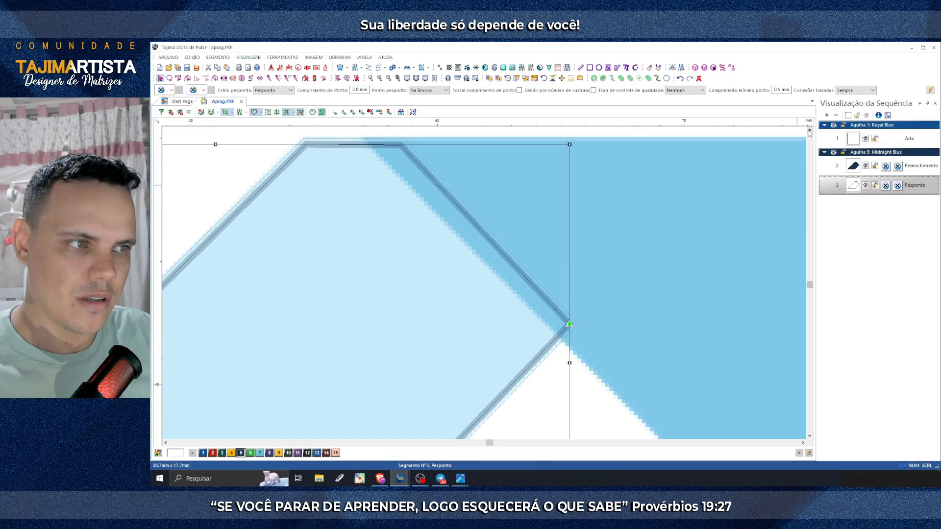
pyautogui.click(809, 131)
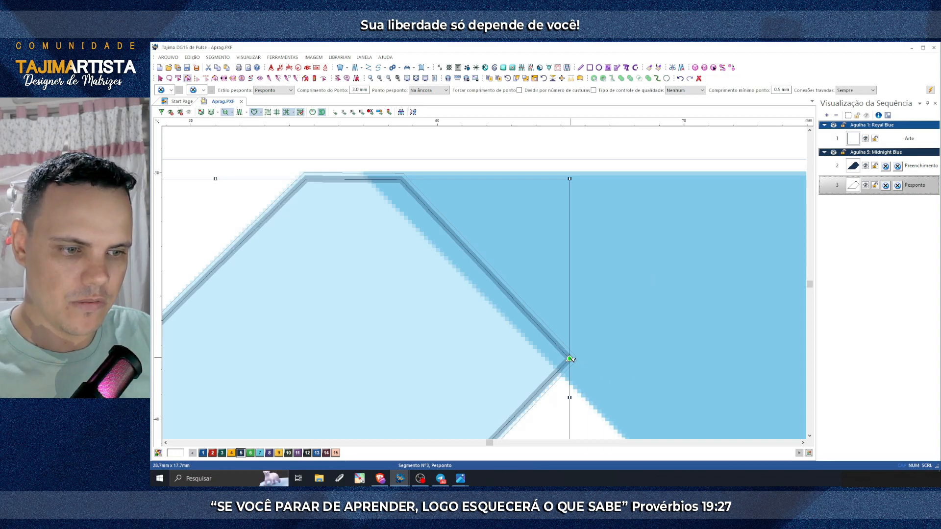
# Step: Try moving the Pesponto outline's right corner node outward and undo the move
pyautogui.moveTo(569, 359); pyautogui.dragTo(587, 339)
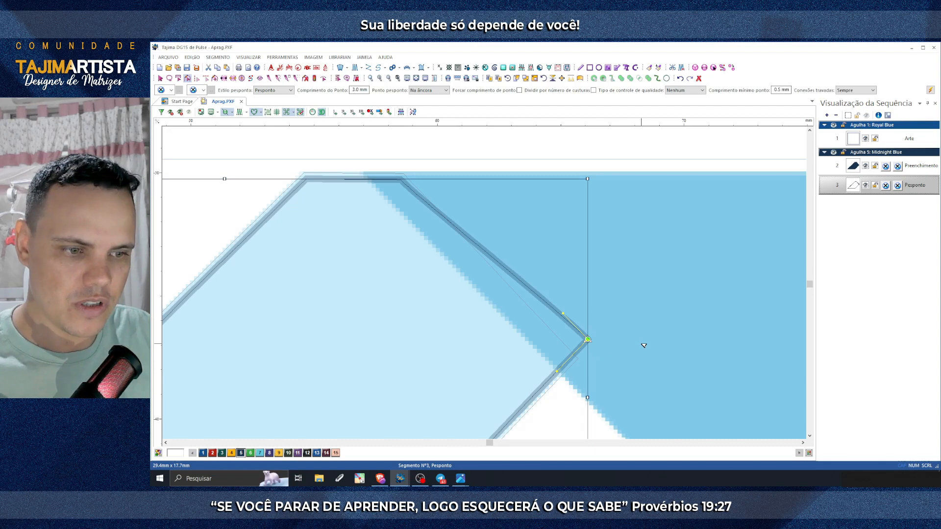
pyautogui.hotkey('ctrl', 'z')
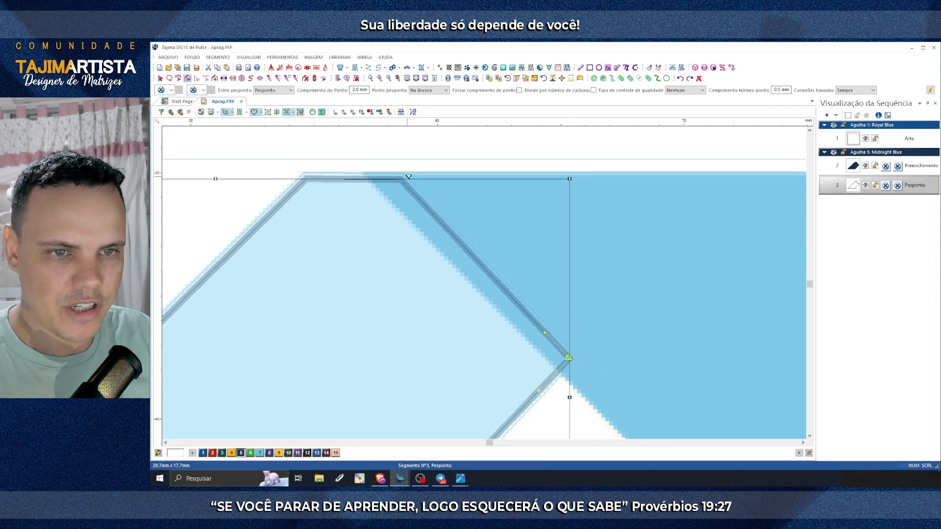
pyautogui.click(577, 360)
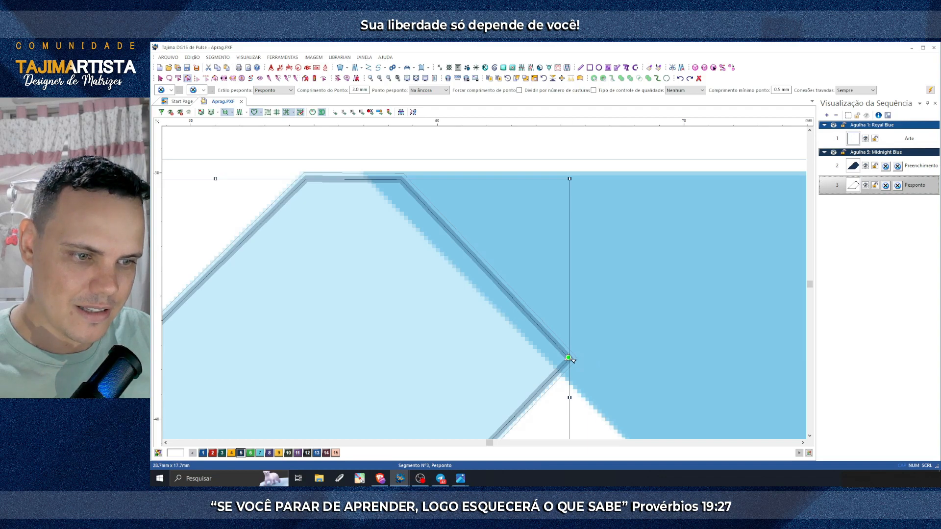
# Step: Split the Pesponto outline's vertices at the right corner and the upper-right corner, with the nodes displayed
pyautogui.click(569, 358)
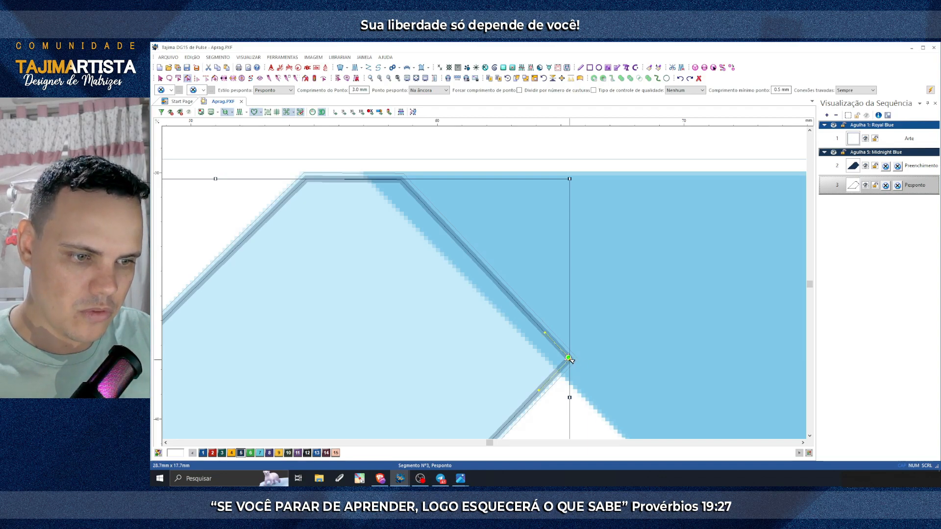
pyautogui.rightClick(569, 358)
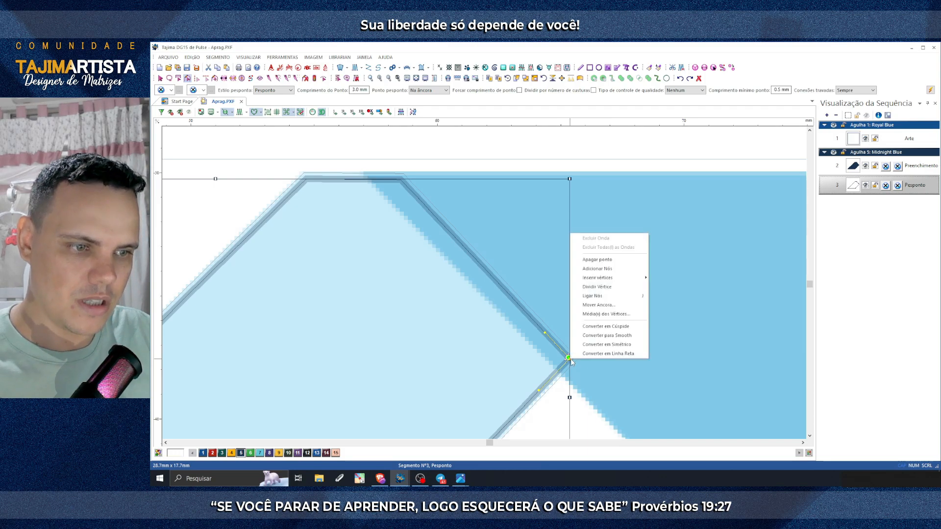
pyautogui.click(593, 287)
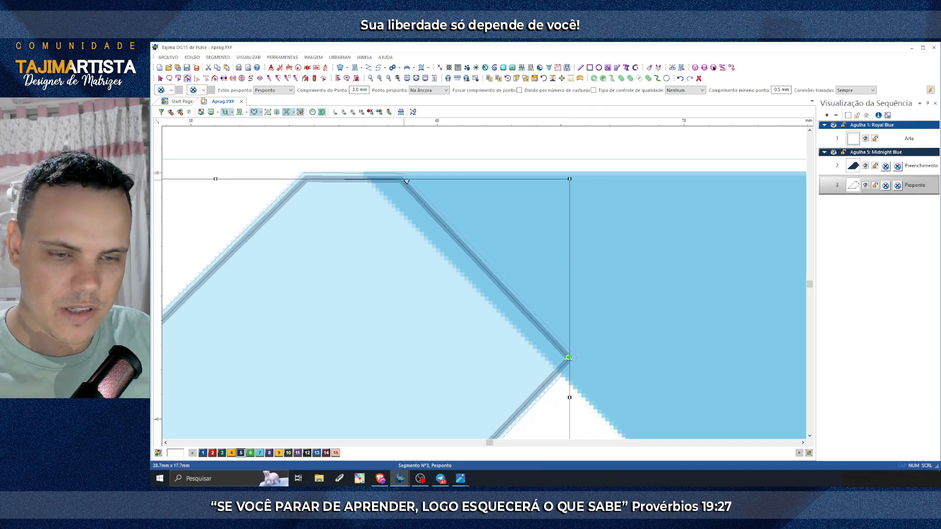
pyautogui.click(212, 112)
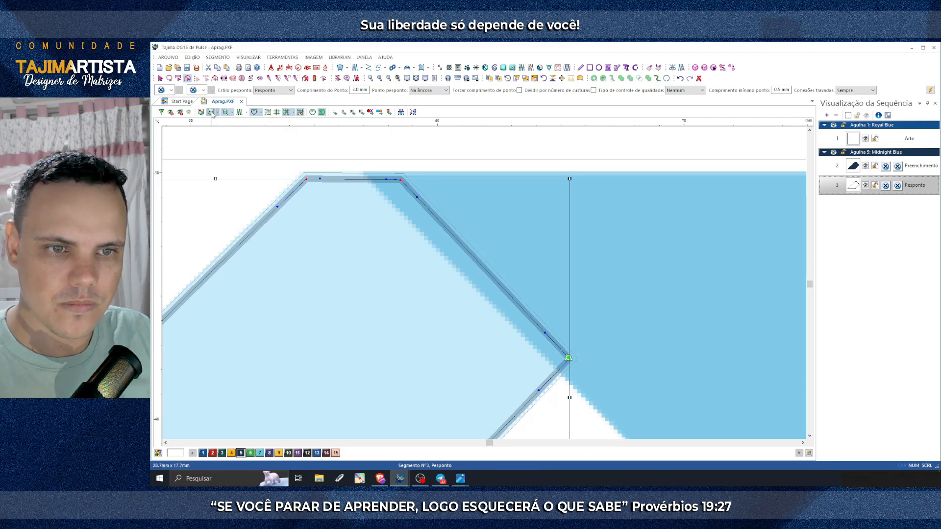
pyautogui.rightClick(403, 180)
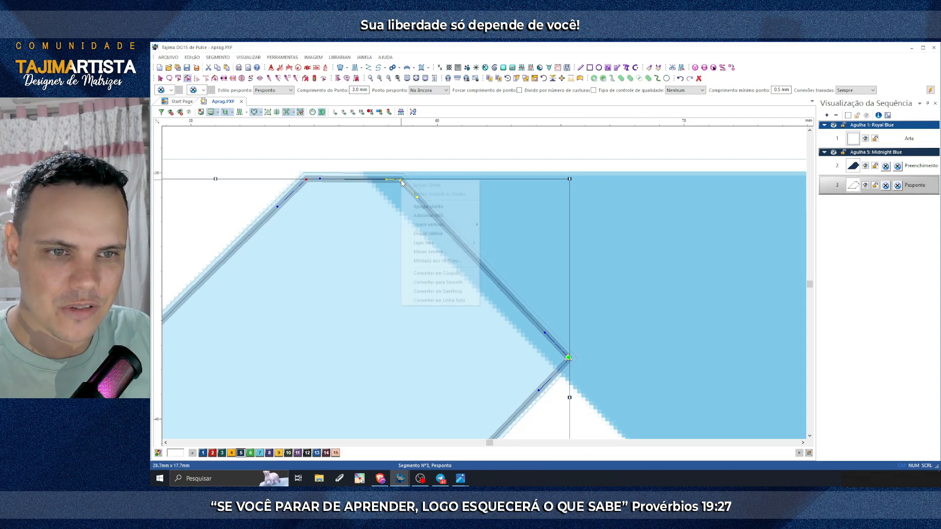
pyautogui.click(440, 235)
# Step: Separate the split Pesponto outline into multiple independent segments
pyautogui.click(160, 78)
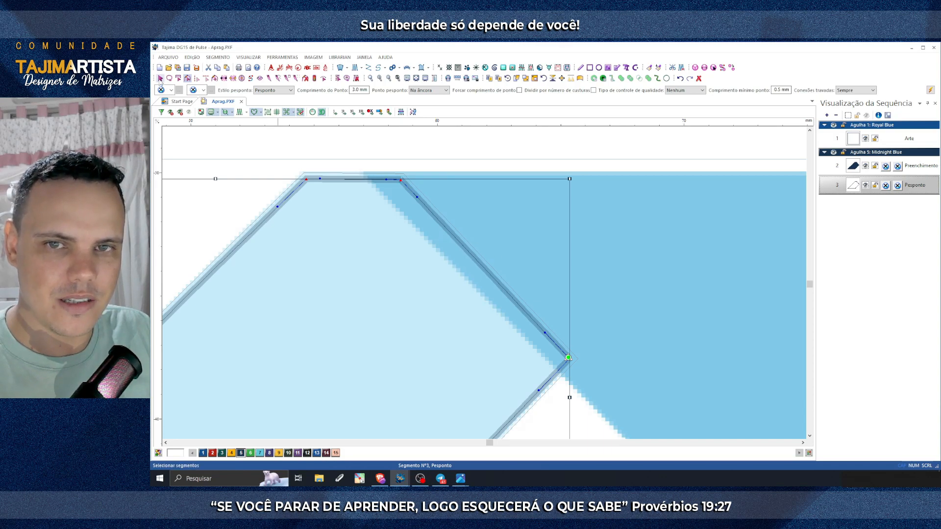
pyautogui.click(480, 260)
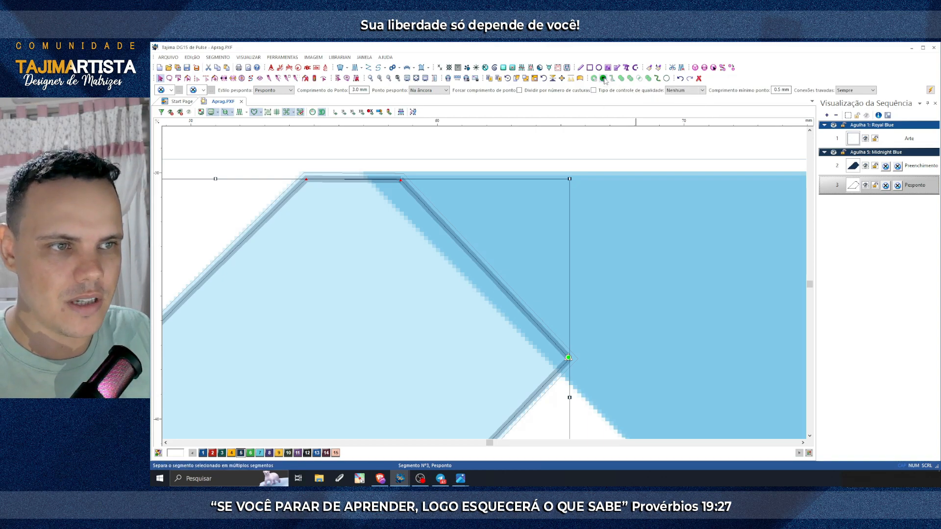
pyautogui.click(604, 79)
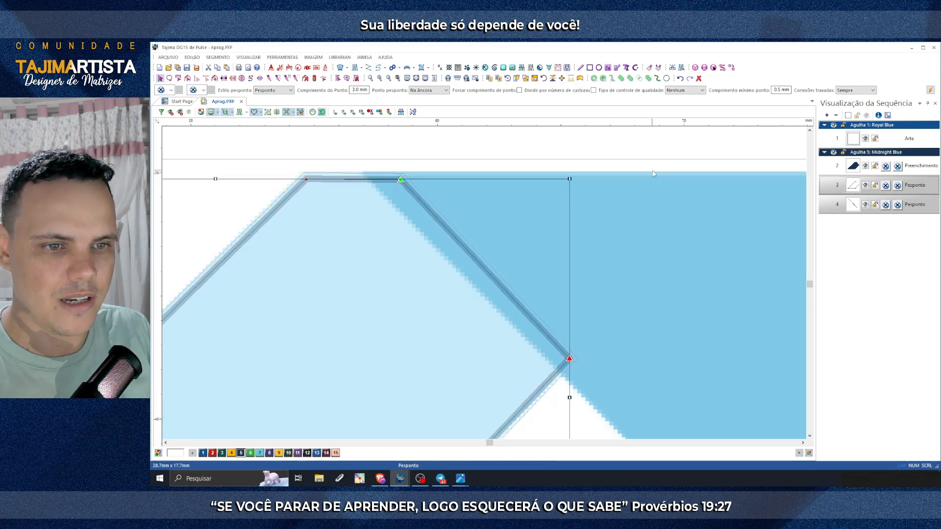
pyautogui.click(621, 260)
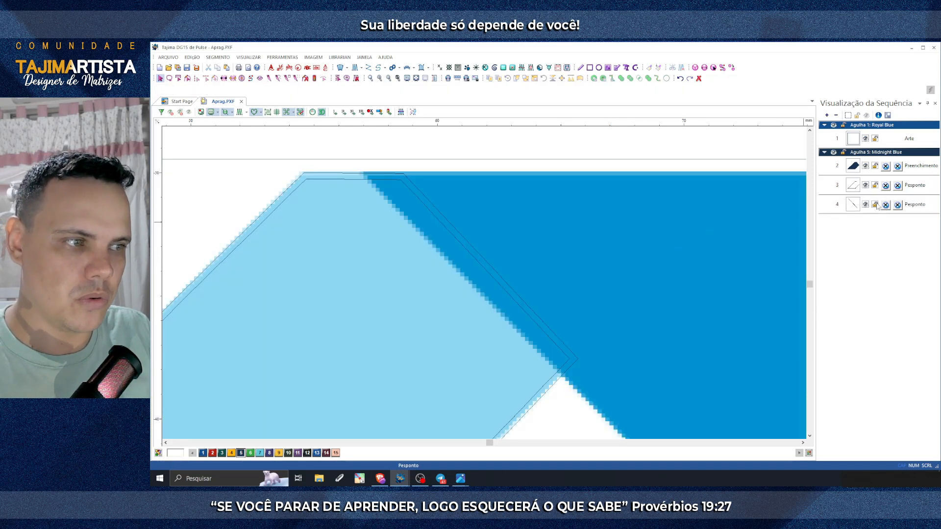
# Step: Delete the separated Pesponto segment that runs along the light-blue shape's right diagonal edge
pyautogui.click(860, 190)
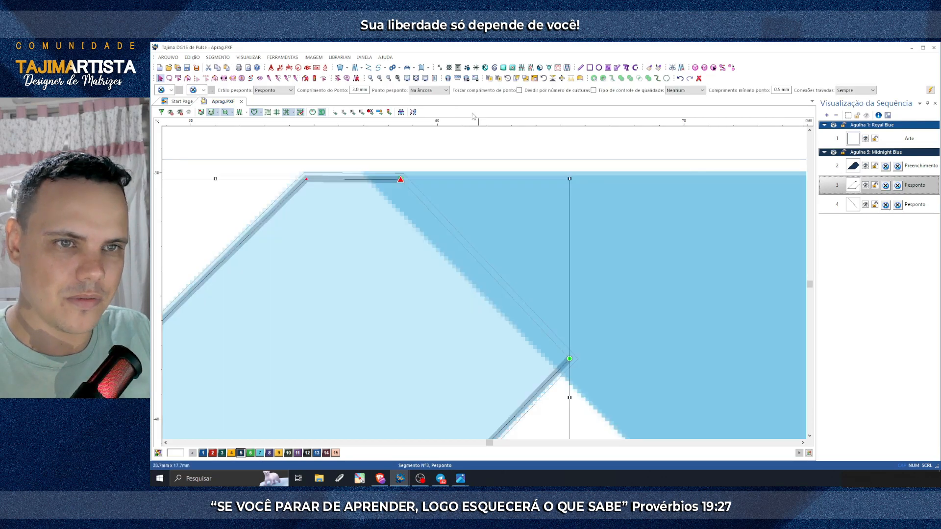
pyautogui.click(387, 81)
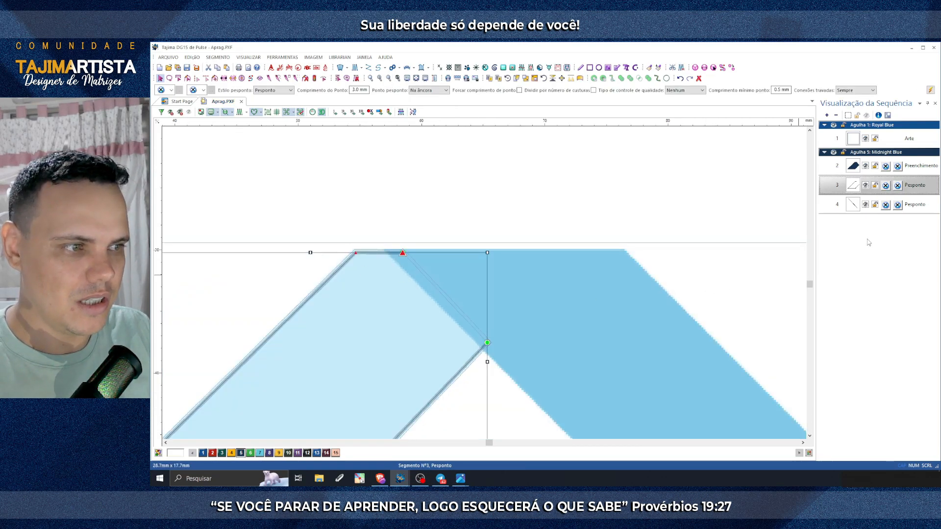
pyautogui.click(853, 208)
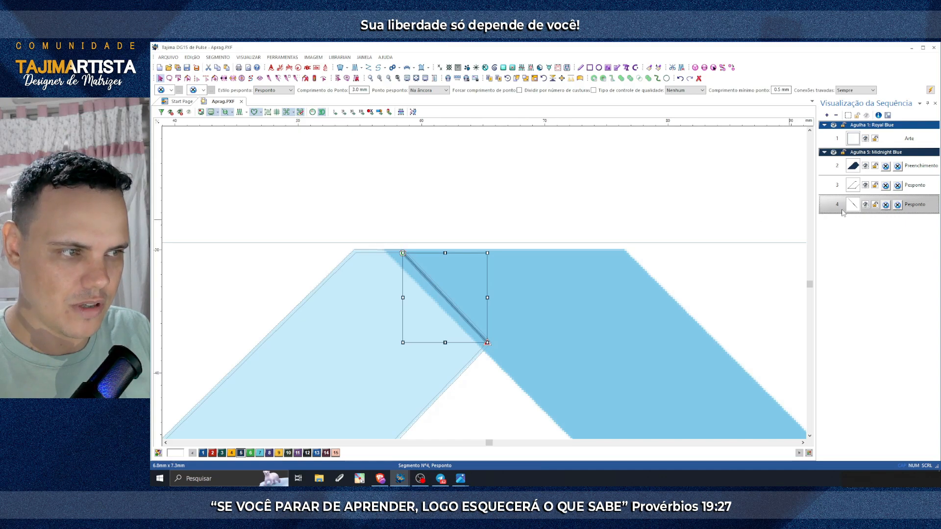
pyautogui.press('Delete')
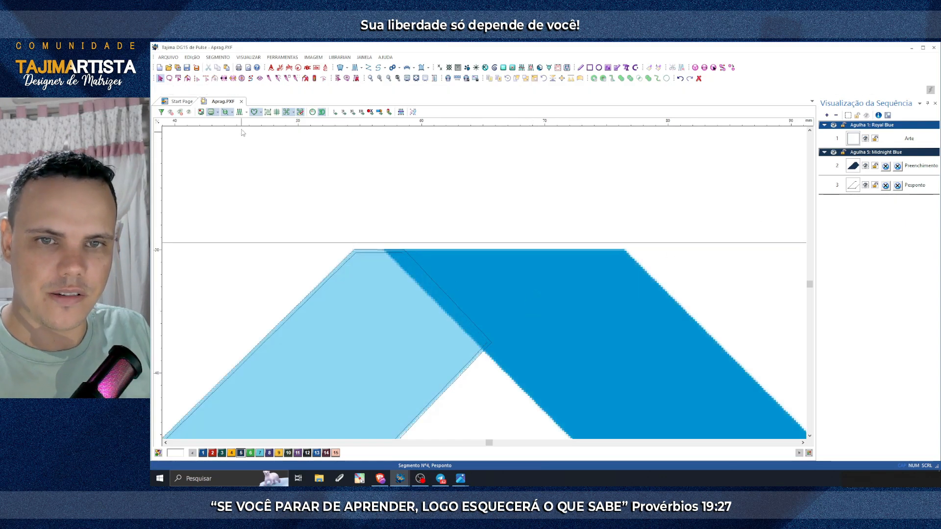
# Step: Display the stitches to examine the fill's right corner without the deleted outline segment, and hide them again
pyautogui.click(239, 112)
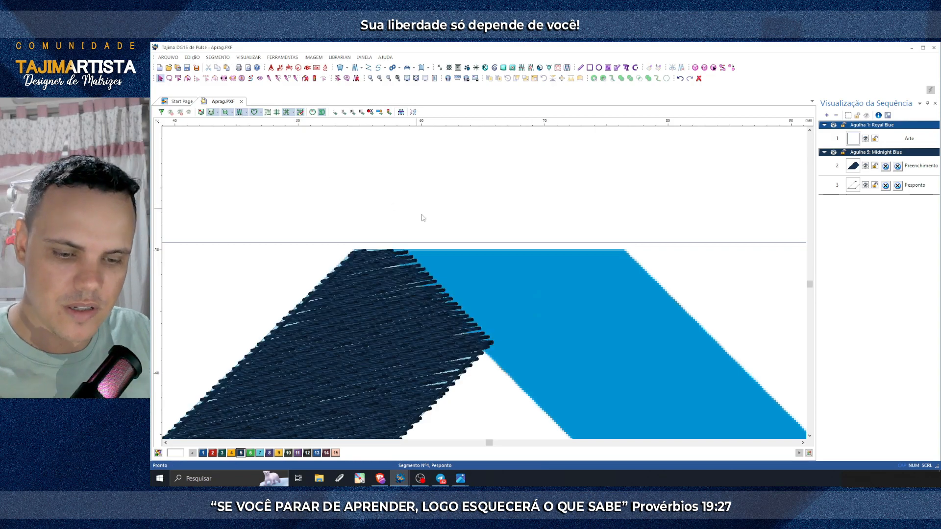
pyautogui.moveTo(456, 317); pyautogui.dragTo(488, 356)
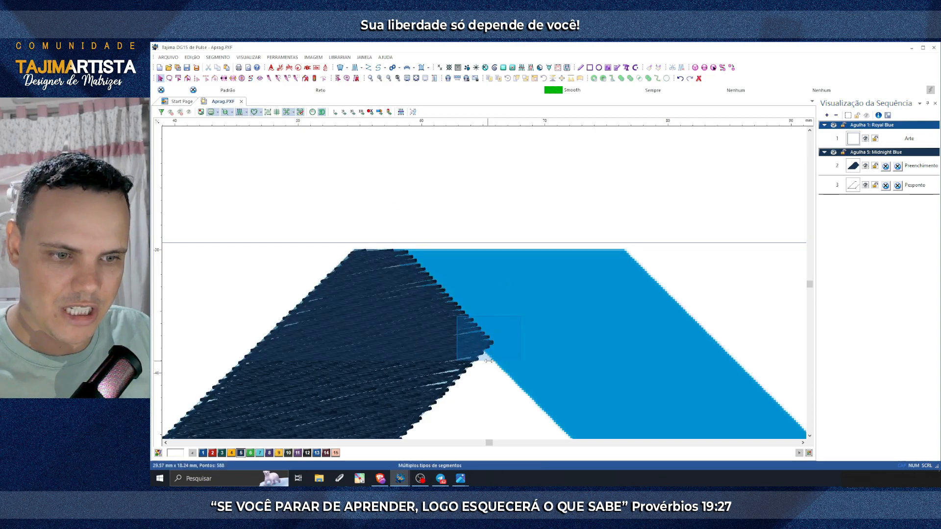
pyautogui.click(486, 202)
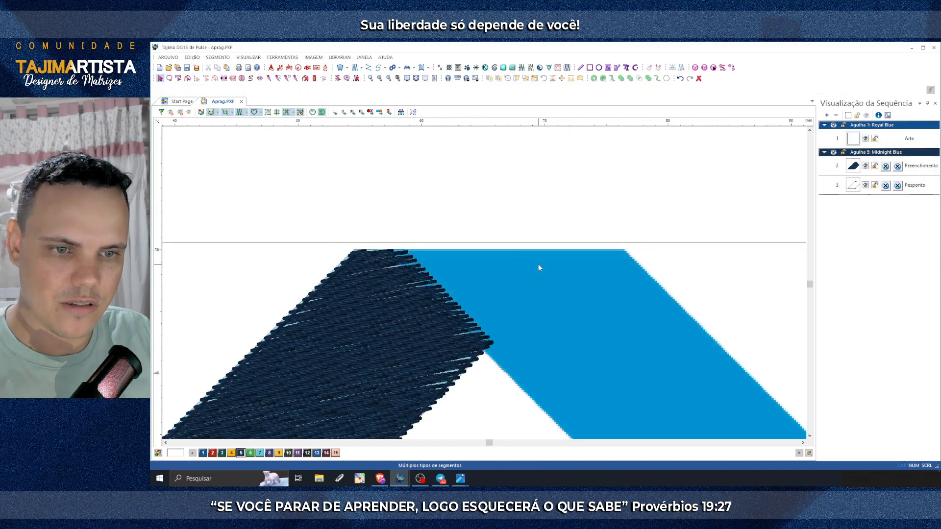
pyautogui.click(239, 112)
# Step: Assign needle 7, Robin Egg Blue, to both the fill and its Pesponto outline
pyautogui.click(443, 220)
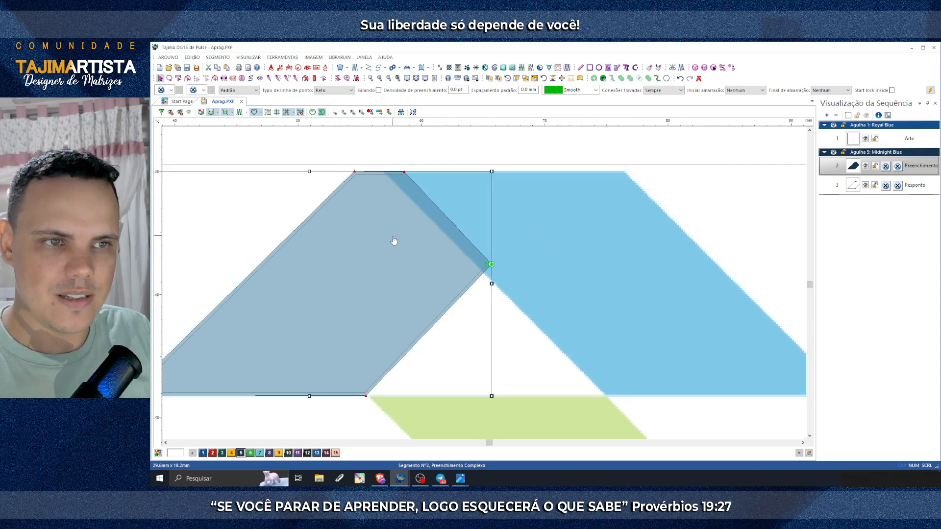
pyautogui.click(538, 255)
pyautogui.hscroll(-3, 547, 252)
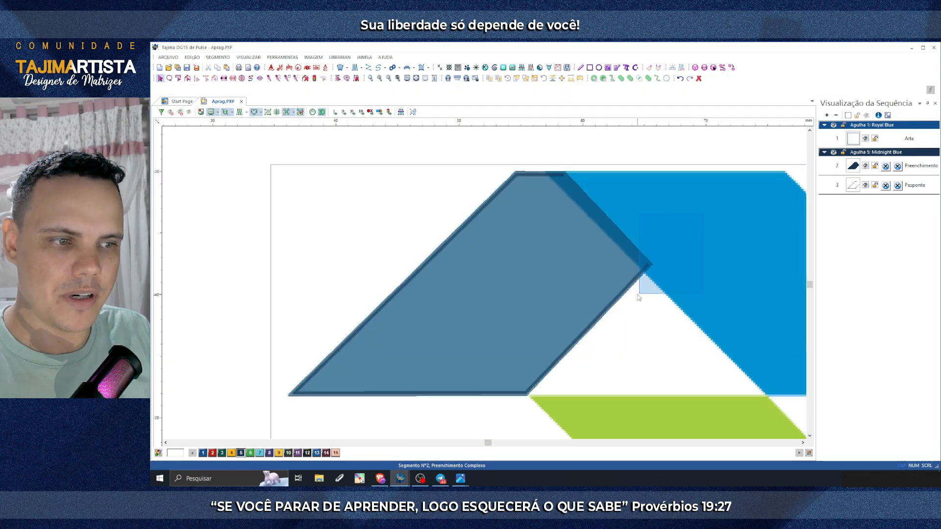
pyautogui.click(639, 294)
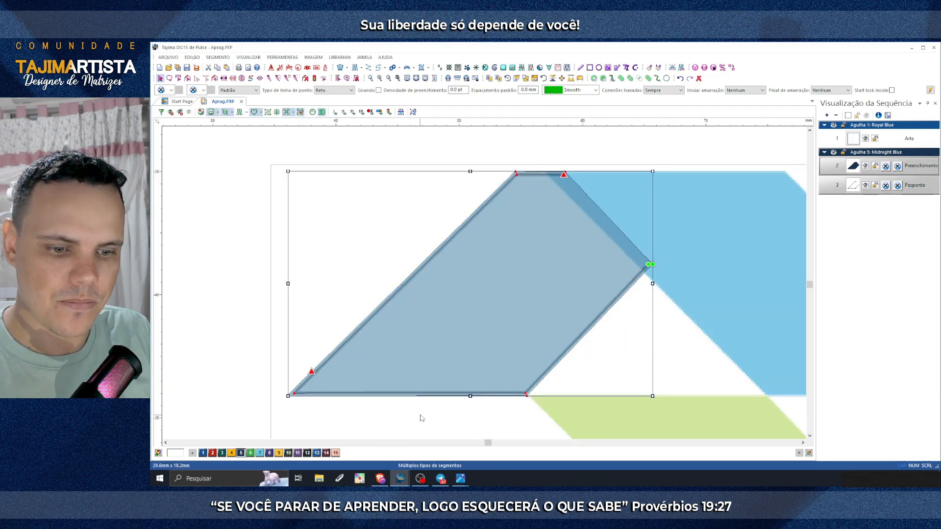
pyautogui.click(261, 453)
pyautogui.click(676, 226)
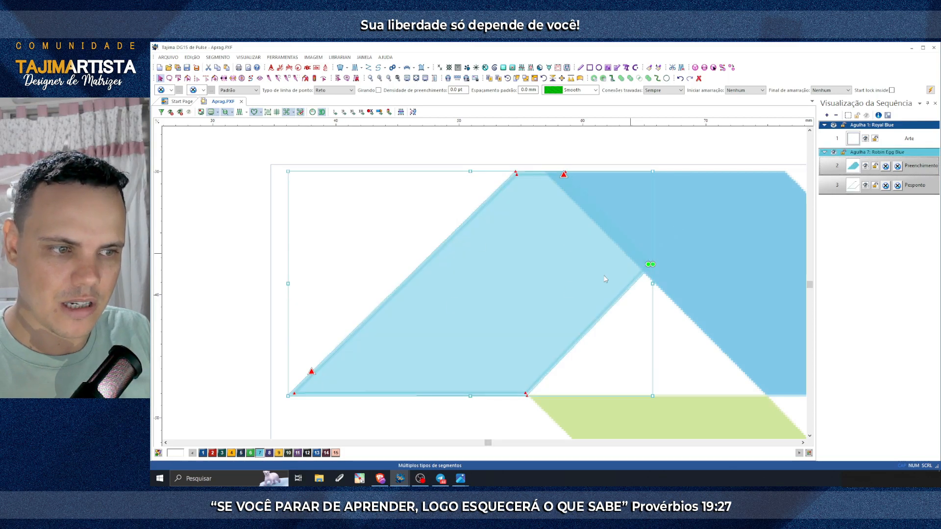
# Step: Check the APRAG order requirements in the Pedido.png image, return to Tajima DG15 and examine the overlap between the two blue shapes
pyautogui.click(460, 478)
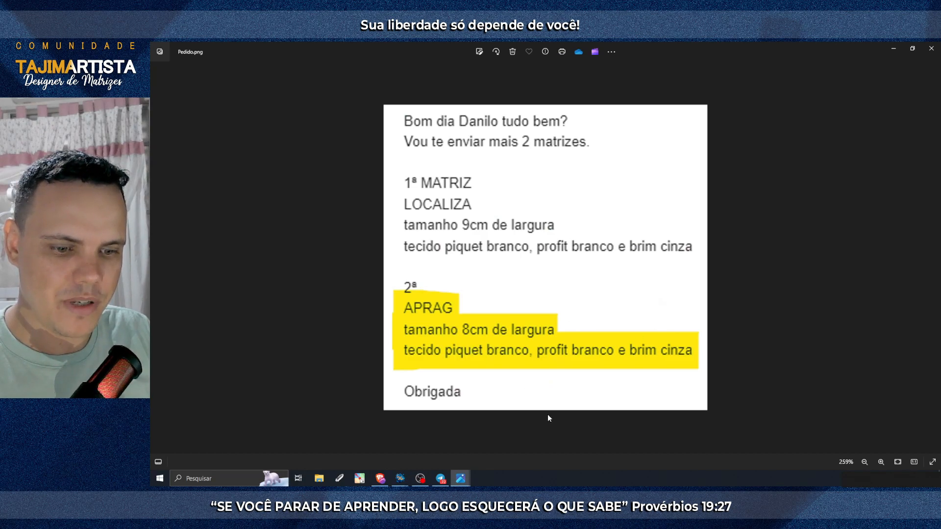
pyautogui.hotkey('alt', 'Tab')
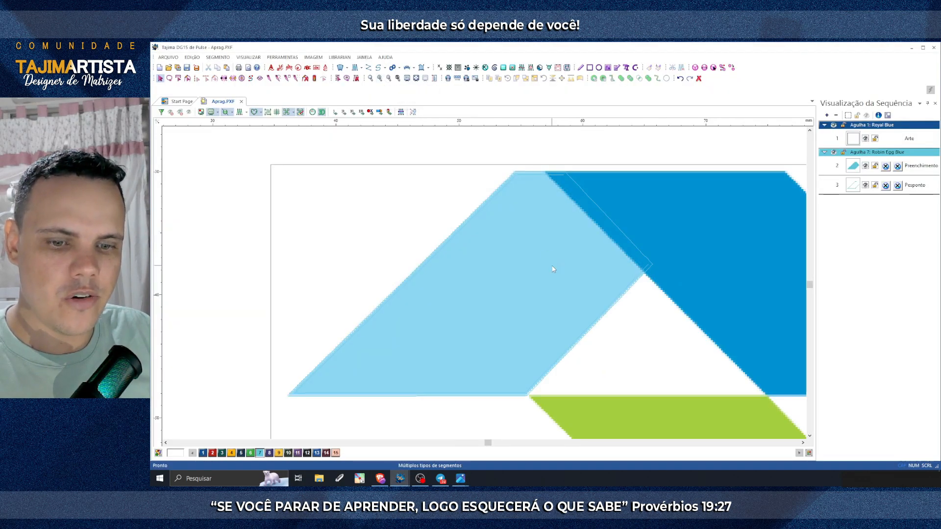
pyautogui.hscroll(3, 675, 277)
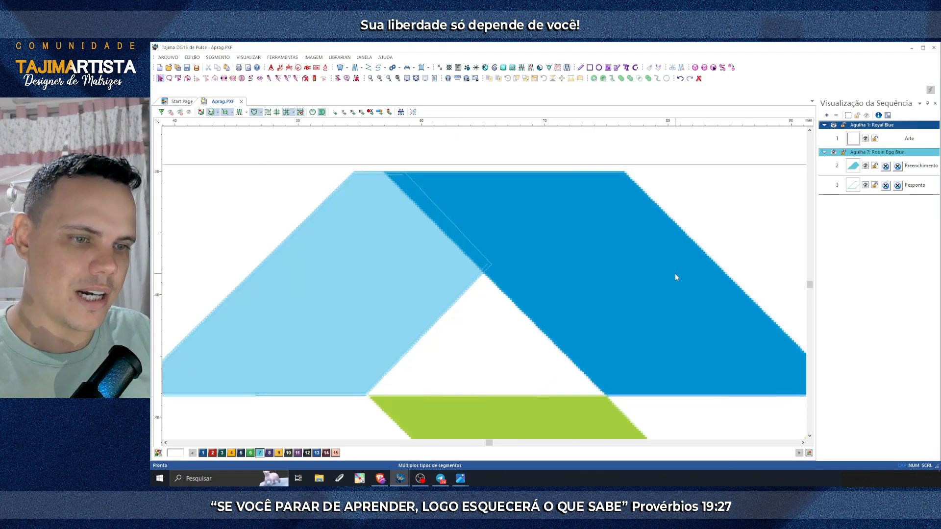
pyautogui.click(379, 79)
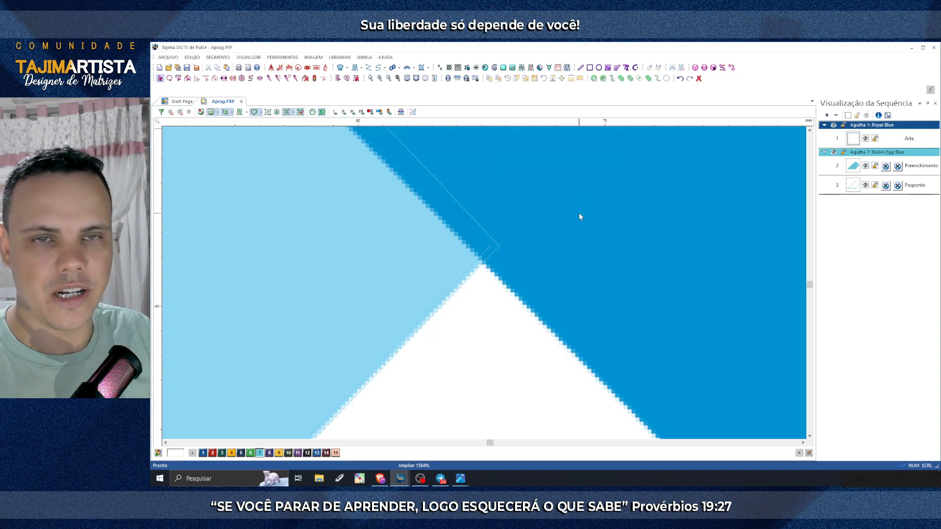
pyautogui.click(389, 79)
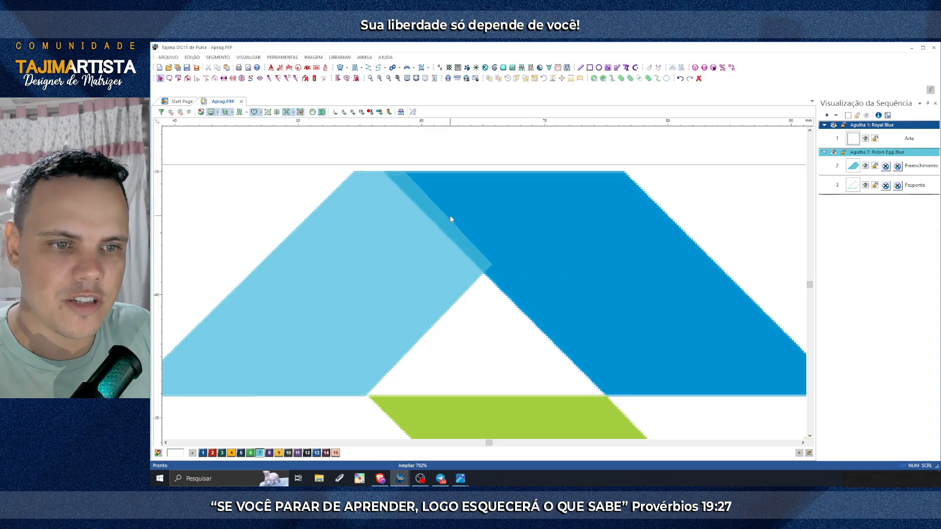
pyautogui.click(449, 216)
pyautogui.click(571, 235)
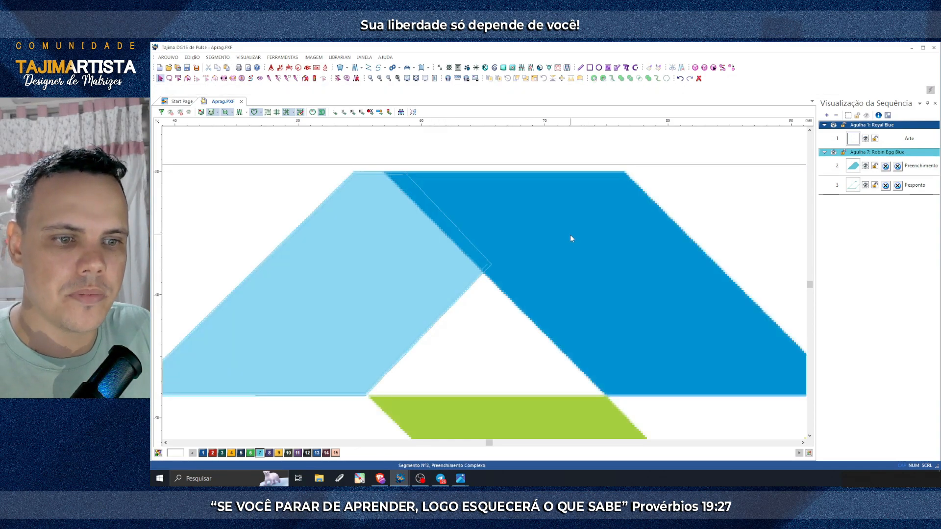
# Step: Set the light-blue fill's density to 0.5 pt with its stitches displayed
pyautogui.scroll(3, 489, 208)
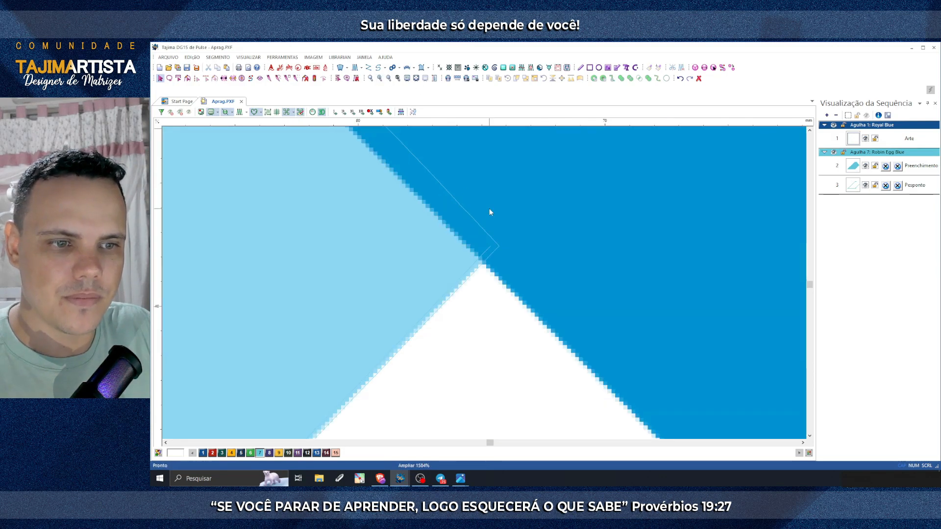
pyautogui.click(471, 214)
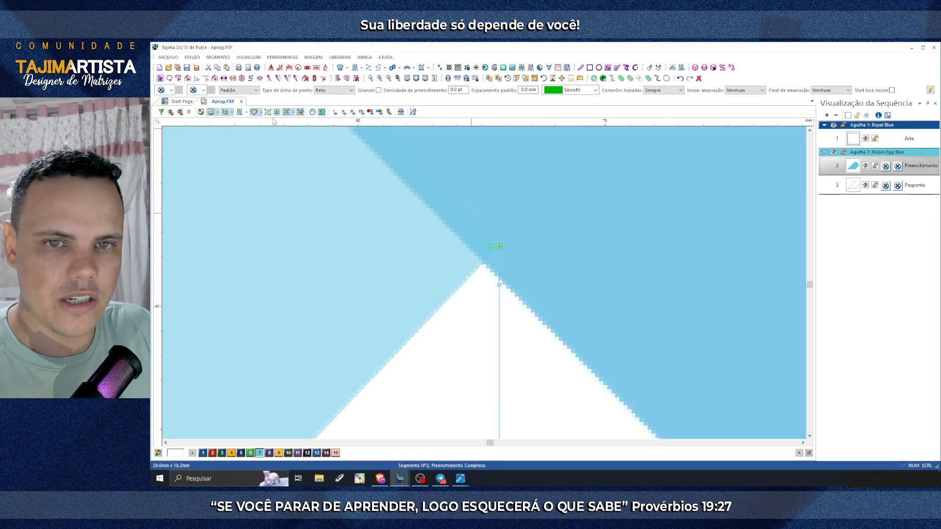
pyautogui.click(239, 112)
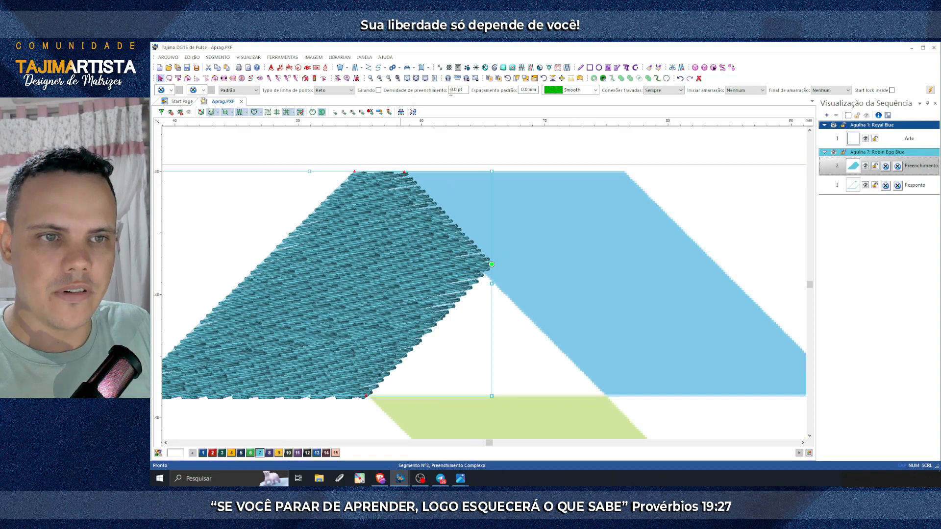
pyautogui.click(459, 90)
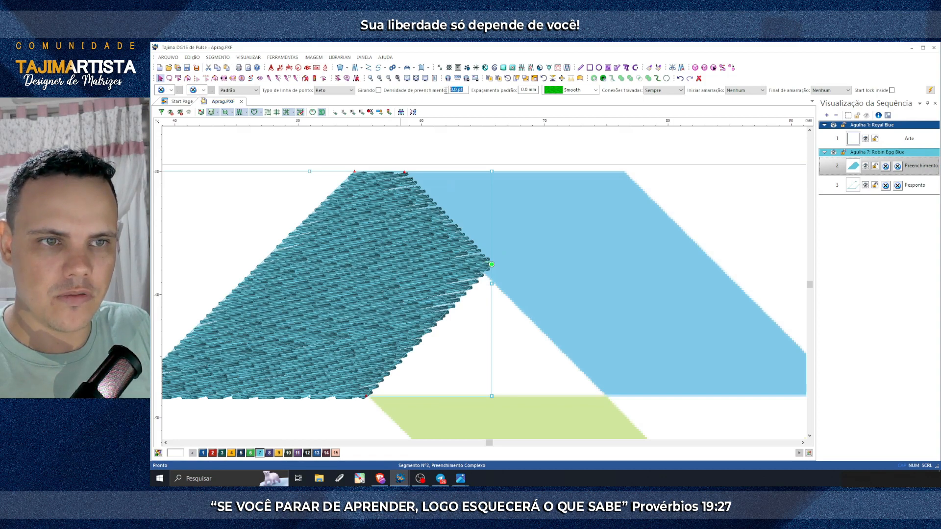
pyautogui.write('0.5')
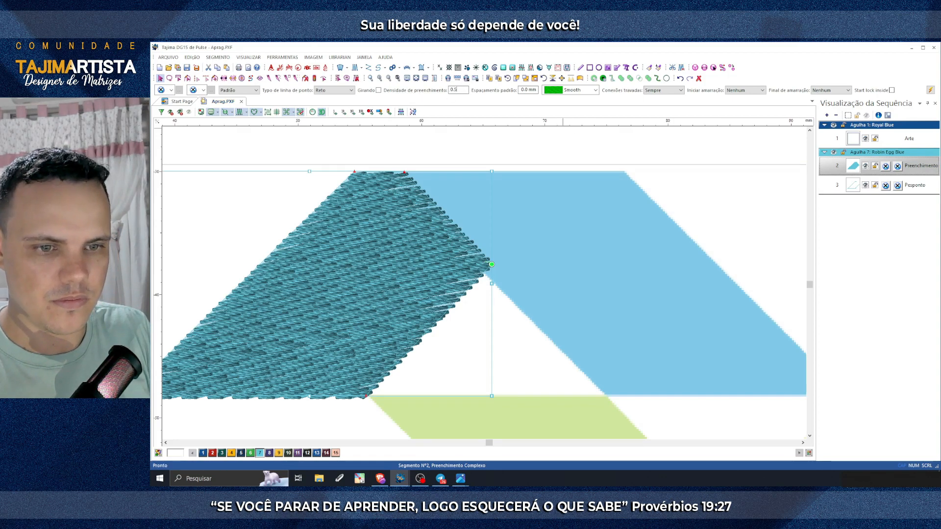
pyautogui.press('Return')
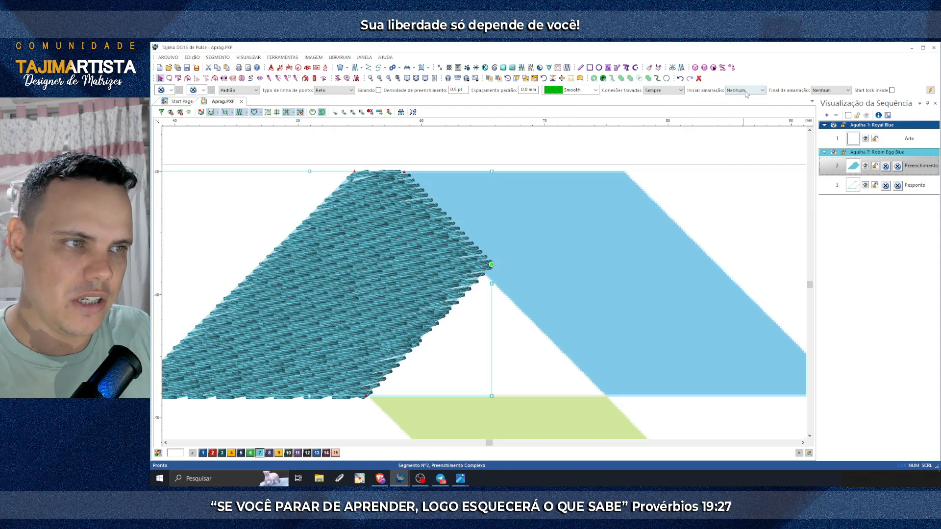
# Step: Set the fill's Iniciar amarração option to Linha and turn off the 3D stitch view
pyautogui.click(761, 90)
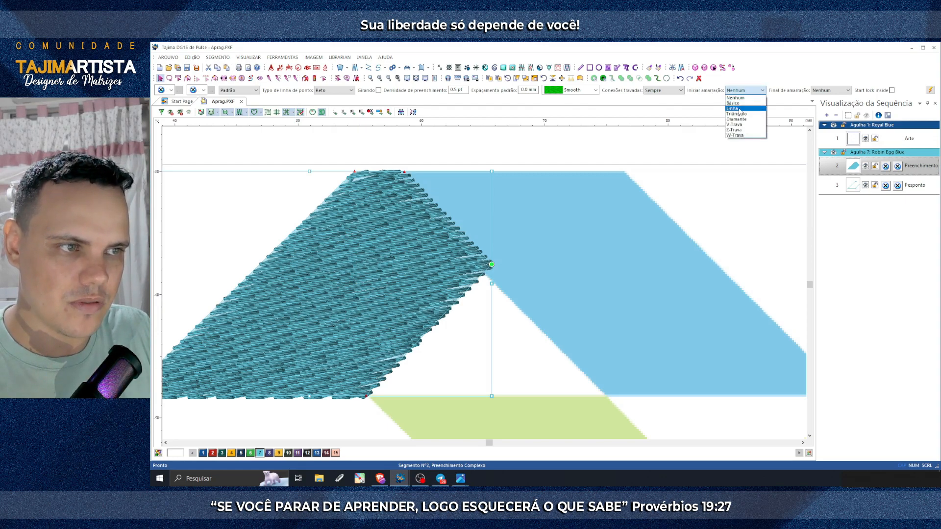
pyautogui.click(739, 111)
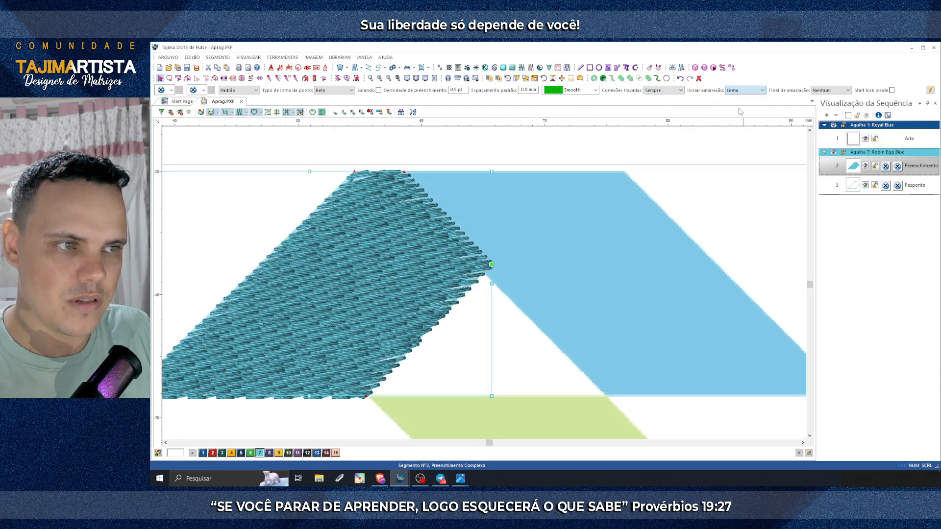
pyautogui.click(931, 91)
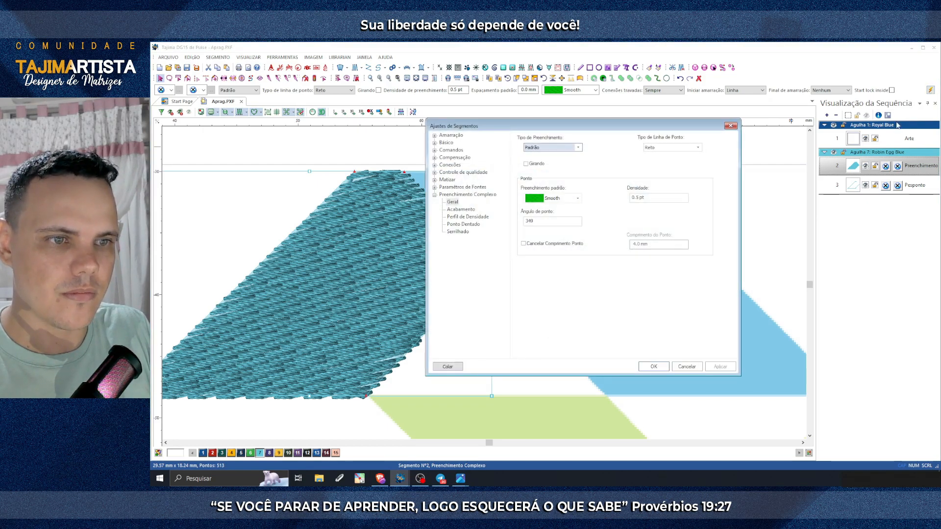
pyautogui.click(687, 367)
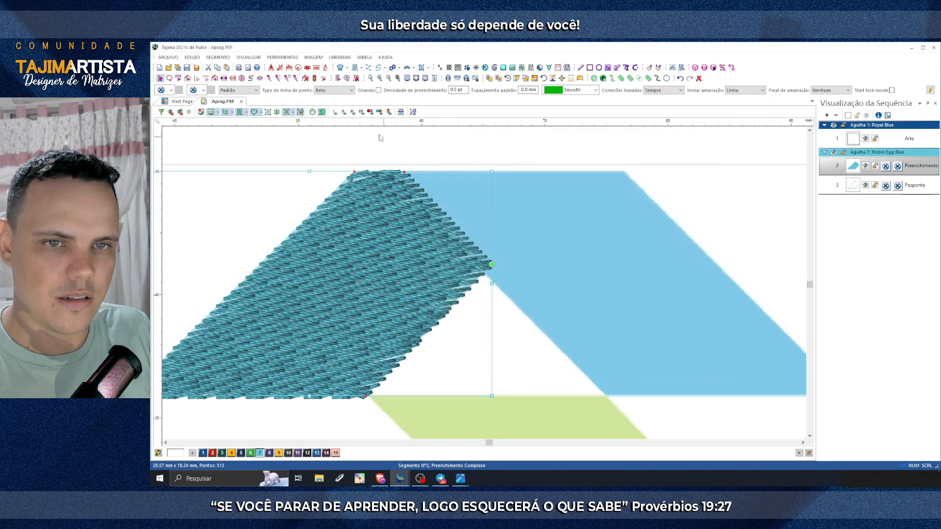
pyautogui.click(322, 112)
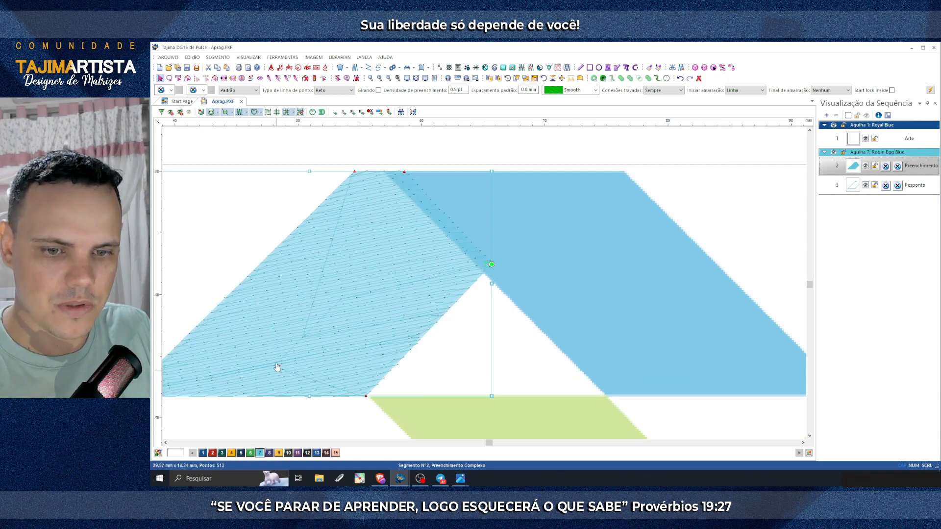
# Step: Enable the Contorno underlay in the light-blue fill's Amarração settings
pyautogui.click(930, 90)
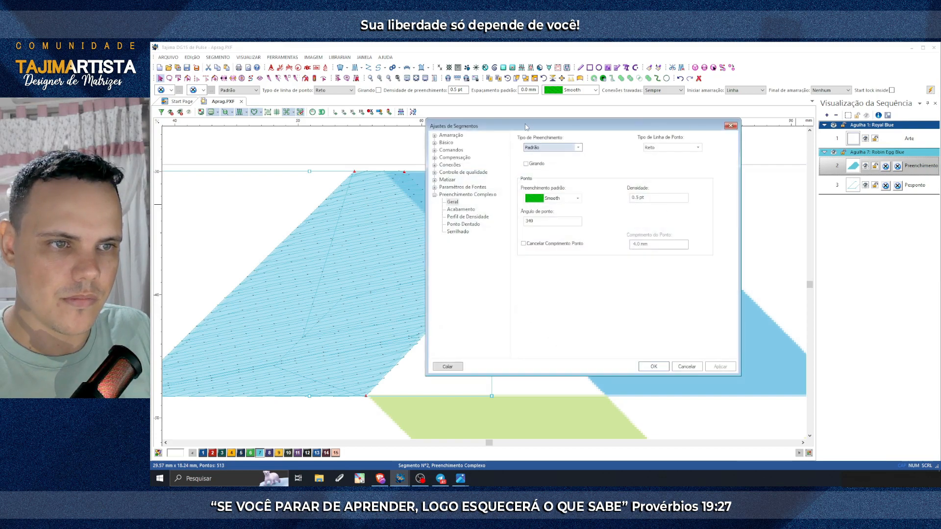
pyautogui.moveTo(526, 127); pyautogui.dragTo(596, 124)
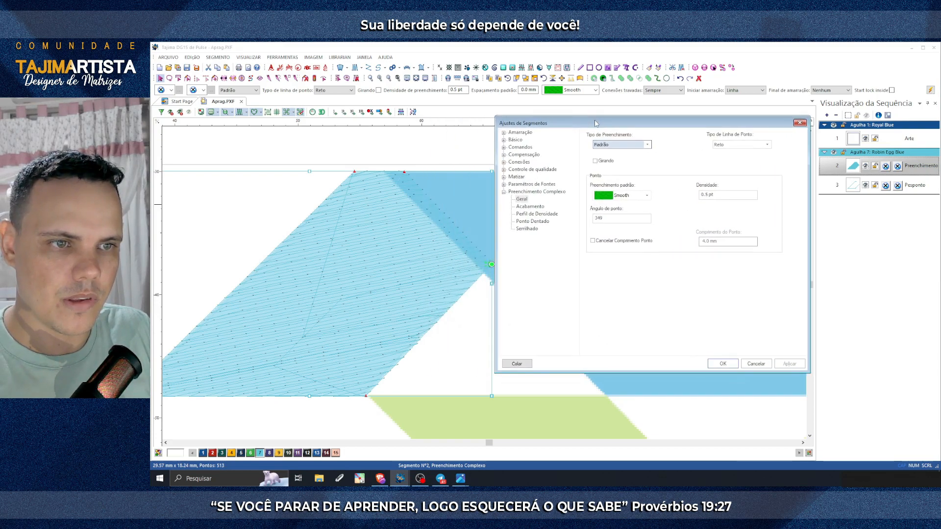
pyautogui.doubleClick(520, 133)
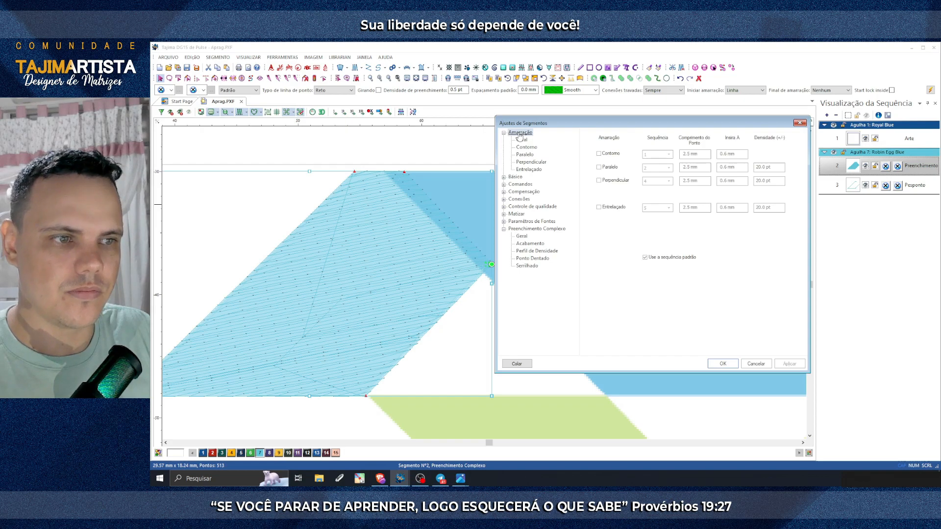
pyautogui.click(599, 154)
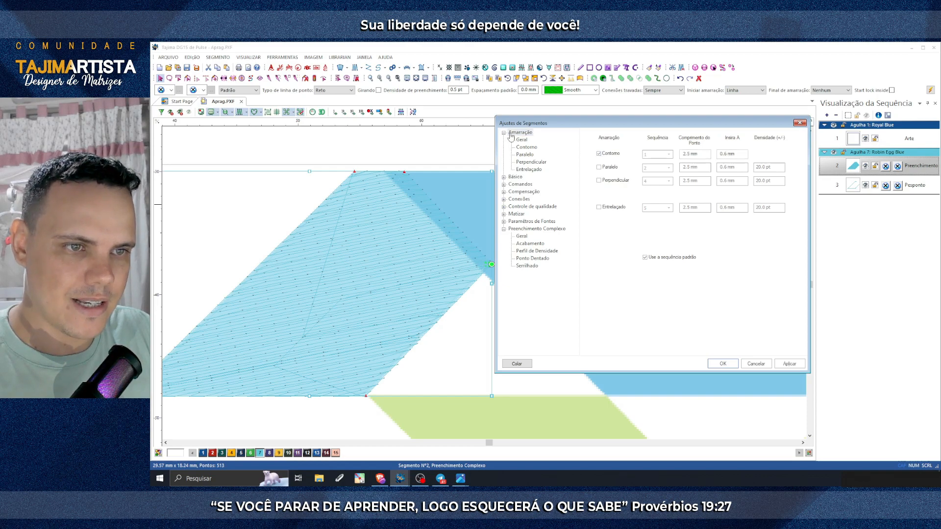
pyautogui.doubleClick(521, 133)
pyautogui.doubleClick(521, 133)
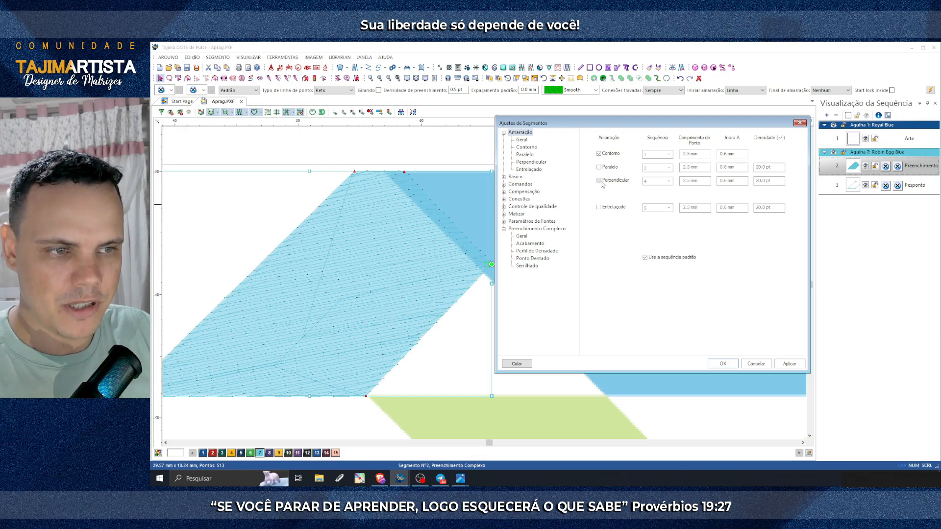
# Step: Add an Entrelaçado underlay with a density of 35 pt to the light-blue fill and apply the segment settings
pyautogui.click(599, 209)
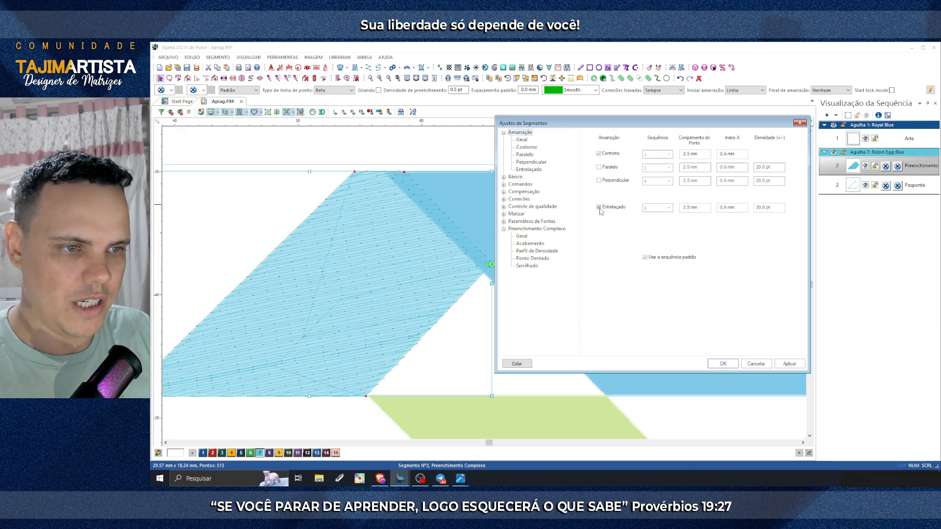
pyautogui.moveTo(768, 211); pyautogui.dragTo(747, 212)
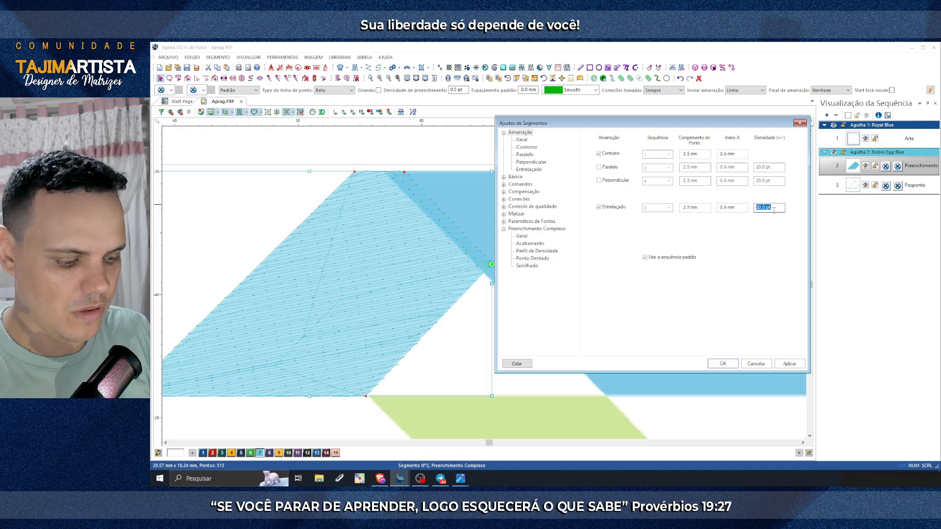
pyautogui.write('35')
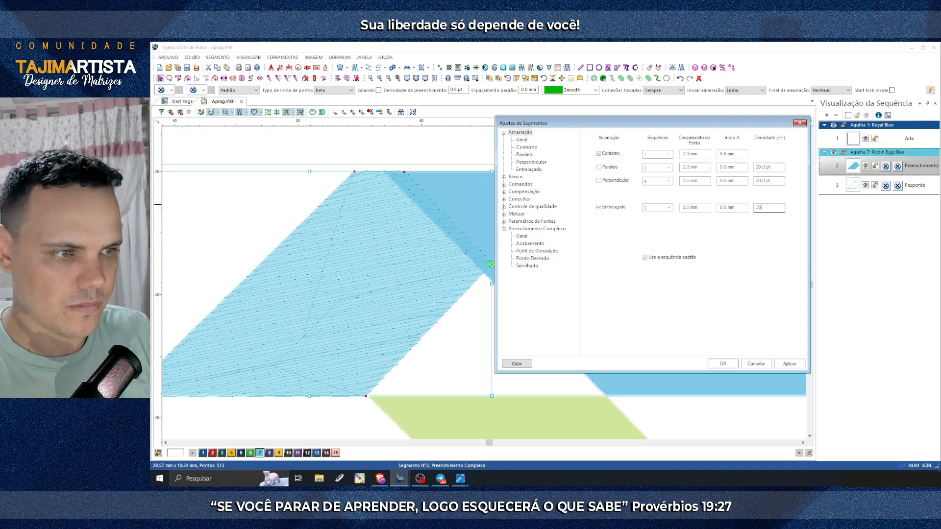
pyautogui.click(790, 364)
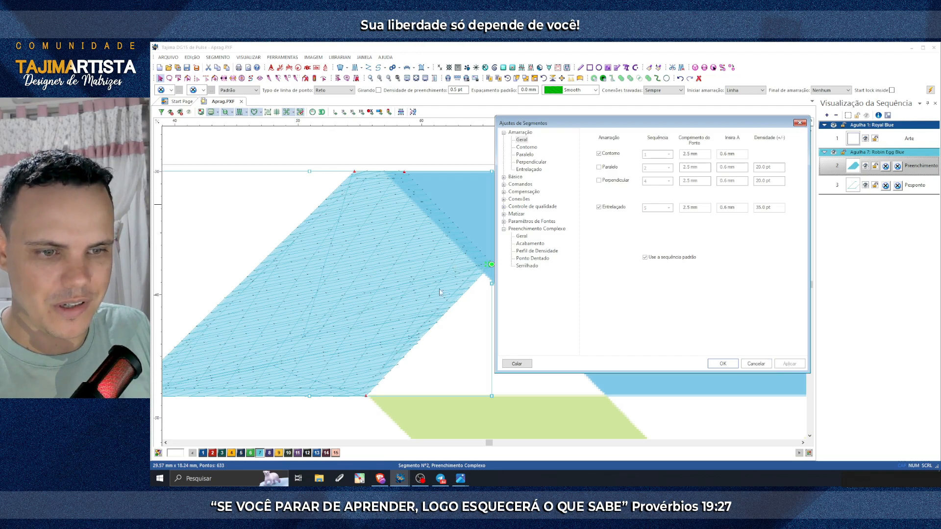
pyautogui.click(723, 364)
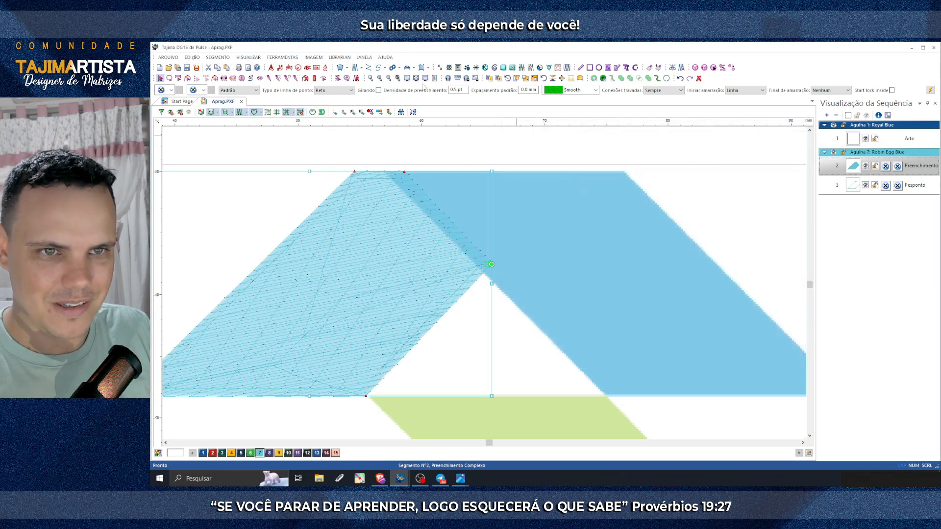
# Step: Assign needle 2, Tomato Red, to both the fill and its Pesponto outline, and turn on the 3D stitch view
pyautogui.click(380, 79)
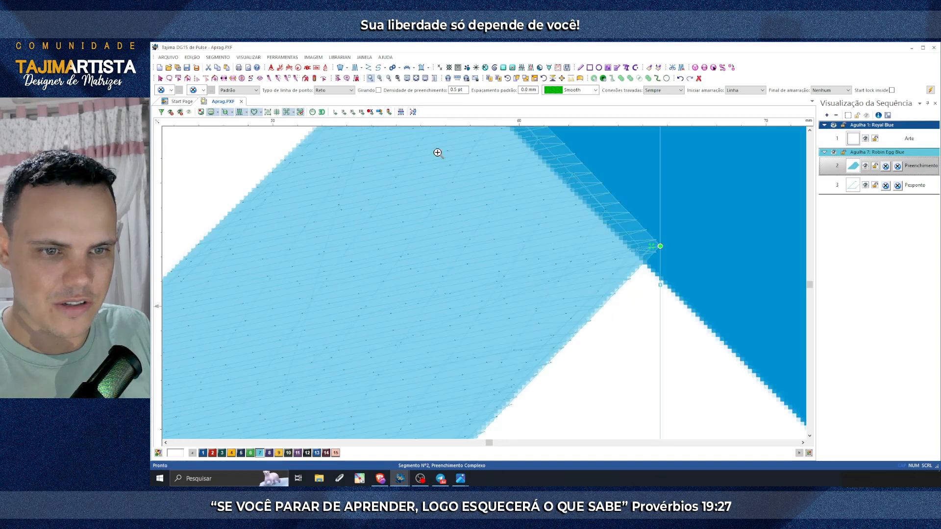
pyautogui.click(255, 112)
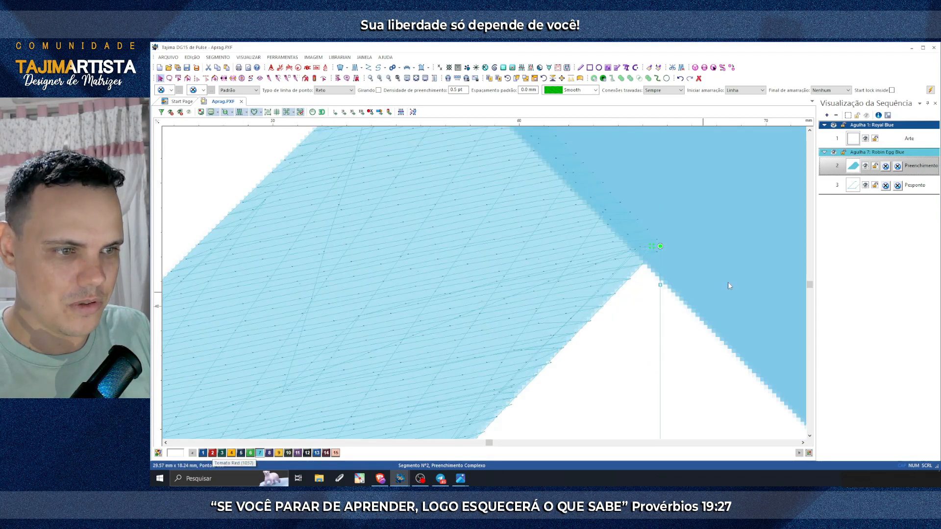
pyautogui.click(691, 229)
pyautogui.click(631, 267)
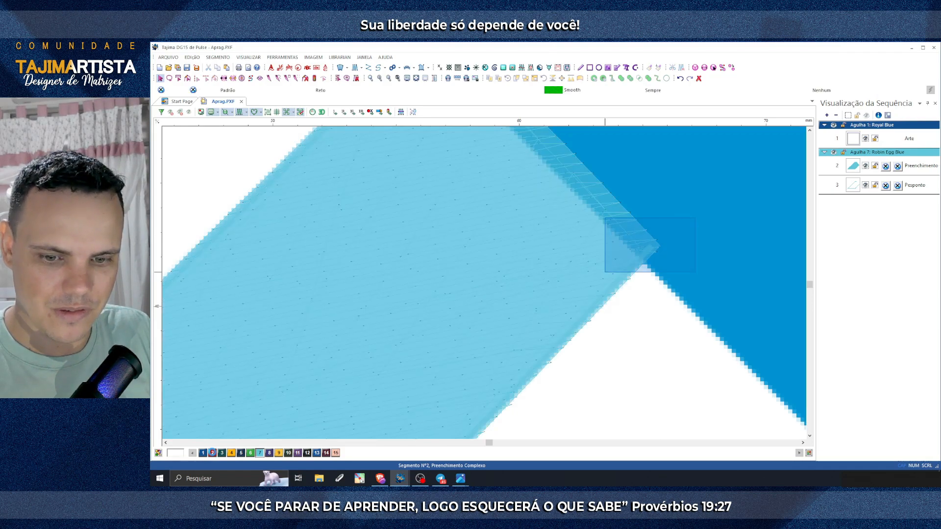
pyautogui.click(212, 453)
pyautogui.click(679, 256)
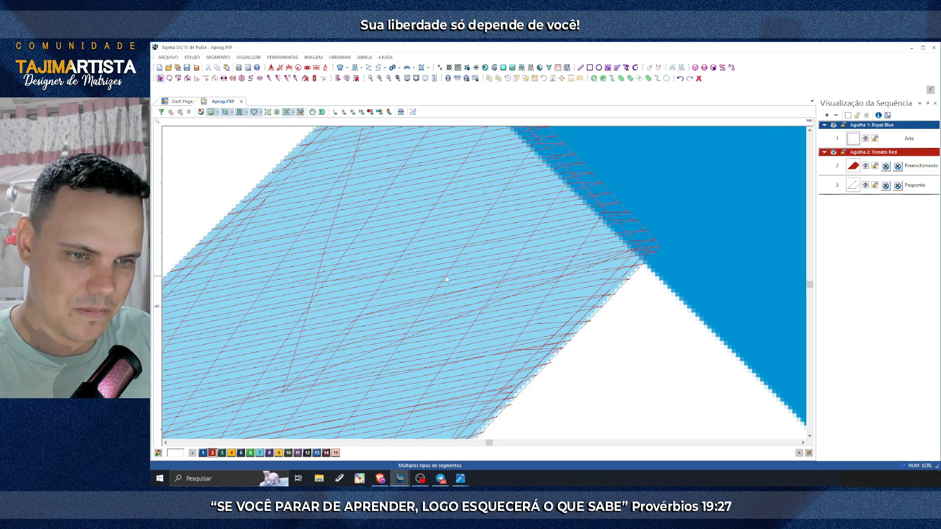
pyautogui.scroll(2, 446, 280)
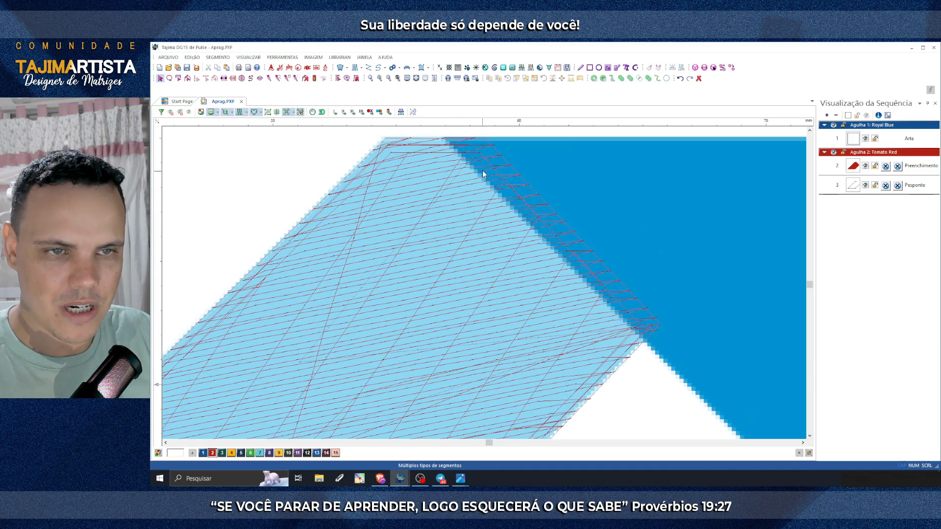
pyautogui.click(389, 77)
pyautogui.hscroll(-2, 441, 300)
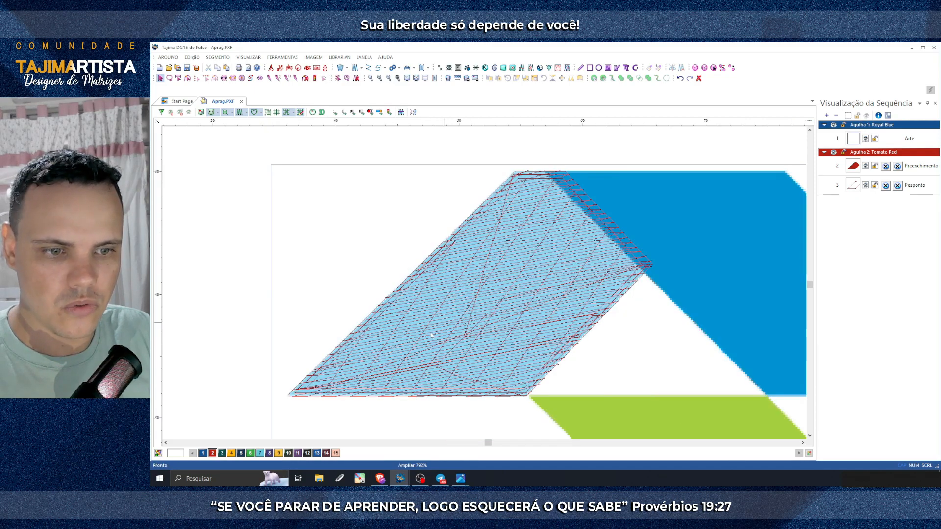
pyautogui.click(321, 112)
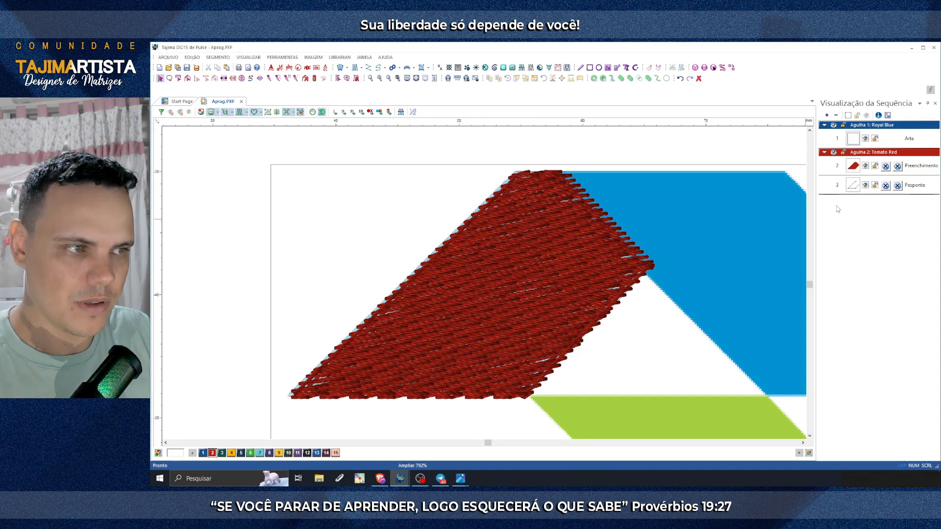
# Step: Set the red fill's pull compensation to Absoluto, 0.3 mm on both sides, and turn off the 3D stitch view
pyautogui.click(860, 167)
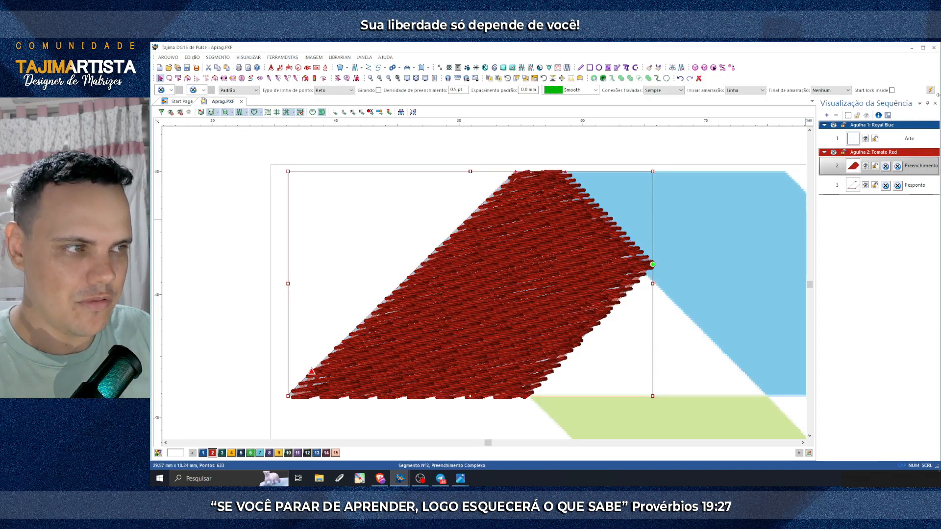
pyautogui.click(930, 90)
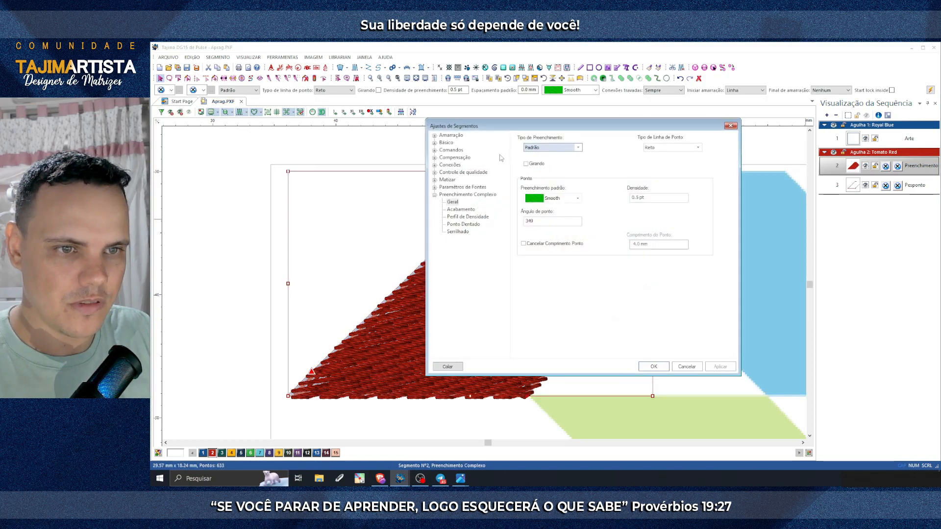
pyautogui.click(460, 159)
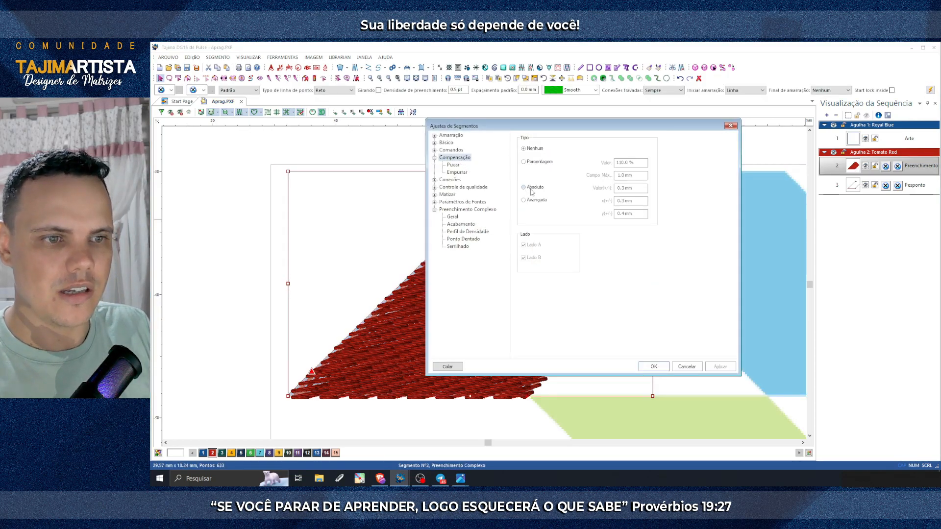
pyautogui.click(533, 189)
pyautogui.moveTo(637, 189); pyautogui.dragTo(623, 191)
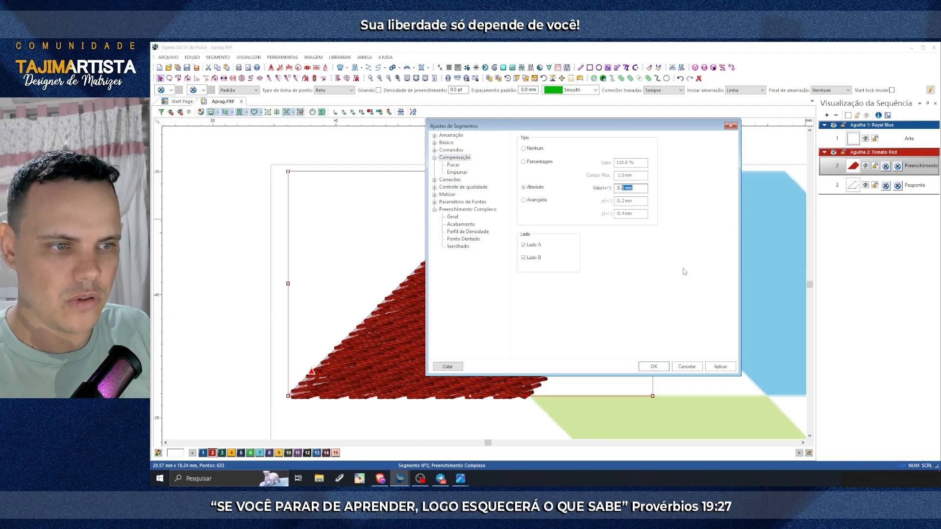
pyautogui.click(720, 366)
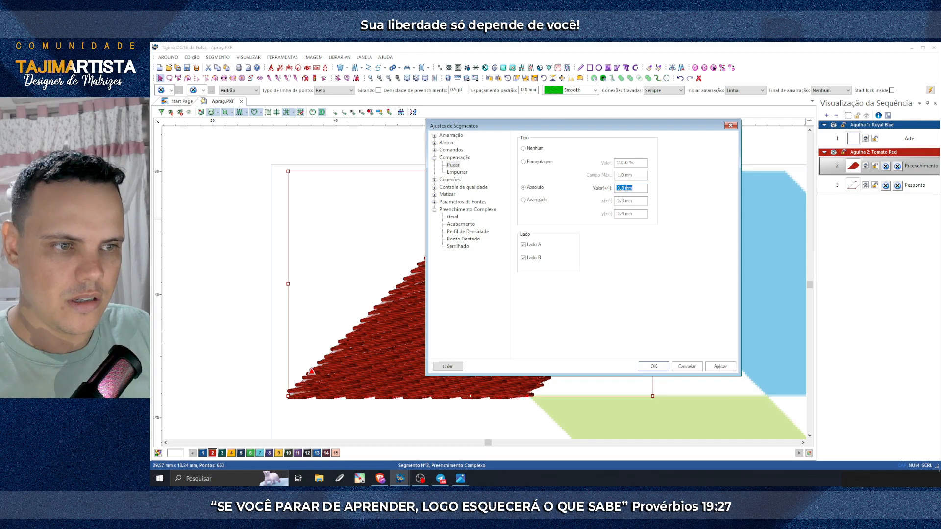
pyautogui.click(637, 189)
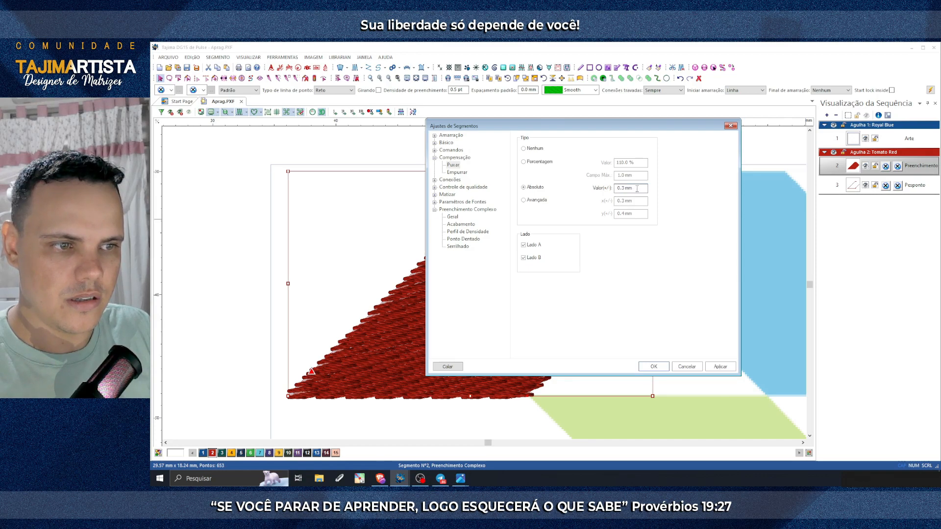
pyautogui.click(719, 369)
pyautogui.click(642, 369)
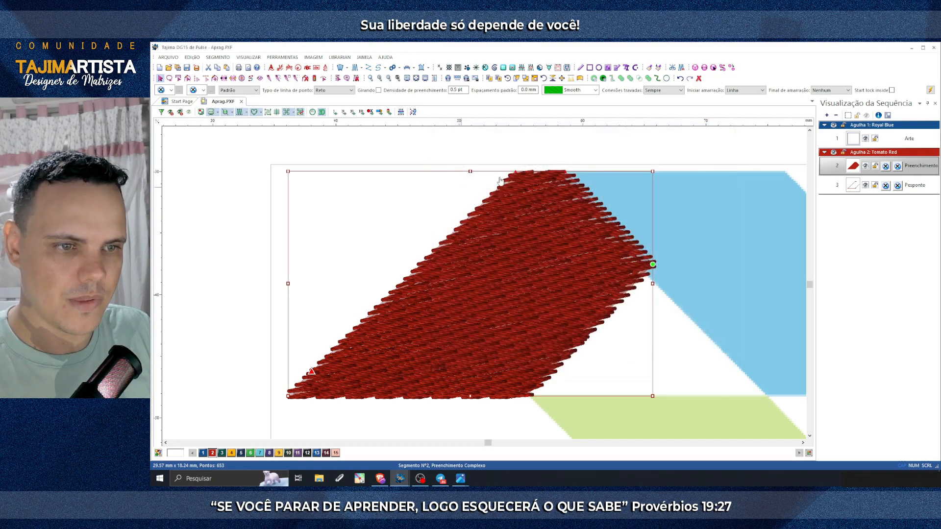
pyautogui.click(321, 112)
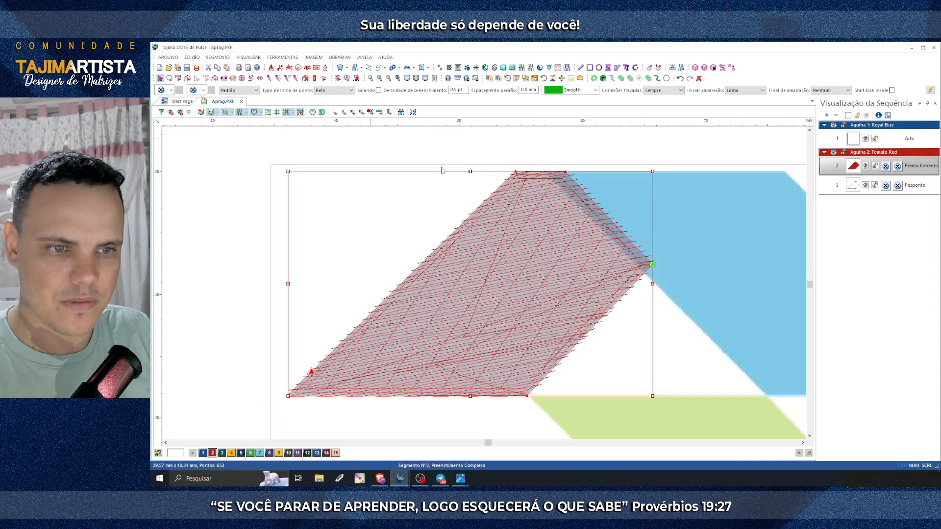
# Step: Examine the red fill's stitch edges and its Pesponto outline against the artwork, including the overlap with the dark-blue shape
pyautogui.press('Escape')
pyautogui.scroll(3, 426, 273)
pyautogui.scroll(-3, 534, 290)
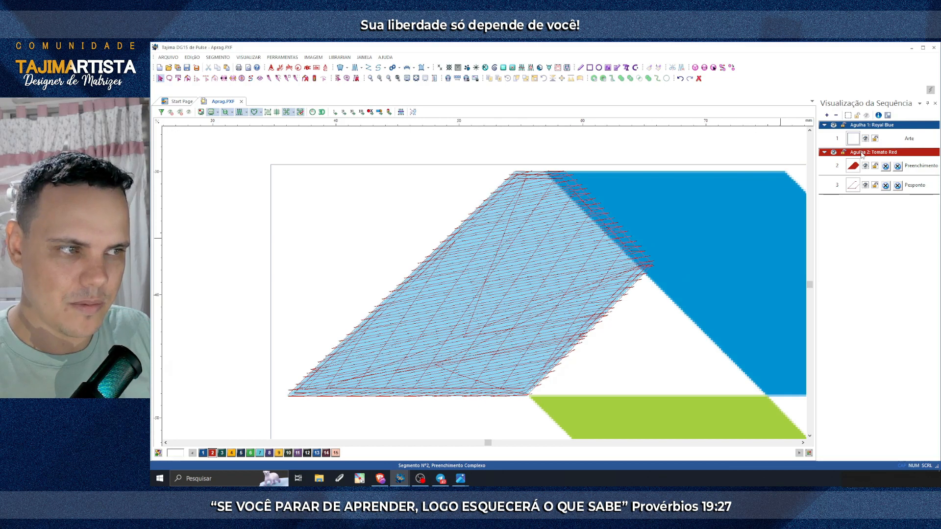
pyautogui.moveTo(707, 224); pyautogui.dragTo(626, 297)
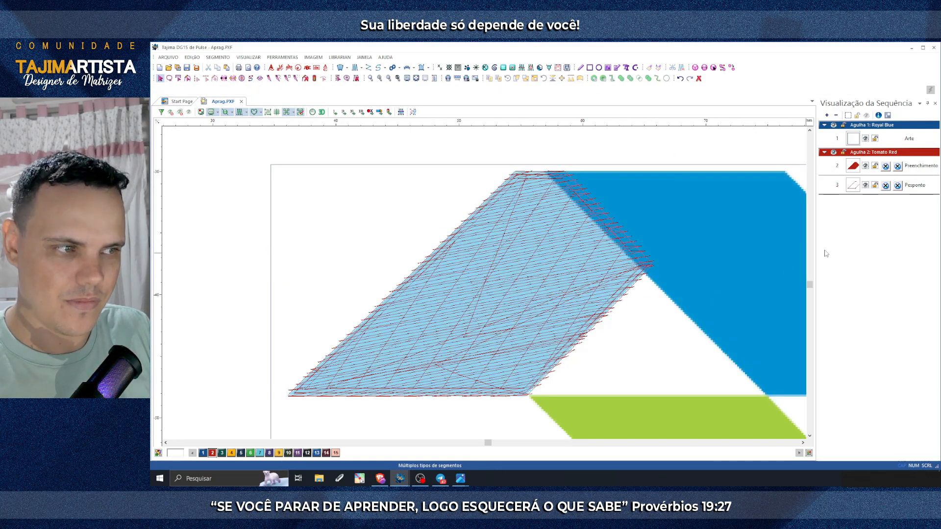
pyautogui.click(855, 187)
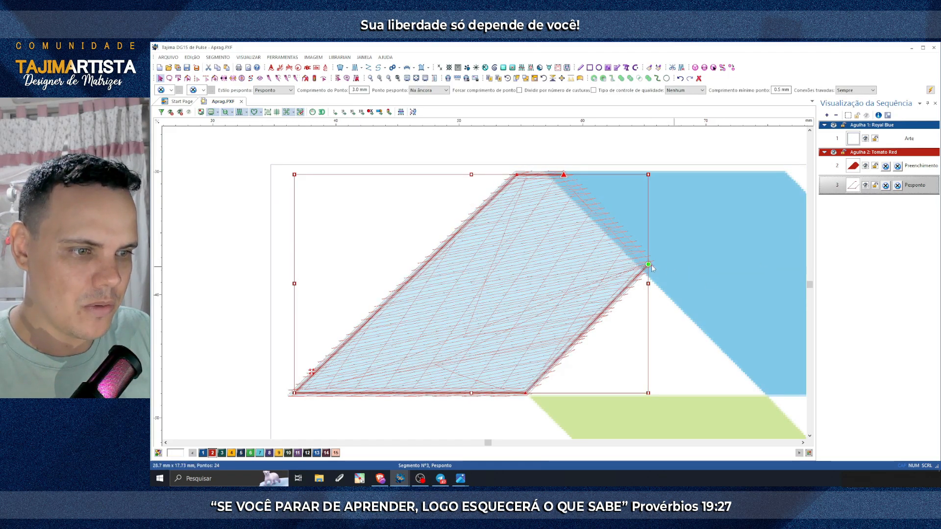
pyautogui.click(714, 210)
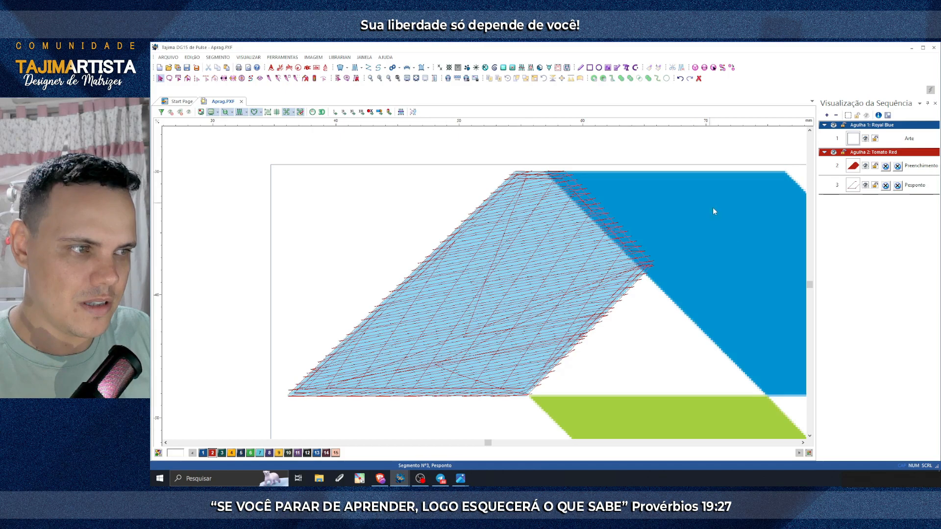
pyautogui.hscroll(3, 738, 244)
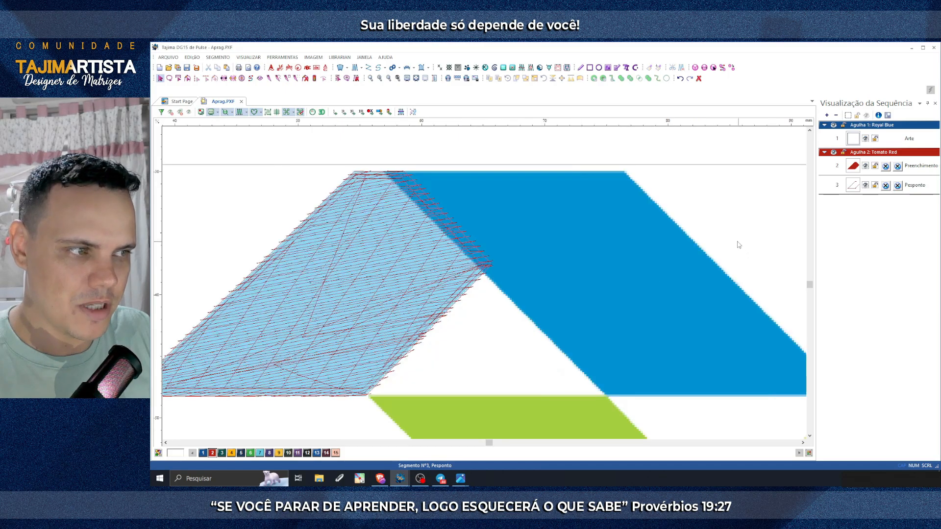
# Step: Set the Pesponto outline's style to Triplo with a 2.5 mm stitch length, and its Final de amarração to Linha
pyautogui.click(856, 189)
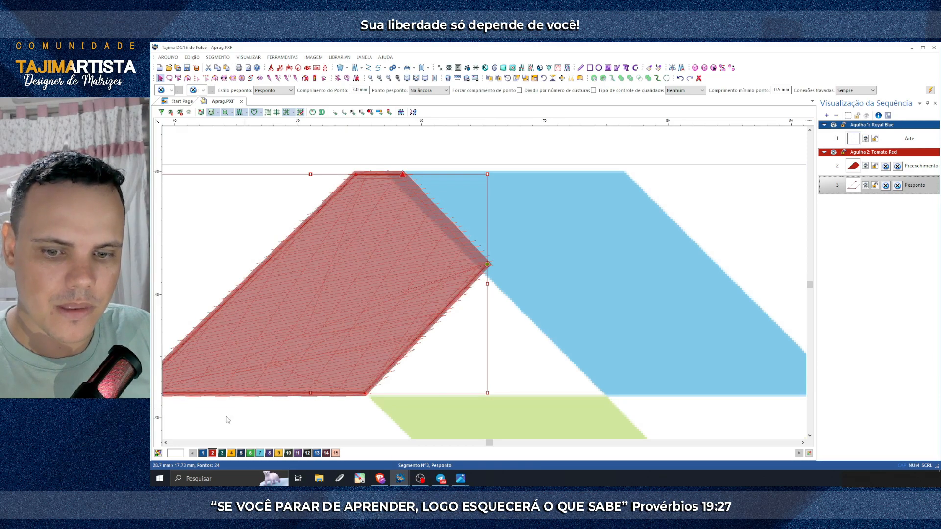
pyautogui.hscroll(-2, 442, 219)
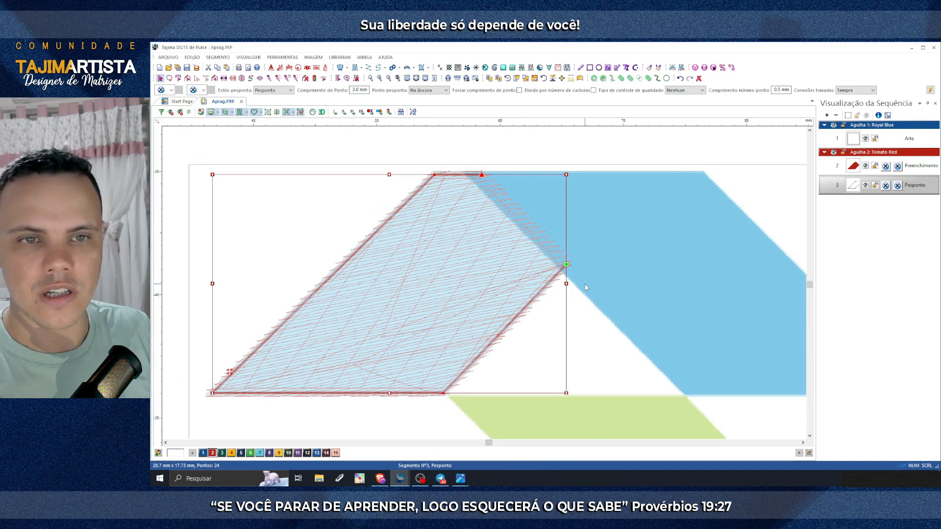
pyautogui.click(290, 90)
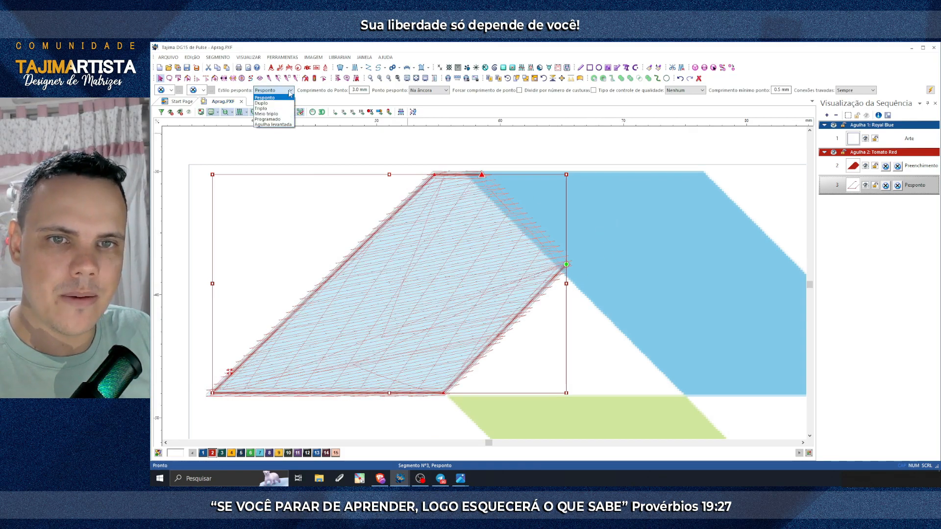
pyautogui.click(262, 109)
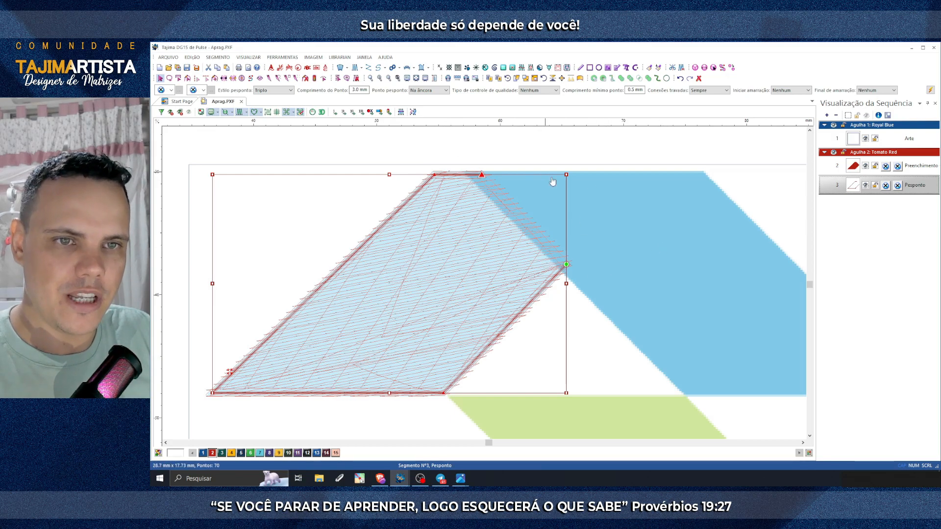
pyautogui.moveTo(369, 91); pyautogui.dragTo(353, 91)
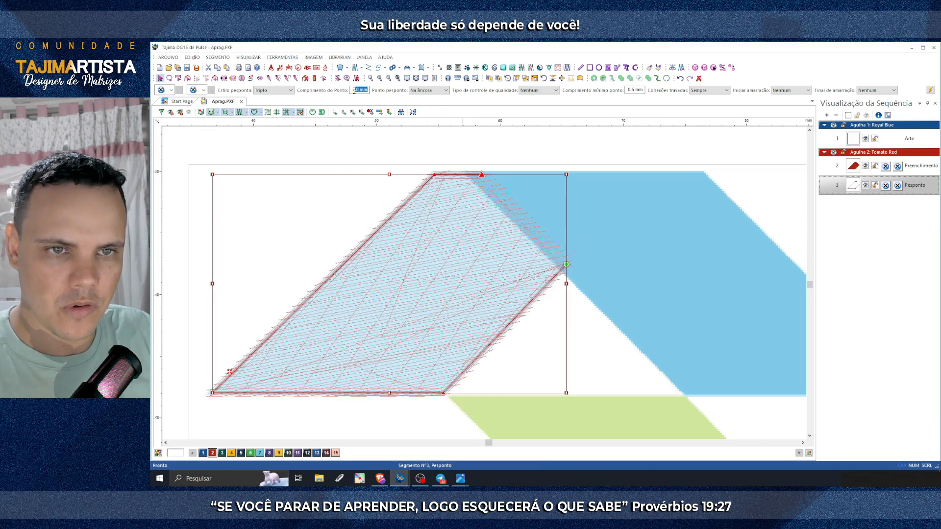
pyautogui.write('2.5')
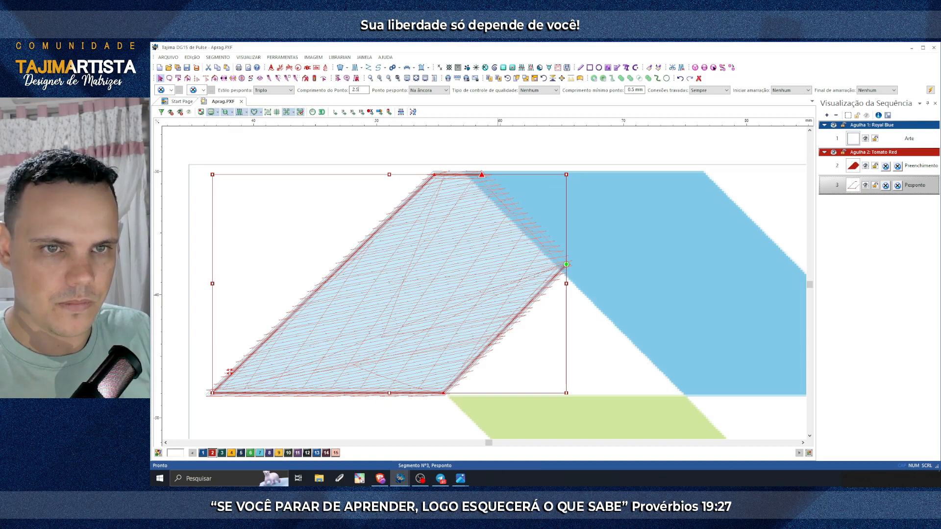
pyautogui.press('Return')
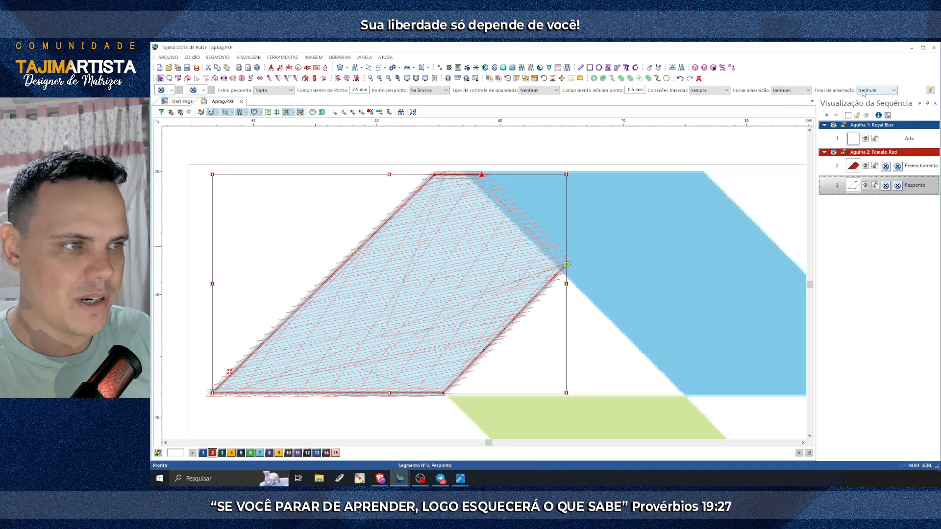
pyautogui.click(894, 90)
pyautogui.click(872, 105)
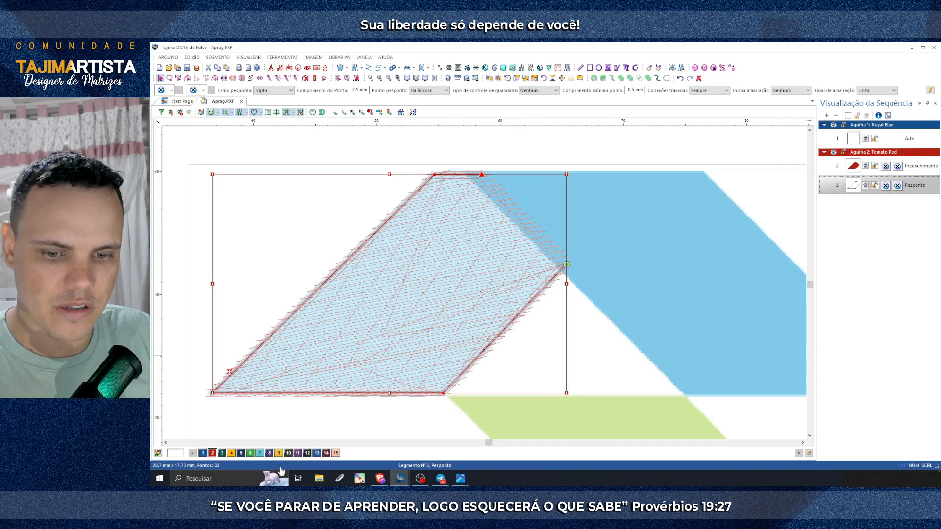
# Step: Assign needle 7, Robin Egg Blue, to both the fill and its Pesponto outline, and turn on the 3D stitch view
pyautogui.hotkey('ctrl', 'a')
pyautogui.click(261, 453)
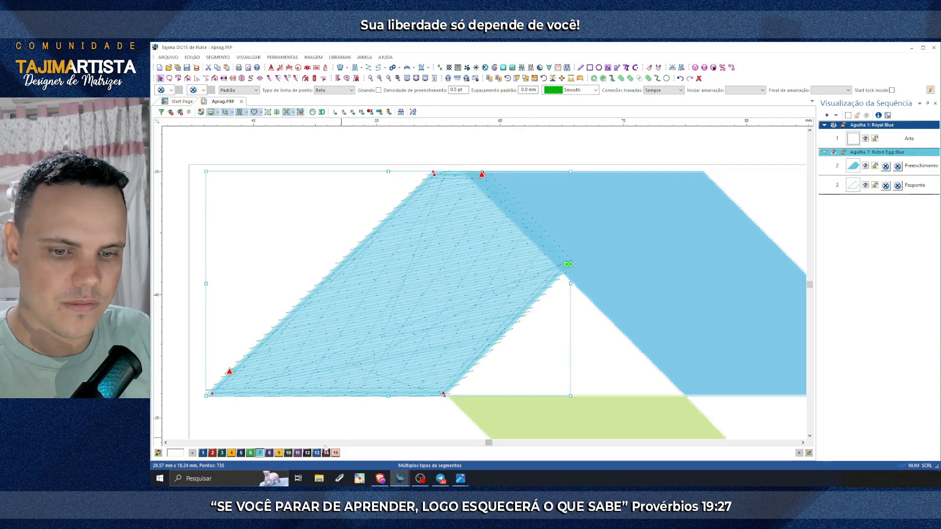
pyautogui.click(321, 112)
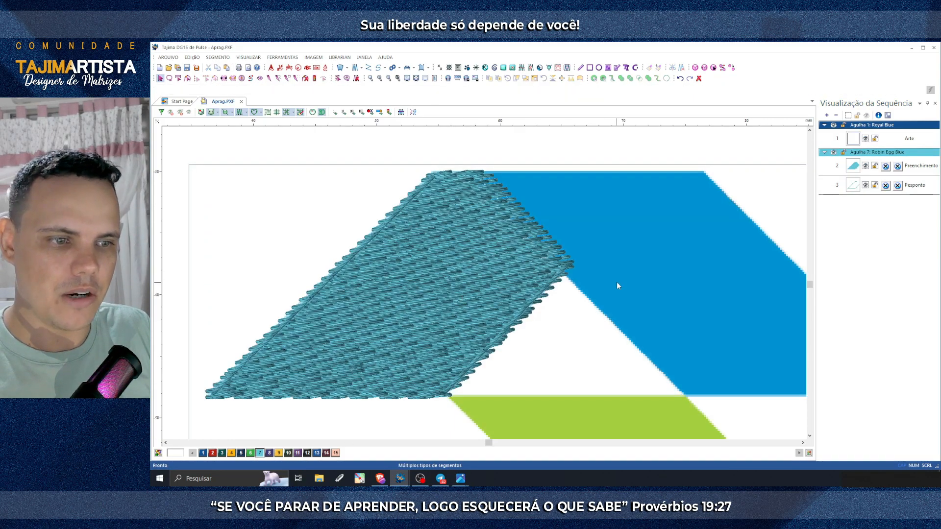
# Step: Hide the stitches and digitize the dark-blue parallelogram as a Preenchimento Complexo, about 37.5 x 18.2 mm, with a horizontal stitch direction
pyautogui.click(239, 112)
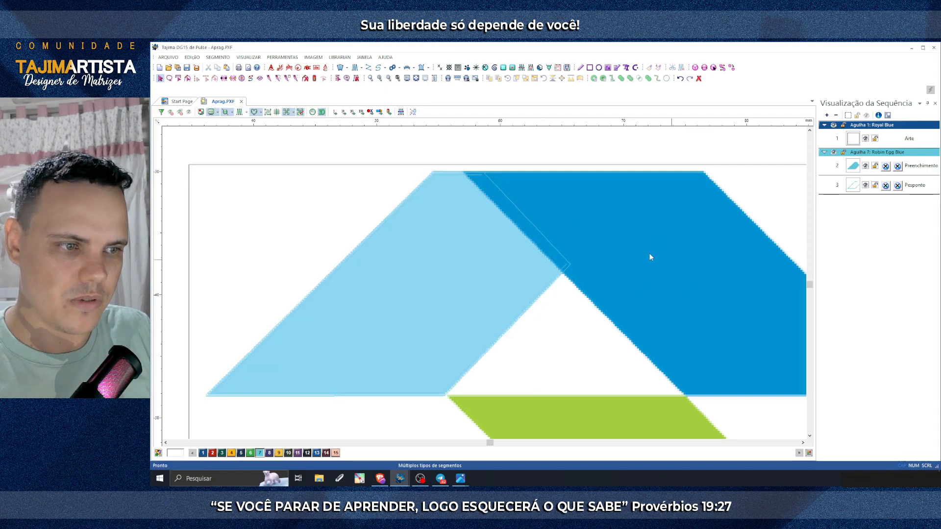
pyautogui.press('Right')
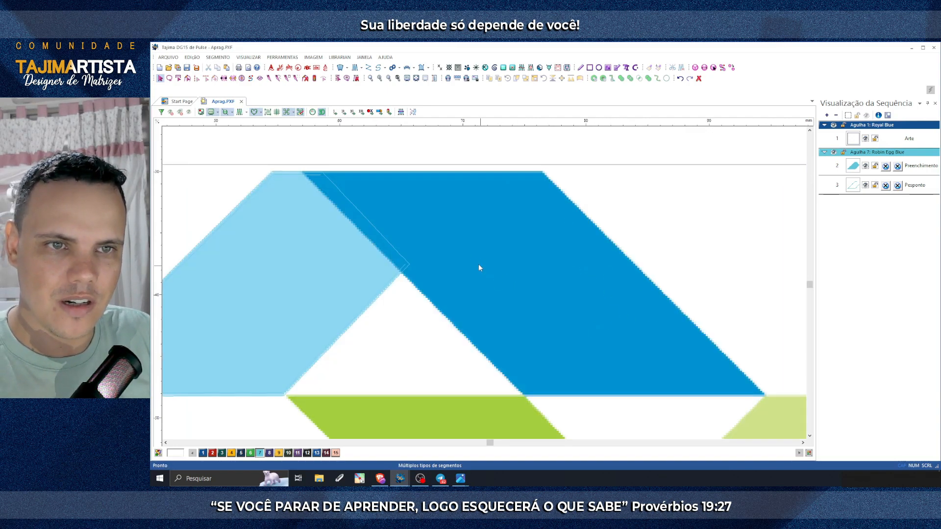
pyautogui.click(392, 68)
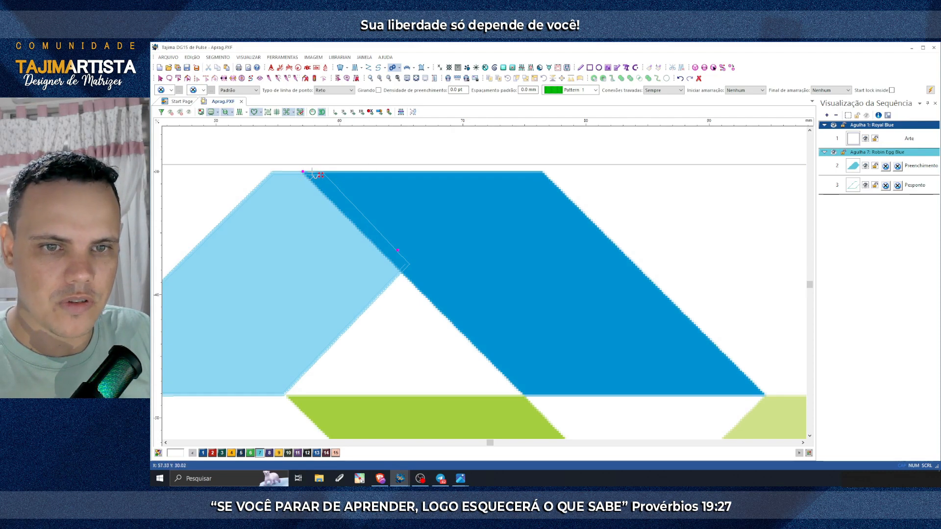
pyautogui.click(541, 173)
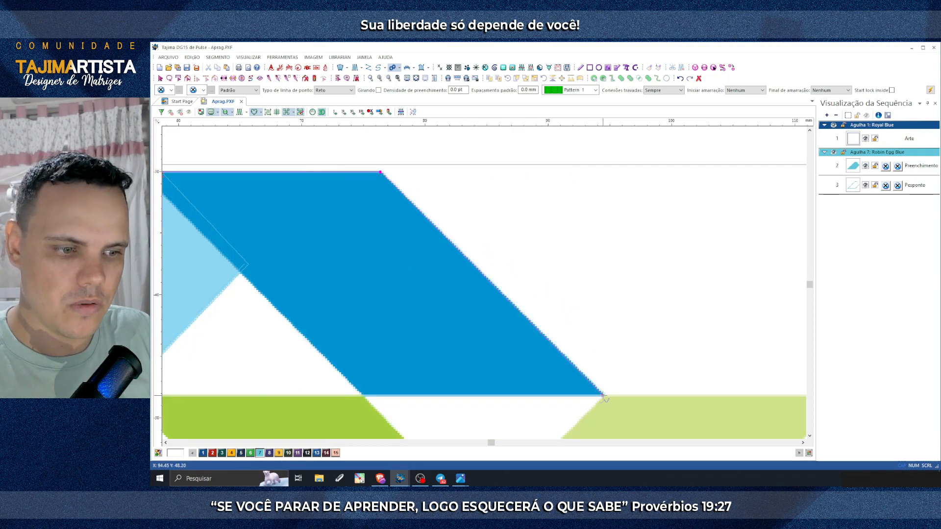
pyautogui.click(363, 394)
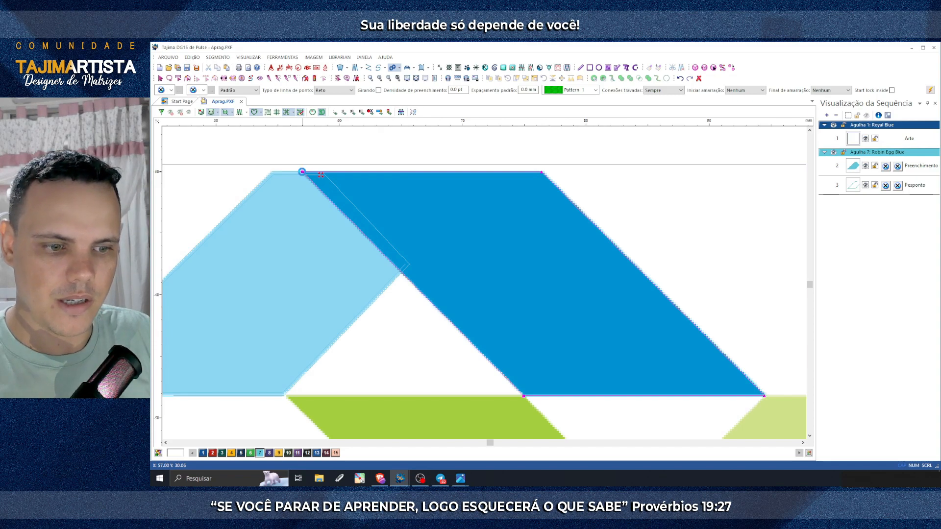
pyautogui.click(301, 172)
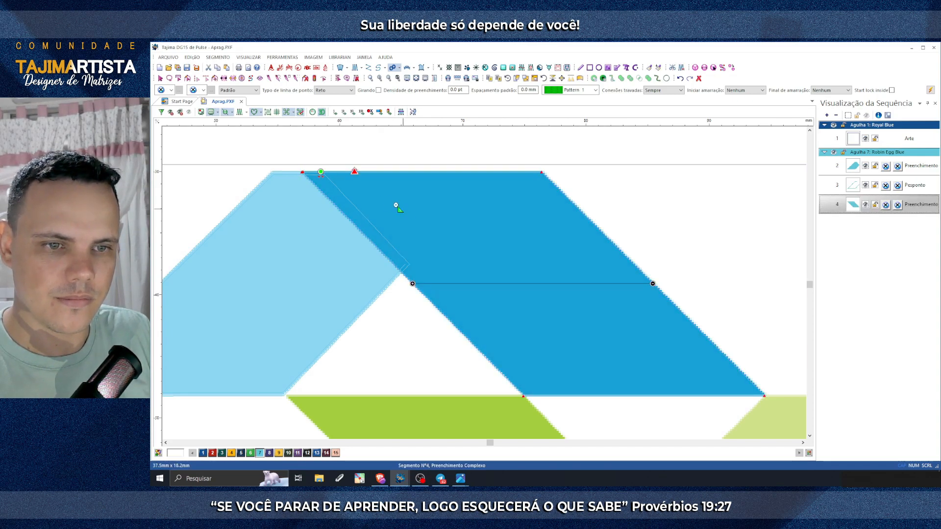
pyautogui.scroll(-1, 360, 271)
pyautogui.scroll(1, 361, 272)
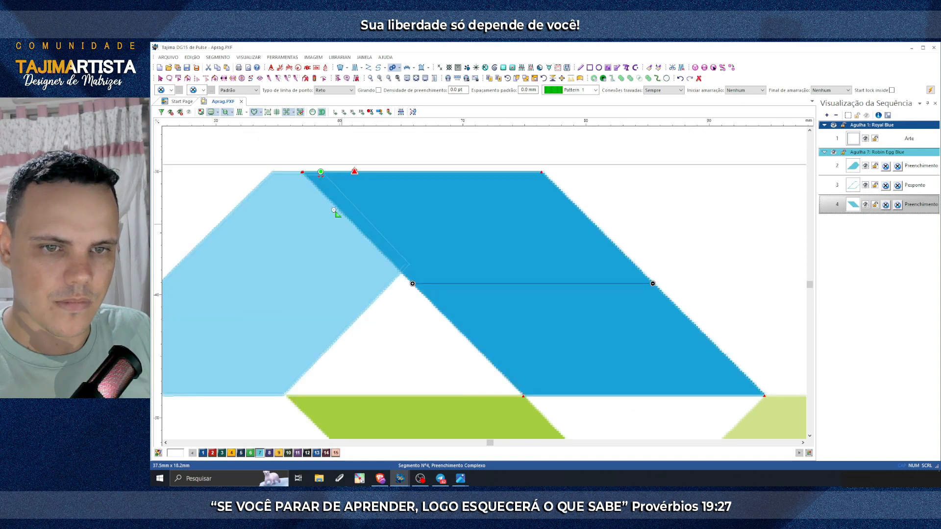
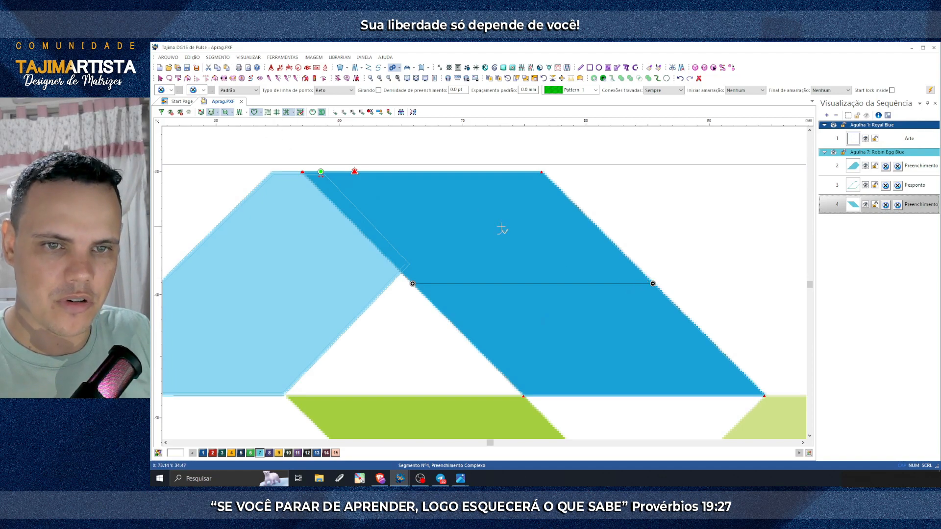
# Step: Show the stitches again and assign needle 13, Sapphire, to the new dark-blue fill
pyautogui.click(239, 112)
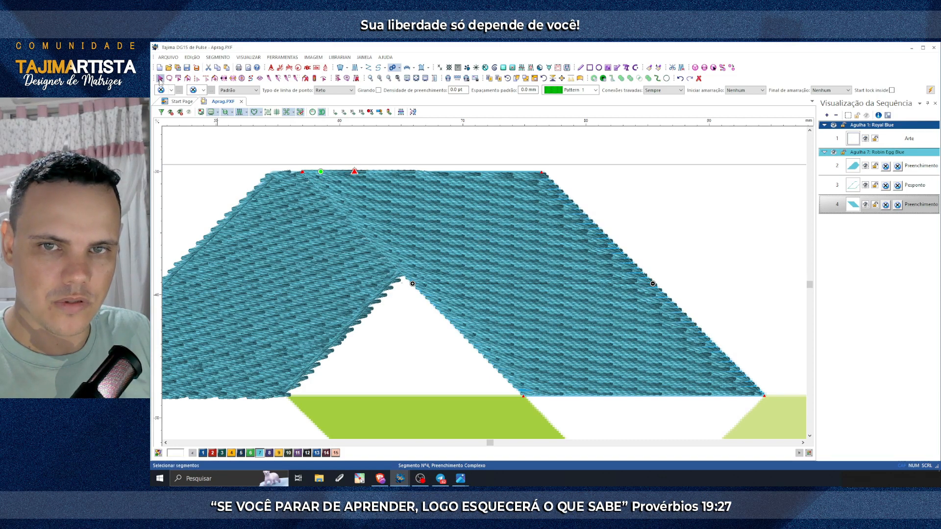
pyautogui.click(159, 79)
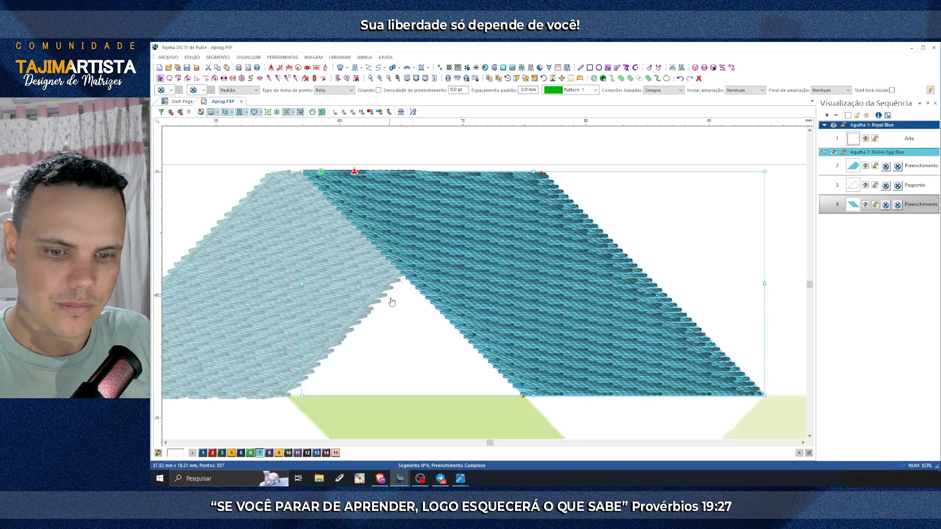
pyautogui.click(317, 452)
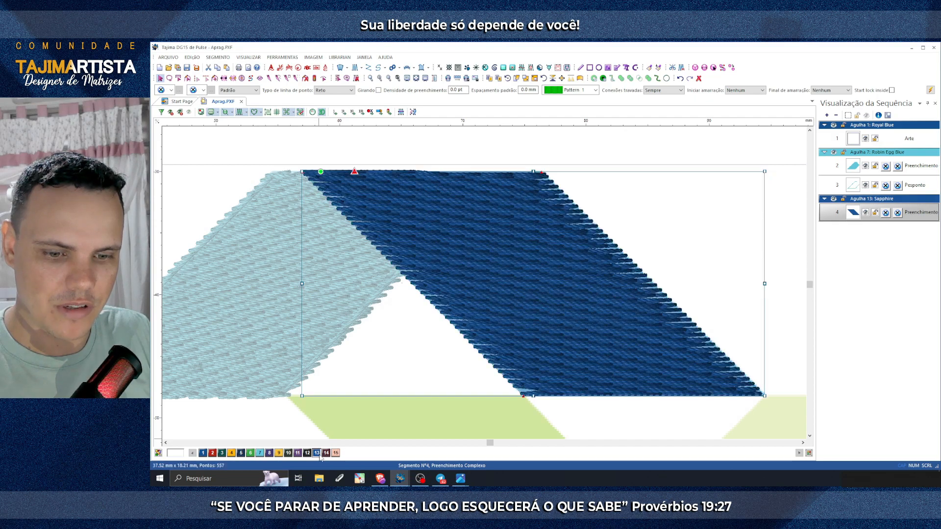
# Step: Compare the dark-blue fill's outline with its generated stitches by switching the stitch display off and on
pyautogui.click(240, 113)
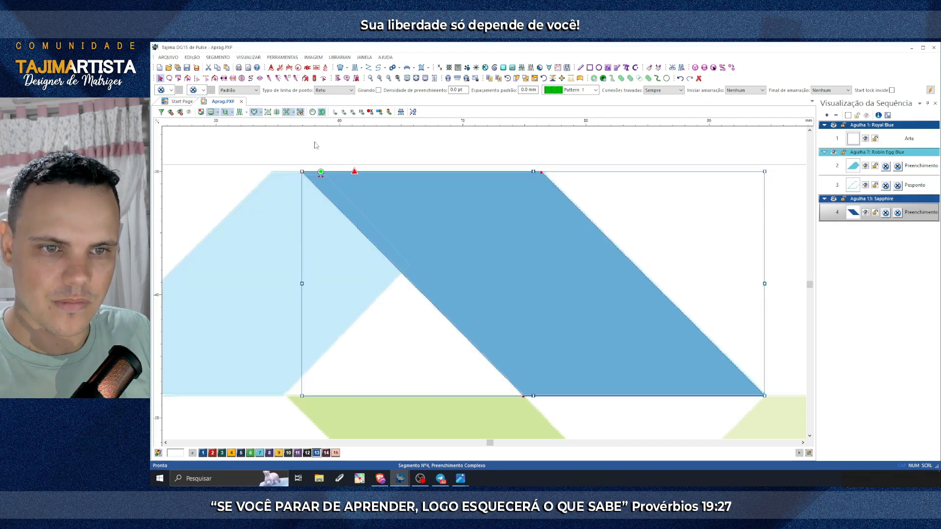
pyautogui.click(380, 153)
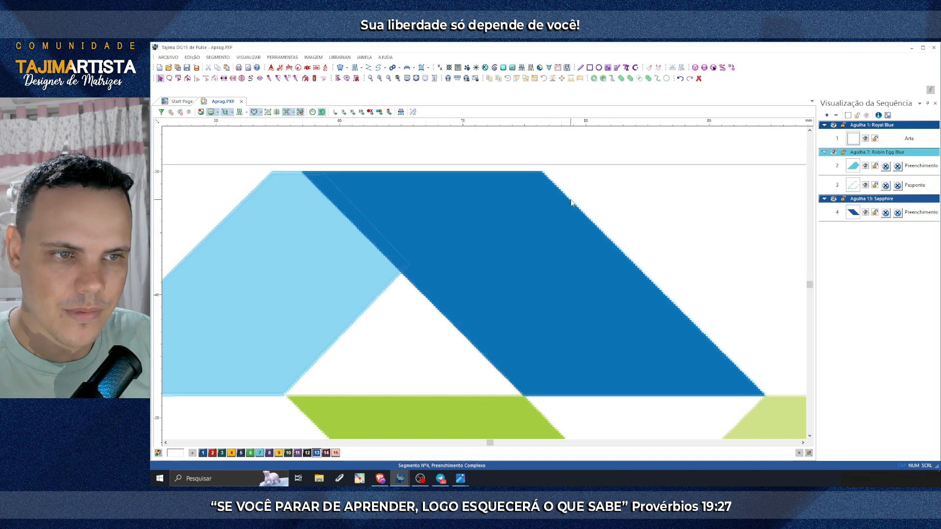
pyautogui.click(571, 203)
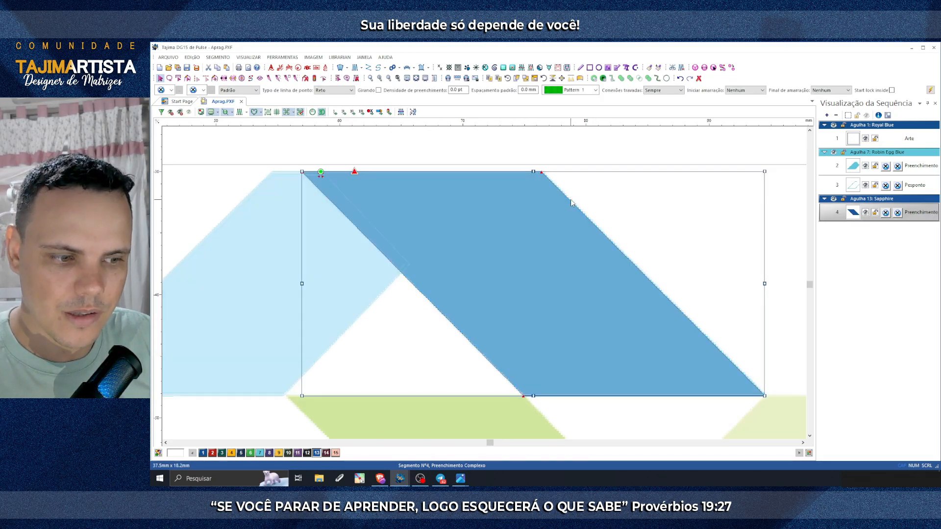
pyautogui.click(239, 112)
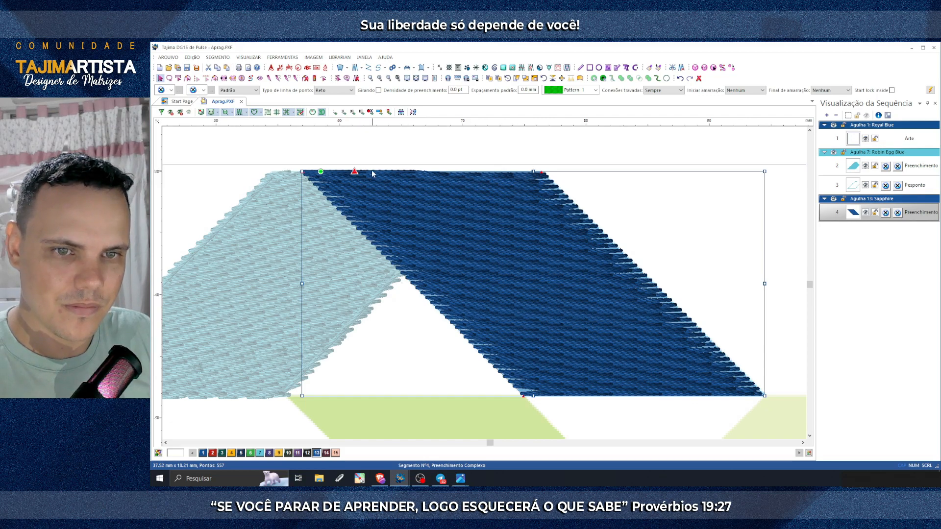
pyautogui.click(239, 112)
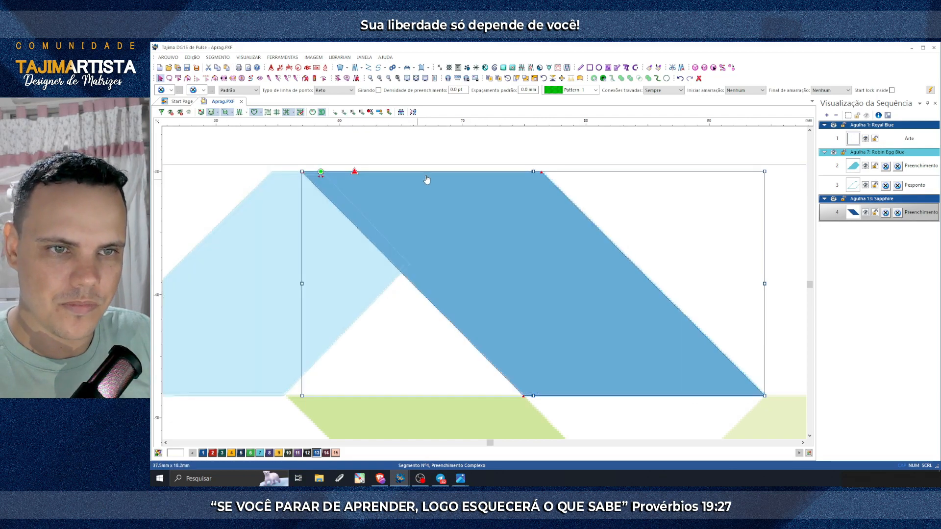
# Step: Examine the dark-blue fill's upper edge and corner points close up against the artwork
pyautogui.scroll(2, 456, 160)
pyautogui.click(380, 78)
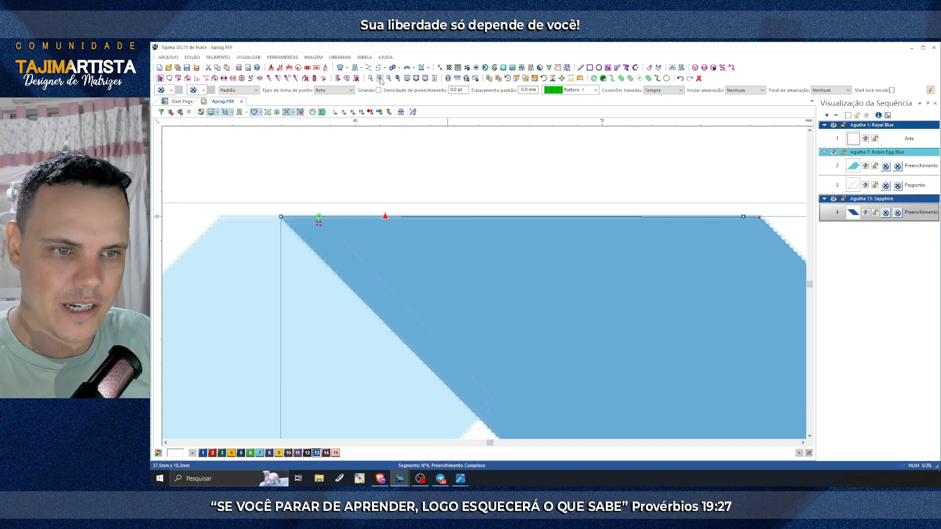
pyautogui.press('Right')
pyautogui.click(381, 80)
pyautogui.press('Up')
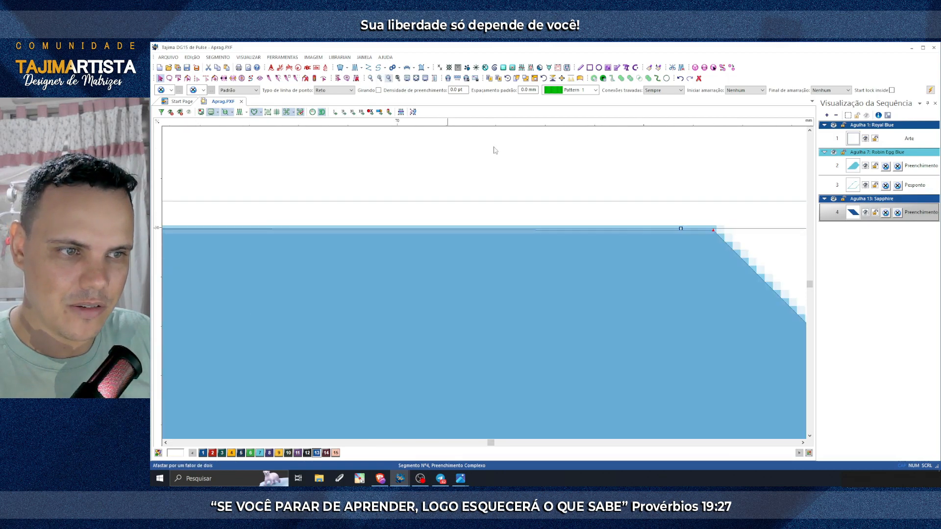
pyautogui.press('Left')
pyautogui.press('Left')
pyautogui.press('Left')
pyautogui.press('Left')
pyautogui.press('Left')
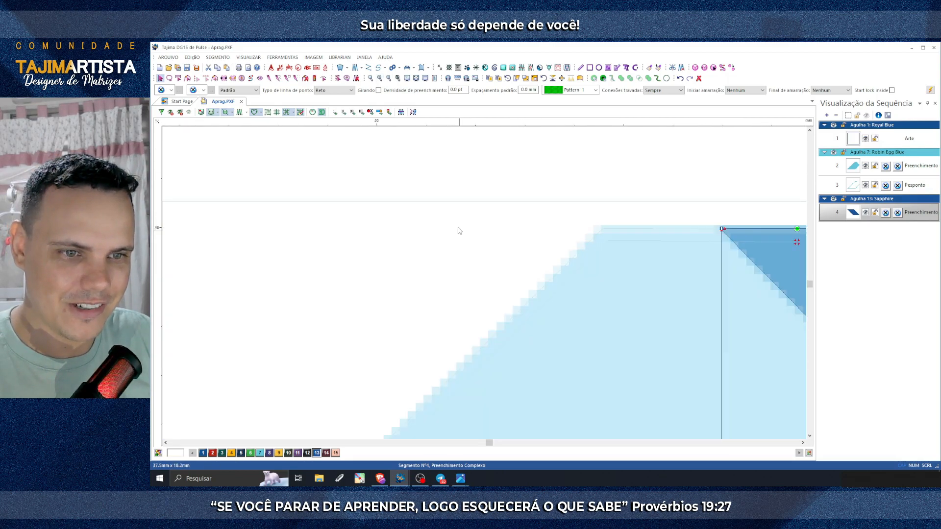
pyautogui.press('Right')
pyautogui.press('Right')
pyautogui.press('Right')
pyautogui.press('Right')
pyautogui.press('Right')
pyautogui.press('Right')
pyautogui.press('Right')
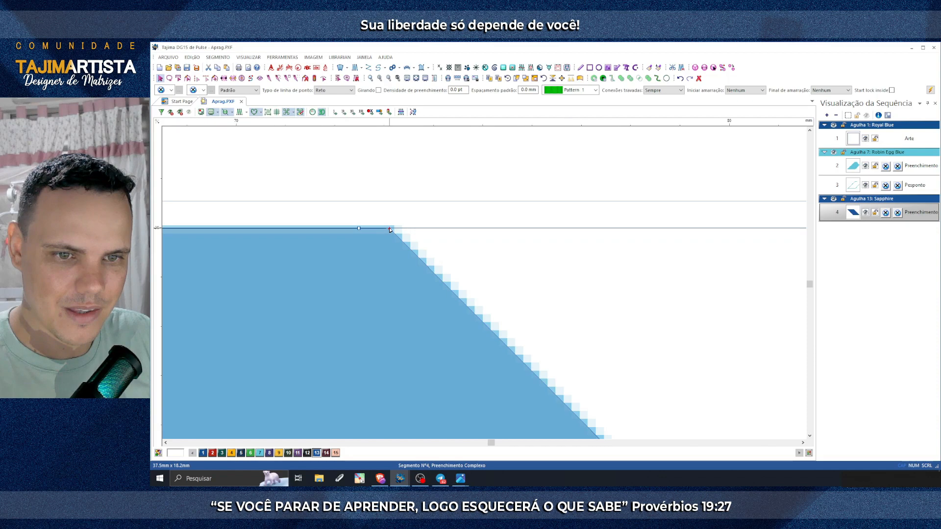
pyautogui.press('Left')
pyautogui.press('Left')
pyautogui.press('Left')
pyautogui.press('Left')
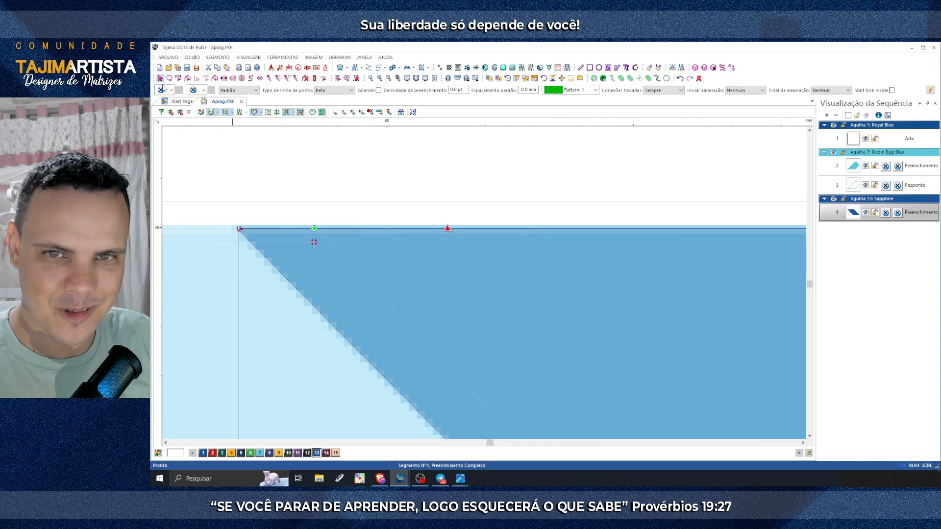
pyautogui.click(389, 79)
pyautogui.click(391, 80)
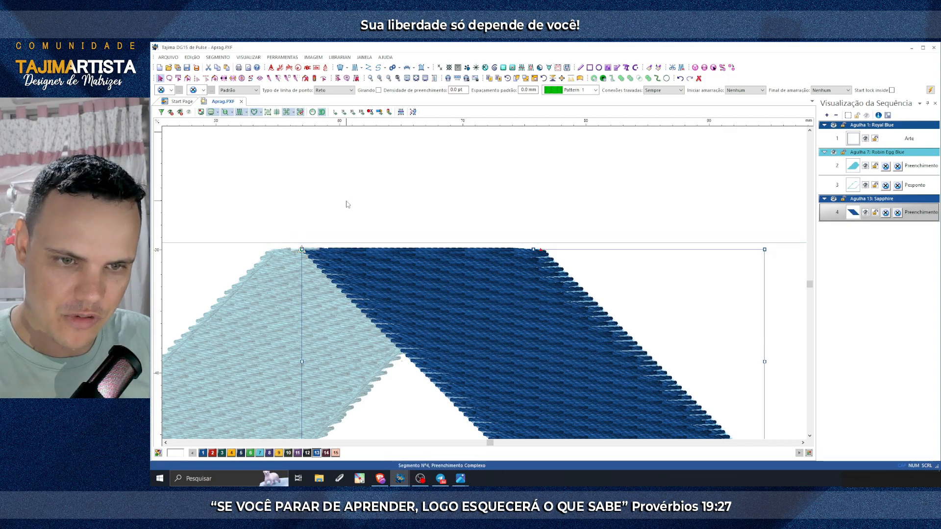
# Step: Undo the last change to the dark-blue fill, deselect it and check its stitched edges down to the green shapes
pyautogui.hotkey('ctrl', 'z')
pyautogui.click(403, 207)
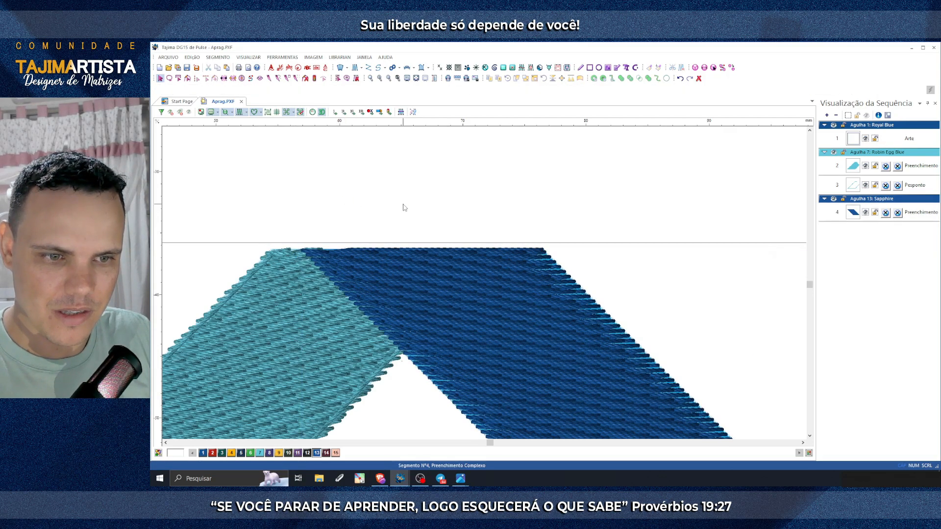
pyautogui.scroll(-2, 403, 207)
pyautogui.scroll(2, 403, 206)
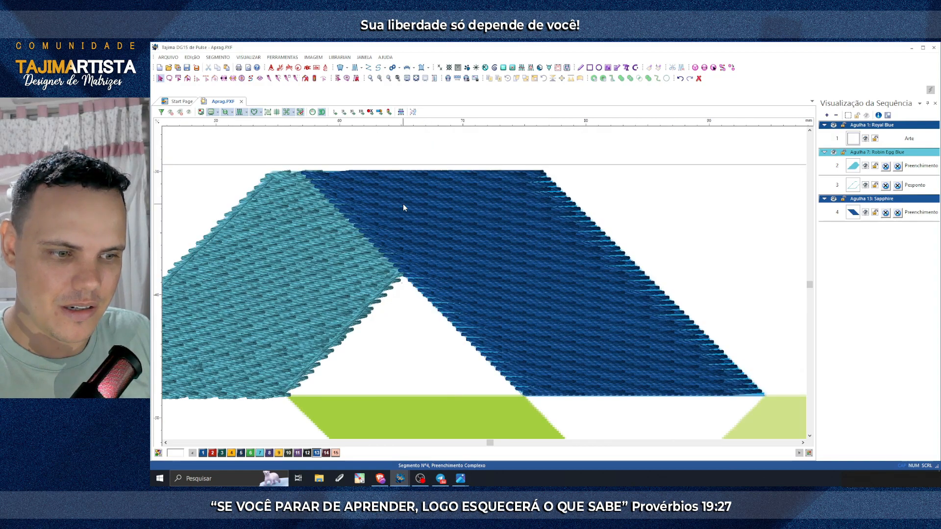
pyautogui.scroll(-2, 676, 338)
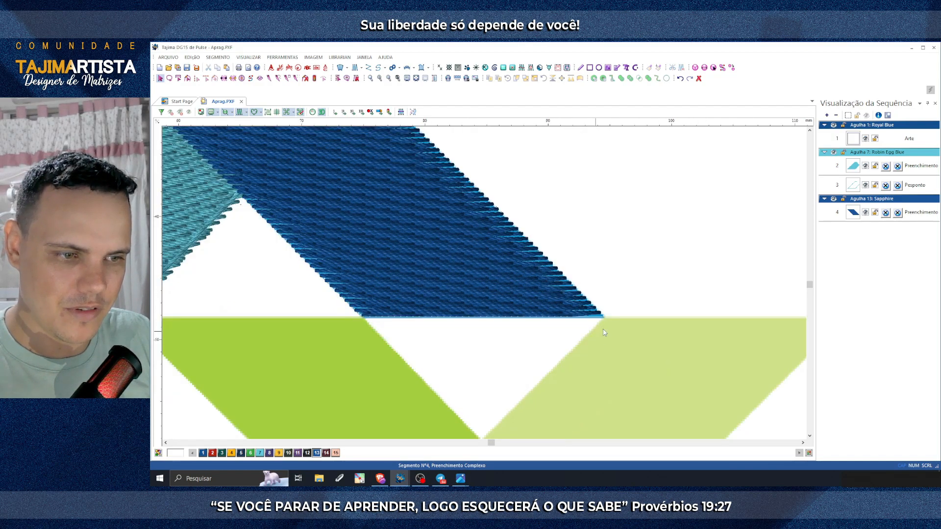
# Step: Select the dark-blue fill and move its lower-right corner point down to the level of its bottom edge
pyautogui.click(369, 221)
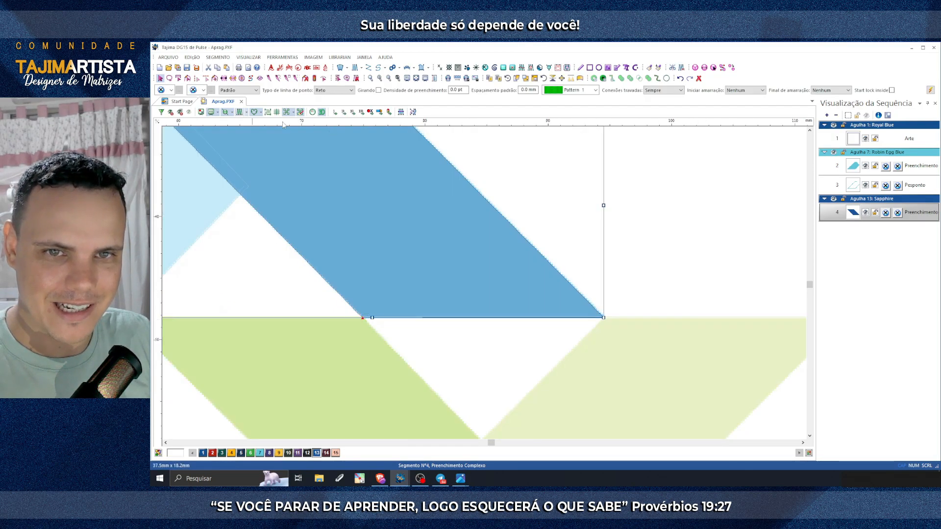
pyautogui.click(380, 79)
pyautogui.click(380, 79)
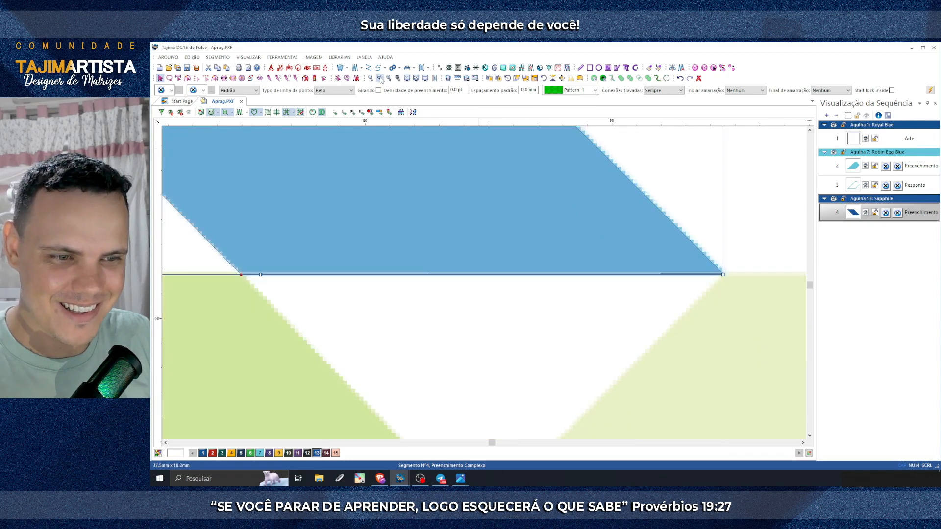
pyautogui.click(381, 78)
pyautogui.click(380, 79)
pyautogui.click(380, 79)
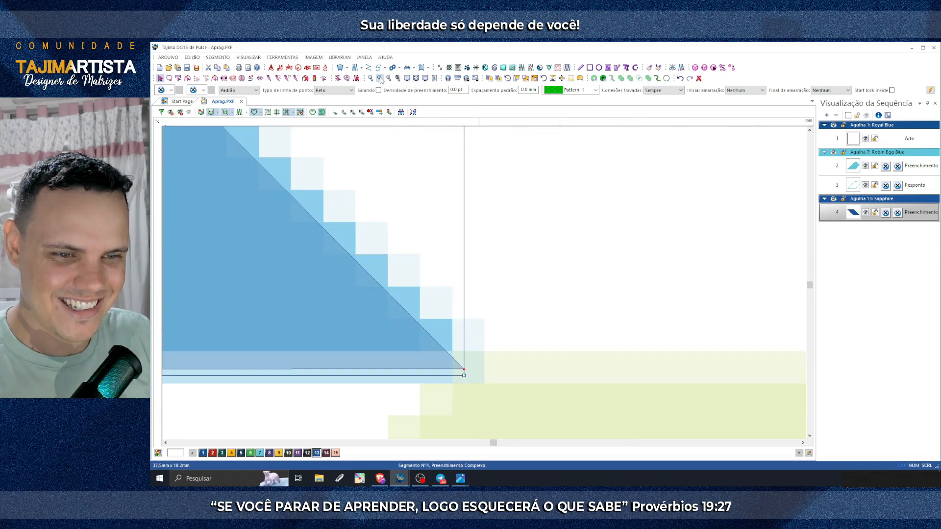
pyautogui.click(381, 79)
pyautogui.click(380, 79)
pyautogui.click(381, 78)
pyautogui.click(381, 79)
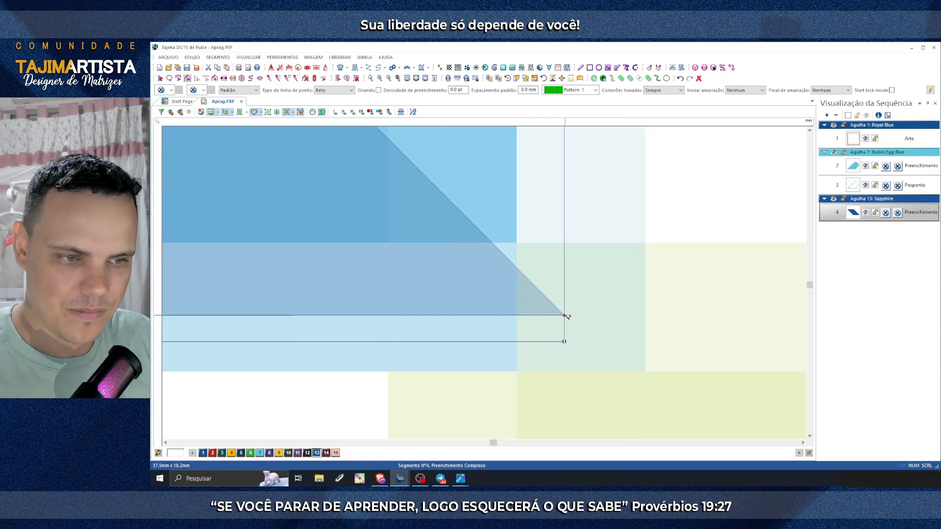
pyautogui.moveTo(566, 316); pyautogui.dragTo(565, 343)
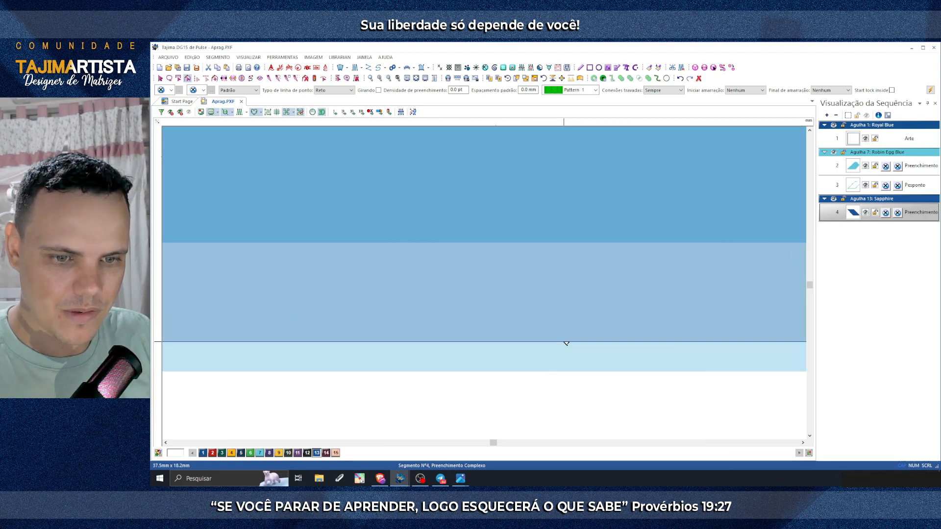
# Step: Show the stitches again and deselect the dark-blue fill to check its whole shape
pyautogui.click(391, 80)
pyautogui.click(391, 80)
pyautogui.click(391, 80)
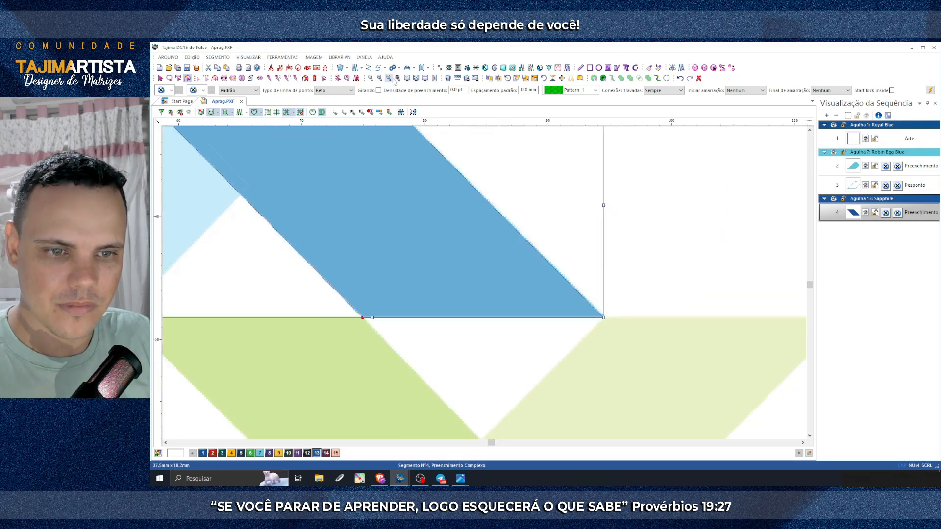
pyautogui.click(391, 80)
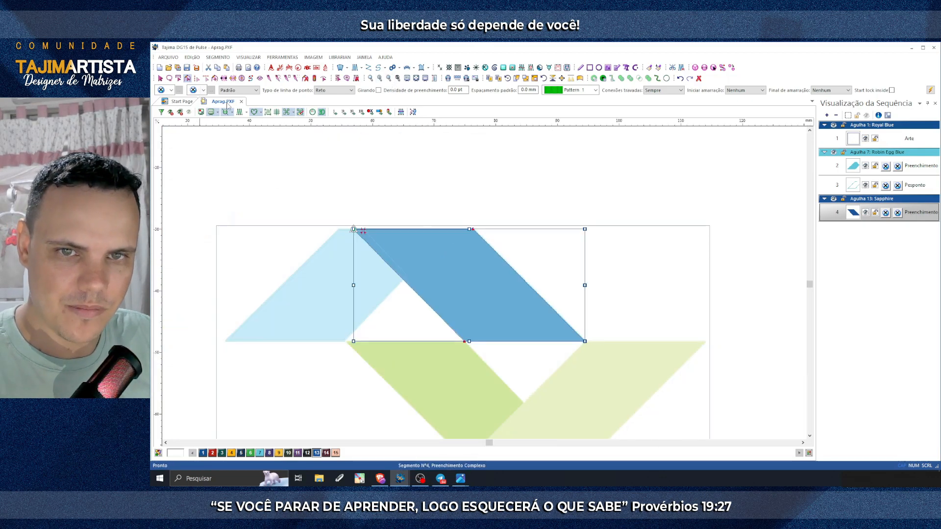
pyautogui.click(240, 113)
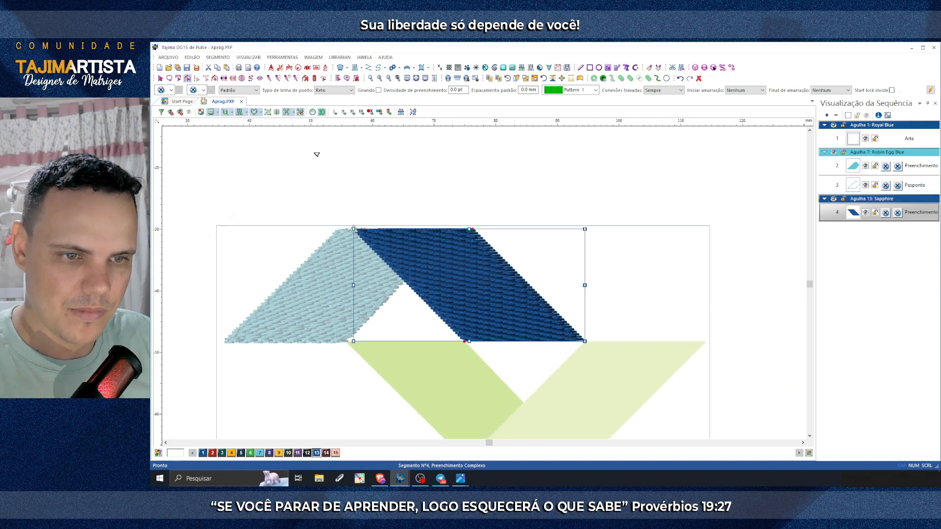
pyautogui.click(368, 153)
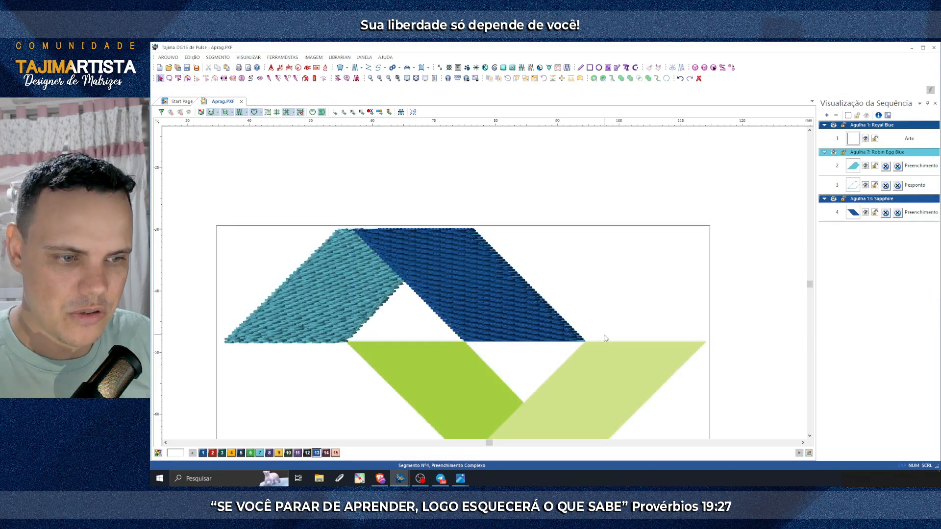
# Step: Create an offset copy of the dark-blue fill with area compensation and a specified distance of -0.25 mm
pyautogui.click(586, 343)
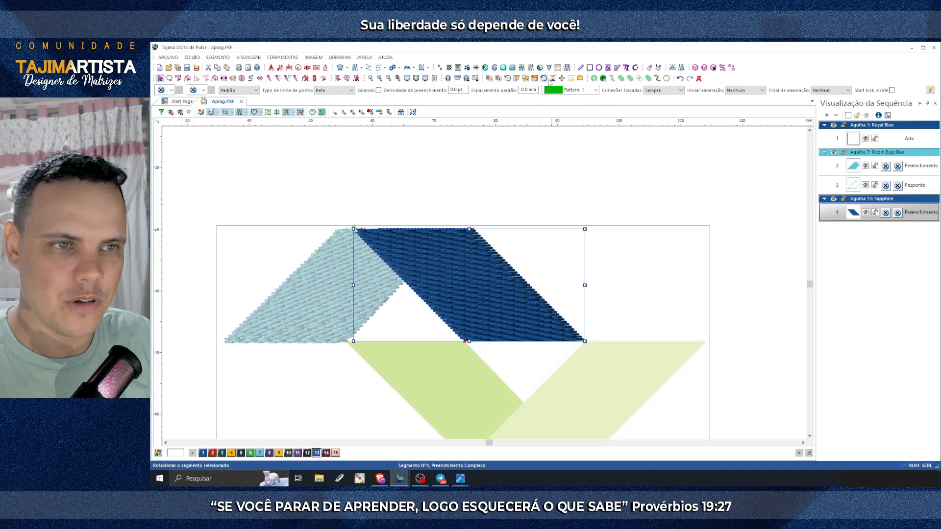
pyautogui.click(526, 78)
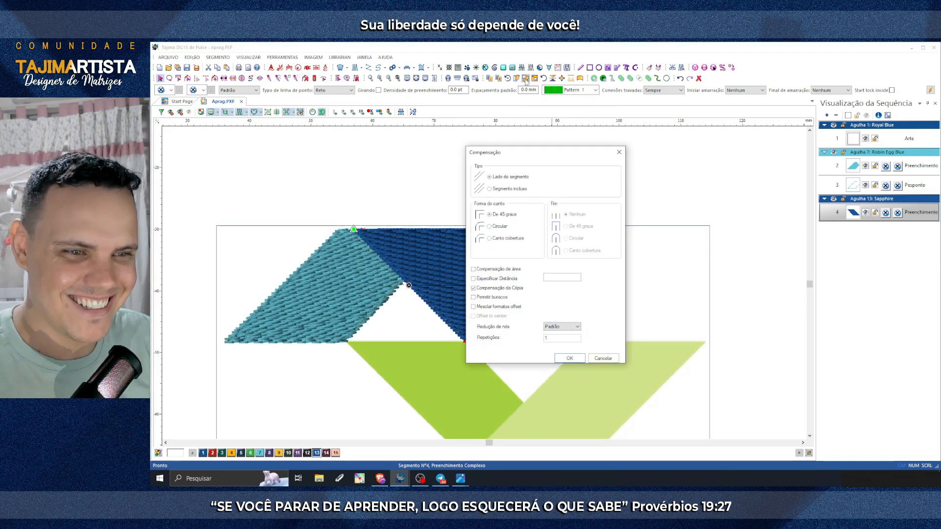
pyautogui.click(473, 269)
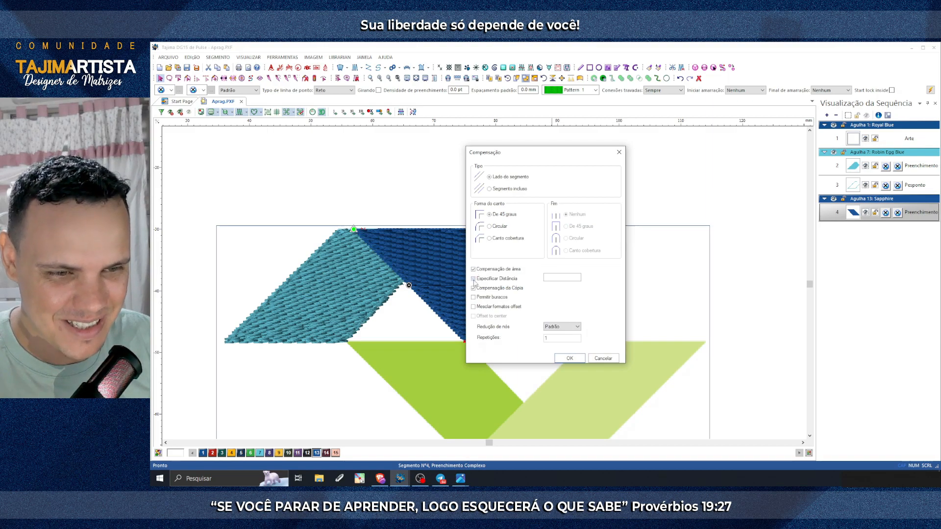
pyautogui.click(474, 278)
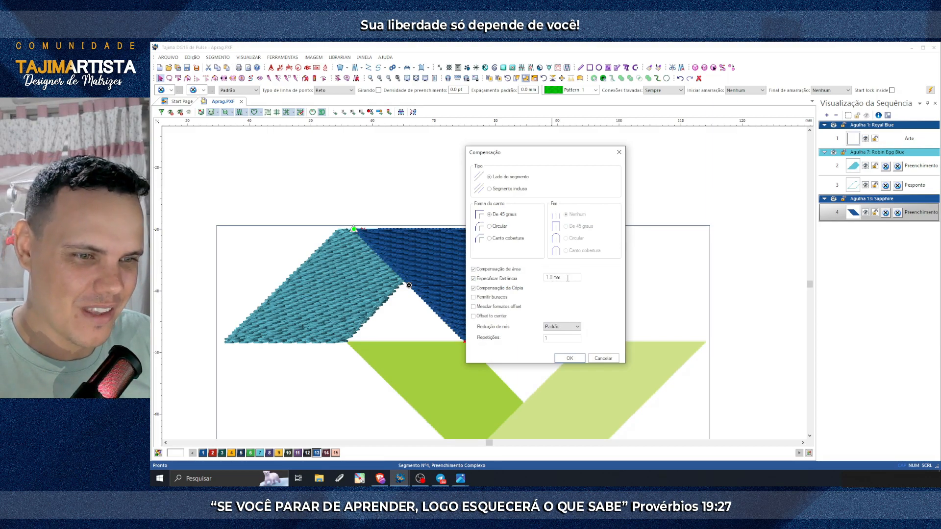
pyautogui.moveTo(568, 278); pyautogui.dragTo(534, 280)
pyautogui.press('BackSpace')
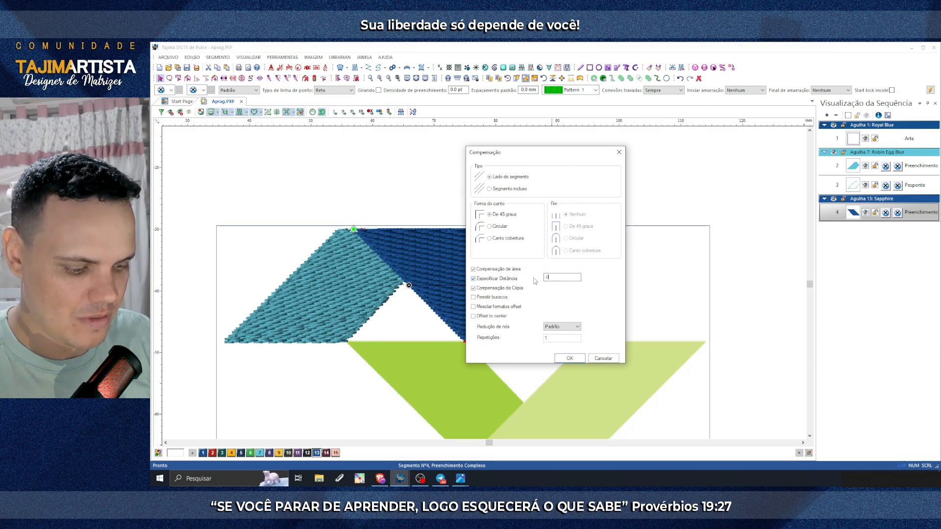
pyautogui.write('-0.25')
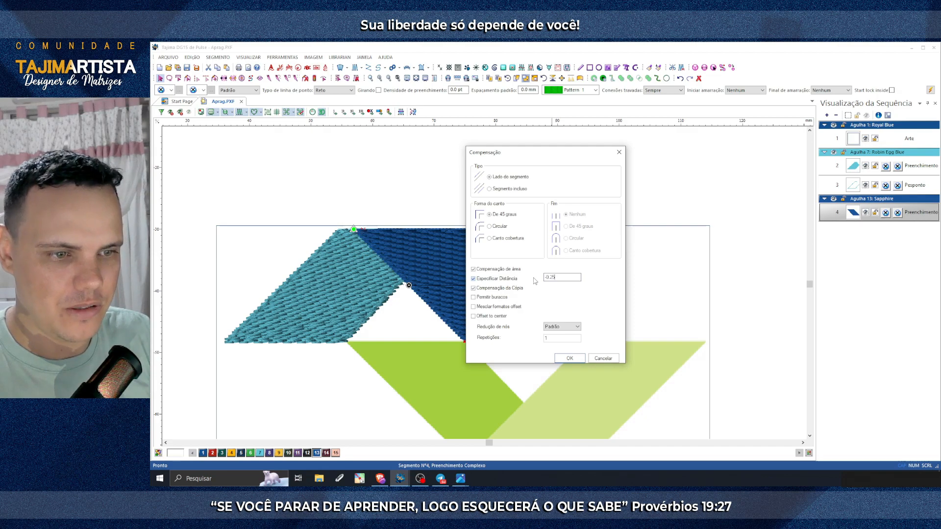
pyautogui.click(576, 359)
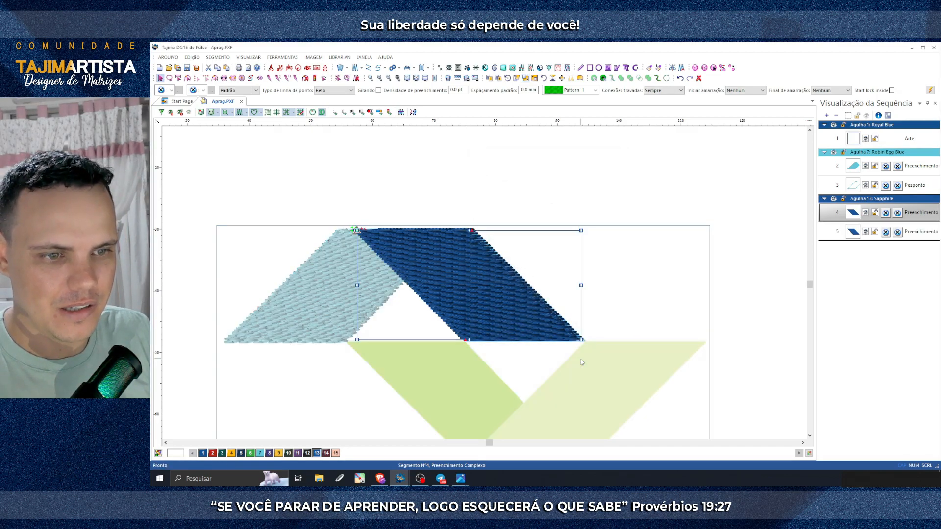
# Step: Hide the stitches, check the inset copy's margin along the dark-blue edge and convert the copy to Pesponto
pyautogui.click(240, 112)
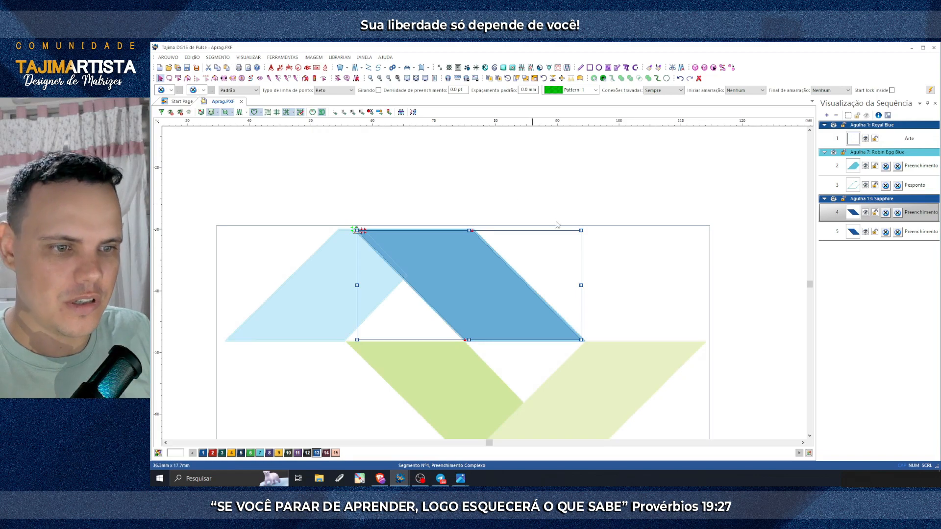
pyautogui.click(389, 79)
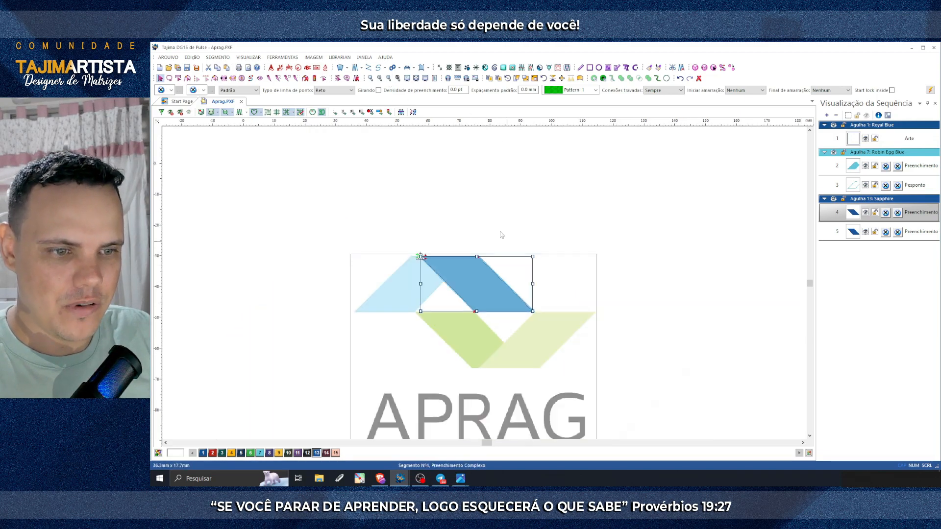
pyautogui.click(381, 79)
pyautogui.click(381, 79)
pyautogui.click(381, 80)
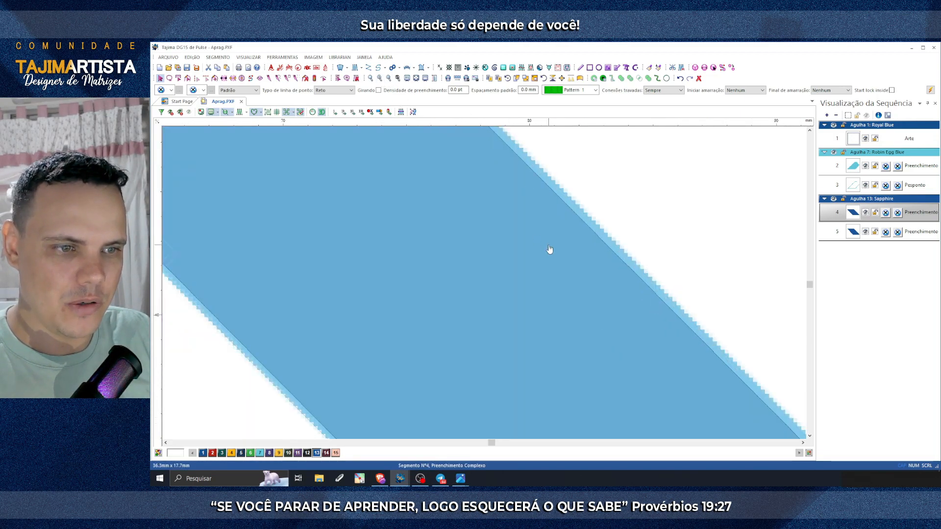
pyautogui.press('Right')
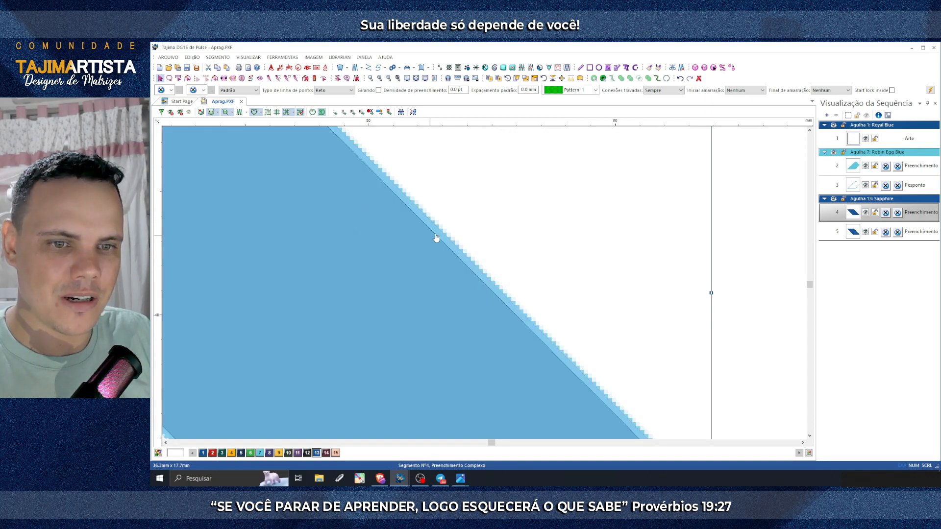
pyautogui.rightClick(505, 194)
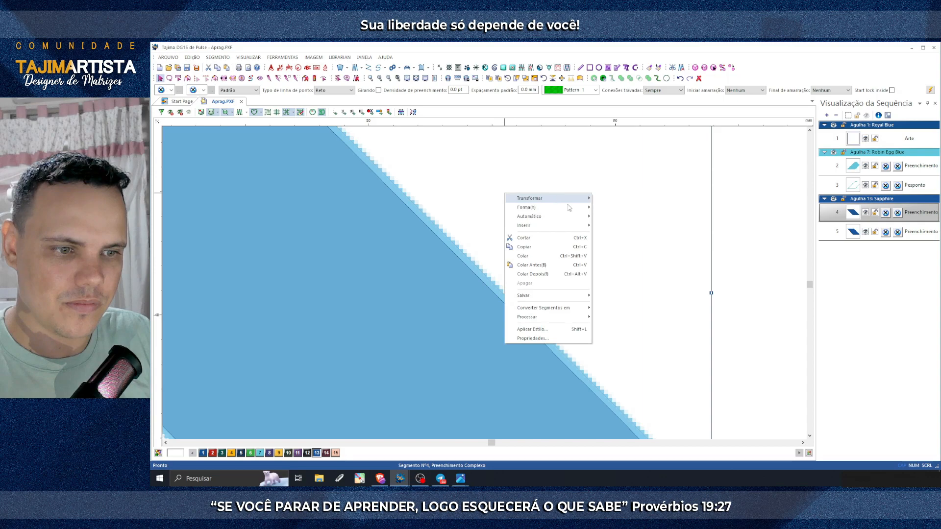
pyautogui.moveTo(542, 309)
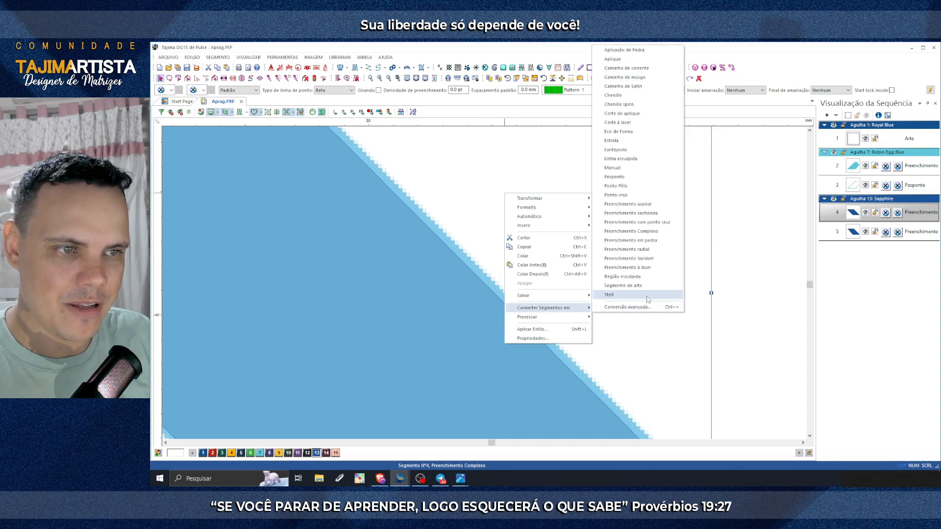
pyautogui.click(618, 176)
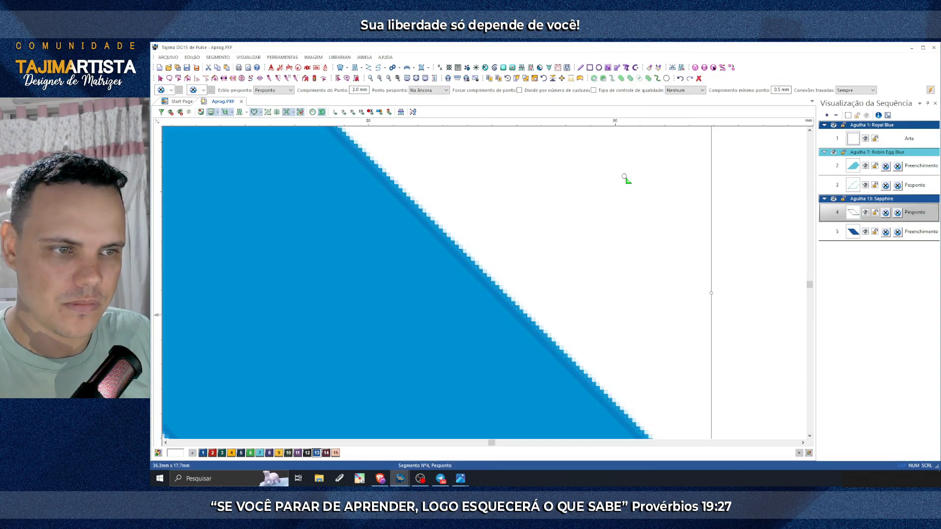
# Step: Examine the dark-blue Pesponto at its upper-left corner, show the stitches again and deselect it
pyautogui.press('Up')
pyautogui.press('Up')
pyautogui.press('Left')
pyautogui.press('Left')
pyautogui.press('Left')
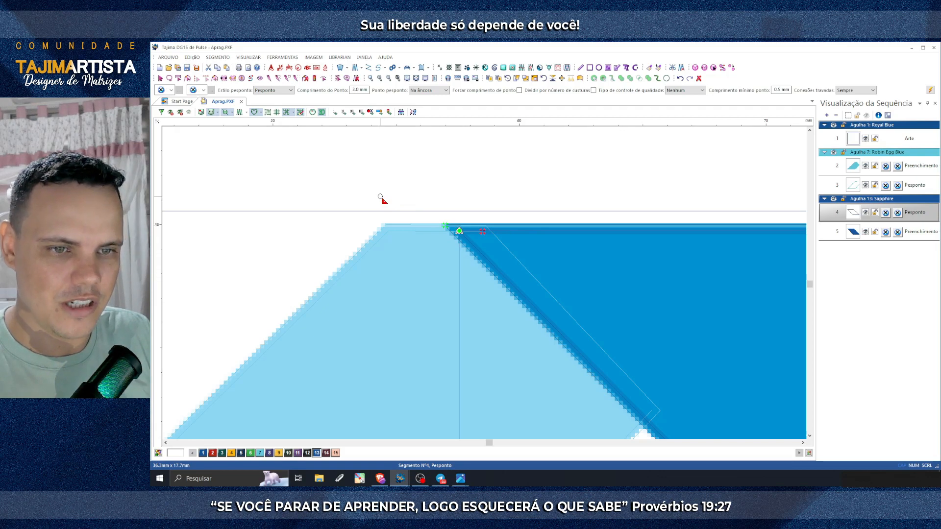
pyautogui.press('Escape')
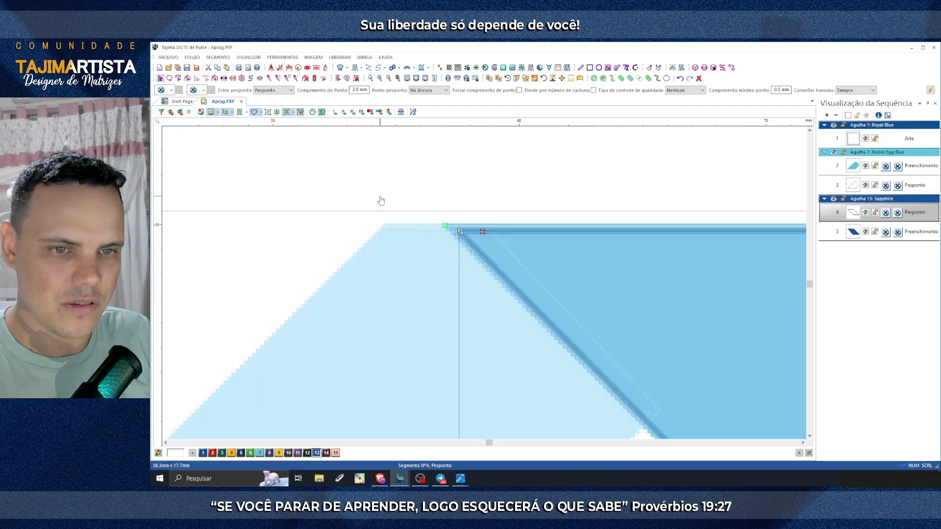
pyautogui.click(389, 78)
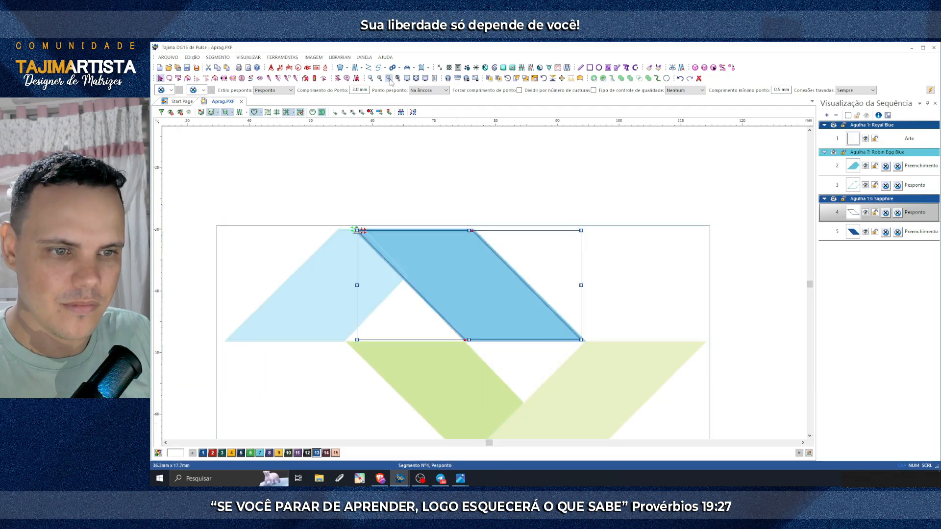
pyautogui.click(417, 175)
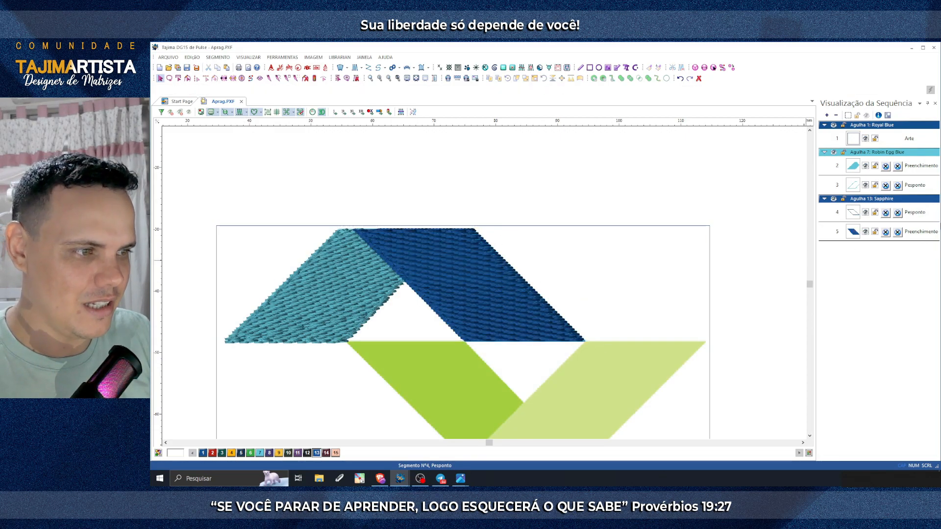
# Step: Move the dark-blue fill ahead of its Pesponto in the sewing sequence and clear the selection
pyautogui.click(863, 234)
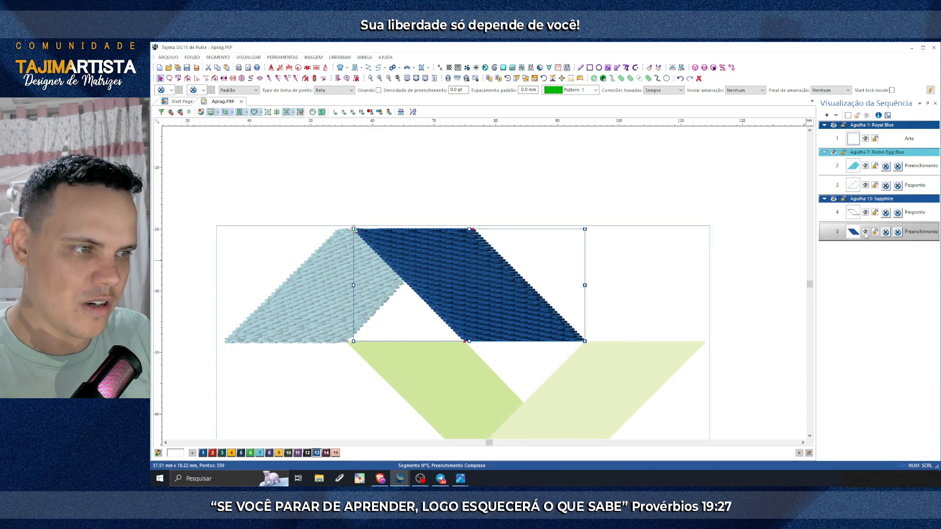
pyautogui.moveTo(853, 236); pyautogui.dragTo(859, 210)
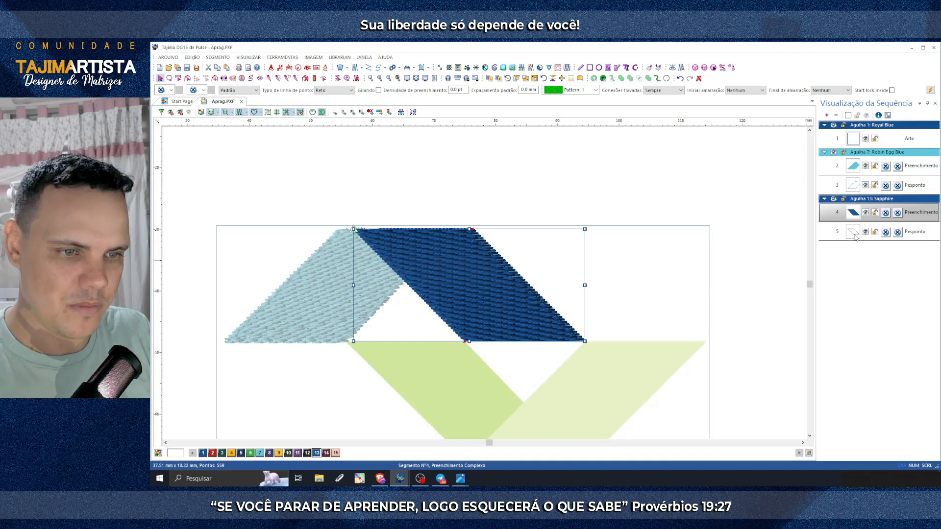
pyautogui.click(854, 234)
pyautogui.click(618, 188)
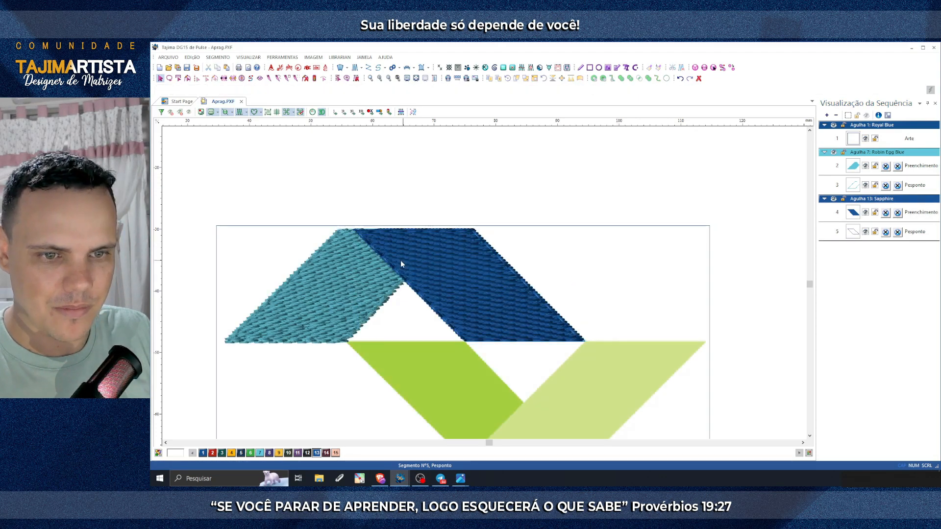
# Step: Inspect the join between the two stitched blue shapes and compare the fill settings of the light-blue and dark-blue segments
pyautogui.click(376, 79)
pyautogui.click(375, 81)
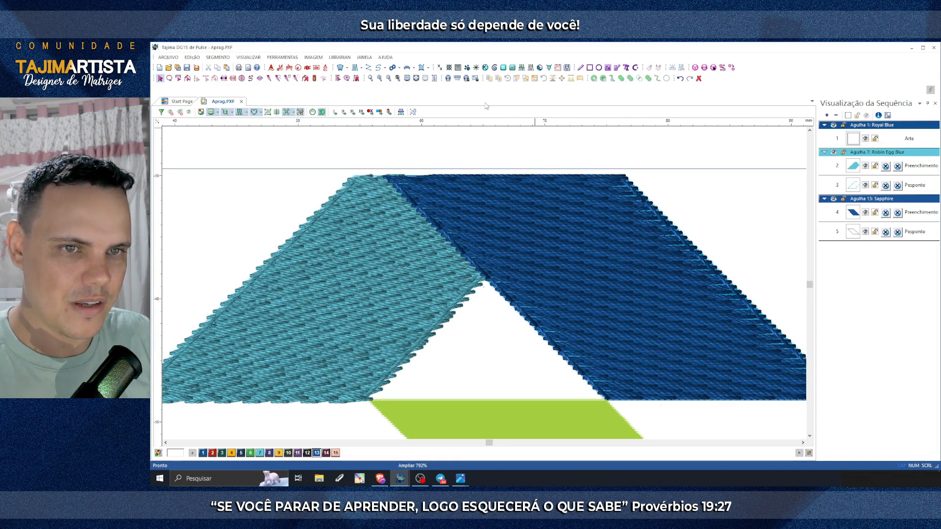
pyautogui.click(392, 80)
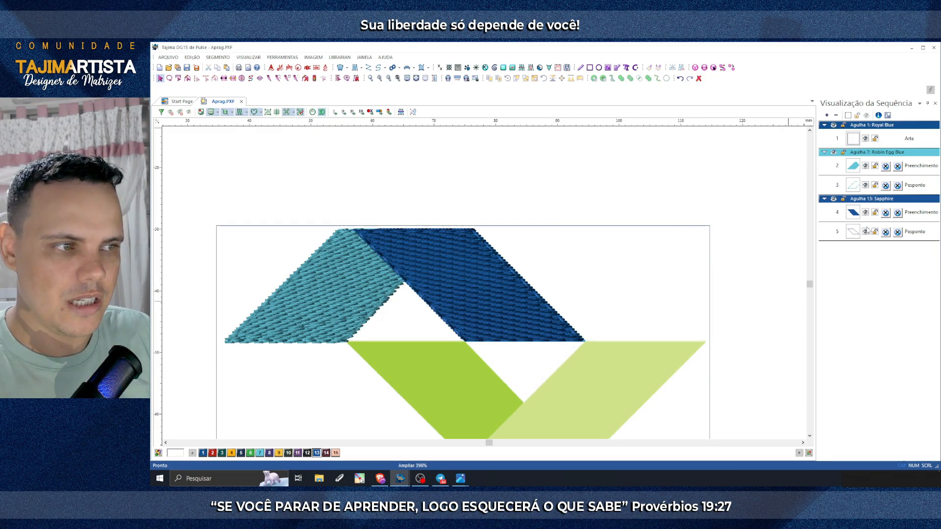
pyautogui.click(853, 168)
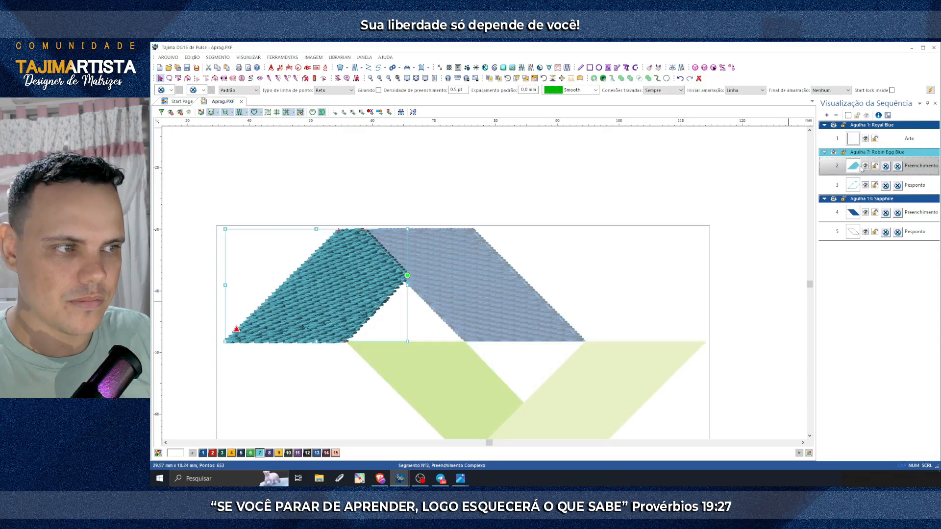
pyautogui.click(636, 156)
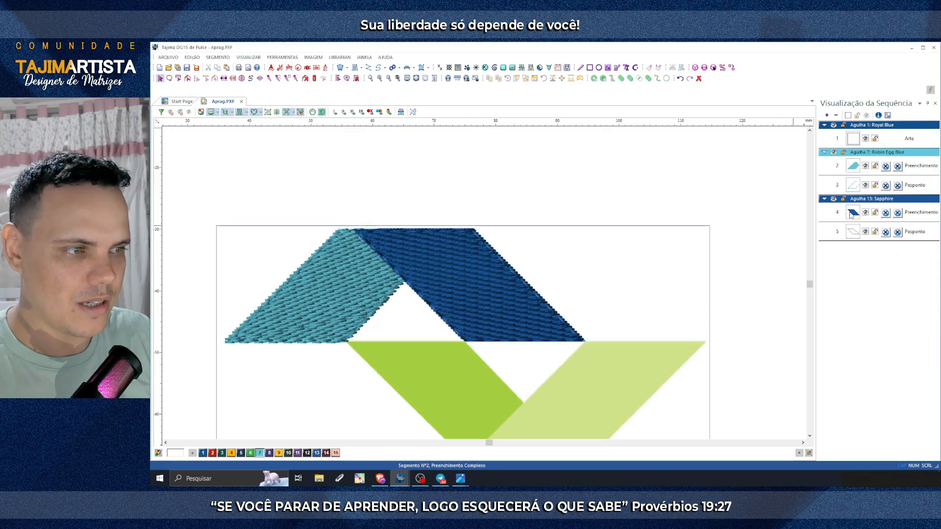
pyautogui.click(854, 213)
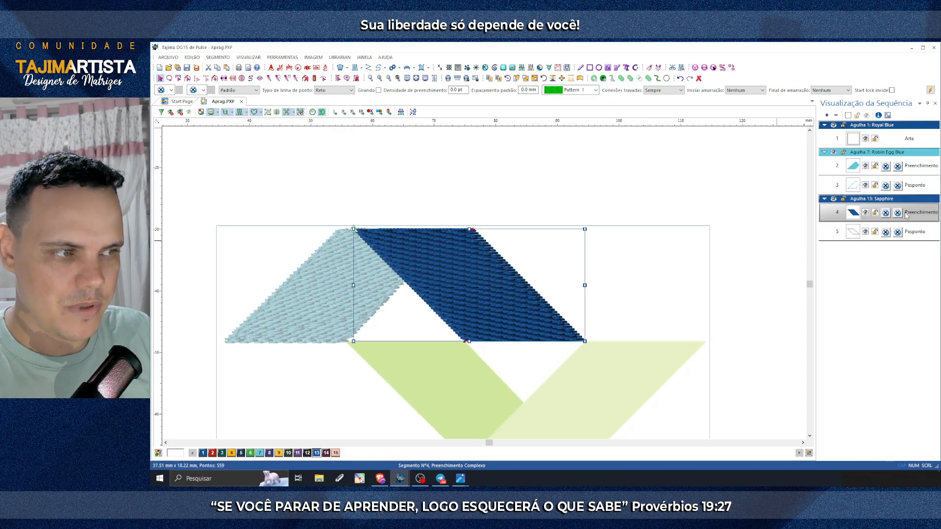
# Step: Set the dark-blue fill's pattern to Smooth and deselect it
pyautogui.click(596, 91)
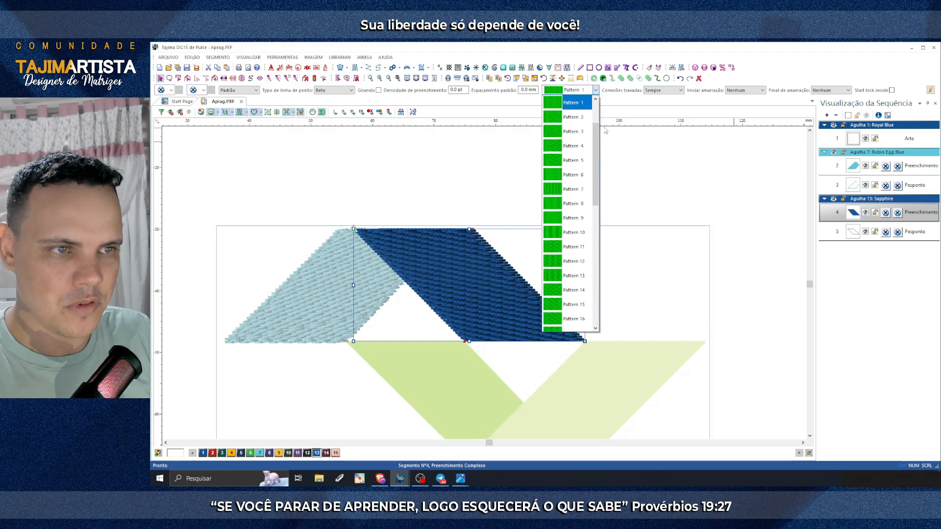
pyautogui.moveTo(595, 148); pyautogui.dragTo(595, 276)
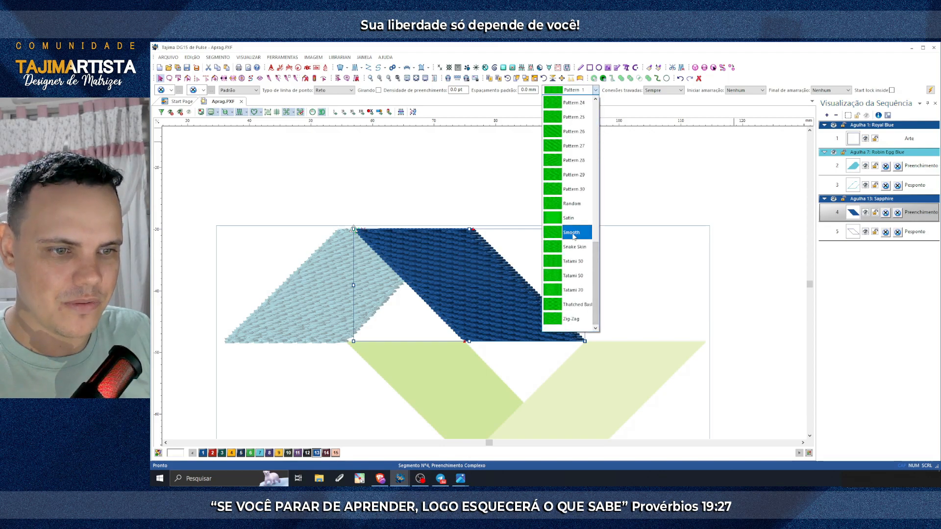
pyautogui.click(572, 233)
pyautogui.click(507, 191)
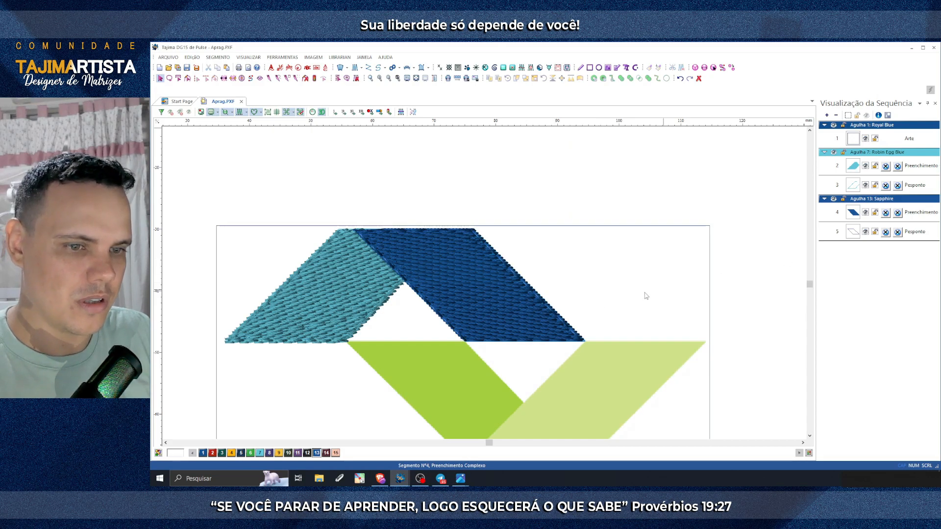
# Step: Move the light-blue fill's end point onto its start point where the shape meets the dark-blue edge, and deselect it
pyautogui.click(841, 170)
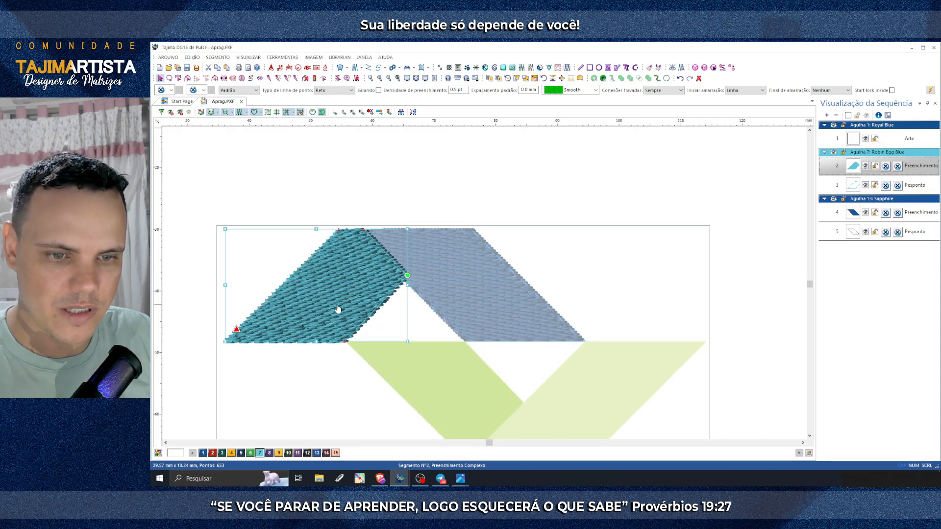
pyautogui.moveTo(237, 330); pyautogui.dragTo(408, 276)
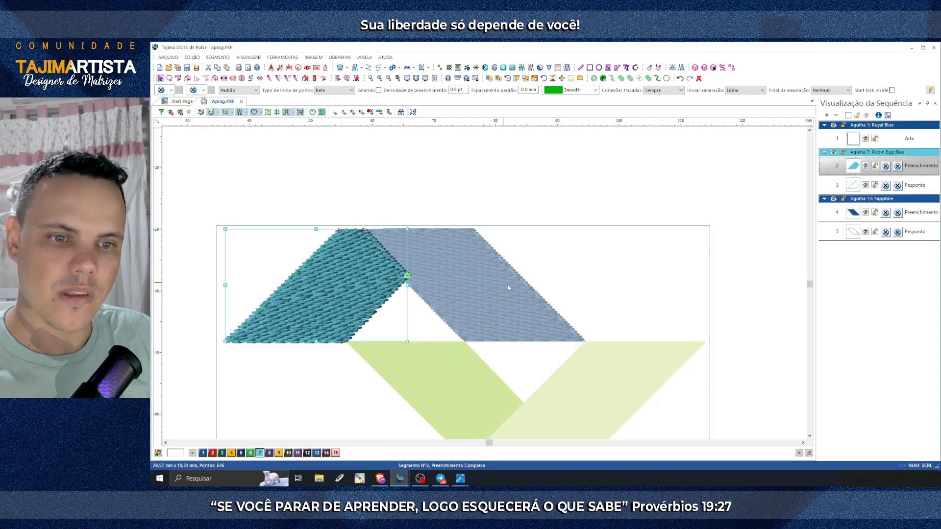
pyautogui.click(498, 201)
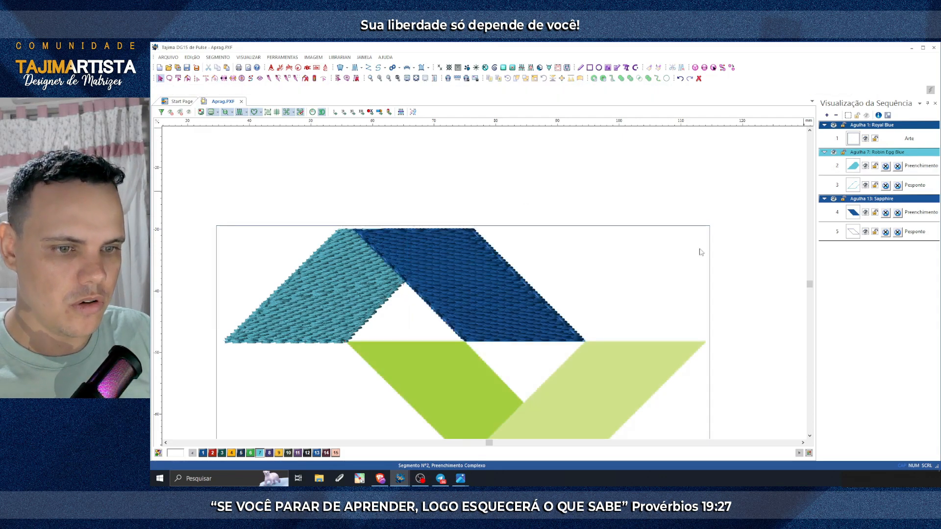
# Step: Examine the dark-blue fill's stitches and fill settings and compare the stitched shape with the rest of the logo
pyautogui.click(502, 310)
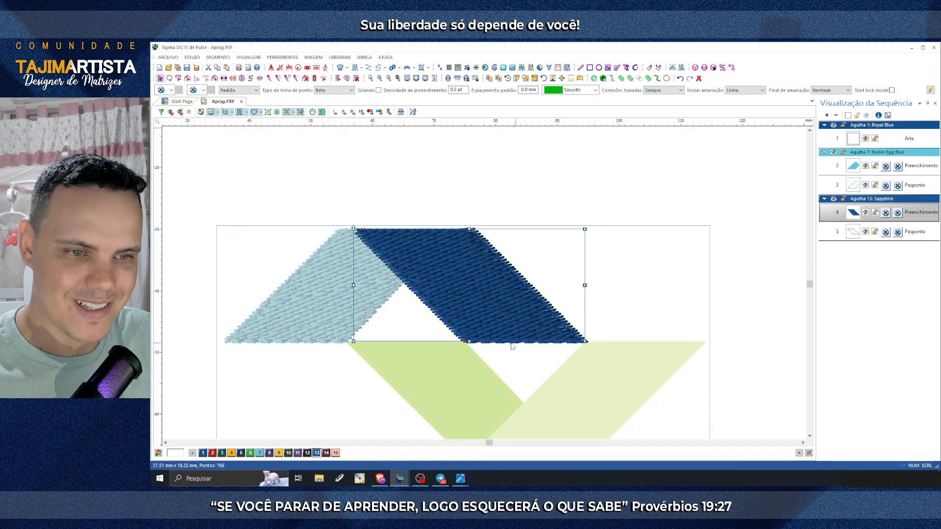
pyautogui.click(470, 183)
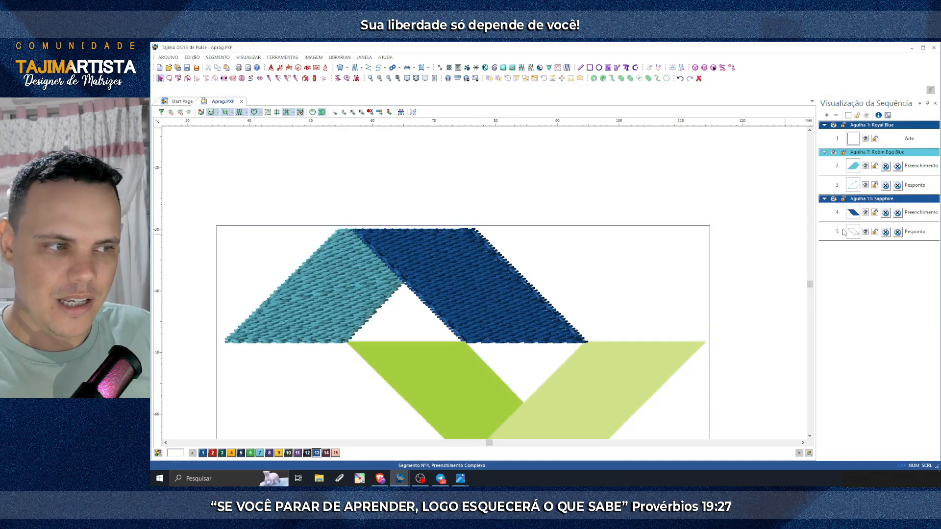
pyautogui.click(503, 288)
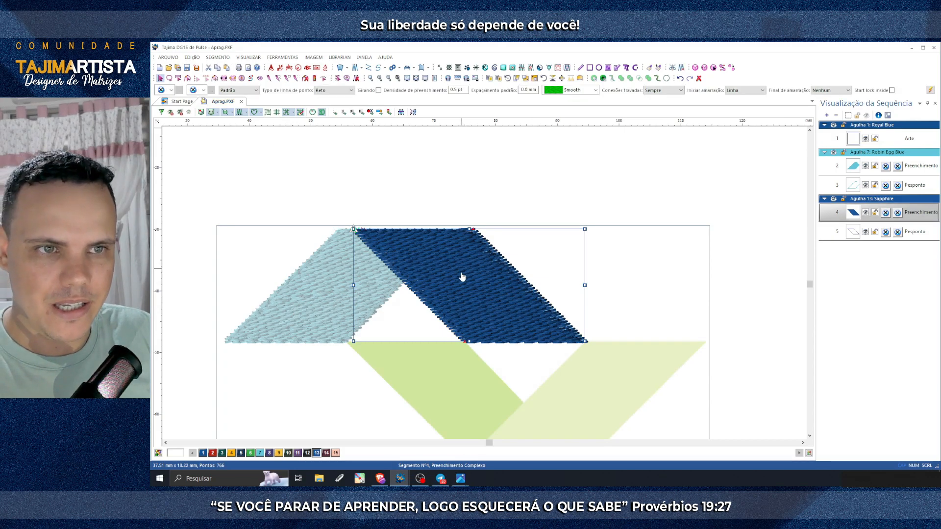
pyautogui.click(475, 189)
pyautogui.scroll(-1, 474, 186)
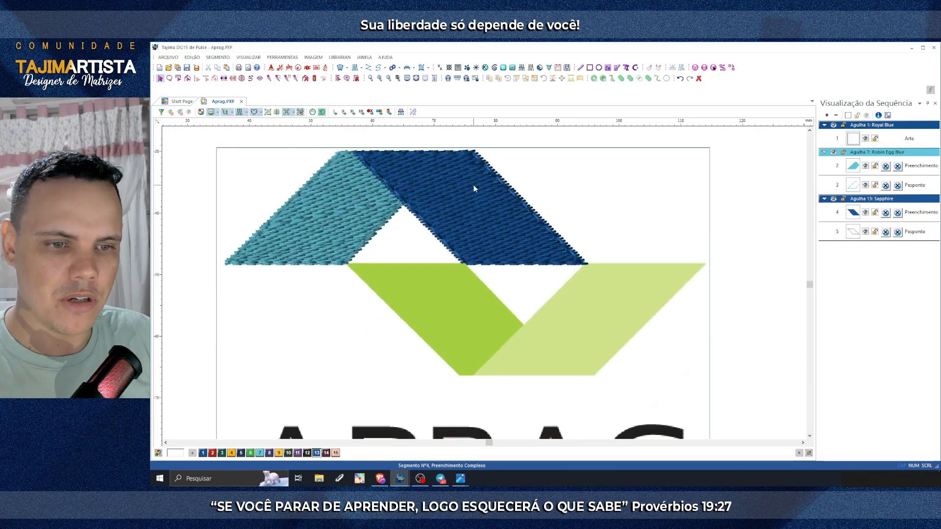
pyautogui.scroll(1, 471, 185)
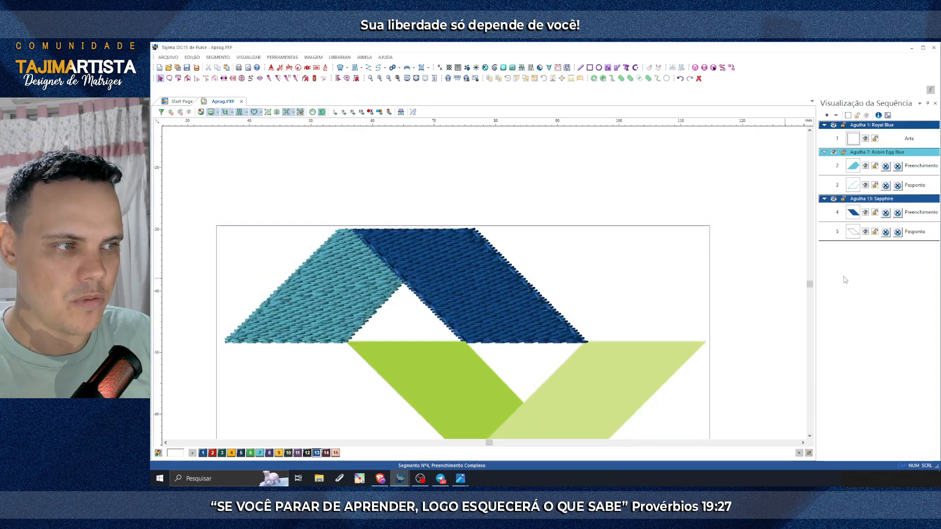
# Step: Compare the tie-in and stitch settings of the light-blue and dark-blue Pesponto segments
pyautogui.click(860, 191)
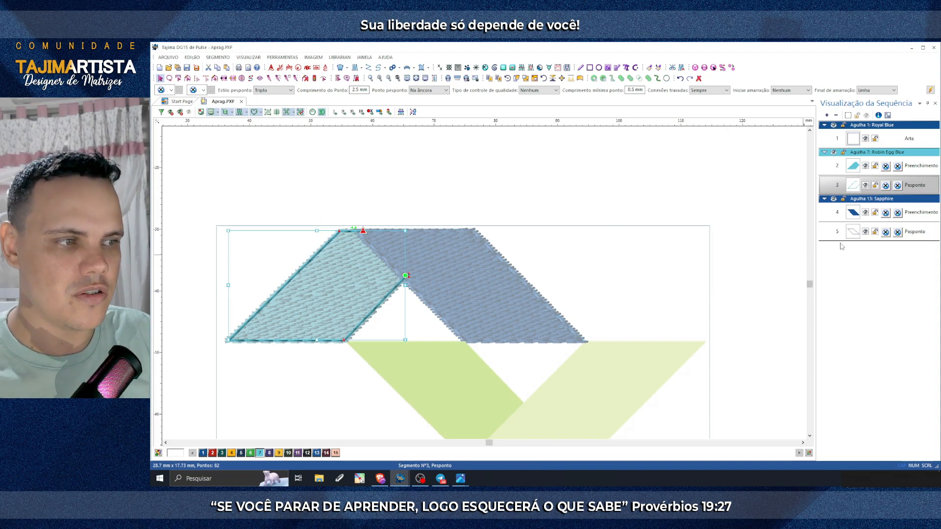
pyautogui.click(857, 233)
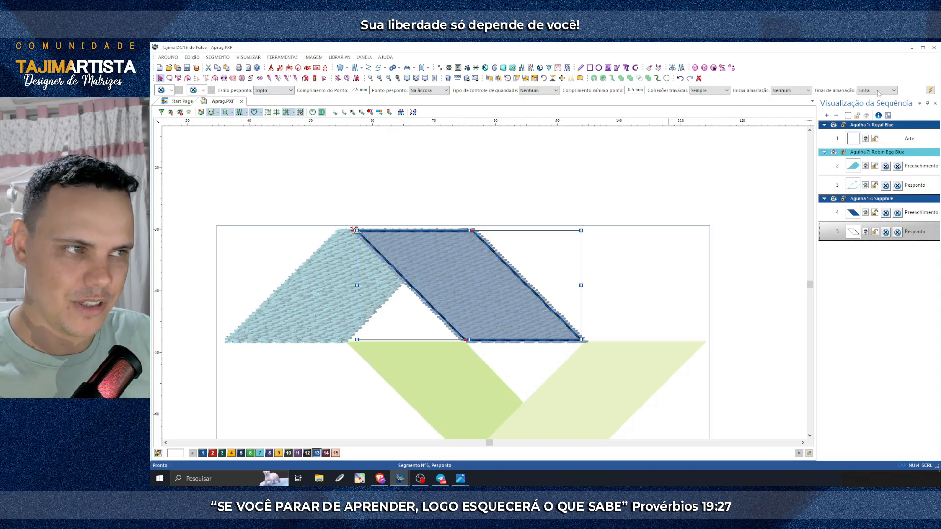
pyautogui.click(522, 182)
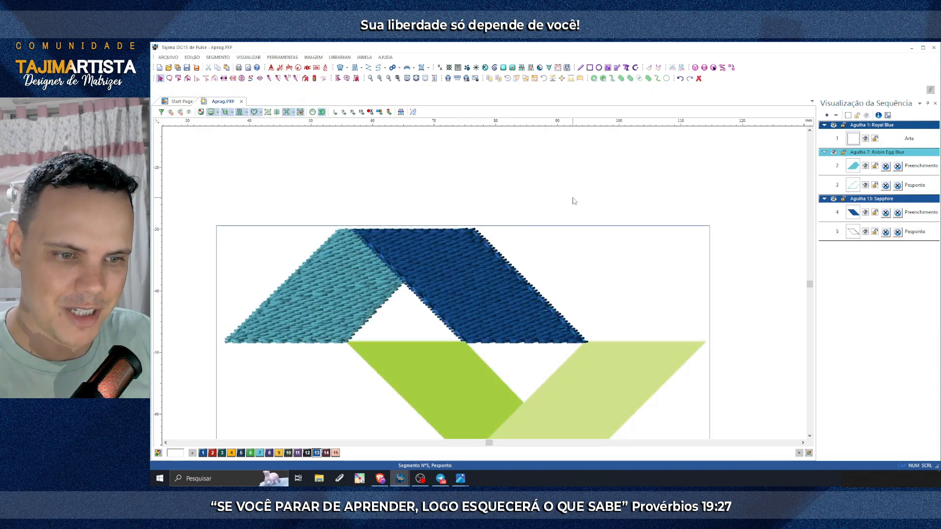
pyautogui.scroll(-3, 571, 215)
pyautogui.scroll(3, 583, 239)
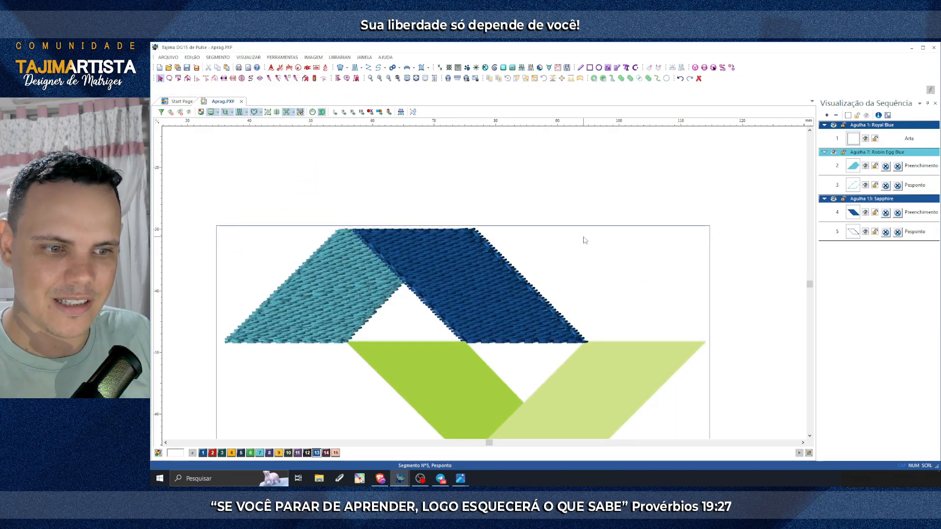
# Step: Hide and show the stitches again to compare the dark-blue shape's stitching with the underlying artwork edges
pyautogui.click(380, 79)
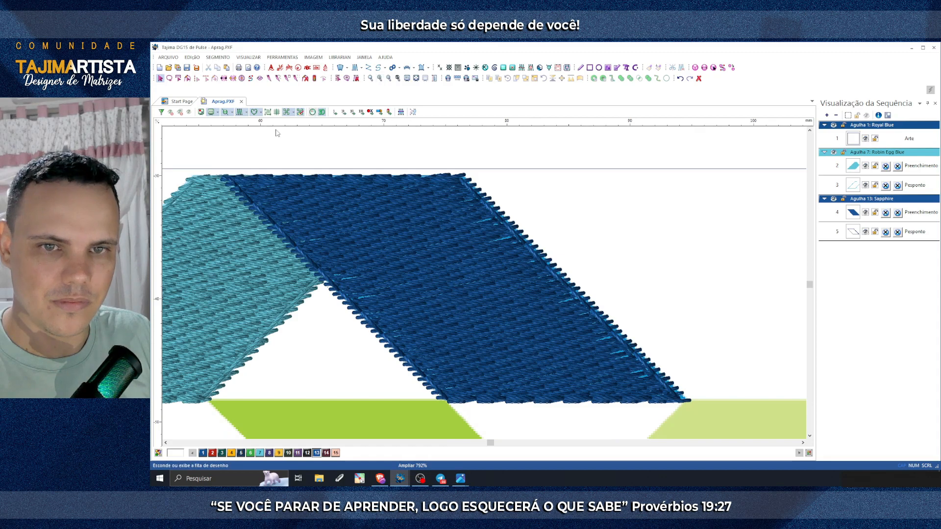
pyautogui.click(239, 112)
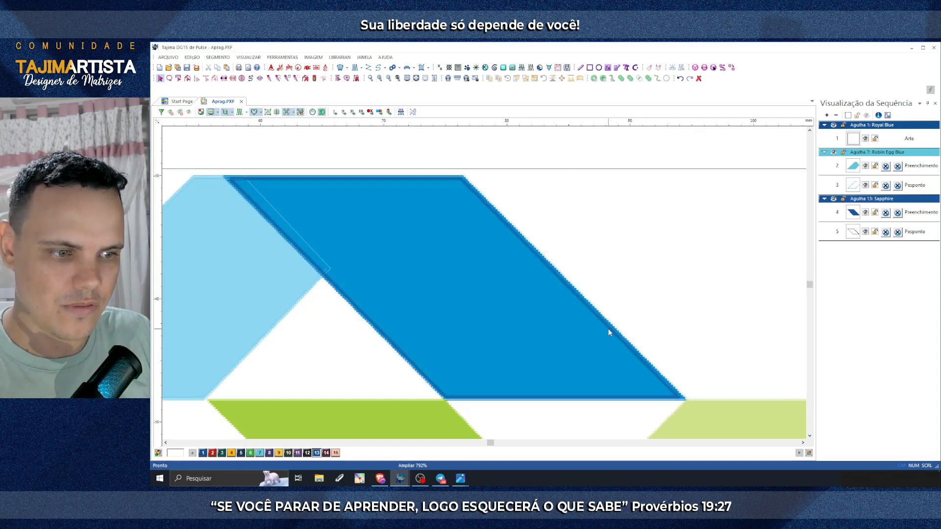
pyautogui.click(239, 113)
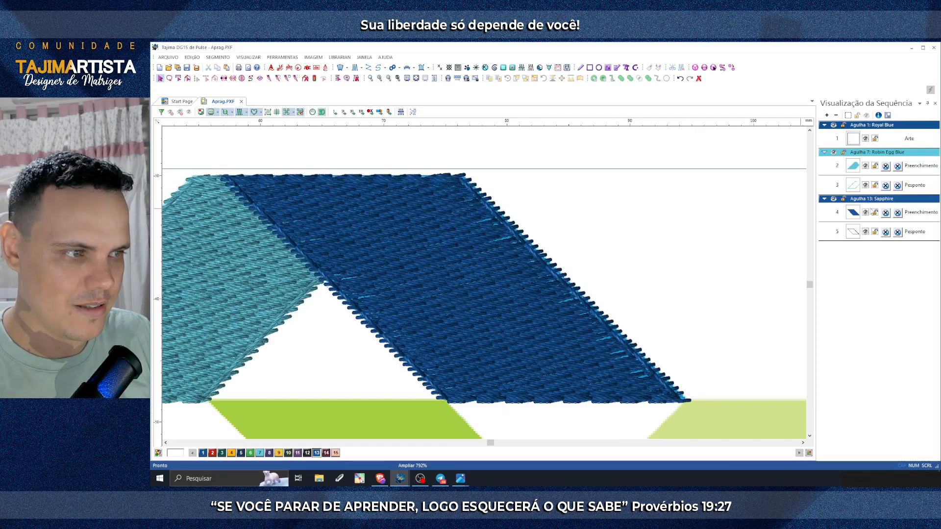
# Step: Turn off the 3D stitch view and lay the dark-blue fill's stitch-angle line along its bottom edge, from corner to corner
pyautogui.click(854, 217)
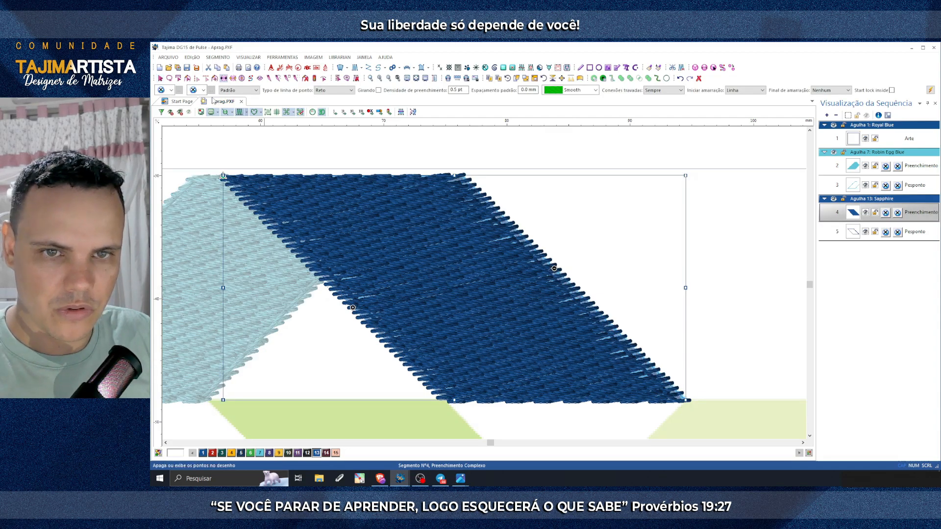
pyautogui.click(321, 113)
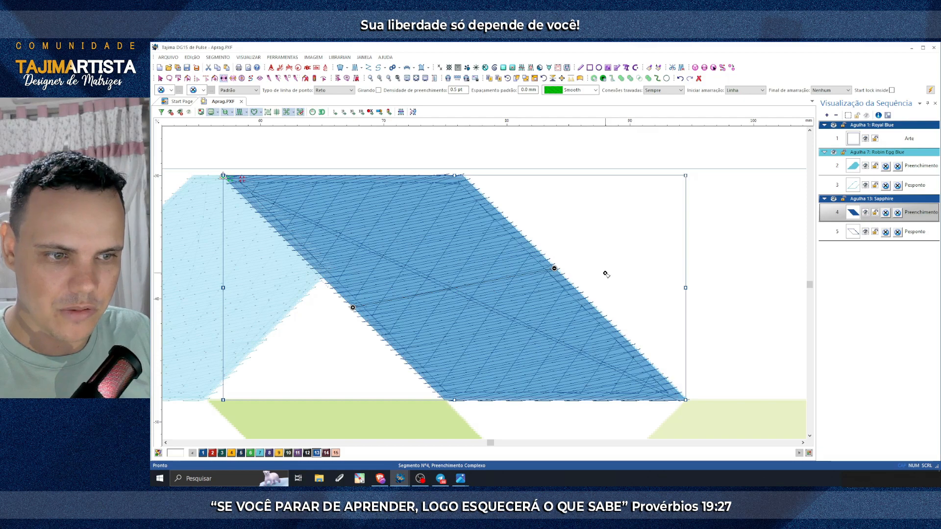
pyautogui.press('Tab')
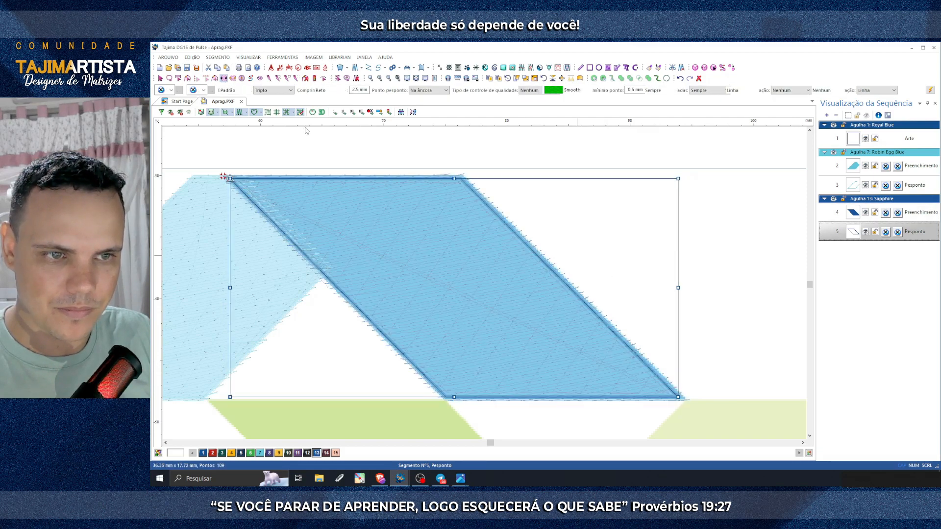
pyautogui.hotkey('shift', 'Tab')
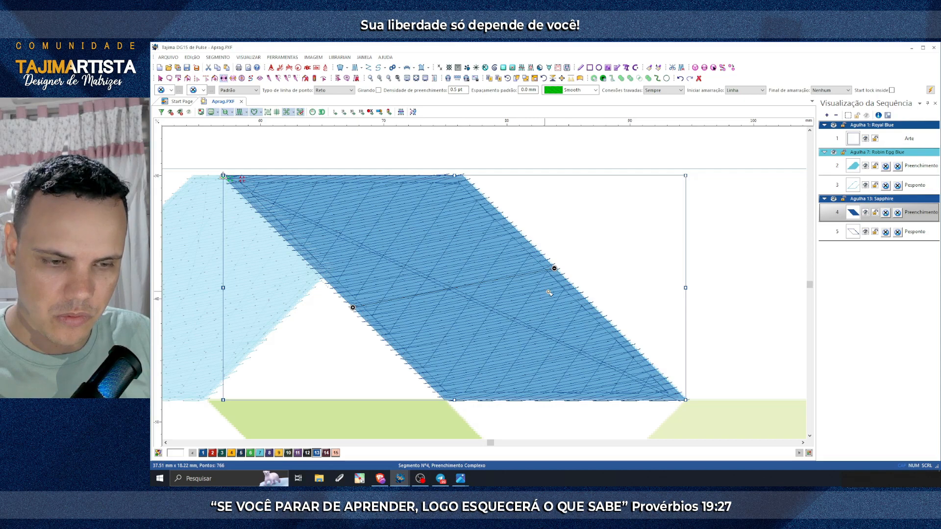
pyautogui.moveTo(554, 268); pyautogui.dragTo(686, 399)
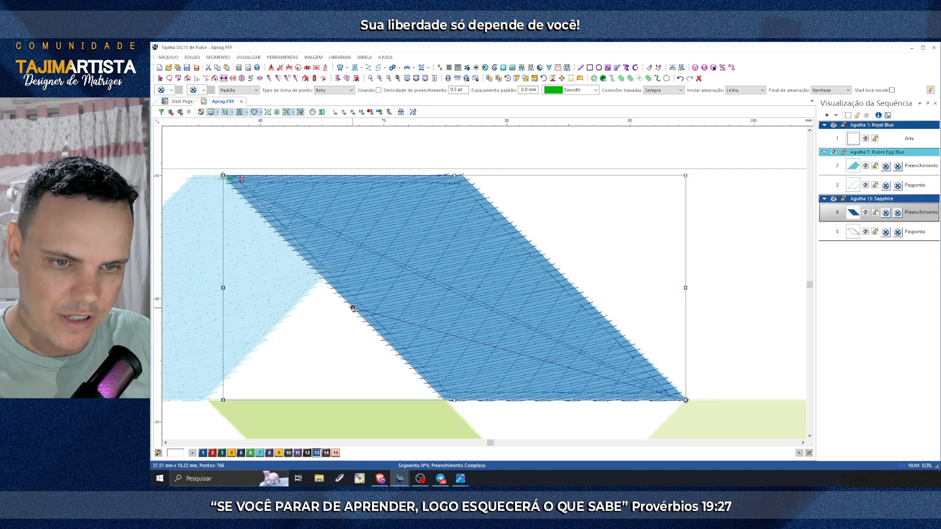
pyautogui.moveTo(353, 308); pyautogui.dragTo(450, 398)
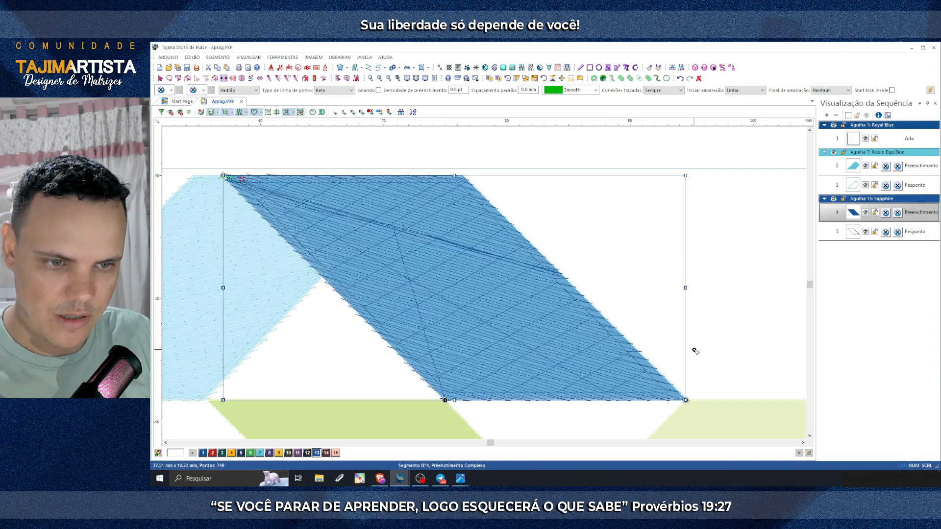
pyautogui.press('Escape')
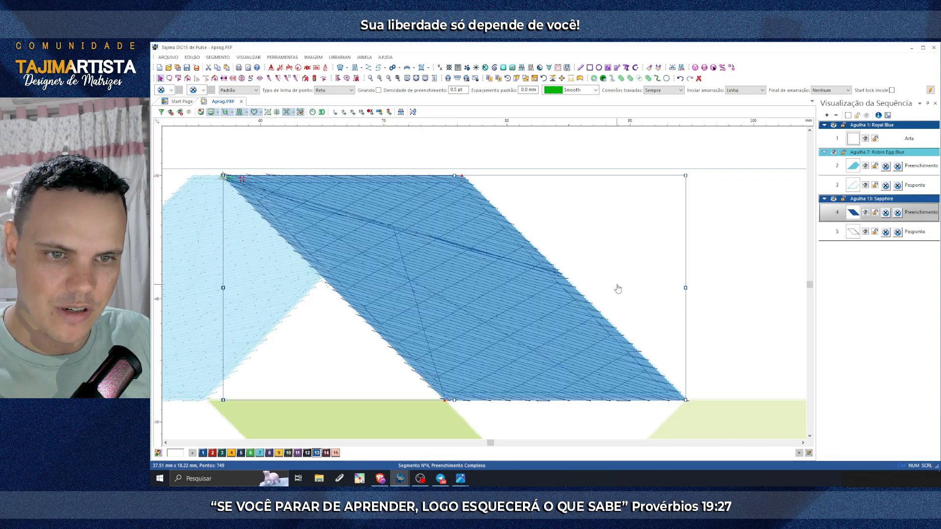
# Step: Restore the 3D stitch view and deselect the dark-blue fill
pyautogui.click(321, 112)
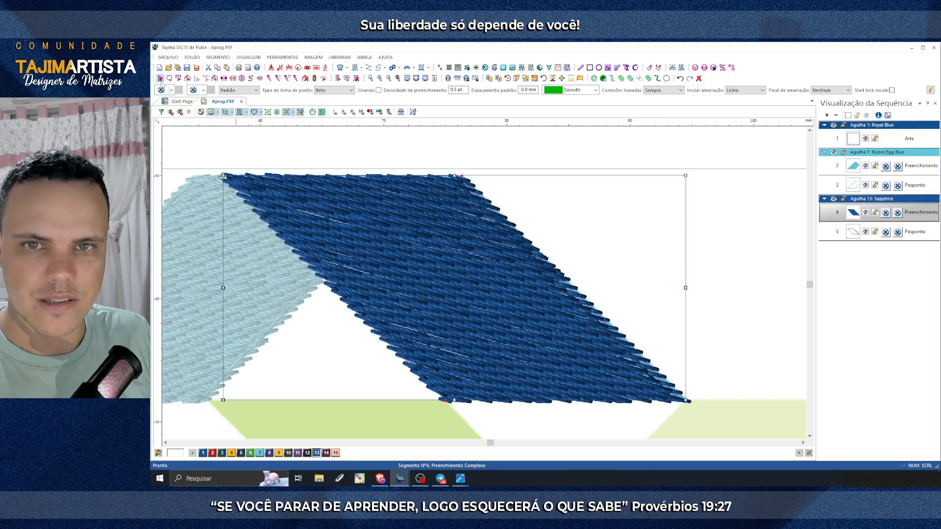
pyautogui.click(389, 79)
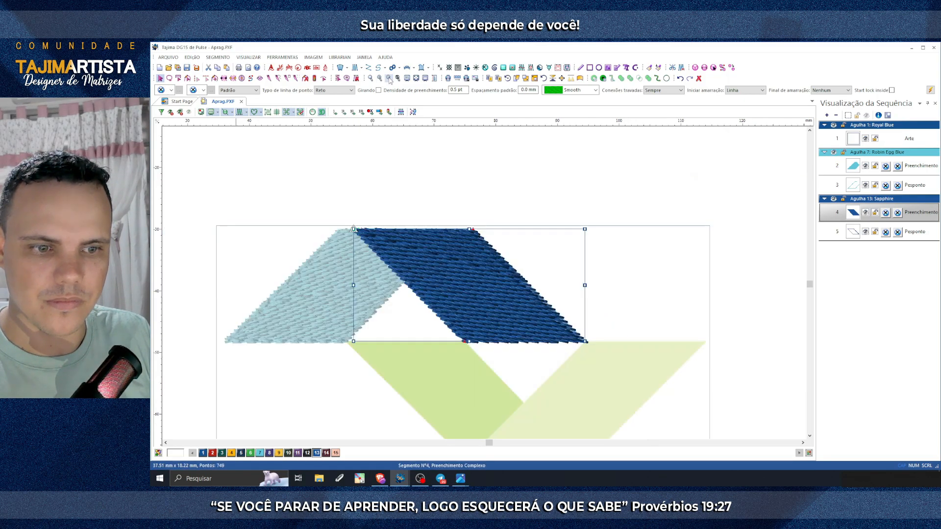
pyautogui.click(455, 181)
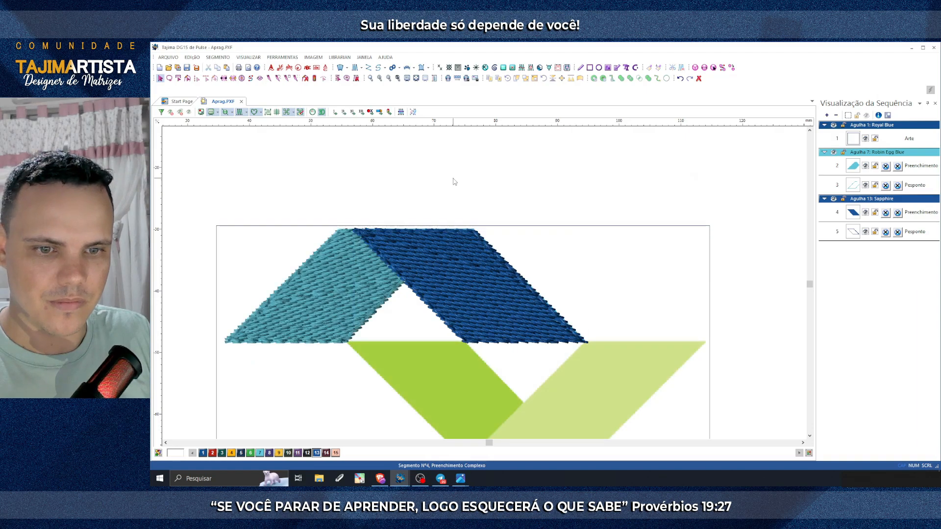
# Step: Check the light-blue fill's stitch-angle line and deselect the fill
pyautogui.click(853, 166)
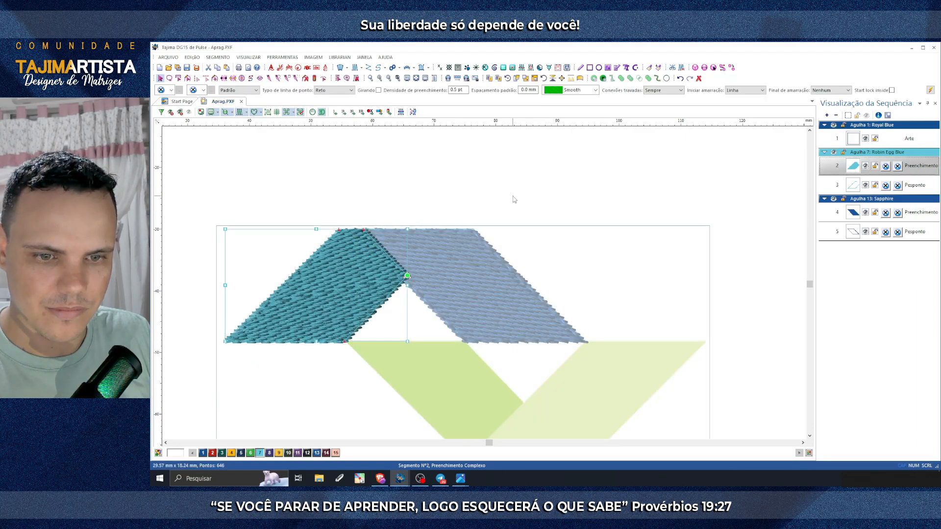
pyautogui.press('e')
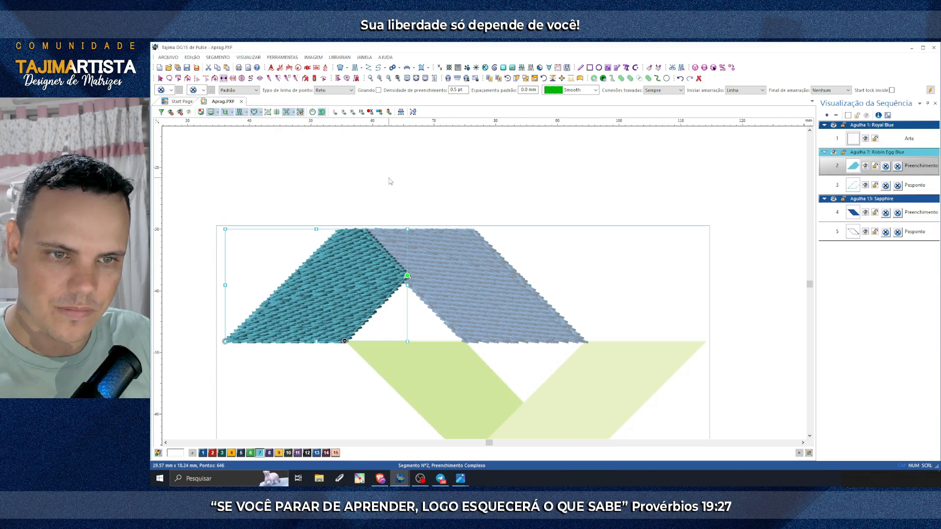
pyautogui.press('Escape')
pyautogui.scroll(-2, 573, 258)
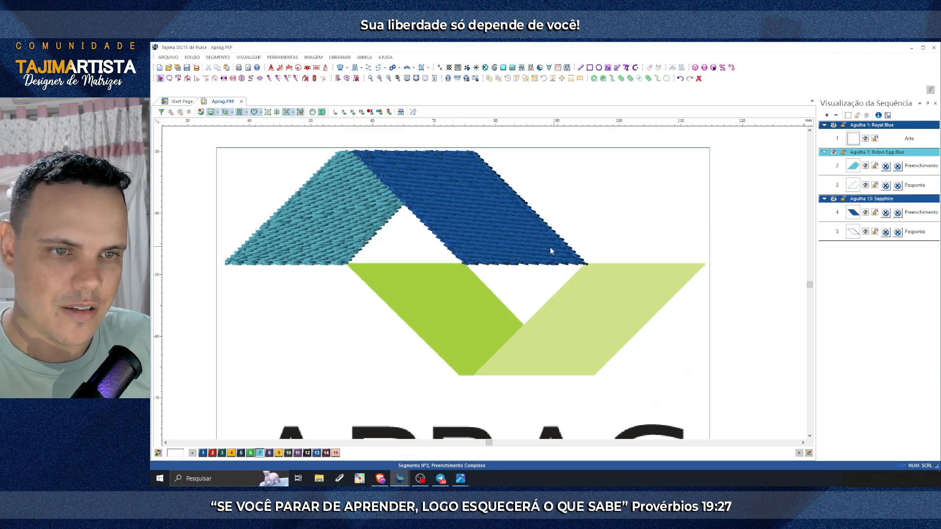
# Step: Hide the stitches, identify the dark-blue segments' needle and open the colour selection for its Sapphire thread
pyautogui.click(240, 113)
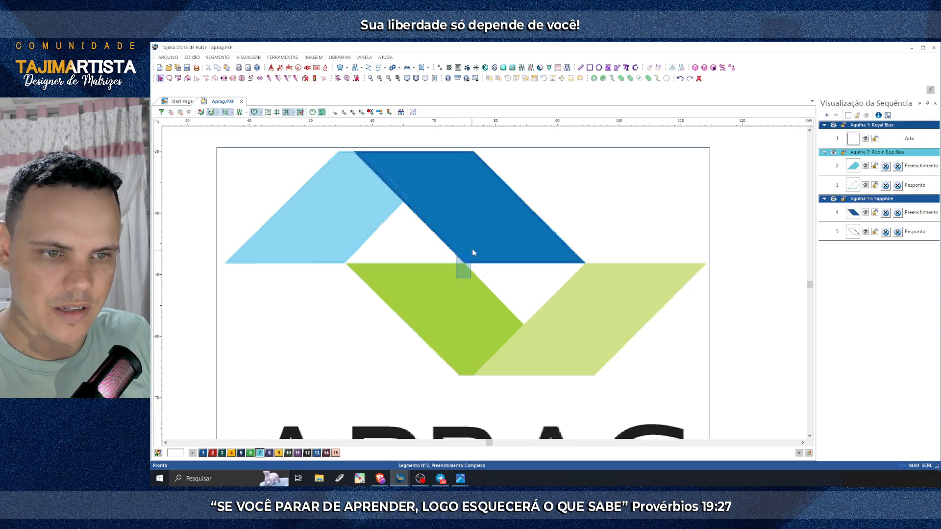
pyautogui.click(874, 201)
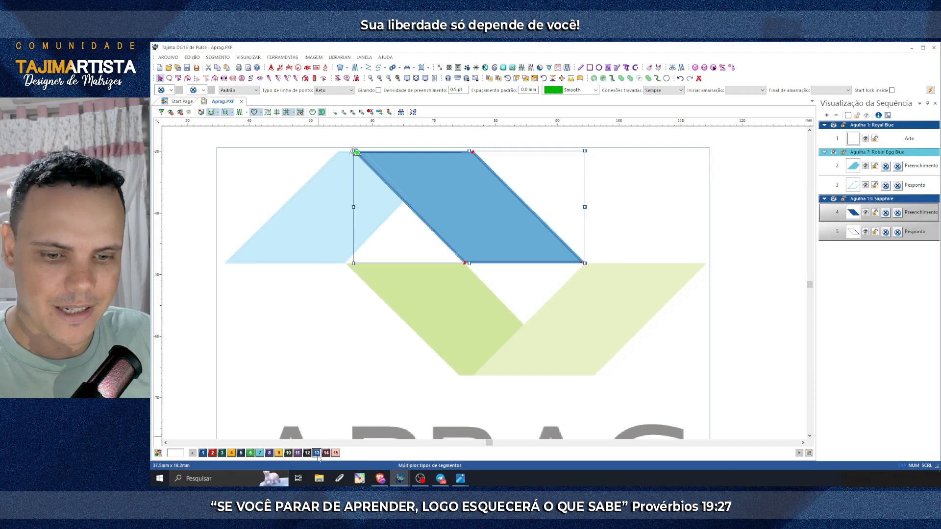
pyautogui.click(410, 356)
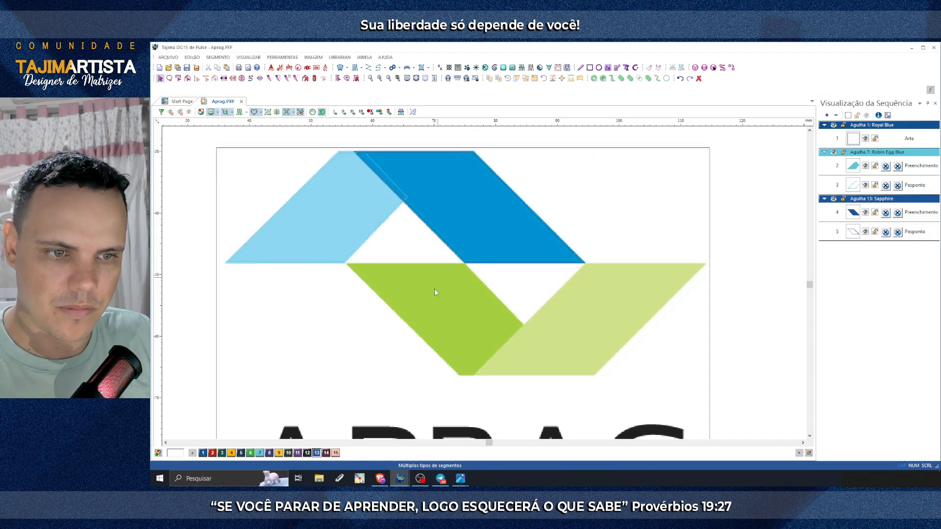
pyautogui.rightClick(317, 453)
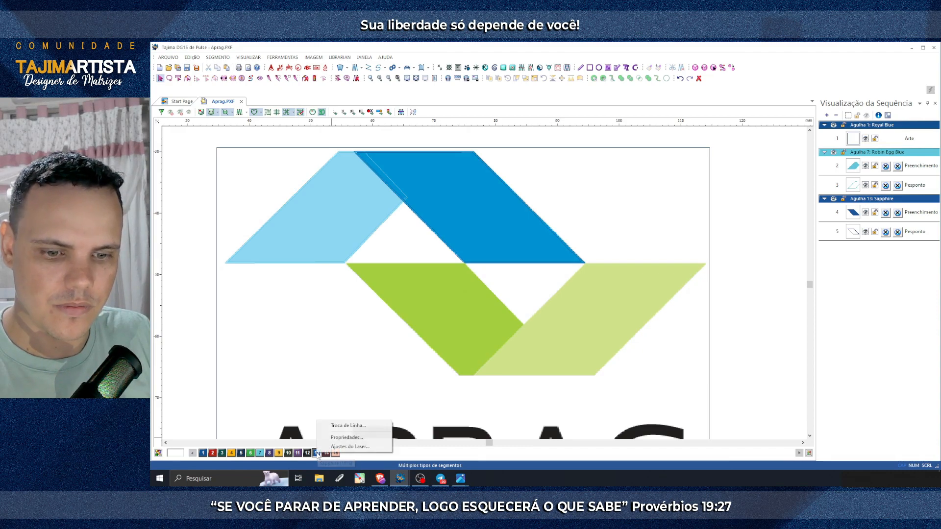
pyautogui.click(339, 438)
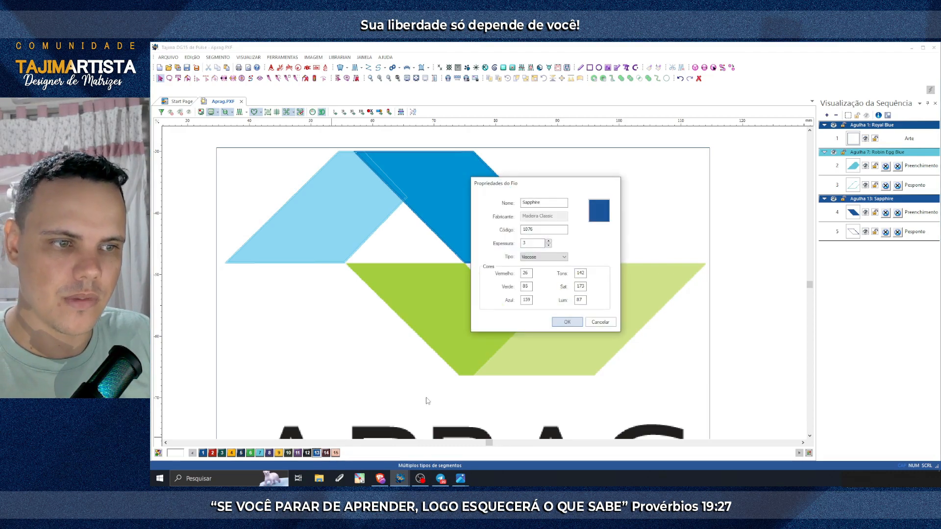
pyautogui.moveTo(528, 184); pyautogui.dragTo(641, 169)
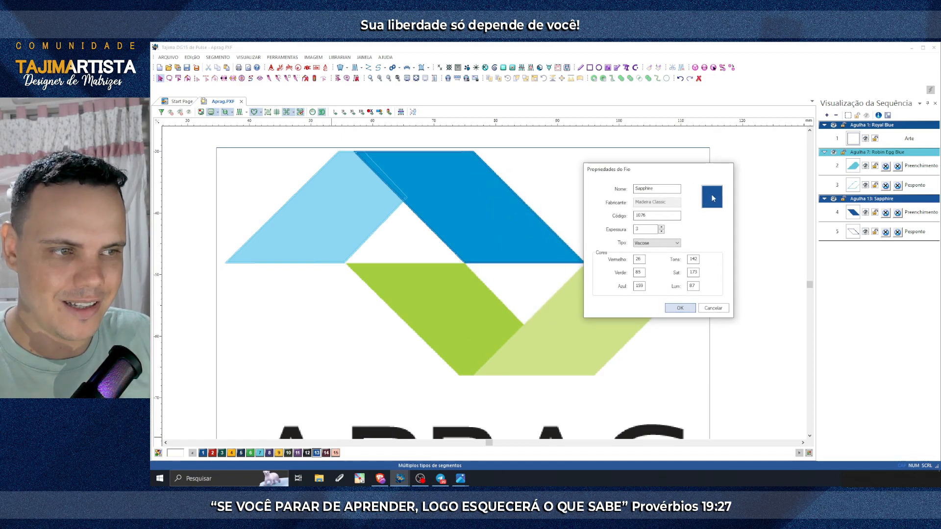
pyautogui.click(712, 196)
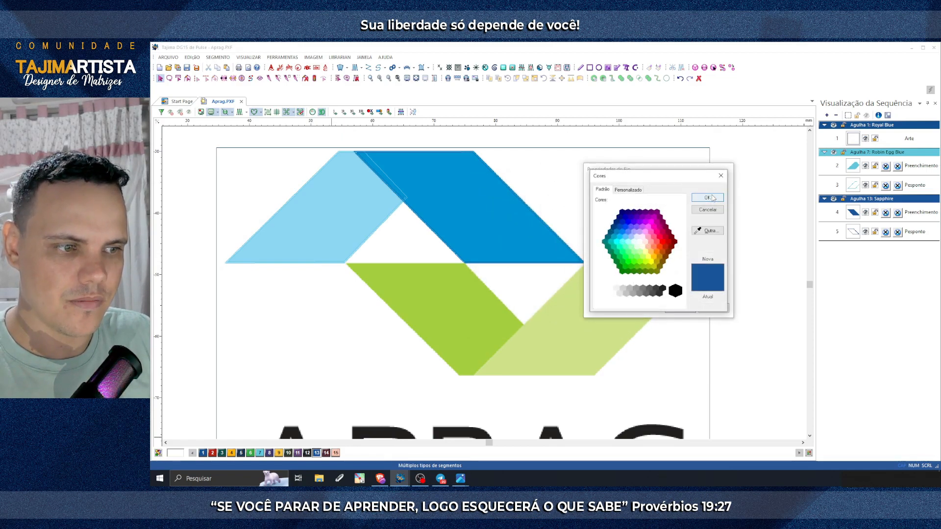
# Step: Recolour the Sapphire thread on needle 13 by sampling the artwork's dark blue shape, and preview the blue stitches
pyautogui.click(706, 231)
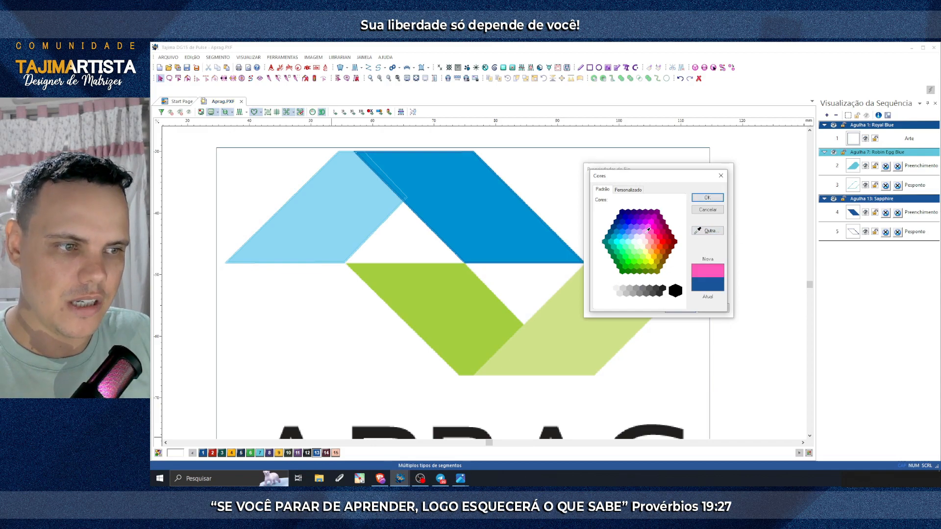
pyautogui.click(480, 207)
pyautogui.click(702, 198)
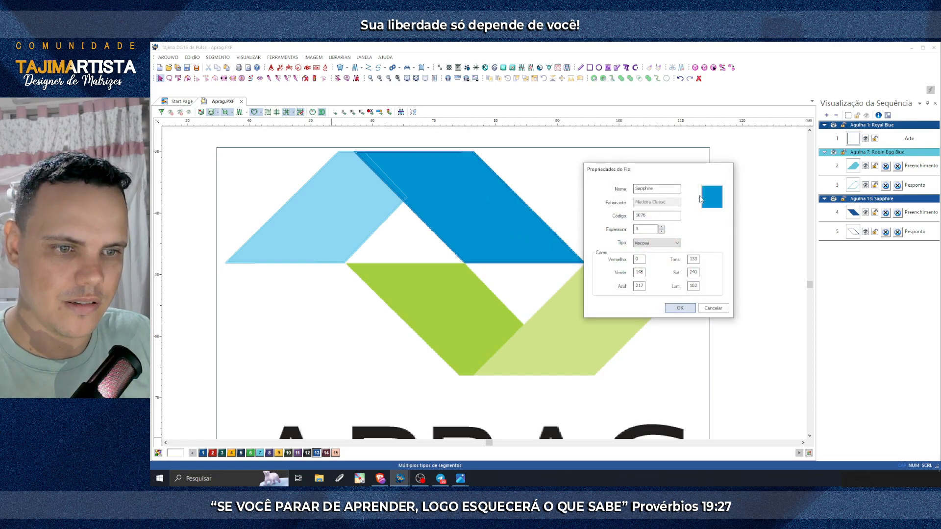
pyautogui.click(680, 307)
pyautogui.click(239, 112)
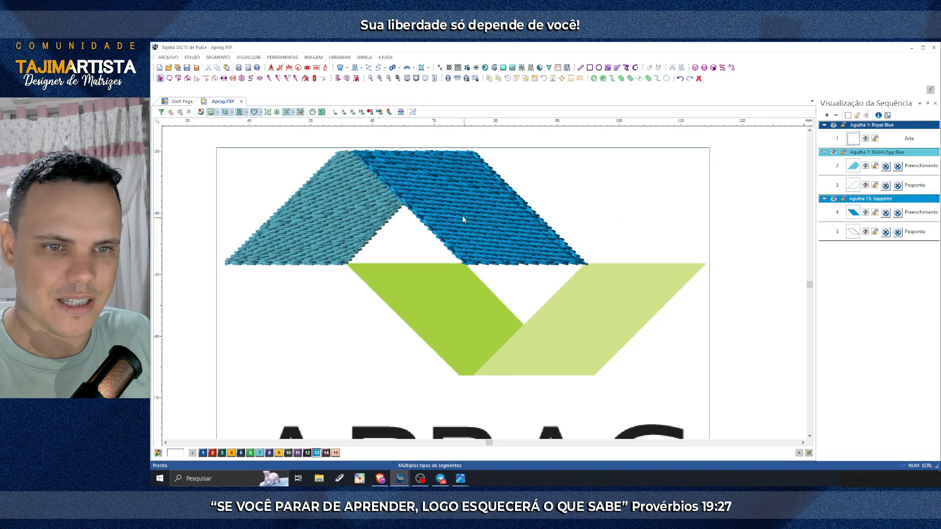
pyautogui.click(239, 112)
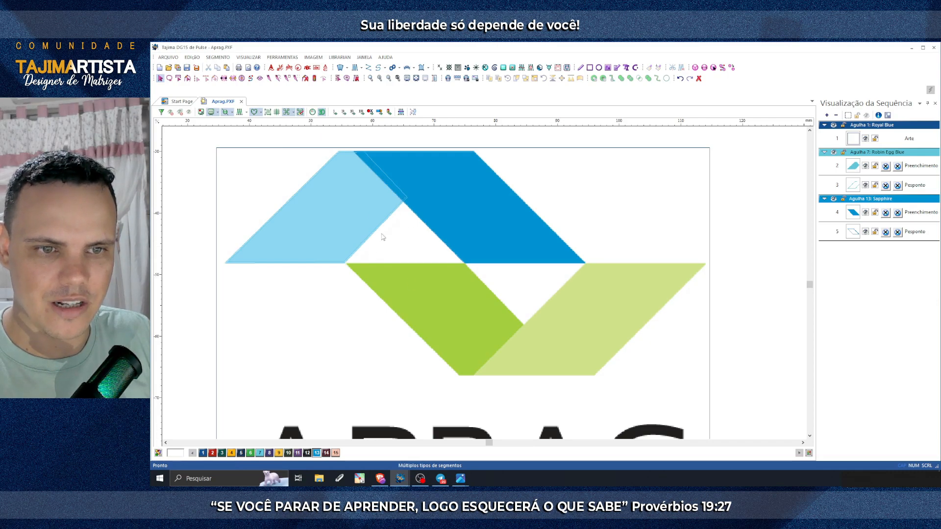
# Step: Start the complex fill tool for digitizing the dark green band of the logo
pyautogui.click(380, 79)
pyautogui.scroll(-1, 300, 204)
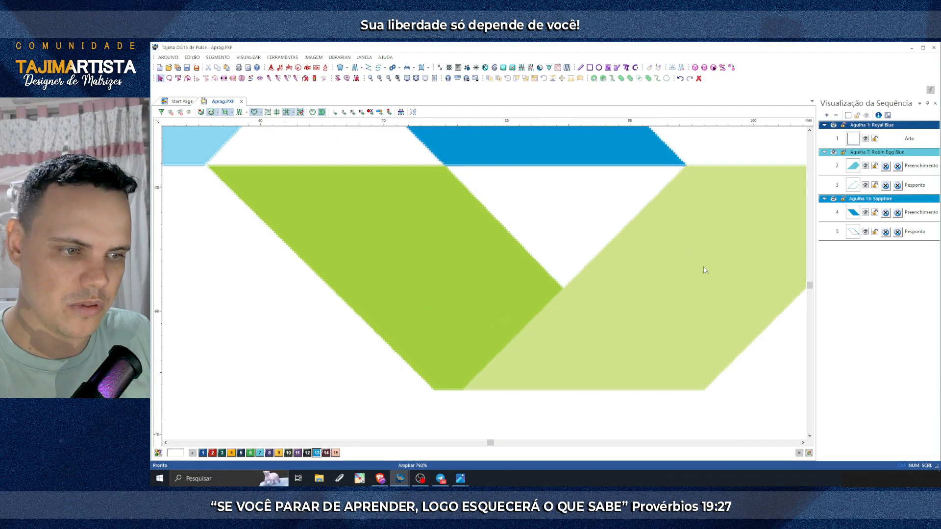
pyautogui.press('Left')
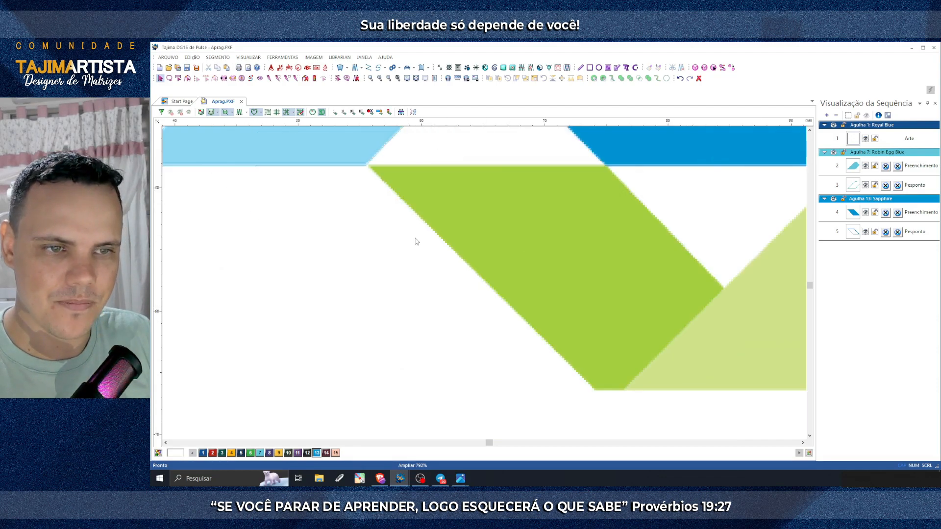
pyautogui.press('Up')
pyautogui.press('Down')
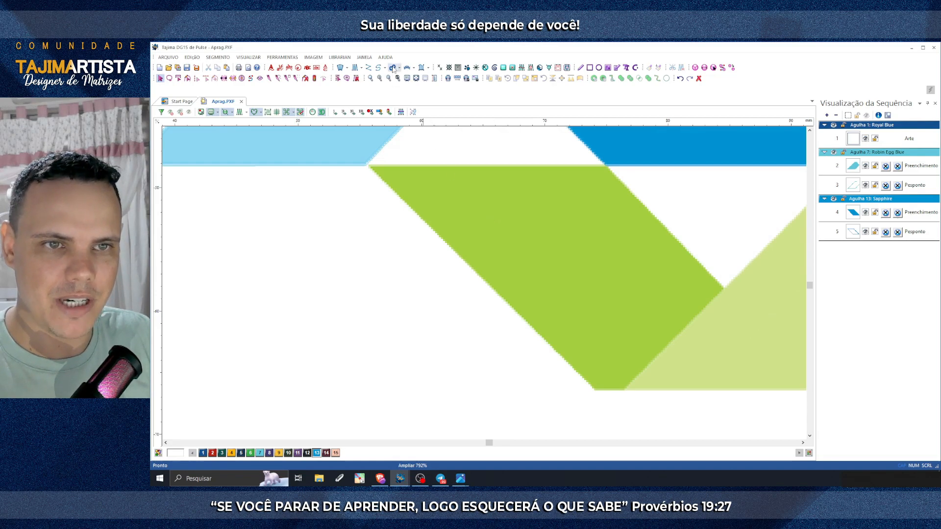
pyautogui.click(393, 68)
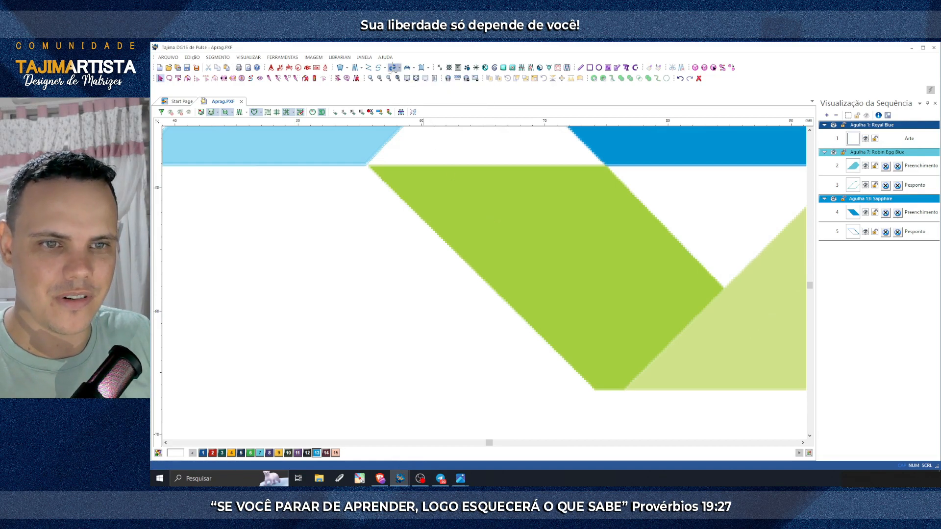
pyautogui.click(367, 165)
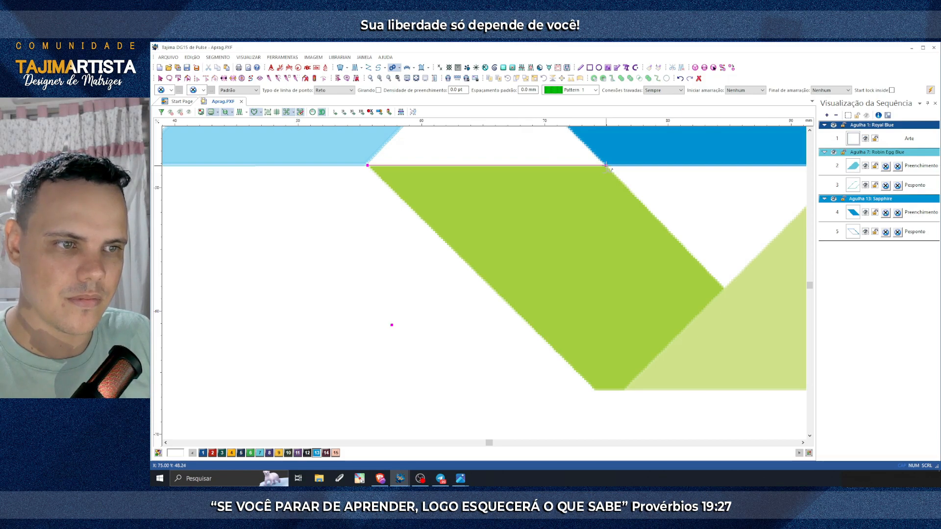
pyautogui.click(606, 166)
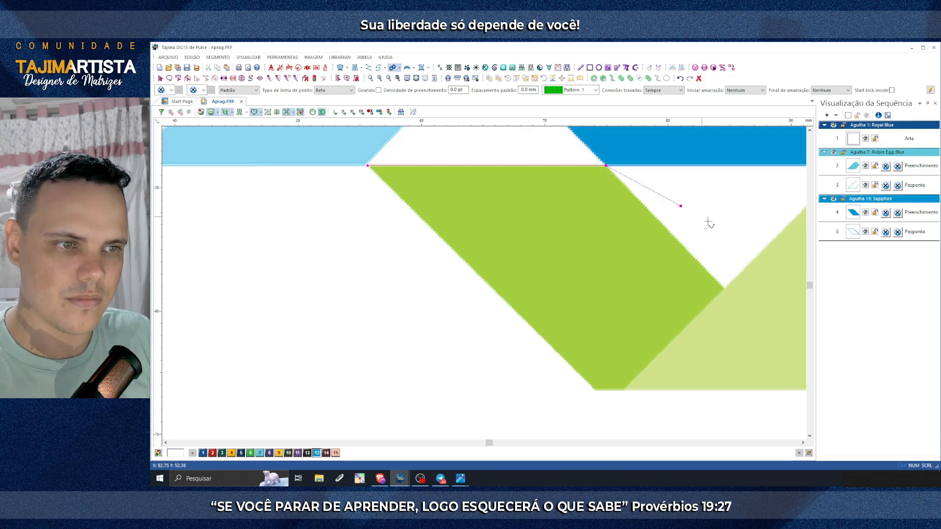
pyautogui.click(724, 289)
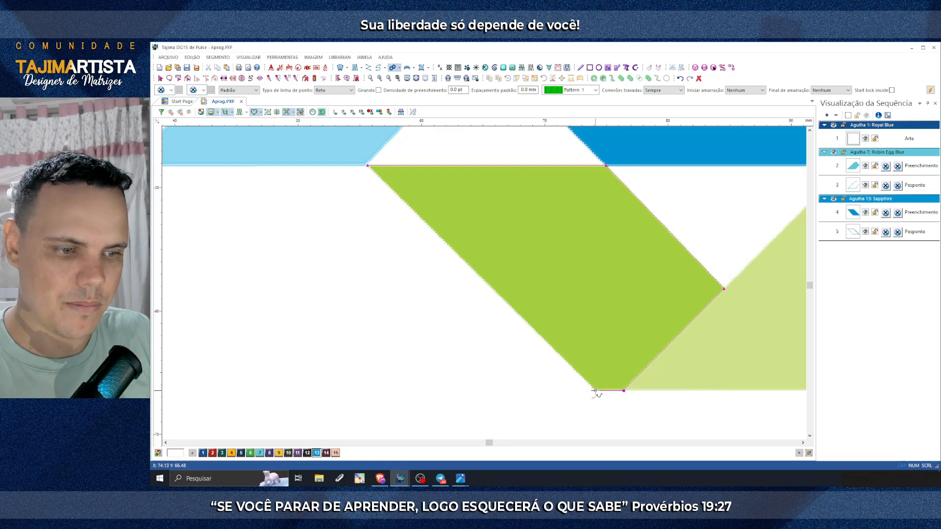
pyautogui.press('BackSpace')
pyautogui.press('BackSpace')
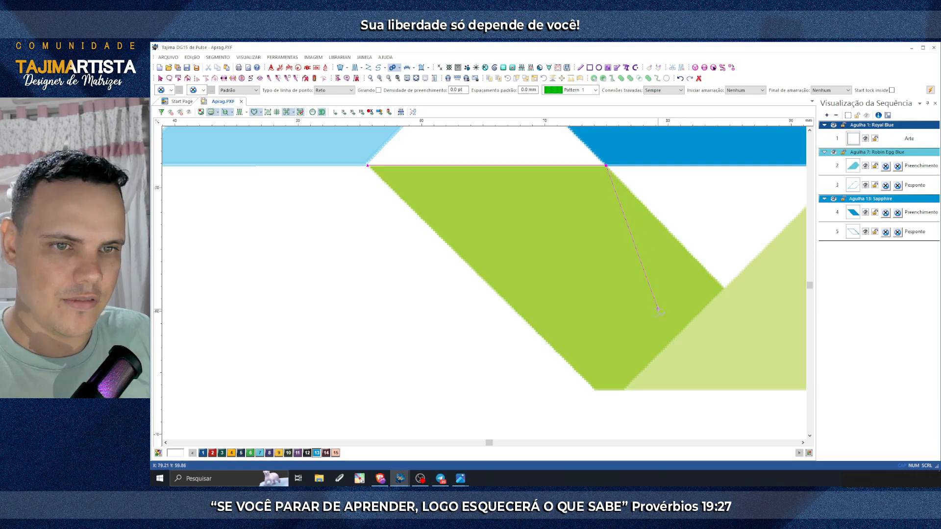
pyautogui.press('BackSpace')
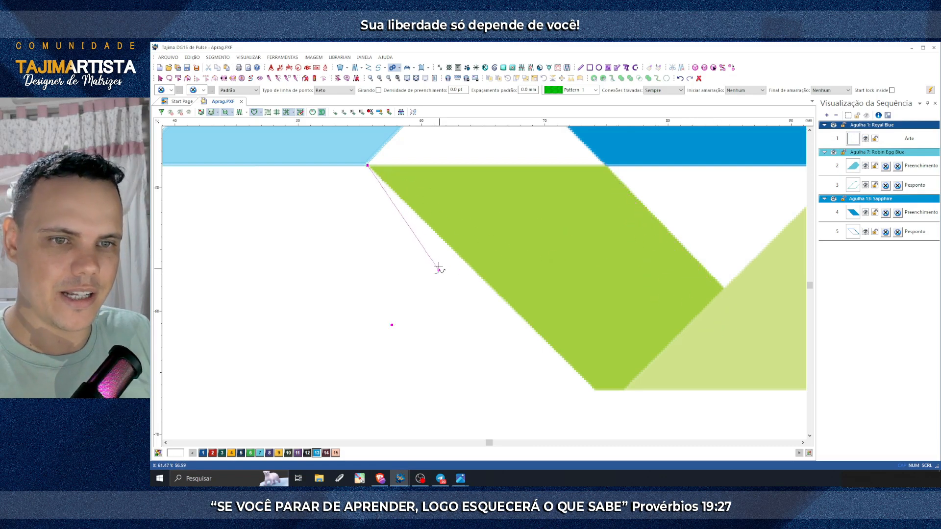
# Step: Outline the dark green band as a closed complex fill, extending its slanted lower-right edge slightly over the light green shape
pyautogui.click(367, 166)
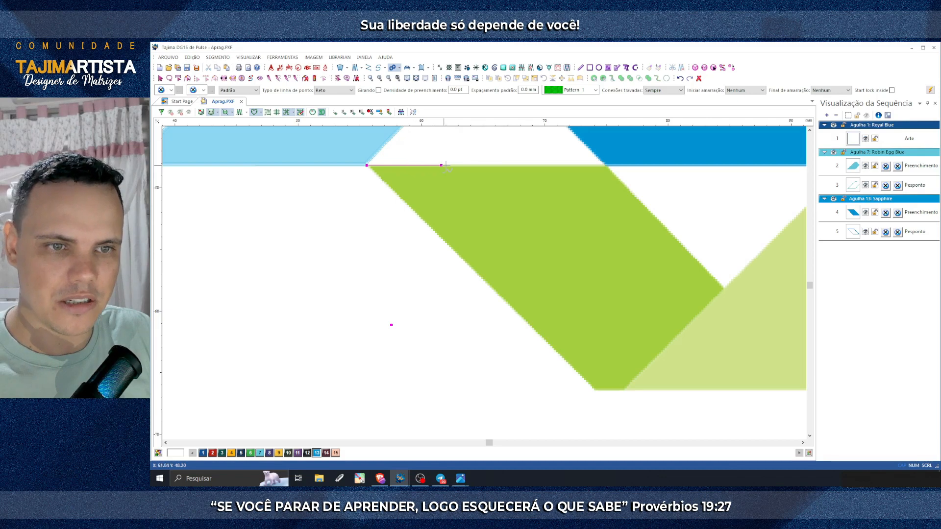
pyautogui.click(611, 169)
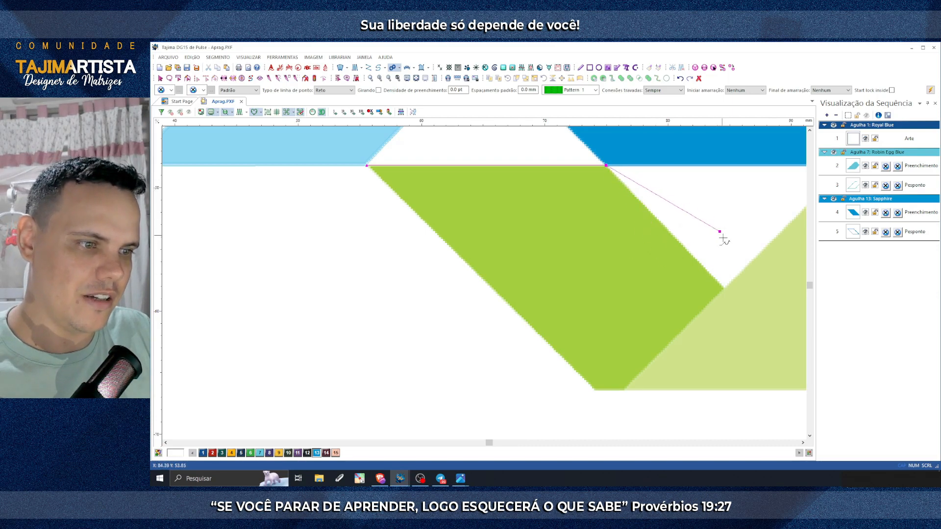
pyautogui.click(731, 295)
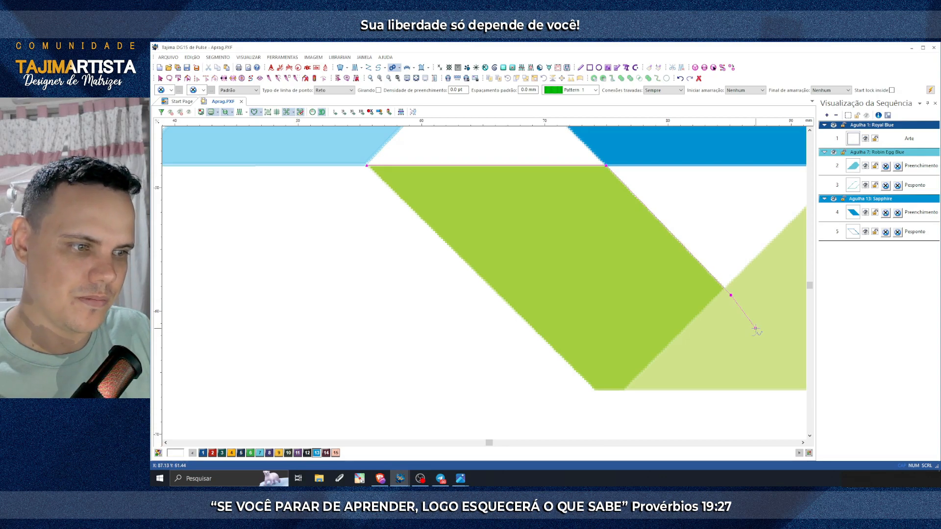
pyautogui.click(637, 390)
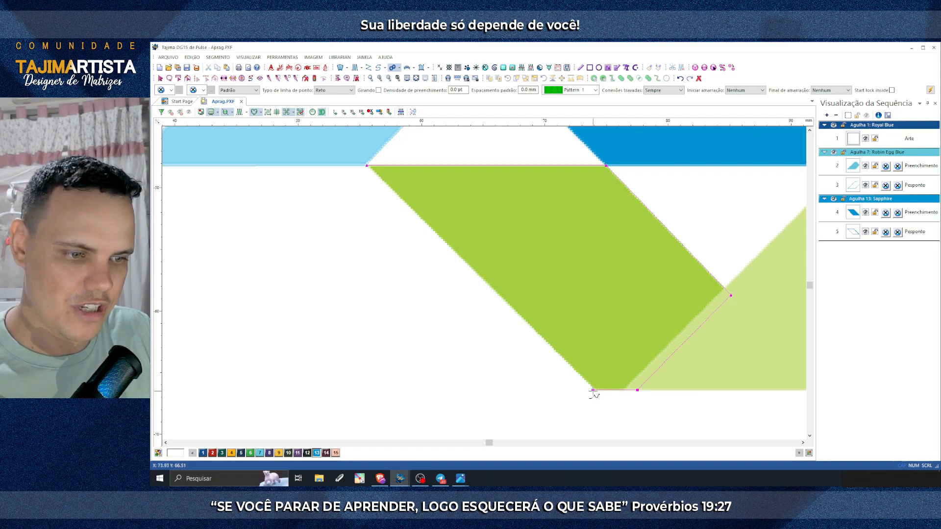
pyautogui.click(594, 391)
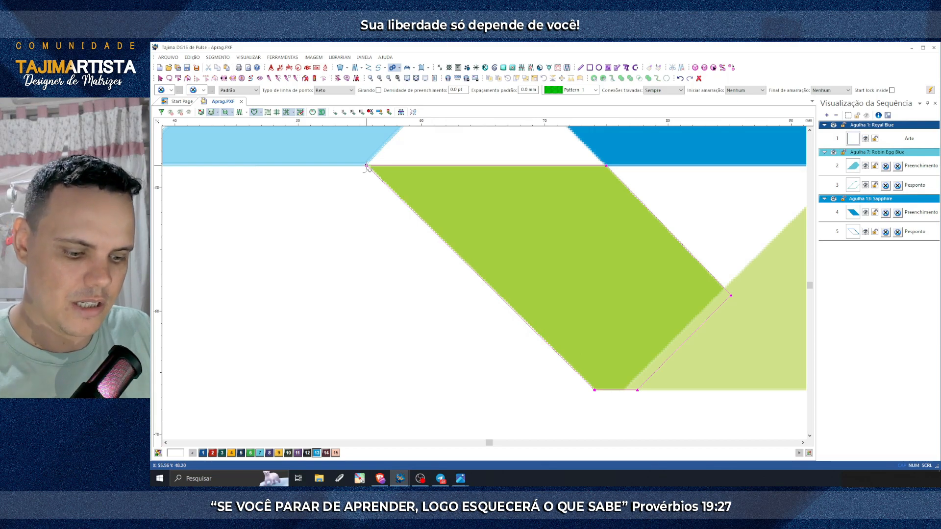
pyautogui.click(367, 166)
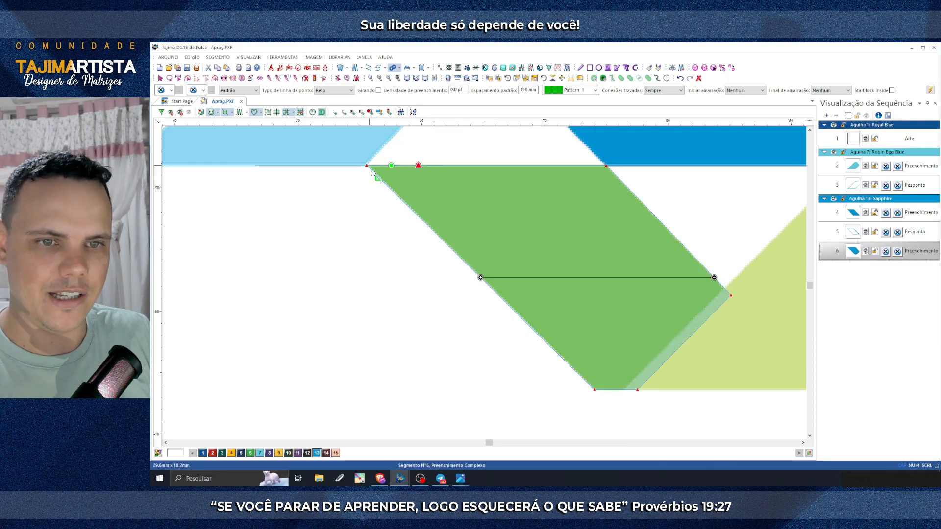
# Step: Place both the start and stop points of the green fill at its right corner beside the light green shape
pyautogui.hscroll(1, 678, 298)
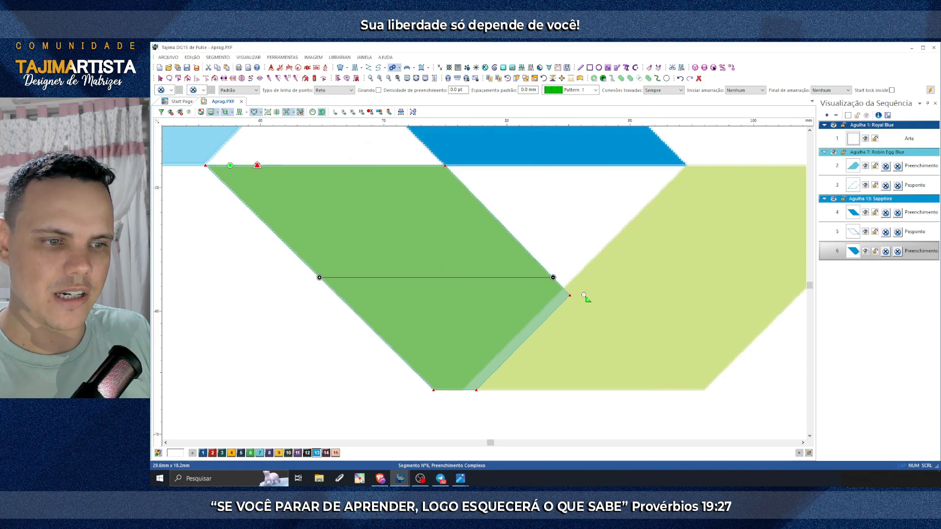
pyautogui.click(599, 297)
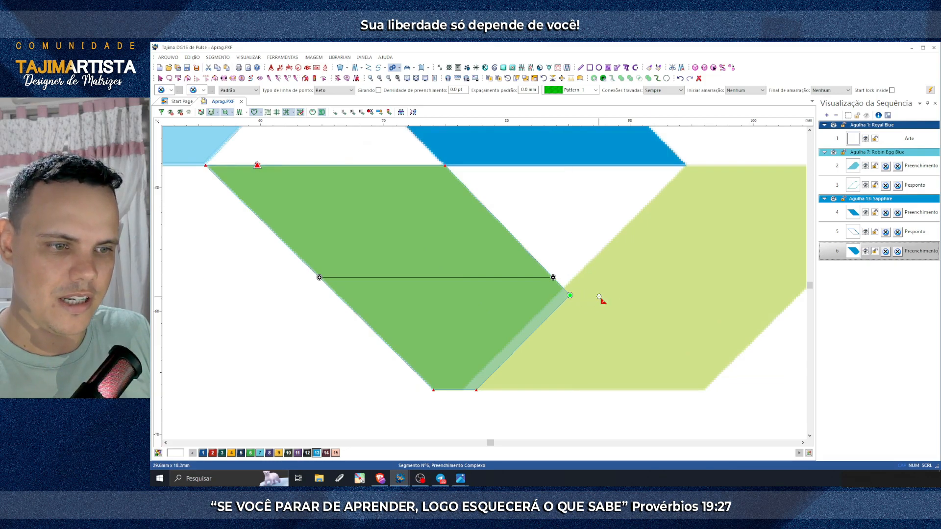
pyautogui.click(597, 297)
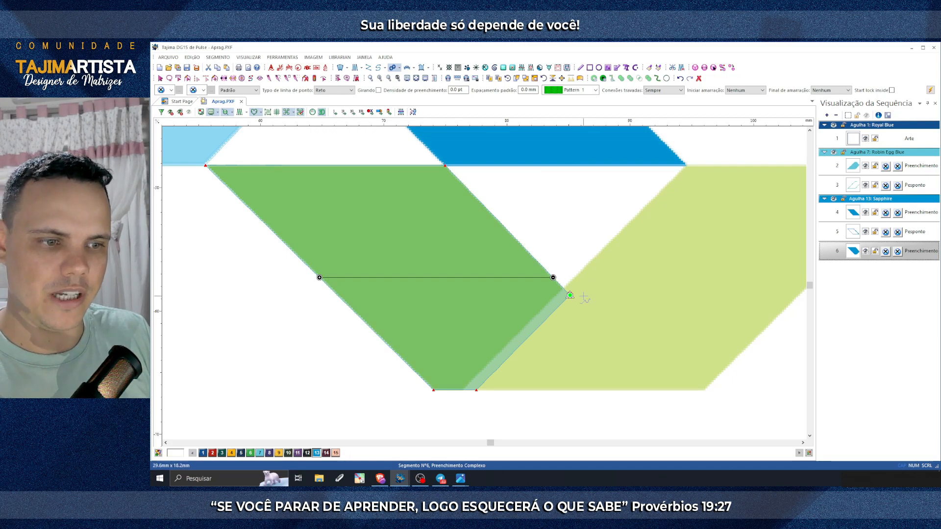
# Step: Align the green fill's stitch direction line with its upper edge, with one end at each upper corner
pyautogui.hscroll(-3, 556, 263)
pyautogui.scroll(2, 568, 255)
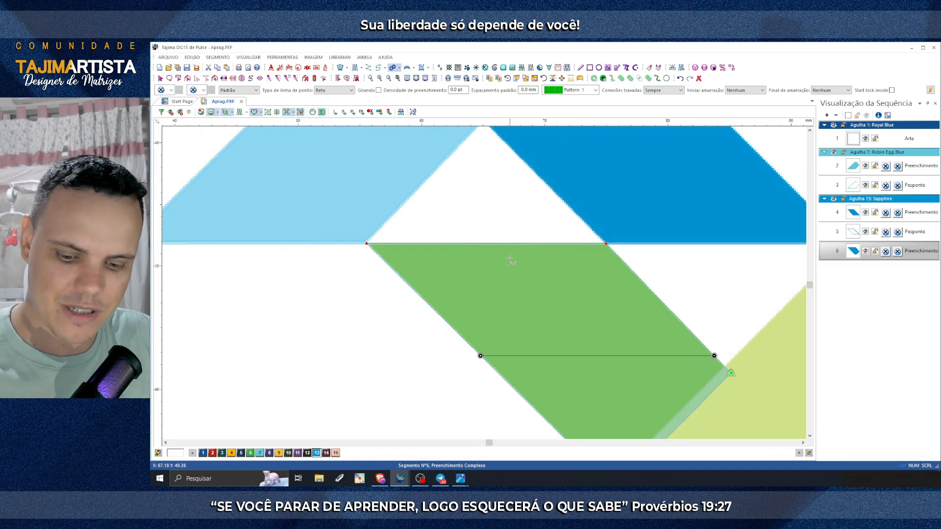
pyautogui.click(532, 326)
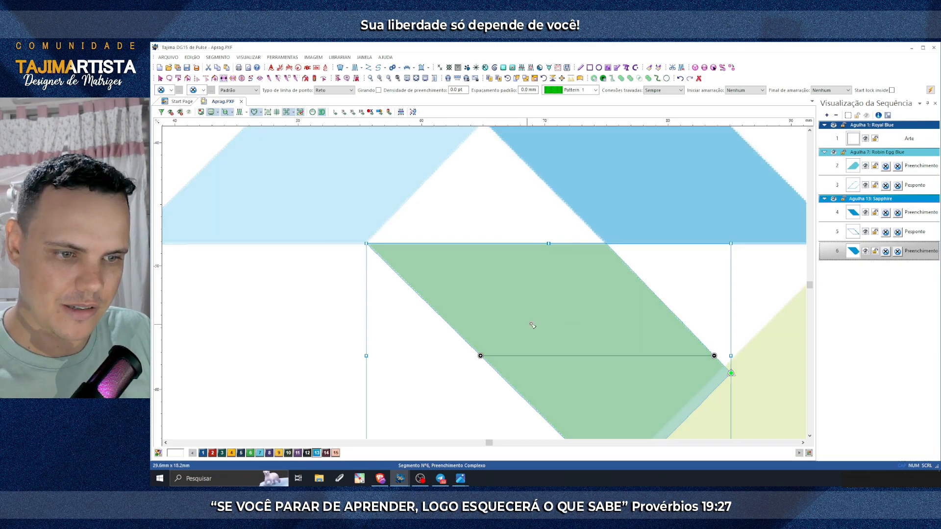
pyautogui.moveTo(700, 341); pyautogui.dragTo(606, 243)
pyautogui.moveTo(480, 355); pyautogui.dragTo(366, 243)
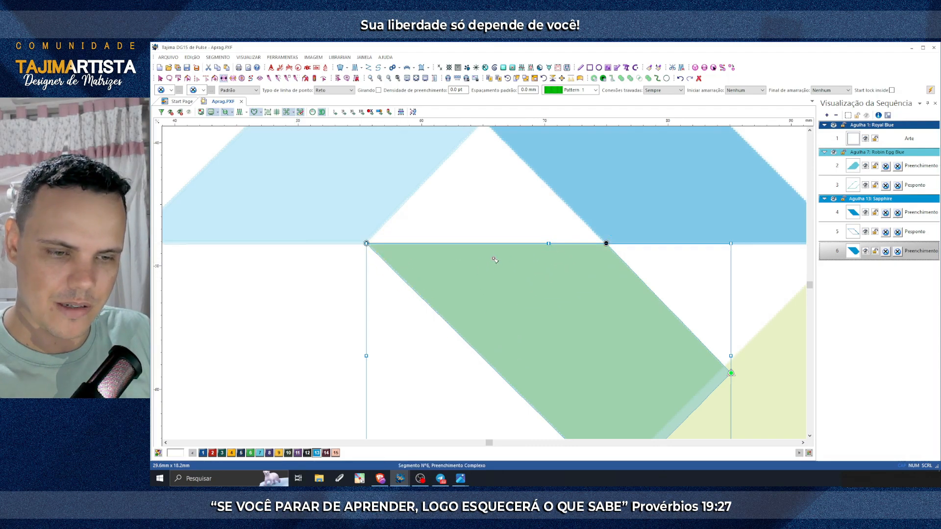
pyautogui.press('Escape')
pyautogui.press('Escape')
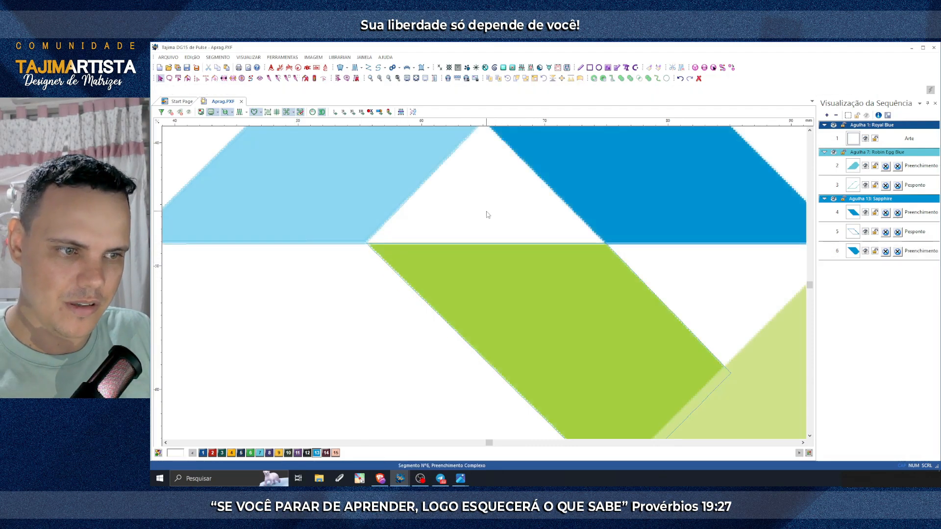
# Step: Assign the green fill to needle 6, Jungle Green, and preview its stitches
pyautogui.scroll(-1, 494, 219)
pyautogui.moveTo(634, 380); pyautogui.dragTo(571, 402)
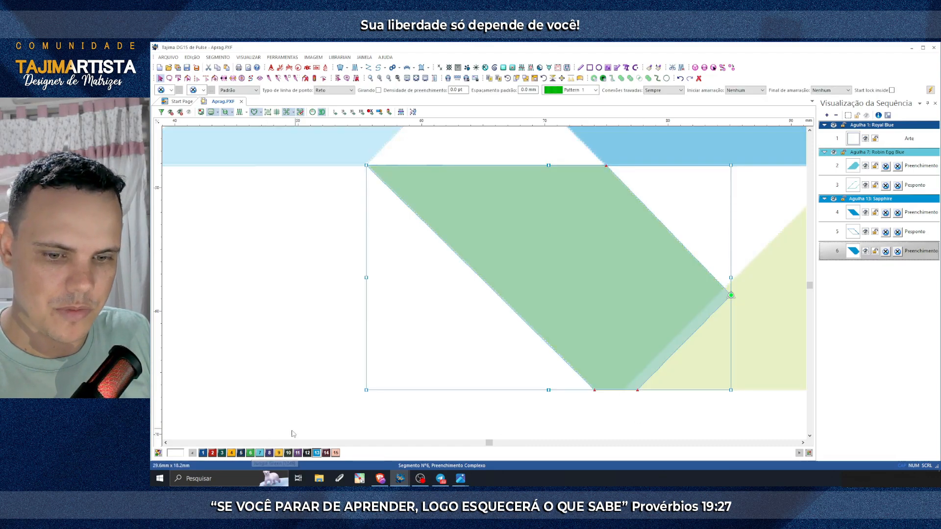
pyautogui.click(250, 453)
pyautogui.click(281, 352)
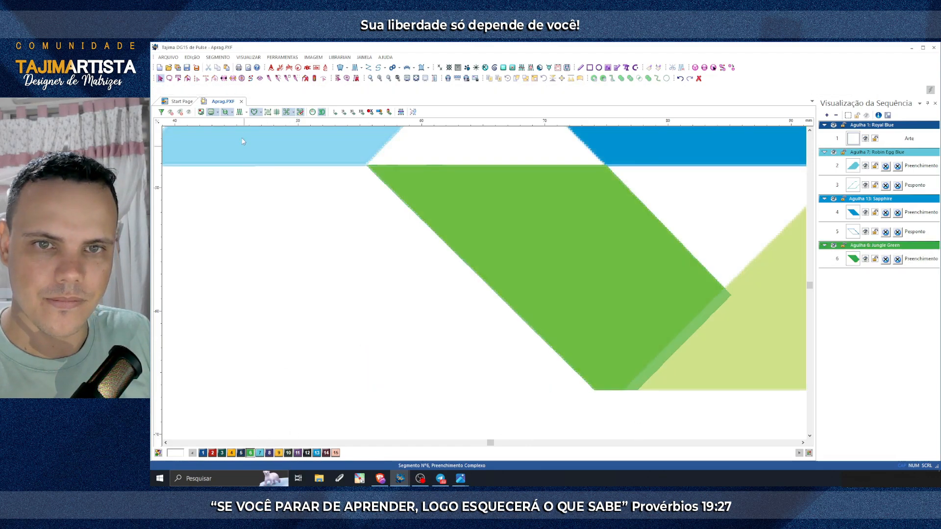
pyautogui.hscroll(3, 272, 201)
pyautogui.click(239, 112)
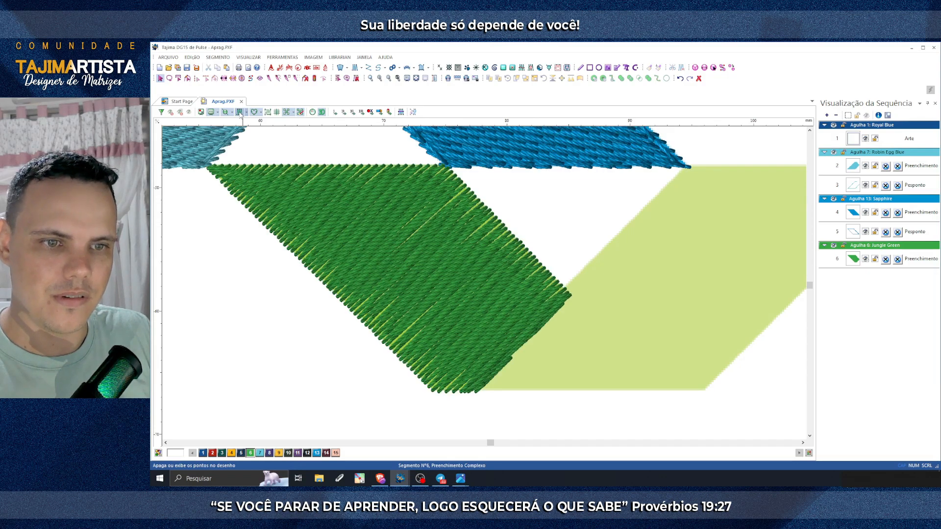
pyautogui.click(239, 111)
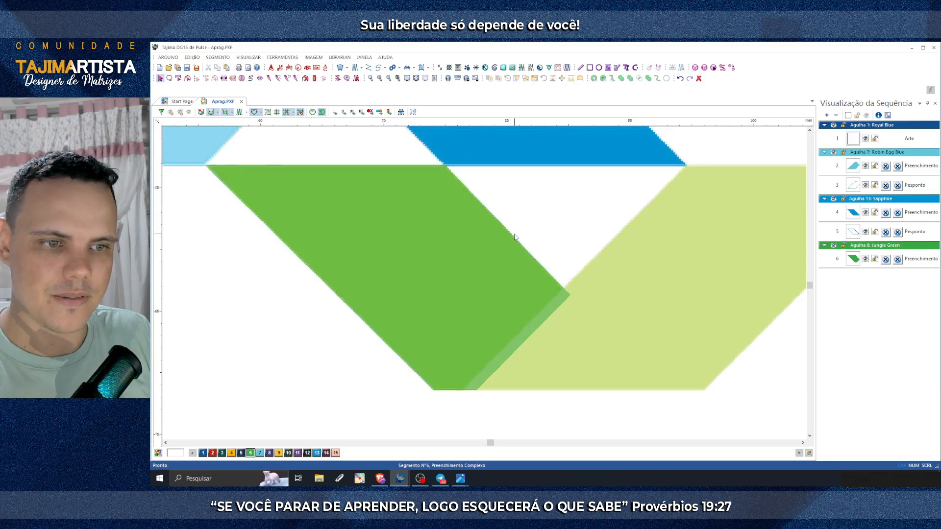
# Step: Set the green fill's stitch pattern to Smooth
pyautogui.click(514, 237)
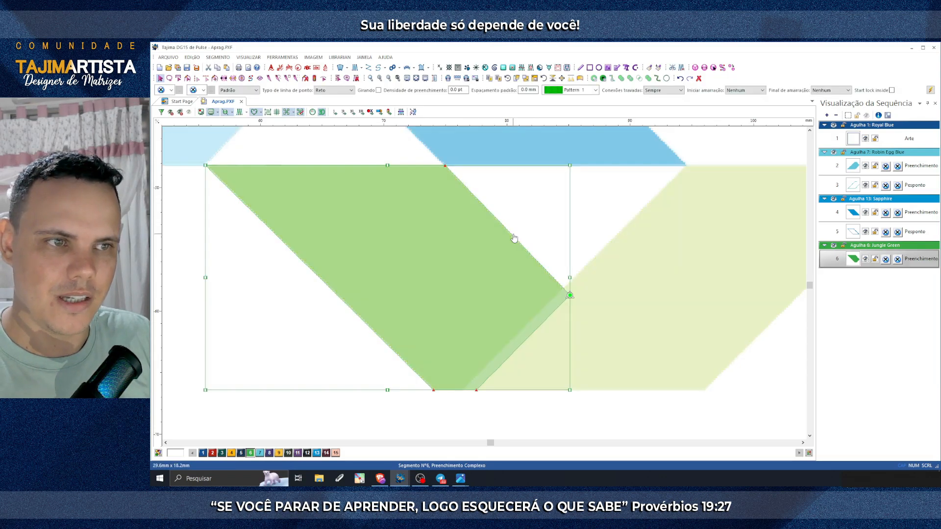
pyautogui.click(596, 90)
pyautogui.moveTo(594, 157); pyautogui.dragTo(610, 281)
pyautogui.click(571, 246)
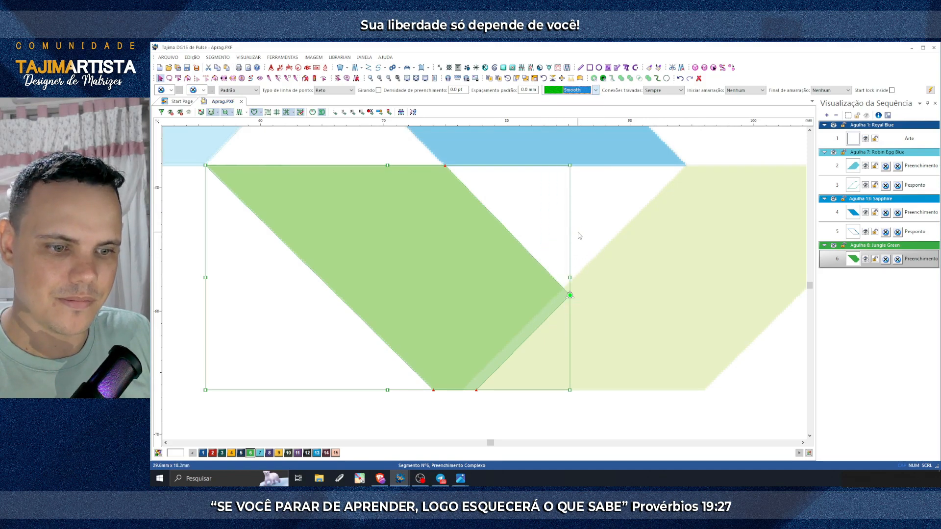
pyautogui.click(589, 238)
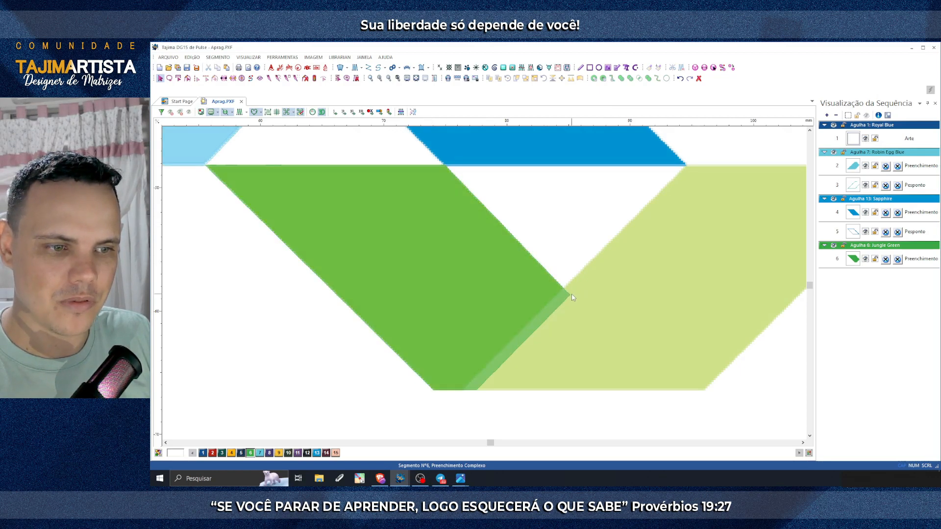
# Step: Create an inward offset copy of the green fill using area compensation with a specified distance of -0.25 mm
pyautogui.click(570, 296)
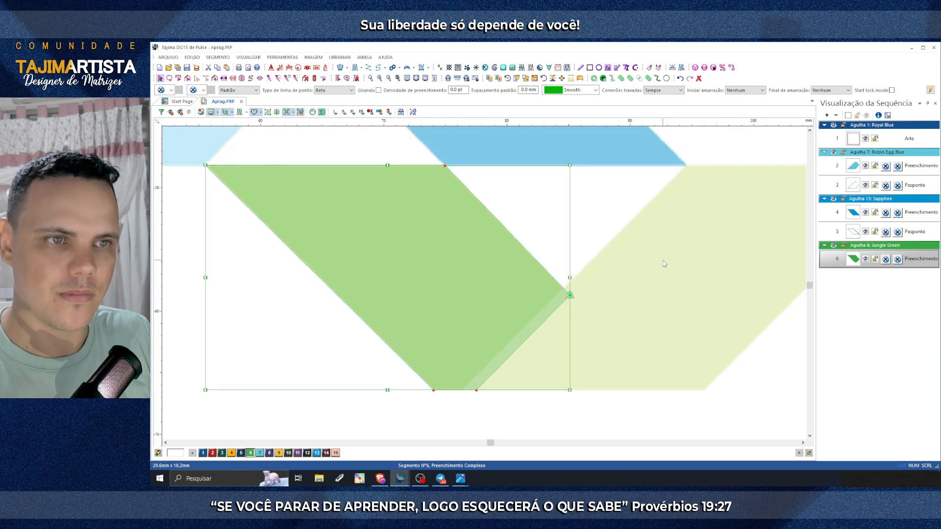
pyautogui.click(526, 79)
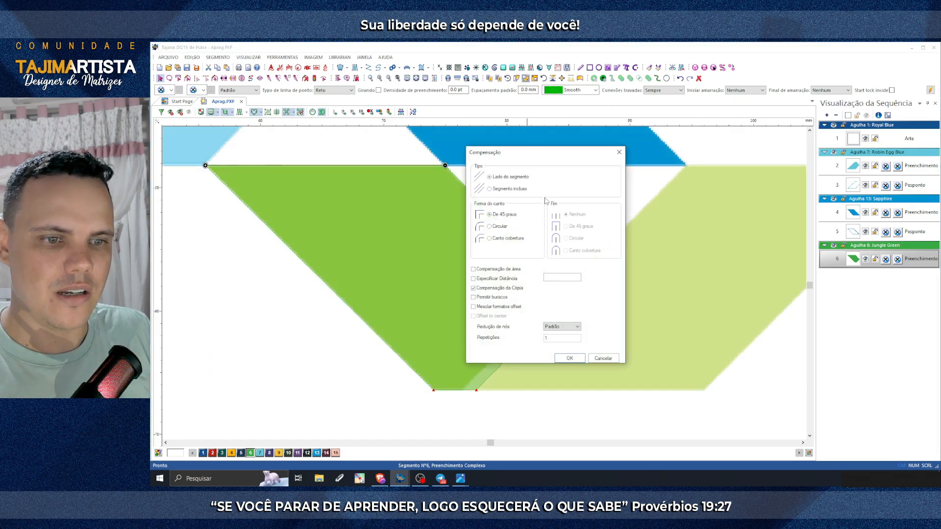
pyautogui.click(473, 269)
pyautogui.click(473, 279)
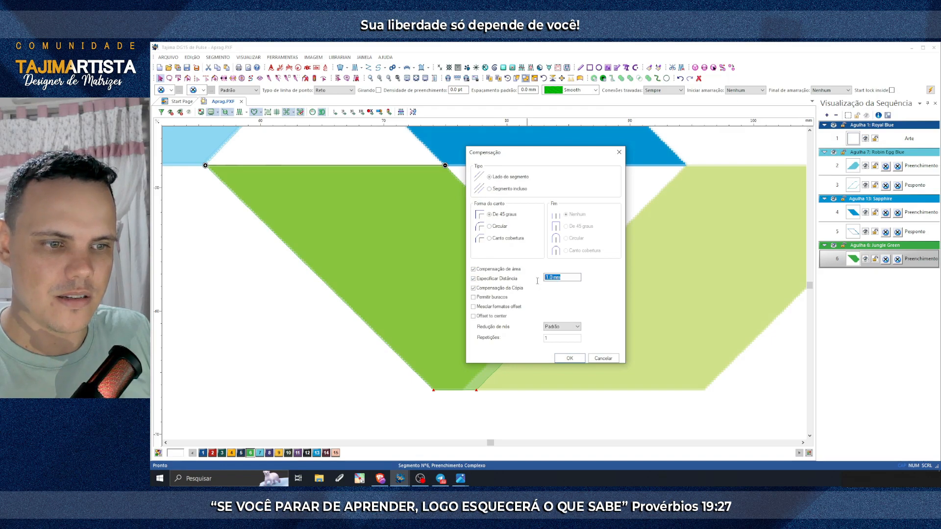
pyautogui.write('-0.25')
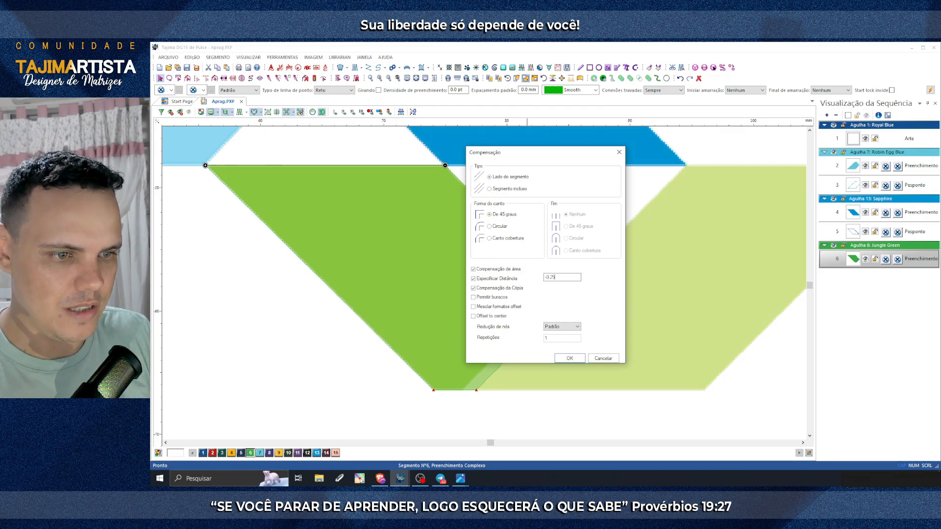
pyautogui.click(569, 358)
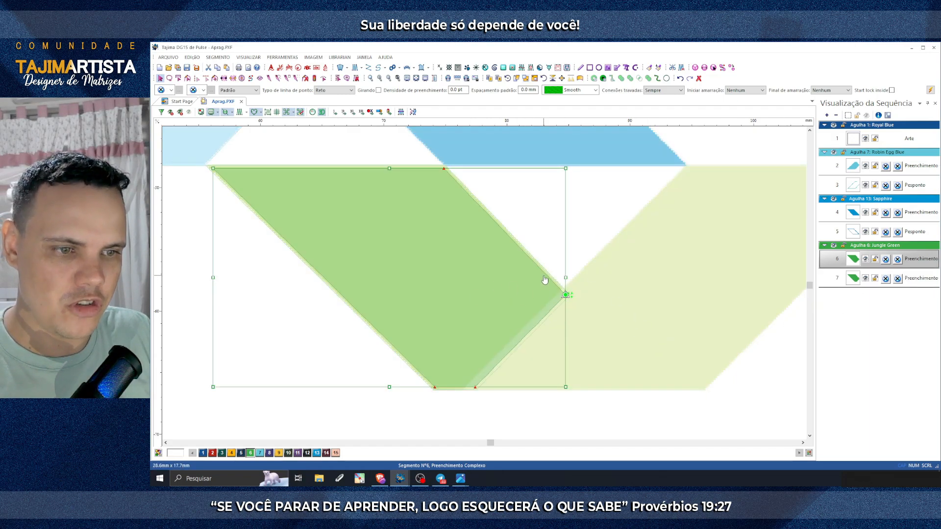
# Step: Convert the inner green copy to a Pesponto run segment with its start and stop points at the corner beside the light green shape
pyautogui.rightClick(462, 239)
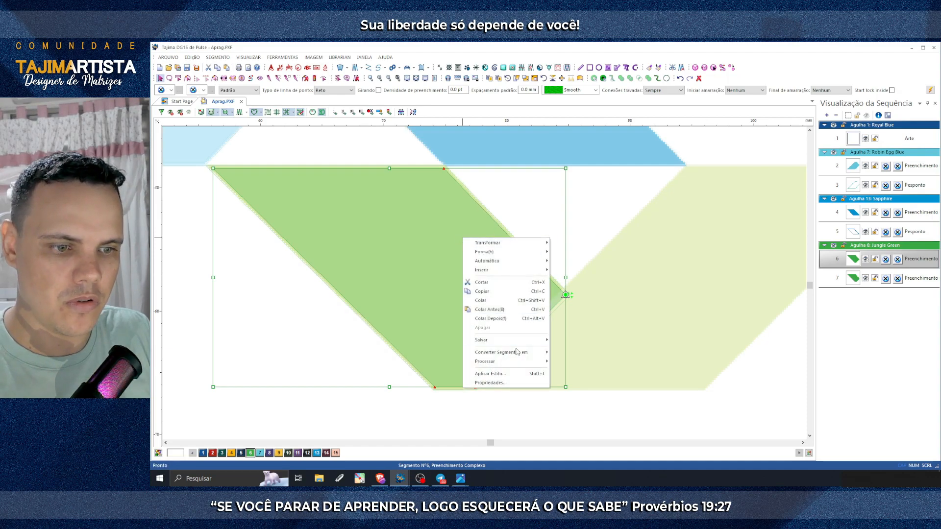
pyautogui.moveTo(529, 353)
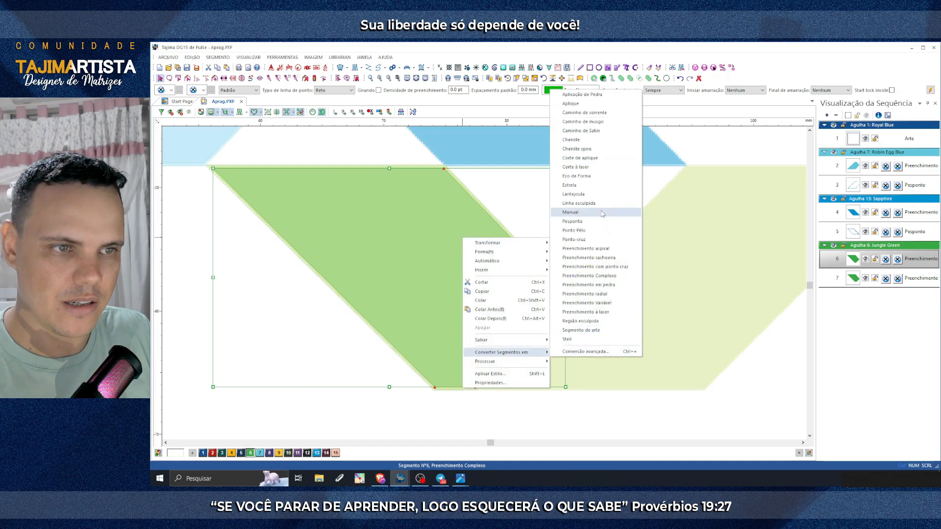
pyautogui.click(582, 222)
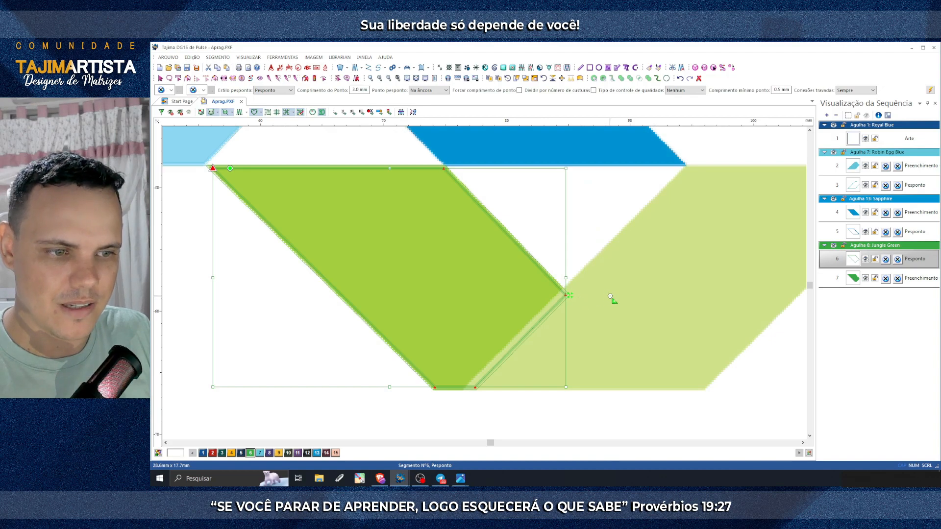
pyautogui.click(610, 296)
pyautogui.click(610, 297)
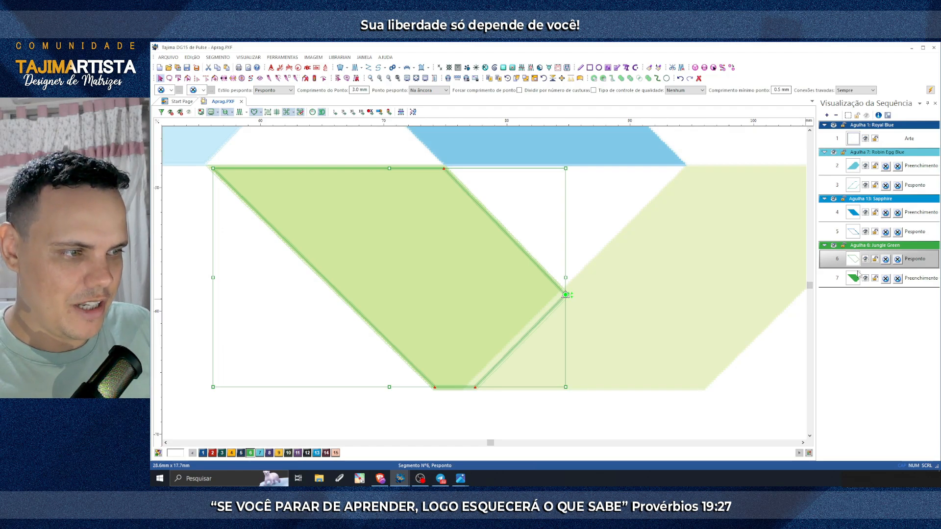
# Step: Move the green fill ahead of its run segment in the stitch sequence and preview the stitches
pyautogui.click(919, 279)
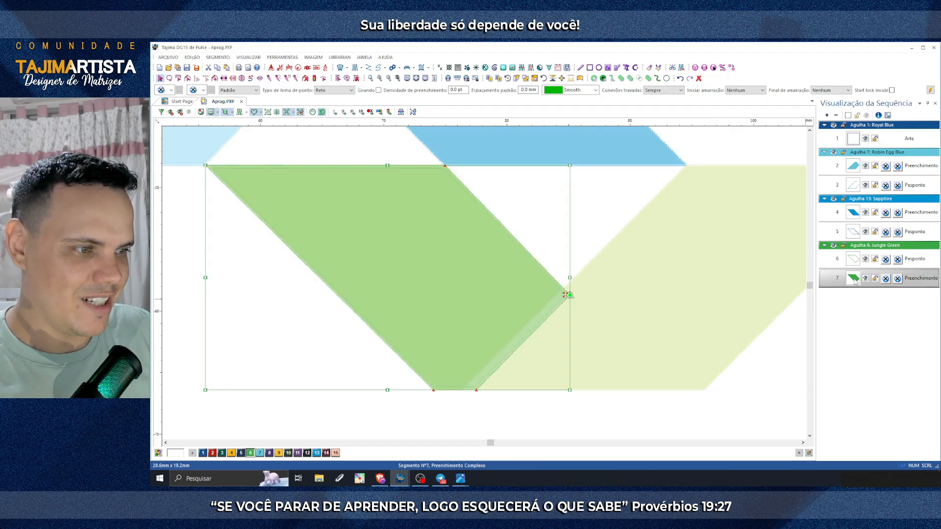
pyautogui.moveTo(855, 282); pyautogui.dragTo(880, 254)
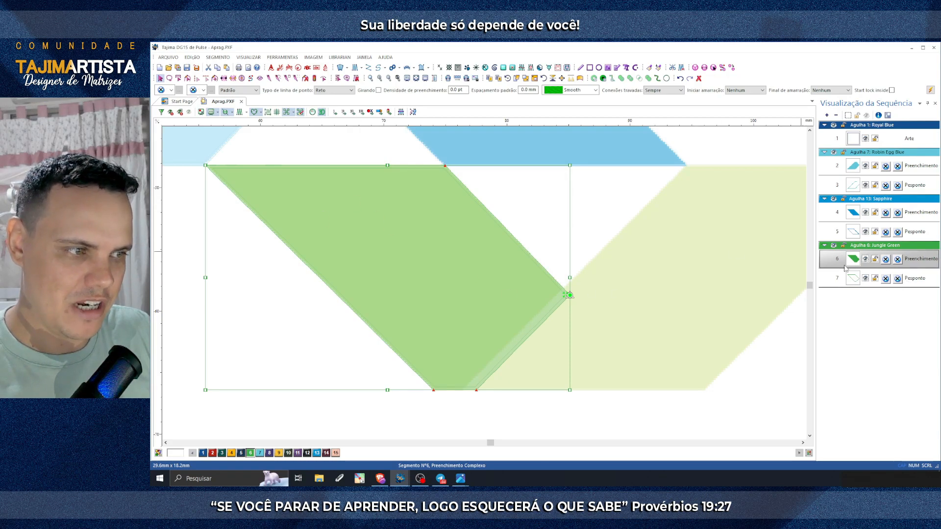
pyautogui.click(240, 111)
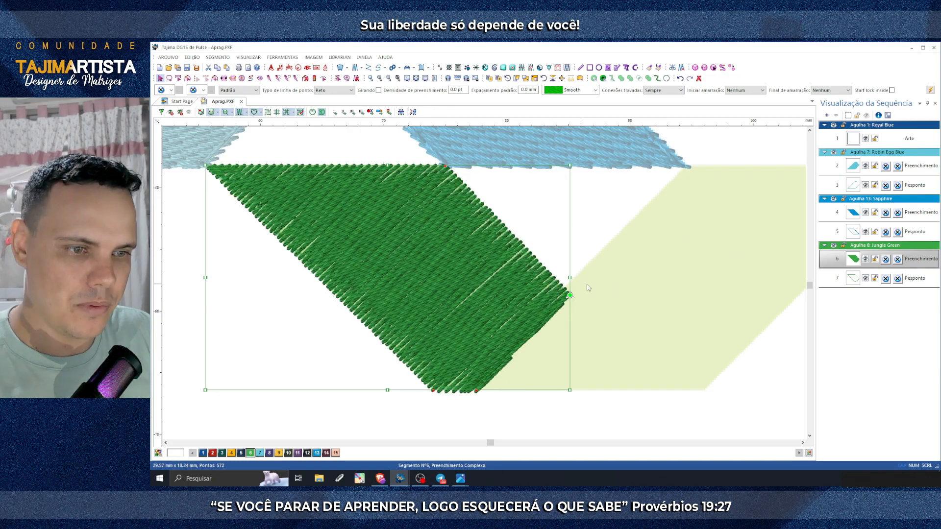
pyautogui.click(758, 287)
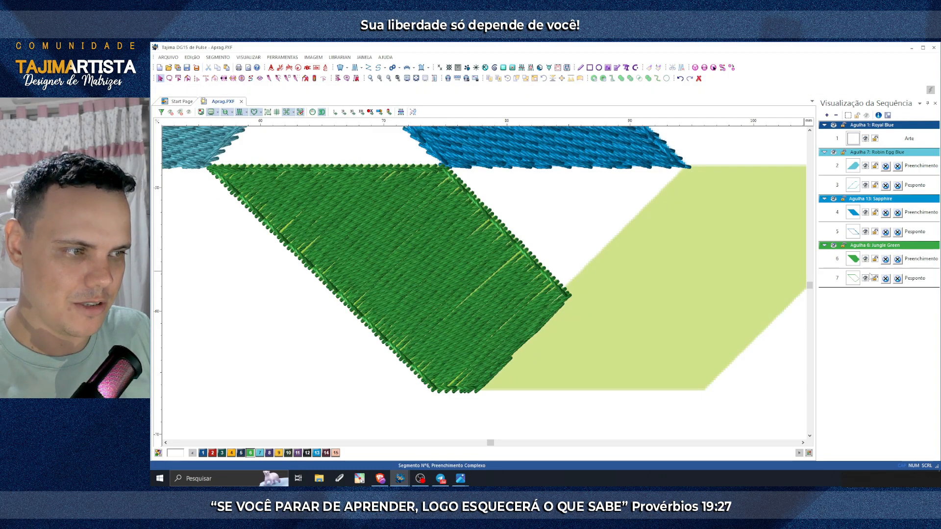
pyautogui.click(855, 262)
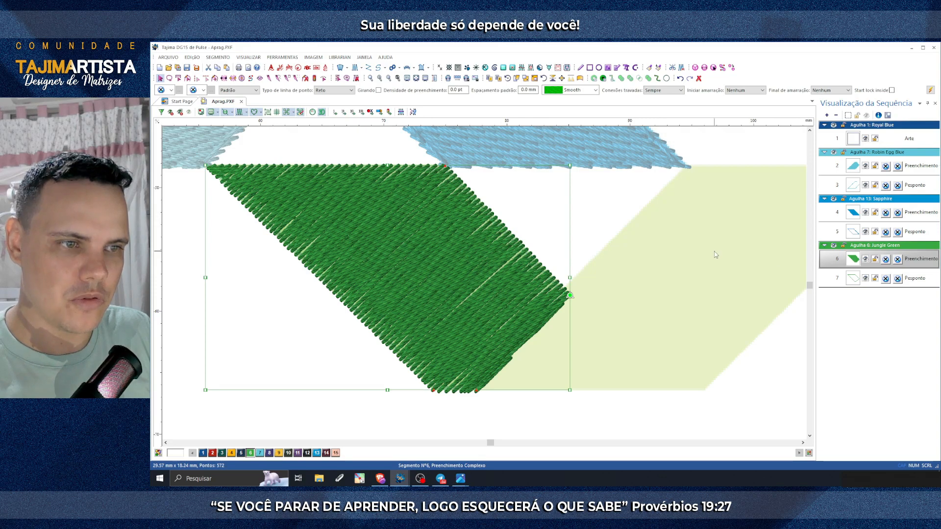
pyautogui.click(713, 255)
# Step: Copy the light blue fill's properties onto the green fill
pyautogui.scroll(2, 709, 252)
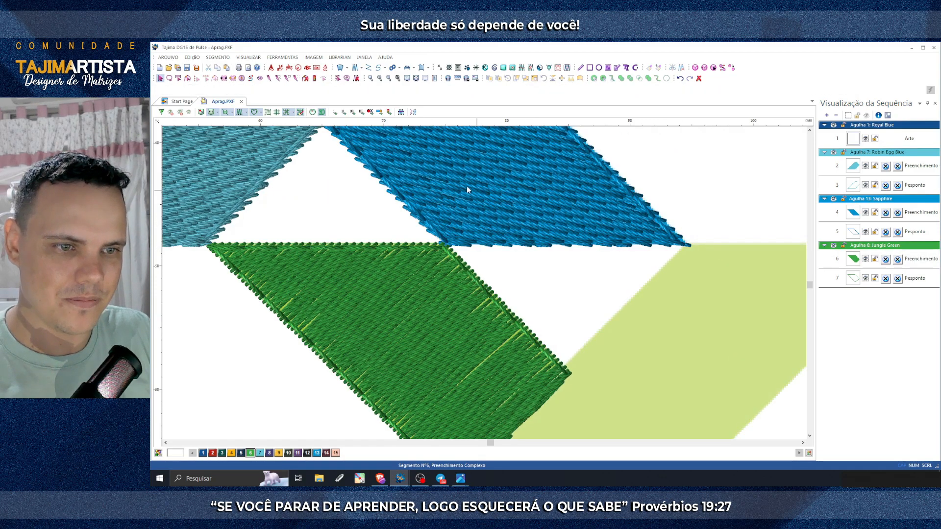
pyautogui.hscroll(-4, 320, 175)
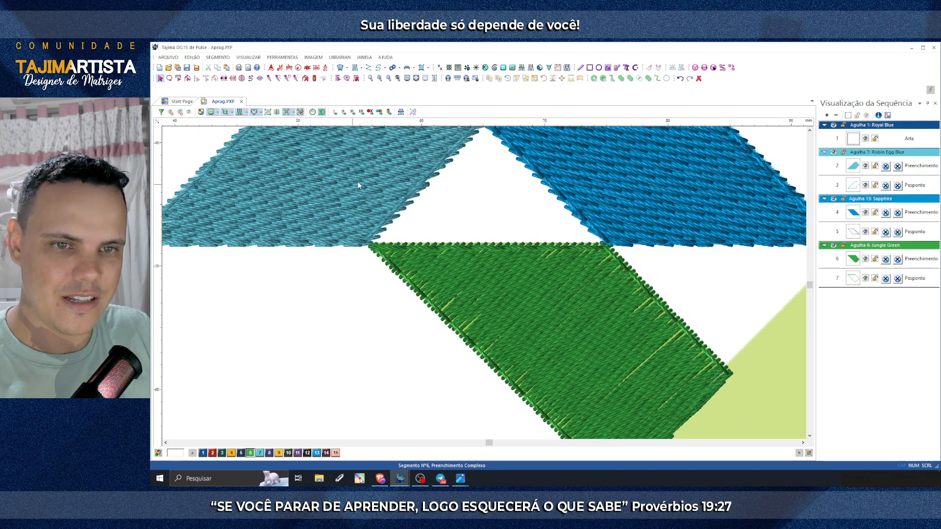
pyautogui.click(857, 169)
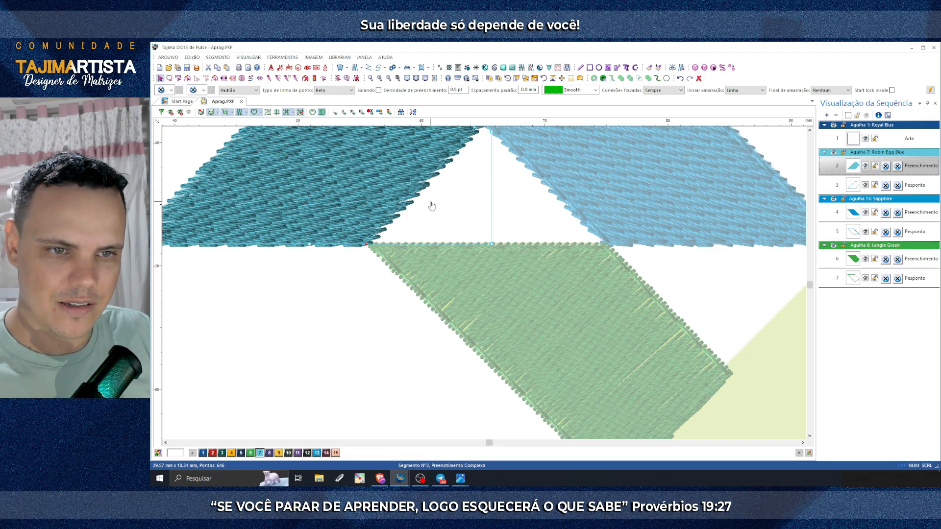
pyautogui.click(855, 263)
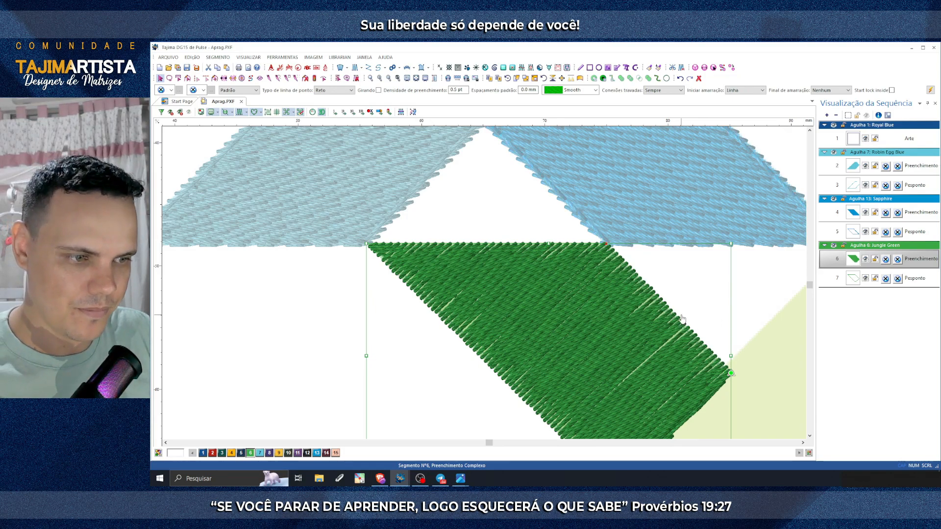
pyautogui.hotkey('ctrl', 'shift', 'v')
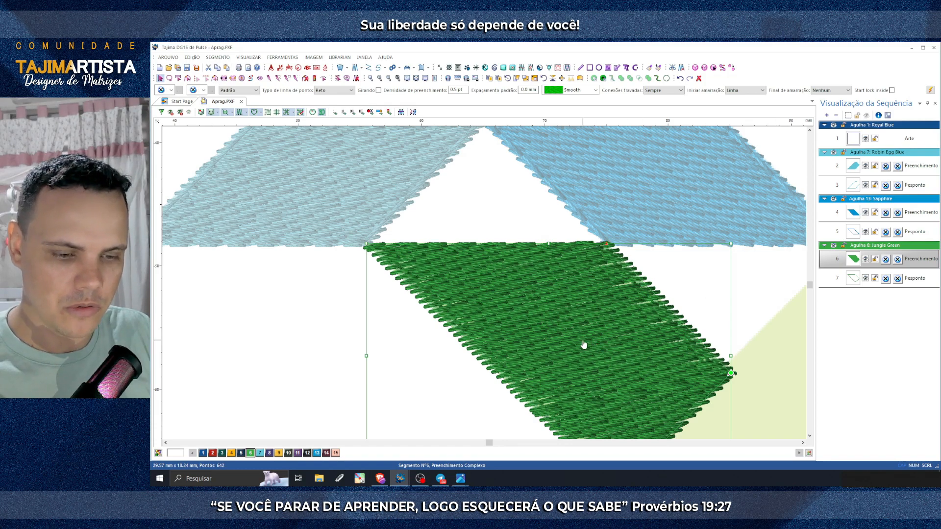
# Step: Realign the green fill's stitch direction line along its upper edge, corner to corner, and regenerate the stitches
pyautogui.press('a')
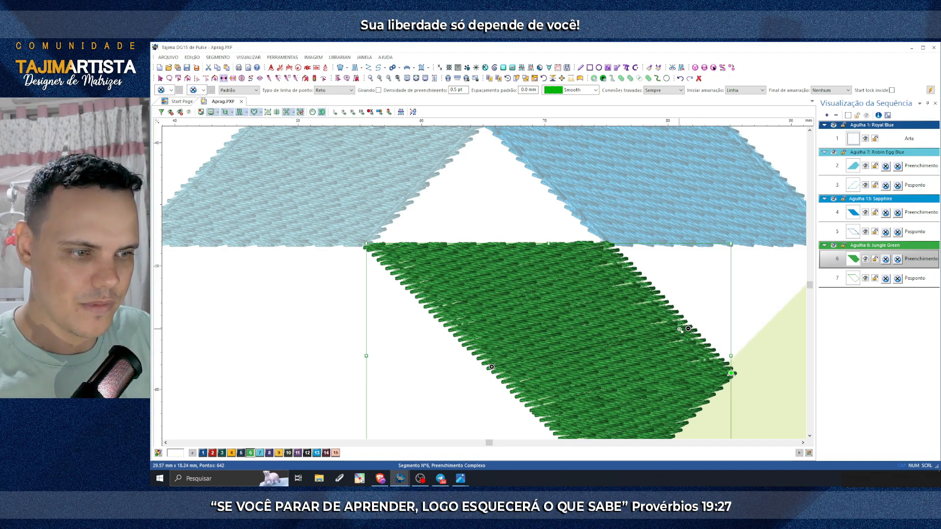
pyautogui.moveTo(689, 328); pyautogui.dragTo(607, 243)
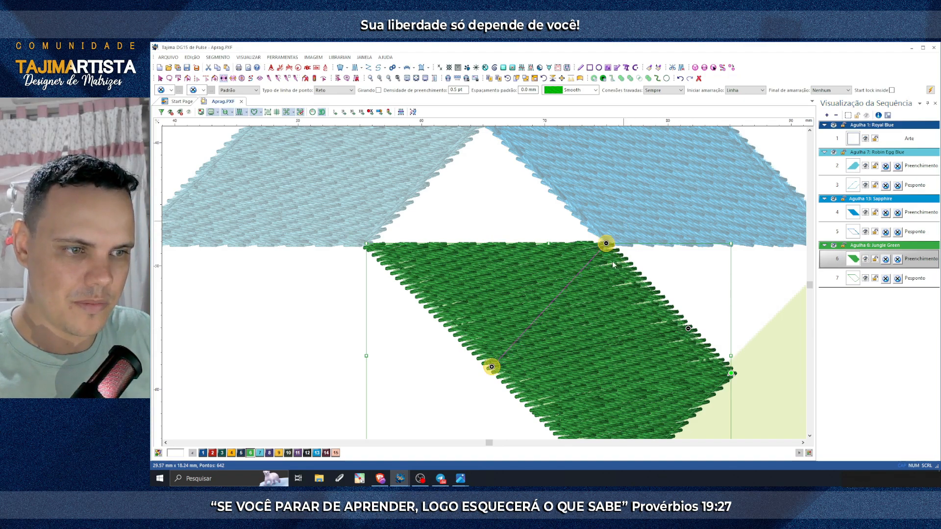
pyautogui.moveTo(491, 367); pyautogui.dragTo(366, 243)
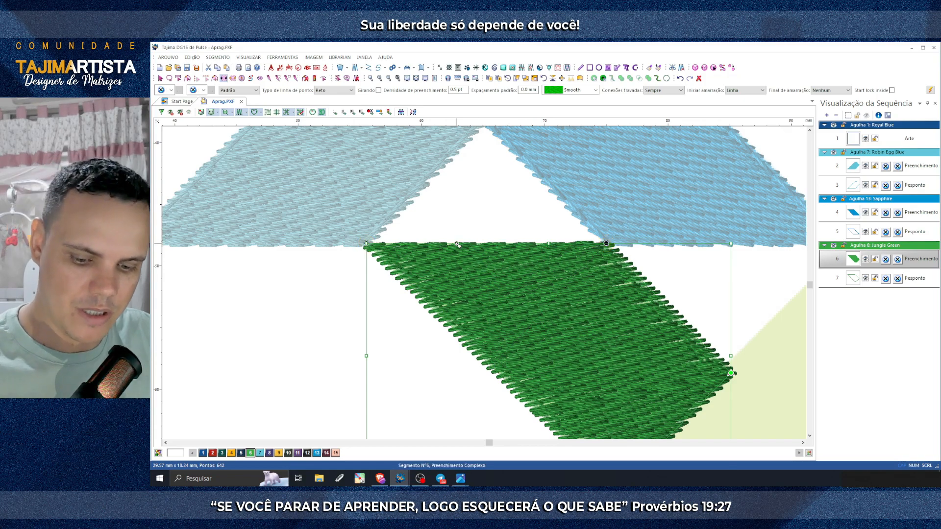
pyautogui.press('g')
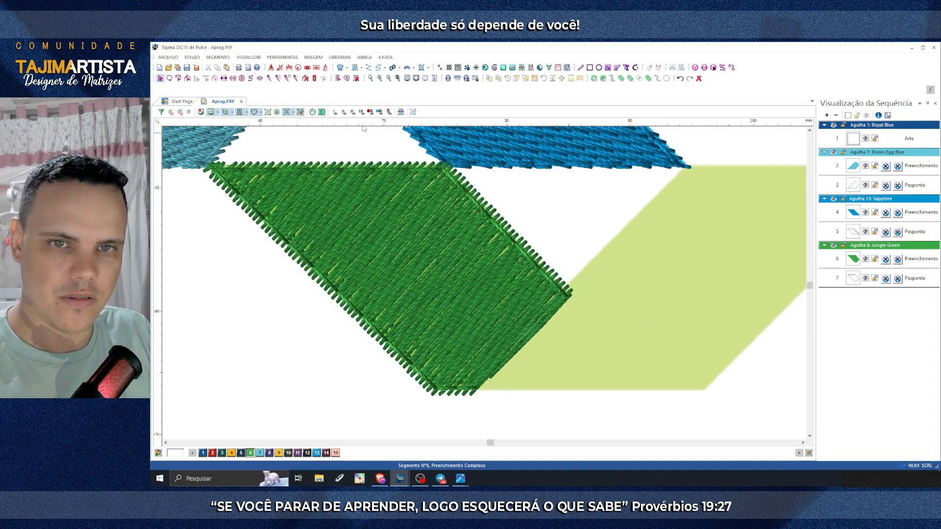
# Step: Hide the stitch preview and divide the green run outline at its lower vertex on the light green overlap
pyautogui.click(240, 113)
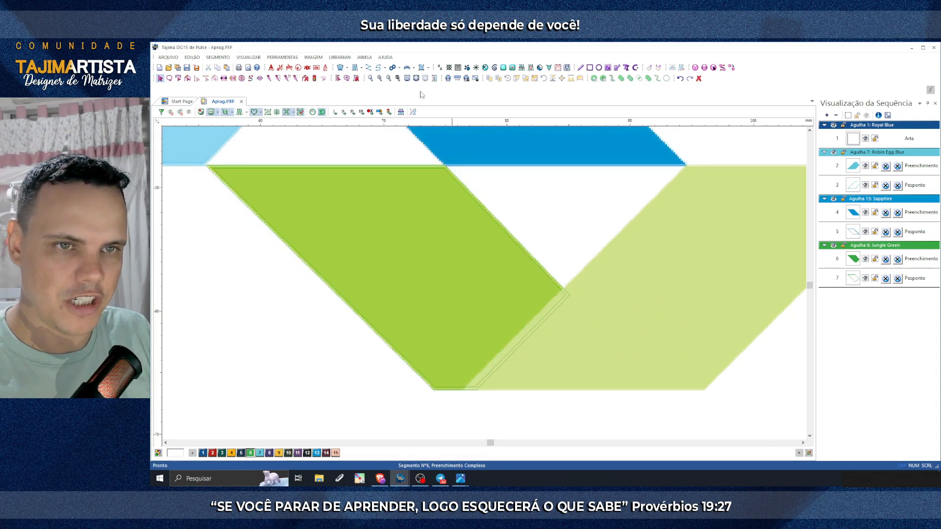
pyautogui.scroll(3, 588, 174)
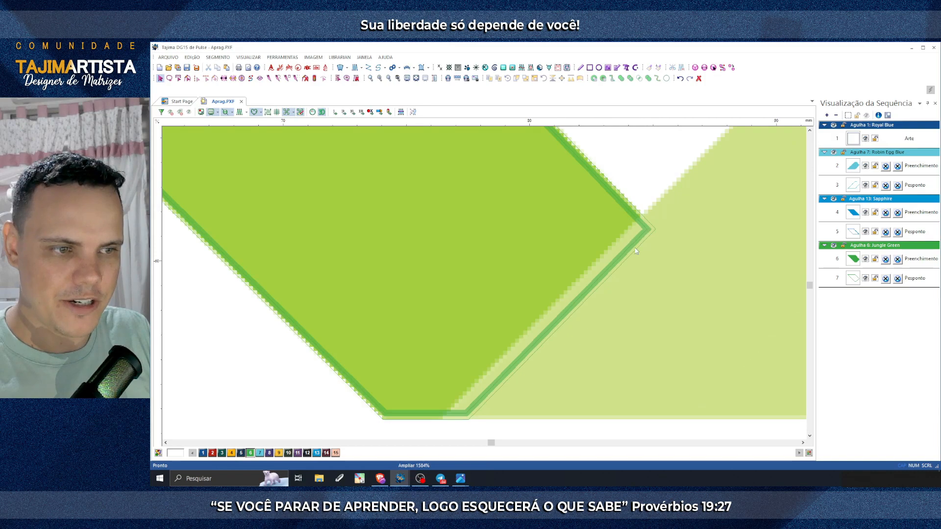
pyautogui.scroll(-1, 587, 288)
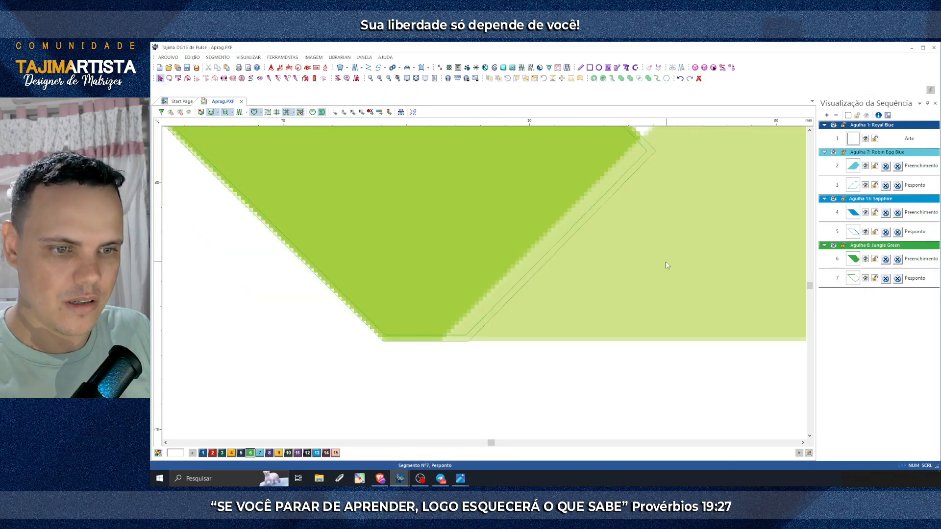
pyautogui.click(542, 258)
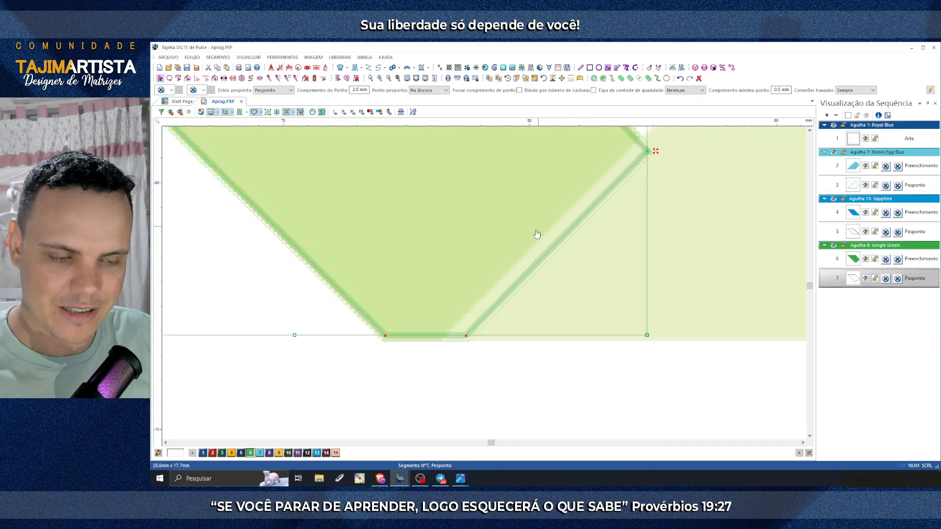
pyautogui.press('b')
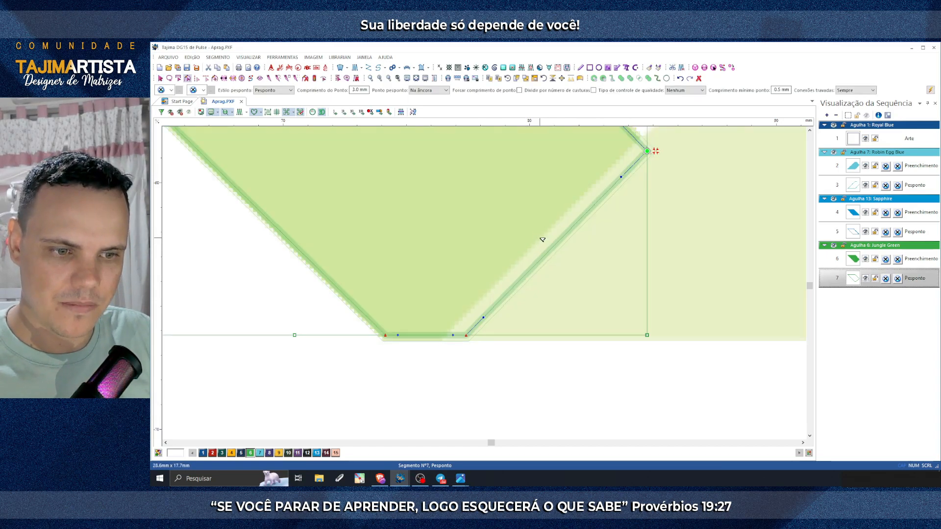
pyautogui.rightClick(467, 336)
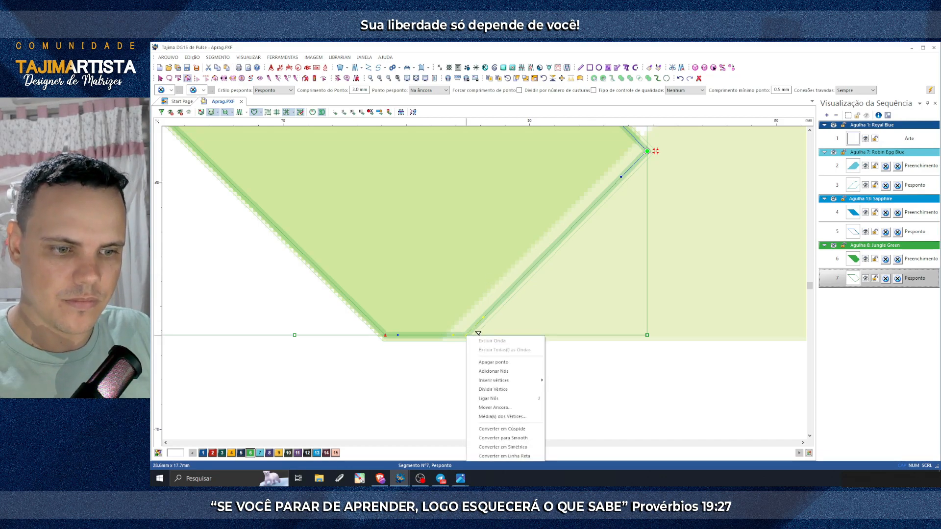
pyautogui.click(493, 390)
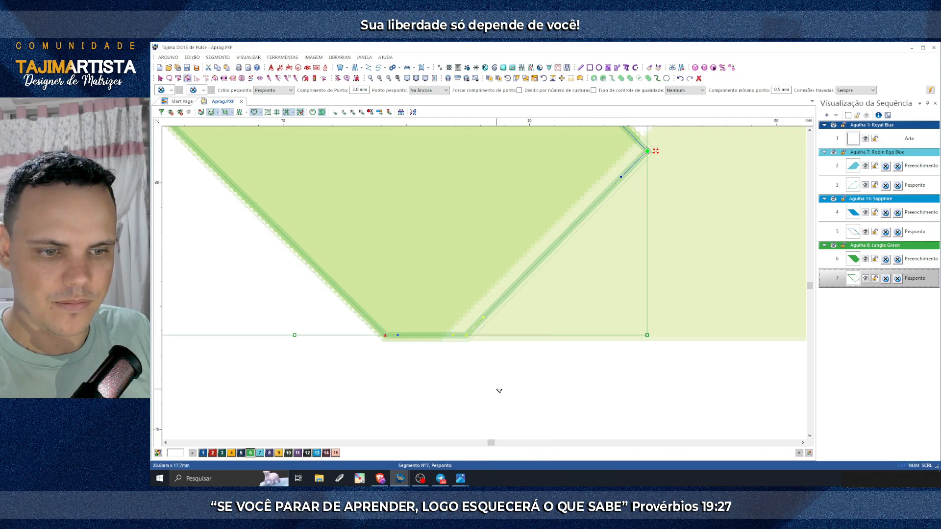
# Step: Divide the green run outline at its upper vertex on the overlap, and break it apart into separate run segments
pyautogui.press('Right')
pyautogui.press('Up')
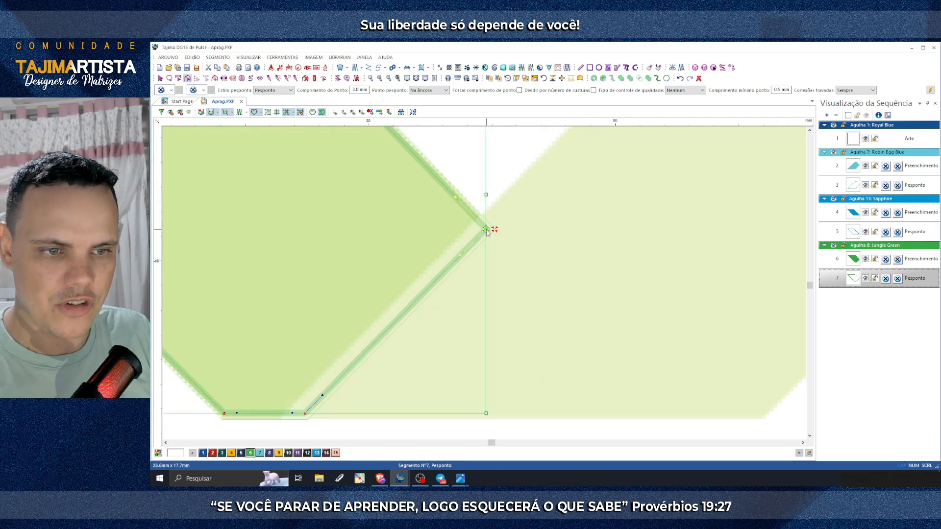
pyautogui.rightClick(486, 229)
pyautogui.click(523, 284)
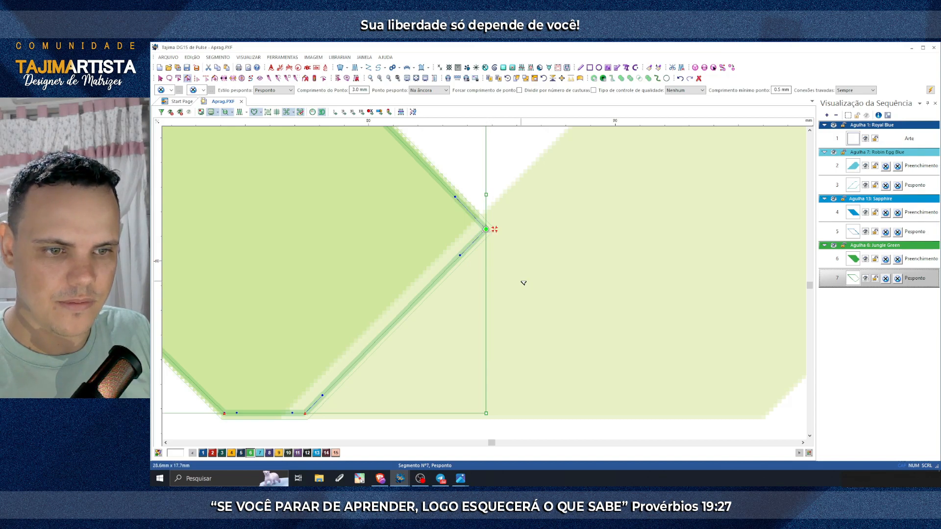
pyautogui.press('Down')
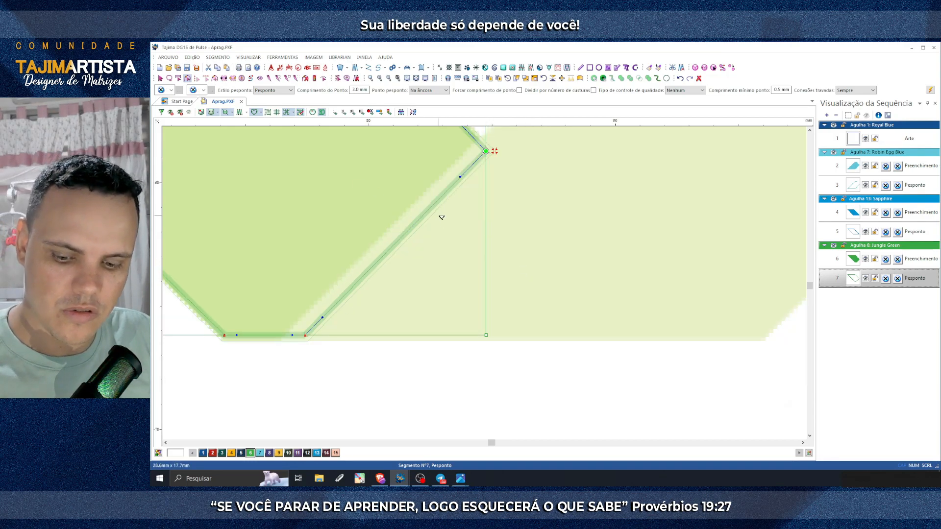
pyautogui.press('Escape')
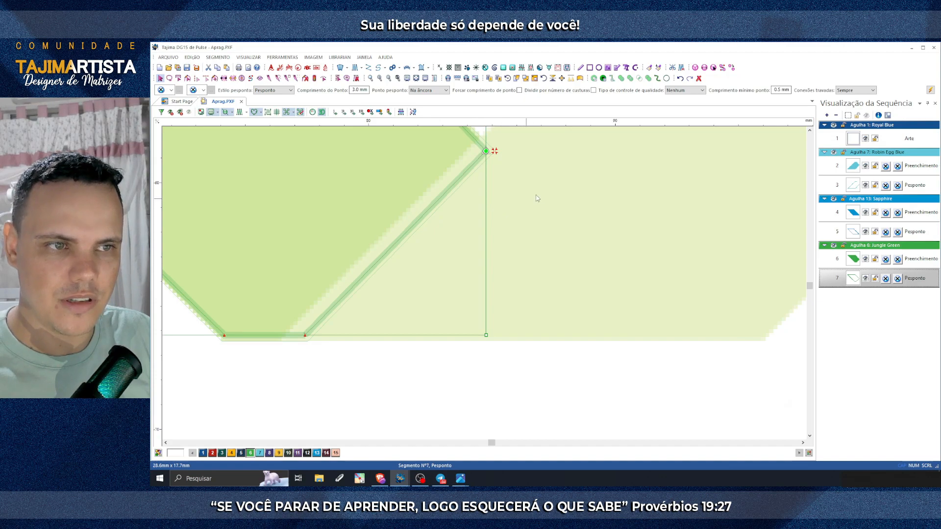
pyautogui.click(604, 80)
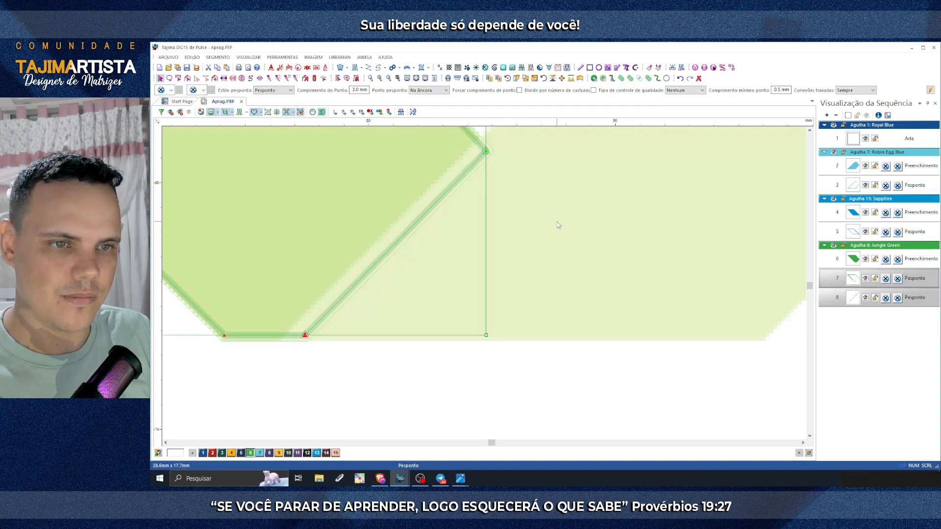
# Step: Delete the diagonal green run segment that lies over the light green overlap
pyautogui.click(558, 225)
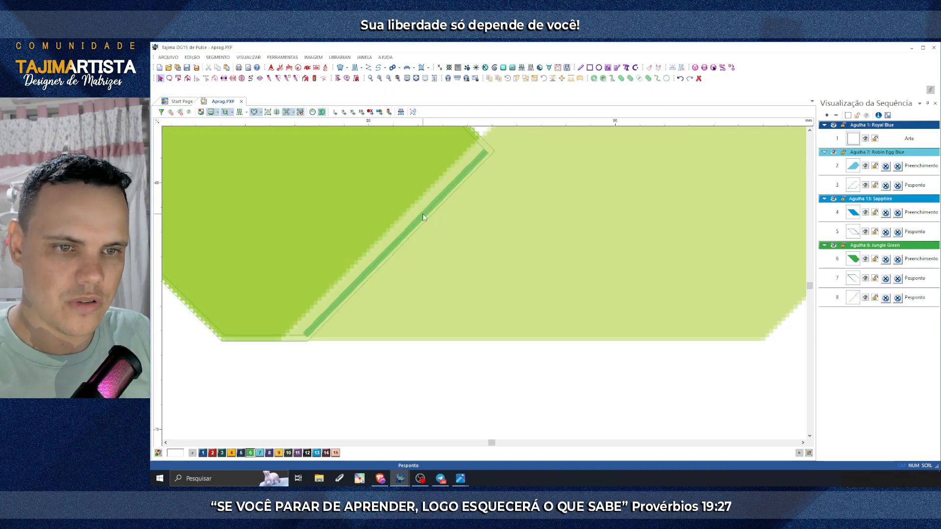
pyautogui.click(423, 217)
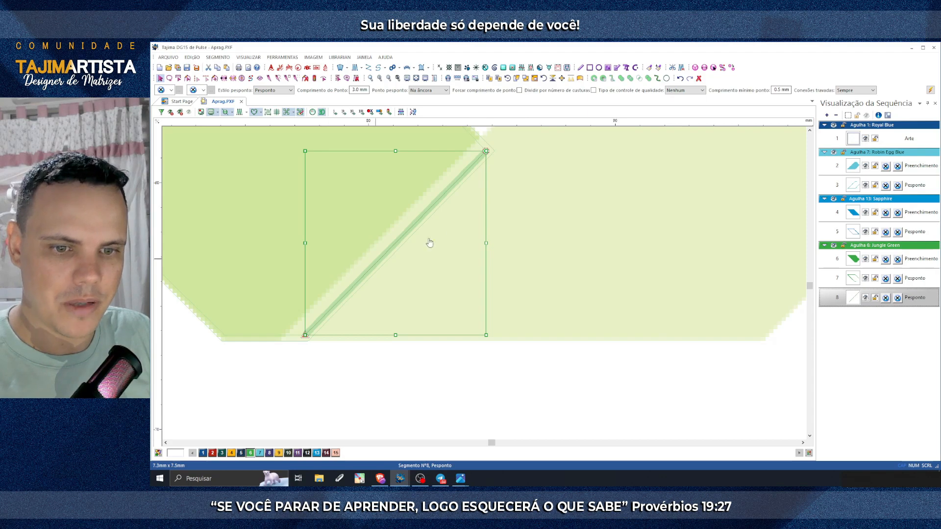
pyautogui.press('Delete')
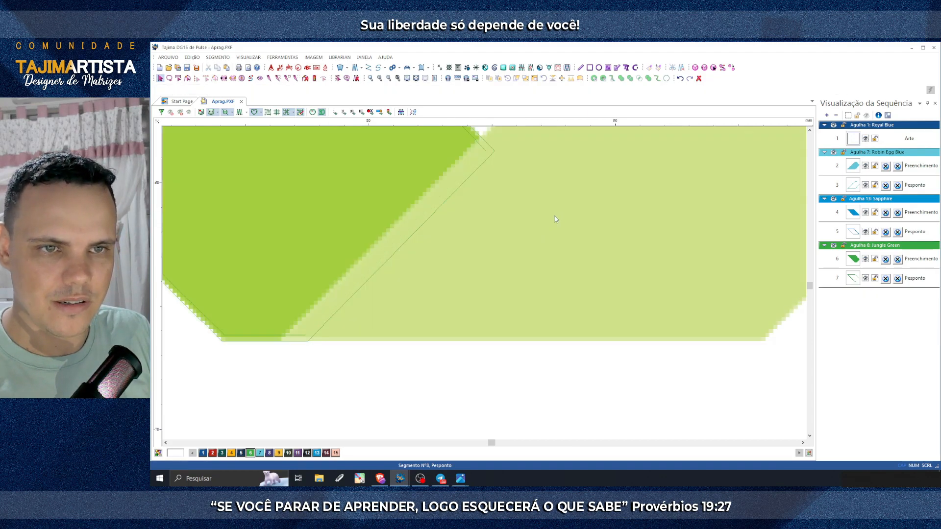
pyautogui.scroll(-1, 556, 219)
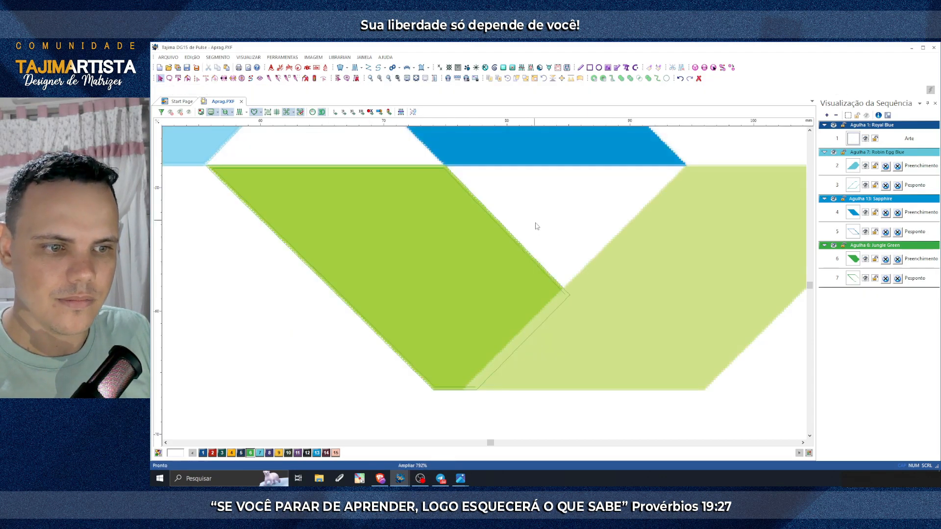
pyautogui.click(520, 261)
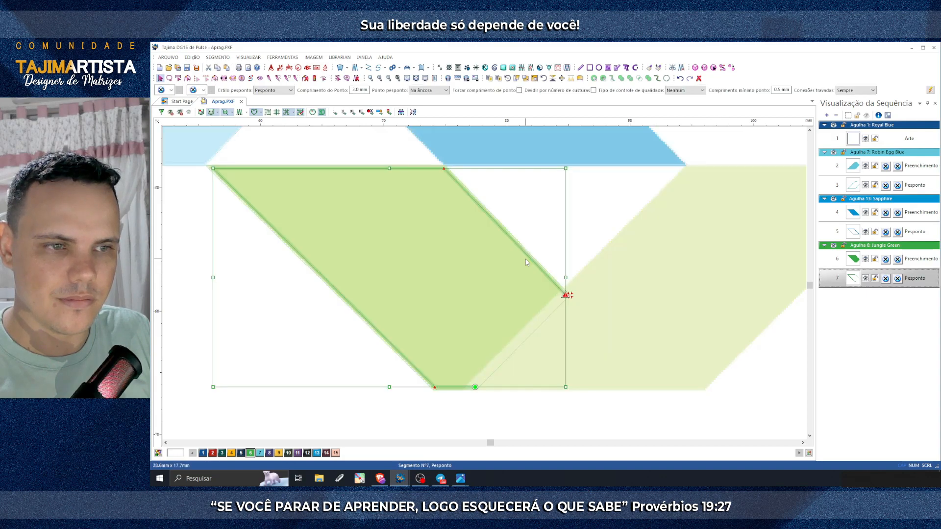
pyautogui.click(608, 202)
pyautogui.scroll(-2, 621, 223)
pyautogui.scroll(2, 566, 211)
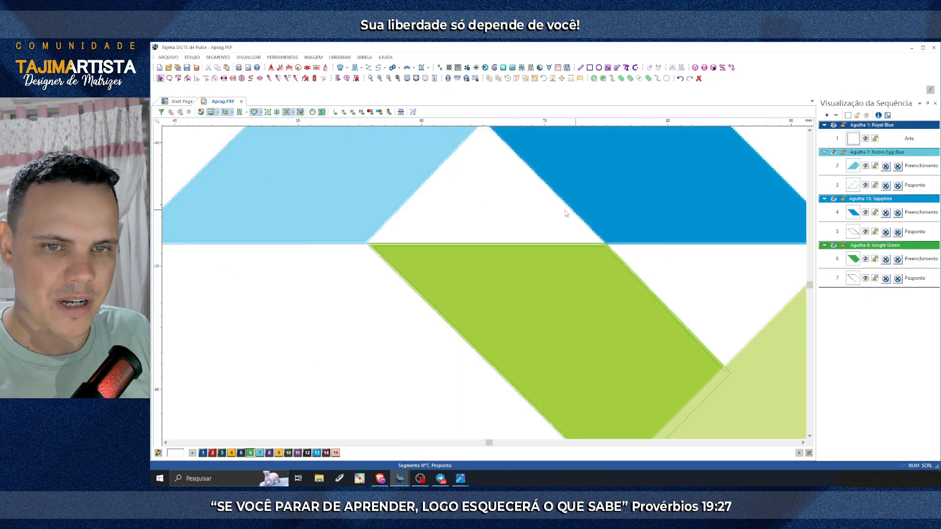
# Step: Copy the light blue run outline's Triplo stitch properties onto the green run outline and deselect it
pyautogui.click(853, 186)
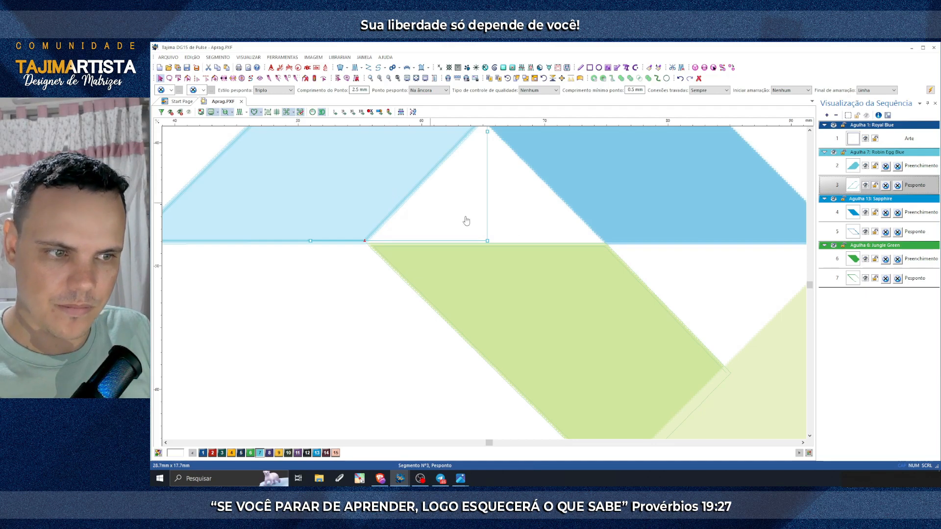
pyautogui.click(855, 279)
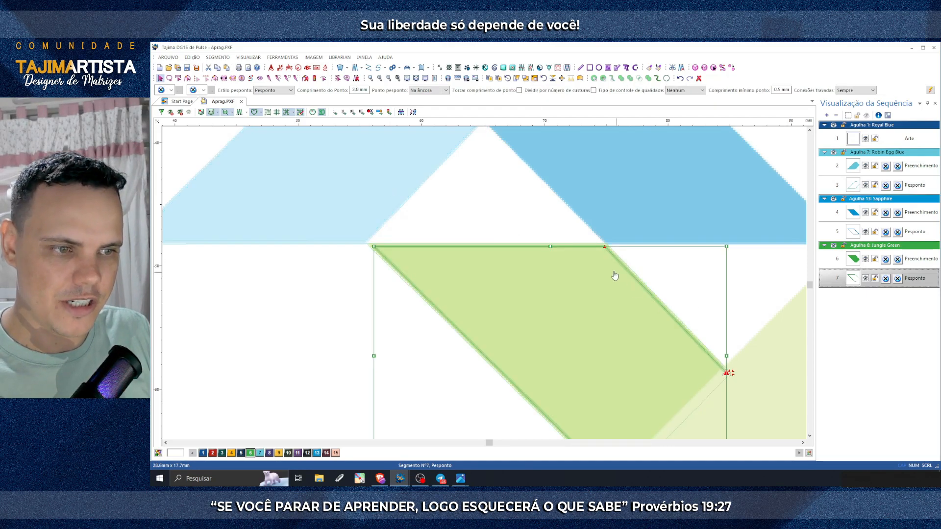
pyautogui.press('t')
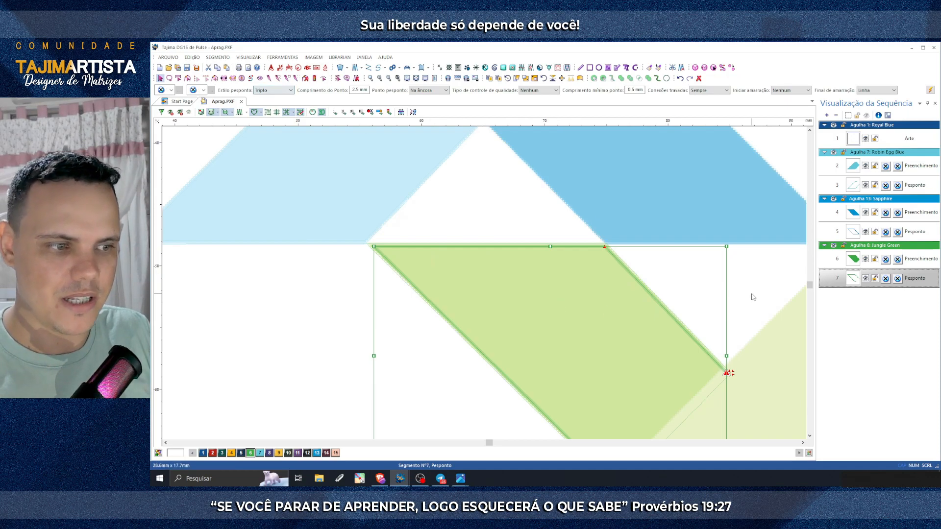
pyautogui.press('Escape')
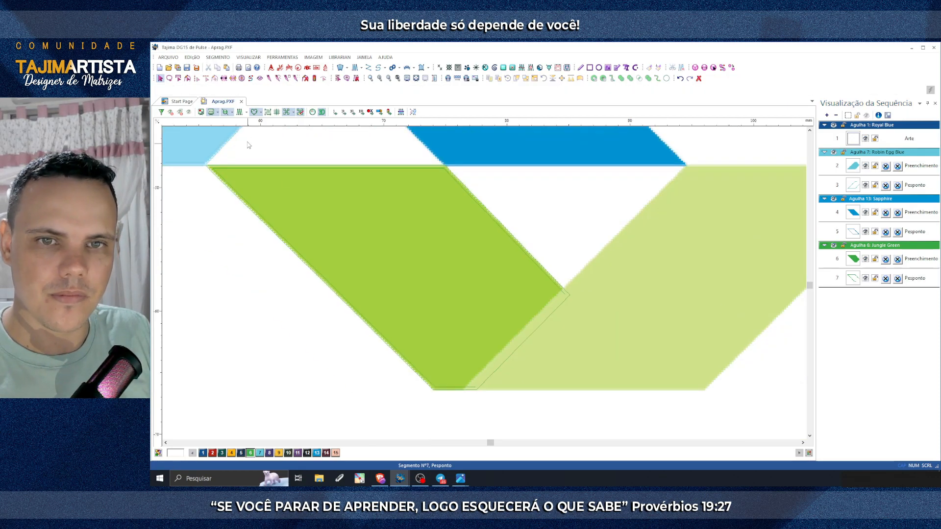
# Step: Turn on the stitch preview and open the green fill's stitch direction line for editing
pyautogui.click(239, 112)
pyautogui.click(537, 316)
pyautogui.scroll(-2, 537, 316)
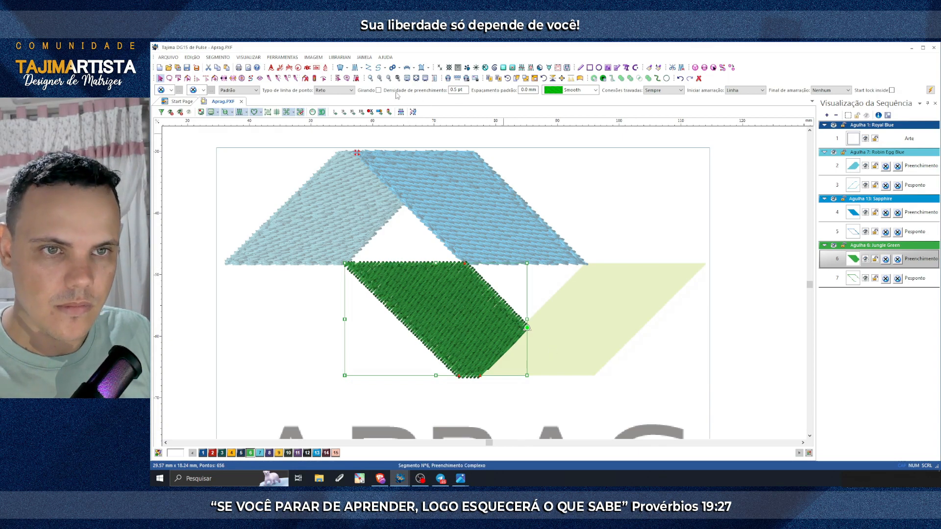
pyautogui.click(379, 78)
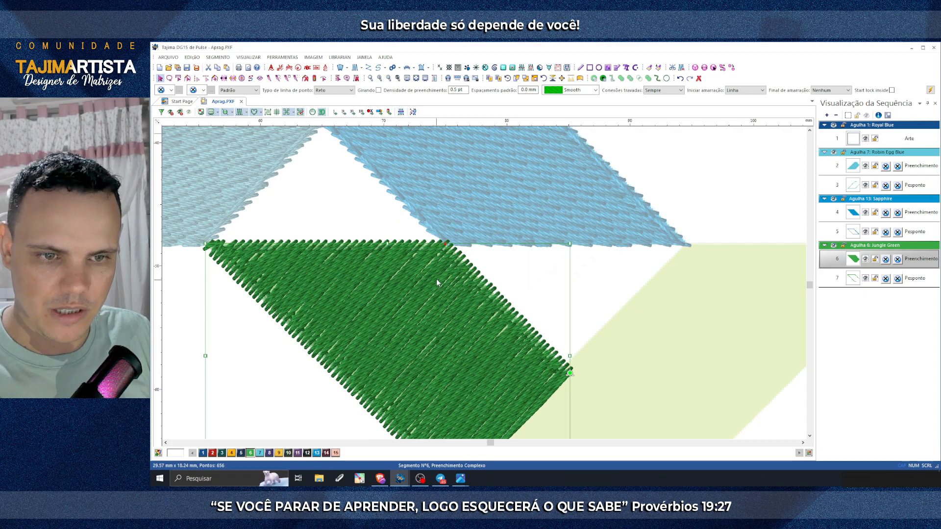
pyautogui.press('c')
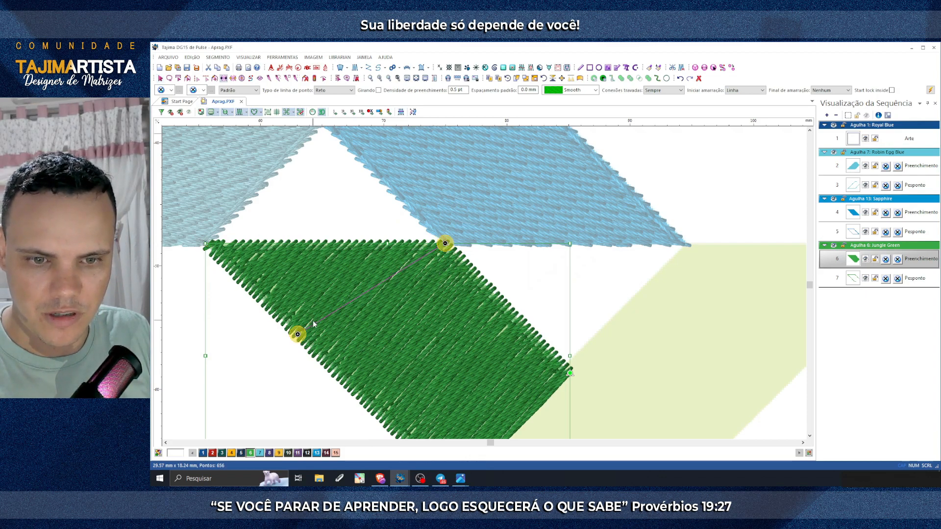
# Step: Move the upper end of the green fill's direction line down its right edge and try a 90-degree angle
pyautogui.moveTo(312, 321); pyautogui.dragTo(316, 321)
pyautogui.scroll(-1, 454, 235)
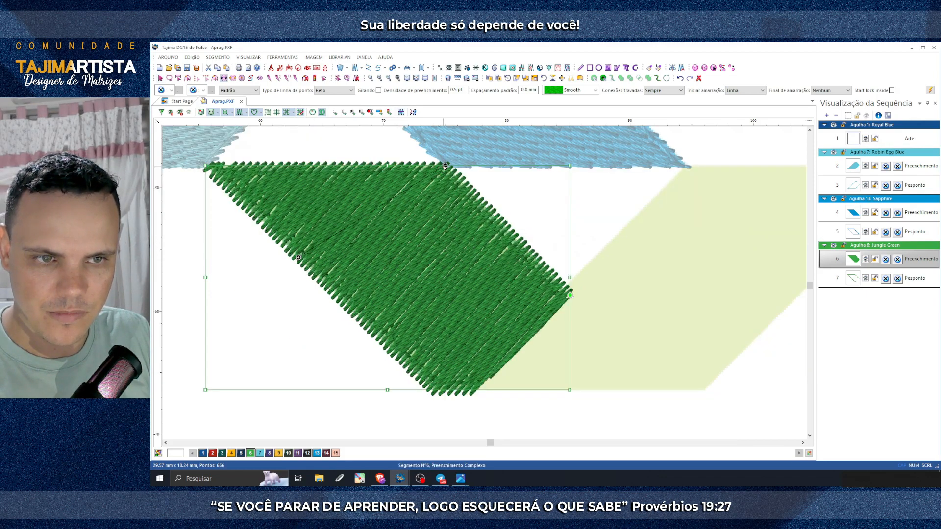
pyautogui.moveTo(445, 165)
pyautogui.mouseDown()
pyautogui.moveTo(563, 290)
pyautogui.moveTo(535, 243)
pyautogui.mouseUp()
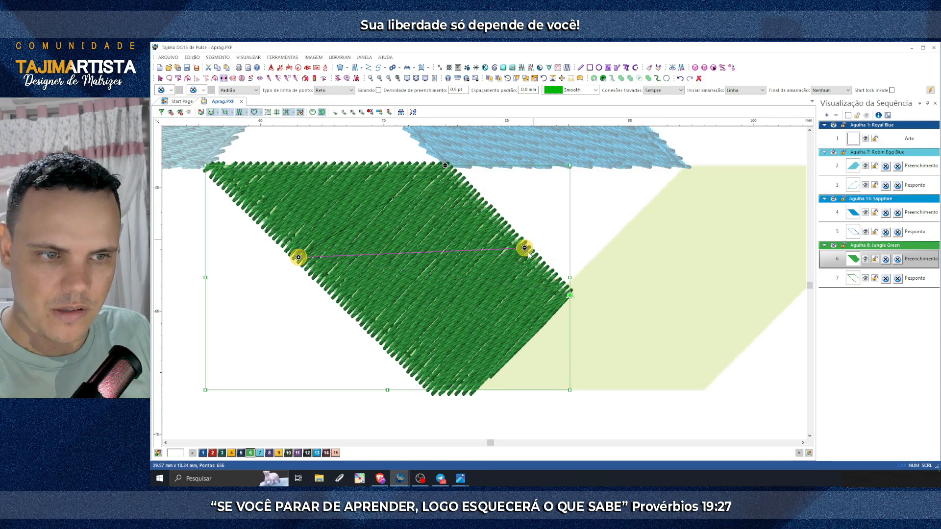
pyautogui.rightClick(525, 249)
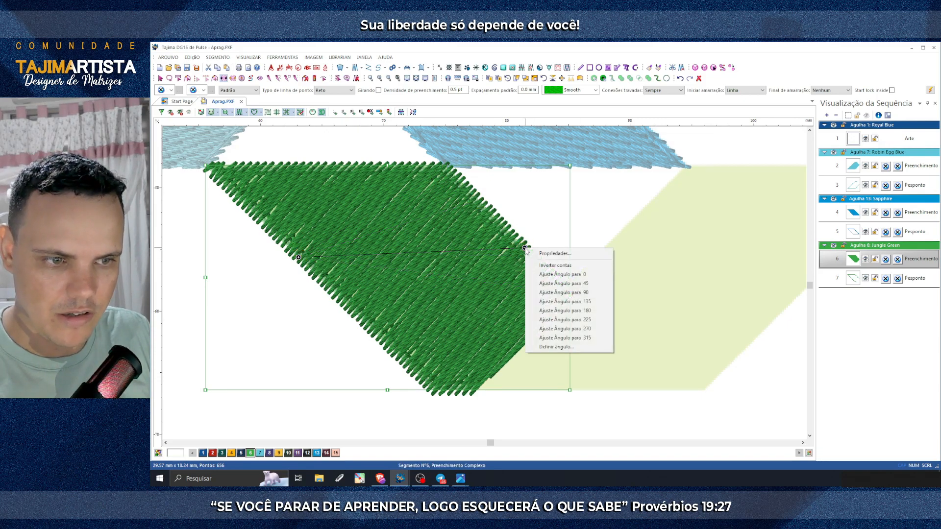
pyautogui.click(590, 293)
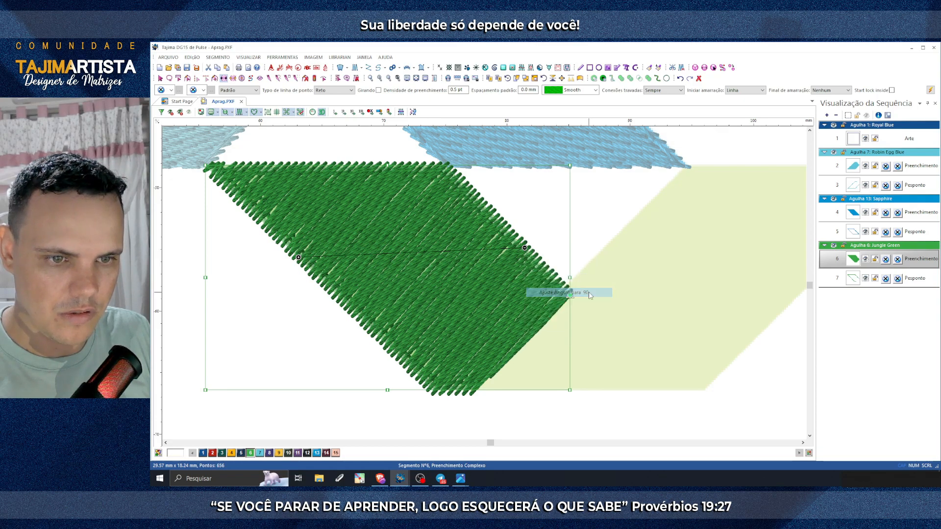
# Step: Adjust the green fill's stitch direction angle to 180 degrees and deselect the fill
pyautogui.rightClick(389, 167)
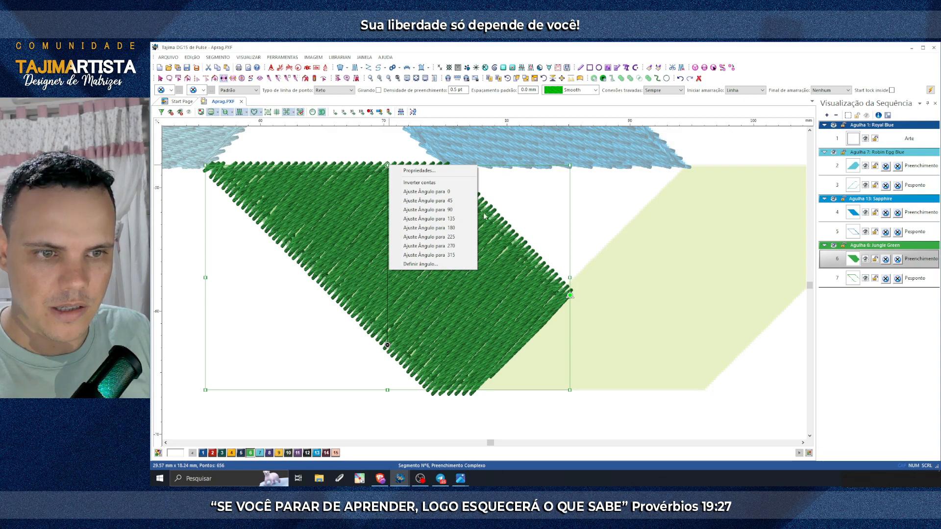
pyautogui.click(457, 226)
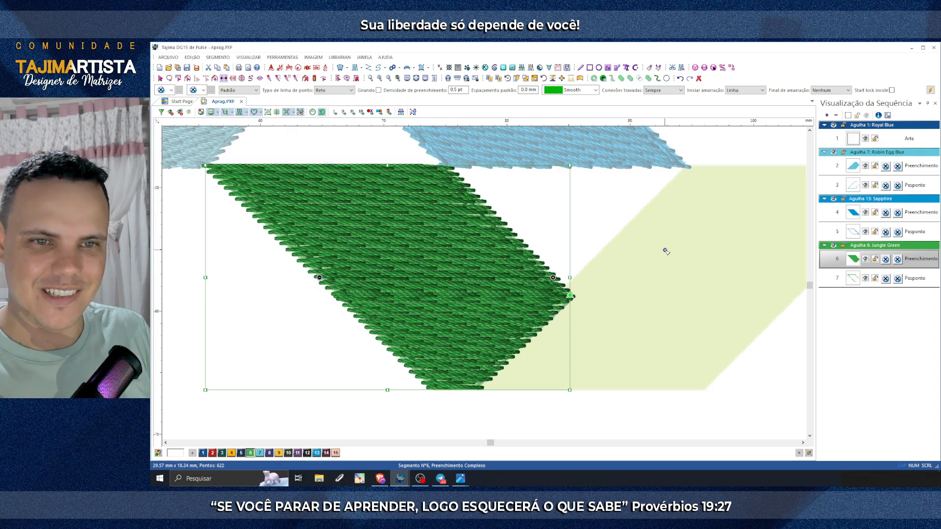
pyautogui.press('Escape')
pyautogui.press('Escape')
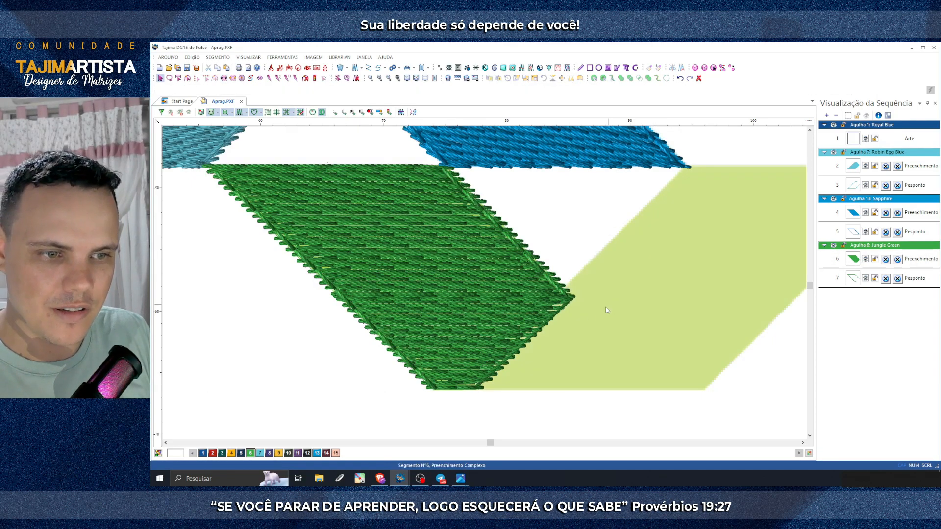
# Step: Examine the stitched green band beside the blue bands, hide the stitch preview, and check the green fill and run together
pyautogui.scroll(2, 583, 311)
pyautogui.hscroll(-3, 359, 268)
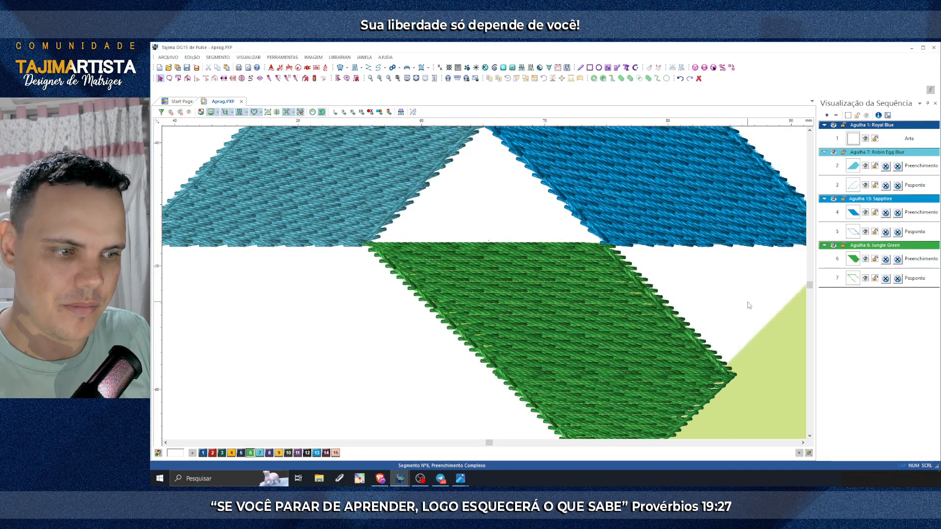
pyautogui.scroll(-2, 580, 247)
pyautogui.hscroll(3, 580, 247)
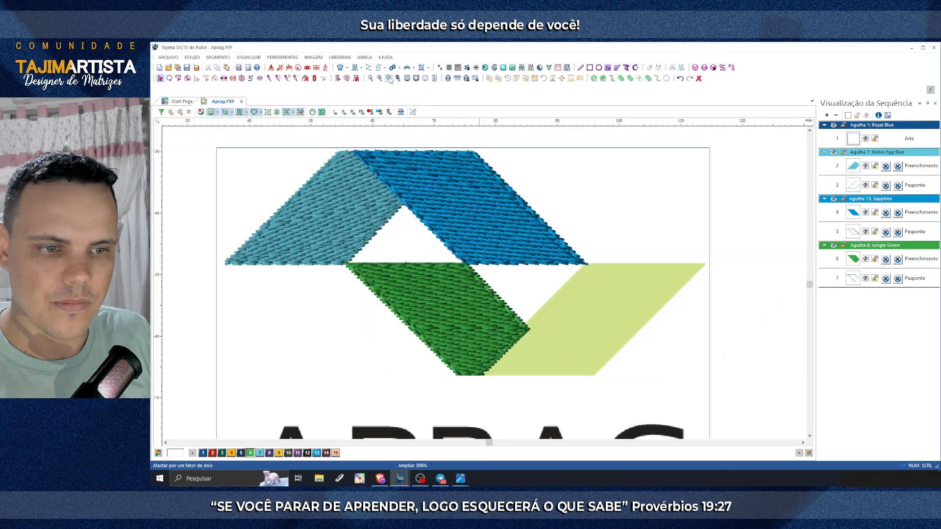
pyautogui.scroll(-2, 514, 313)
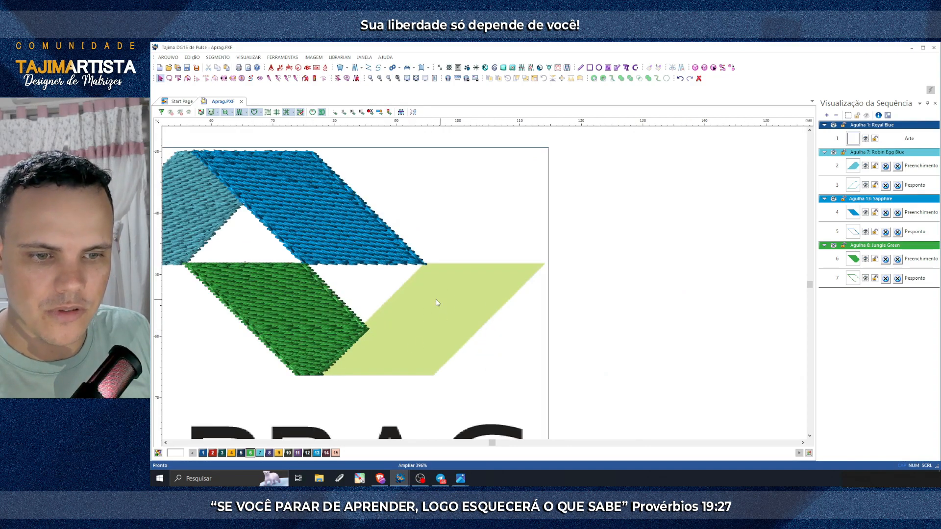
pyautogui.click(239, 111)
pyautogui.scroll(-2, 440, 226)
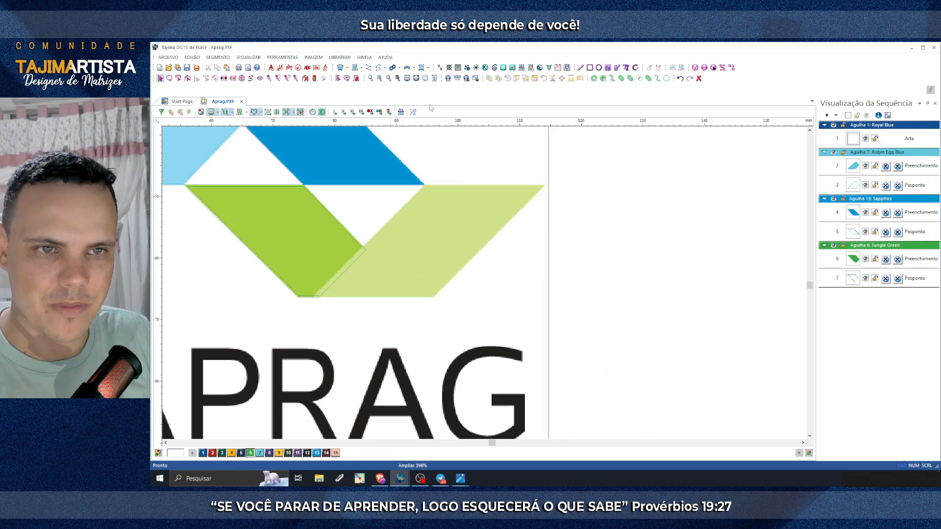
pyautogui.hscroll(-3, 463, 207)
pyautogui.click(383, 79)
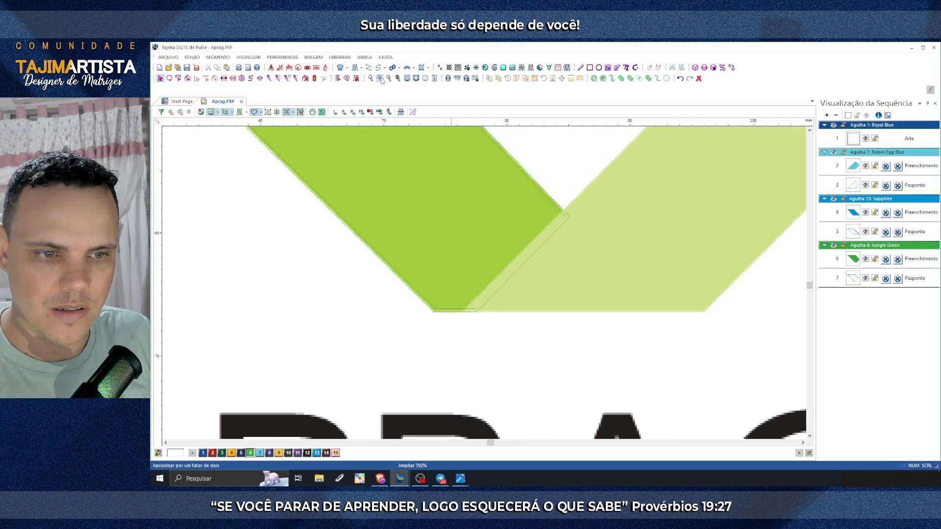
pyautogui.moveTo(390, 345); pyautogui.dragTo(554, 295)
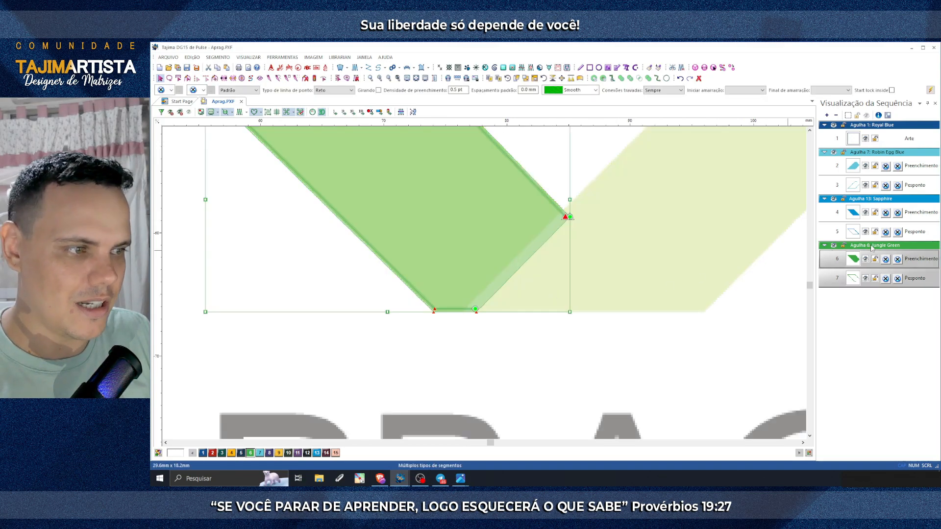
pyautogui.click(388, 375)
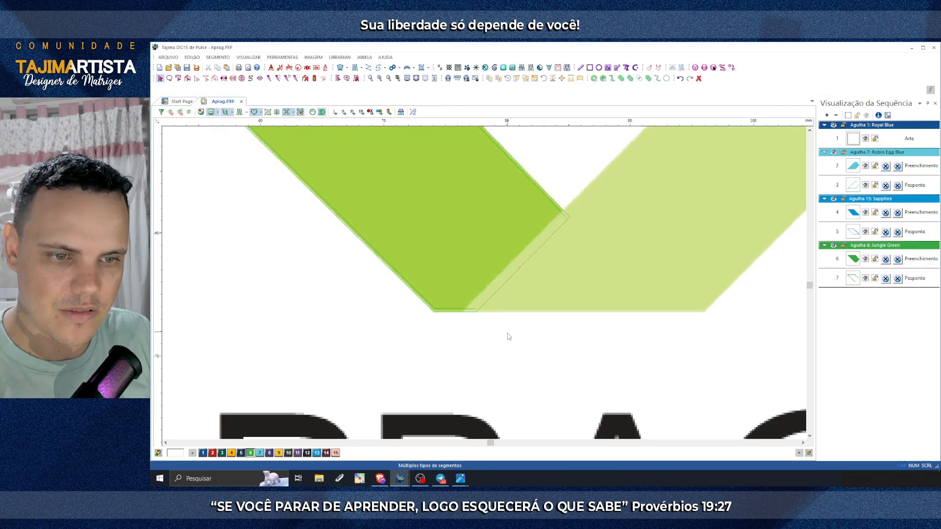
# Step: Match the needle 6 Jungle Green thread to the artwork by sampling the green band's colour, and check it in the stitch preview
pyautogui.rightClick(252, 453)
pyautogui.click(283, 438)
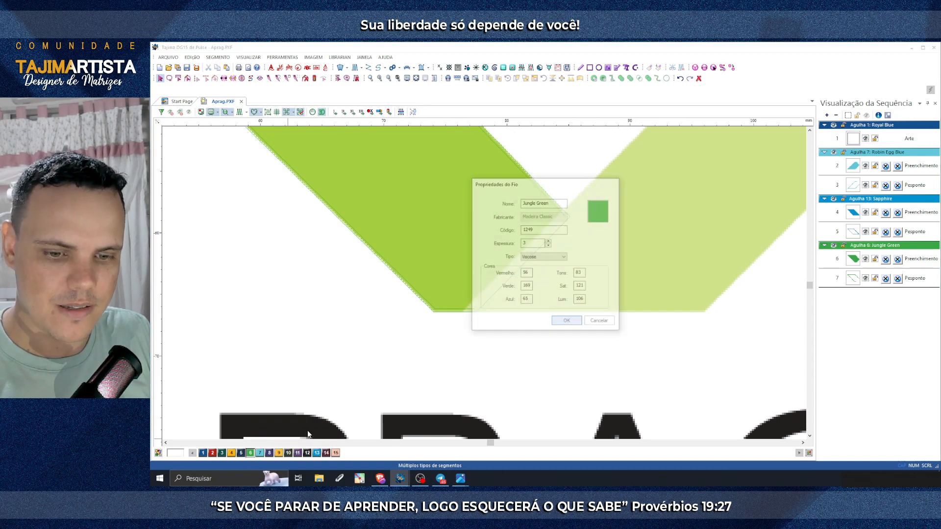
pyautogui.click(602, 212)
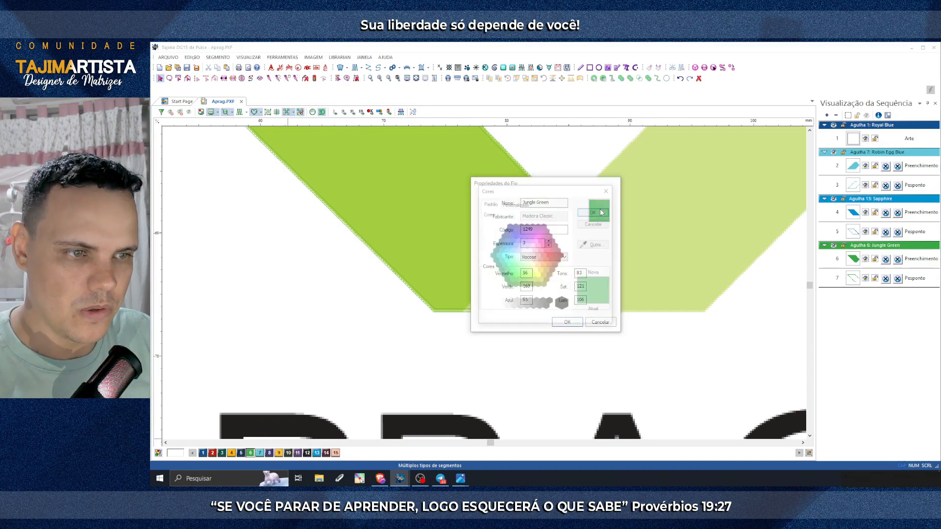
pyautogui.click(586, 245)
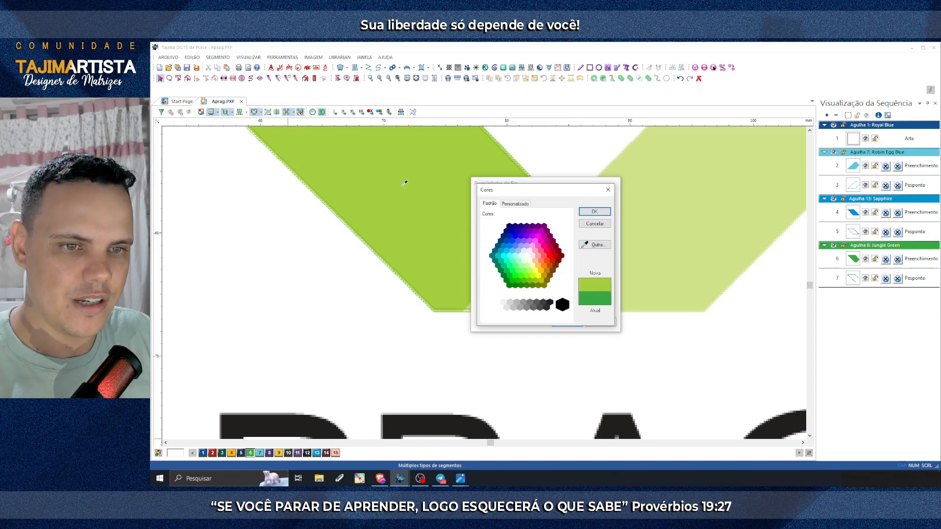
pyautogui.click(419, 179)
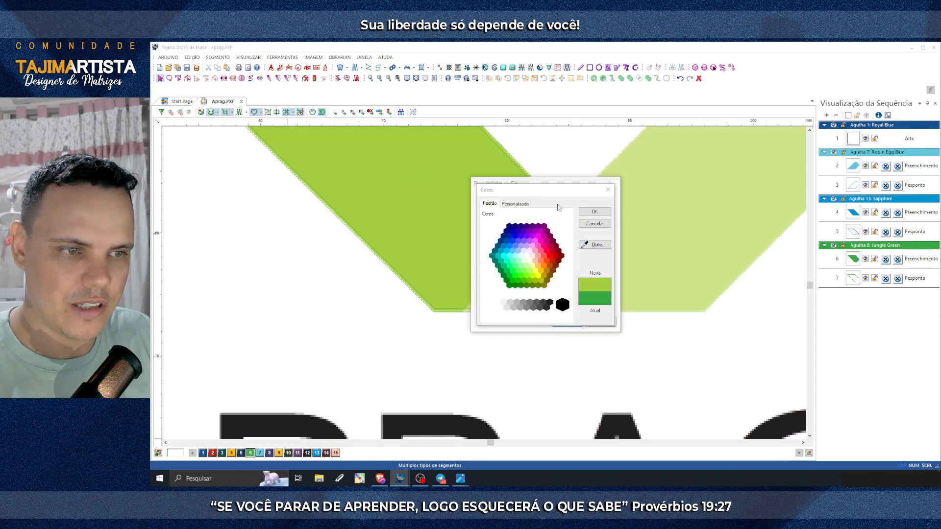
pyautogui.click(595, 211)
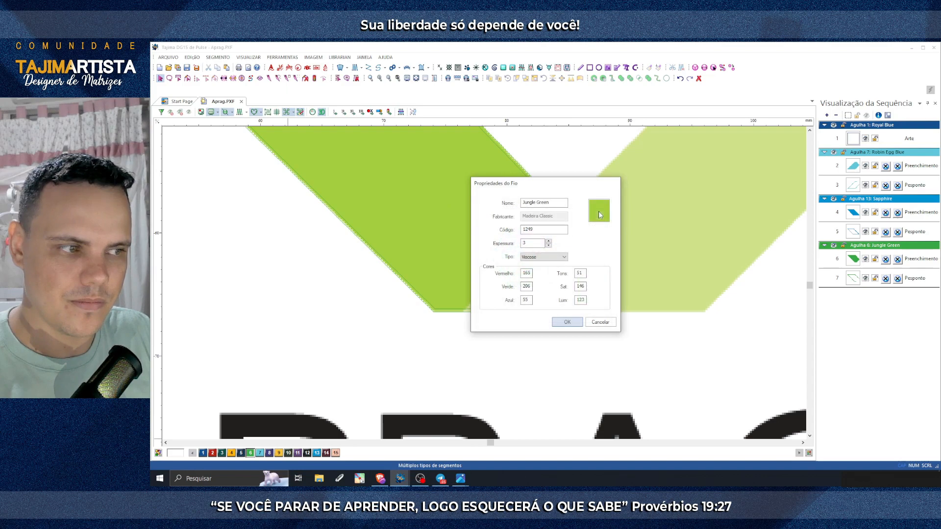
pyautogui.click(567, 323)
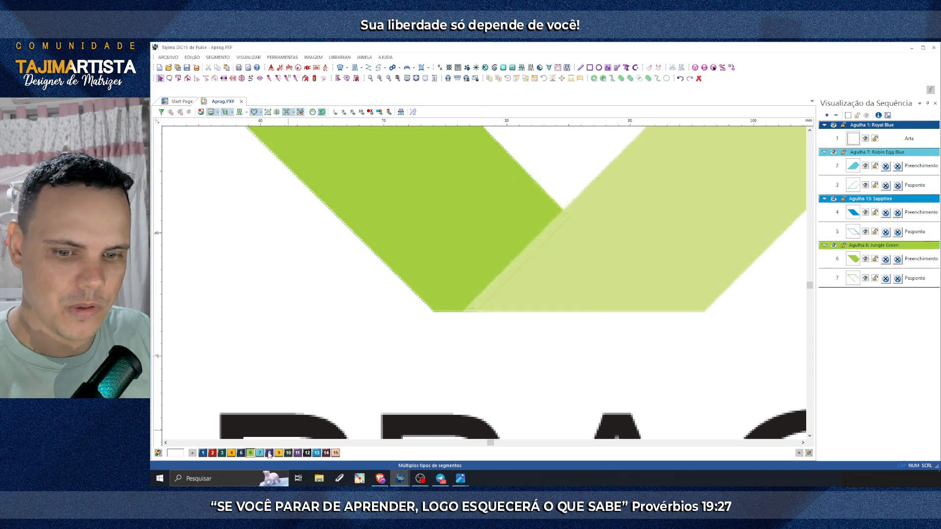
pyautogui.click(241, 114)
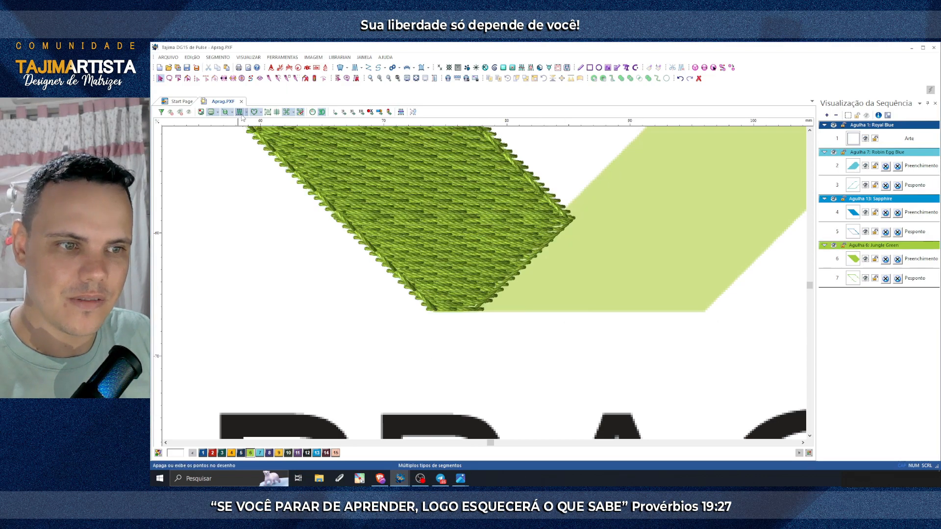
pyautogui.click(241, 114)
pyautogui.hscroll(3, 580, 258)
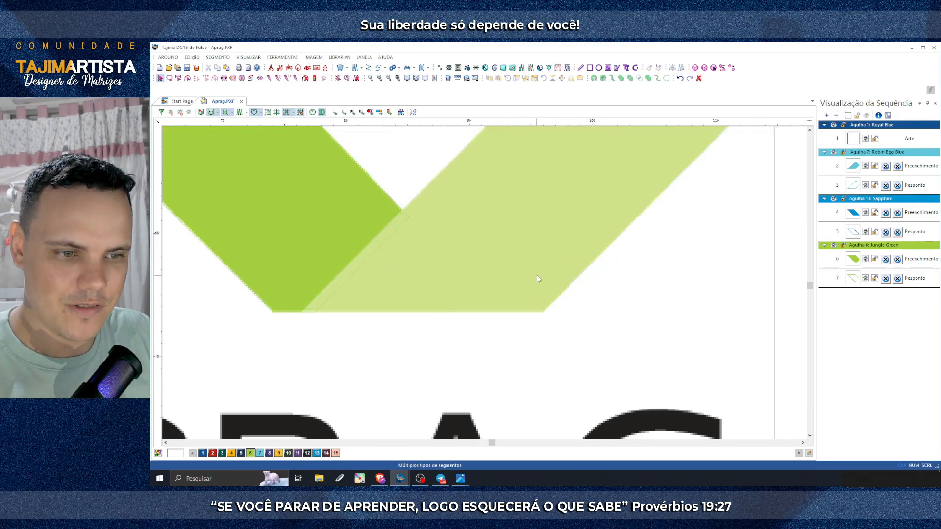
# Step: Outline the pale green band as a complex fill with straight corners, starting at its lower-left corner and overlapping the Jungle Green band
pyautogui.scroll(3, 524, 314)
pyautogui.scroll(-3, 523, 311)
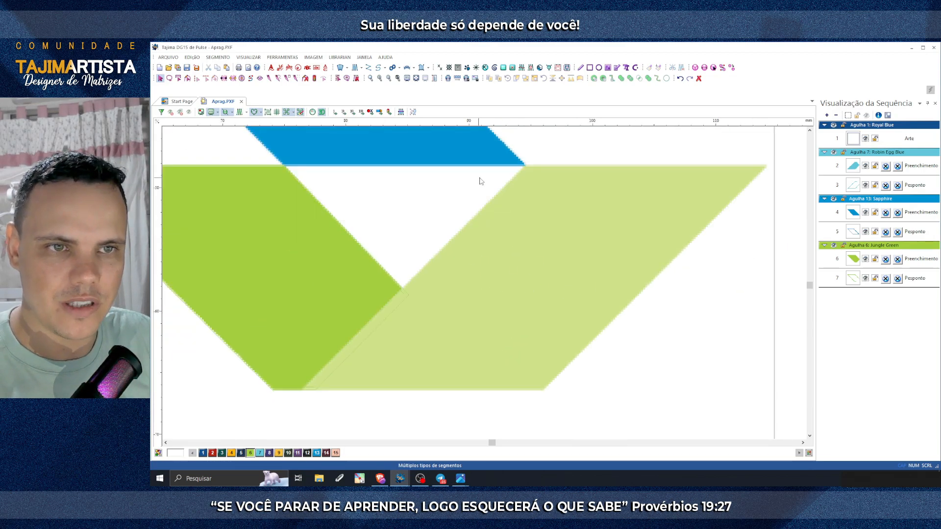
pyautogui.click(392, 69)
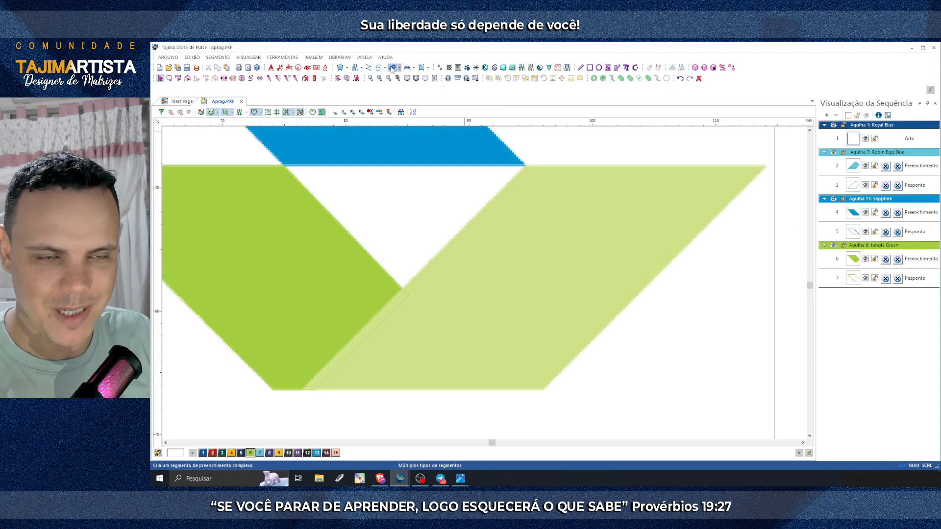
pyautogui.click(300, 391)
pyautogui.scroll(2, 388, 361)
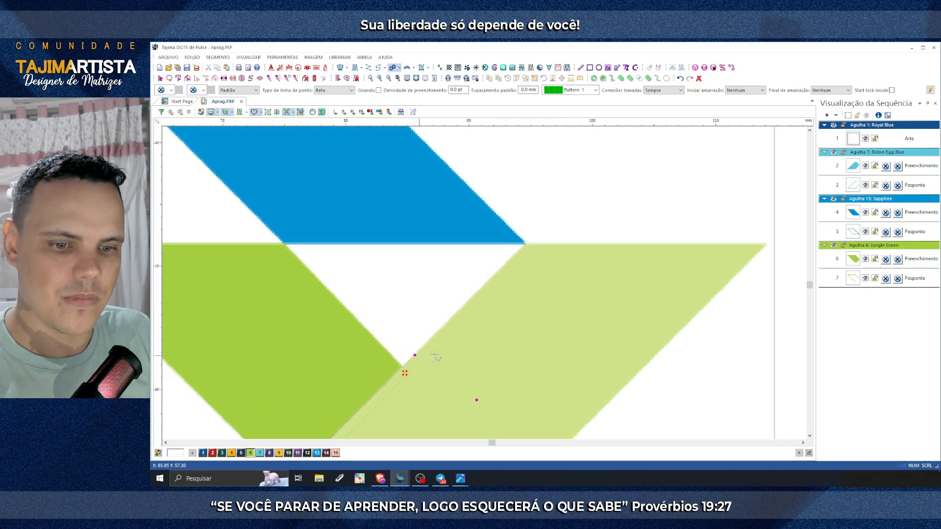
pyautogui.click(533, 263)
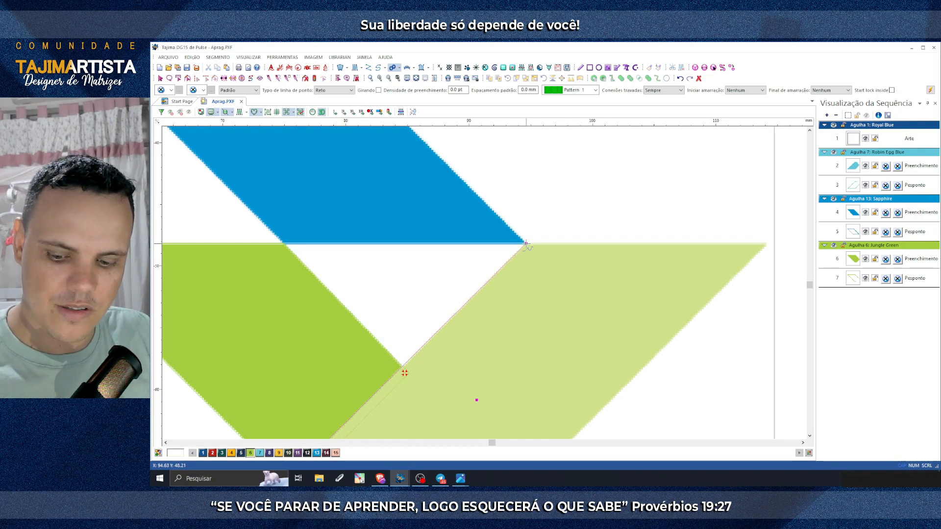
pyautogui.click(526, 243)
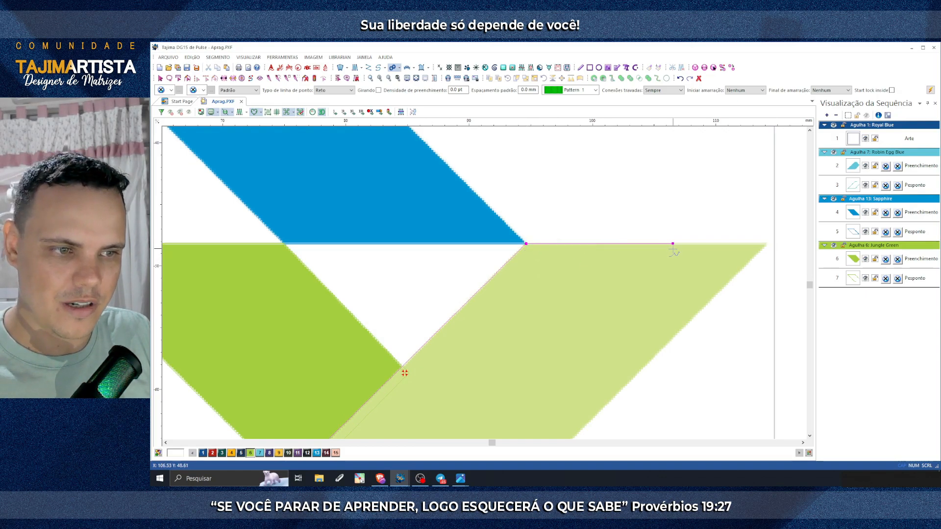
pyautogui.click(767, 244)
pyautogui.scroll(-4, 725, 245)
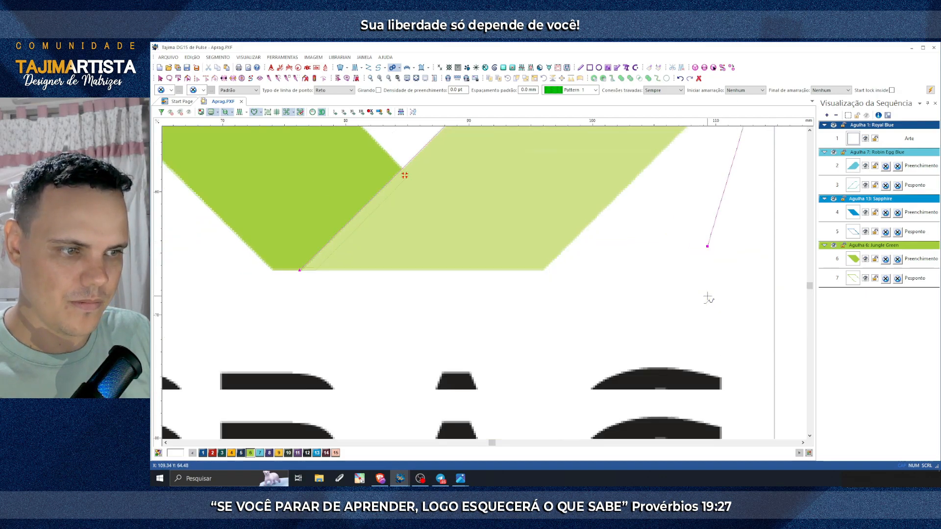
pyautogui.scroll(1, 613, 304)
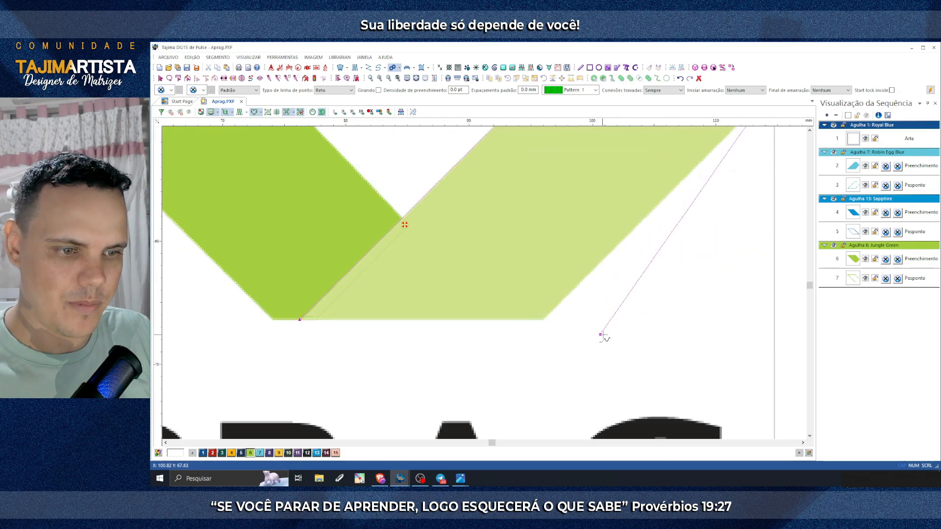
pyautogui.click(544, 320)
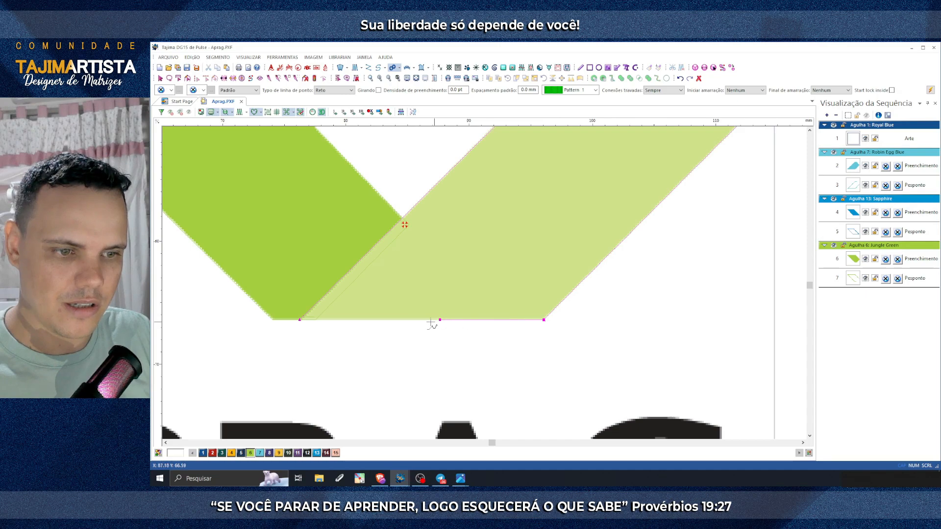
pyautogui.click(299, 320)
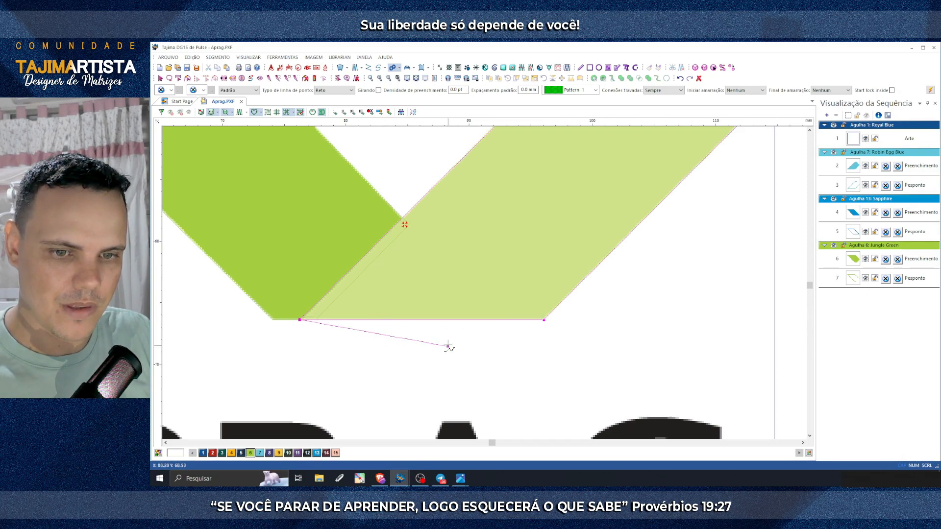
pyautogui.press('Return')
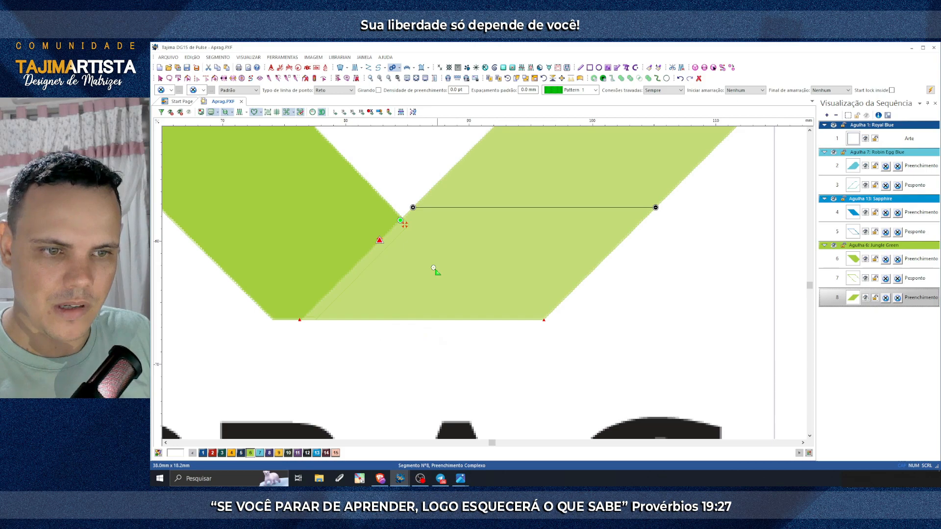
# Step: Place the new fill's start and stop points at its lower-left corner, deselect it, and check both green bands in the stitch preview
pyautogui.scroll(2, 471, 300)
pyautogui.scroll(-2, 471, 300)
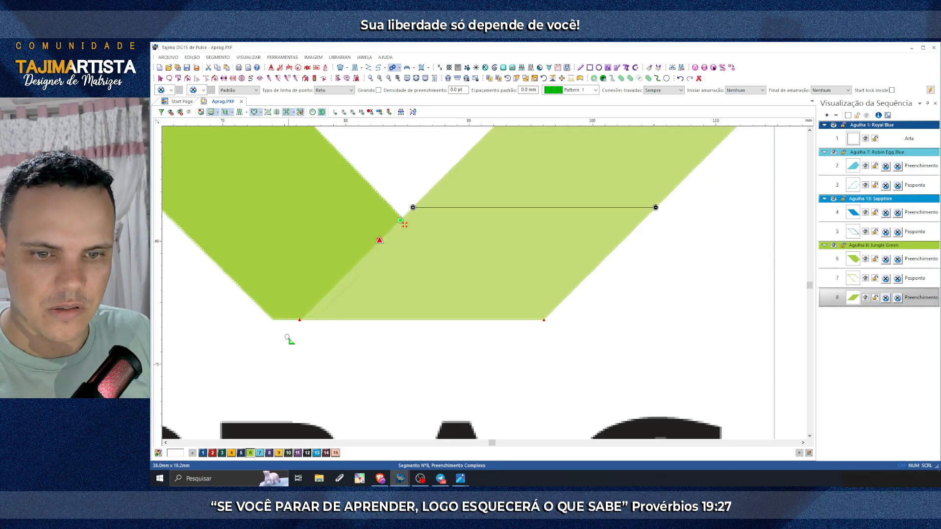
pyautogui.click(254, 343)
pyautogui.click(254, 343)
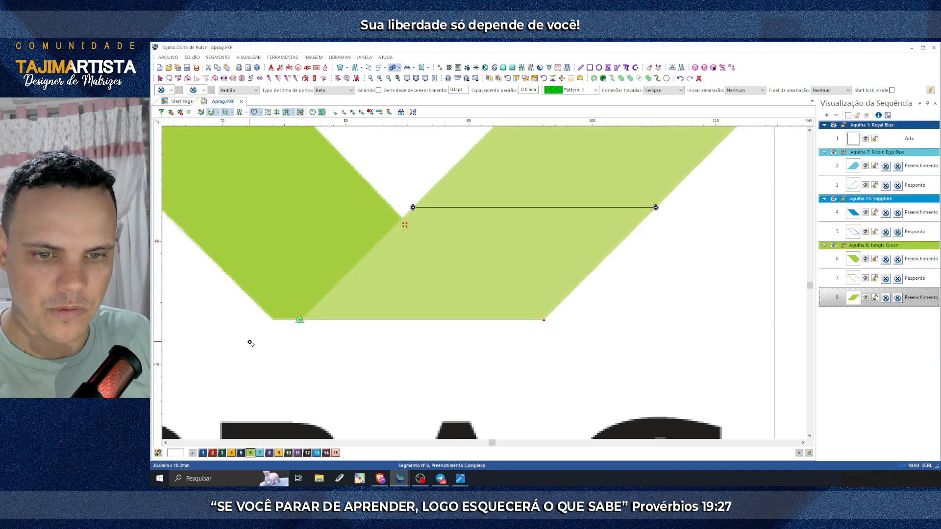
pyautogui.scroll(2, 570, 255)
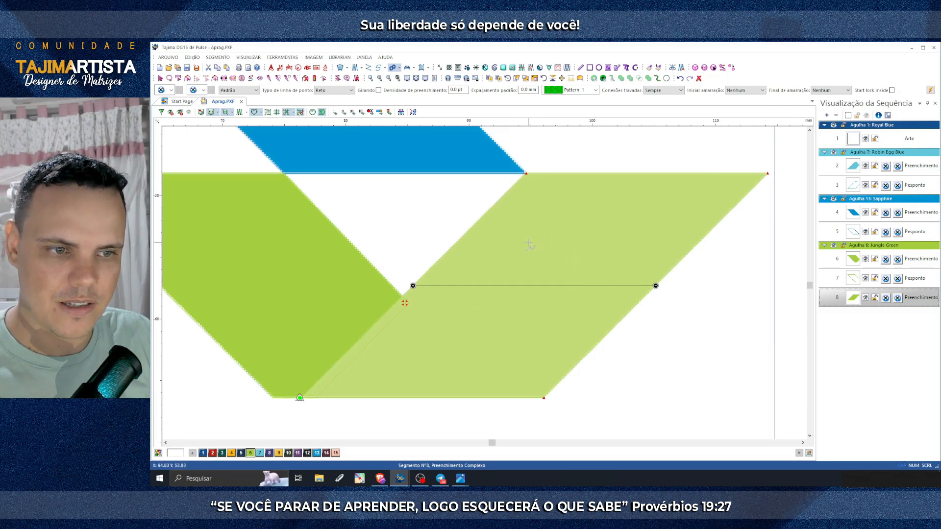
pyautogui.press('Escape')
pyautogui.click(557, 156)
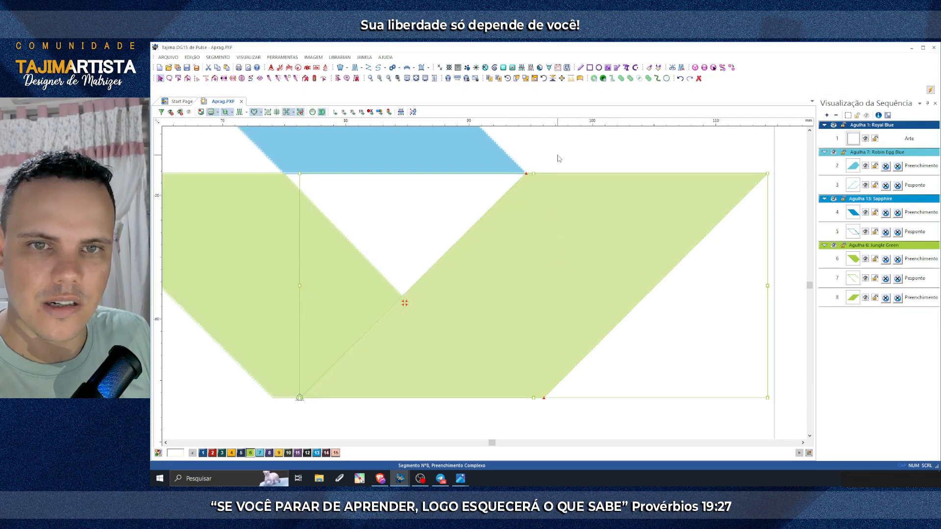
pyautogui.click(239, 112)
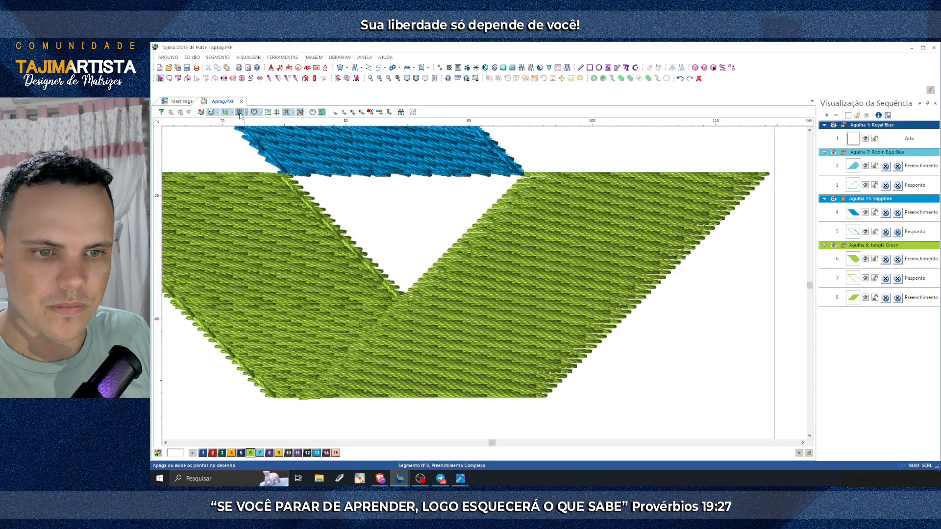
pyautogui.click(239, 113)
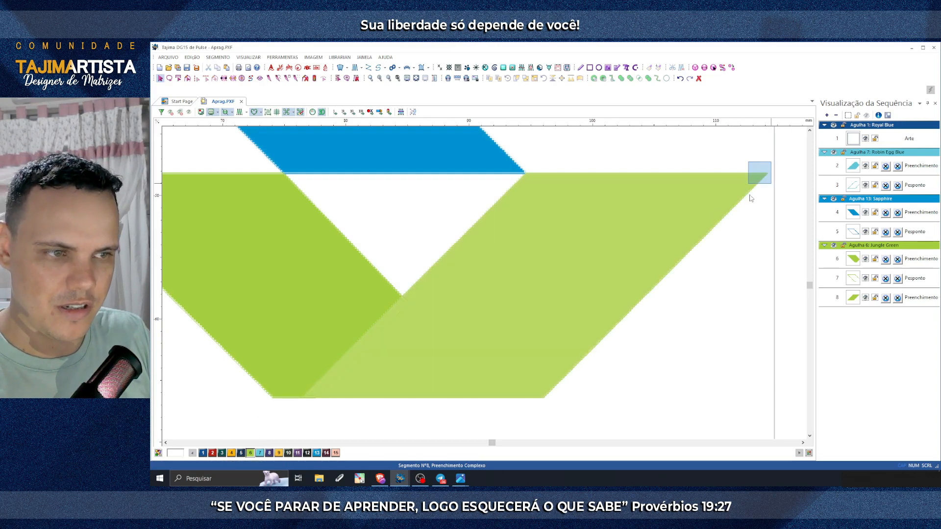
# Step: Assign needle 3 Eucalyptus to the new band's fill and set its pattern to Smooth
pyautogui.click(222, 453)
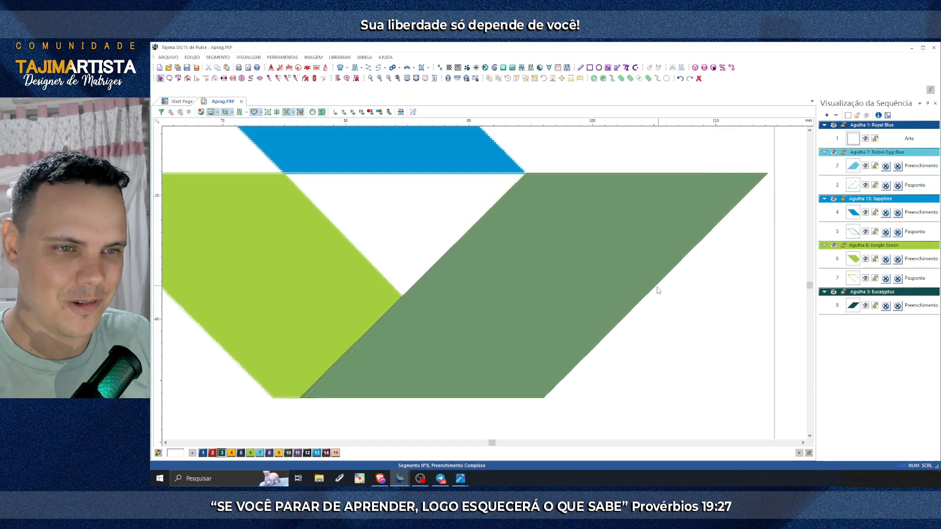
pyautogui.click(527, 186)
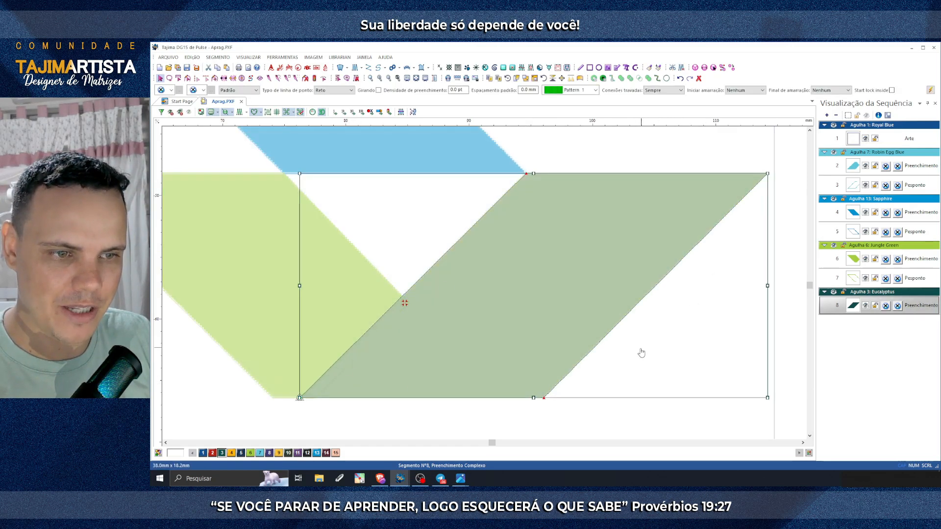
pyautogui.click(595, 90)
pyautogui.scroll(-6, 584, 266)
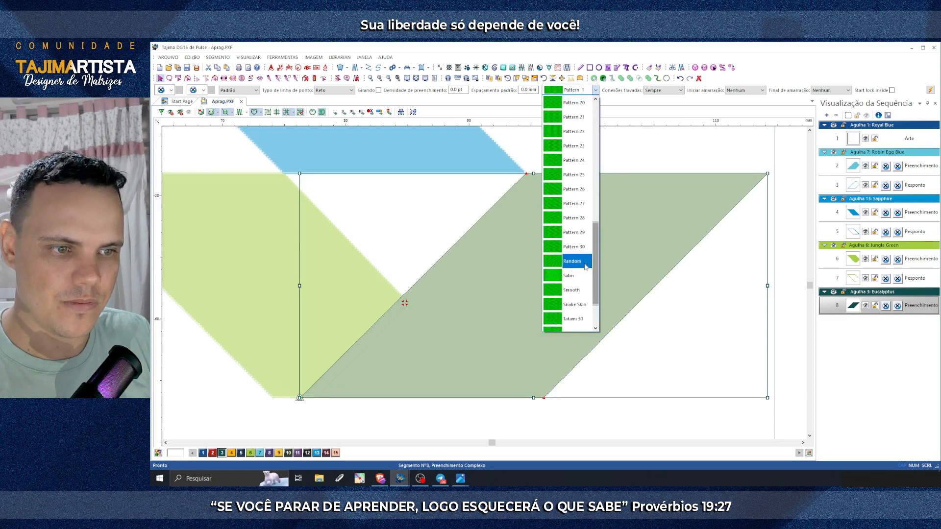
pyautogui.click(581, 292)
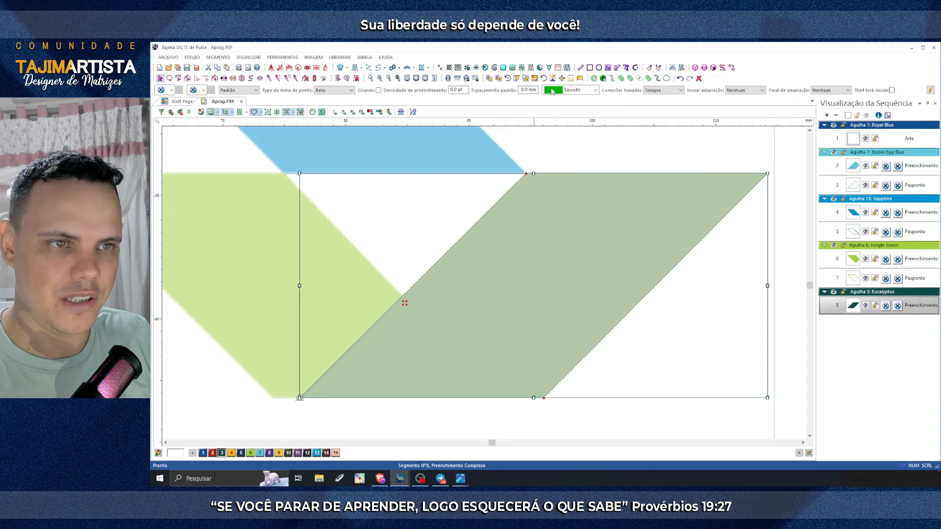
# Step: Create an offset copy of the Eucalyptus fill with a specified distance of -0.25 mm
pyautogui.click(526, 79)
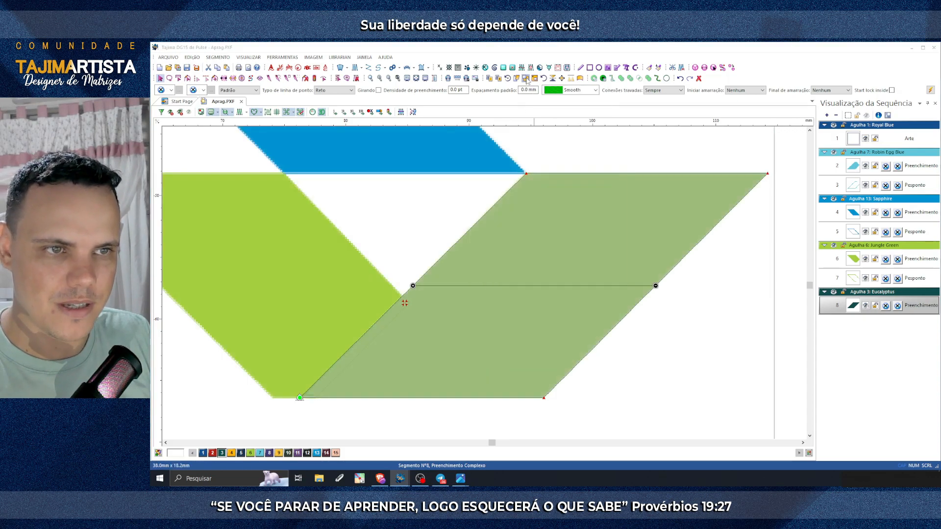
pyautogui.click(474, 278)
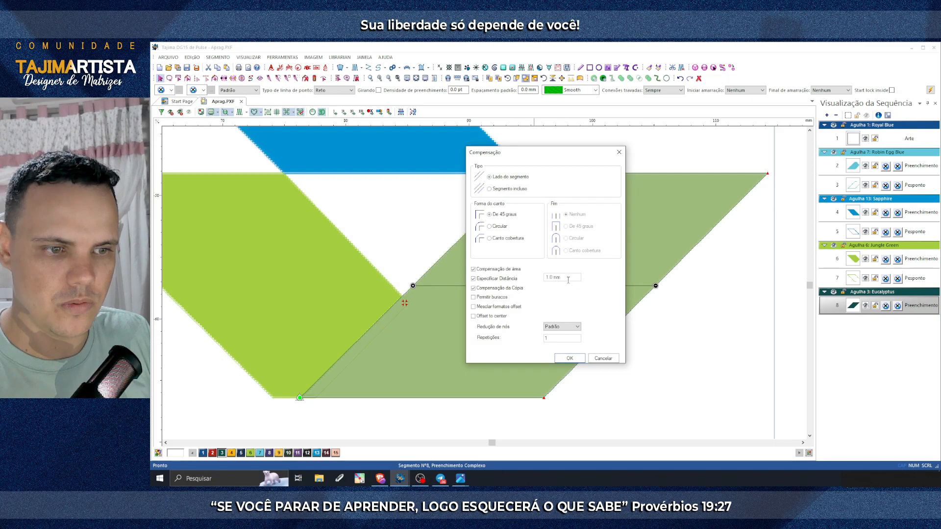
pyautogui.moveTo(568, 279); pyautogui.dragTo(534, 278)
pyautogui.write('-')
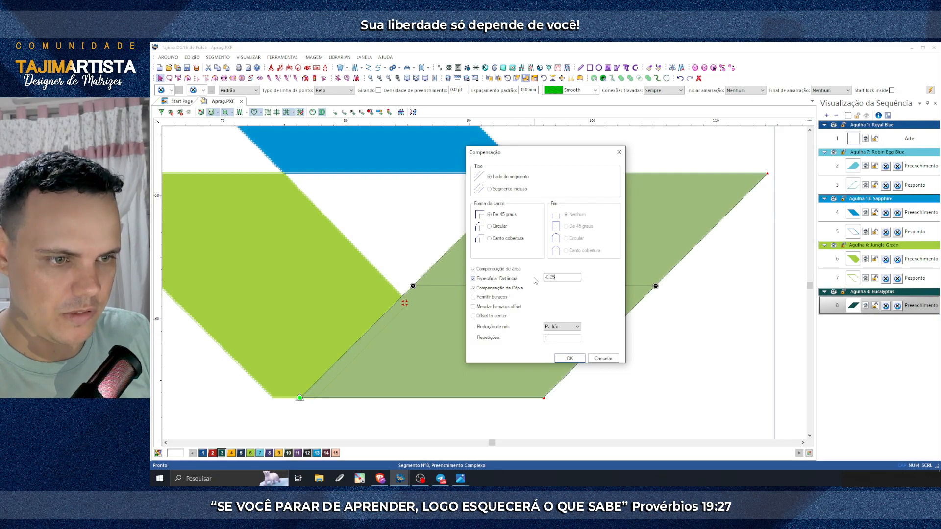
pyautogui.write('0.25')
pyautogui.click(568, 358)
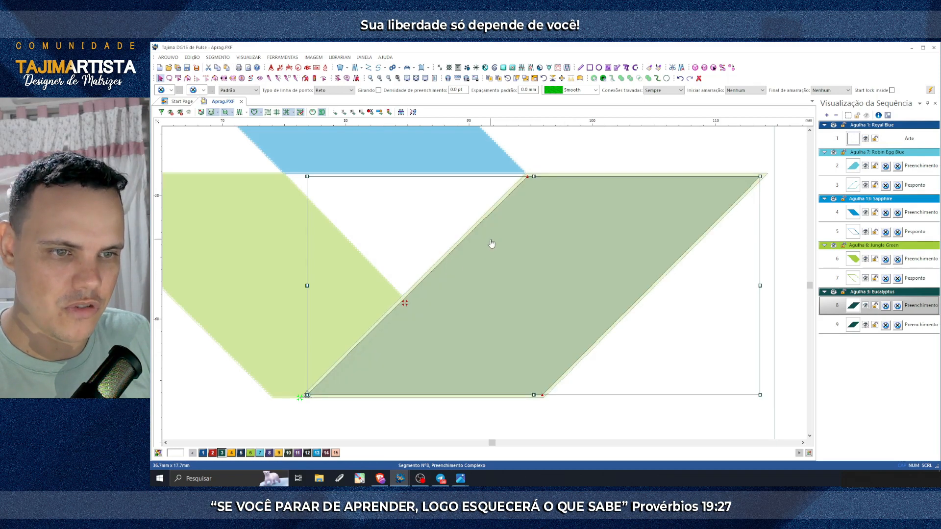
# Step: Convert the inset copy of the Eucalyptus band into a run segment (Pesponto) and finish editing its start and stop points
pyautogui.rightClick(492, 244)
pyautogui.moveTo(535, 354)
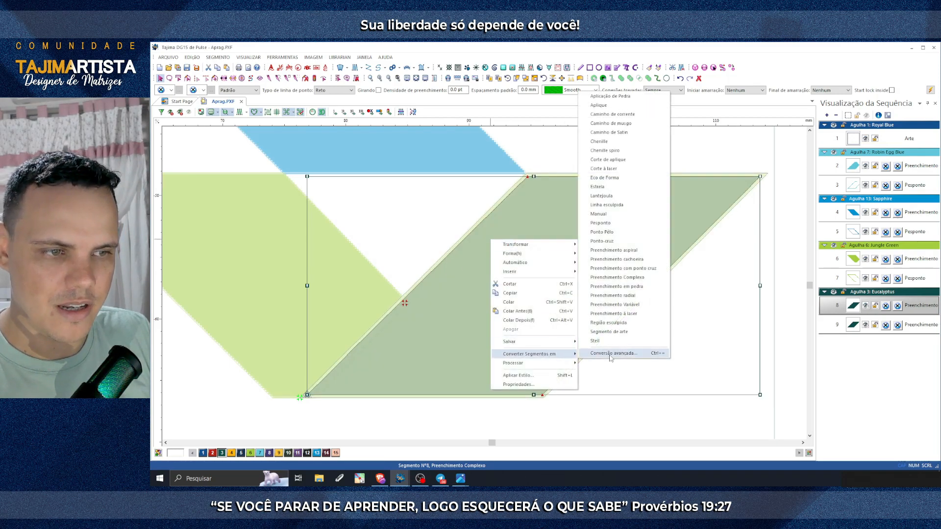
pyautogui.click(606, 223)
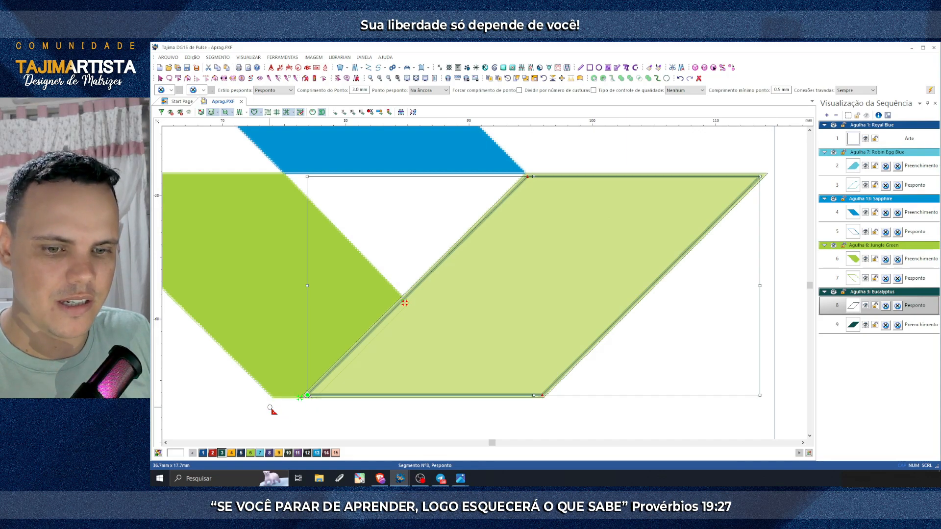
pyautogui.press('Escape')
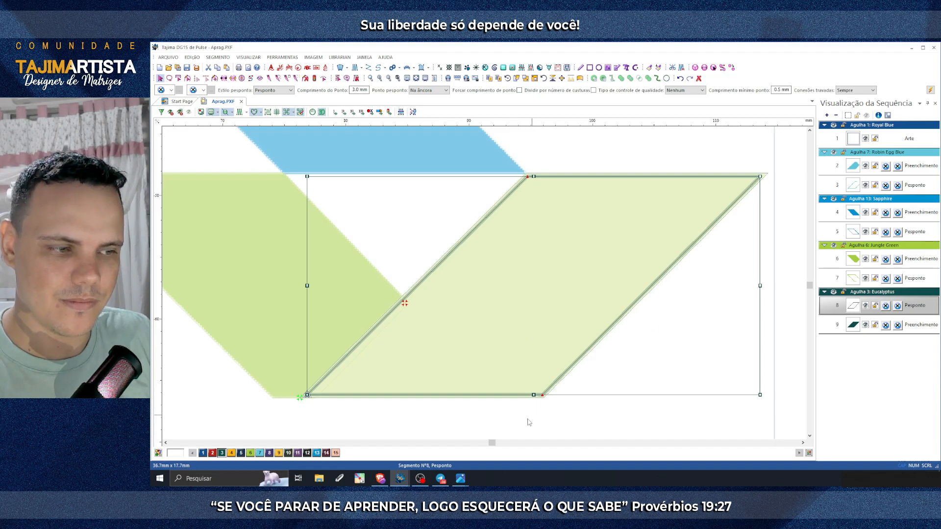
# Step: Move the Eucalyptus fill ahead of its run outline in the sequence, show the stitches, and deselect the fill
pyautogui.click(856, 327)
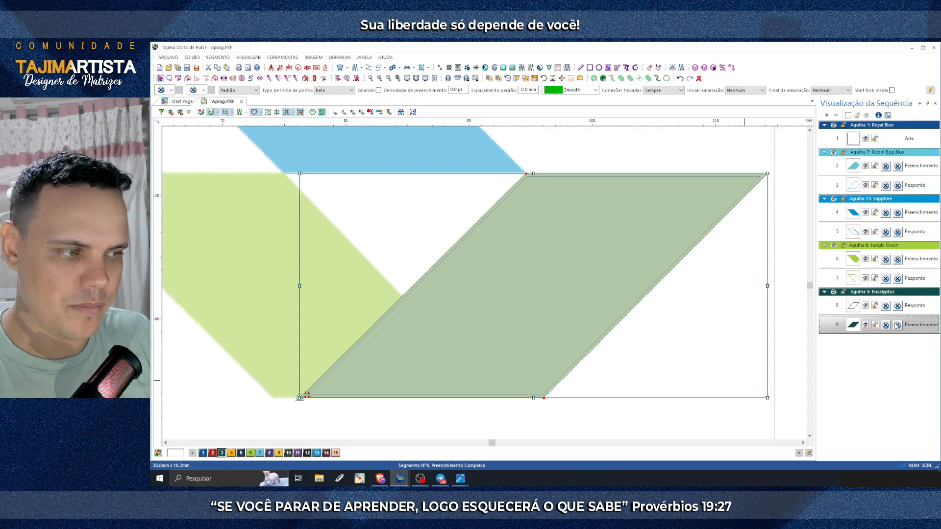
pyautogui.click(239, 113)
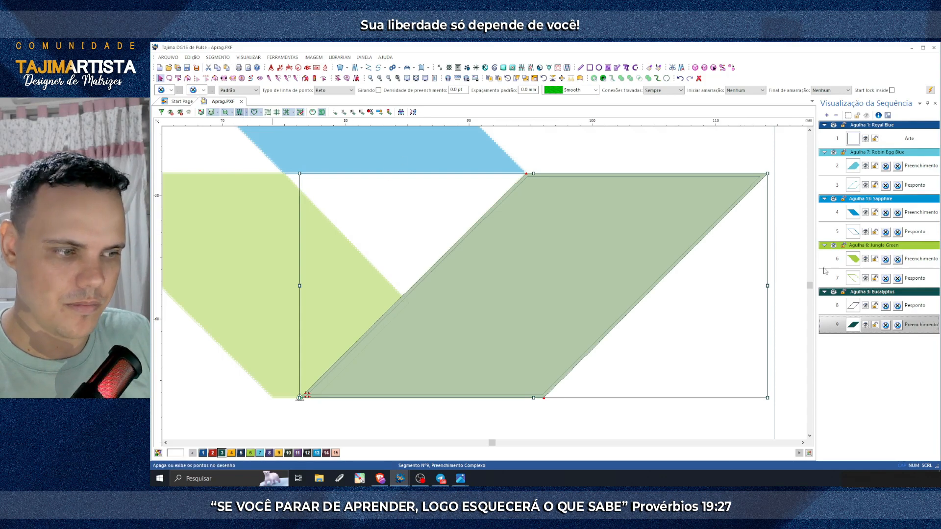
pyautogui.moveTo(856, 329); pyautogui.dragTo(855, 304)
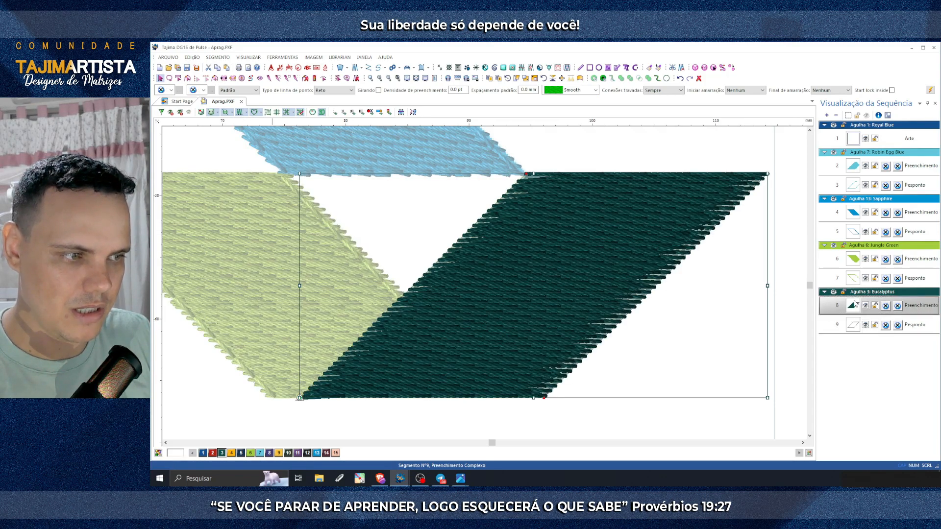
pyautogui.click(744, 406)
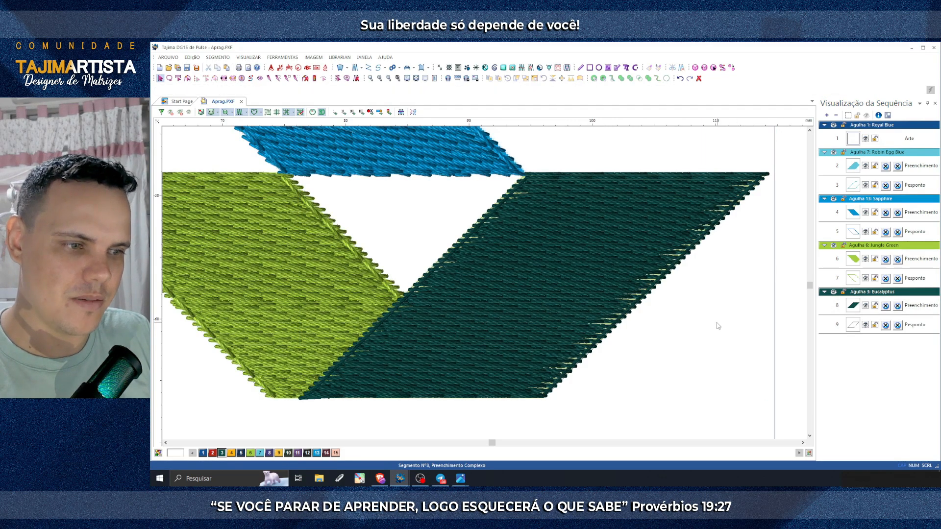
# Step: Inspect the Jungle Green and Eucalyptus fills and their run outlines at the overlap, and view the whole logo
pyautogui.hscroll(-3, 714, 319)
pyautogui.scroll(2, 655, 327)
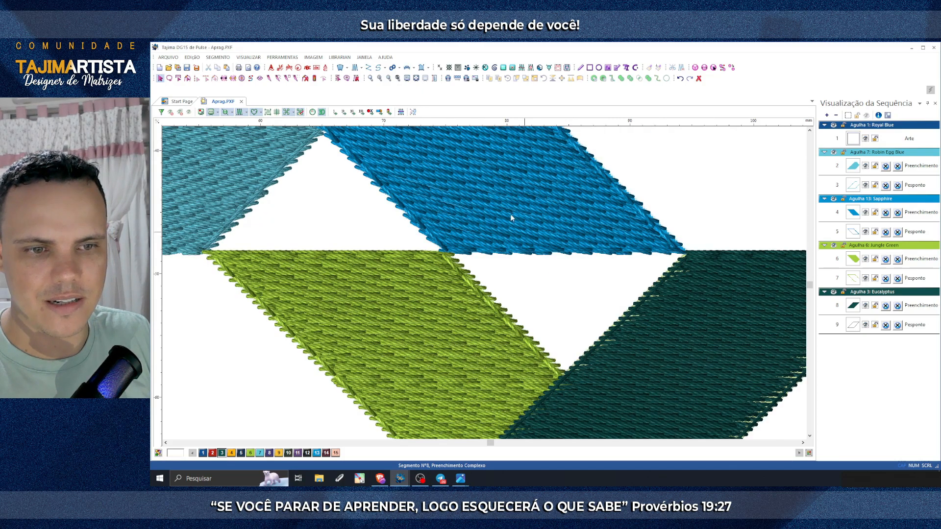
pyautogui.click(853, 259)
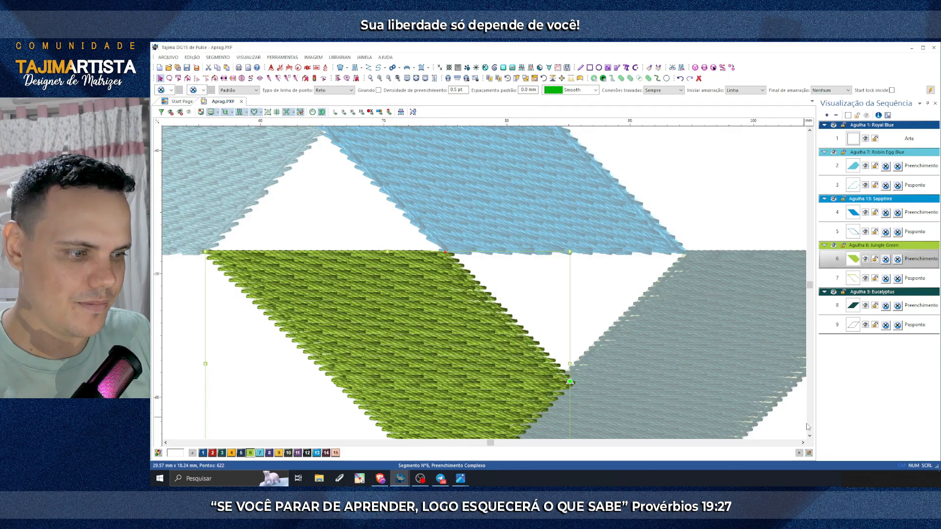
pyautogui.scroll(-2, 807, 429)
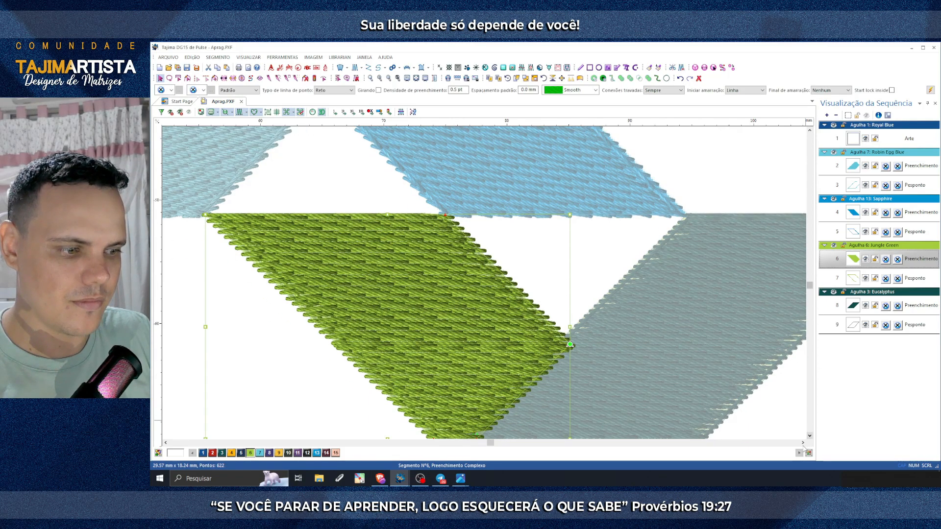
pyautogui.click(803, 444)
pyautogui.click(803, 444)
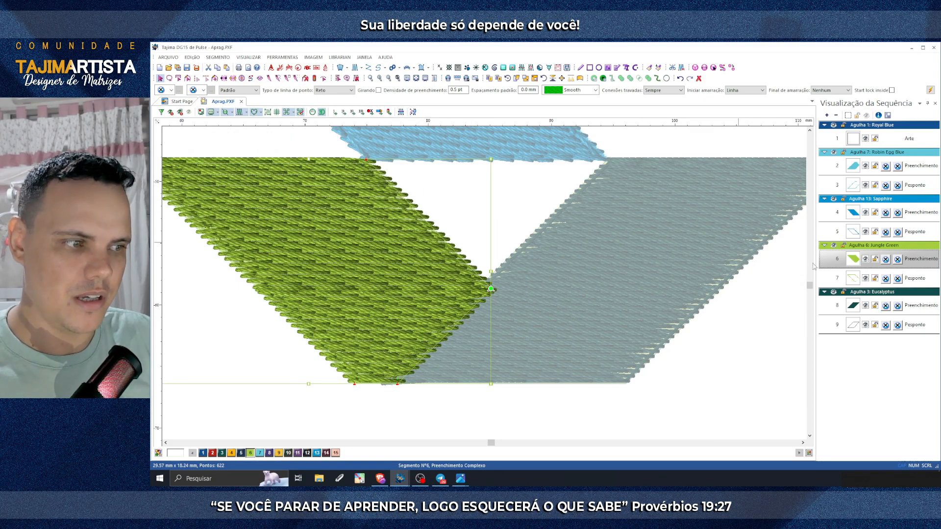
pyautogui.click(855, 309)
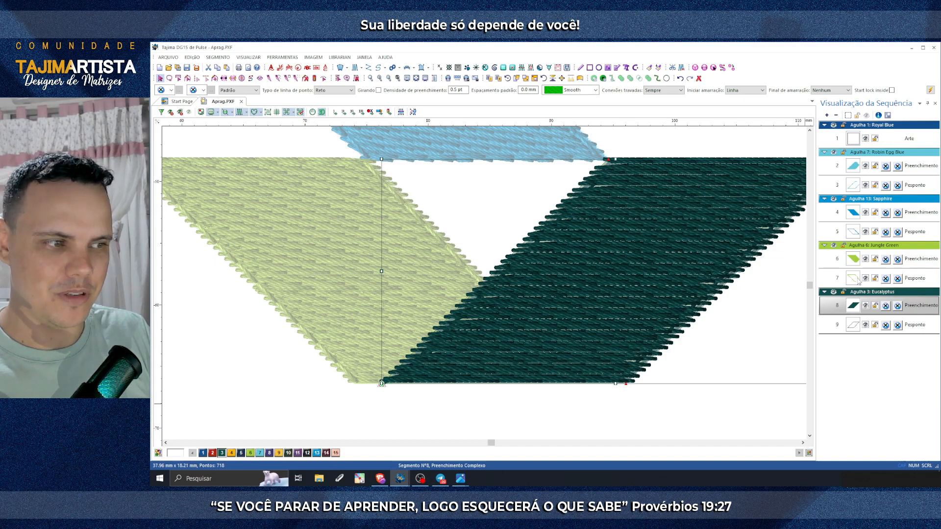
pyautogui.click(858, 280)
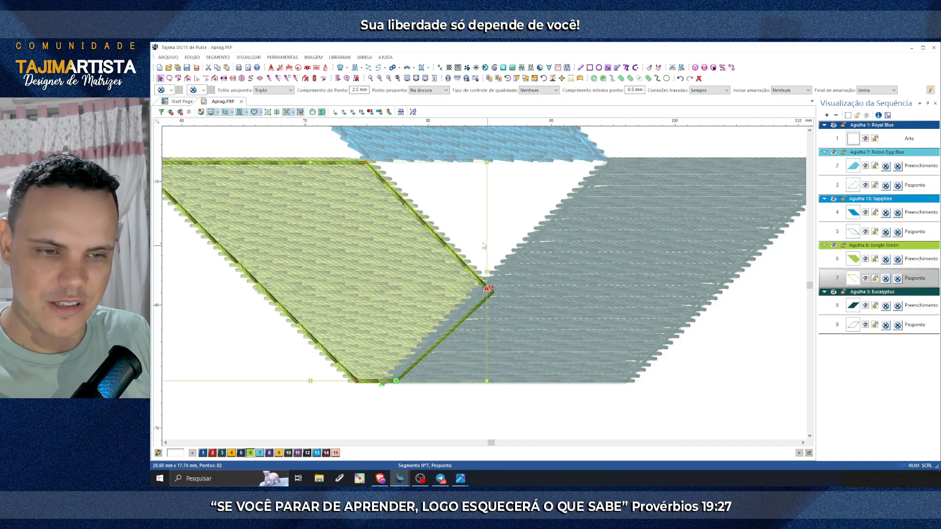
pyautogui.click(854, 327)
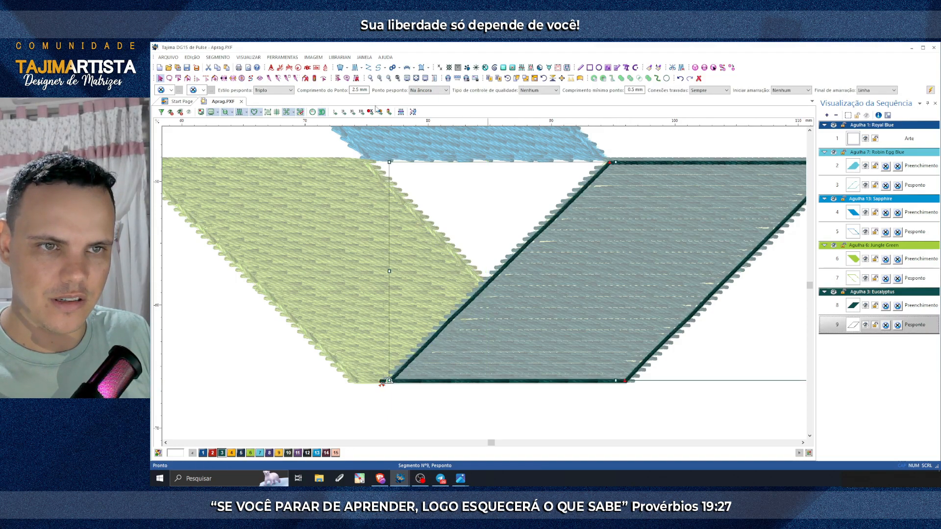
pyautogui.click(700, 381)
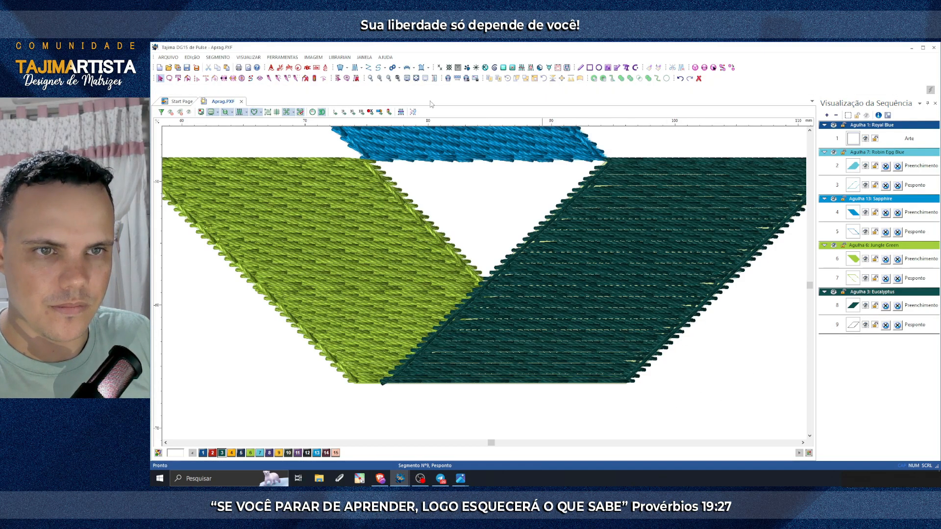
pyautogui.click(389, 80)
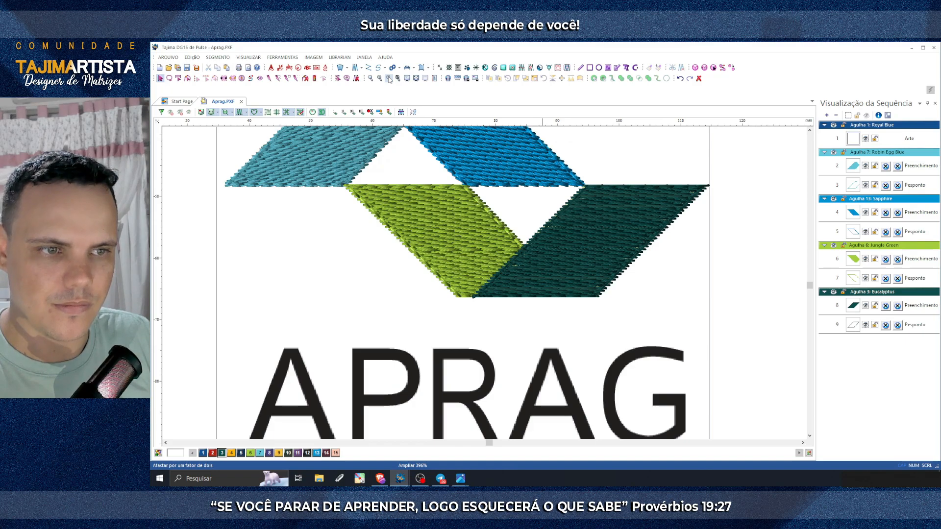
pyautogui.click(389, 79)
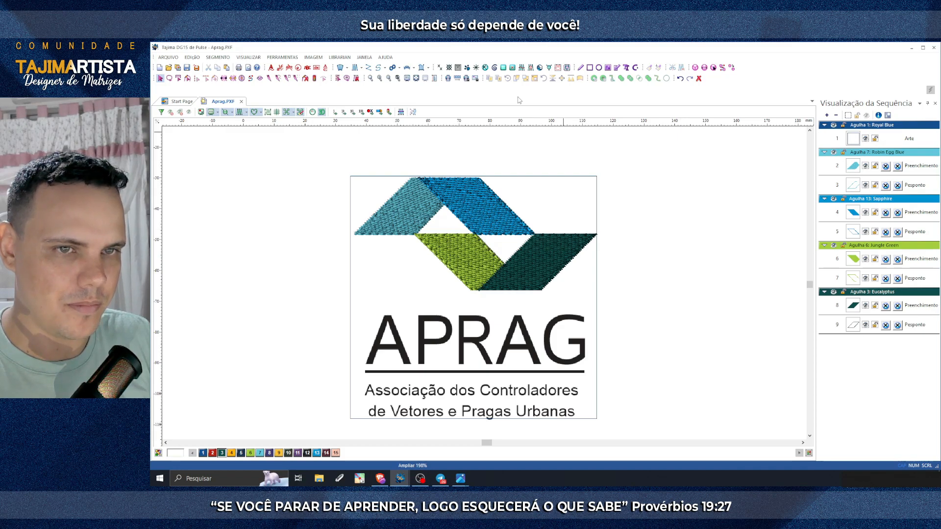
# Step: Hide the stitches, recolour the needle 3 Eucalyptus thread with the light green sampled from the artwork's fourth band, and show the stitches again
pyautogui.click(381, 78)
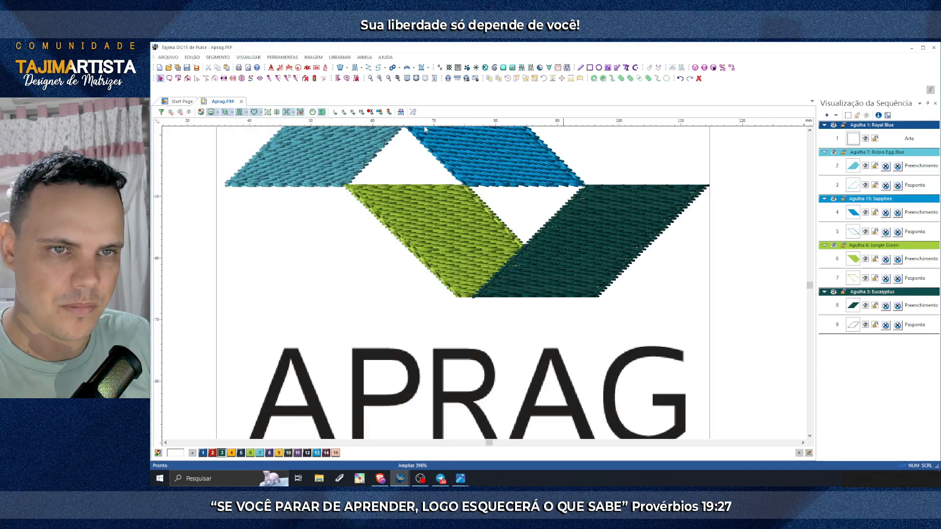
pyautogui.click(239, 113)
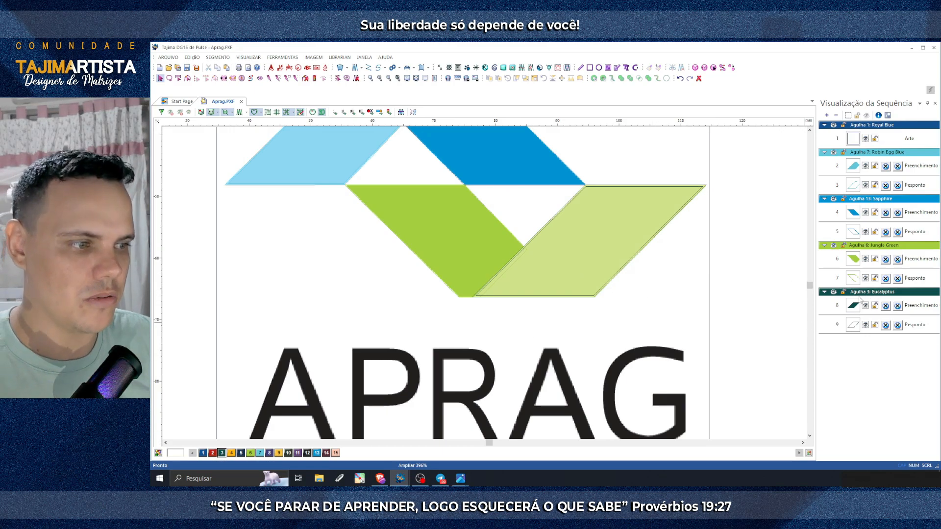
pyautogui.rightClick(224, 456)
pyautogui.click(255, 438)
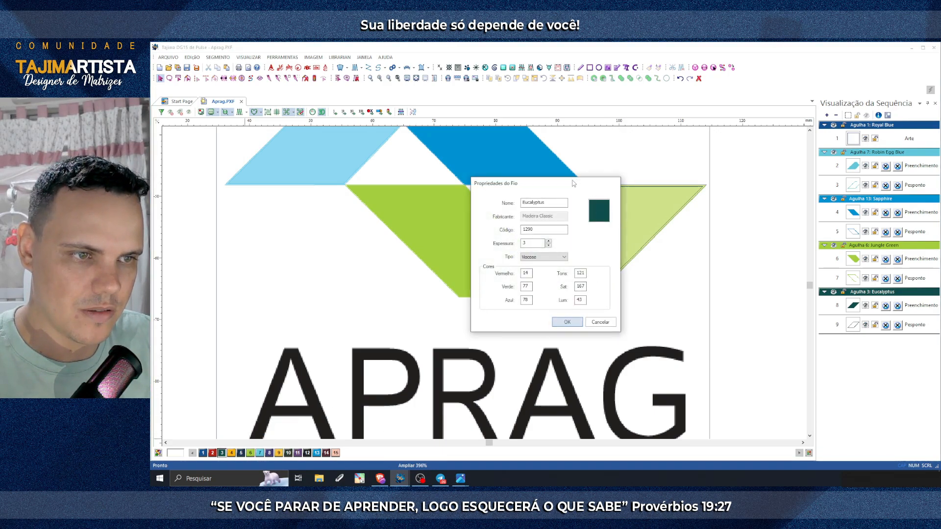
pyautogui.moveTo(574, 183); pyautogui.dragTo(815, 162)
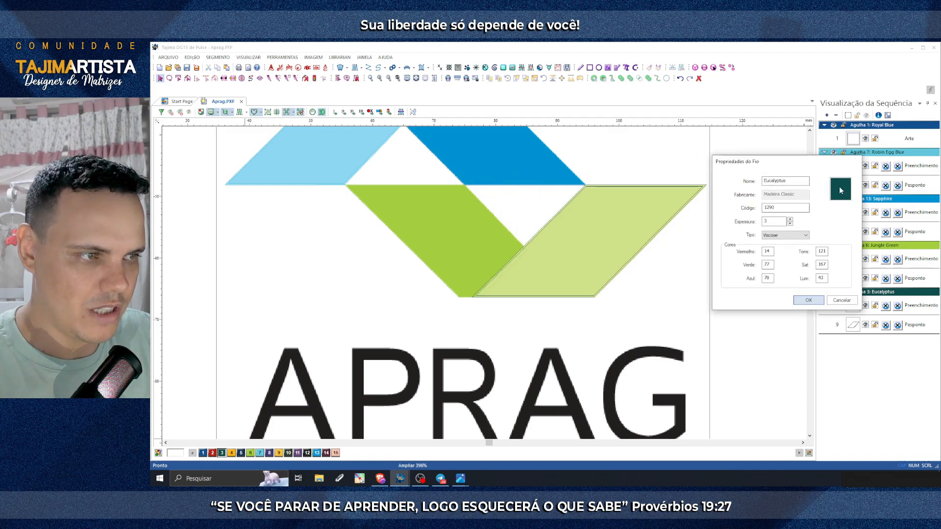
pyautogui.click(841, 189)
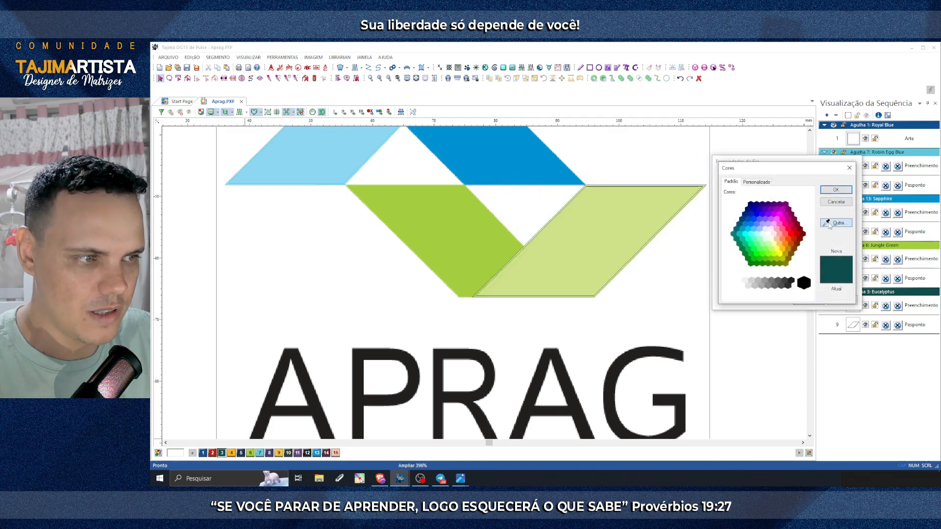
pyautogui.click(620, 225)
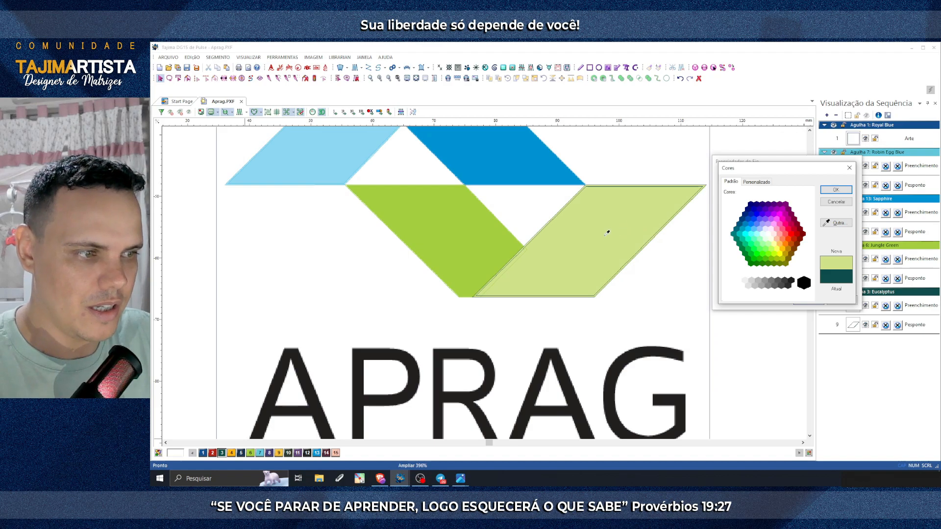
pyautogui.click(836, 191)
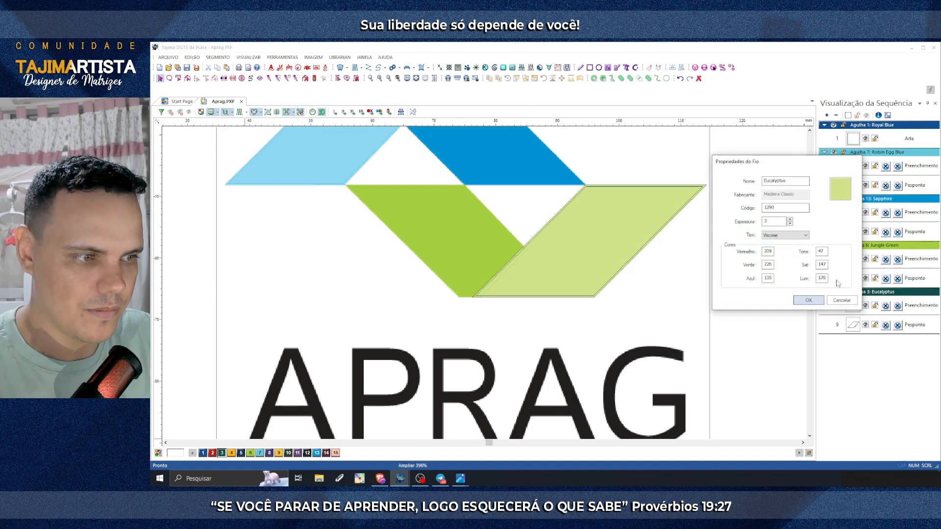
pyautogui.click(808, 300)
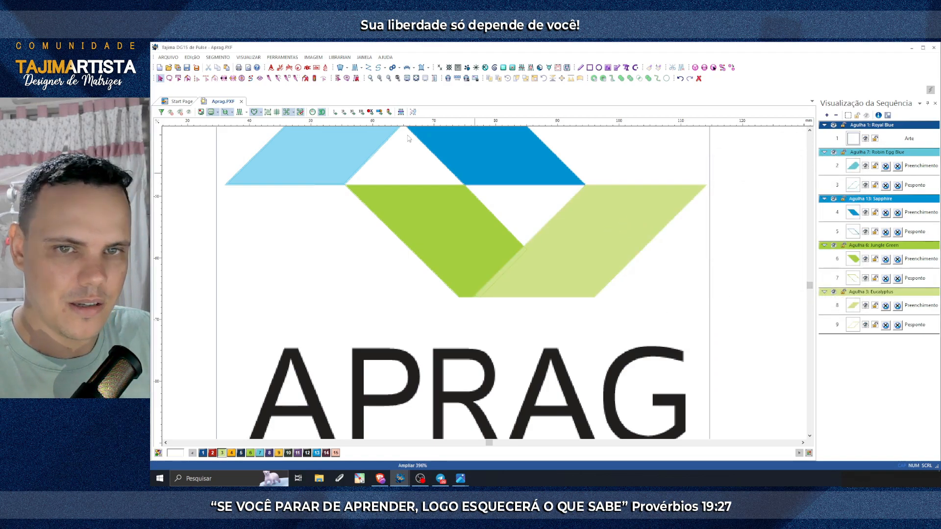
pyautogui.click(239, 112)
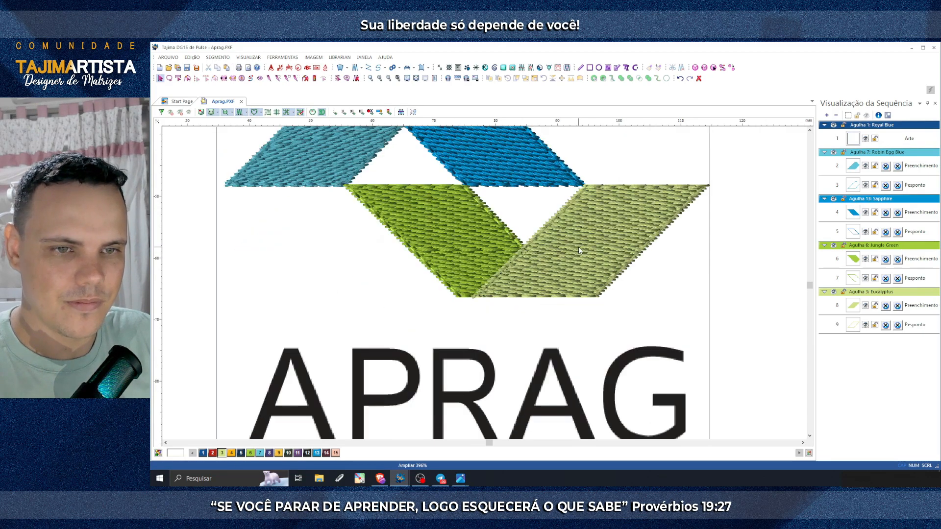
# Step: Collapse the Robin Egg Blue, Sapphire, Jungle Green and Eucalyptus groups in the sequence and save the design
pyautogui.scroll(2, 578, 246)
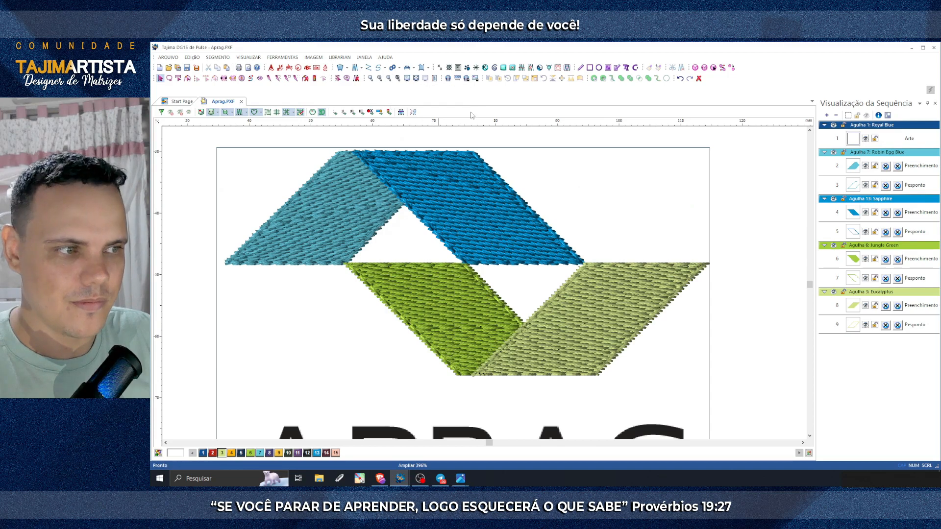
pyautogui.click(825, 152)
pyautogui.click(824, 161)
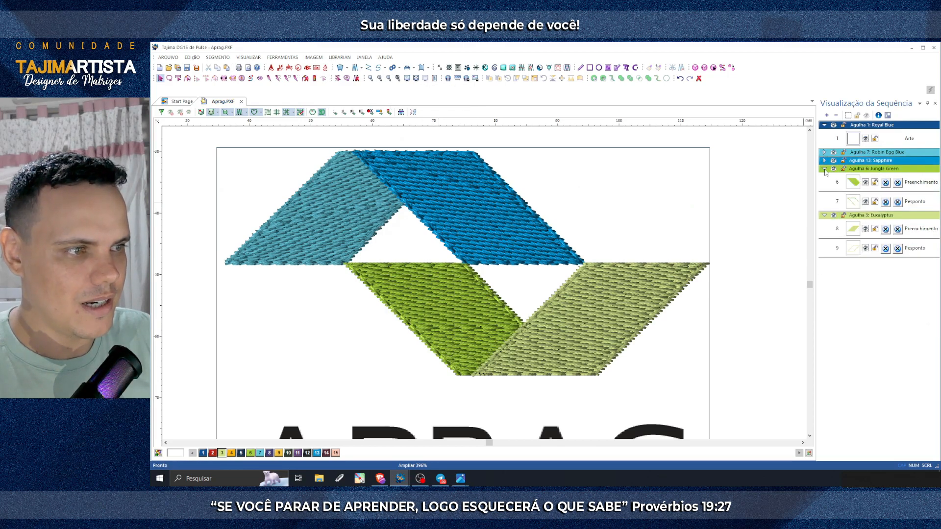
pyautogui.click(825, 169)
pyautogui.click(825, 178)
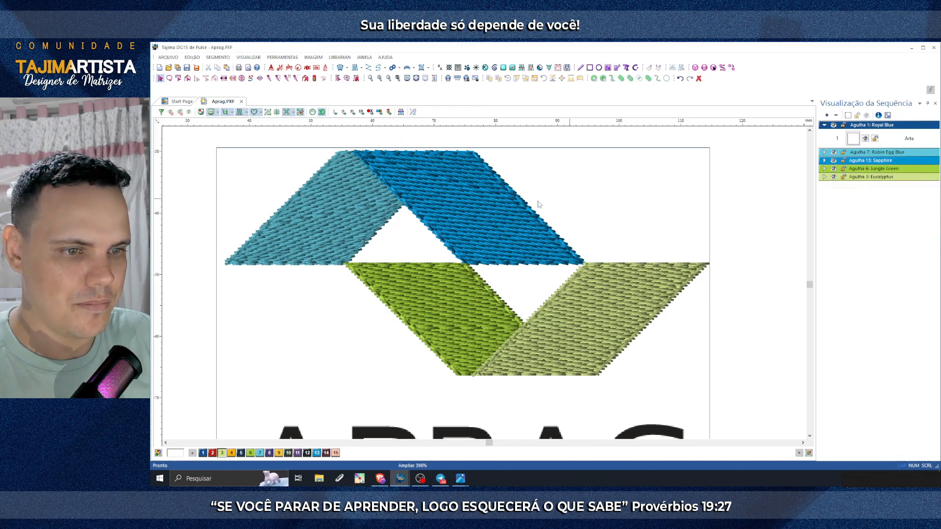
pyautogui.click(169, 58)
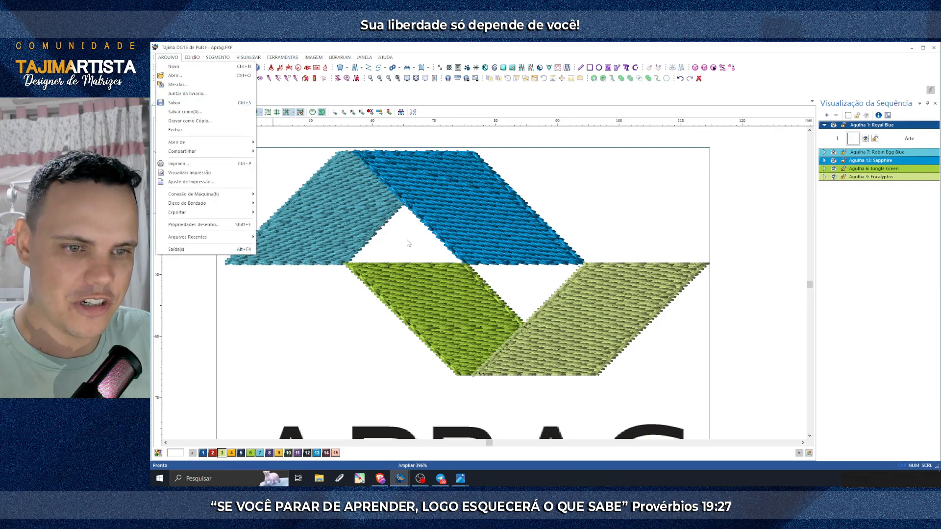
pyautogui.click(175, 103)
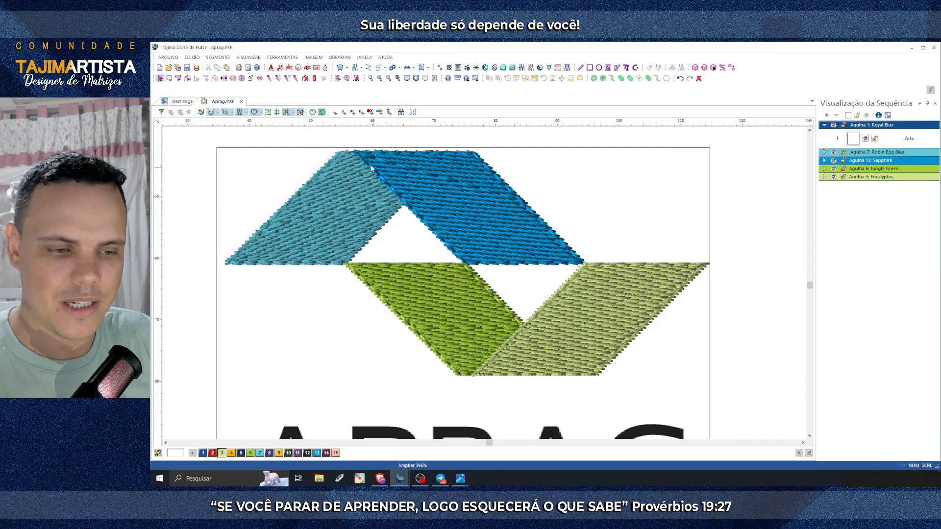
# Step: Add an embroidery text segment reading APRAG and finish its entry so it is selected
pyautogui.scroll(-3, 371, 168)
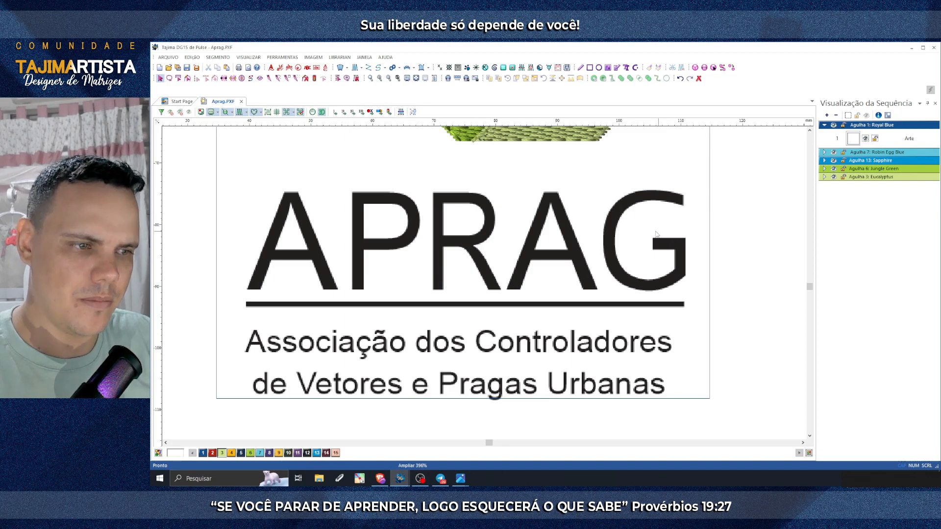
pyautogui.scroll(2, 657, 235)
pyautogui.scroll(-1, 362, 246)
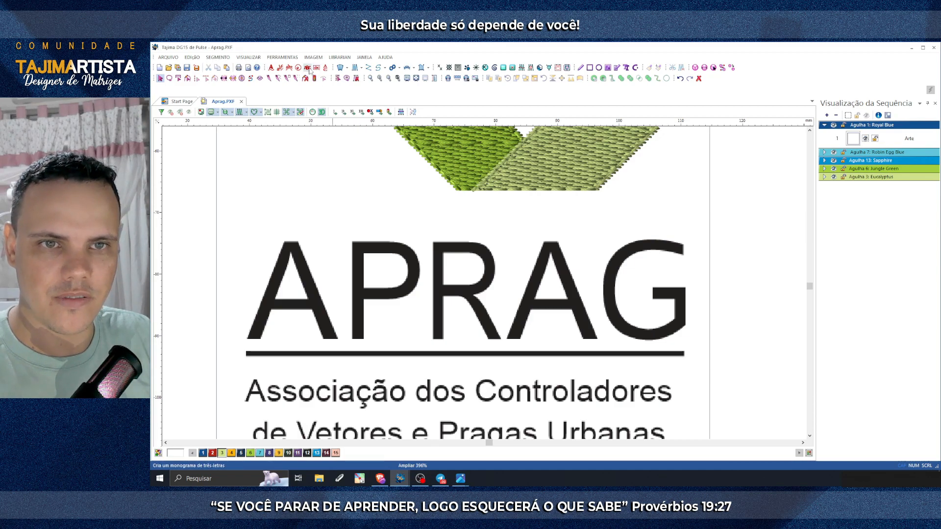
pyautogui.click(494, 185)
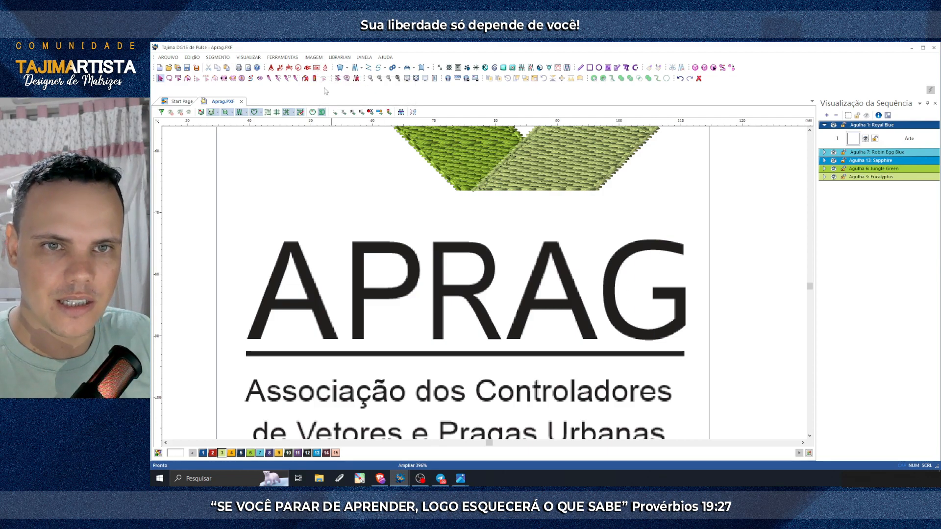
pyautogui.click(317, 68)
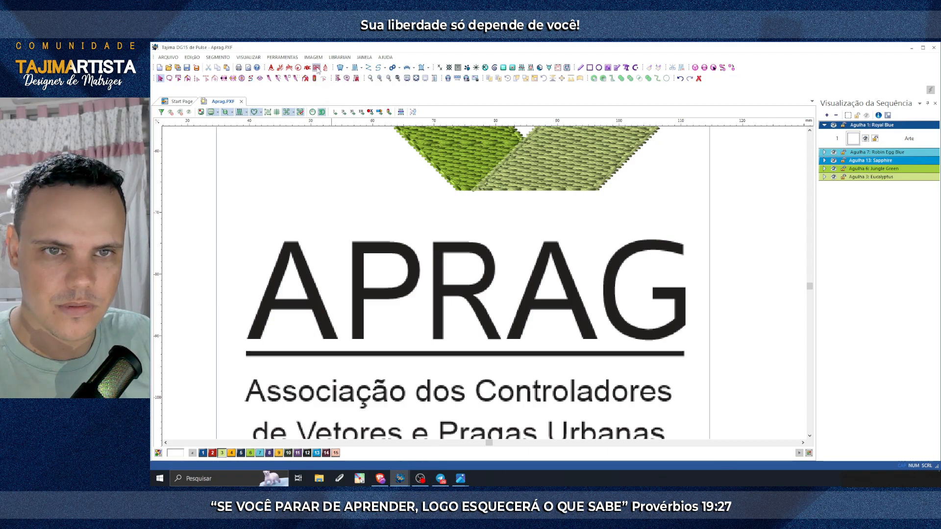
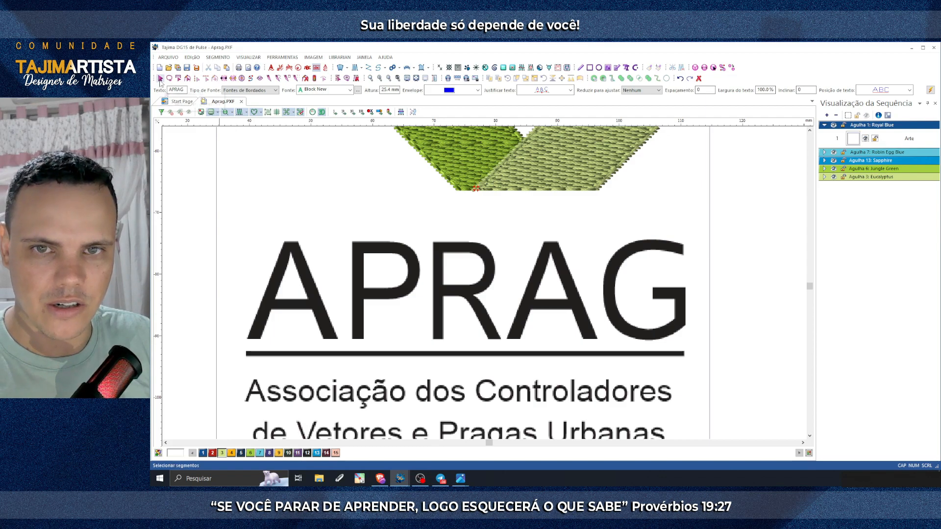
pyautogui.click(160, 79)
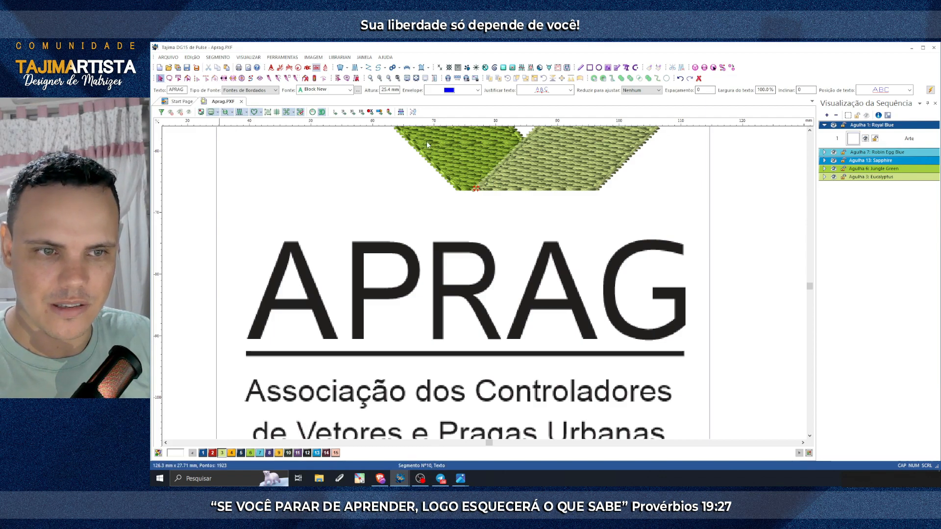
pyautogui.click(426, 141)
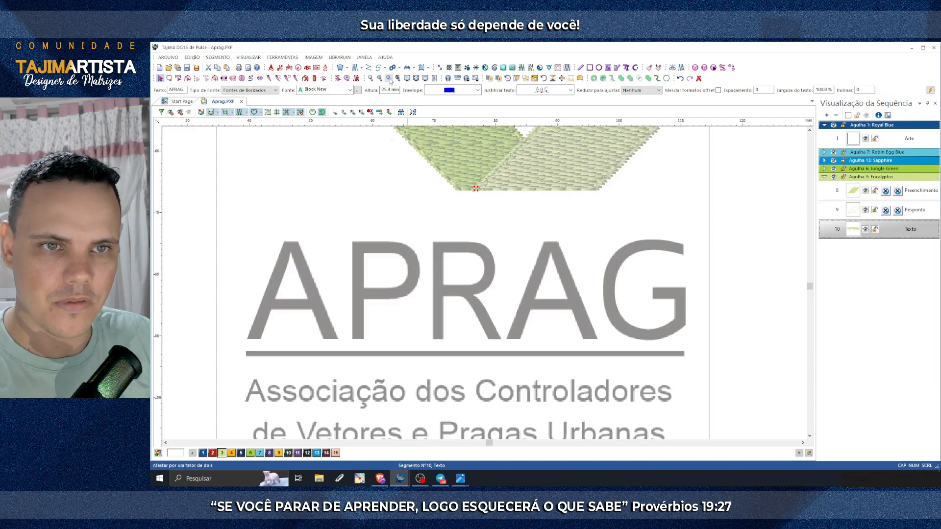
# Step: Move the APRAG text over the upper part of the logo and assign it needle 12 Jet Black
pyautogui.click(389, 79)
pyautogui.click(390, 79)
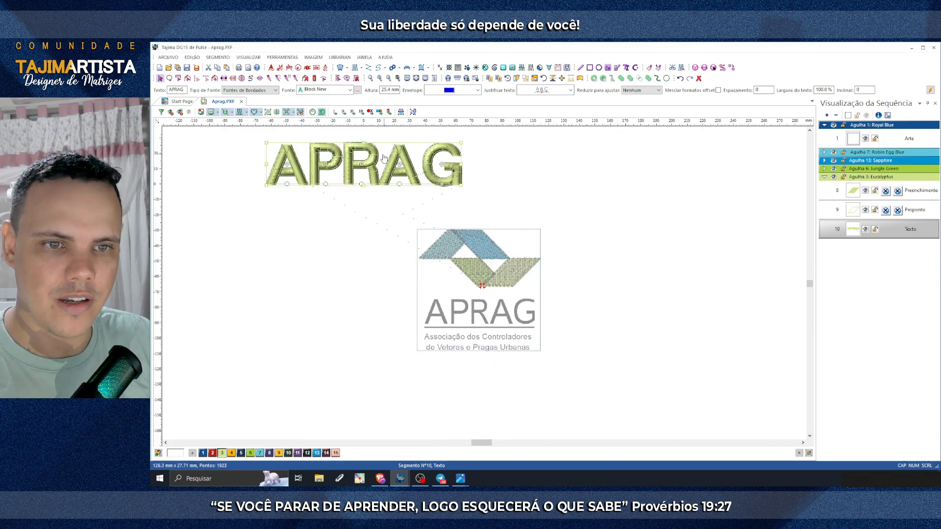
pyautogui.moveTo(382, 156); pyautogui.dragTo(507, 217)
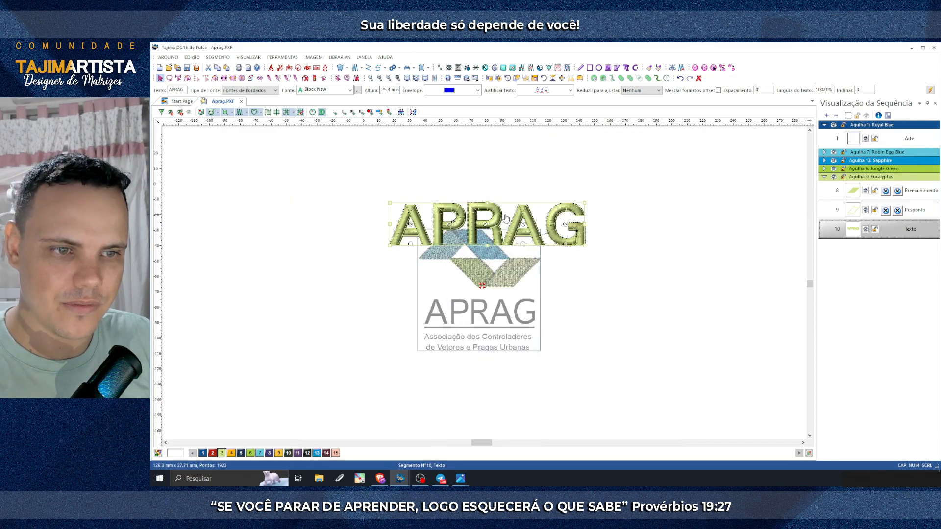
pyautogui.click(379, 79)
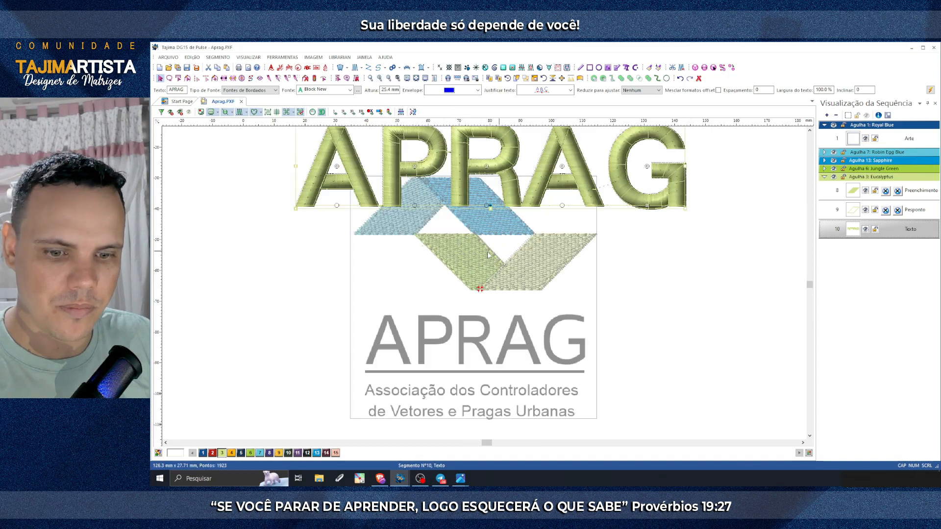
pyautogui.click(307, 453)
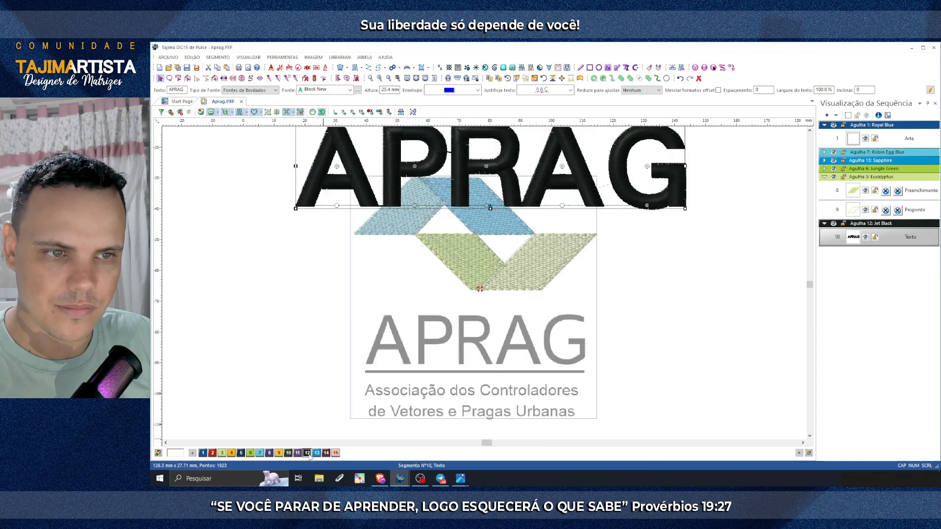
# Step: Scale the APRAG text down to about 65 × 14 mm and move it just above the artwork's grey lettering
pyautogui.moveTo(637, 192); pyautogui.dragTo(646, 214)
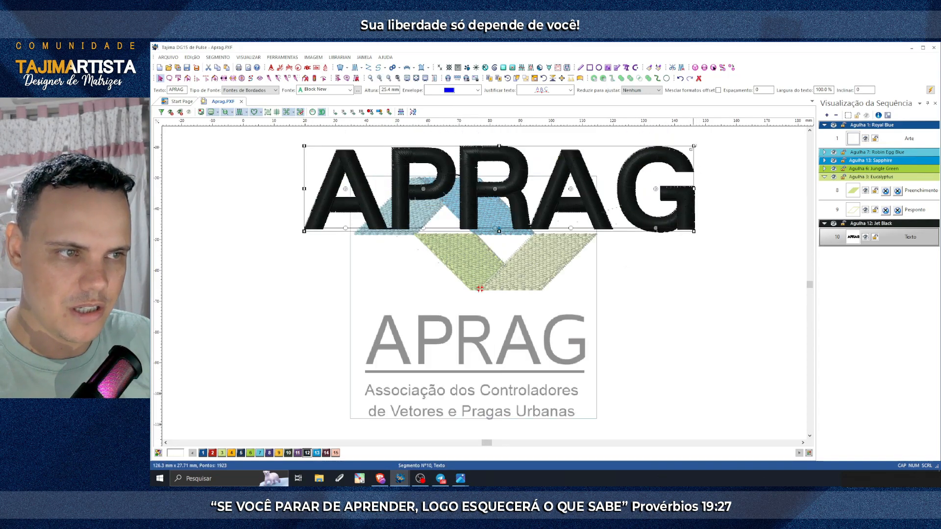
pyautogui.moveTo(694, 147); pyautogui.dragTo(506, 187)
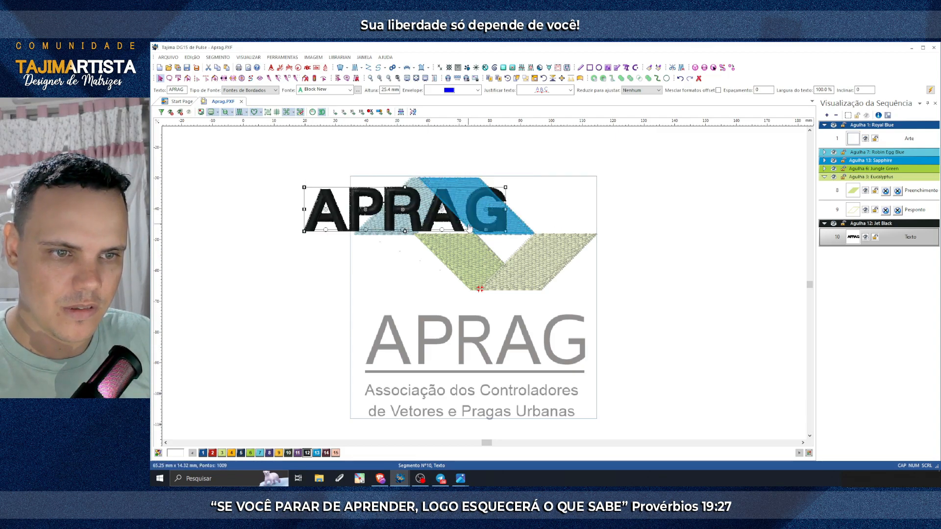
pyautogui.moveTo(319, 208); pyautogui.dragTo(391, 289)
pyautogui.scroll(-2, 456, 210)
pyautogui.scroll(2, 470, 264)
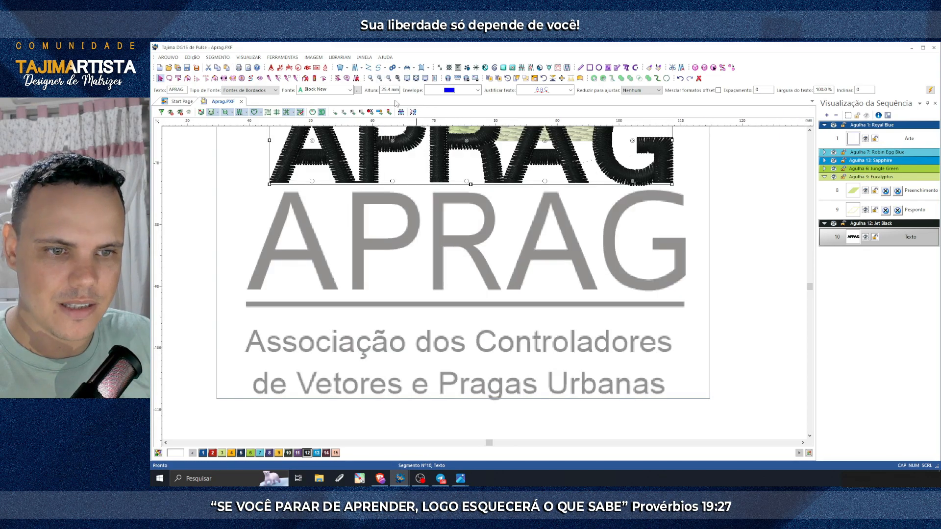
pyautogui.scroll(2, 475, 289)
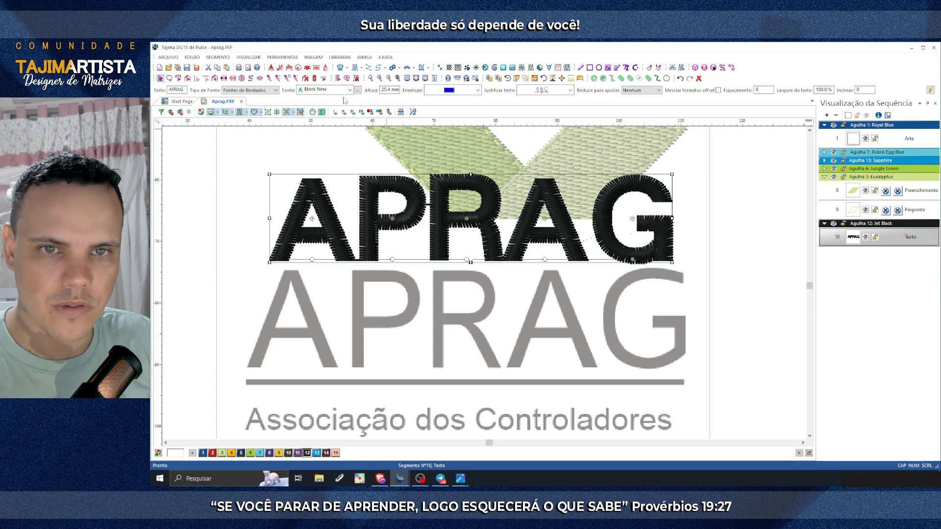
# Step: Change the APRAG text to the TrueType font Arial and shift it slightly down towards the artwork lettering
pyautogui.click(275, 90)
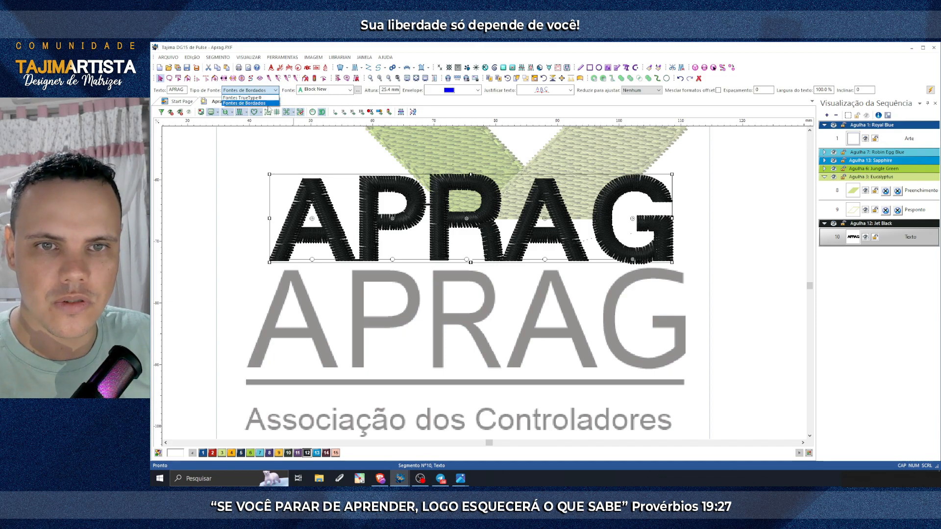
pyautogui.click(247, 98)
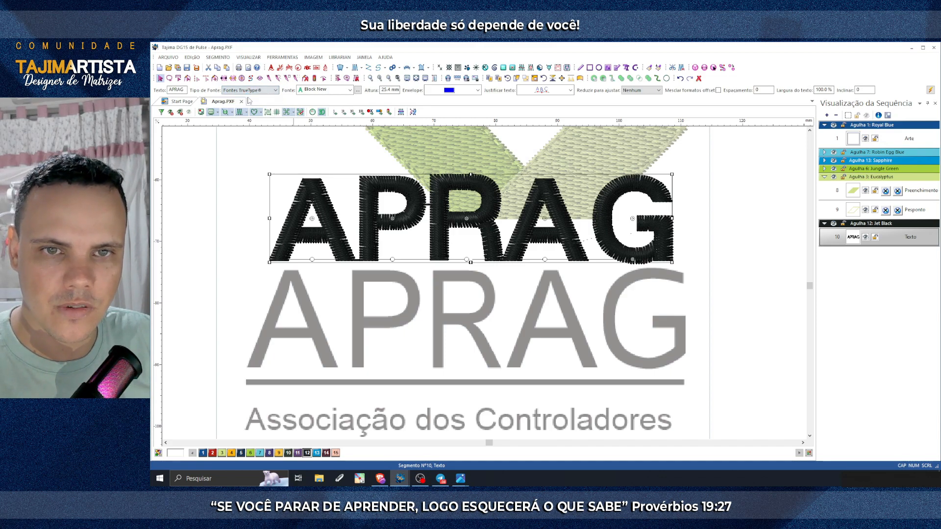
pyautogui.click(350, 92)
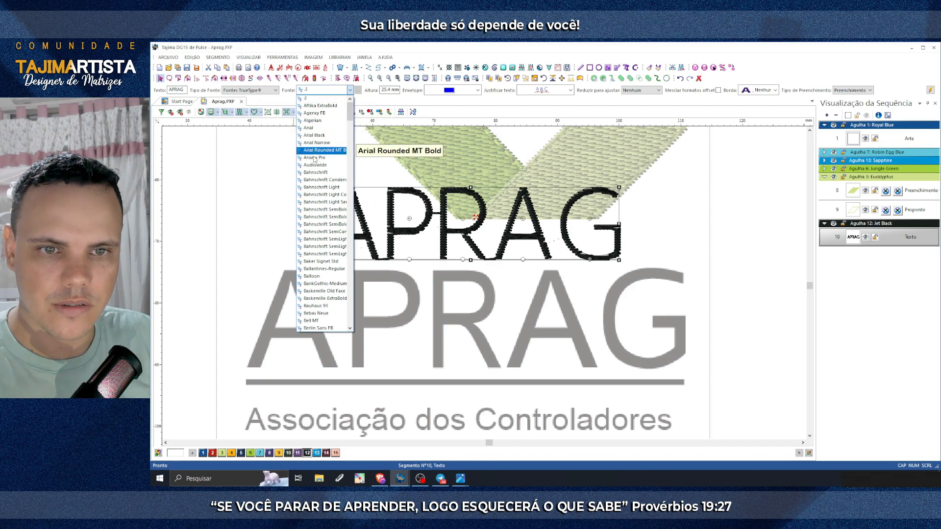
pyautogui.click(309, 129)
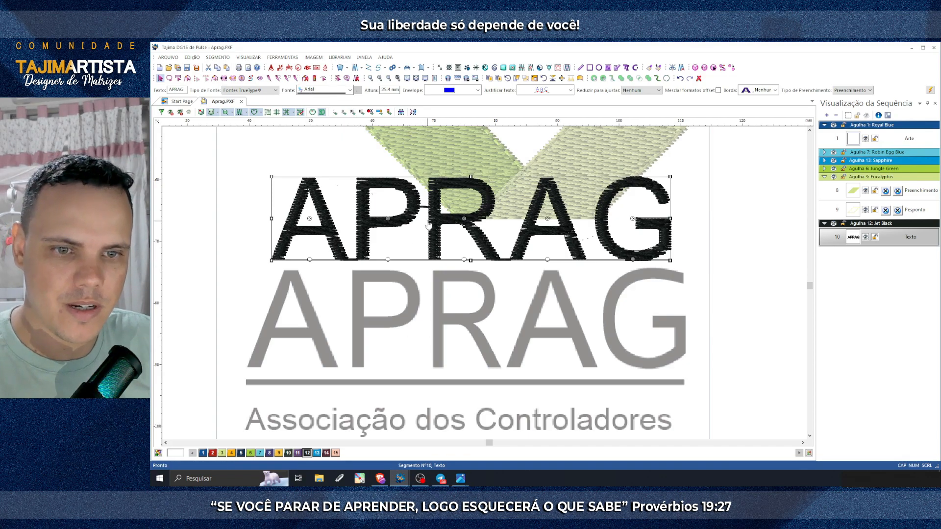
pyautogui.moveTo(413, 246)
pyautogui.mouseDown()
pyautogui.moveTo(411, 262)
pyautogui.moveTo(418, 251)
pyautogui.mouseUp()
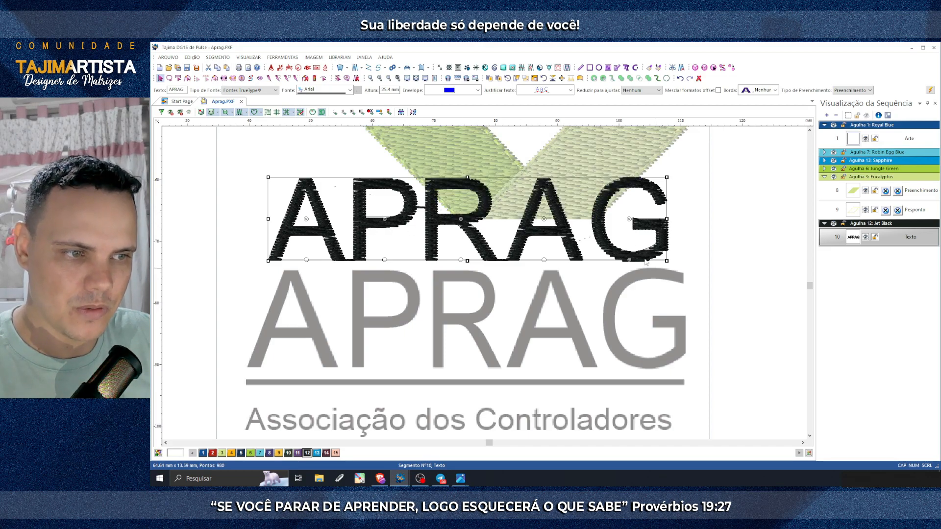
pyautogui.moveTo(631, 237); pyautogui.dragTo(629, 252)
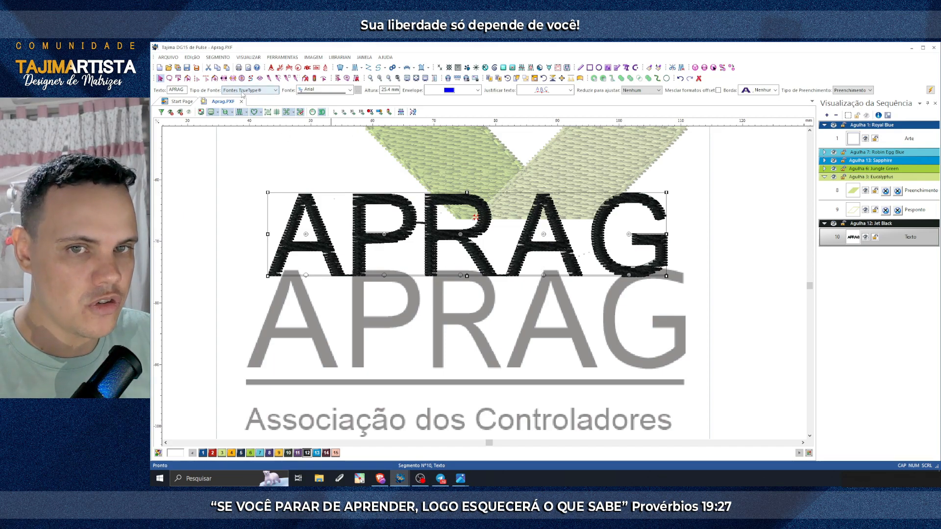
# Step: Switch the APRAG text to embroidery fonts for comparison and return it to TrueType fonts
pyautogui.click(273, 91)
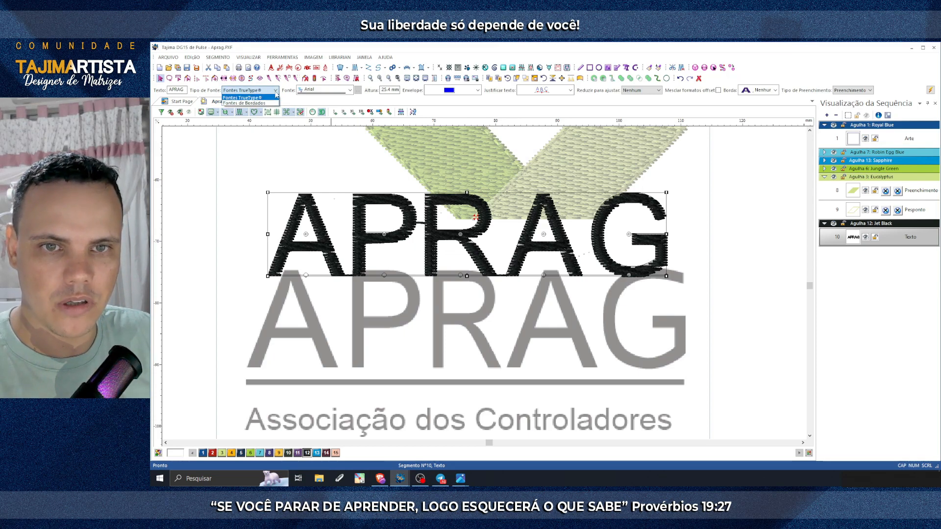
pyautogui.click(260, 103)
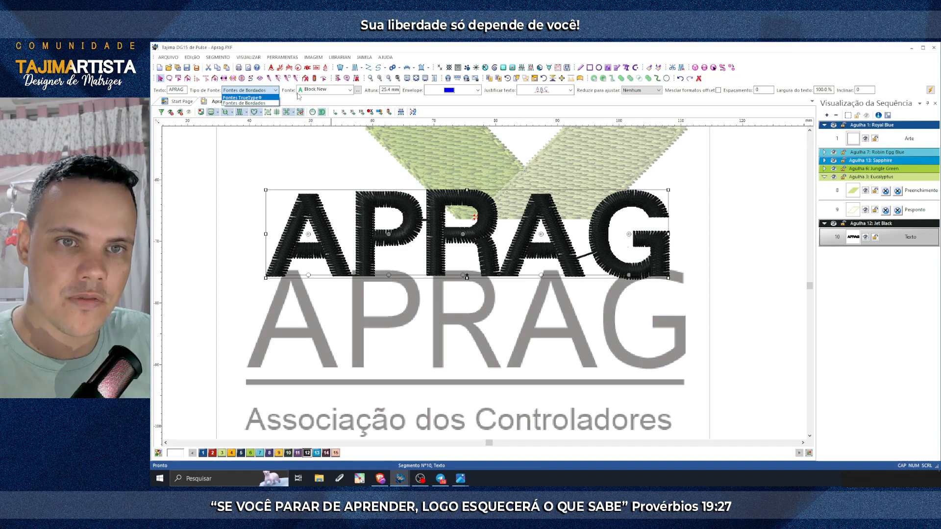
pyautogui.click(250, 98)
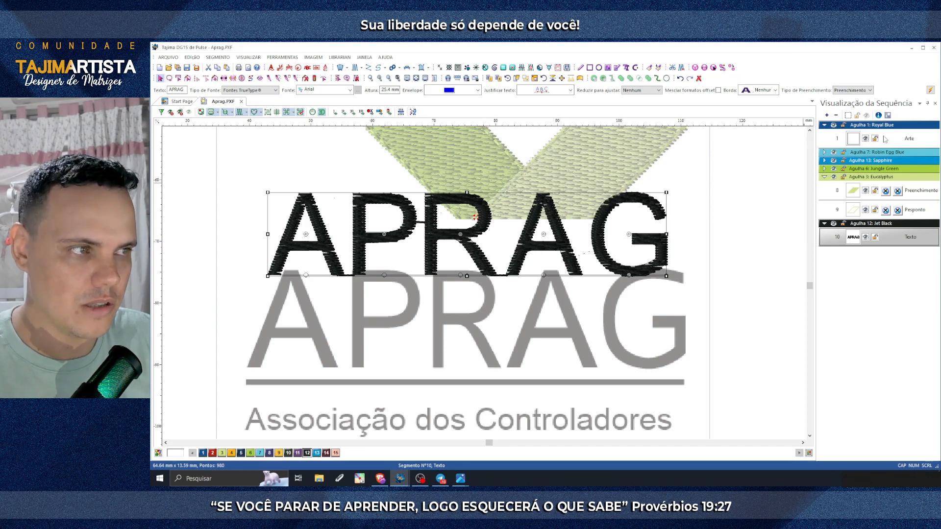
# Step: In the text segment's fill and outline settings, set the fill type to Caminho de Satin and apply it
pyautogui.click(930, 91)
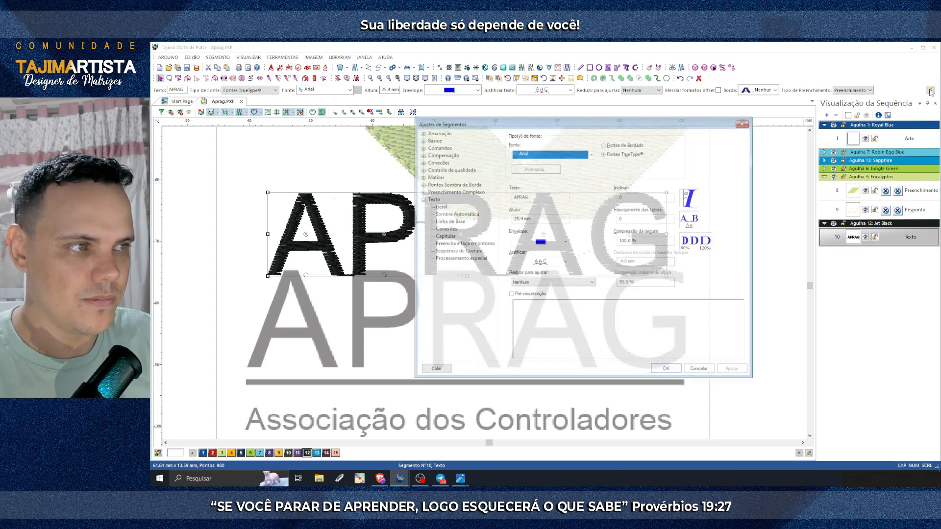
pyautogui.click(464, 244)
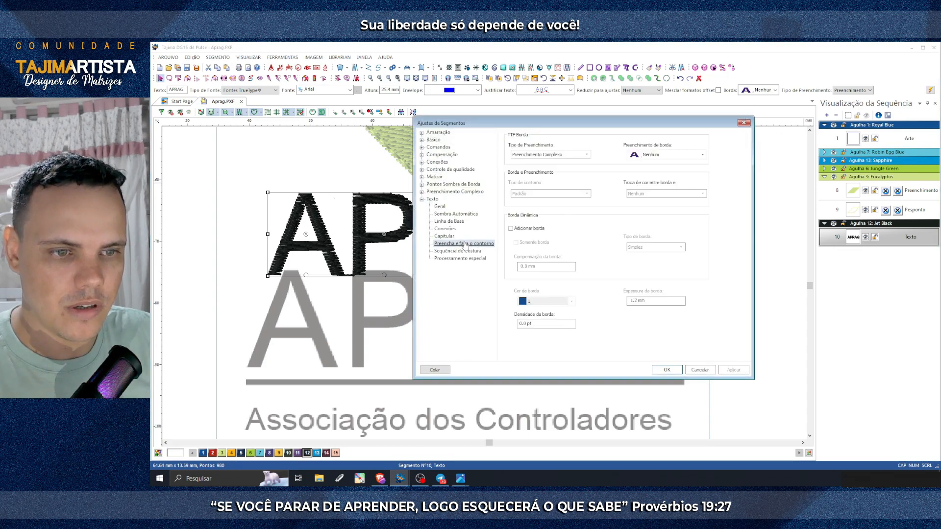
pyautogui.click(586, 155)
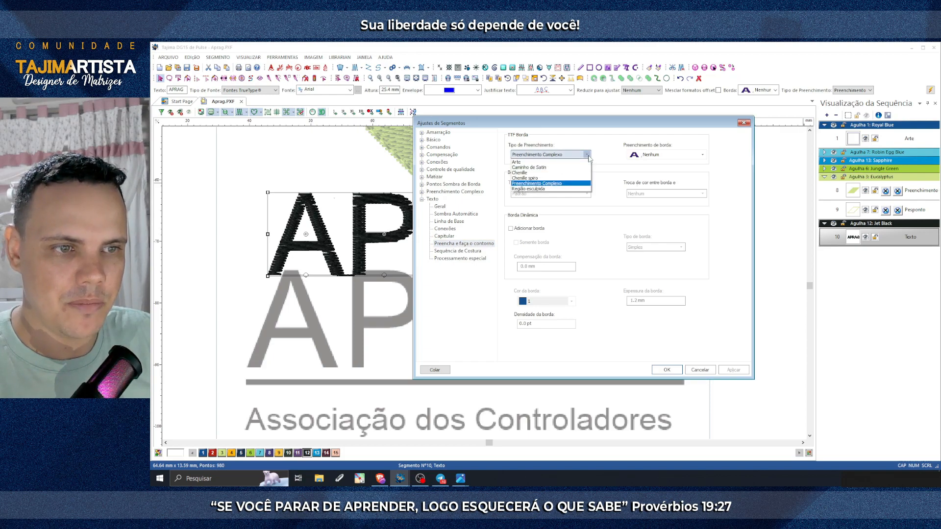
pyautogui.click(529, 167)
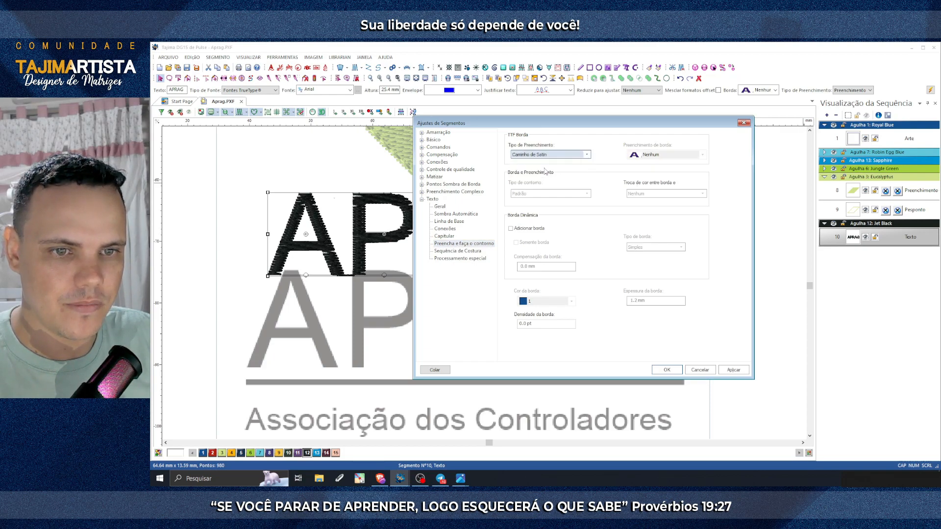
pyautogui.click(740, 373)
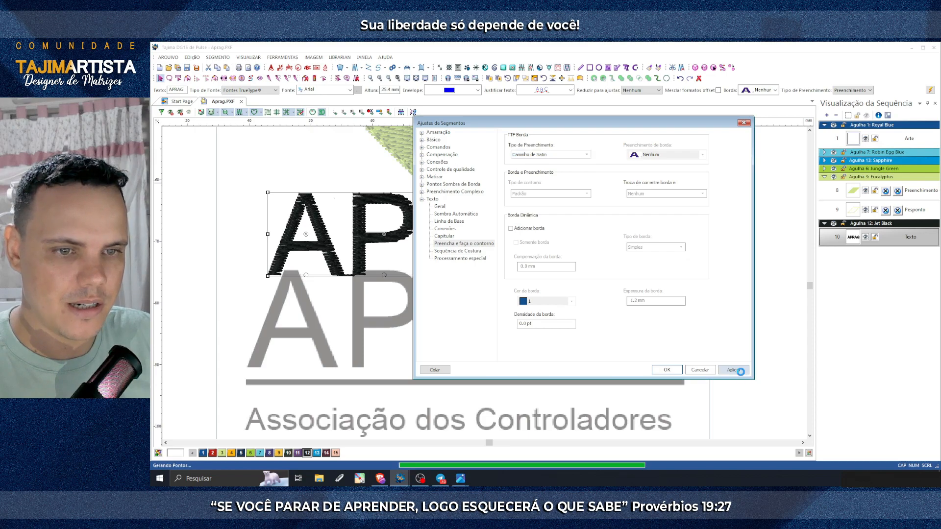
pyautogui.click(667, 370)
# Step: Move the APRAG text so its lower-left corner meets the lower-left corner of the artwork's lettering
pyautogui.moveTo(454, 265); pyautogui.dragTo(452, 283)
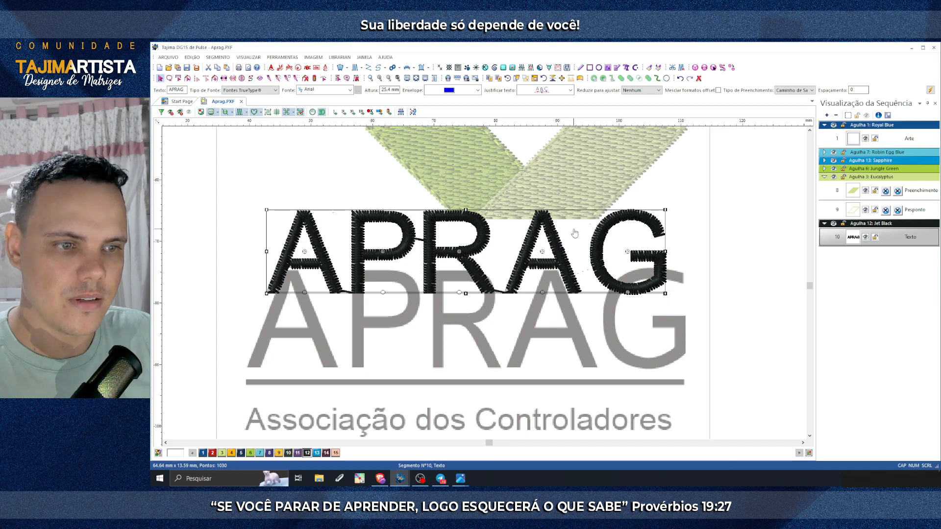
pyautogui.moveTo(575, 233); pyautogui.dragTo(565, 300)
pyautogui.moveTo(399, 321); pyautogui.dragTo(424, 265)
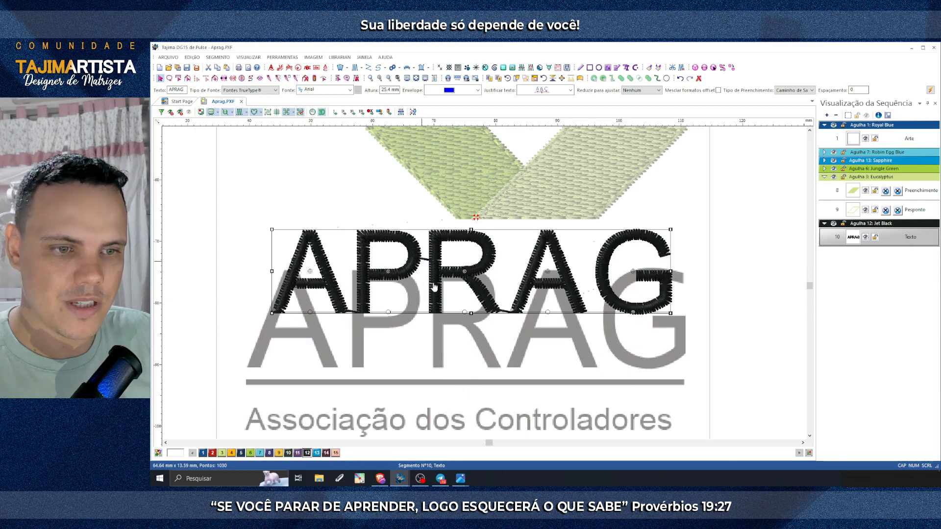
pyautogui.moveTo(512, 251); pyautogui.dragTo(407, 340)
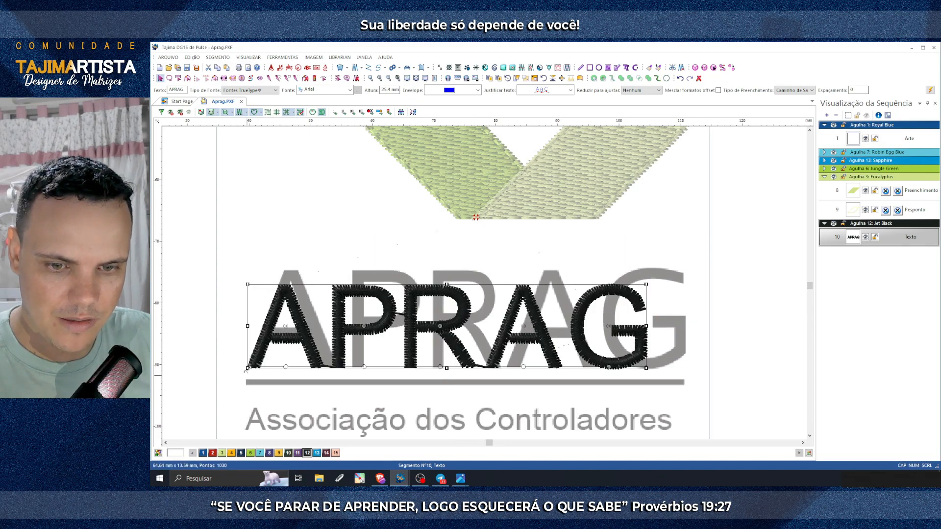
# Step: Hide the stitches and resize the APRAG text to about 71 × 16 mm to match the artwork lettering's height and width
pyautogui.click(240, 113)
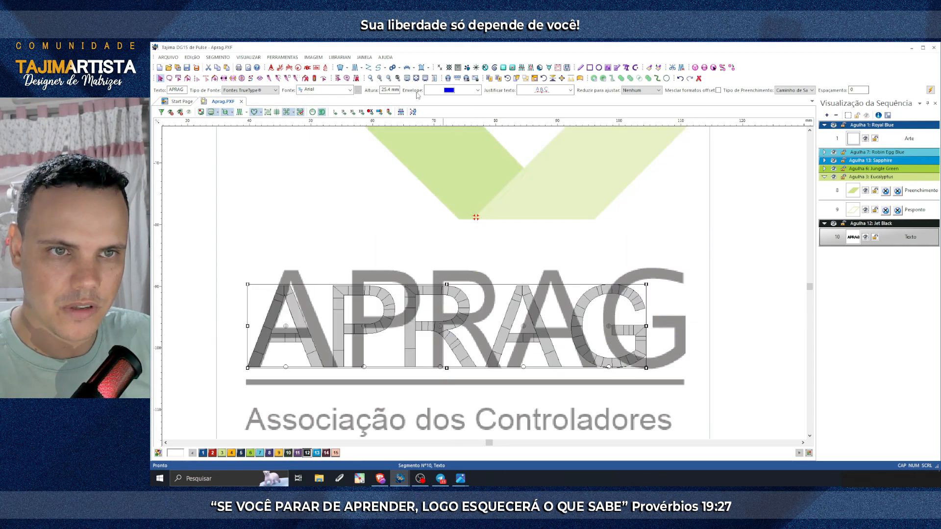
pyautogui.scroll(-2, 407, 278)
pyautogui.scroll(4, 406, 278)
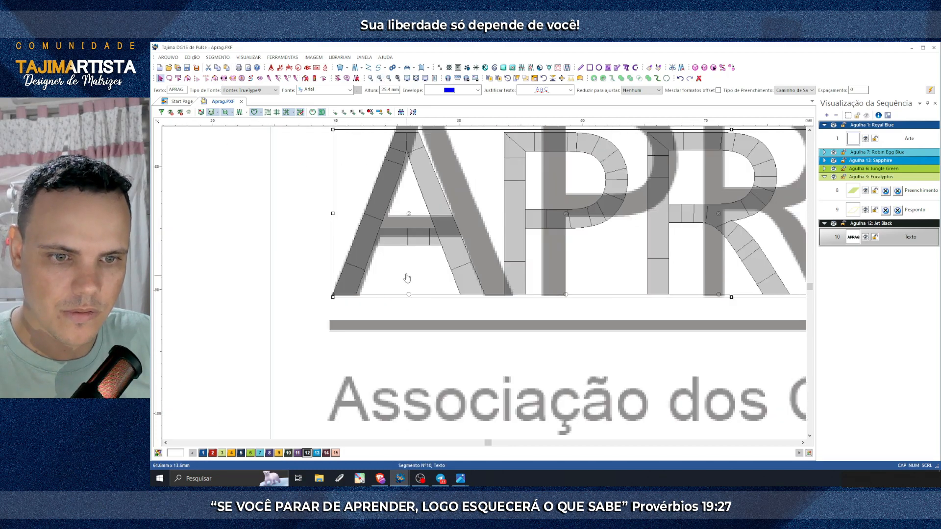
pyautogui.moveTo(407, 278); pyautogui.dragTo(386, 290)
pyautogui.hscroll(3, 372, 283)
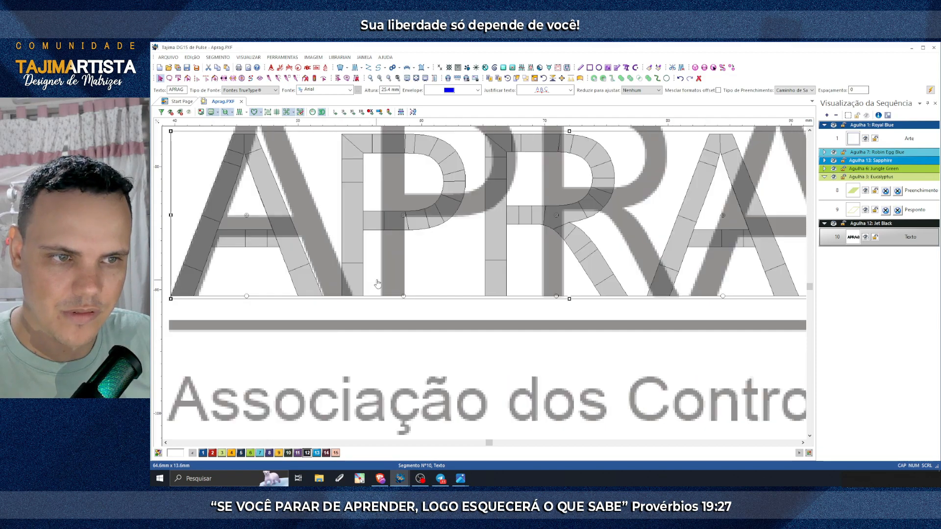
pyautogui.scroll(-3, 377, 283)
pyautogui.scroll(-2, 416, 129)
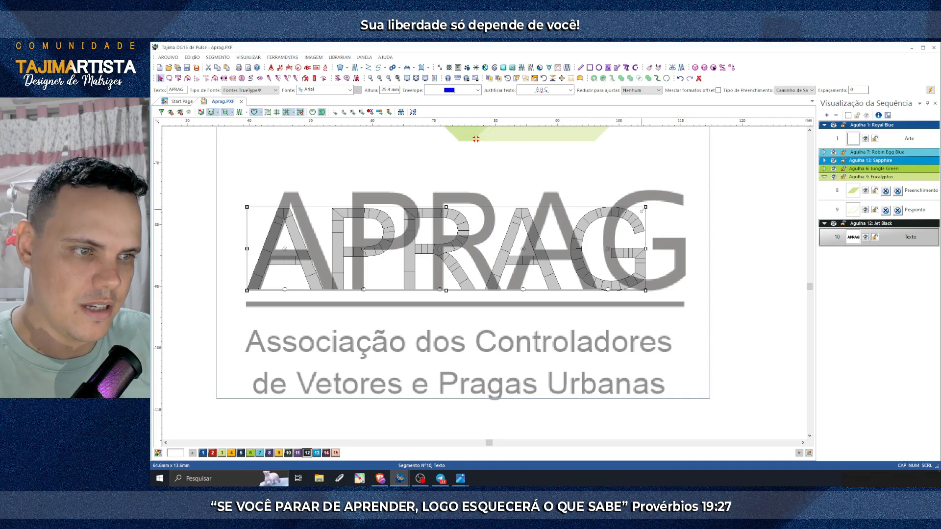
pyautogui.moveTo(645, 206); pyautogui.dragTo(716, 187)
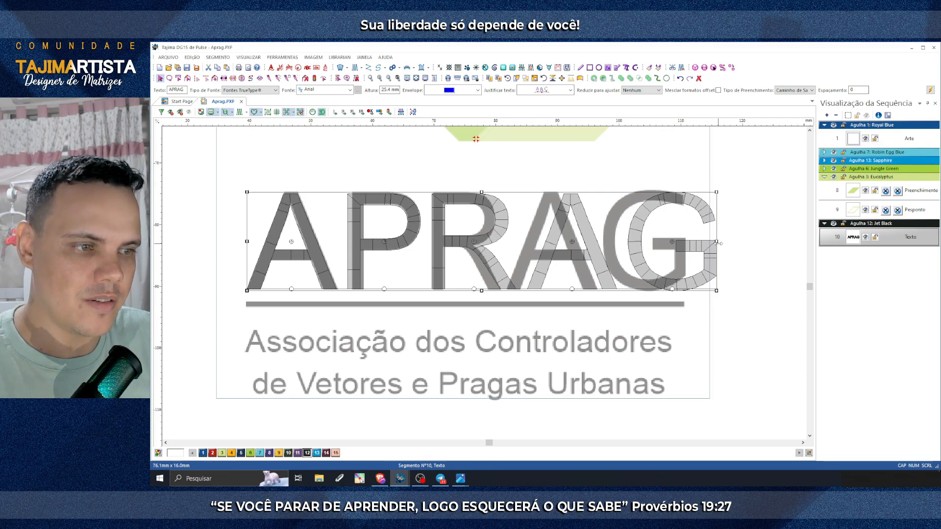
pyautogui.moveTo(719, 241); pyautogui.dragTo(687, 242)
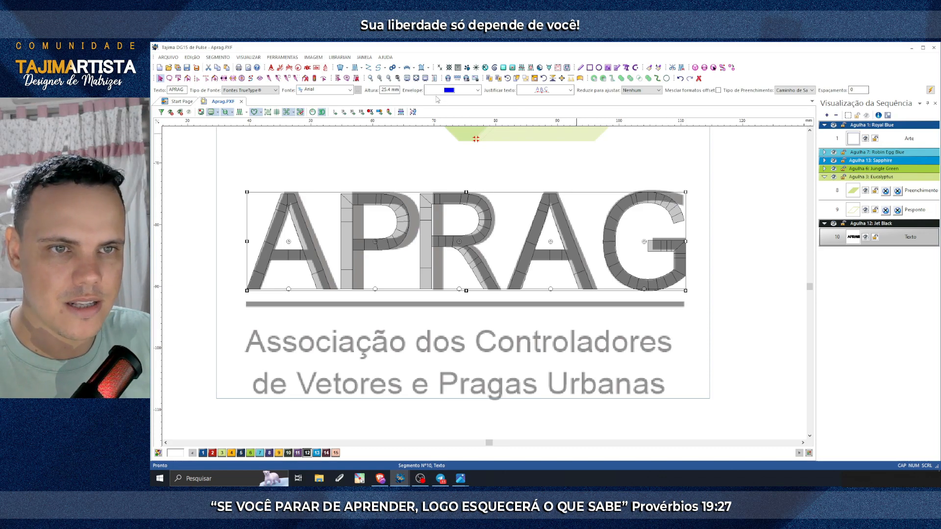
# Step: Shift the first A and the P individually along the baseline onto the matching letters of the artwork
pyautogui.hscroll(-1, 633, 182)
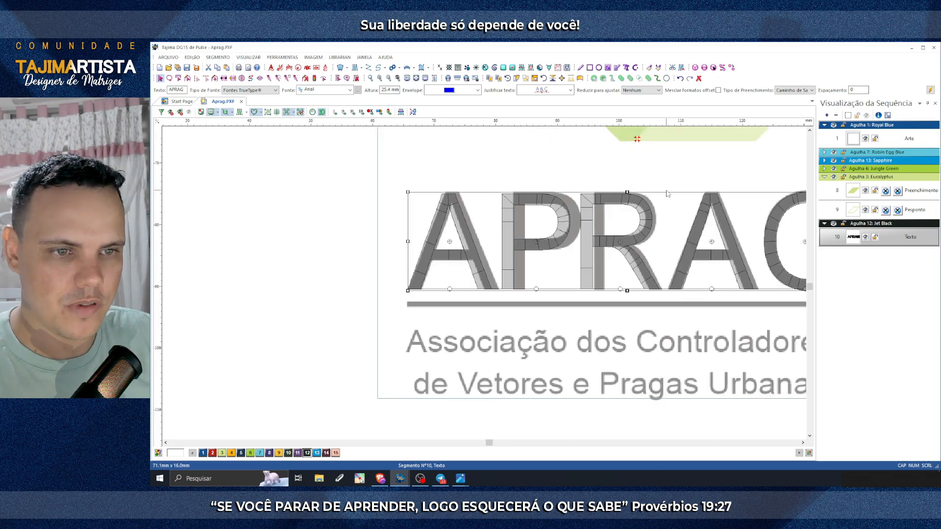
pyautogui.hscroll(1, 667, 191)
pyautogui.click(380, 78)
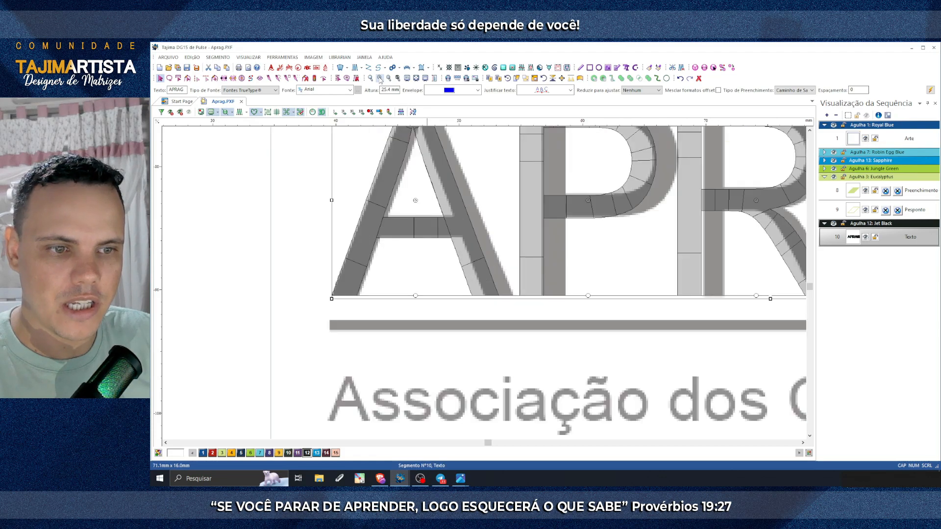
pyautogui.hscroll(2, 511, 223)
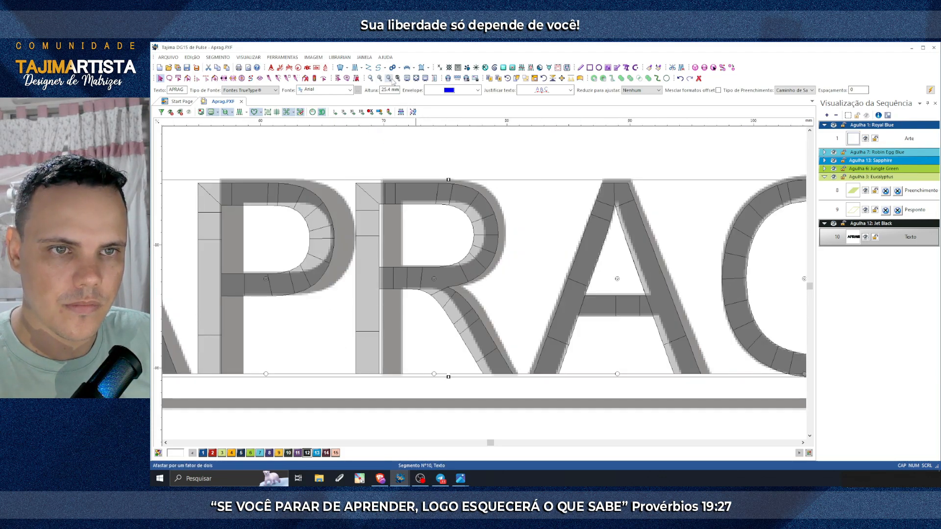
pyautogui.hscroll(-1, 504, 206)
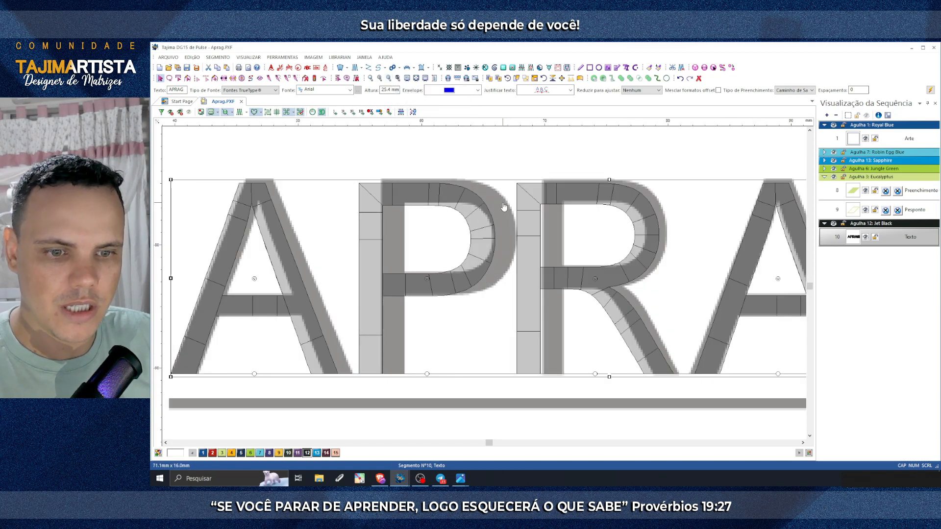
pyautogui.hscroll(-1, 335, 370)
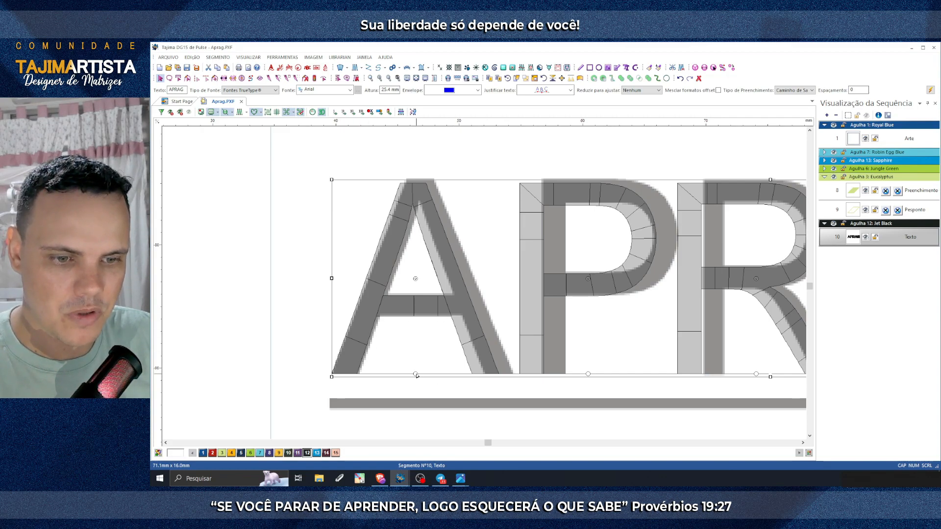
pyautogui.moveTo(417, 375); pyautogui.dragTo(424, 381)
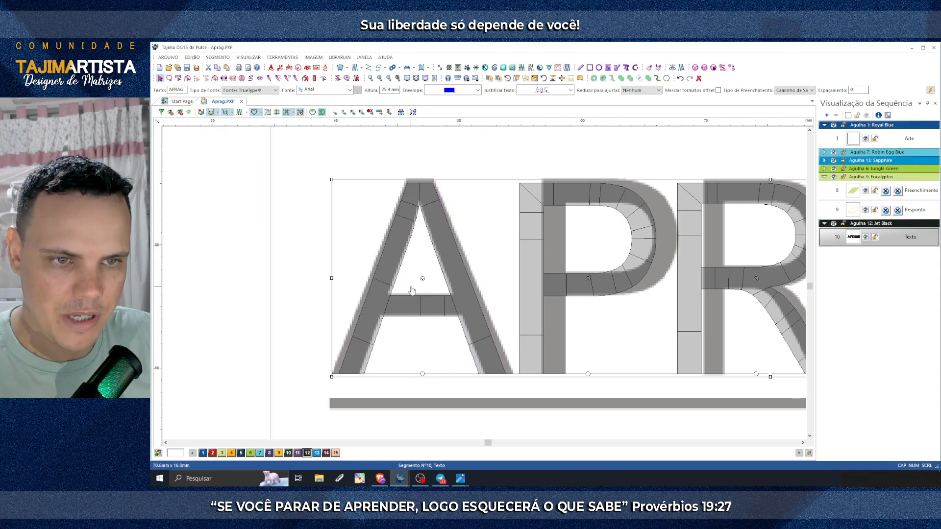
pyautogui.hscroll(3, 411, 290)
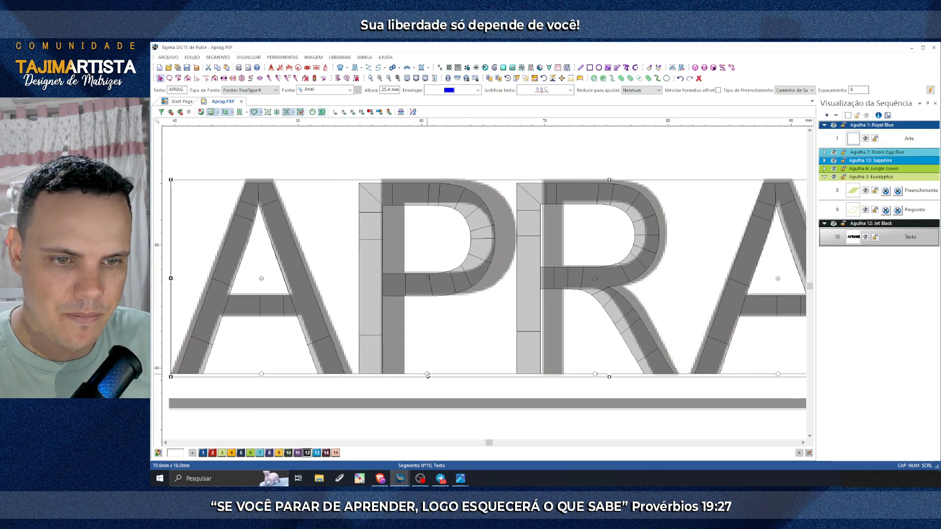
pyautogui.moveTo(427, 375); pyautogui.dragTo(450, 376)
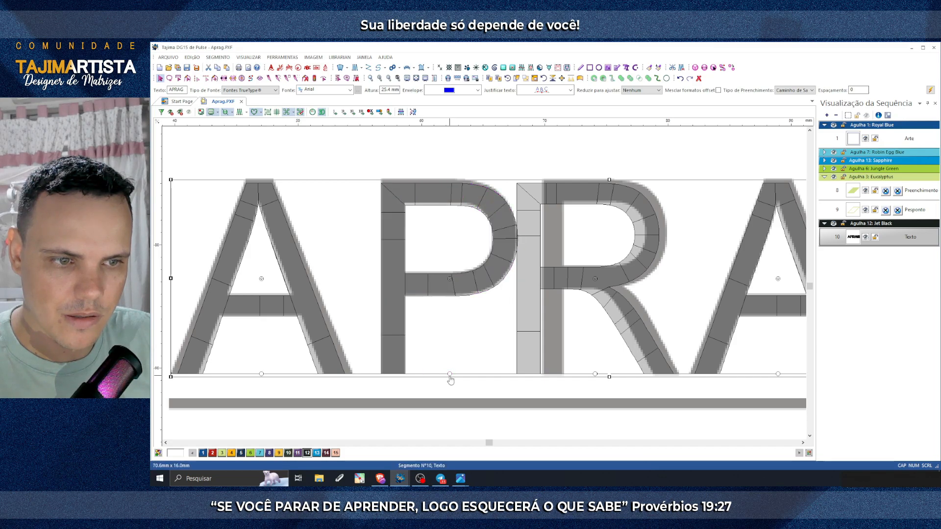
# Step: Shift the R individually along the baseline to centre it over the matching letter of the artwork
pyautogui.hscroll(1, 449, 380)
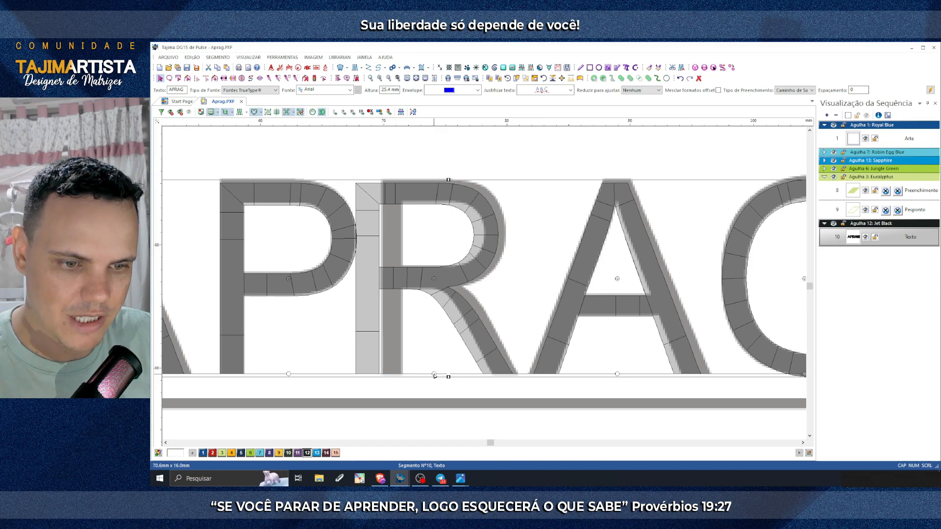
pyautogui.moveTo(434, 375); pyautogui.dragTo(452, 375)
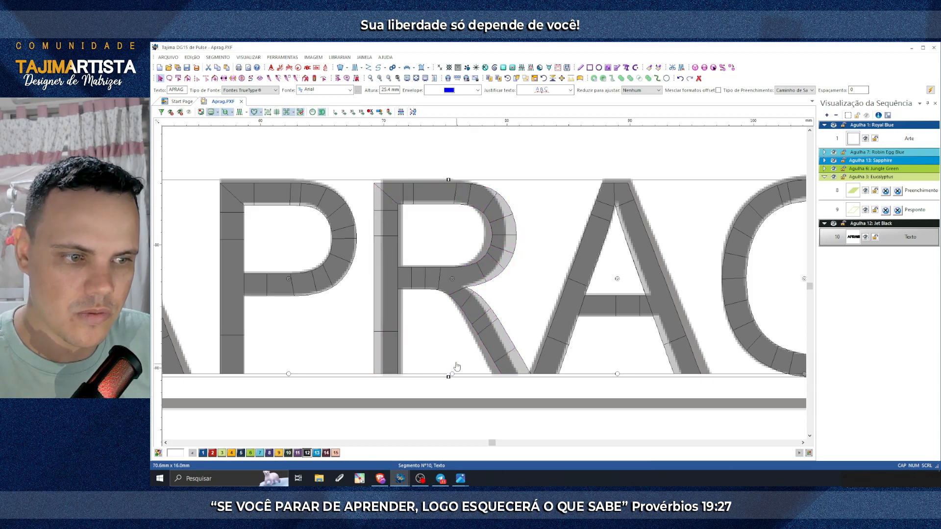
pyautogui.hscroll(1, 465, 357)
pyautogui.click(457, 374)
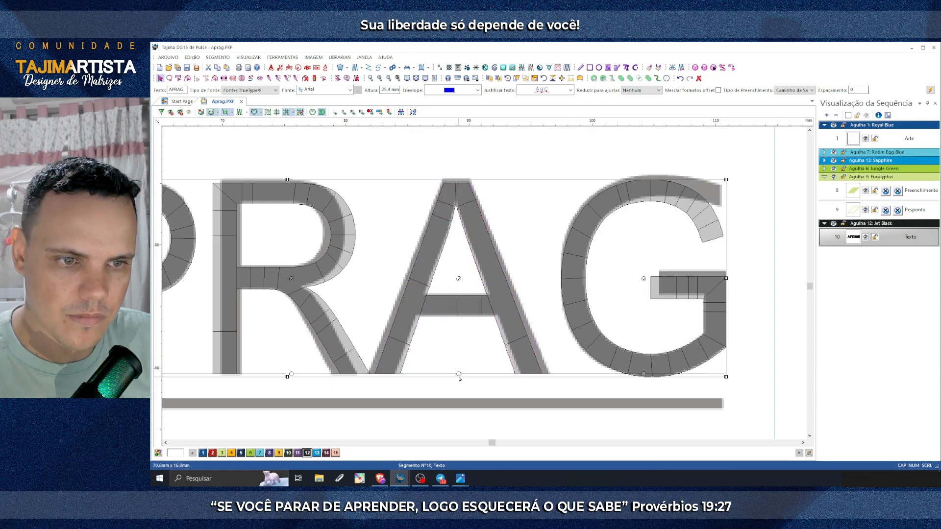
pyautogui.hscroll(1, 459, 379)
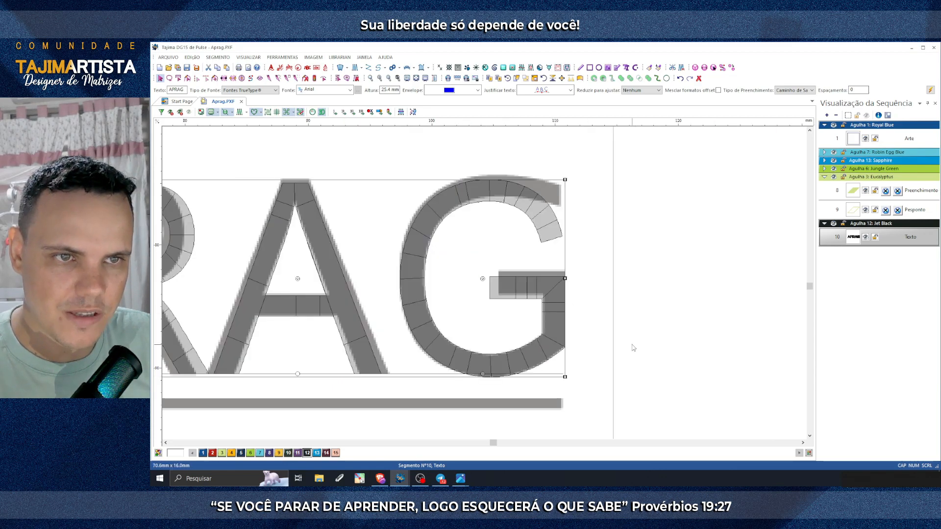
# Step: Deselect the text, display the stitches to examine the APRAG lettering against the artwork, and hide them again
pyautogui.click(412, 112)
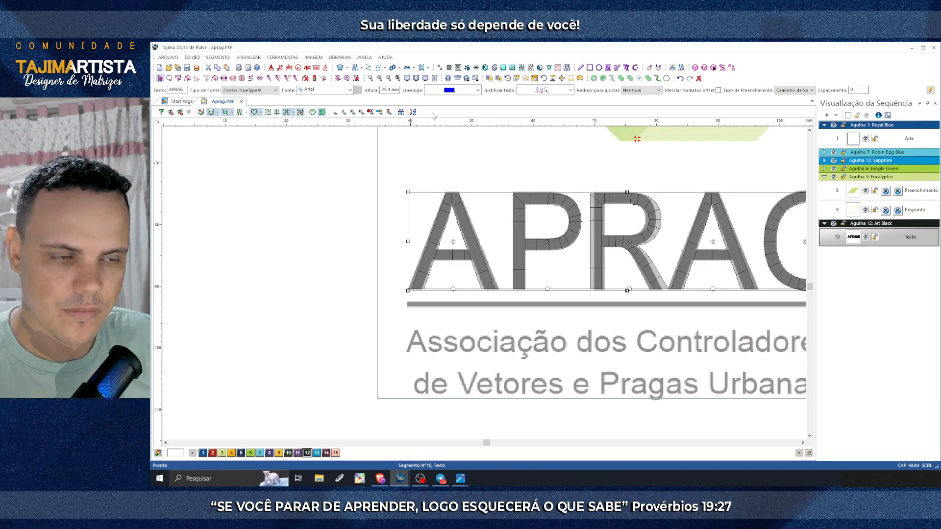
pyautogui.click(444, 159)
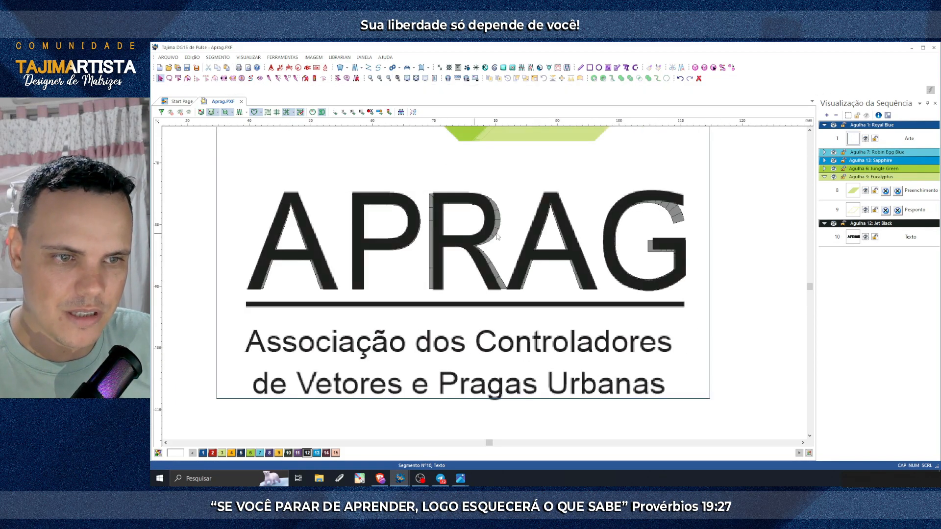
pyautogui.click(240, 112)
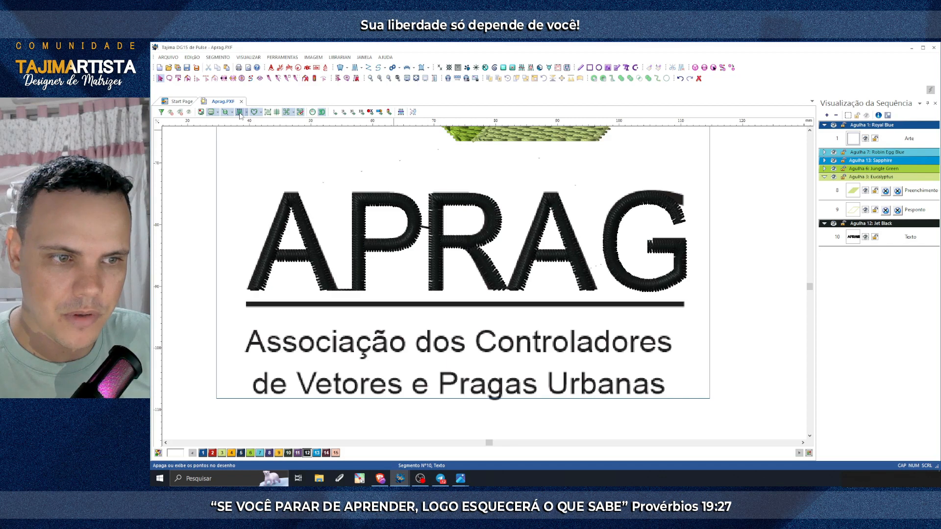
pyautogui.click(240, 115)
pyautogui.click(240, 114)
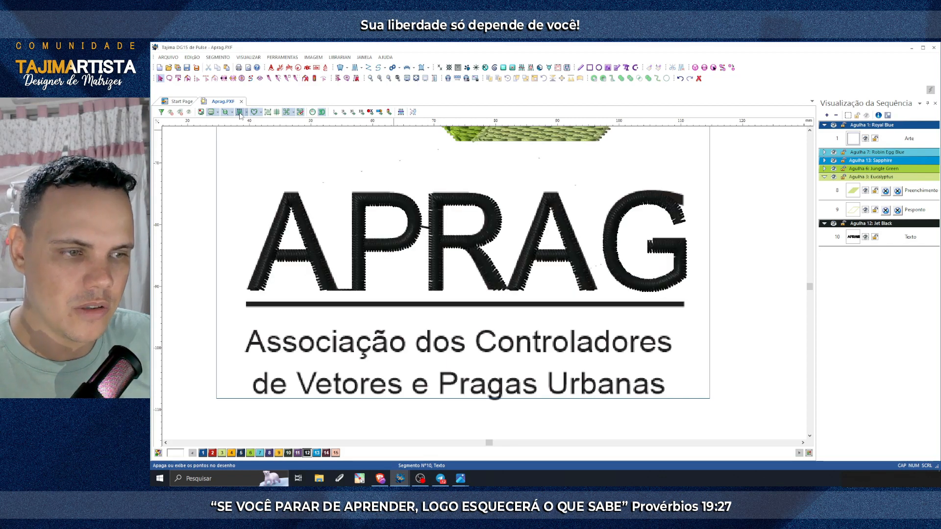
pyautogui.click(239, 112)
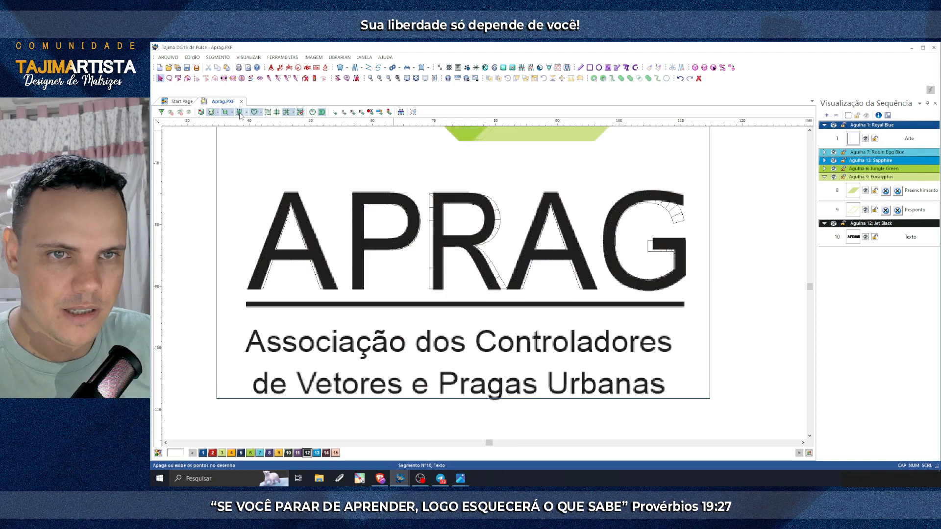
# Step: Convert the APRAG text into separate letter segments with Texto para Segmentos
pyautogui.click(380, 78)
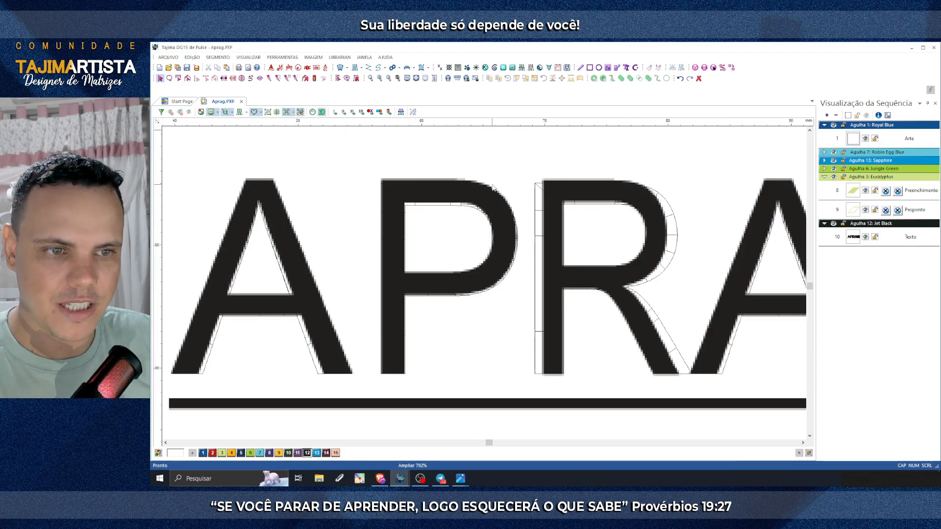
pyautogui.click(431, 208)
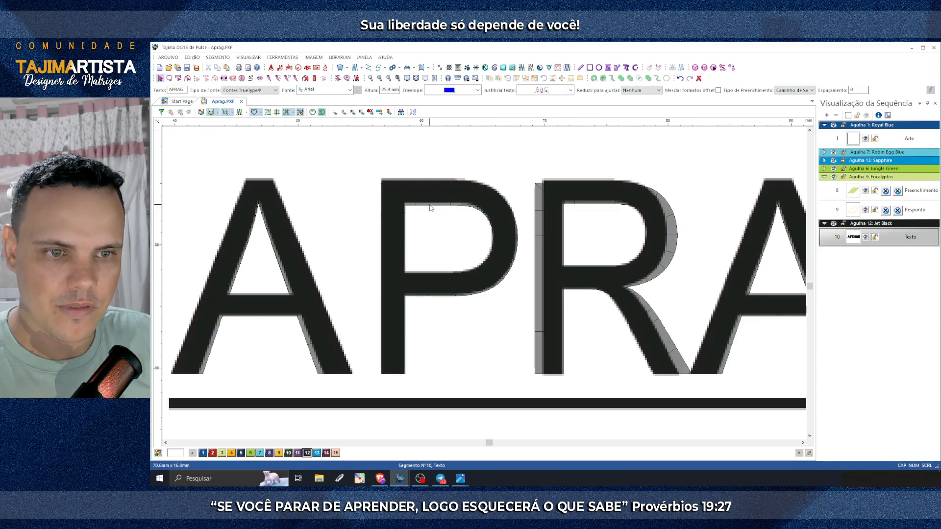
pyautogui.press('-')
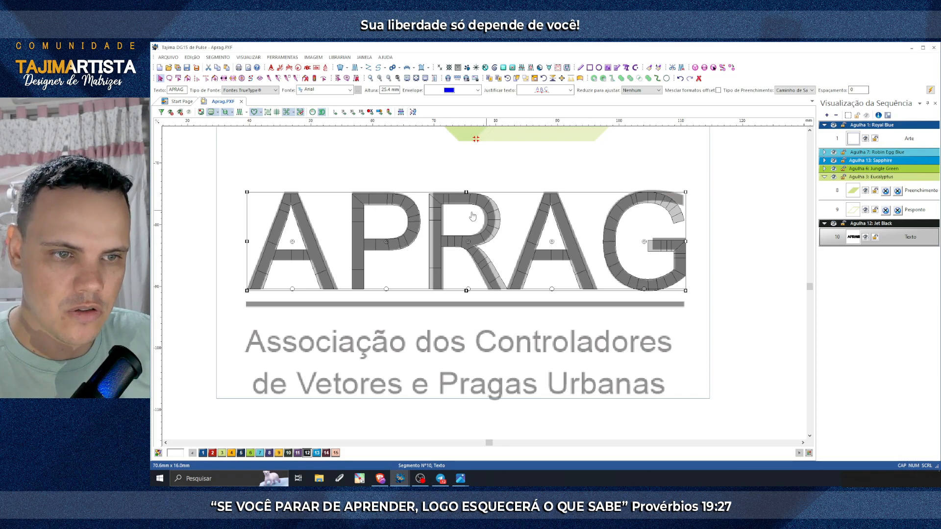
pyautogui.rightClick(516, 208)
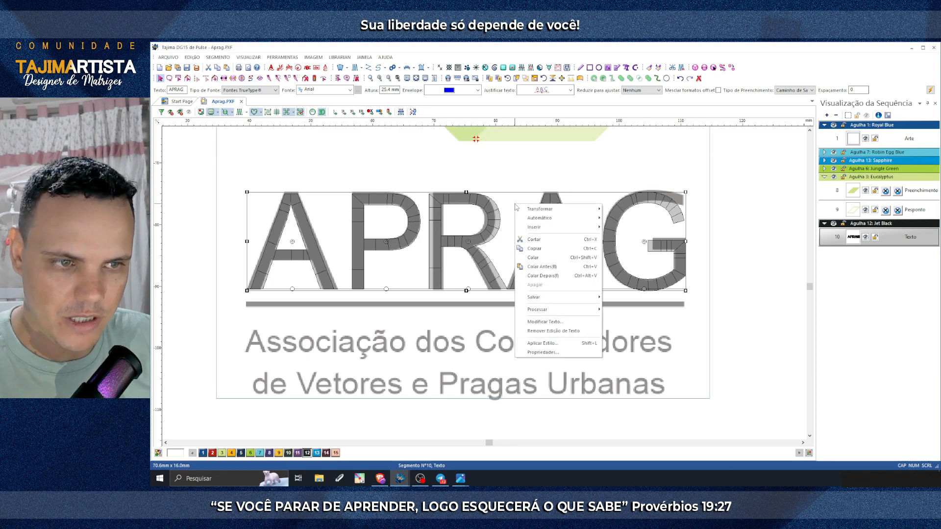
pyautogui.moveTo(544, 310)
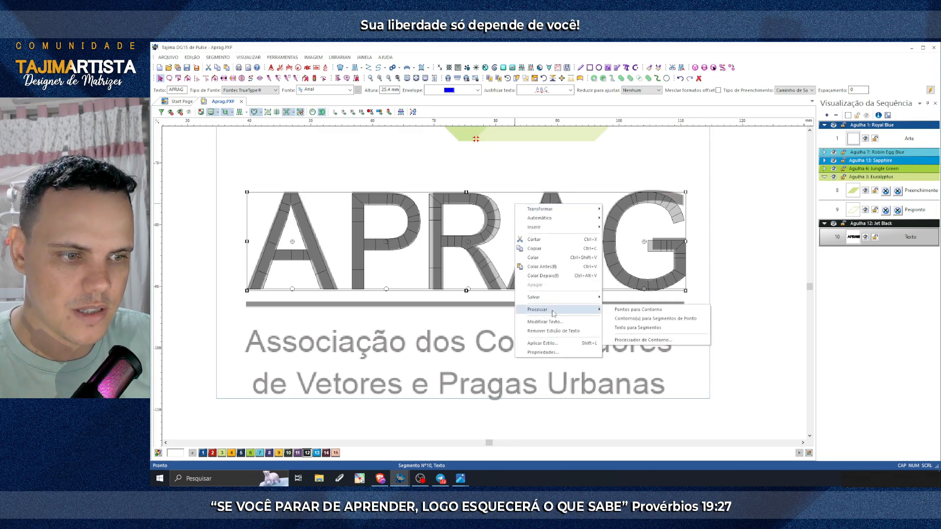
pyautogui.click(630, 327)
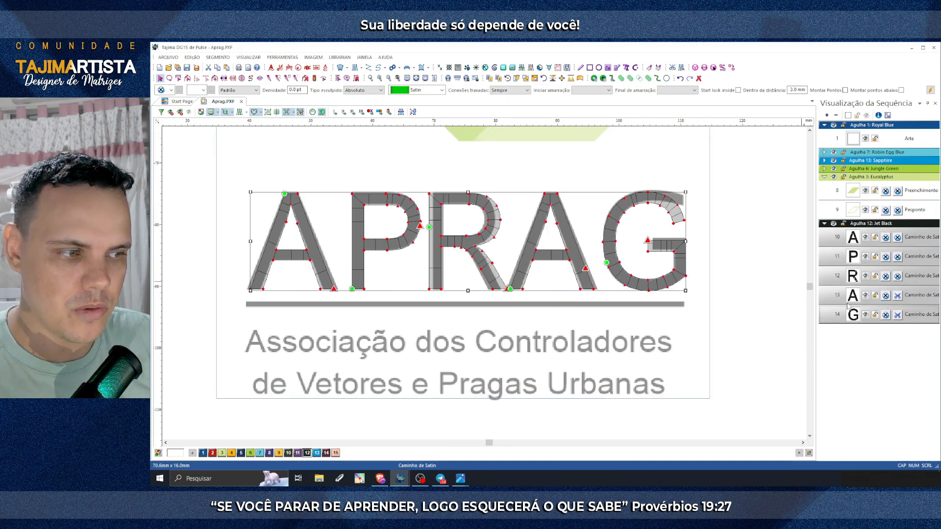
pyautogui.click(410, 147)
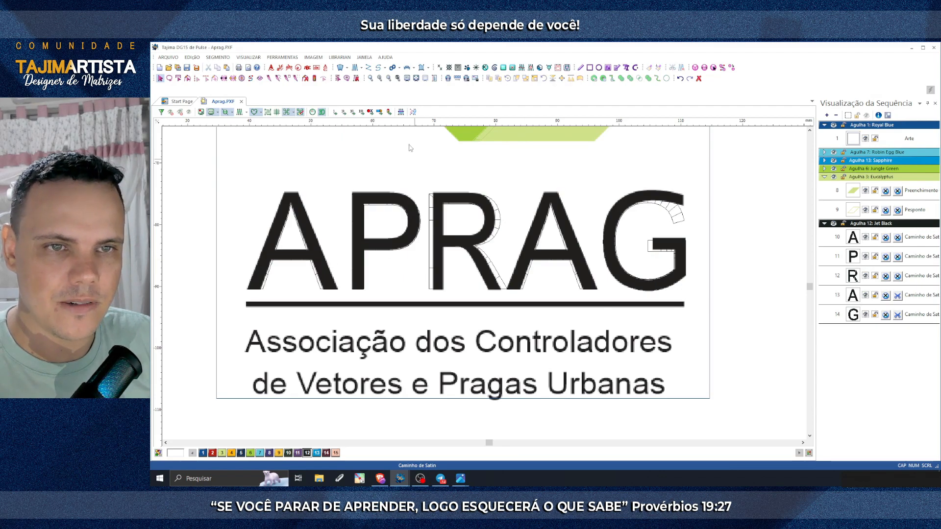
# Step: Select all five letter segments and recolour them to needle 2, Tomato Red, to contrast with the artwork
pyautogui.scroll(3, 410, 147)
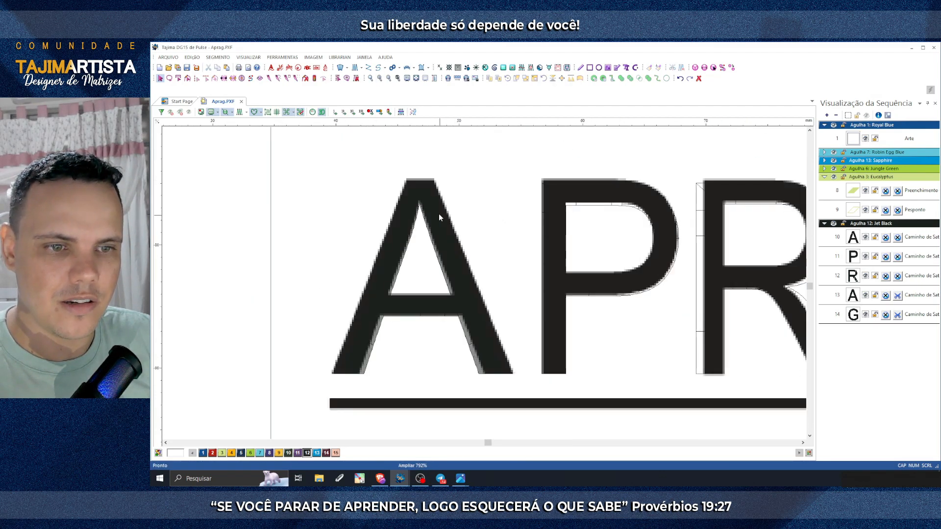
pyautogui.click(438, 272)
pyautogui.press('Escape')
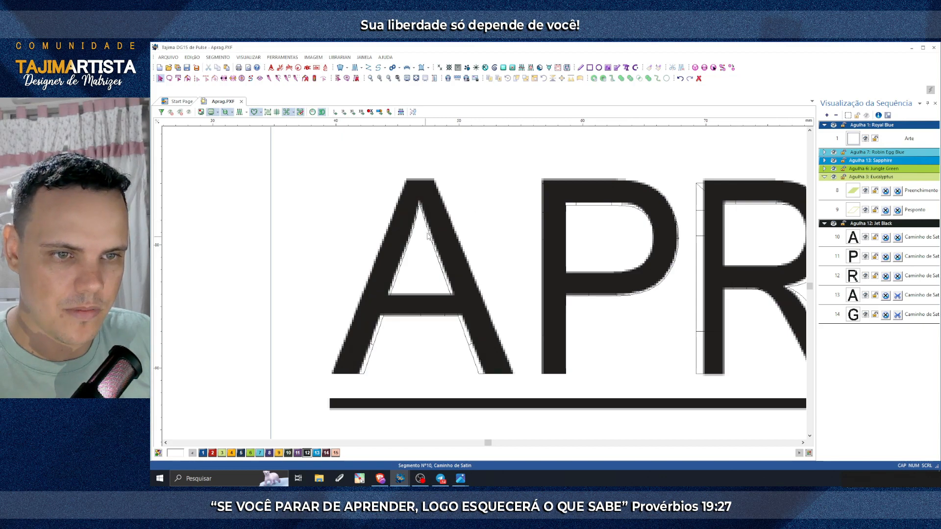
pyautogui.click(402, 191)
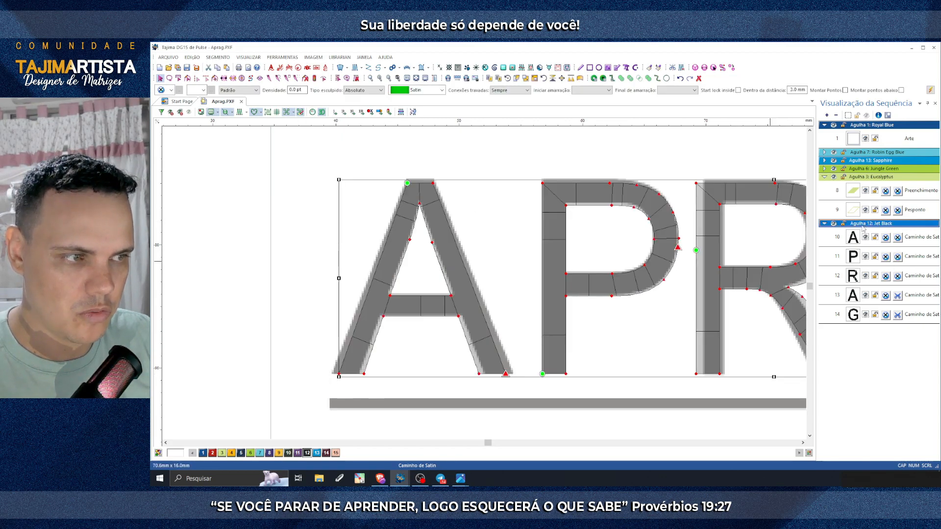
pyautogui.click(213, 452)
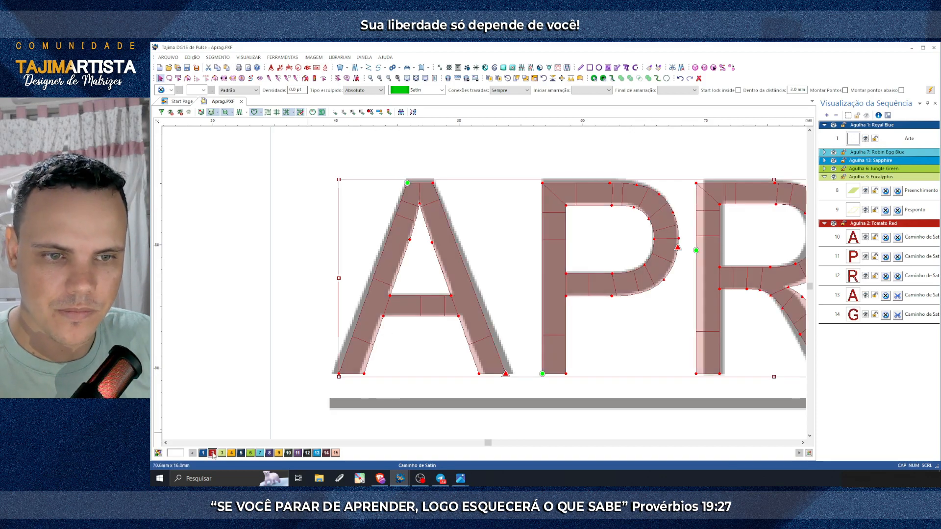
# Step: Widen the first A symmetrically about its centre in advanced editing to about 14.7 mm, matching the artwork
pyautogui.click(222, 355)
pyautogui.moveTo(527, 360); pyautogui.dragTo(494, 379)
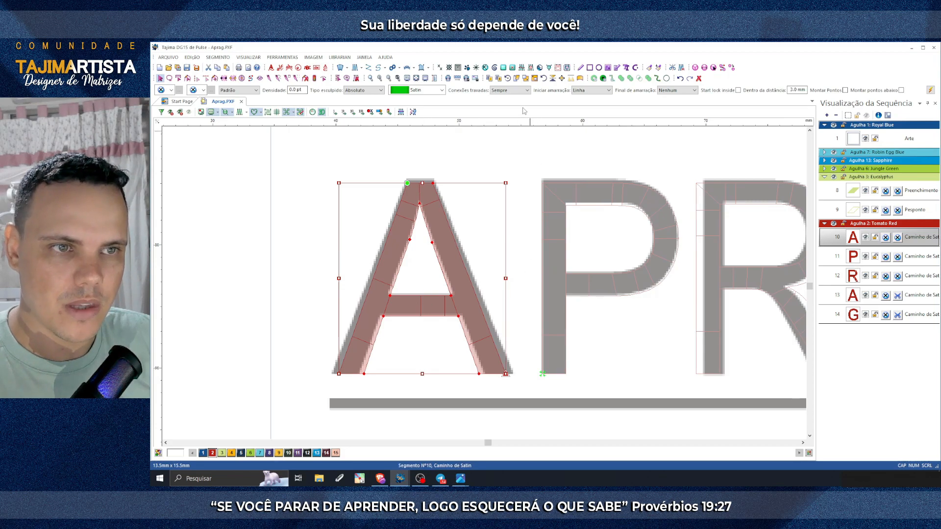
pyautogui.click(517, 79)
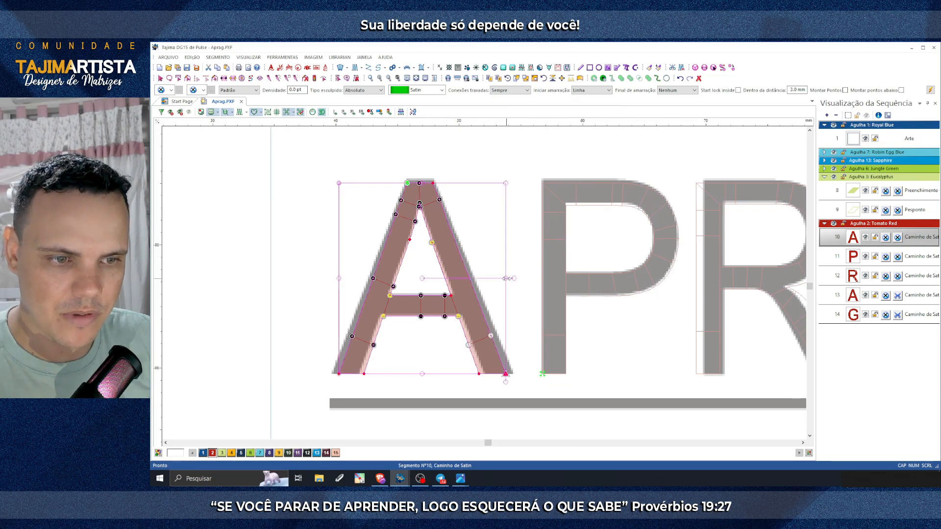
pyautogui.moveTo(505, 278); pyautogui.dragTo(513, 279)
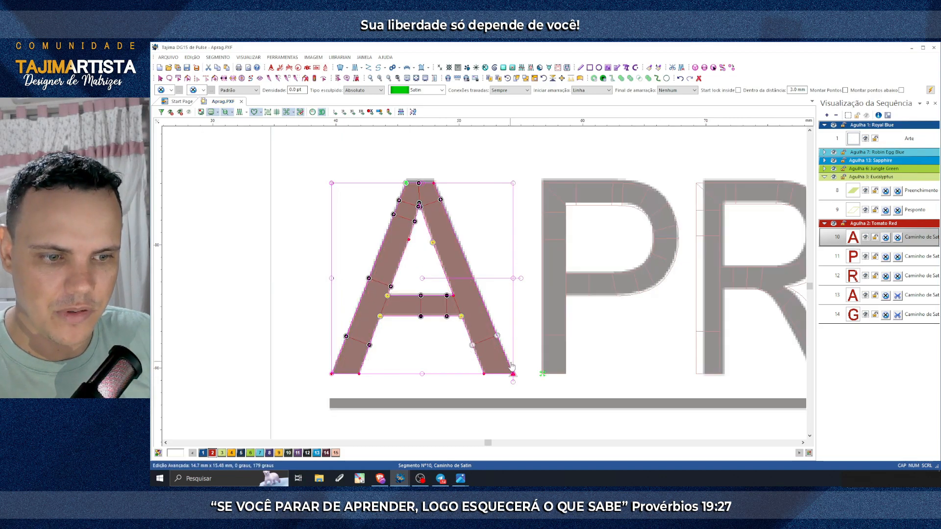
# Step: Narrow the R symmetrically about its centre in advanced editing to fit the artwork's letter, and finish editing it
pyautogui.hscroll(3, 396, 356)
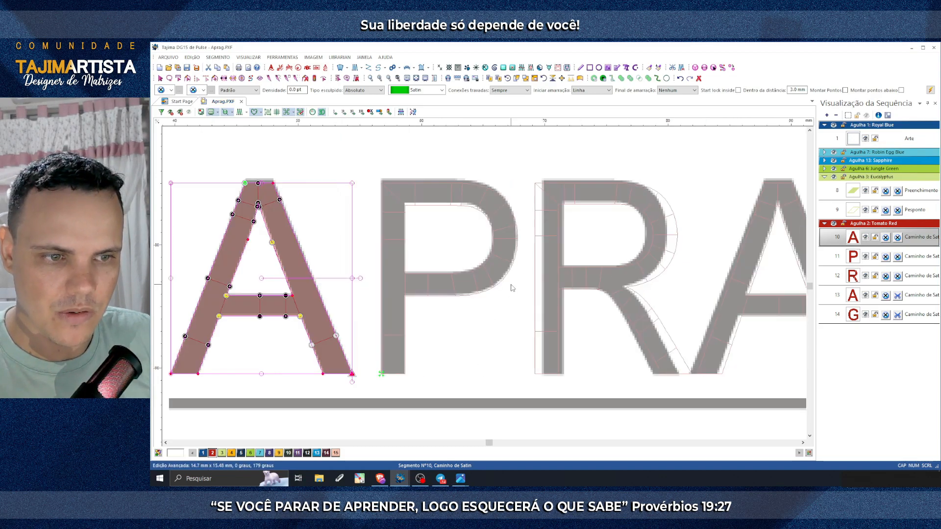
pyautogui.hscroll(3, 488, 283)
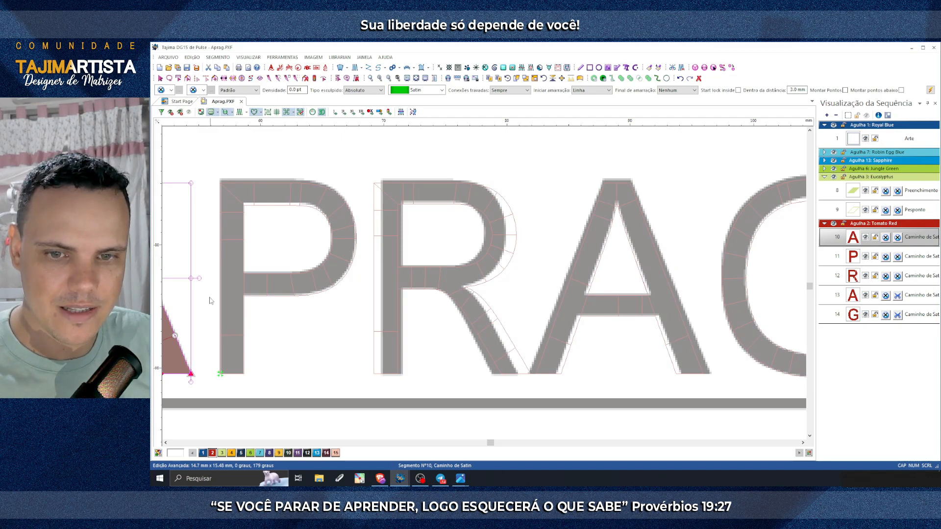
pyautogui.click(493, 274)
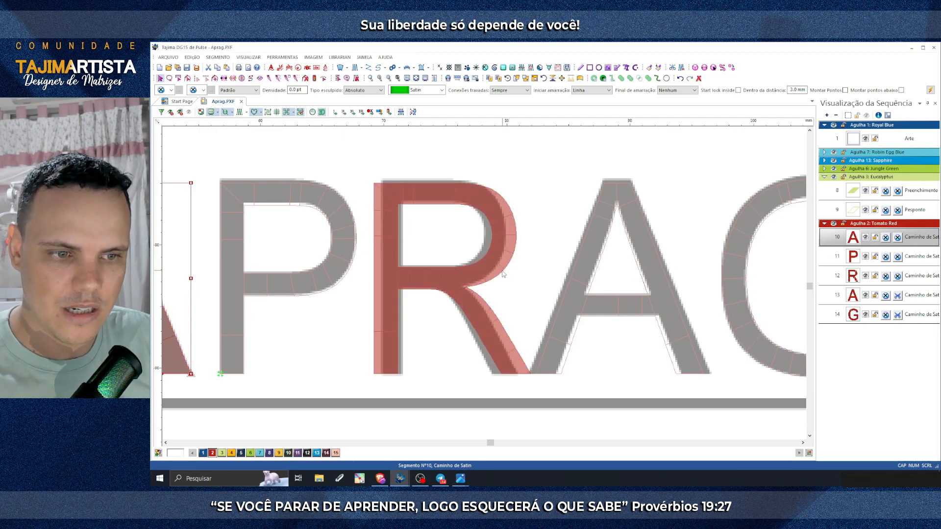
pyautogui.click(519, 230)
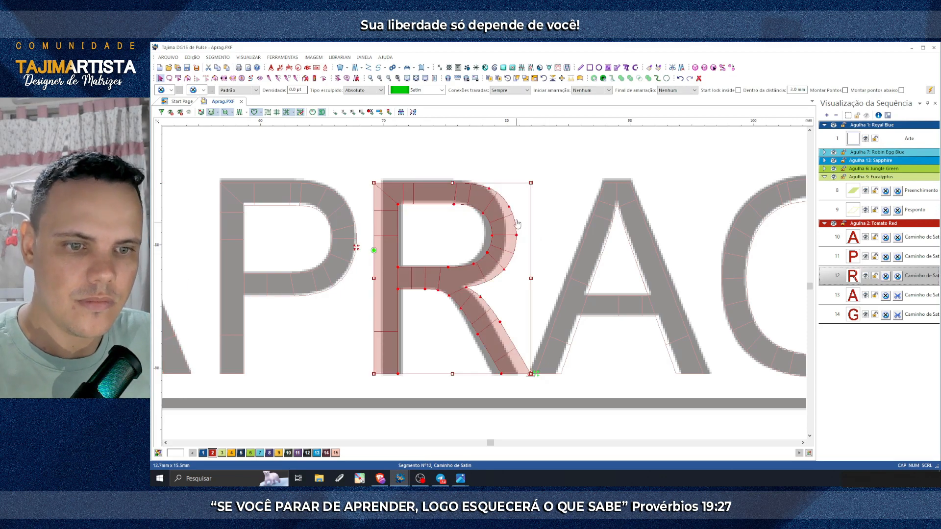
pyautogui.click(516, 80)
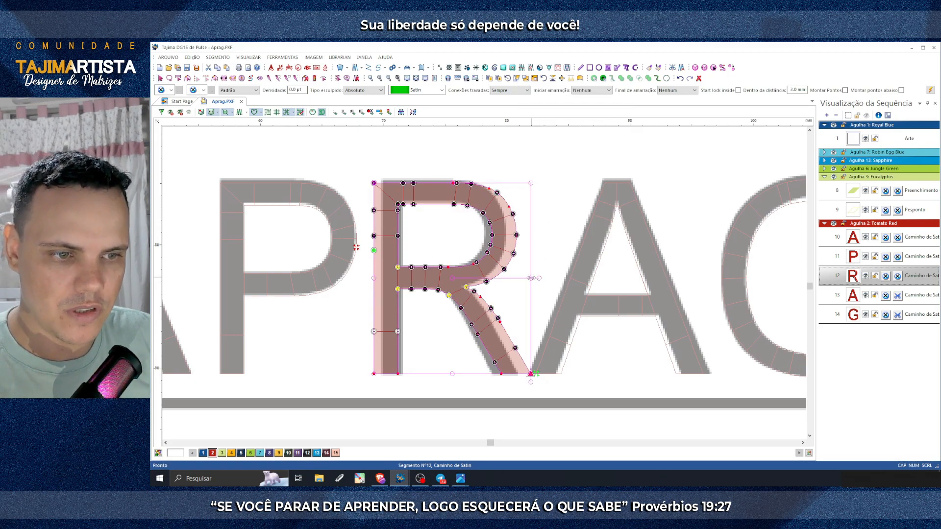
pyautogui.moveTo(530, 278); pyautogui.dragTo(520, 278)
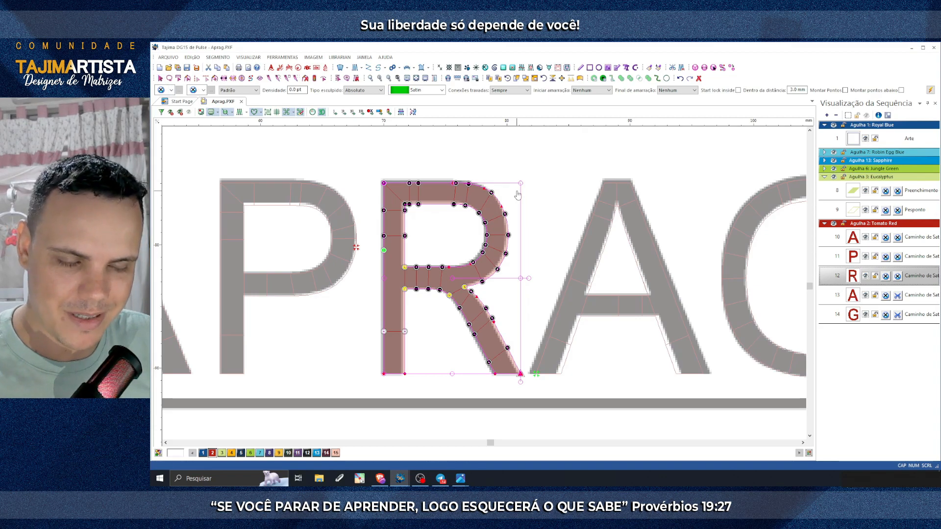
pyautogui.press('Escape')
pyautogui.press('Escape')
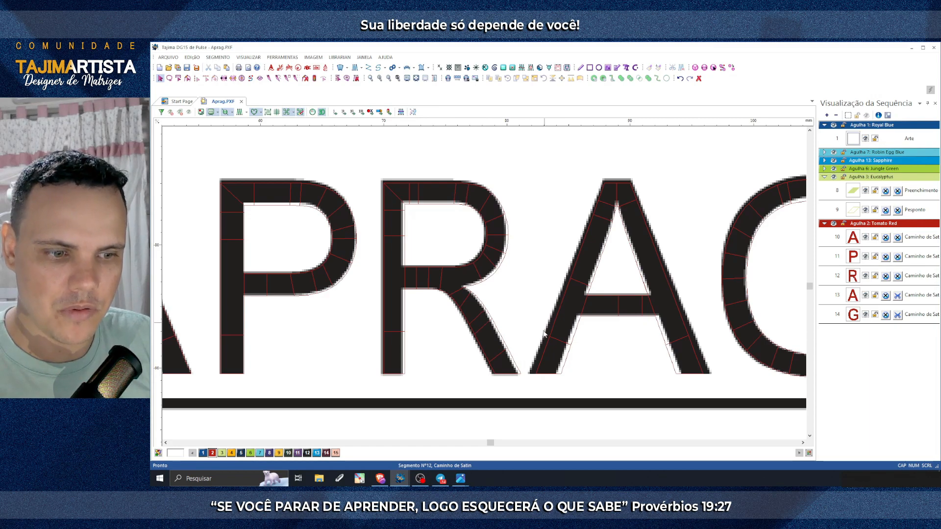
# Step: Fine-tune both side edges of the R so its stem and leg line up with the artwork
pyautogui.click(385, 269)
pyautogui.moveTo(383, 278); pyautogui.dragTo(382, 279)
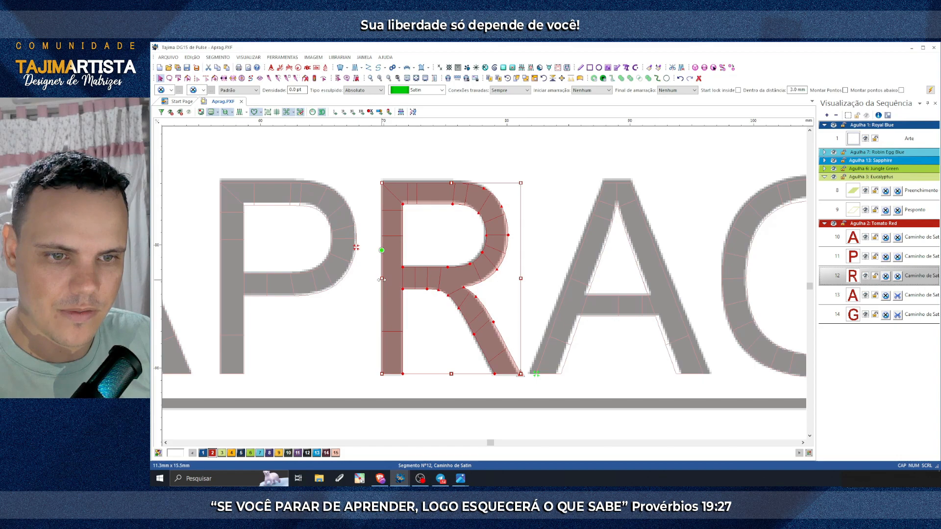
pyautogui.moveTo(520, 278); pyautogui.dragTo(518, 279)
pyautogui.rightClick(519, 280)
pyautogui.click(537, 217)
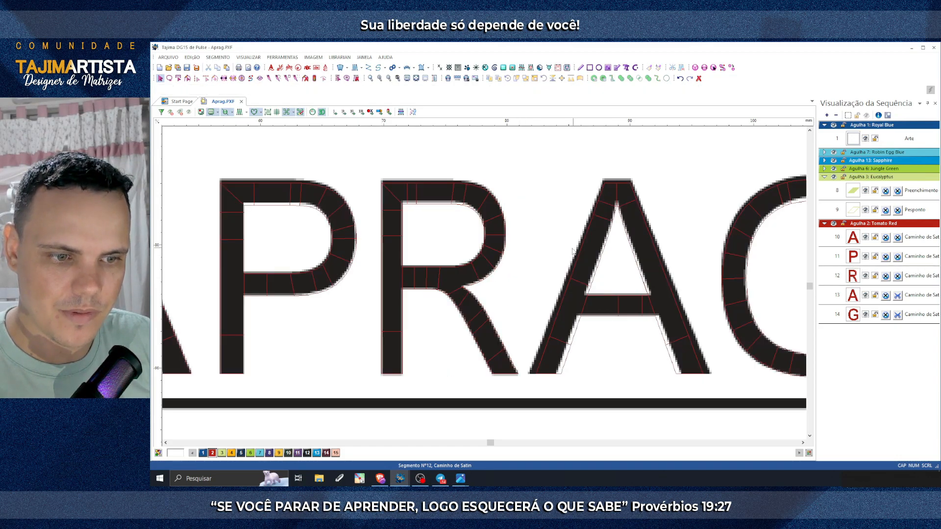
# Step: Widen the second A symmetrically about its centre in advanced editing to about 14.6 mm, matching the artwork, and finish editing it
pyautogui.hscroll(3, 546, 263)
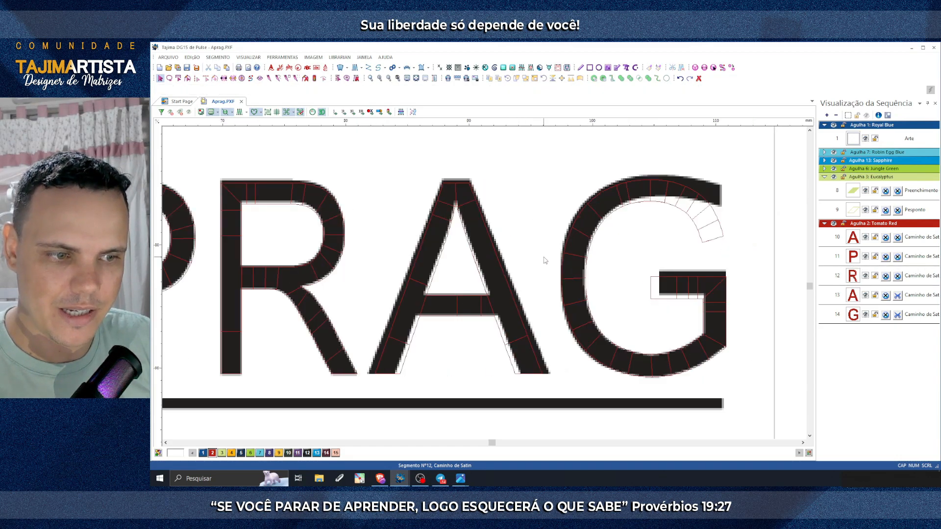
pyautogui.click(525, 327)
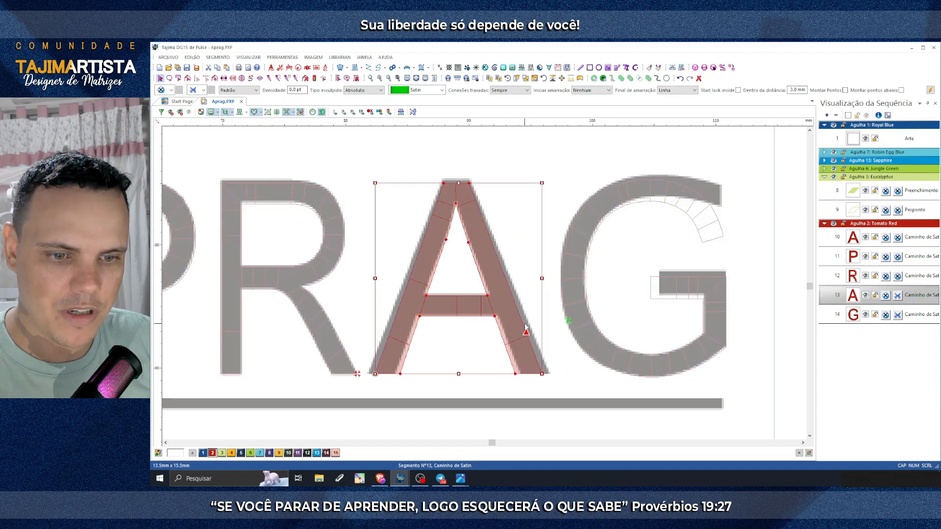
pyautogui.click(517, 78)
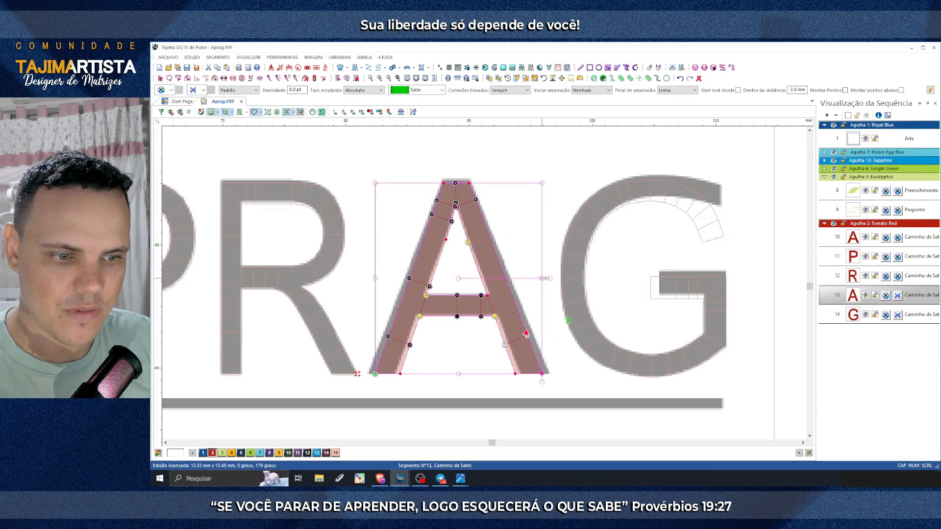
pyautogui.moveTo(541, 278); pyautogui.dragTo(549, 279)
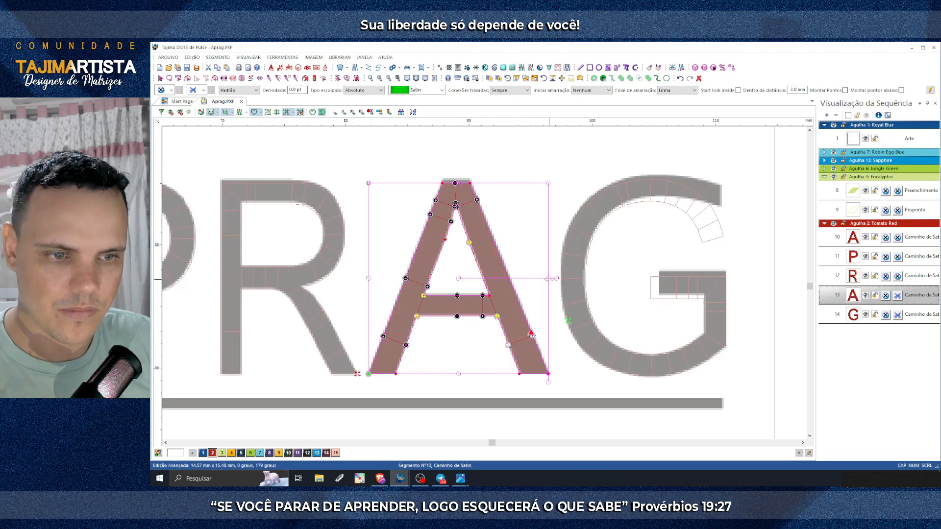
pyautogui.click(568, 175)
# Step: Stretch the G upward to a height of about 16.4 mm so its upper curve meets the artwork's edge
pyautogui.hscroll(3, 570, 176)
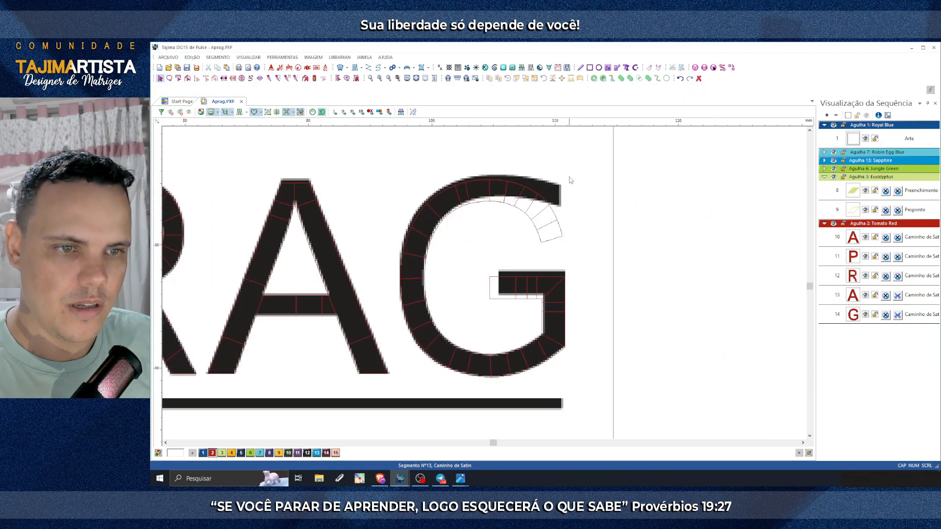
pyautogui.click(556, 222)
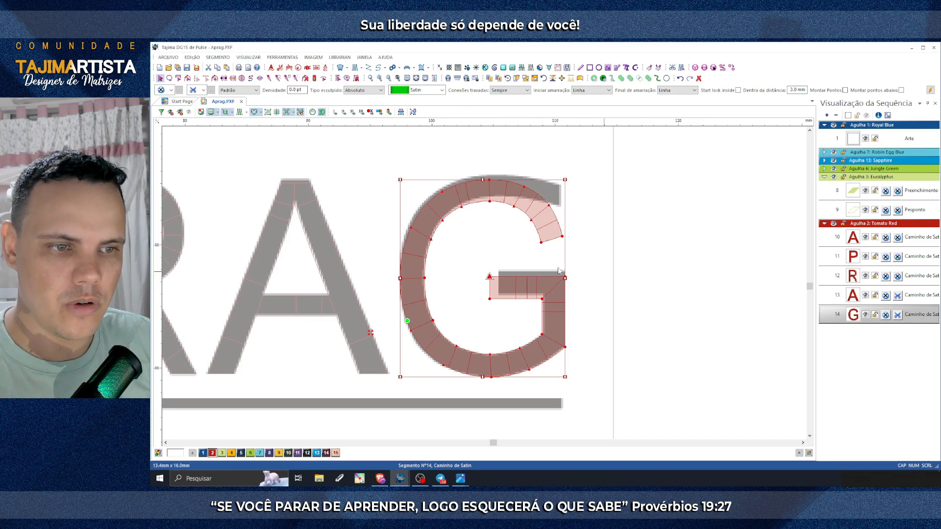
pyautogui.scroll(2, 610, 213)
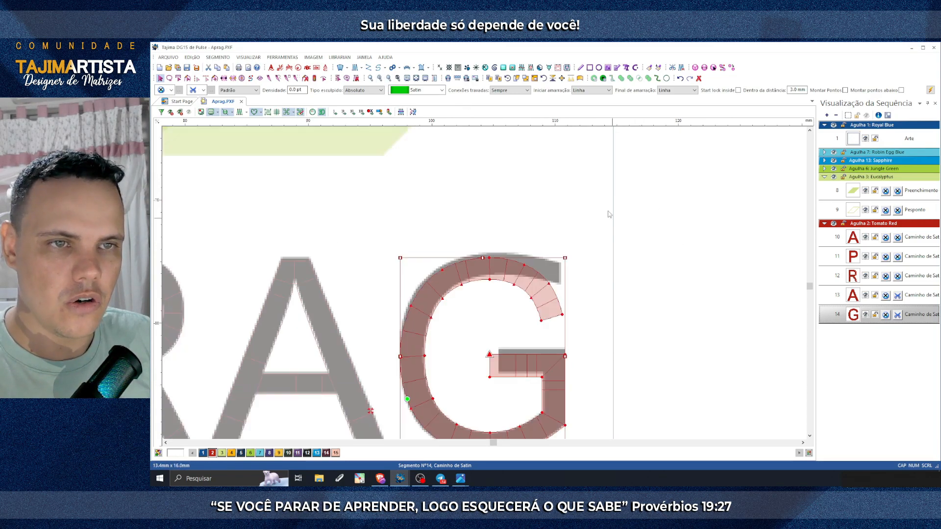
pyautogui.click(381, 78)
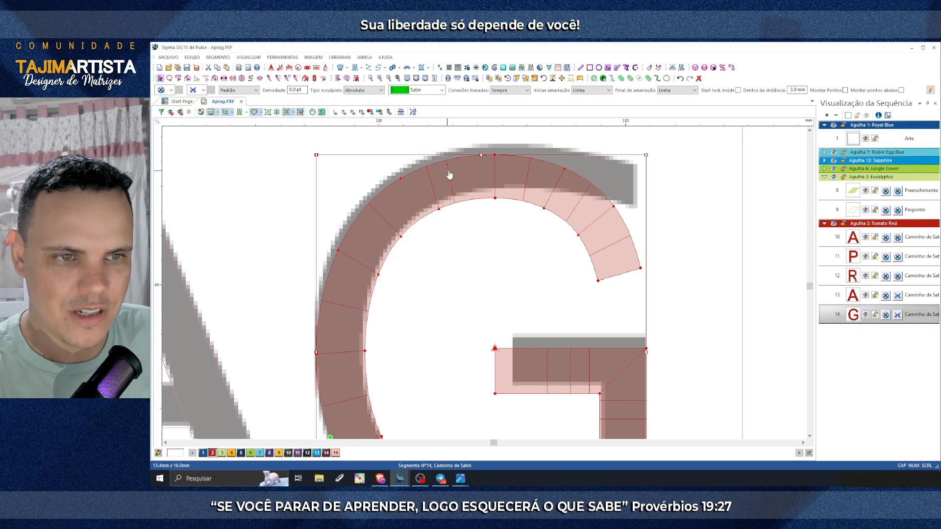
pyautogui.scroll(-1, 658, 219)
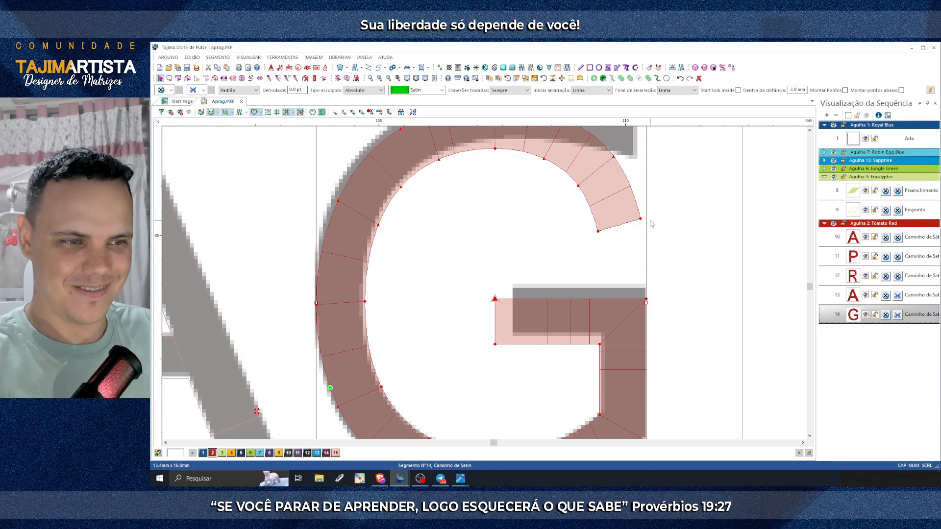
pyautogui.scroll(2, 646, 215)
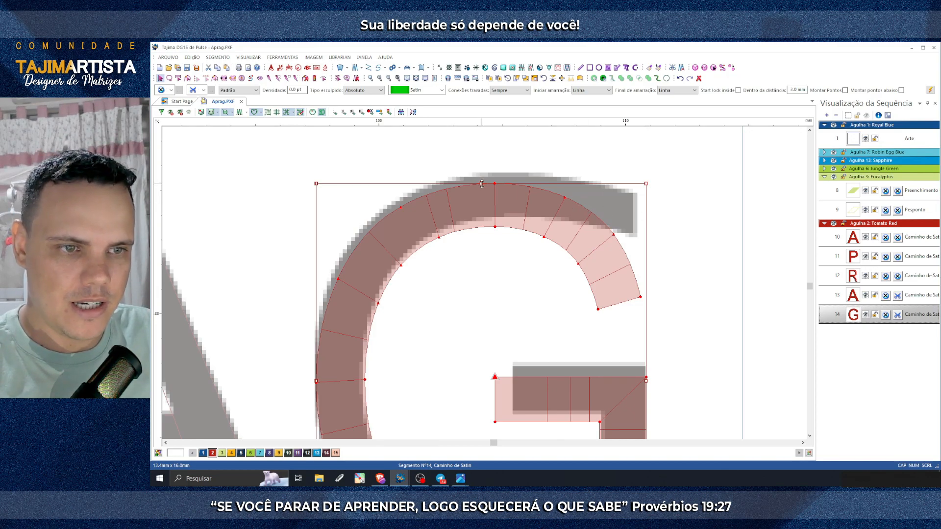
pyautogui.moveTo(482, 183); pyautogui.dragTo(484, 174)
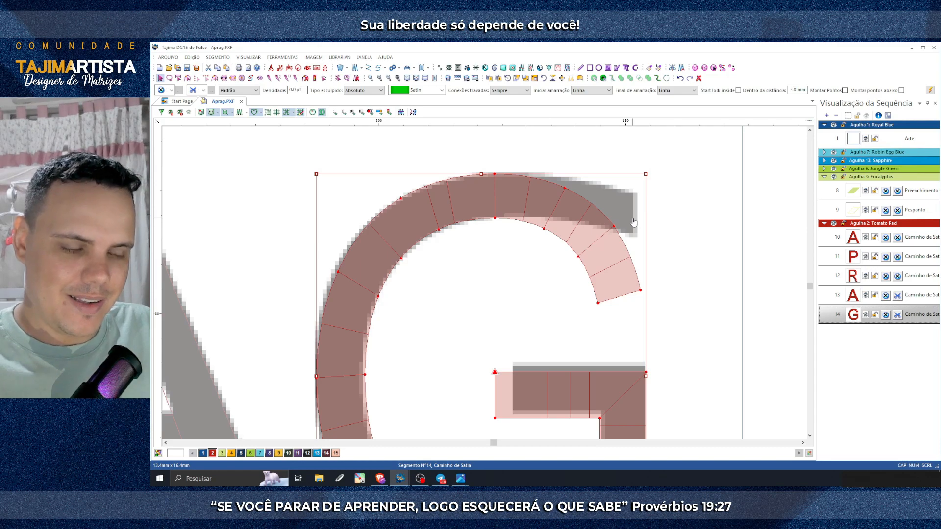
# Step: Reshape the G's upper arm by moving two outer nodes onto the artwork's edge and converting the corner node to a straight line
pyautogui.press('r')
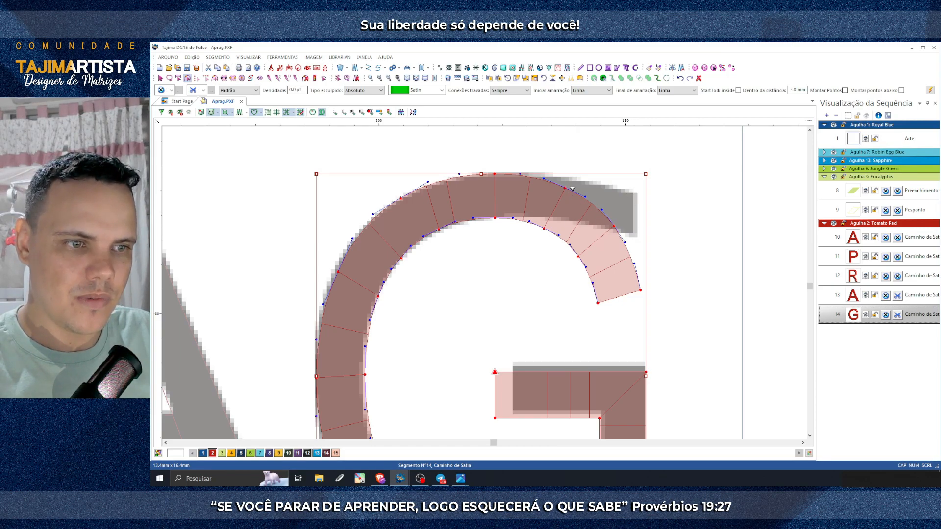
pyautogui.moveTo(565, 189); pyautogui.dragTo(580, 183)
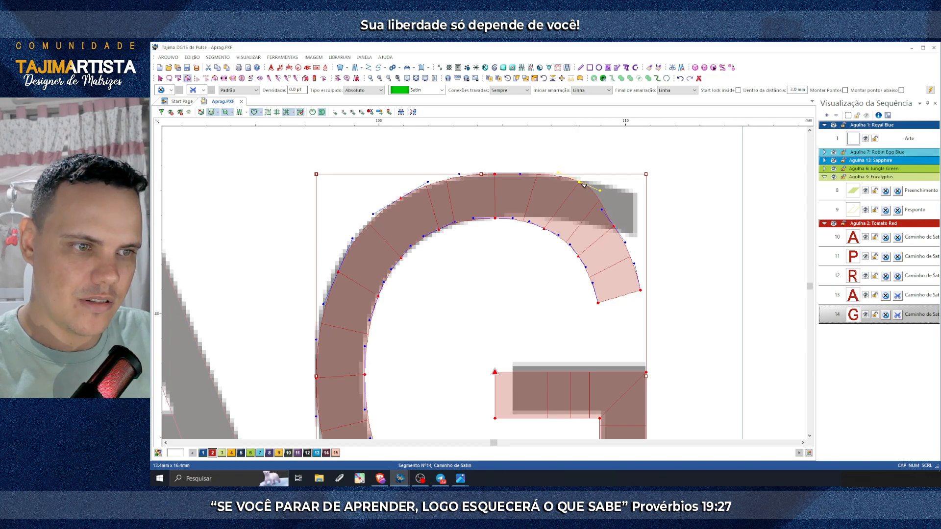
pyautogui.moveTo(615, 226); pyautogui.dragTo(636, 195)
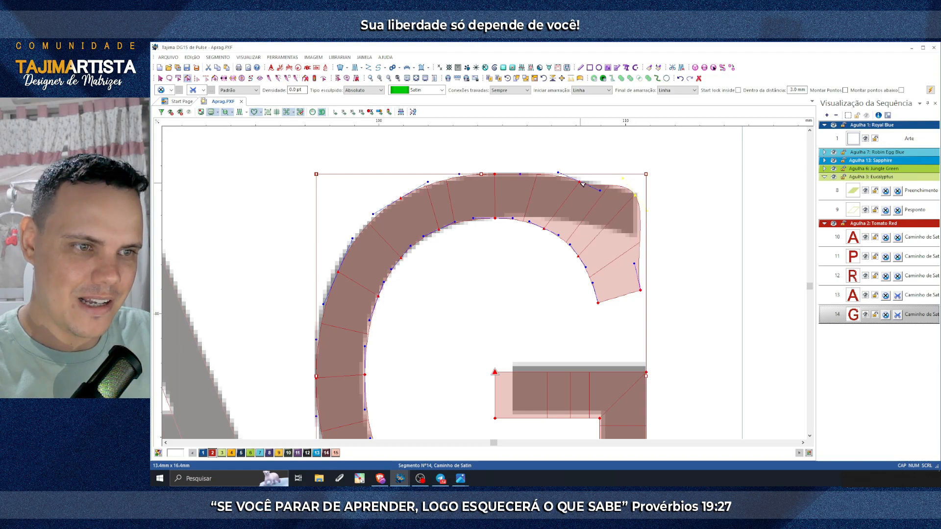
pyautogui.click(637, 196)
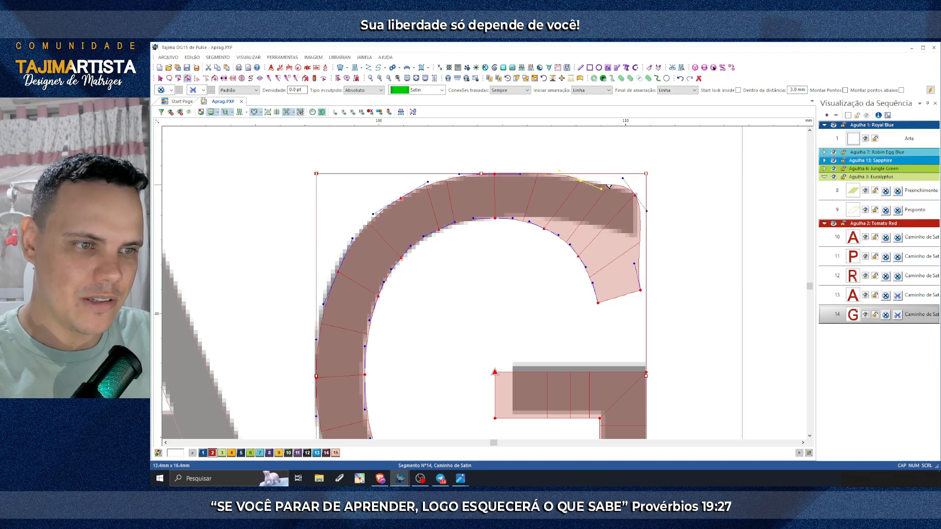
pyautogui.rightClick(636, 196)
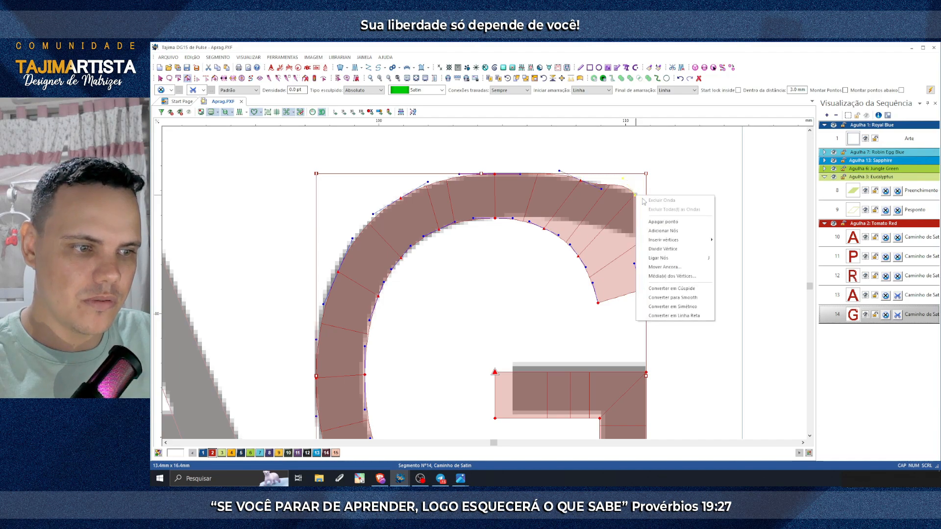
pyautogui.click(685, 317)
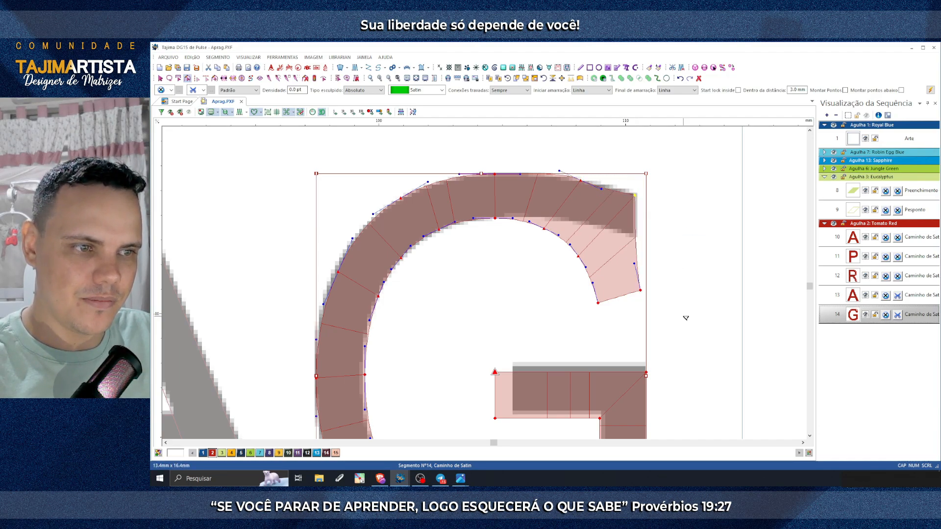
# Step: Convert the outer node before the G's upper corner to symmetric and adjust its position and handles to follow the artwork's curve
pyautogui.click(602, 189)
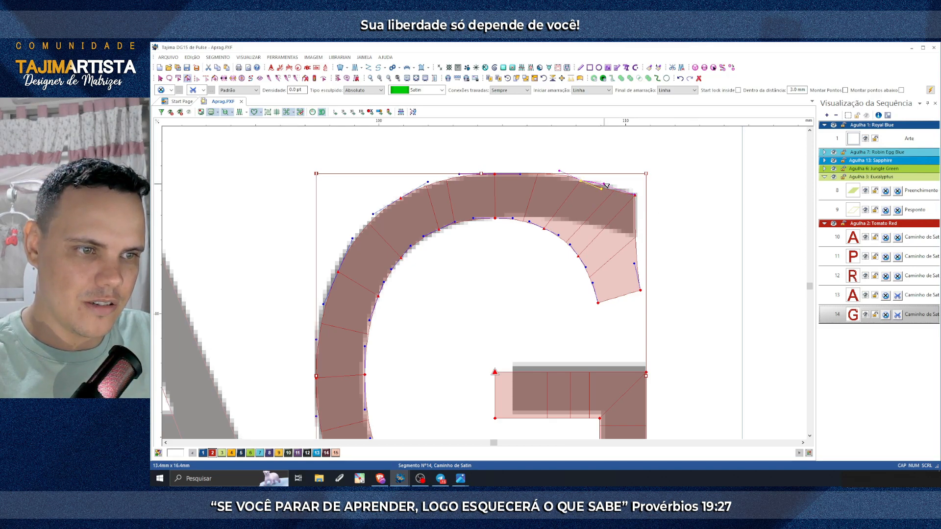
pyautogui.moveTo(602, 188); pyautogui.dragTo(585, 181)
pyautogui.rightClick(584, 180)
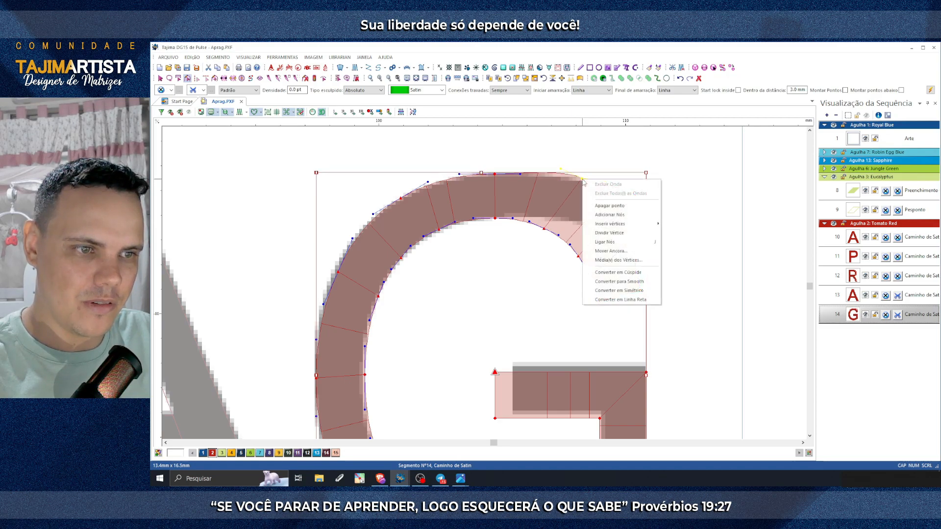
pyautogui.click(626, 291)
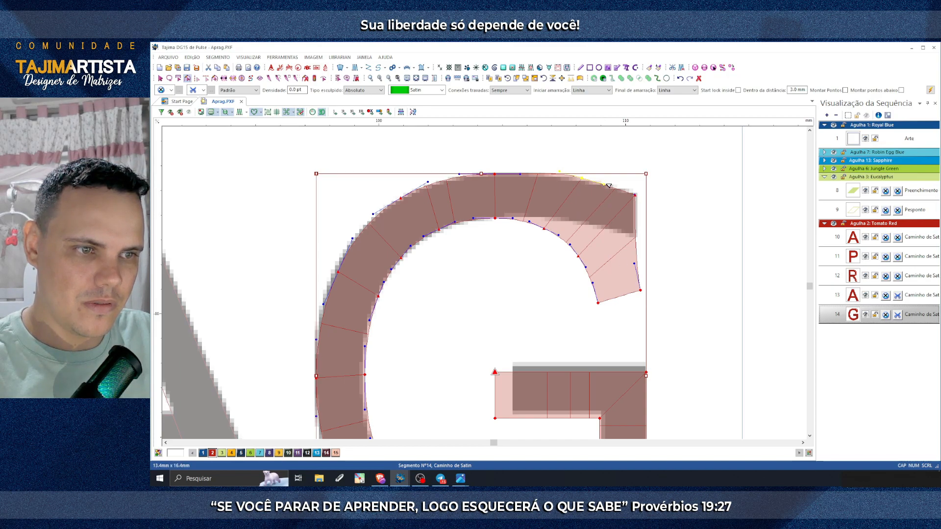
pyautogui.moveTo(608, 185); pyautogui.dragTo(583, 180)
pyautogui.click(635, 195)
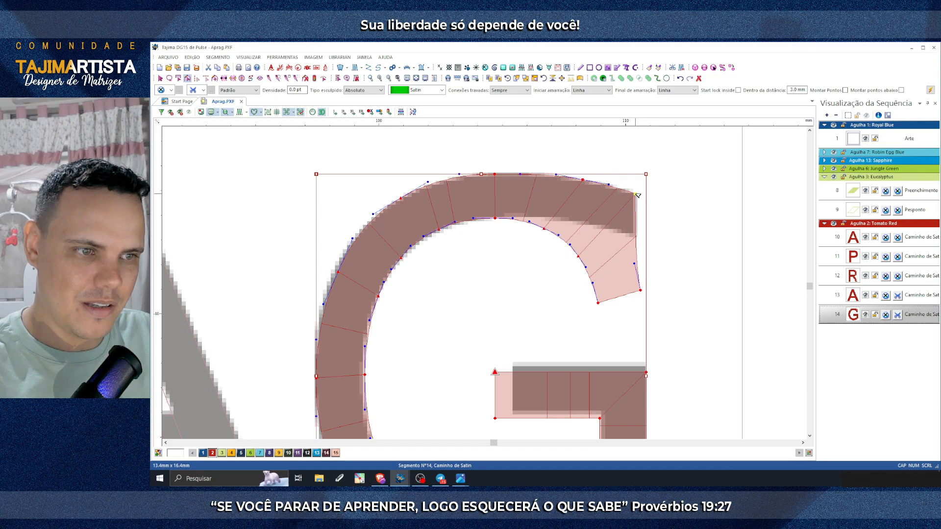
# Step: Straighten the G's upper arm end, move its lower corner onto the artwork, and delete the surplus inner nodes
pyautogui.rightClick(642, 292)
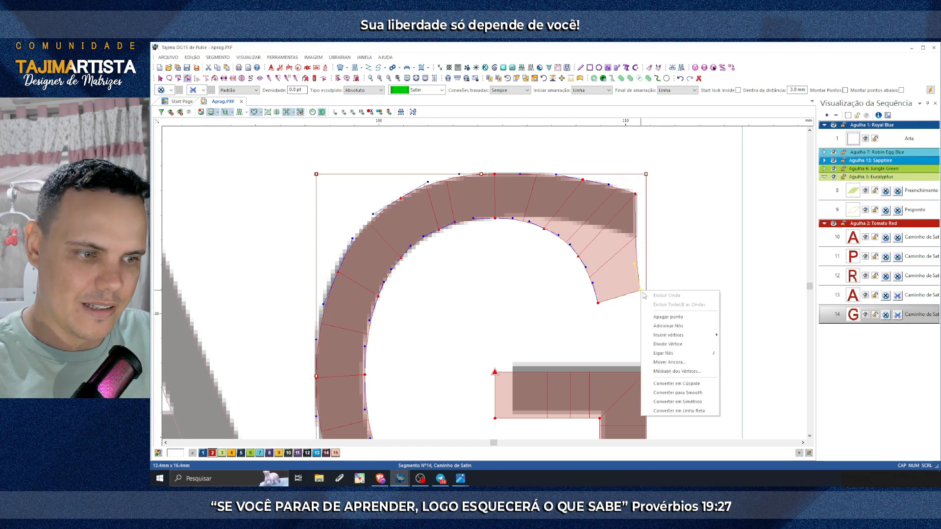
pyautogui.click(677, 355)
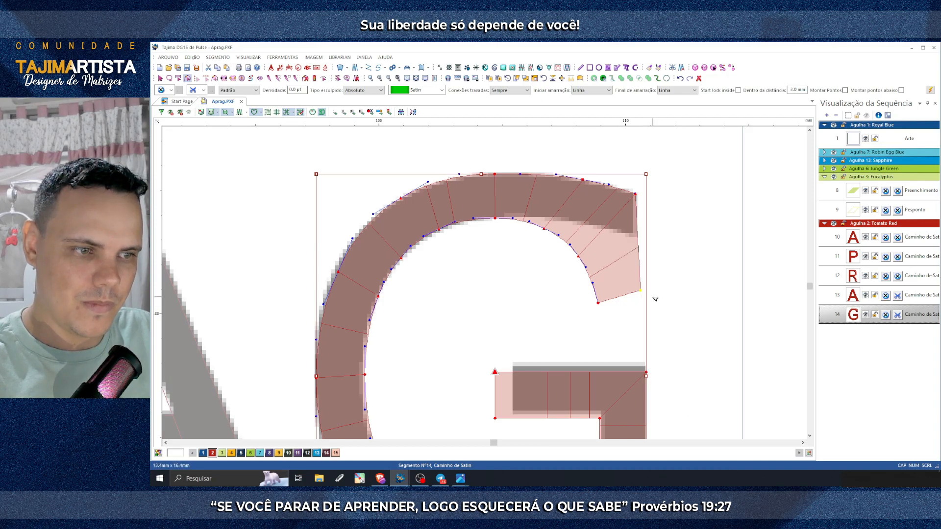
pyautogui.moveTo(641, 290); pyautogui.dragTo(564, 317)
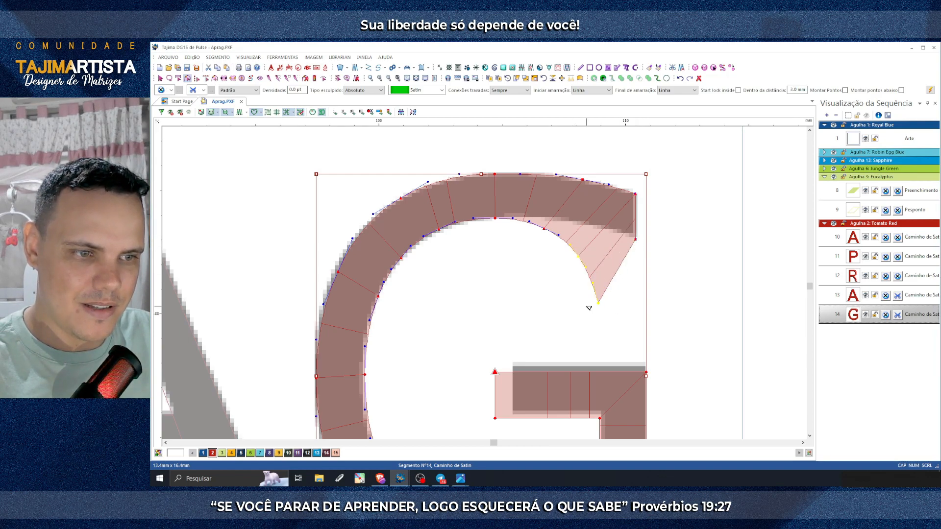
pyautogui.press('Delete')
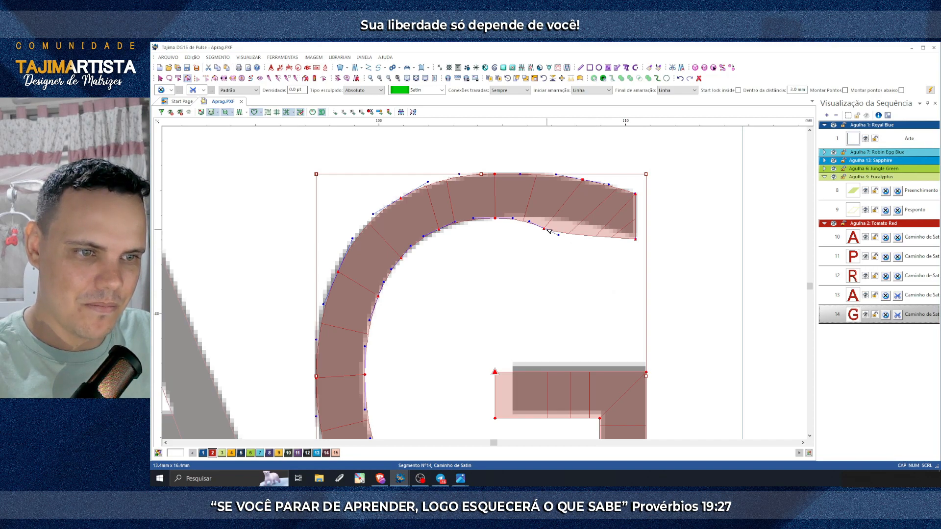
# Step: Fit the inner curve of the G's upper arm to the artwork using a symmetric node with adjusted handles, and finish reshaping
pyautogui.moveTo(544, 229); pyautogui.dragTo(576, 225)
pyautogui.rightClick(576, 225)
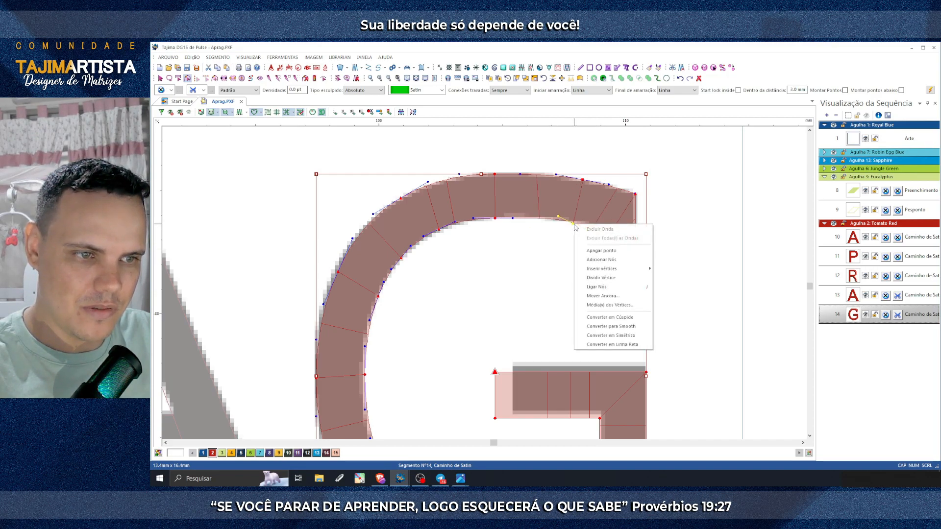
pyautogui.click(615, 333)
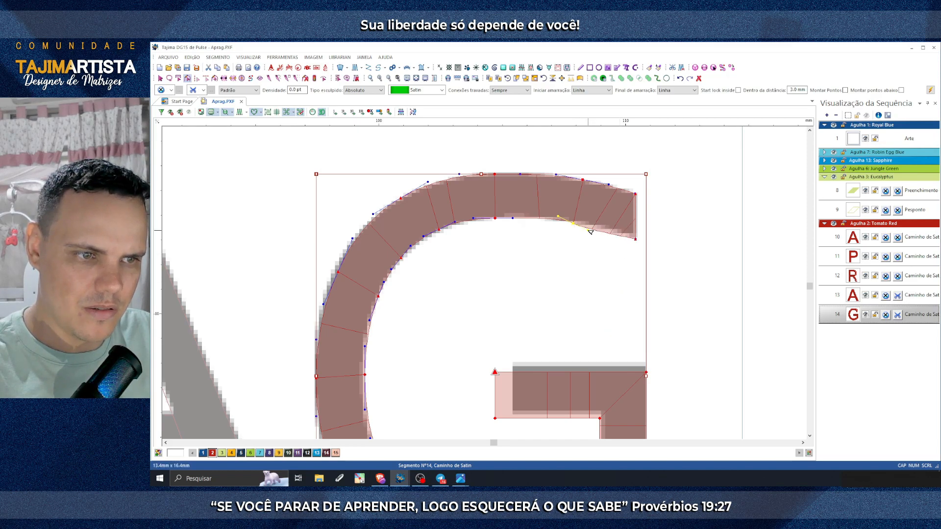
pyautogui.moveTo(589, 231); pyautogui.dragTo(546, 216)
pyautogui.moveTo(600, 229); pyautogui.dragTo(574, 221)
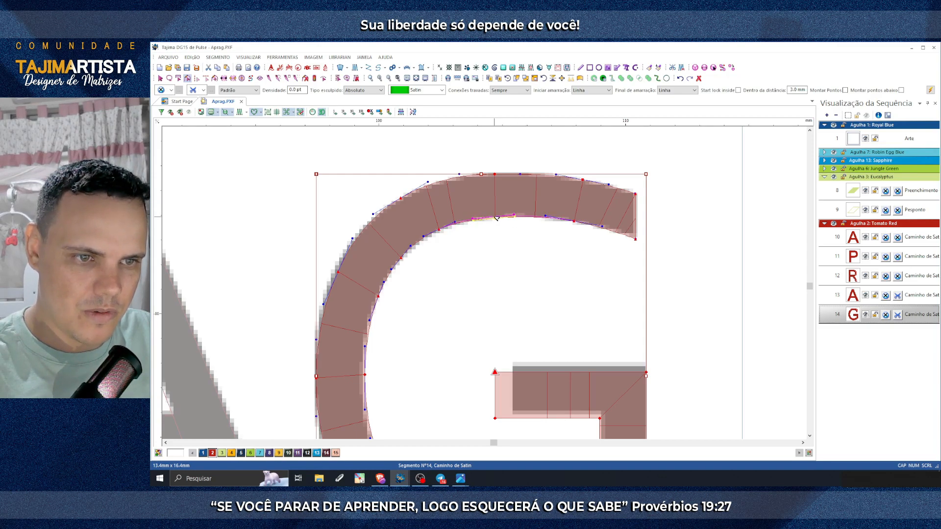
pyautogui.scroll(-2, 669, 258)
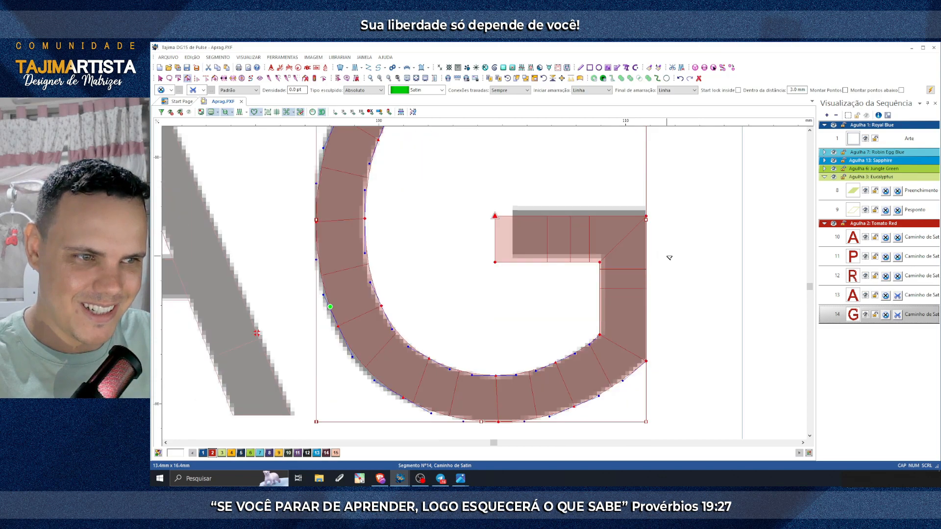
pyautogui.scroll(2, 669, 258)
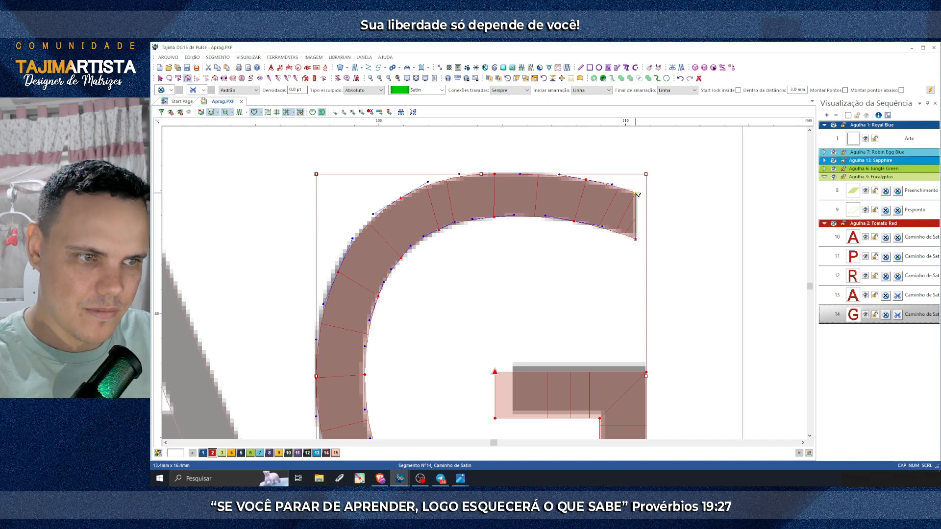
pyautogui.press('Escape')
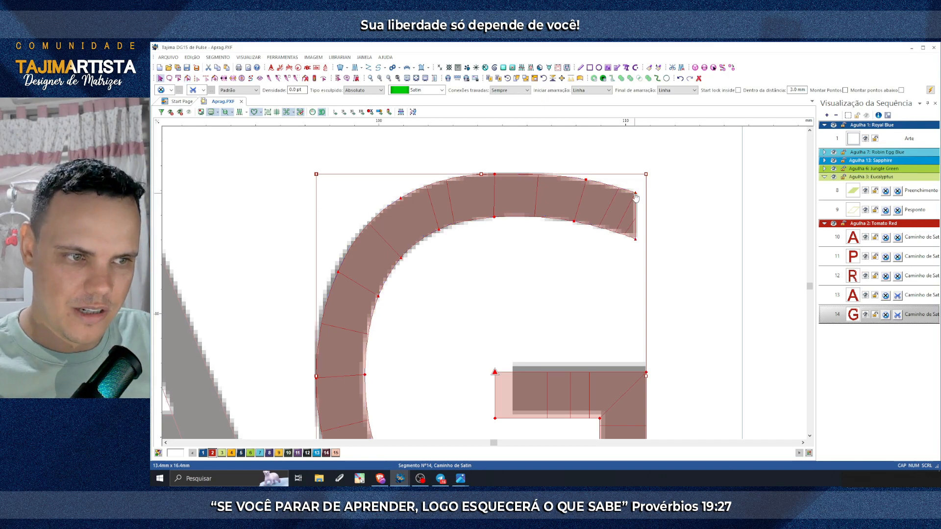
# Step: Shift the outer end of a stitch-angle line near the G's upper arm end and delete the two slanted angle lines closest to the tip
pyautogui.click(239, 112)
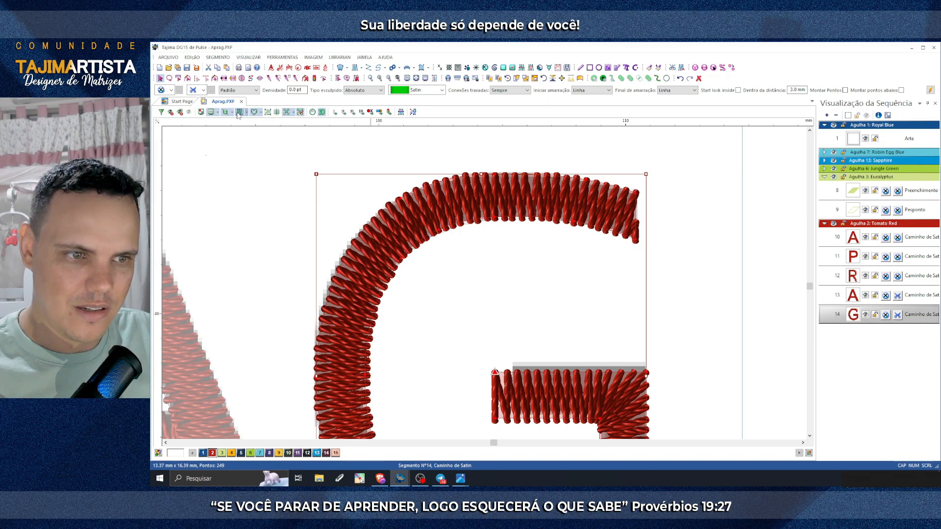
pyautogui.click(239, 112)
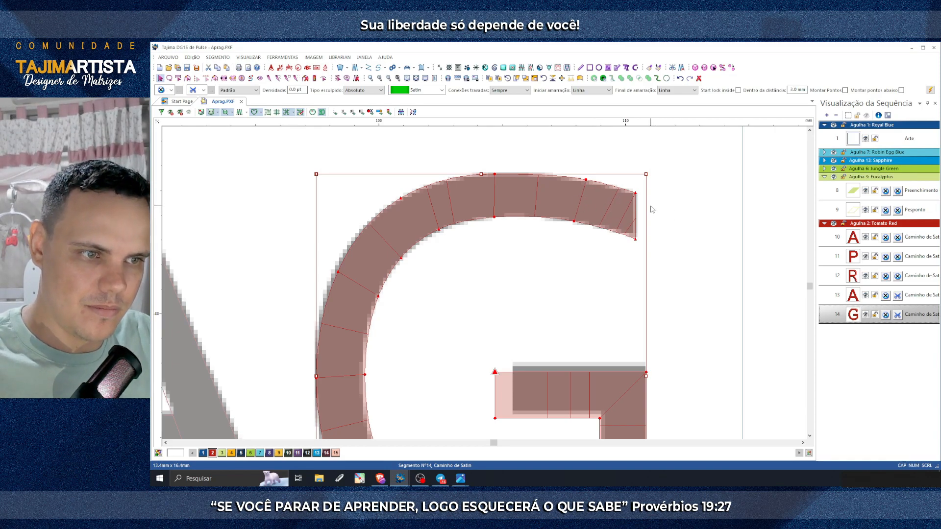
pyautogui.press('a')
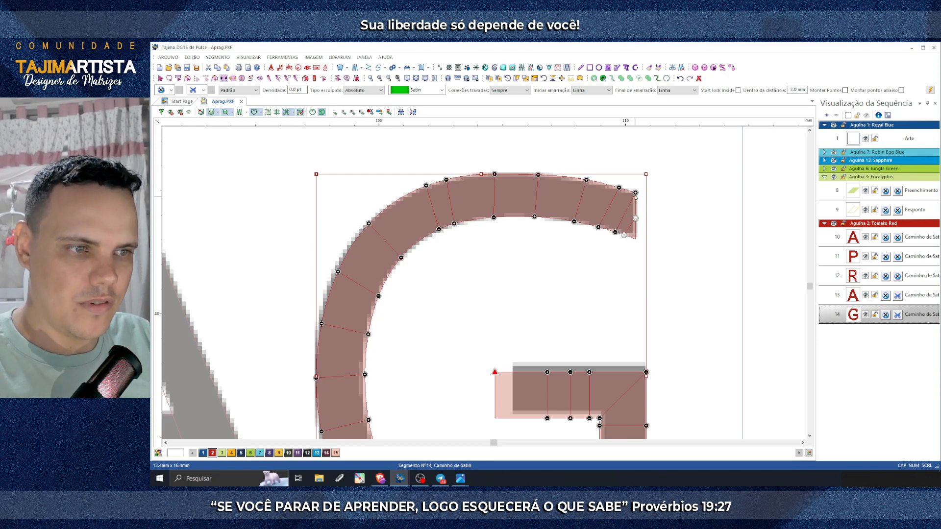
pyautogui.moveTo(620, 190); pyautogui.dragTo(612, 186)
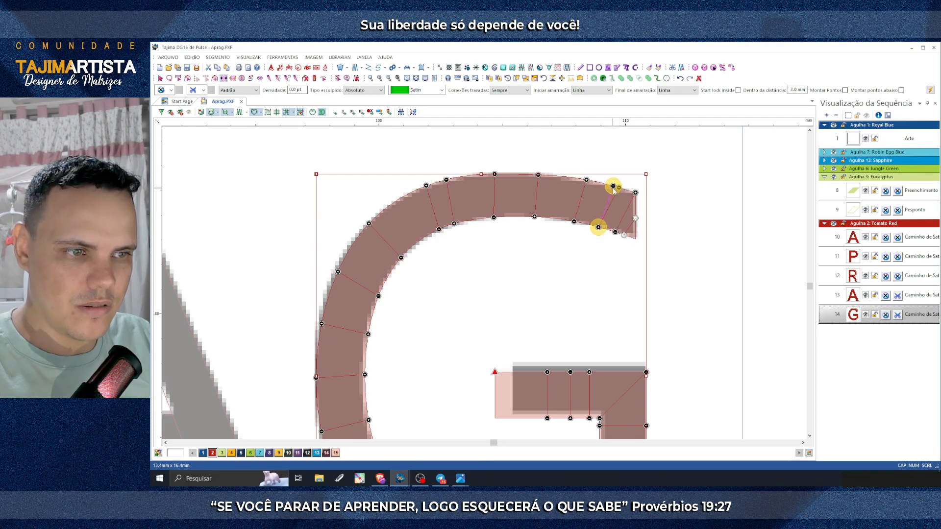
pyautogui.rightClick(635, 219)
pyautogui.press('Escape')
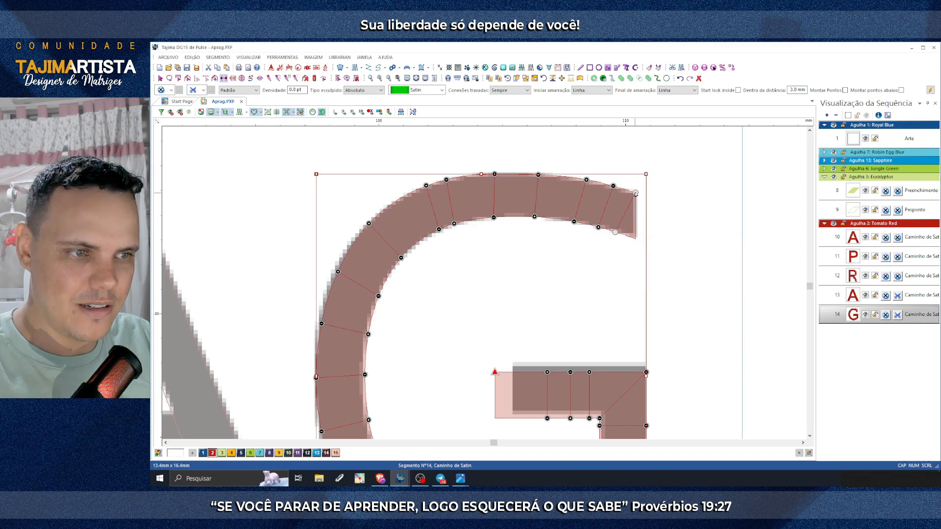
pyautogui.rightClick(635, 193)
pyautogui.click(657, 210)
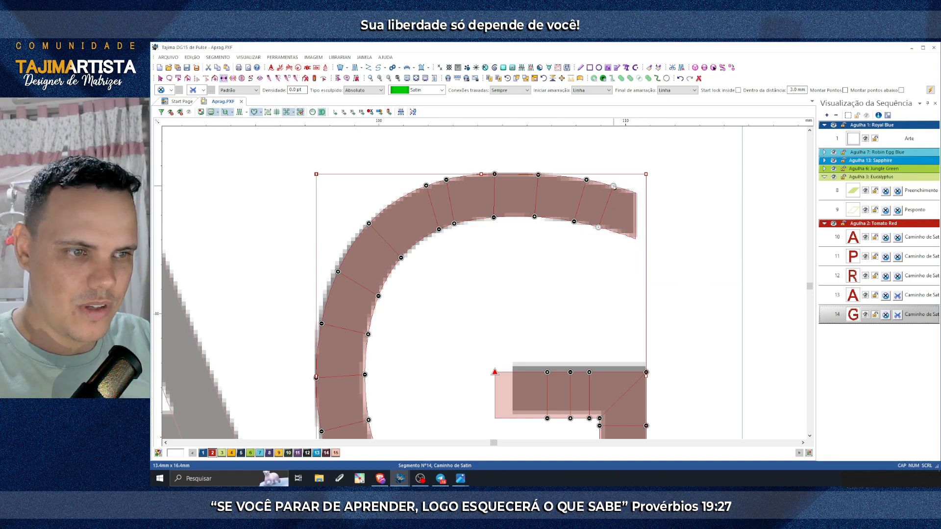
# Step: Place the last stitch-angle line along the G's upper arm end, straighten the neighbouring line, and show the resulting stitches
pyautogui.moveTo(614, 187); pyautogui.dragTo(645, 191)
pyautogui.moveTo(598, 229); pyautogui.dragTo(635, 239)
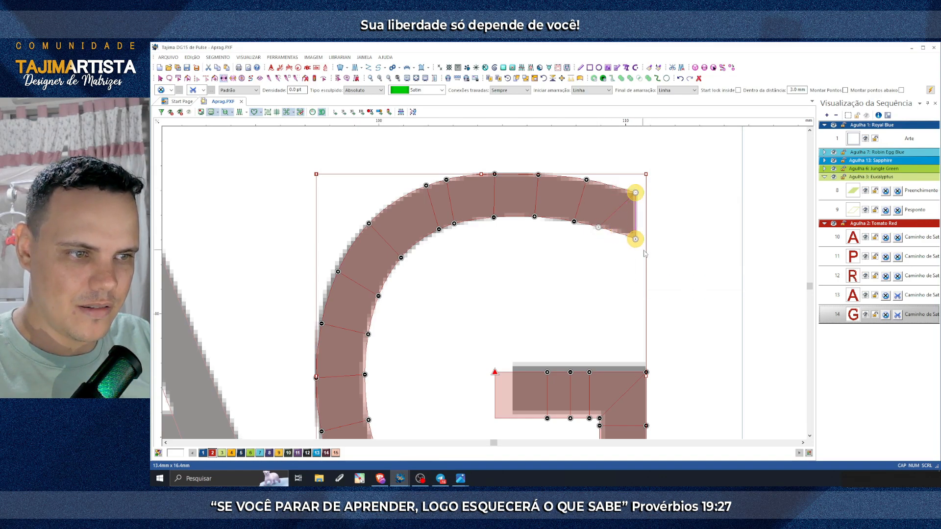
pyautogui.moveTo(579, 222); pyautogui.dragTo(585, 224)
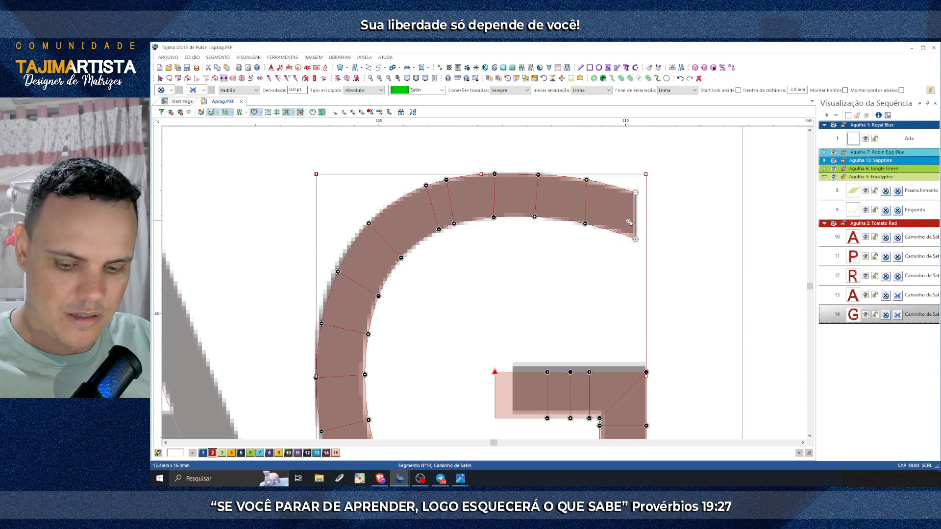
pyautogui.press('Escape')
pyautogui.click(239, 112)
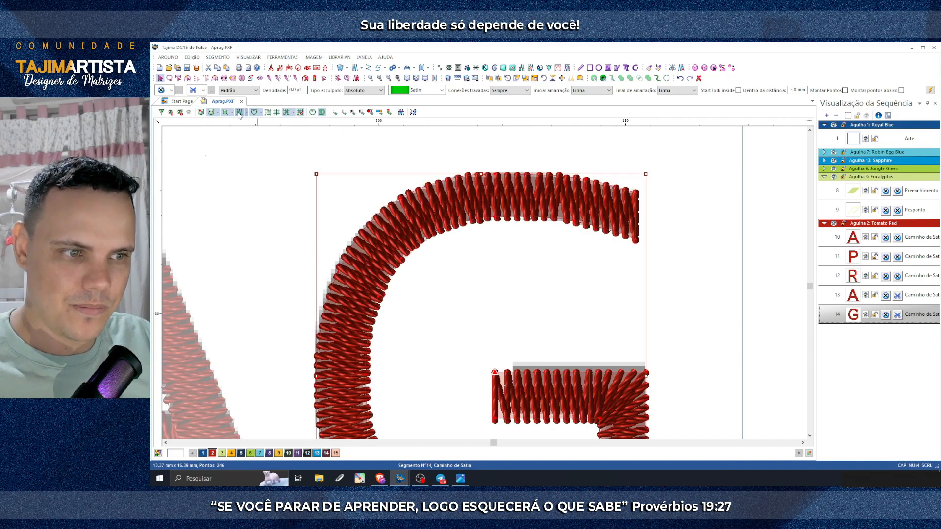
# Step: Examine the G's stitches and outline against the artwork, both along its upper curve and within the whole lettering
pyautogui.click(389, 79)
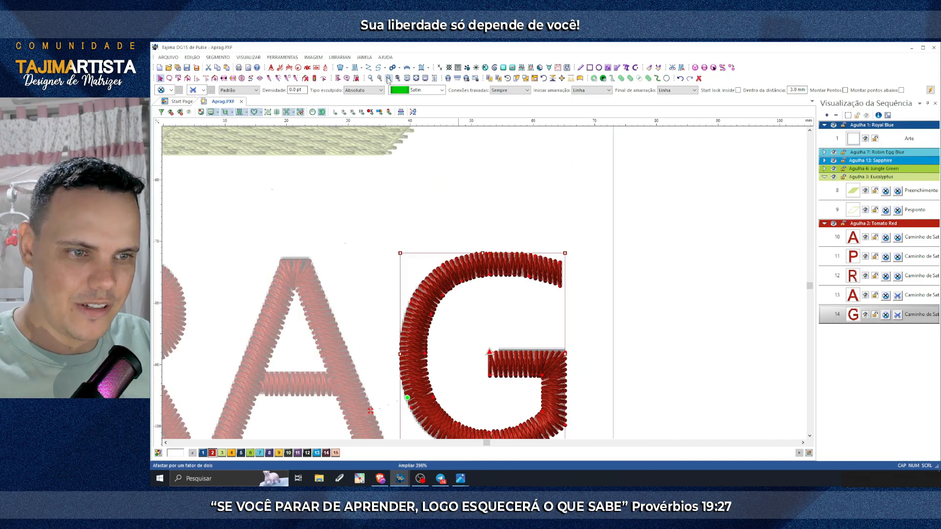
pyautogui.click(388, 79)
pyautogui.click(576, 240)
pyautogui.hscroll(3, 588, 274)
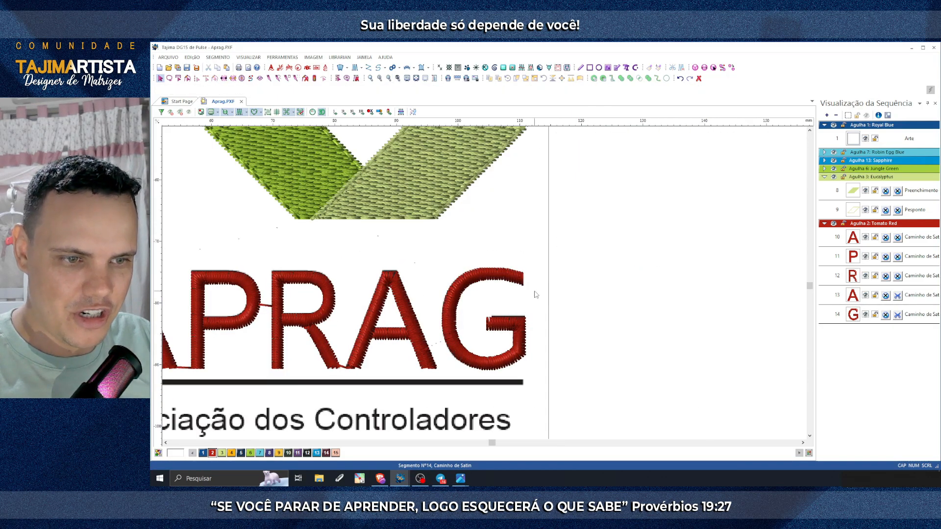
pyautogui.click(379, 78)
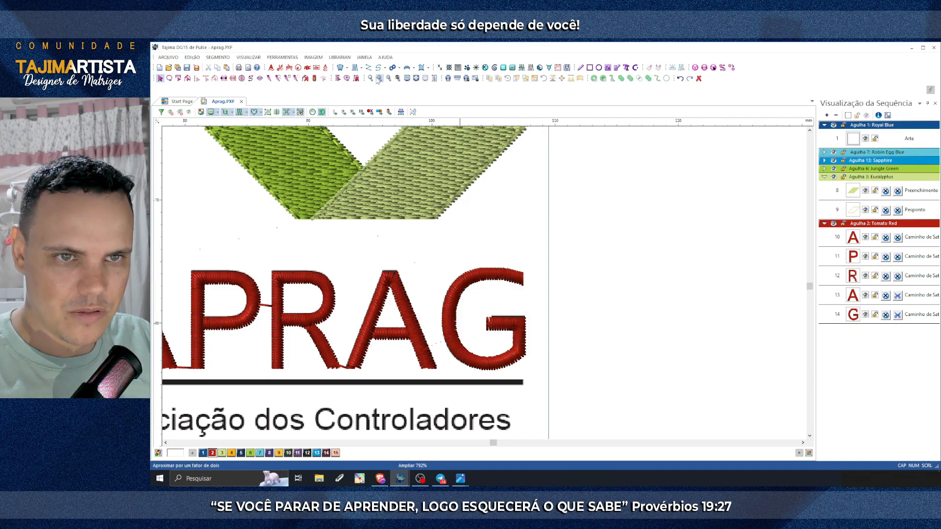
pyautogui.click(379, 78)
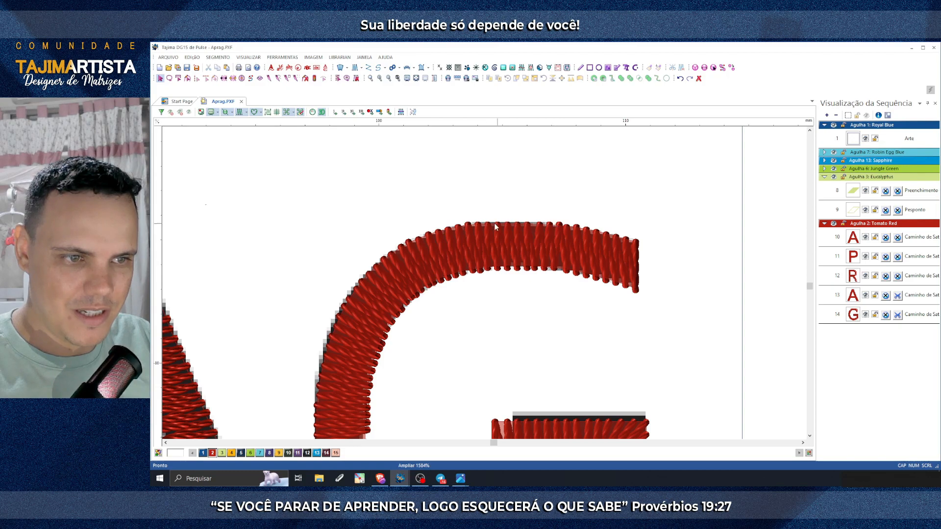
pyautogui.click(239, 112)
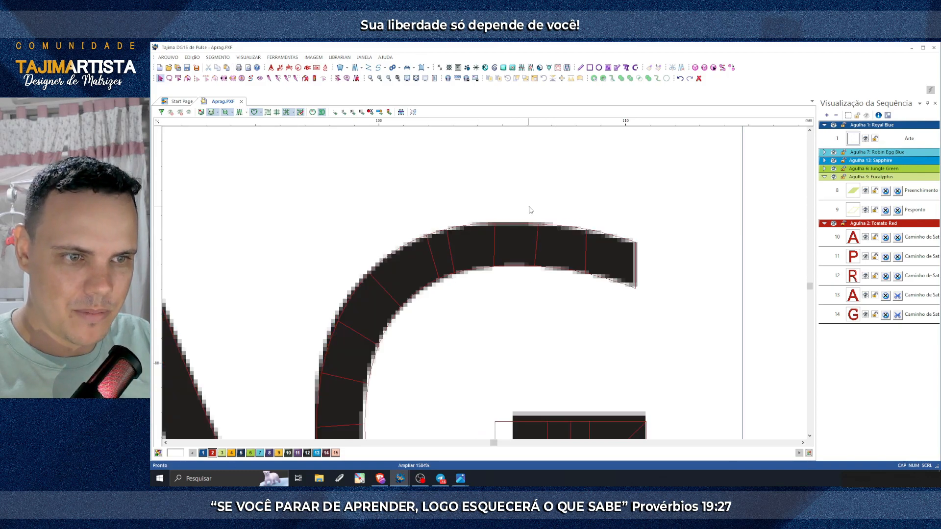
pyautogui.click(524, 228)
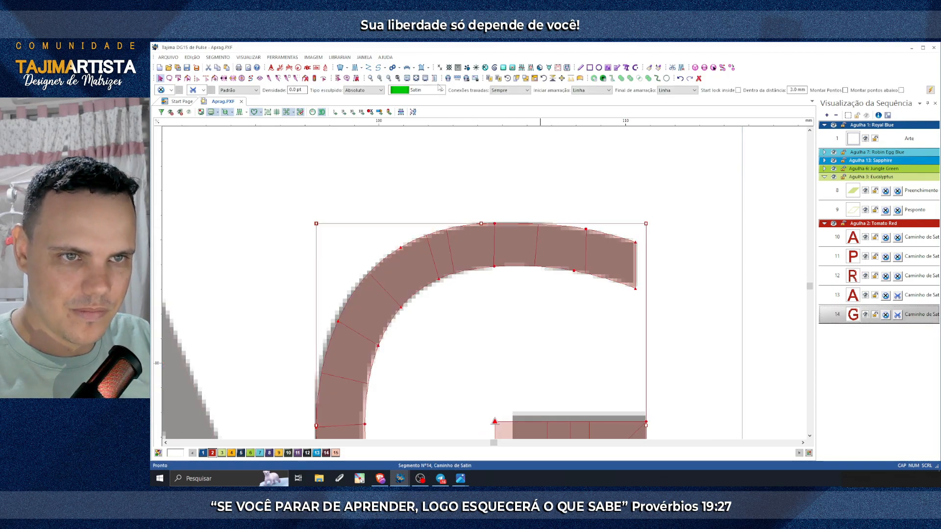
pyautogui.scroll(-1, 517, 201)
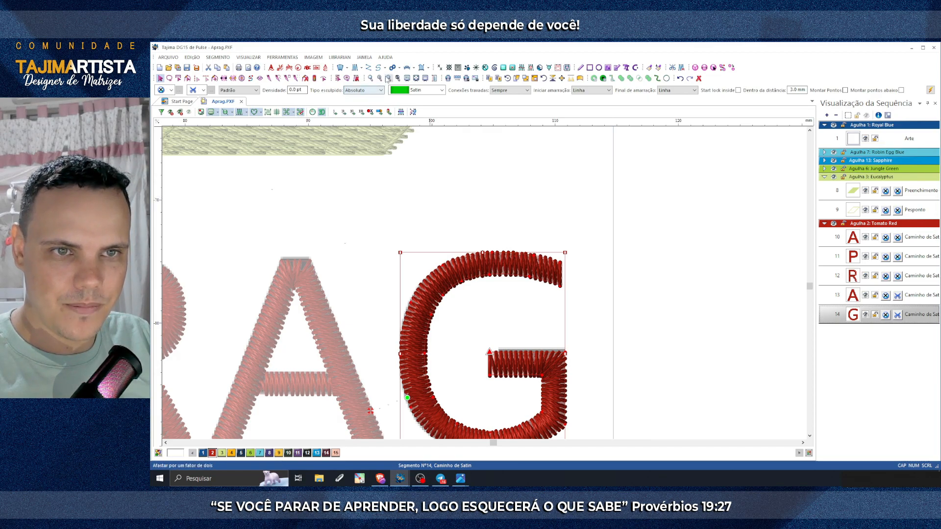
pyautogui.click(379, 79)
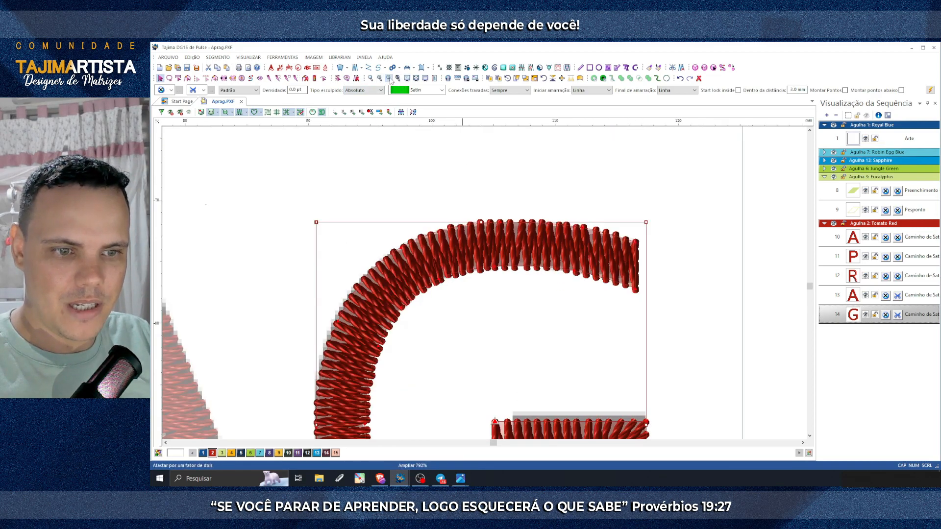
# Step: Deselect the G and save the design
pyautogui.click(388, 78)
pyautogui.click(389, 78)
pyautogui.click(481, 235)
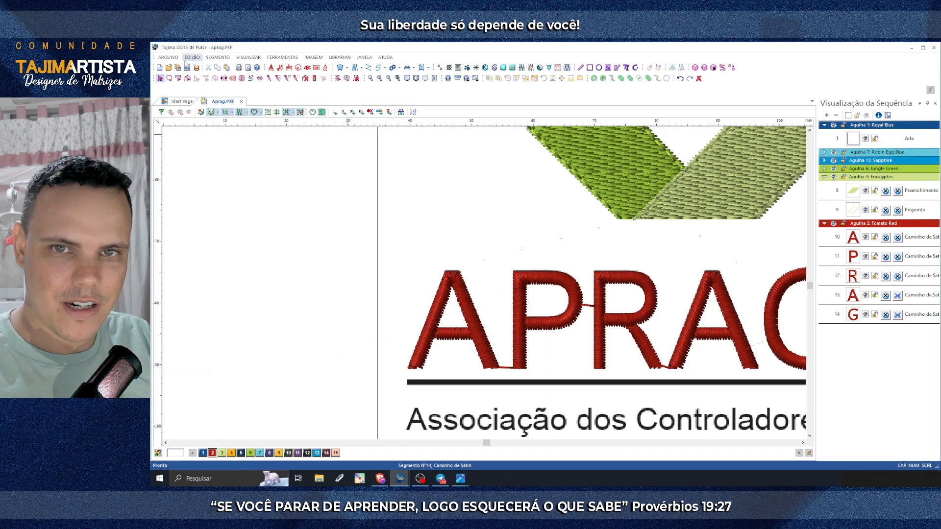
pyautogui.click(168, 57)
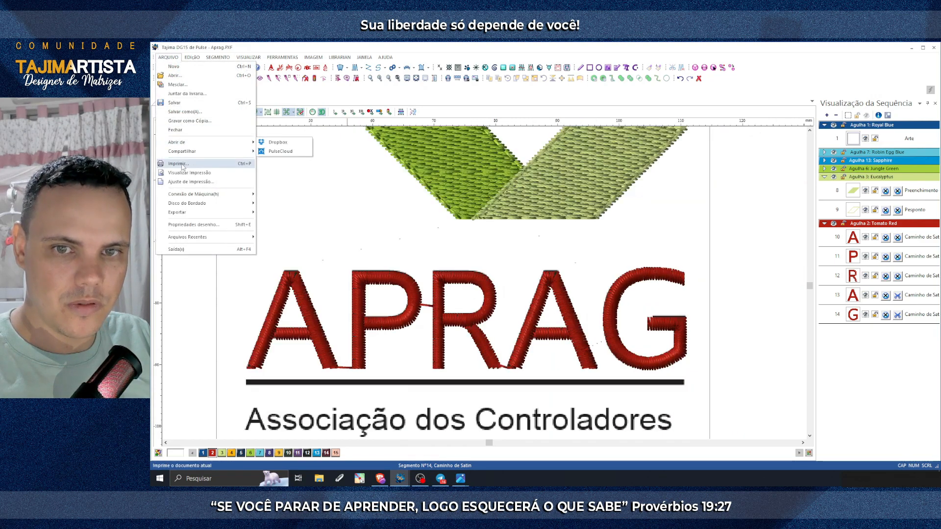
pyautogui.click(184, 104)
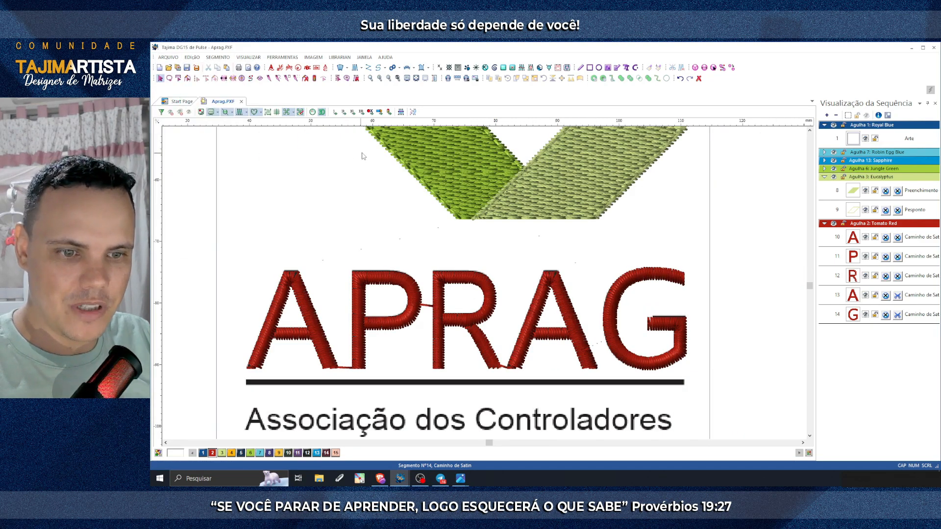
# Step: Move the stitch-angle lines on both legs of the first A down to the legs' flat bases
pyautogui.scroll(-2, 373, 155)
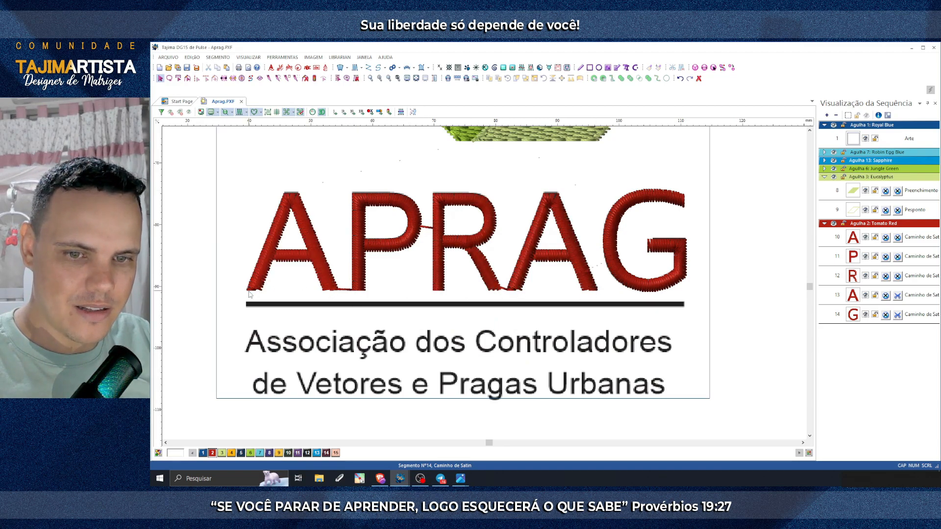
pyautogui.press('Left')
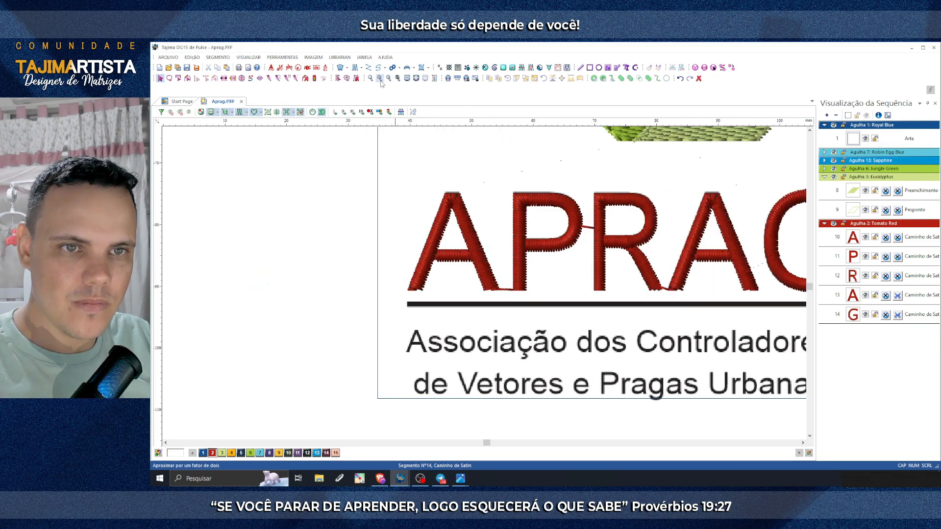
pyautogui.click(381, 81)
pyautogui.click(380, 81)
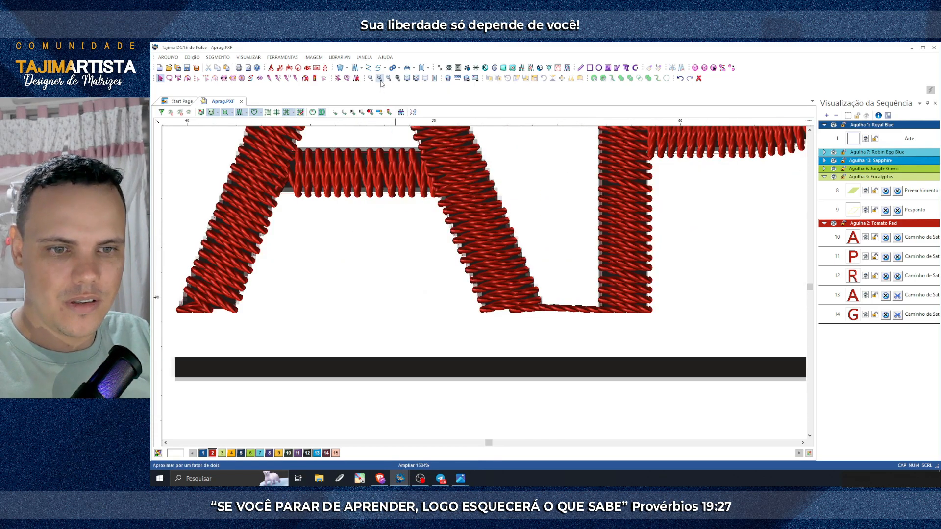
pyautogui.press('Left')
pyautogui.click(391, 309)
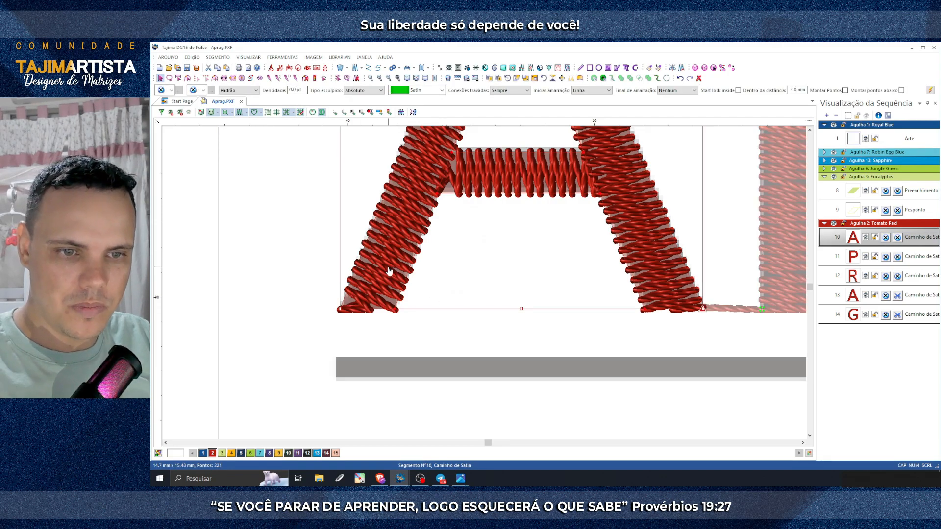
pyautogui.press('r')
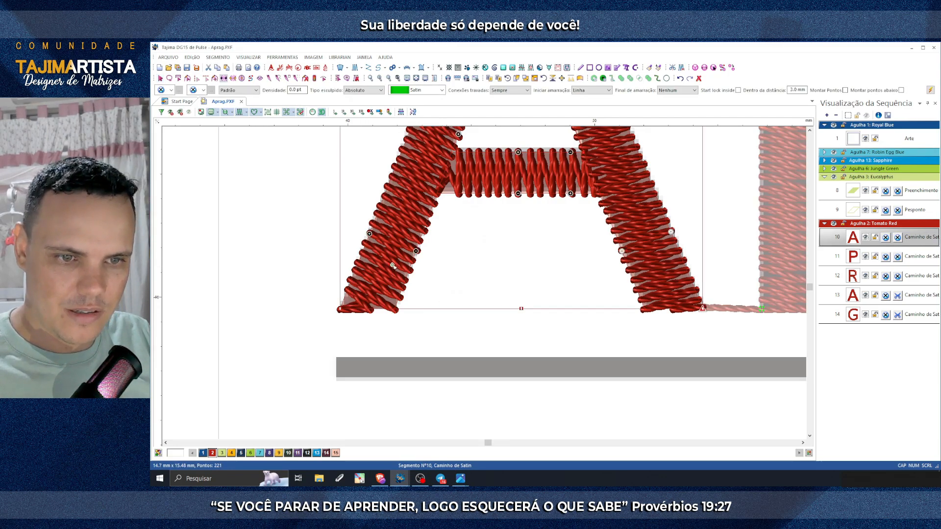
pyautogui.click(239, 112)
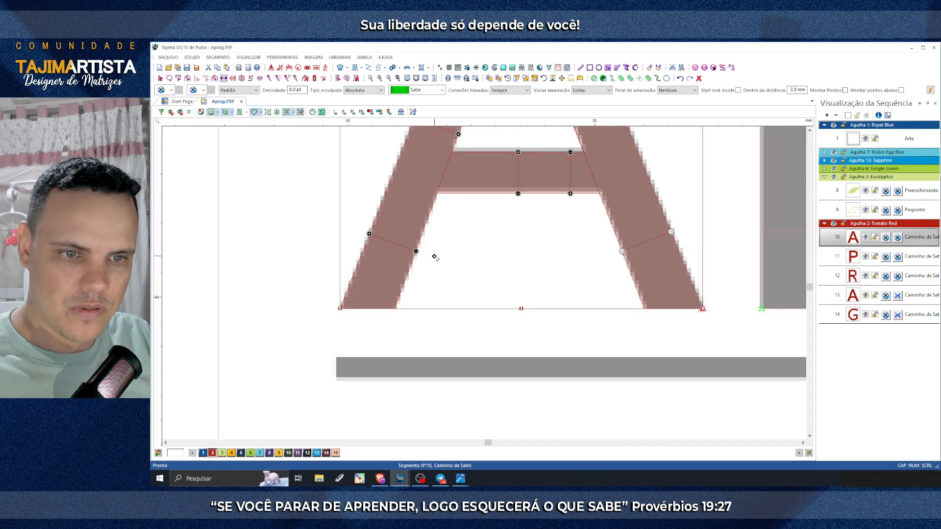
pyautogui.click(241, 112)
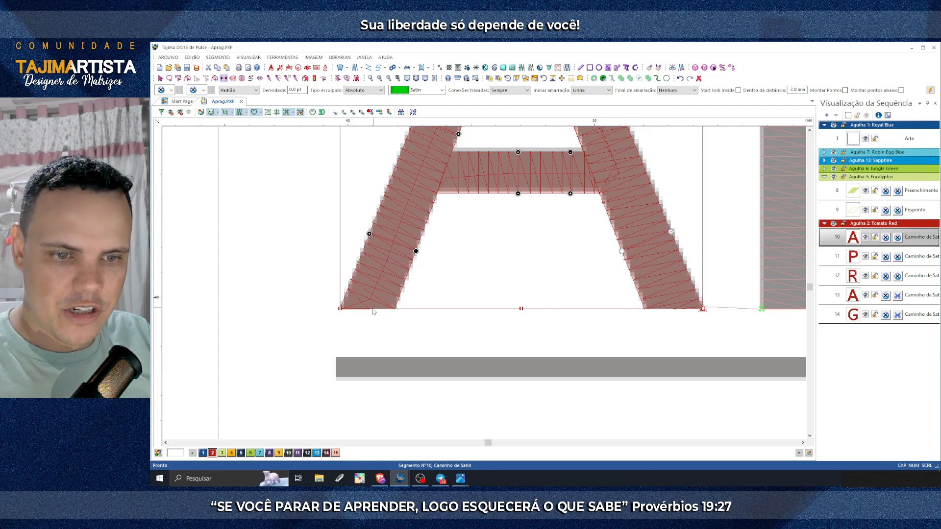
pyautogui.moveTo(369, 234); pyautogui.dragTo(330, 316)
pyautogui.moveTo(416, 252); pyautogui.dragTo(413, 322)
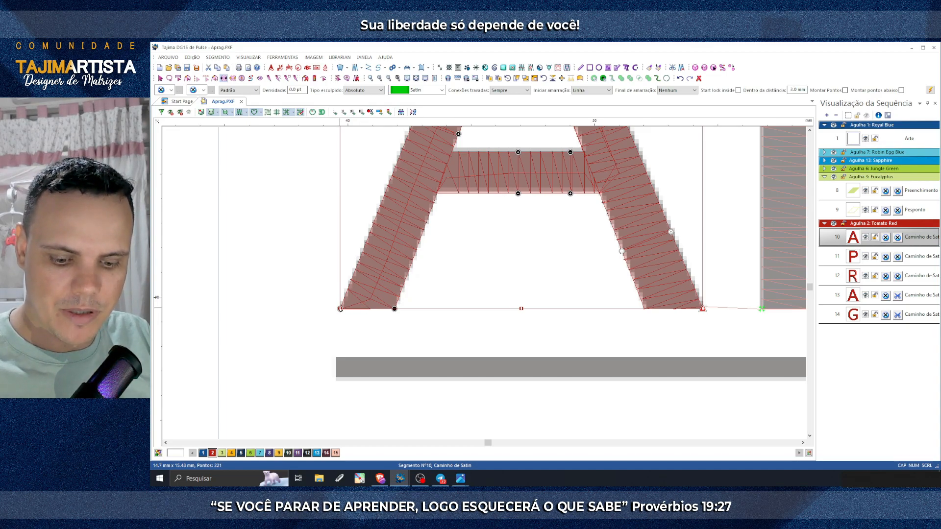
pyautogui.moveTo(340, 310); pyautogui.dragTo(341, 310)
pyautogui.hscroll(3, 433, 300)
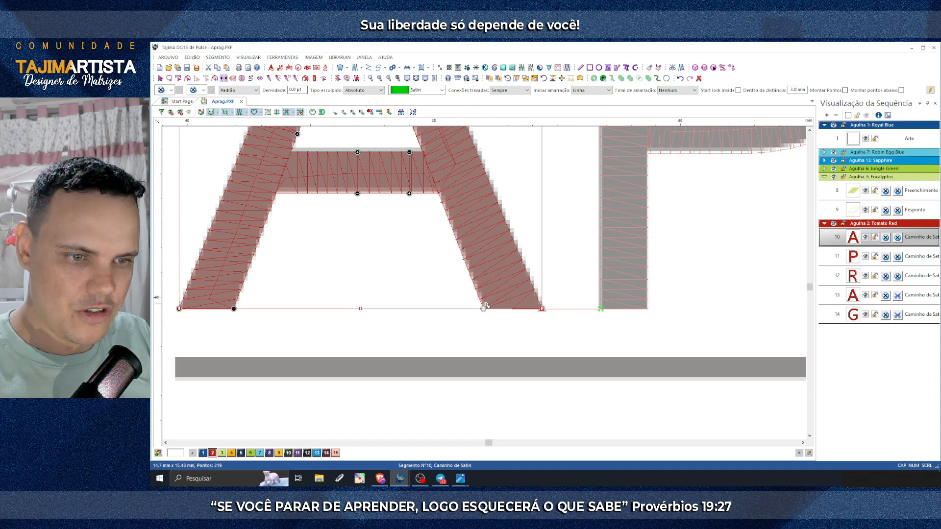
pyautogui.press('g')
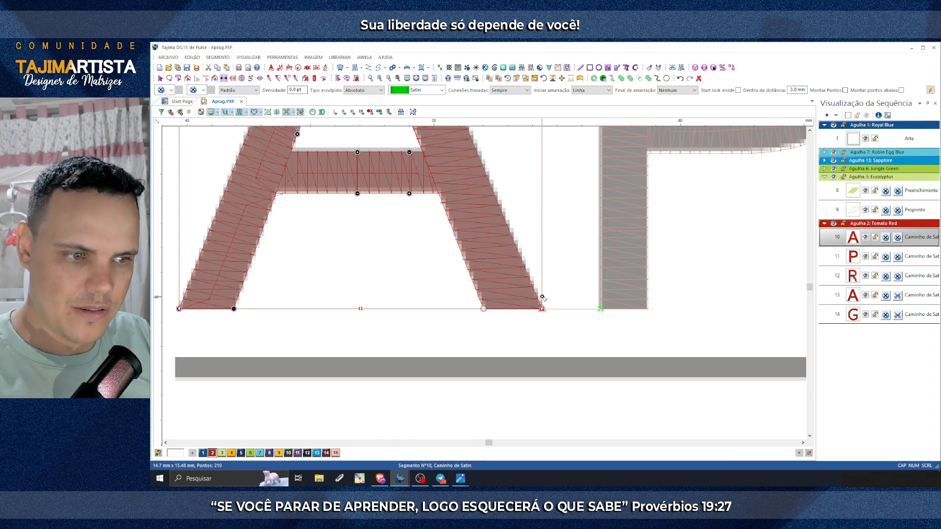
# Step: Move the lowest stitch-angle line on the R's diagonal leg down to the leg's flat base and finish the angle edit
pyautogui.press('Right')
pyautogui.press('Right')
pyautogui.press('Right')
pyautogui.press('Right')
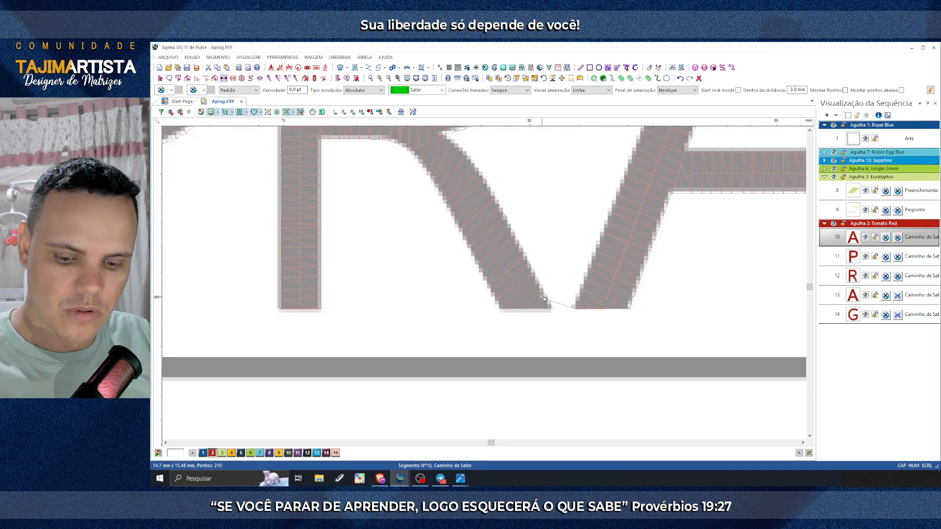
pyautogui.press('Escape')
pyautogui.click(537, 288)
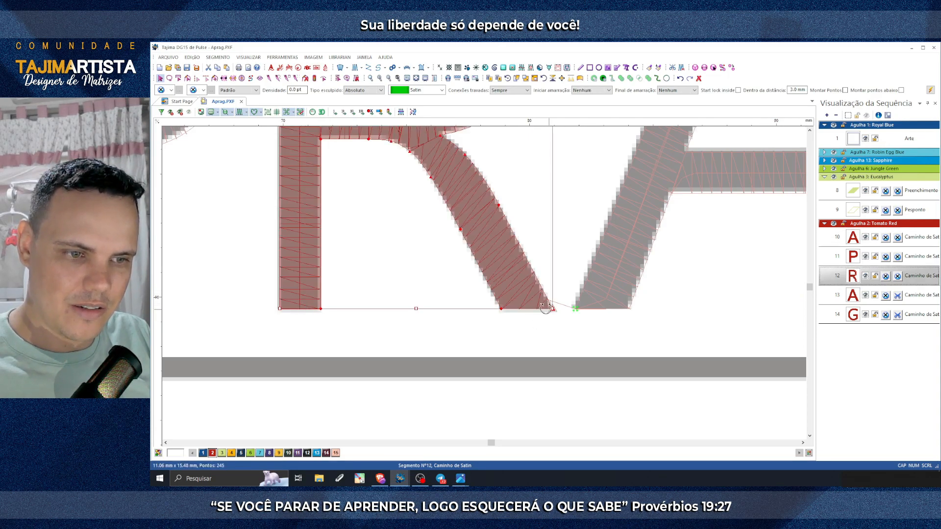
pyautogui.press('i')
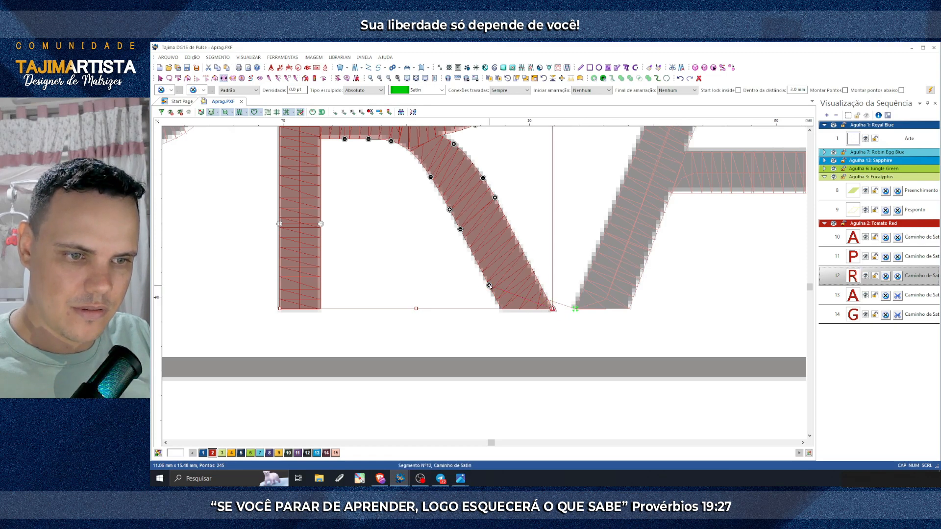
pyautogui.press('Escape')
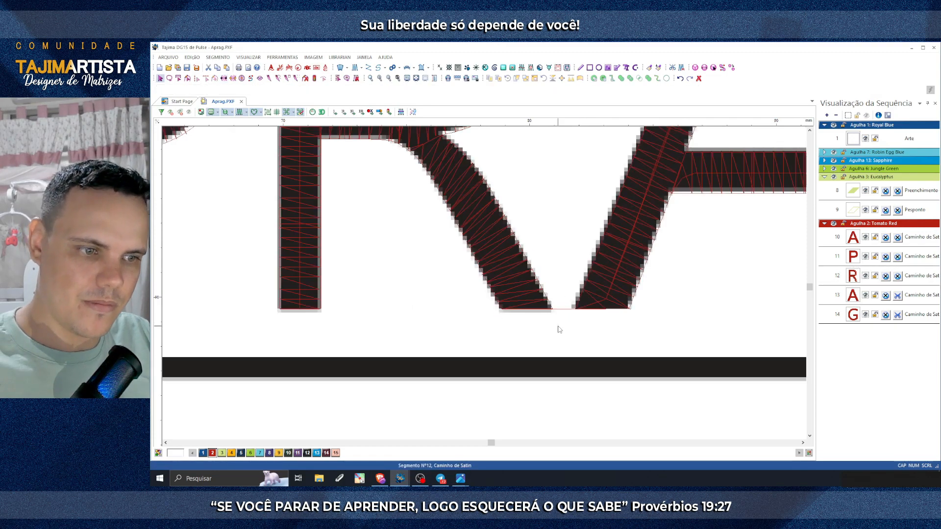
# Step: Move the lowest stitch-angle line on the second A's left leg down to the leg's flat base and finish the angle edit
pyautogui.hscroll(3, 559, 329)
pyautogui.click(471, 312)
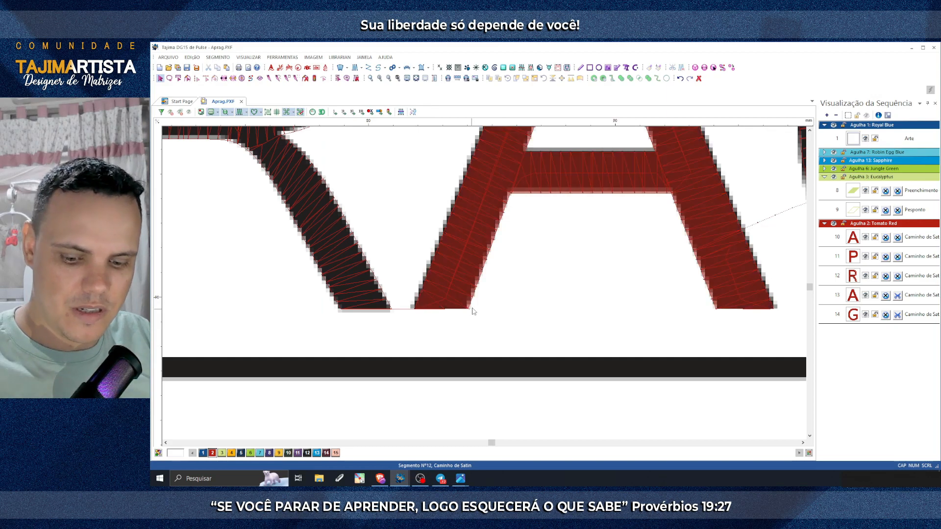
pyautogui.doubleClick(472, 311)
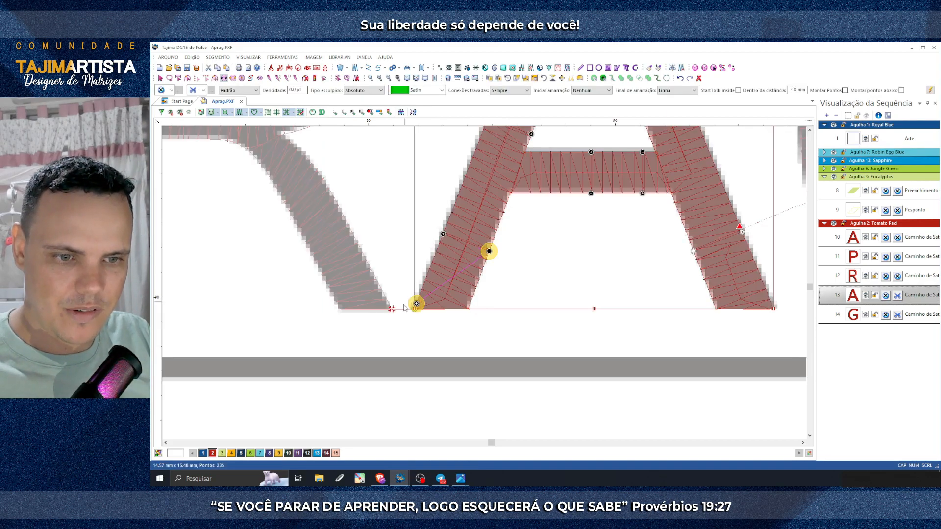
pyautogui.moveTo(404, 308); pyautogui.dragTo(399, 314)
pyautogui.moveTo(489, 251); pyautogui.dragTo(484, 325)
pyautogui.press('Escape')
pyautogui.press('Escape')
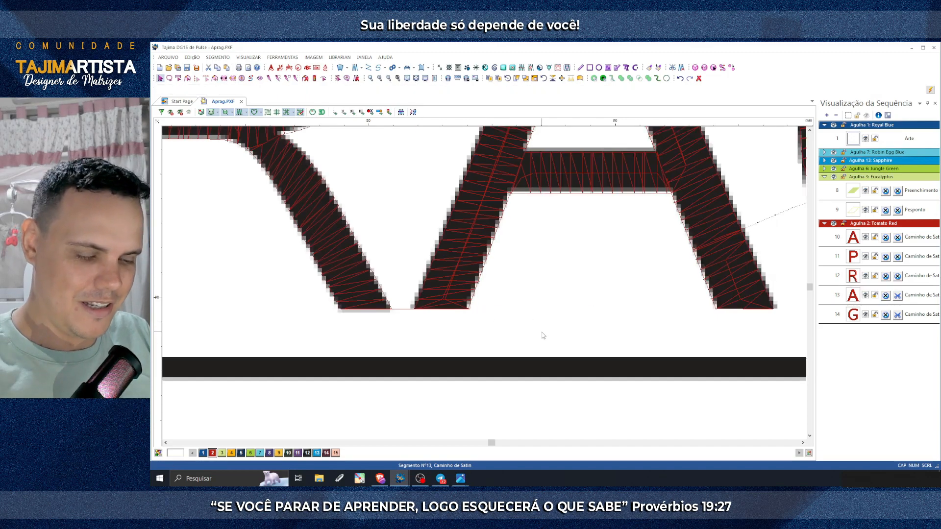
# Step: Move the lowest stitch-angle line on the second A's right leg down to its flat base and deselect the letter
pyautogui.hscroll(1, 543, 334)
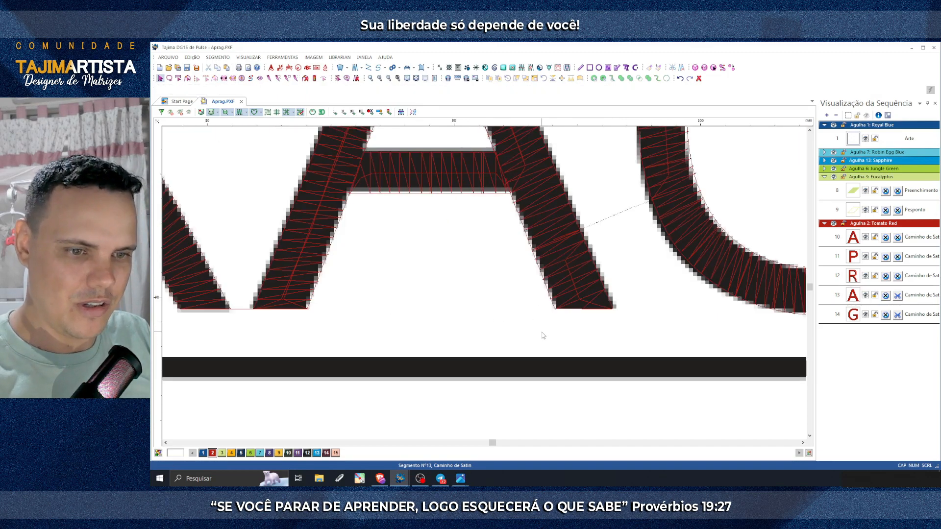
pyautogui.click(612, 310)
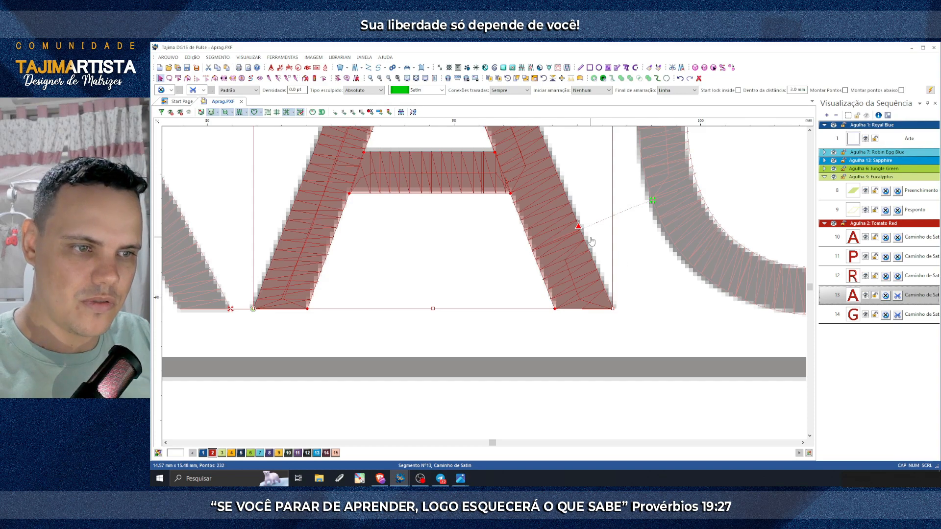
pyautogui.press('h')
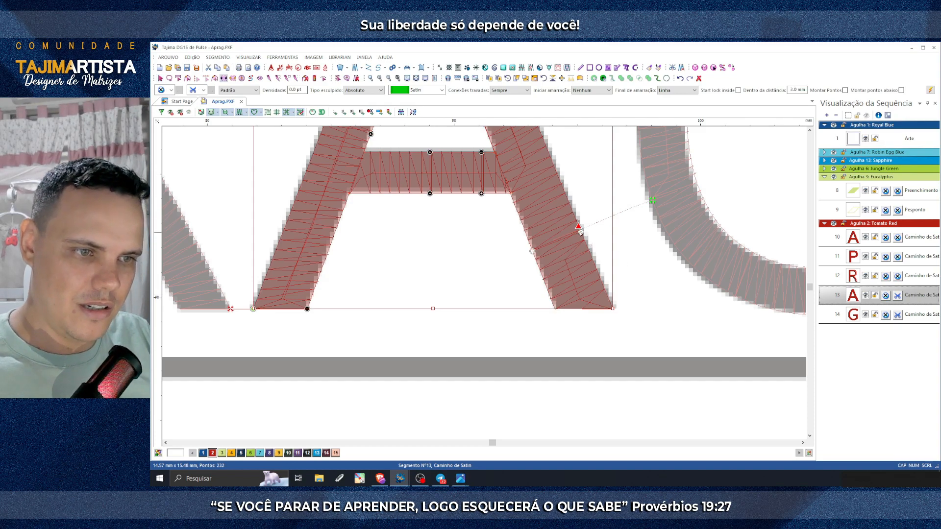
pyautogui.moveTo(580, 233); pyautogui.dragTo(615, 312)
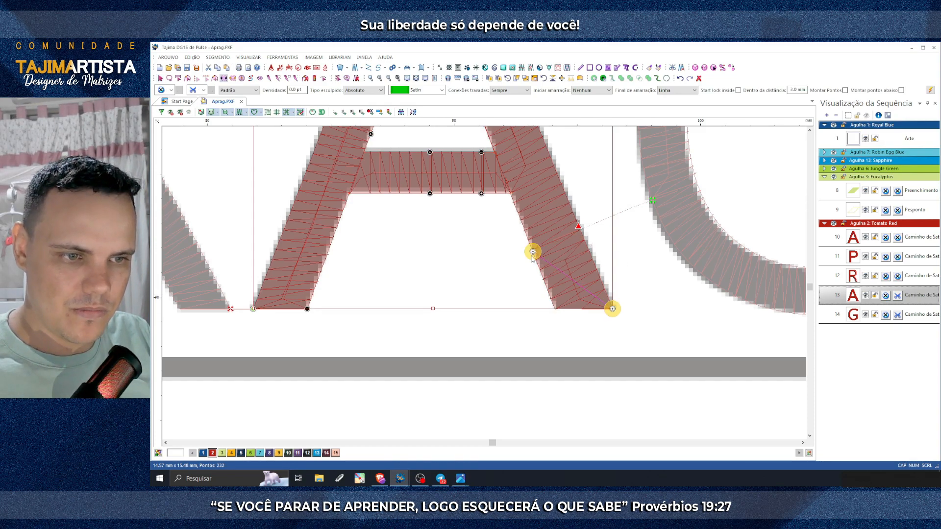
pyautogui.moveTo(533, 253); pyautogui.dragTo(547, 289)
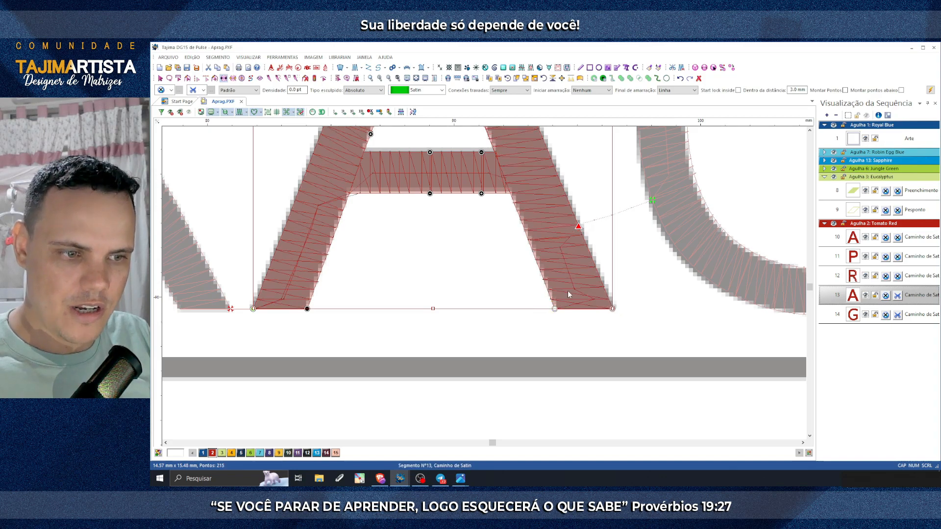
pyautogui.press('Escape')
pyautogui.click(644, 318)
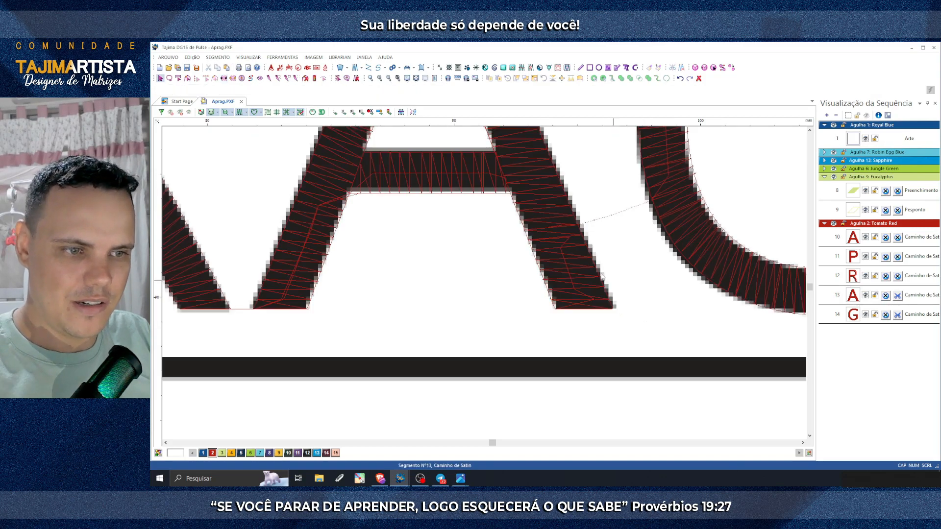
# Step: Display the whole APRAG lettering as 3D stitches and save the design
pyautogui.hscroll(2, 575, 274)
pyautogui.scroll(1, 575, 275)
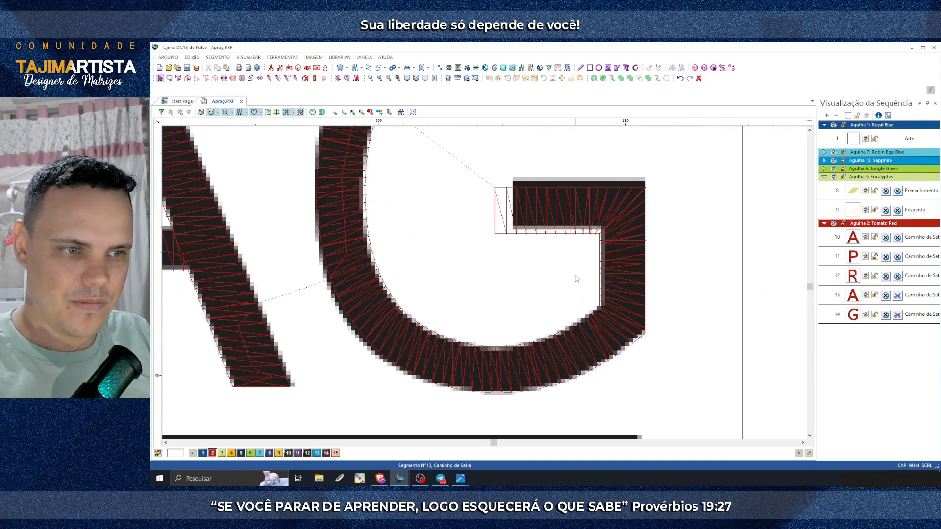
pyautogui.click(390, 79)
pyautogui.click(390, 79)
pyautogui.click(390, 79)
pyautogui.click(321, 112)
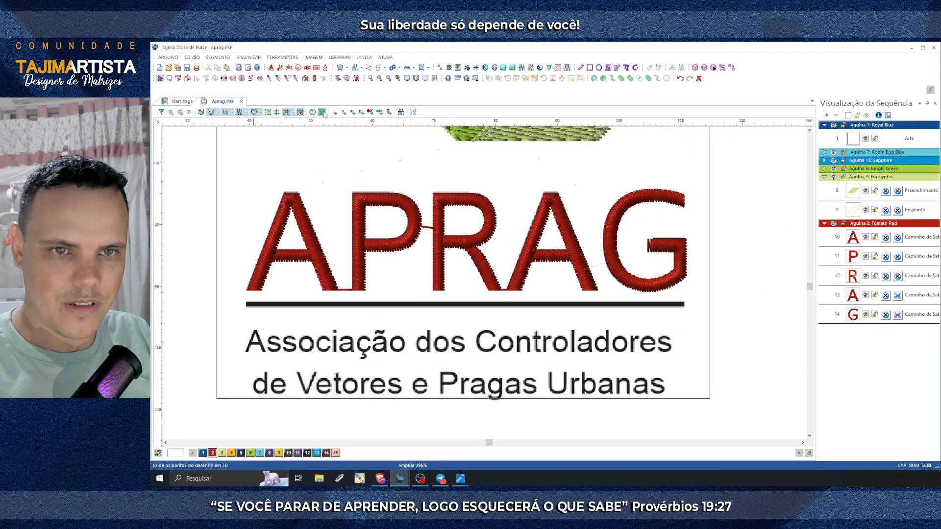
pyautogui.click(168, 57)
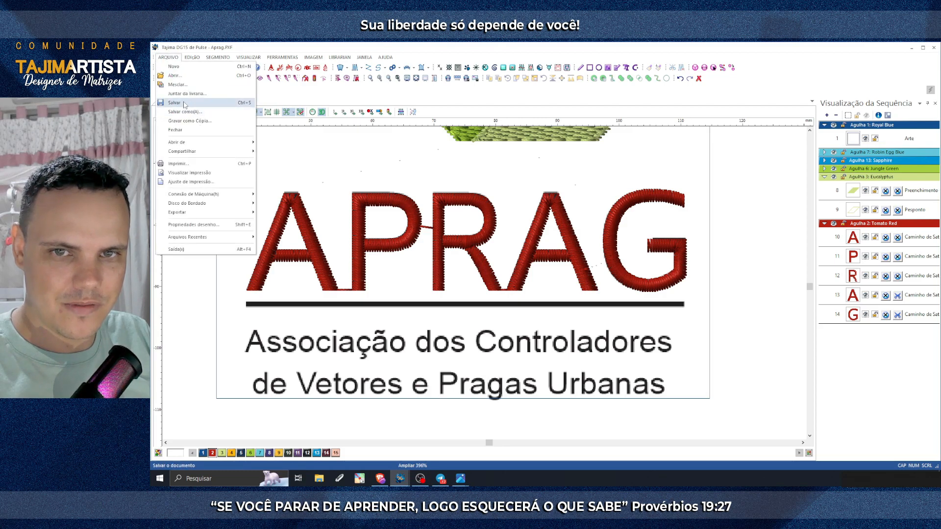
pyautogui.click(186, 112)
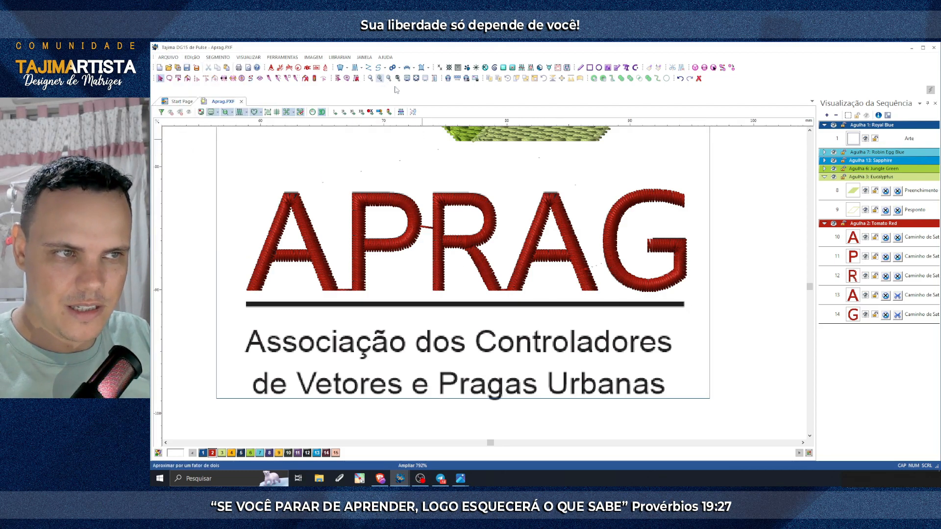
# Step: Draw a rectangle about 71 mm wide and 0.87 mm high over the black bar beneath the APRAG letters
pyautogui.click(380, 79)
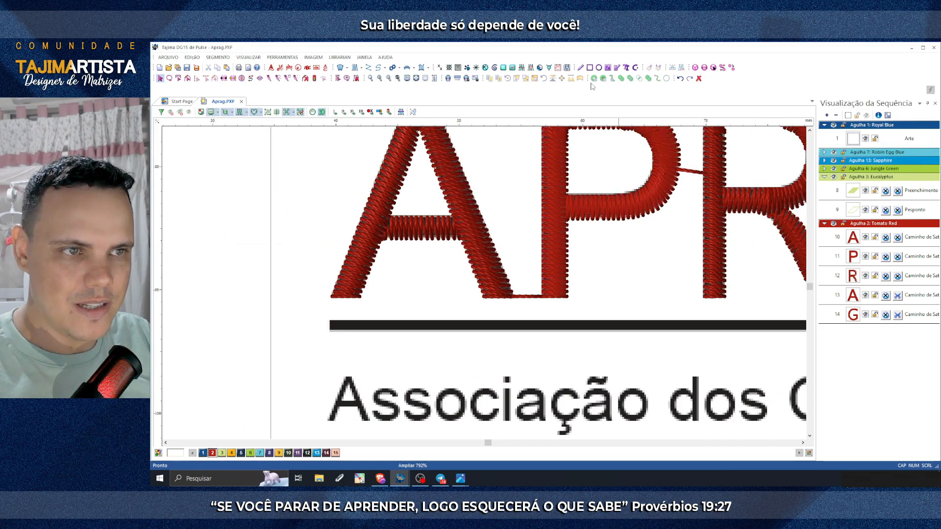
pyautogui.click(590, 67)
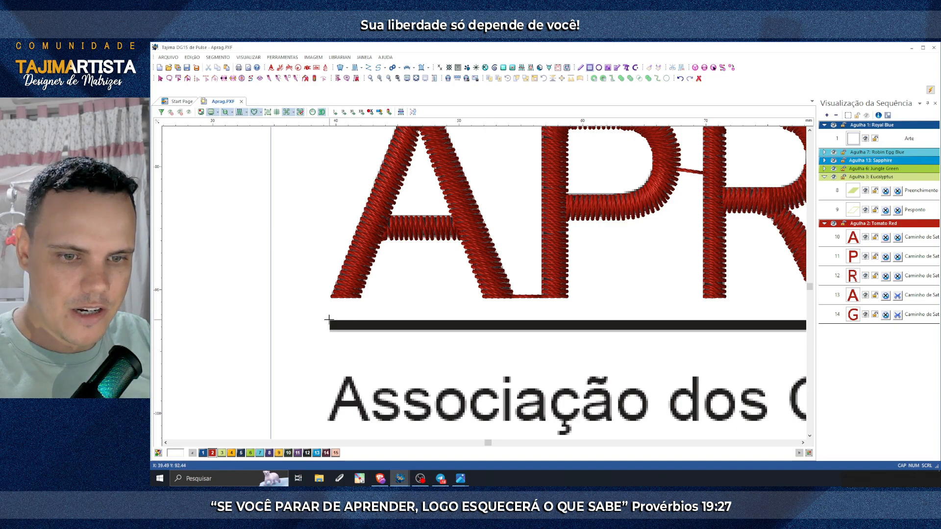
pyautogui.moveTo(329, 320)
pyautogui.mouseDown()
pyautogui.moveTo(398, 335)
pyautogui.moveTo(562, 333)
pyautogui.mouseUp()
pyautogui.press('Right')
pyautogui.press('Right')
pyautogui.press('Right')
pyautogui.press('Right')
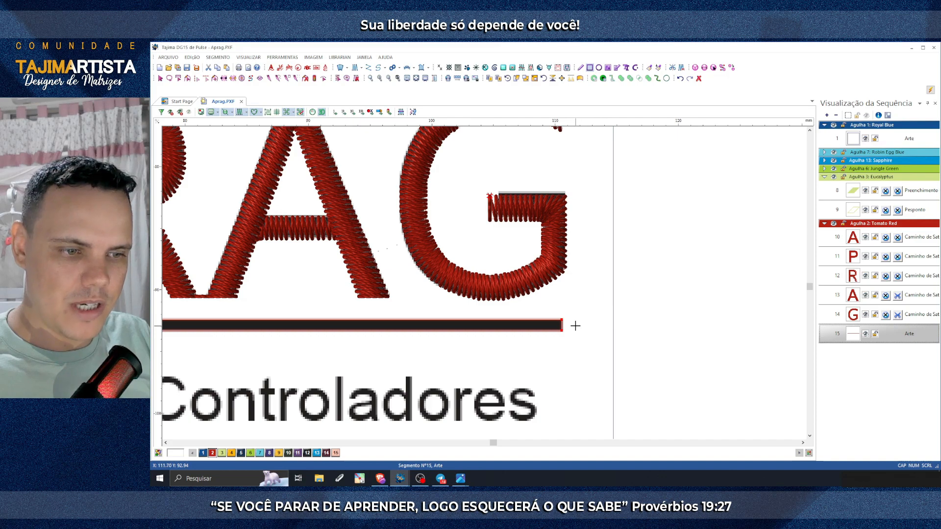
# Step: Turn the bar rectangle into a satin path with one stitch-angle line at its right end and another beneath the G
pyautogui.click(559, 325)
pyautogui.click(555, 320)
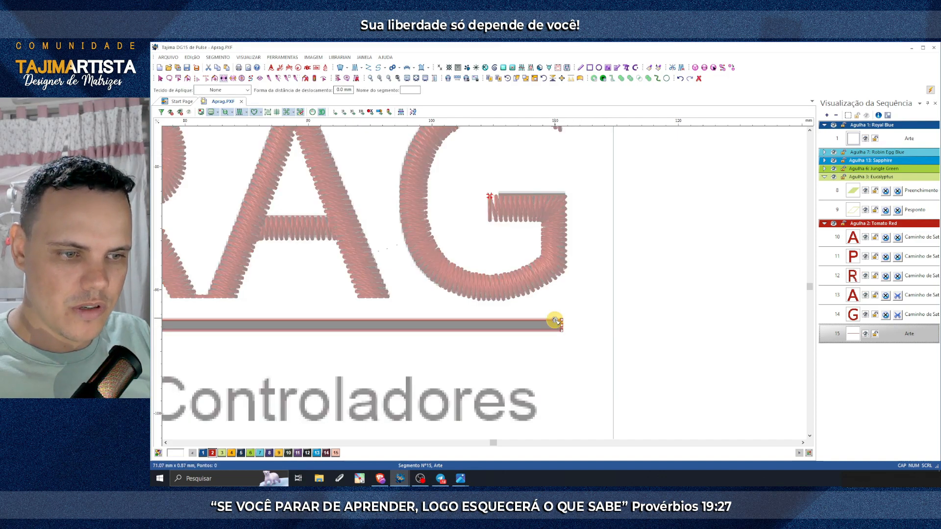
pyautogui.click(562, 330)
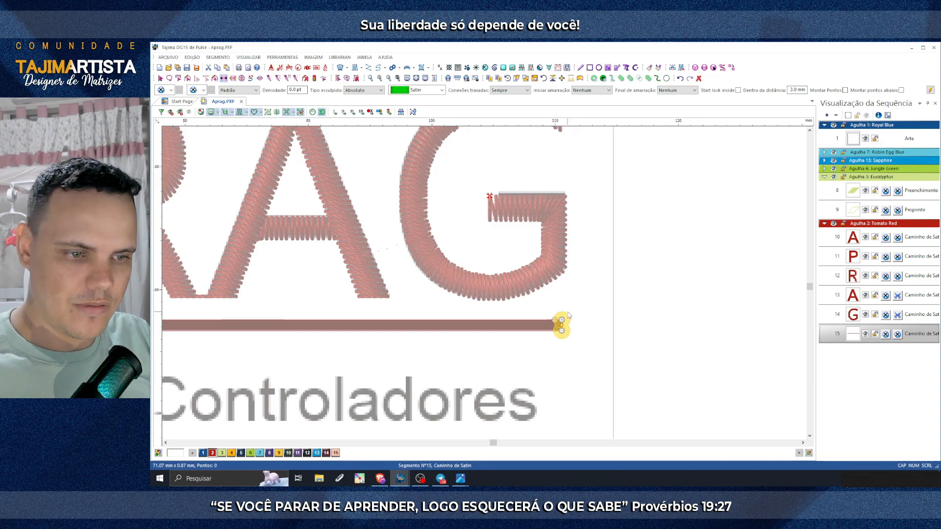
pyautogui.click(399, 320)
pyautogui.click(400, 331)
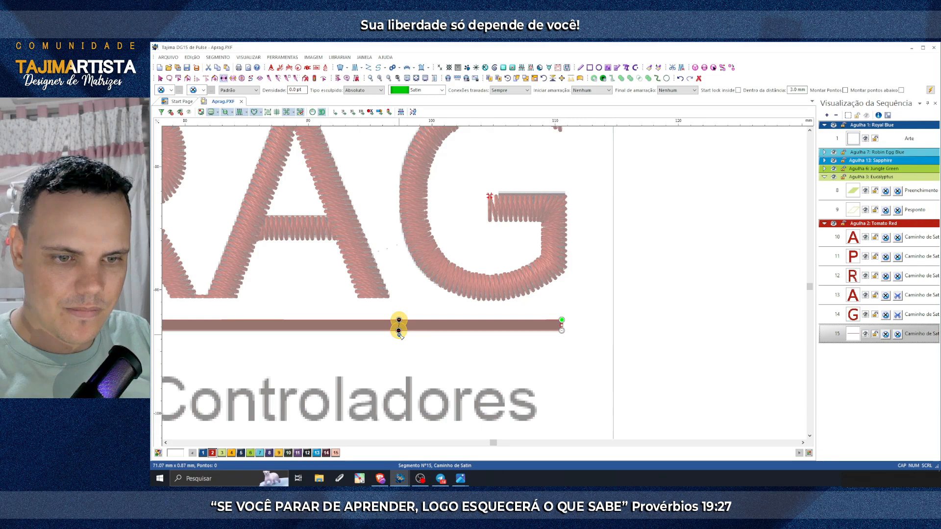
pyautogui.click(399, 332)
# Step: Move the bar's stitch end point to its right end and its second angle line to the left end, generating the satin
pyautogui.hscroll(-2, 424, 329)
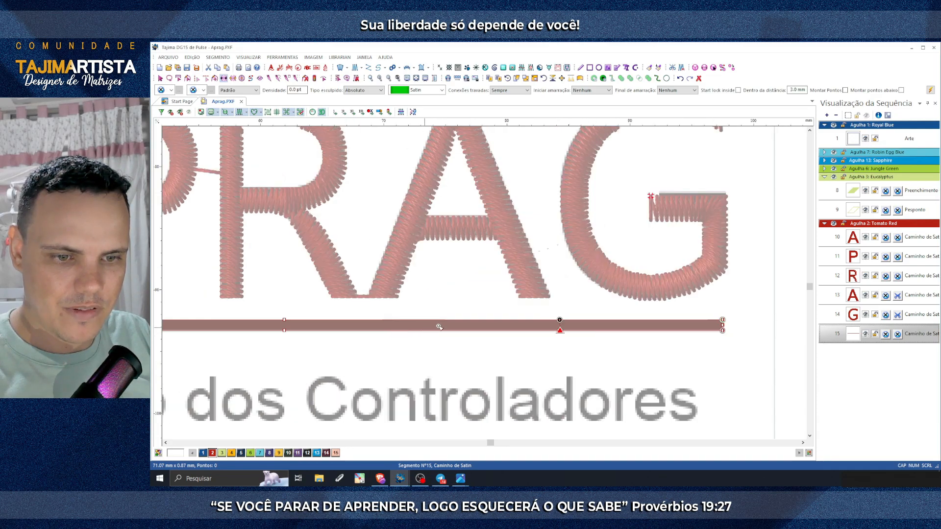
pyautogui.hscroll(1, 708, 332)
pyautogui.moveTo(561, 330); pyautogui.dragTo(721, 330)
pyautogui.moveTo(559, 331); pyautogui.dragTo(268, 331)
pyautogui.moveTo(560, 319); pyautogui.dragTo(206, 320)
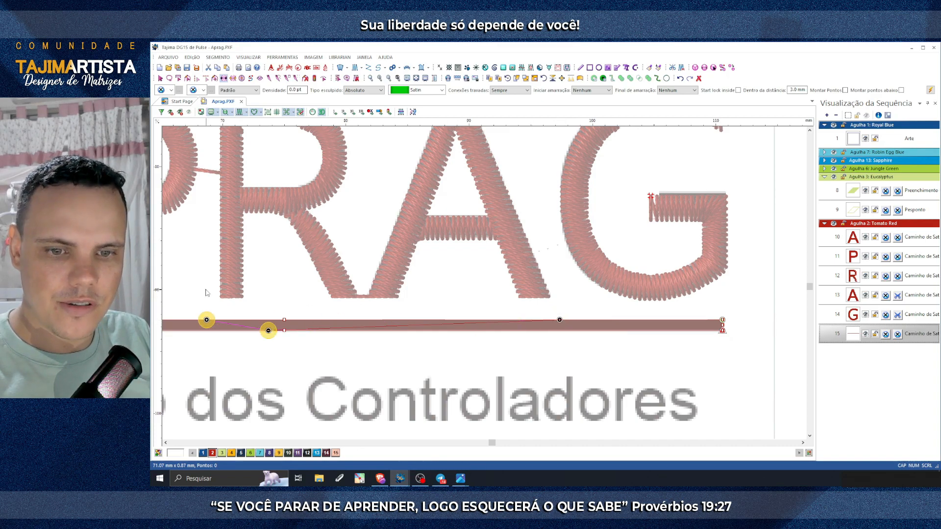
pyautogui.hscroll(-2, 208, 294)
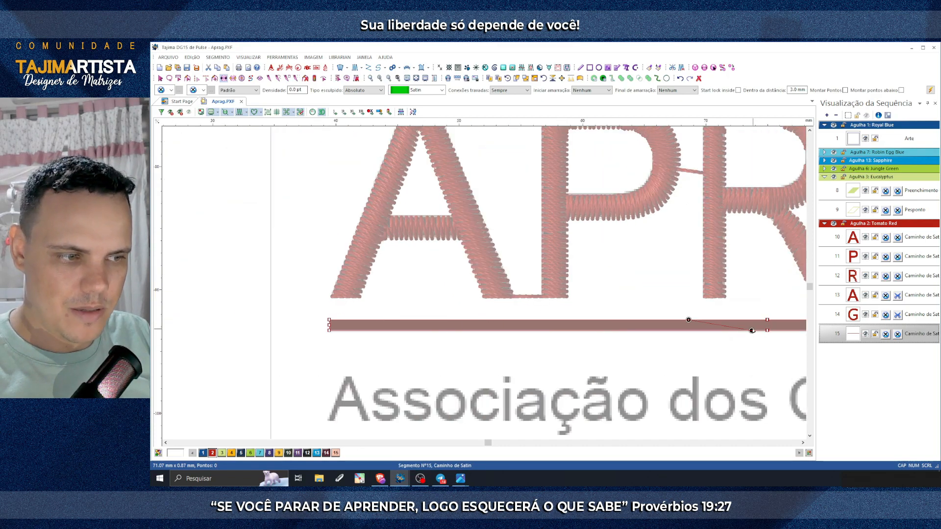
pyautogui.moveTo(752, 331); pyautogui.dragTo(328, 331)
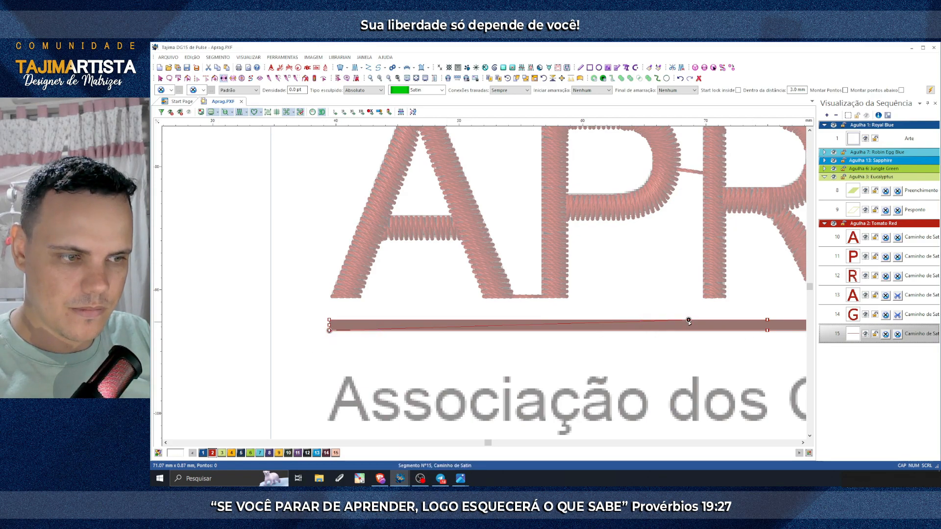
pyautogui.click(636, 320)
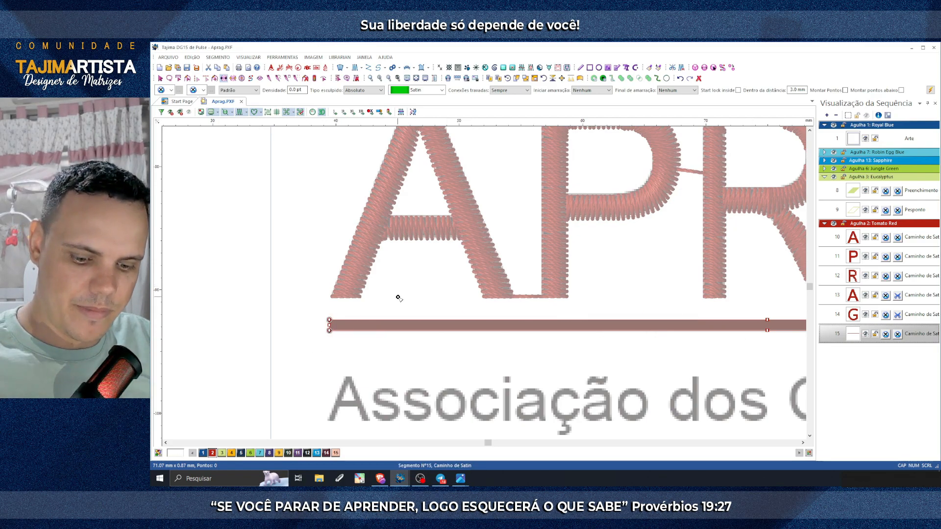
pyautogui.press('Return')
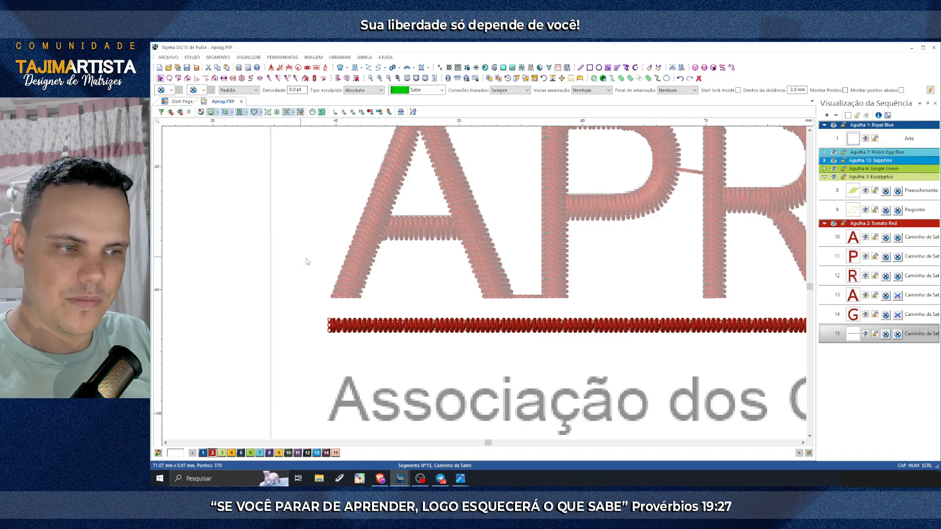
# Step: Stretch the satin bar downward to a height of about 1.34 mm and deselect it
pyautogui.hscroll(3, 328, 266)
pyautogui.hscroll(3, 329, 267)
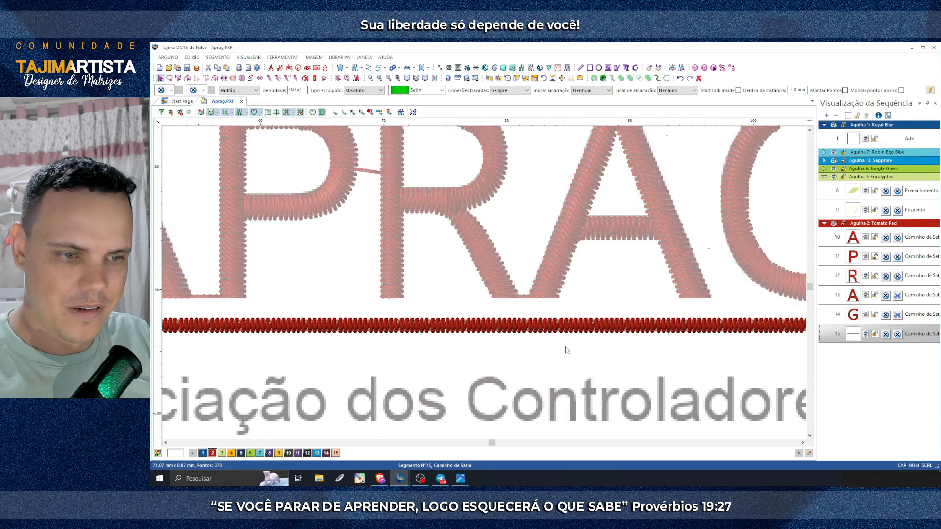
pyautogui.hscroll(3, 566, 350)
pyautogui.hscroll(-3, 405, 338)
pyautogui.hscroll(-3, 405, 337)
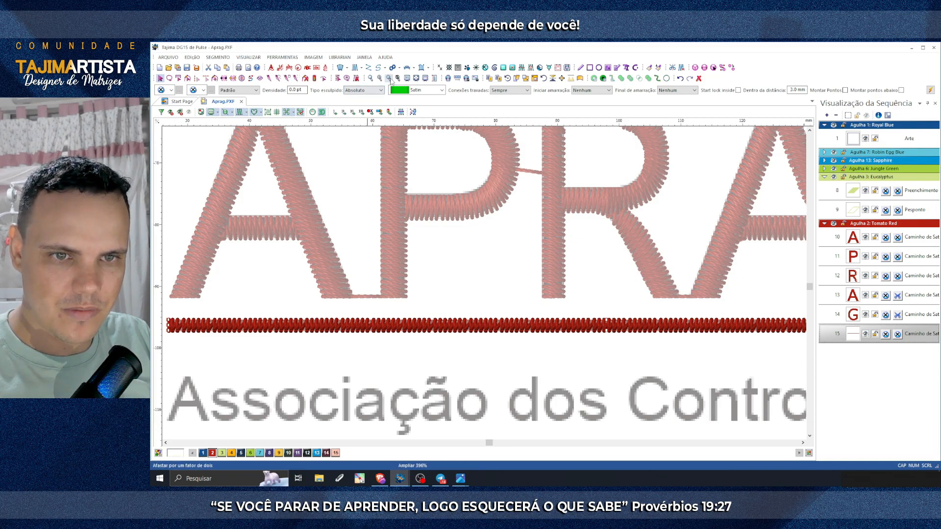
pyautogui.scroll(-2, 399, 146)
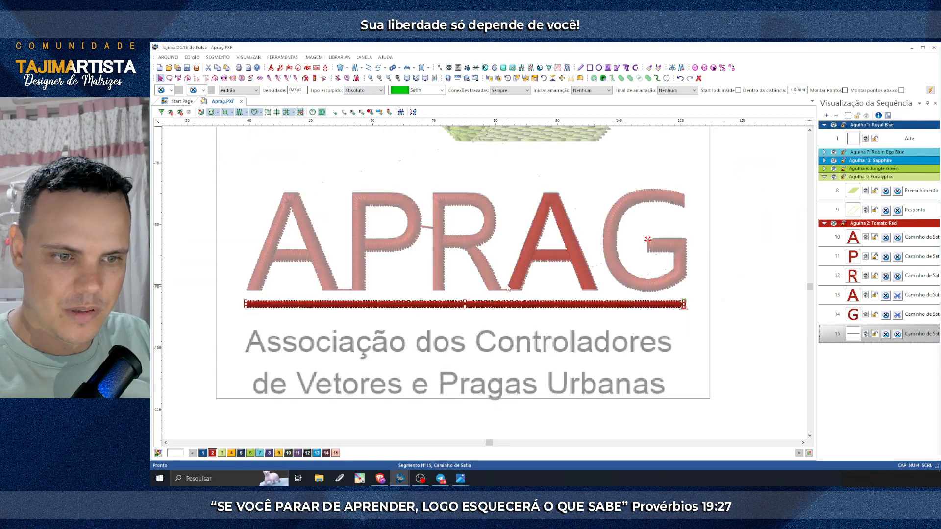
pyautogui.click(465, 308)
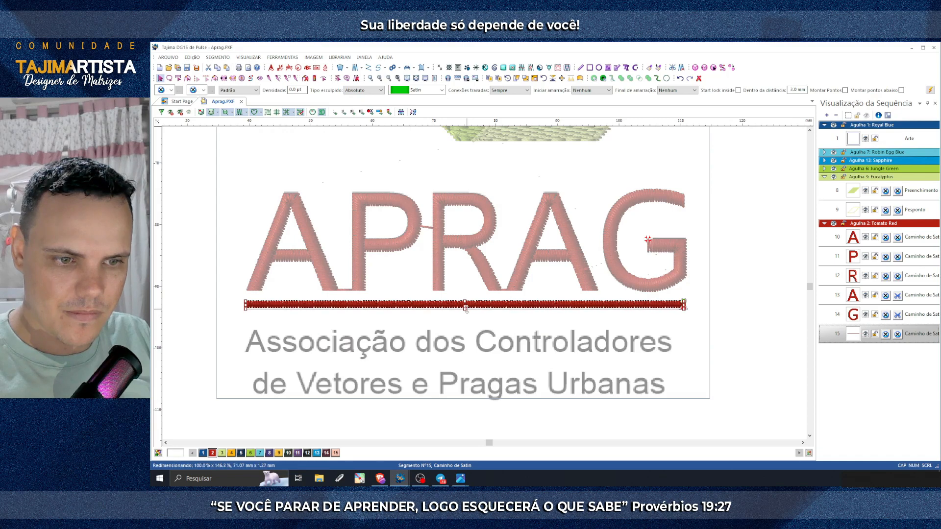
pyautogui.click(413, 284)
# Step: Examine the thickened satin bar and the two lines of small text beneath it, close up and within the whole lettering
pyautogui.scroll(-1, 381, 83)
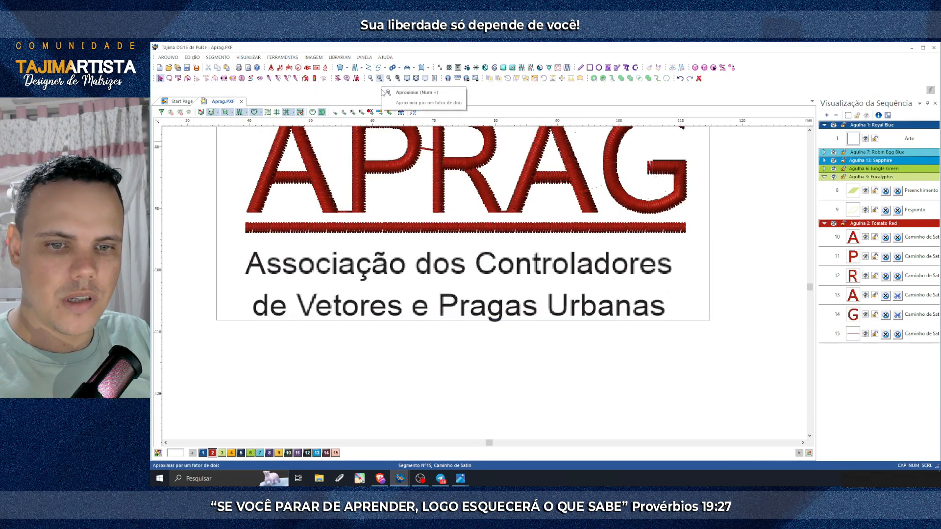
pyautogui.scroll(1, 350, 165)
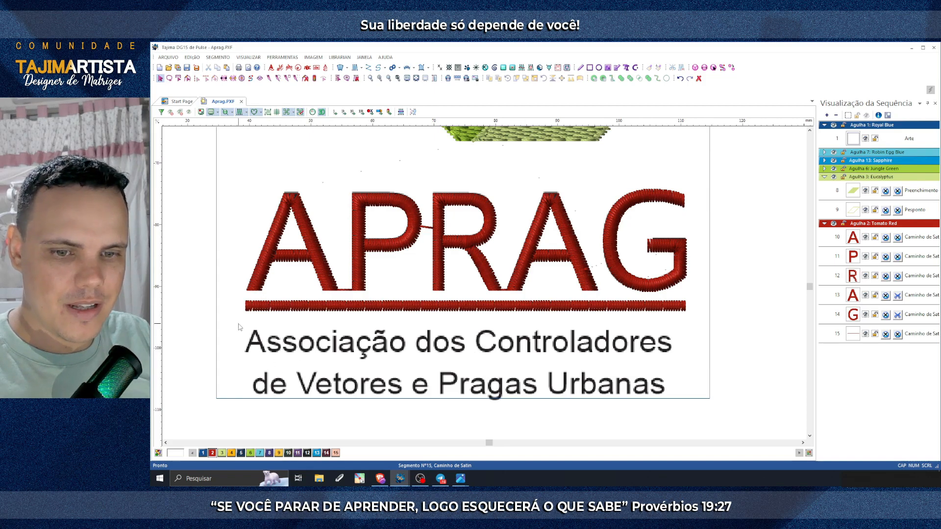
pyautogui.moveTo(240, 327); pyautogui.dragTo(684, 408)
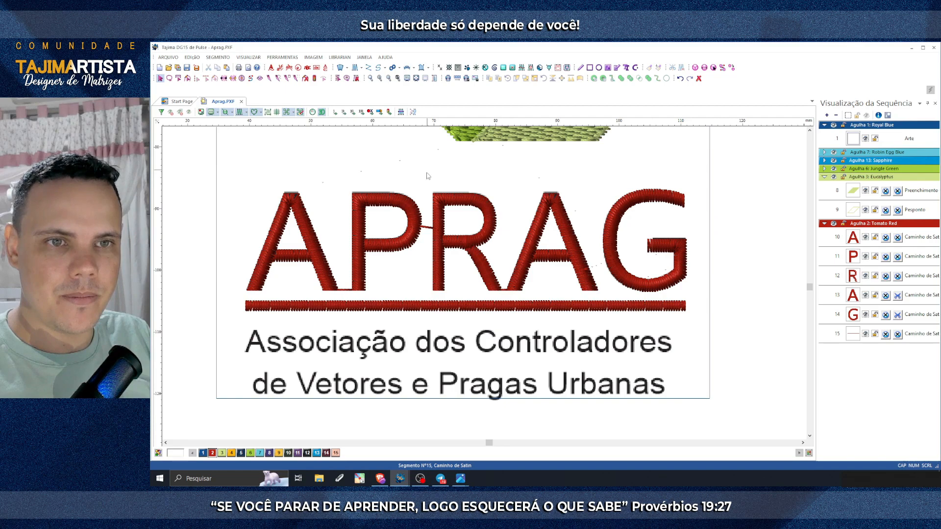
pyautogui.click(380, 79)
pyautogui.press('Down')
pyautogui.press('Down')
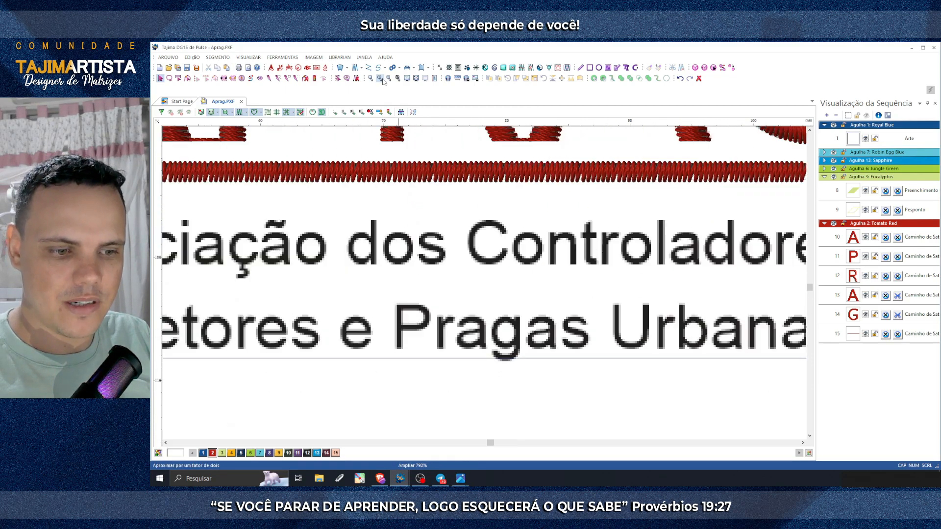
pyautogui.press('Left')
pyautogui.press('Left')
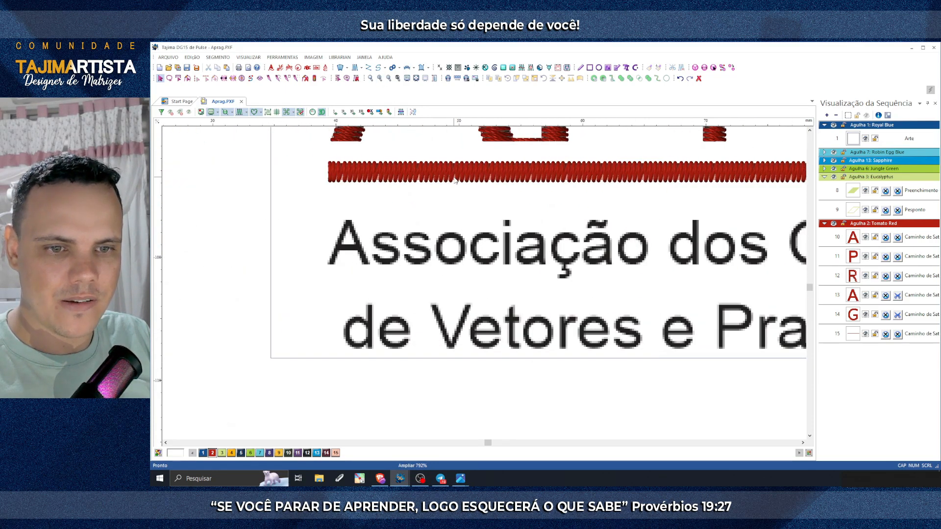
pyautogui.click(389, 78)
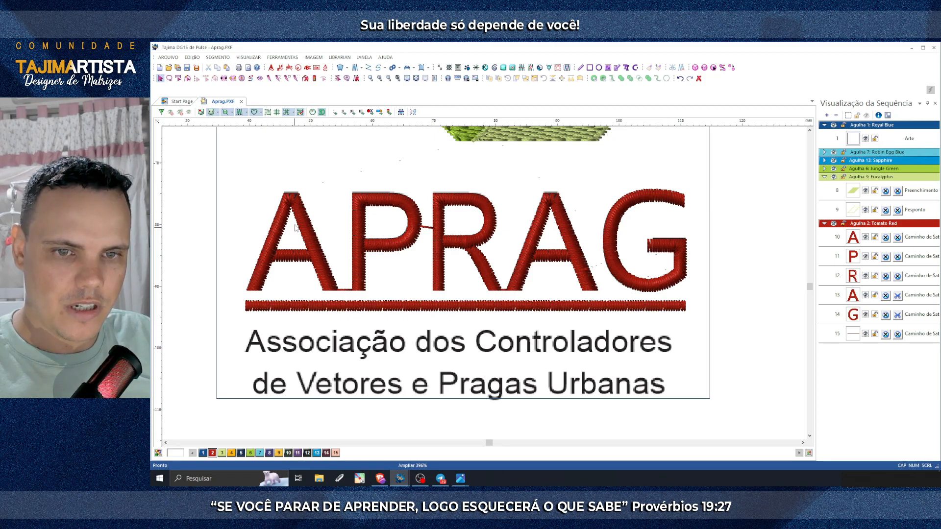
# Step: Move the satin bar's stitch end point from its right end to its left end and regenerate the stitches
pyautogui.click(684, 310)
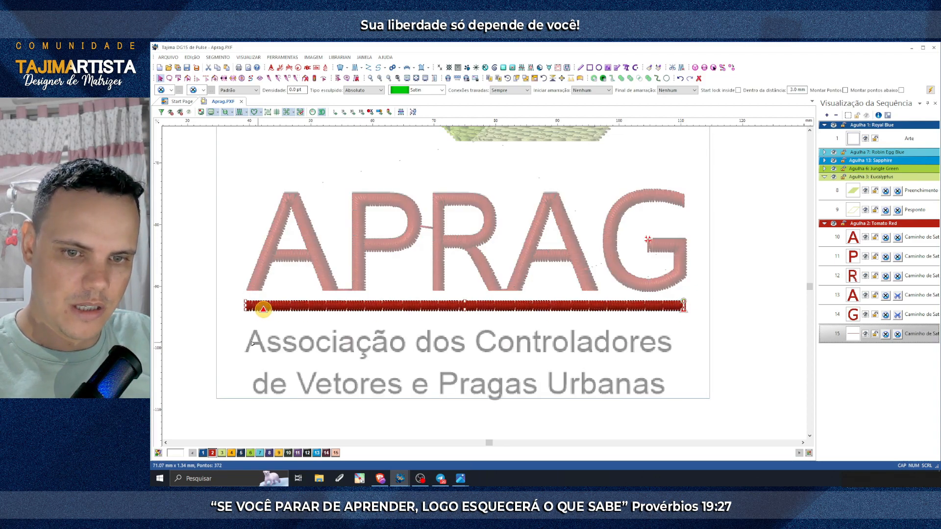
pyautogui.press('g')
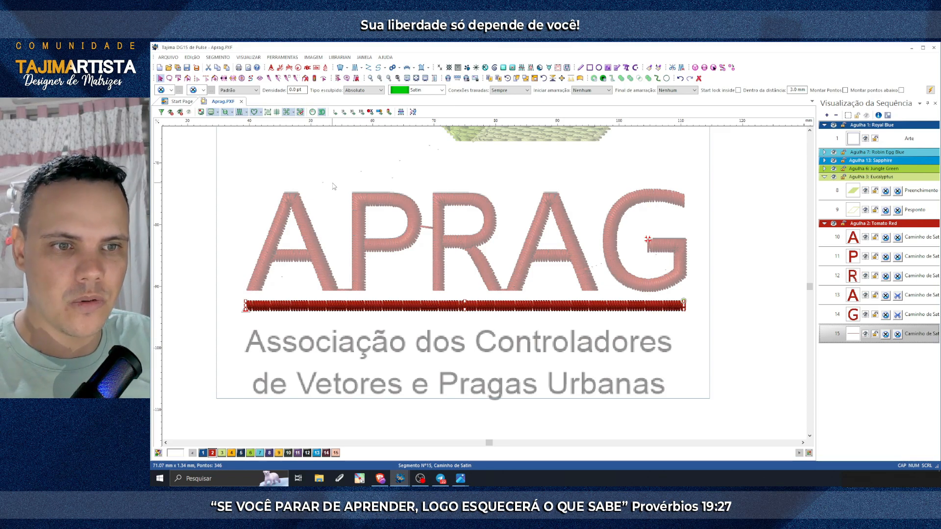
# Step: Deselect the underline and insert the embroidery text "Associação dos Controladores" in the Block New font at 25.4 mm height
pyautogui.click(466, 185)
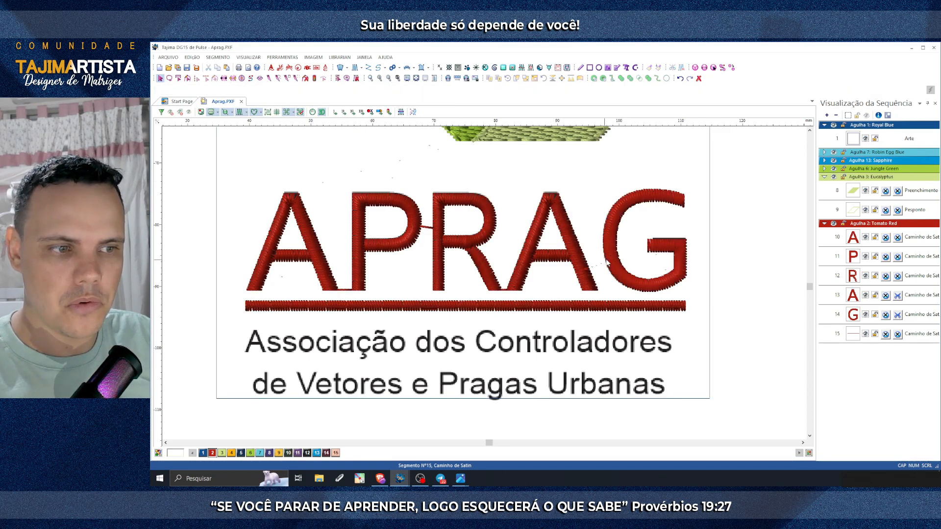
pyautogui.scroll(-2, 593, 265)
pyautogui.scroll(2, 593, 264)
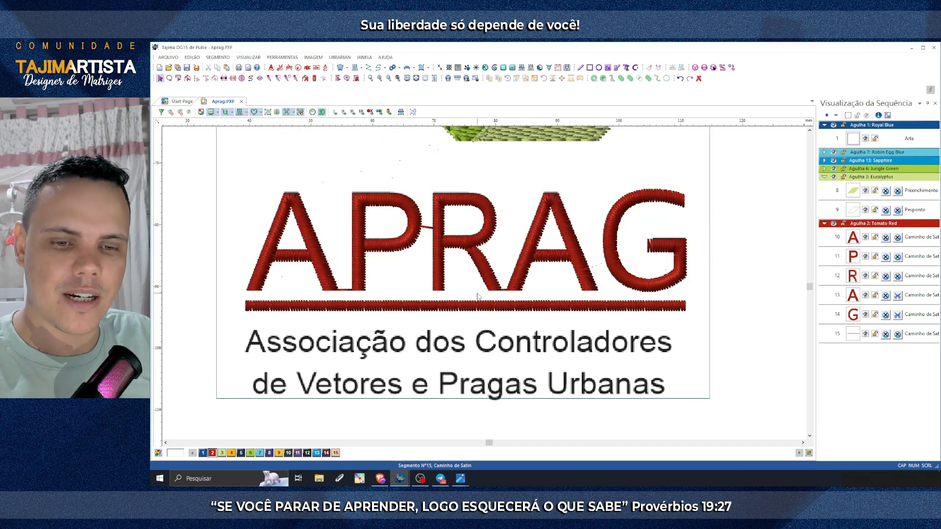
pyautogui.scroll(-2, 445, 294)
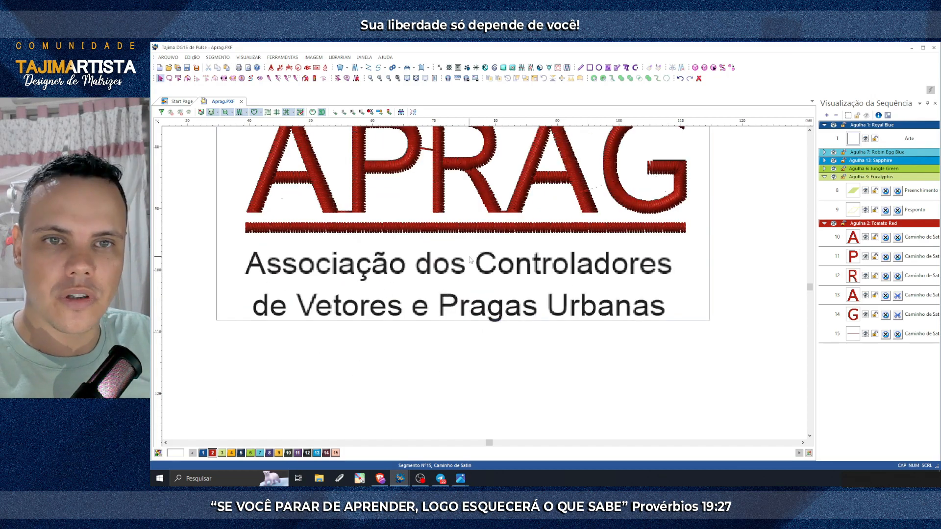
pyautogui.click(317, 68)
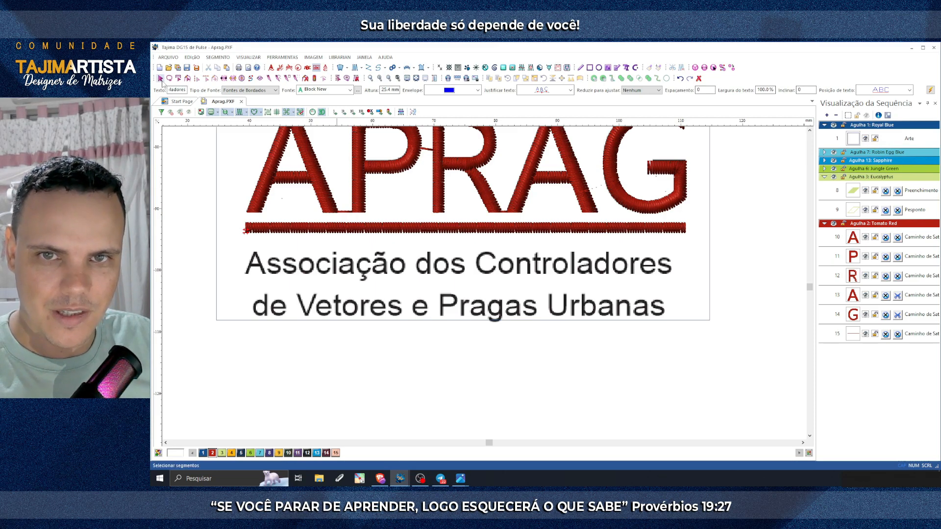
pyautogui.click(358, 189)
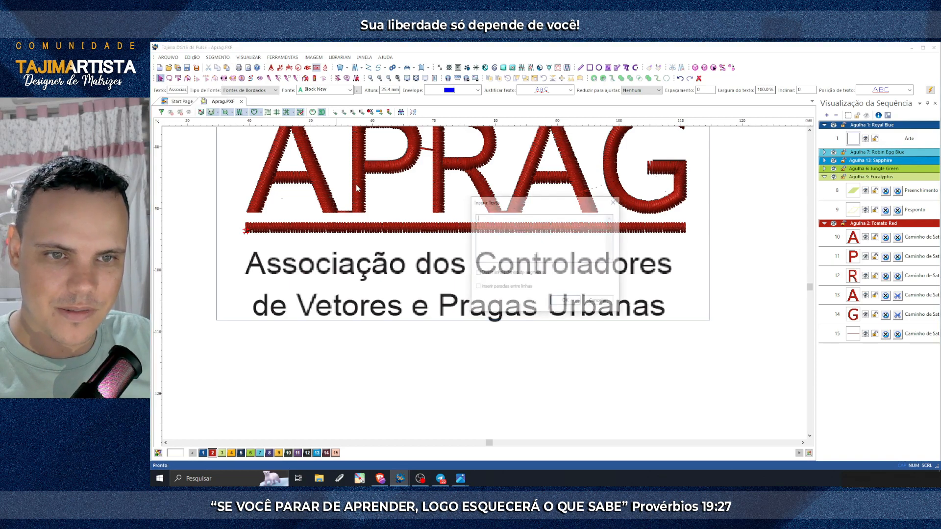
pyautogui.click(599, 302)
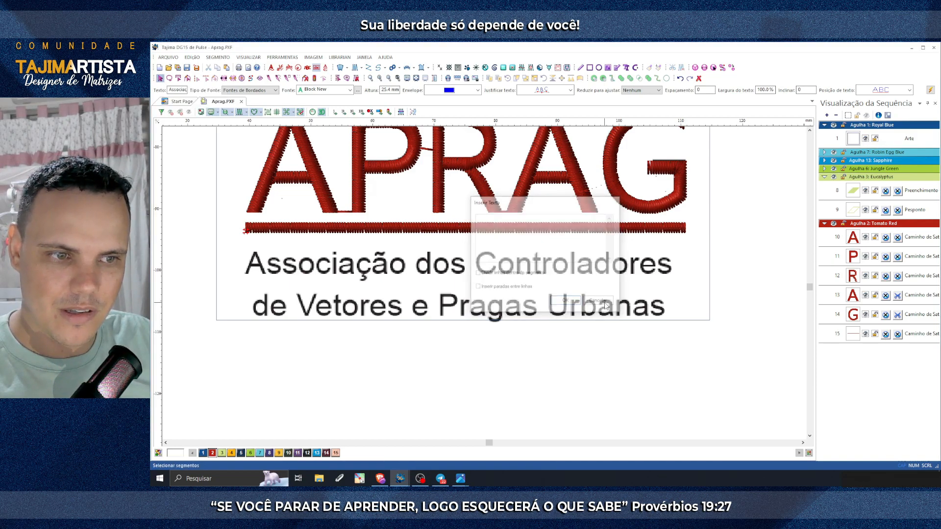
pyautogui.scroll(2, 433, 225)
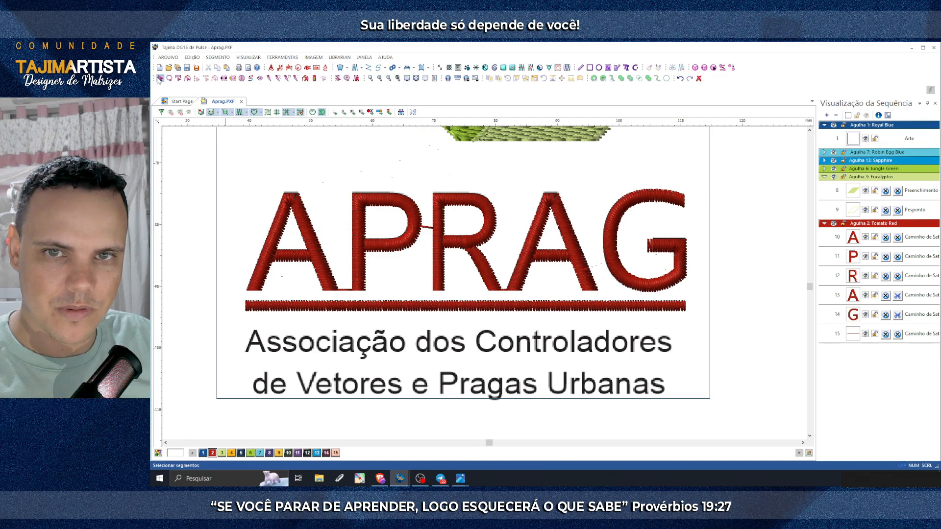
pyautogui.click(317, 68)
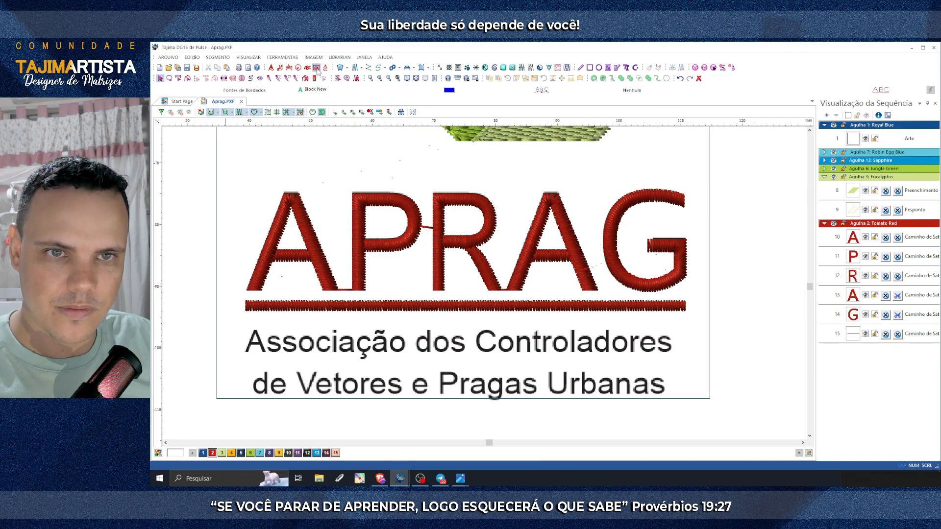
pyautogui.click(160, 78)
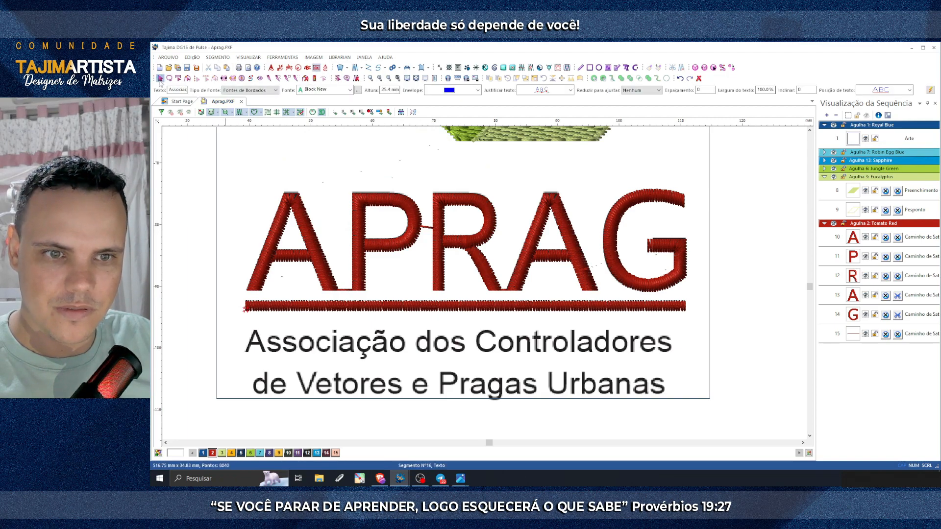
# Step: Move the oversized text clear of the logo, scale it down proportionally and place it just below the artwork
pyautogui.click(388, 79)
pyautogui.click(388, 79)
pyautogui.moveTo(432, 157); pyautogui.dragTo(478, 329)
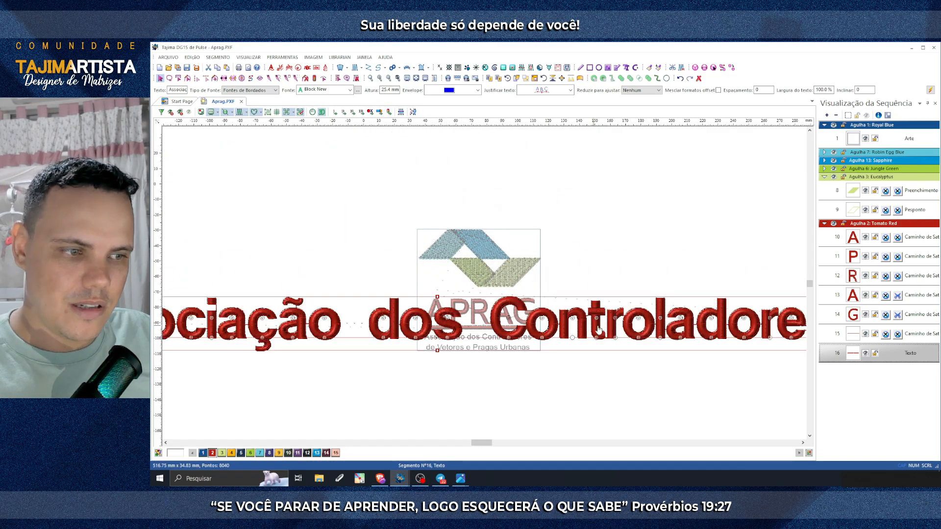
pyautogui.moveTo(695, 312); pyautogui.dragTo(663, 199)
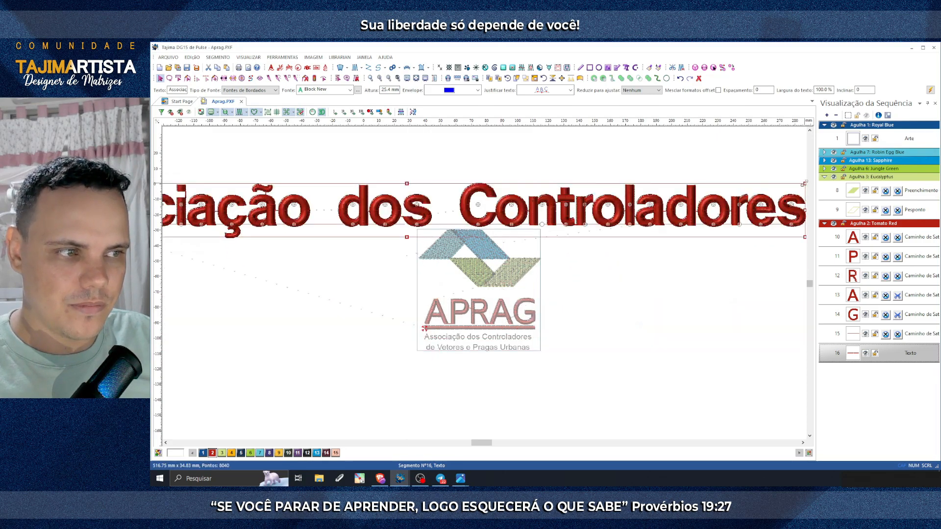
pyautogui.moveTo(804, 184); pyautogui.dragTo(285, 219)
pyautogui.moveTo(224, 236); pyautogui.dragTo(549, 382)
# Step: Shrink the text to about 78 × 5.3 mm and place it over the first tagline line of the artwork
pyautogui.scroll(-2, 544, 239)
pyautogui.click(379, 79)
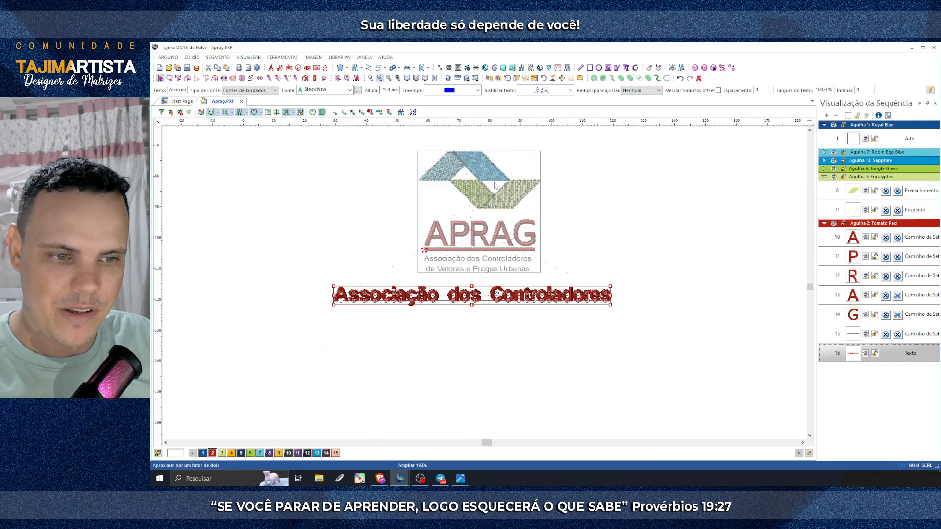
pyautogui.moveTo(736, 290); pyautogui.dragTo(426, 311)
pyautogui.moveTo(323, 321); pyautogui.dragTo(481, 240)
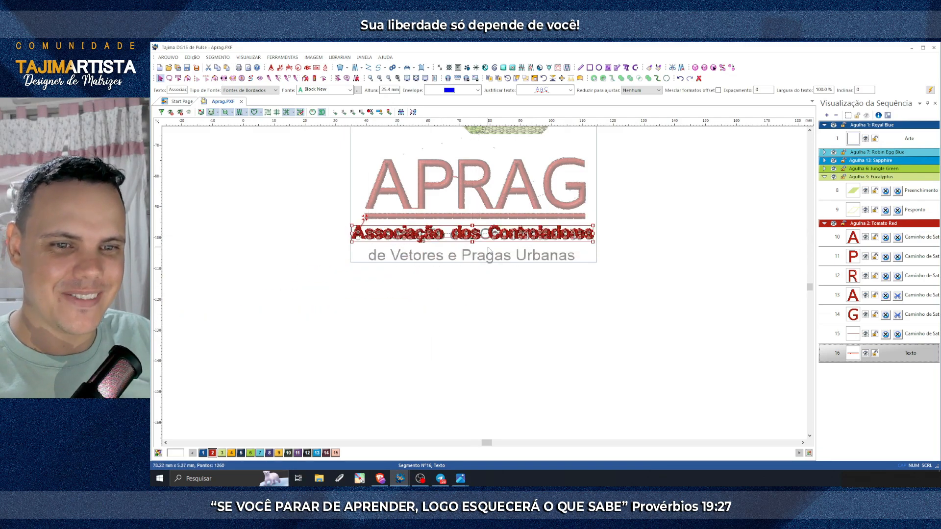
# Step: Hide the stitches and align the text's starting letter with the initial A of the artwork's first tagline line
pyautogui.click(380, 79)
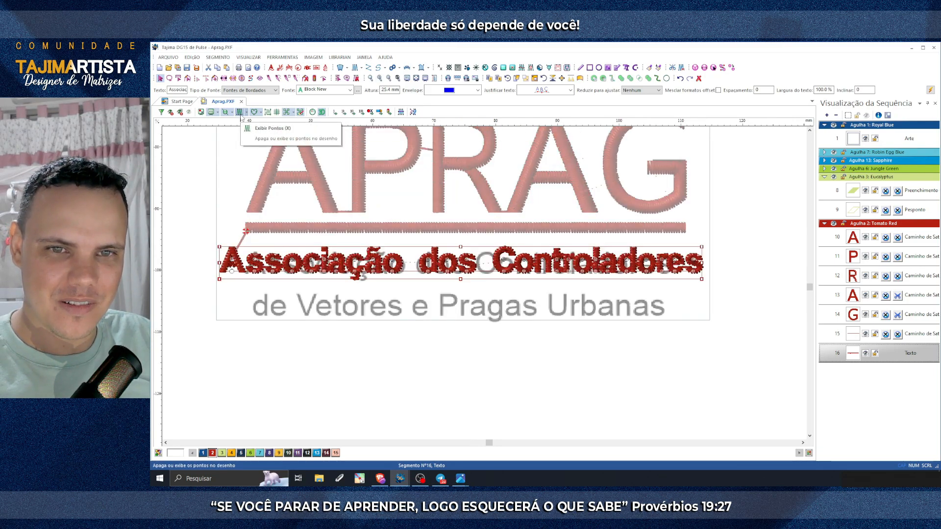
pyautogui.click(240, 112)
pyautogui.moveTo(408, 254); pyautogui.dragTo(432, 258)
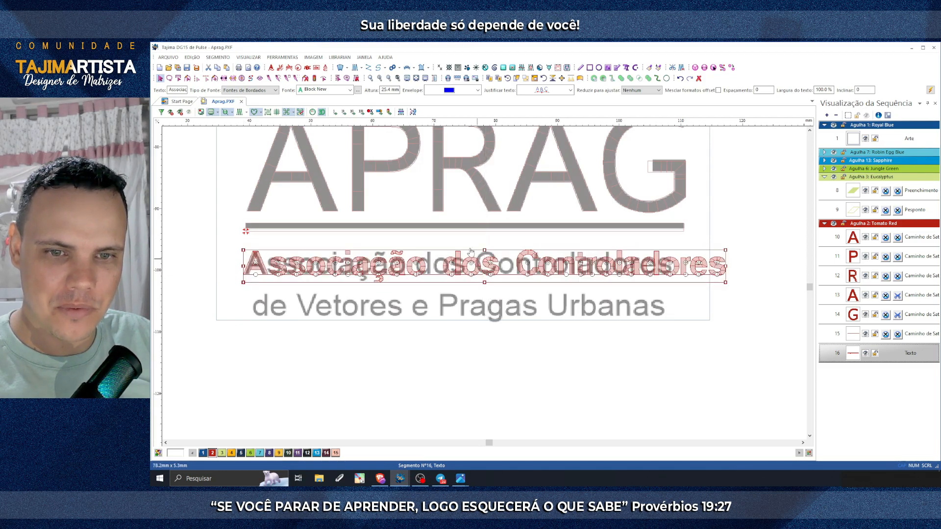
# Step: Resize the text to about 69.4 × 5.1 mm so its width and height match the artwork's first tagline line
pyautogui.click(379, 78)
pyautogui.press('Right')
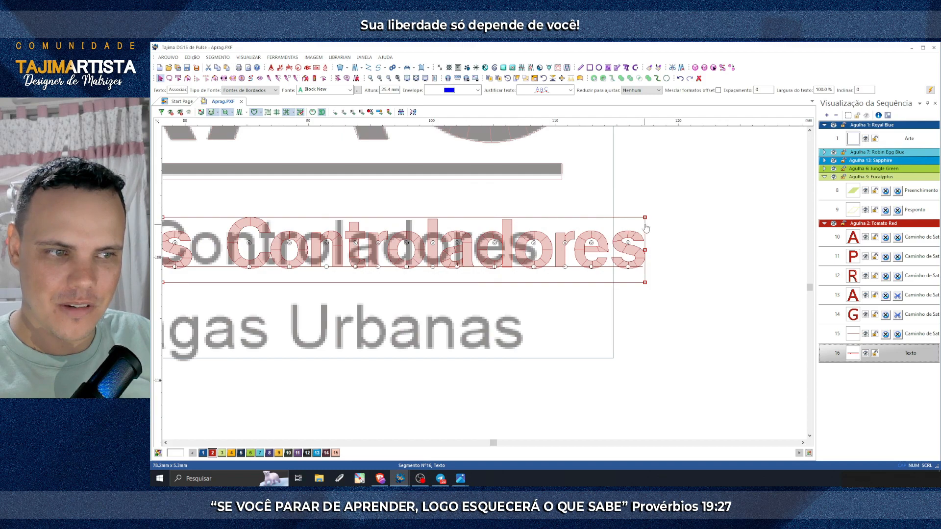
pyautogui.moveTo(646, 228); pyautogui.dragTo(538, 230)
pyautogui.hscroll(-3, 535, 249)
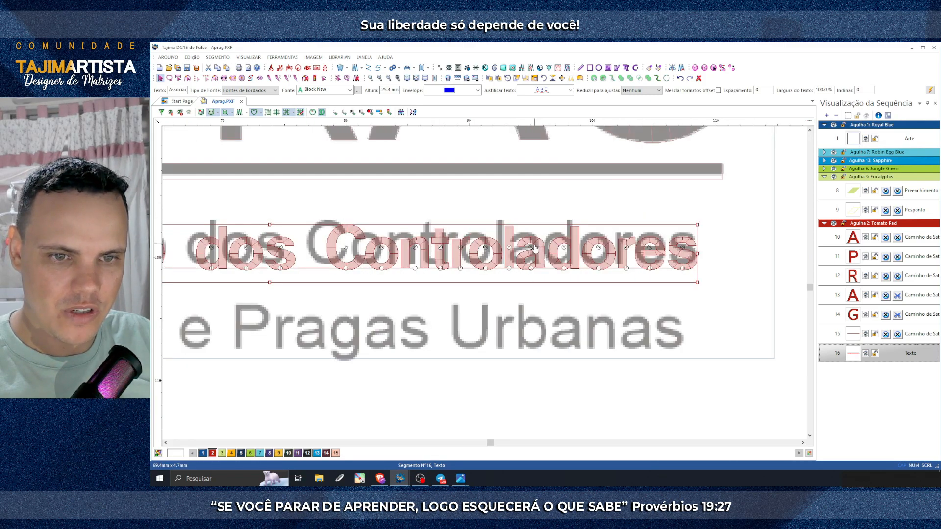
pyautogui.hscroll(-3, 534, 249)
pyautogui.hscroll(1, 603, 233)
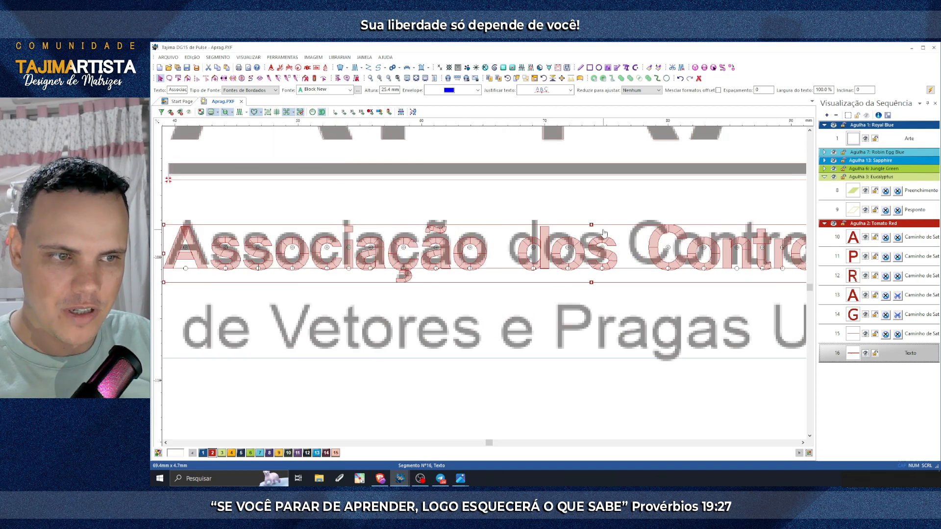
pyautogui.moveTo(591, 225); pyautogui.dragTo(594, 220)
pyautogui.hscroll(2, 594, 220)
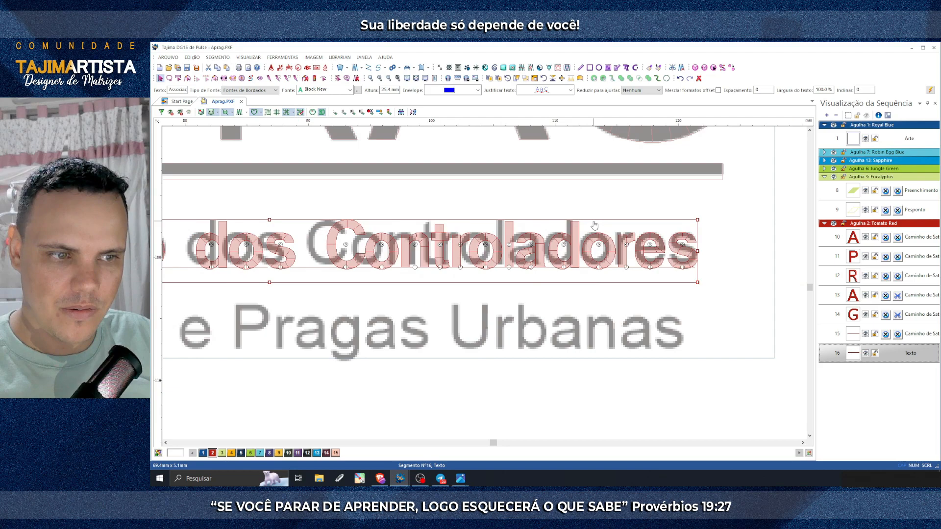
pyautogui.hscroll(-2, 594, 223)
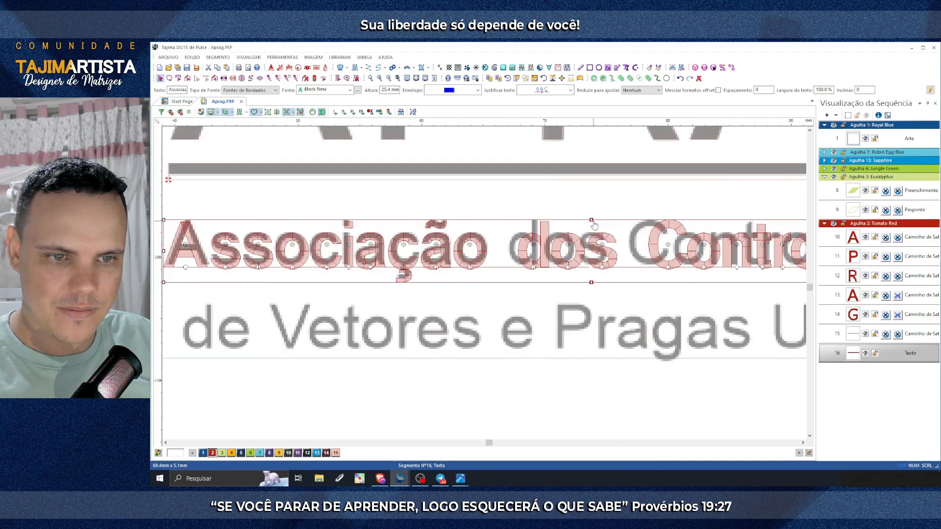
# Step: Show the stitches again and examine the first text line along its whole length, comparing its stitches and outlines with the artwork
pyautogui.click(239, 112)
pyautogui.click(378, 204)
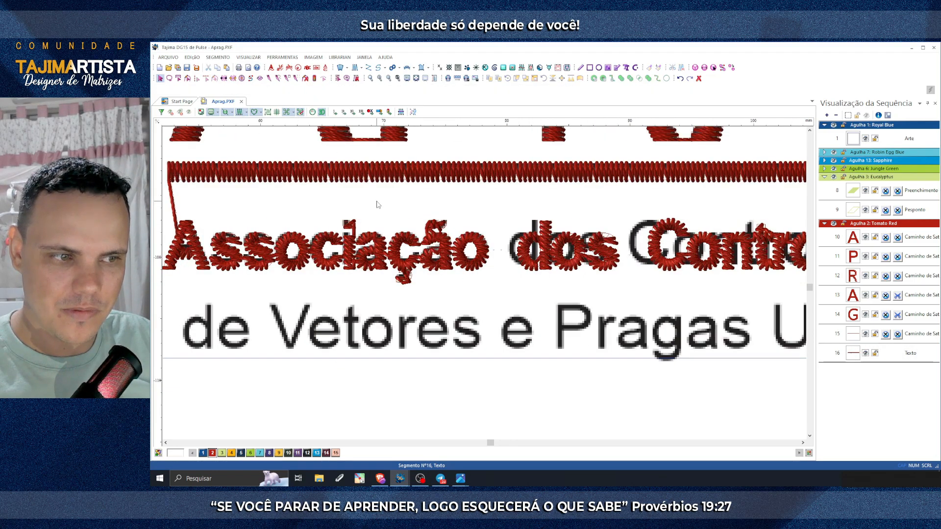
pyautogui.hscroll(2, 378, 205)
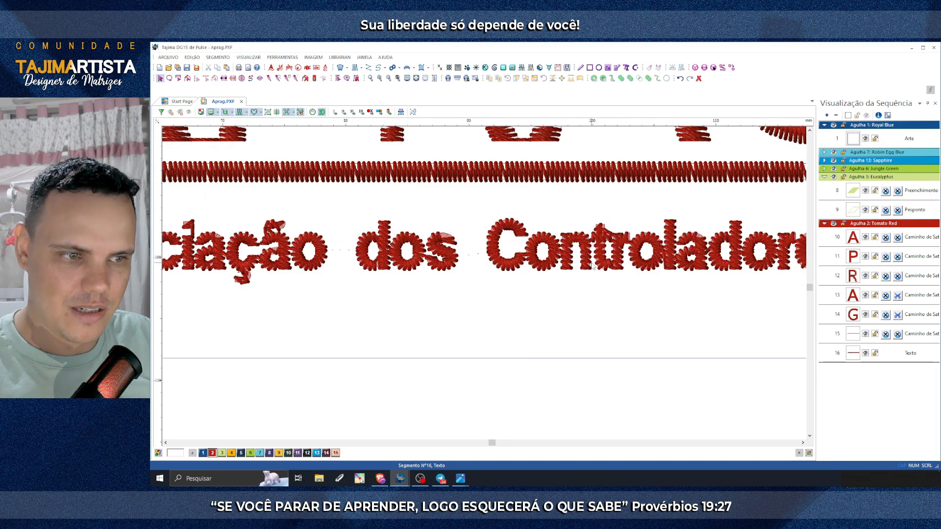
pyautogui.hscroll(2, 594, 266)
pyautogui.hscroll(-2, 593, 266)
pyautogui.click(388, 79)
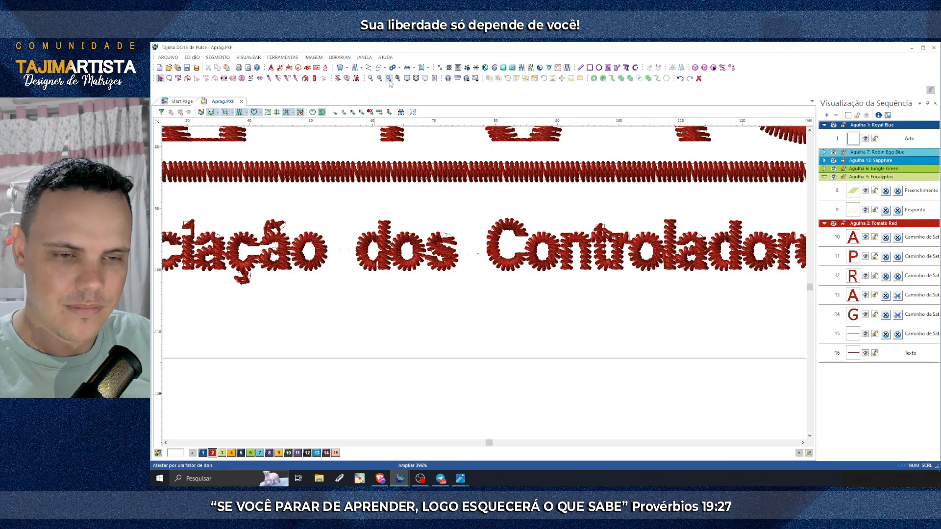
pyautogui.click(240, 113)
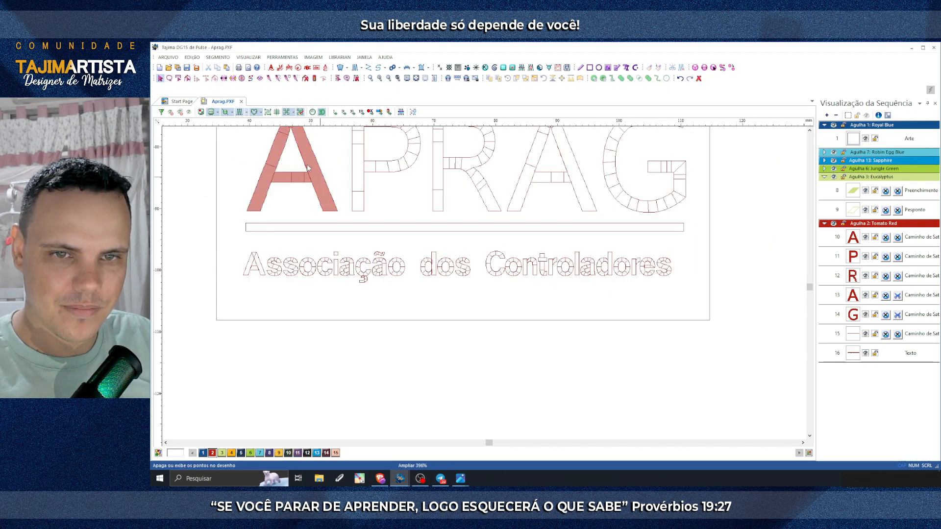
pyautogui.click(239, 112)
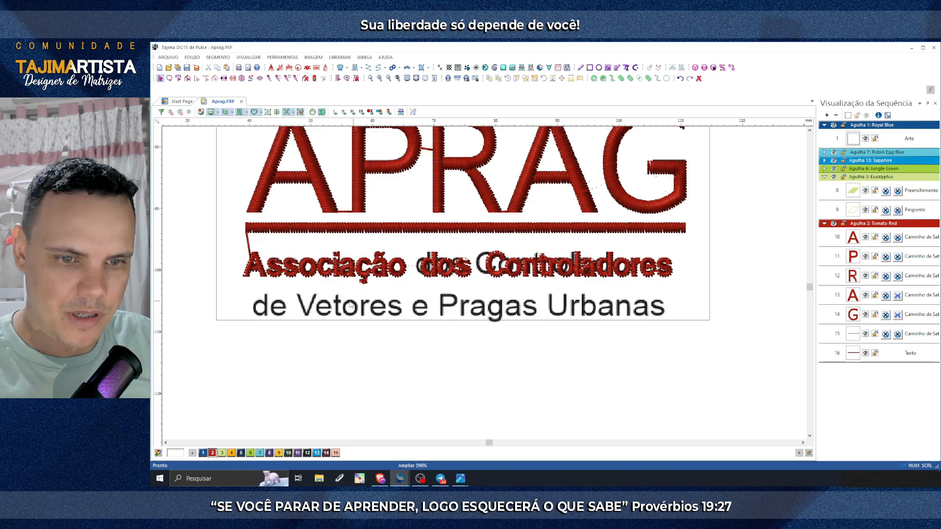
# Step: Duplicate the "Associação dos Controladores" text and place the copy just below the artwork's second tagline line
pyautogui.click(453, 276)
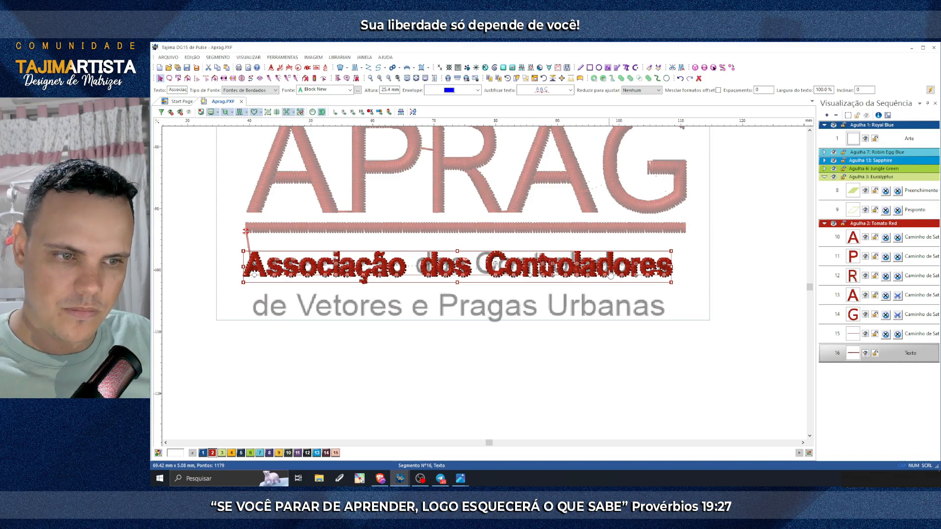
pyautogui.hotkey('ctrl', 'v')
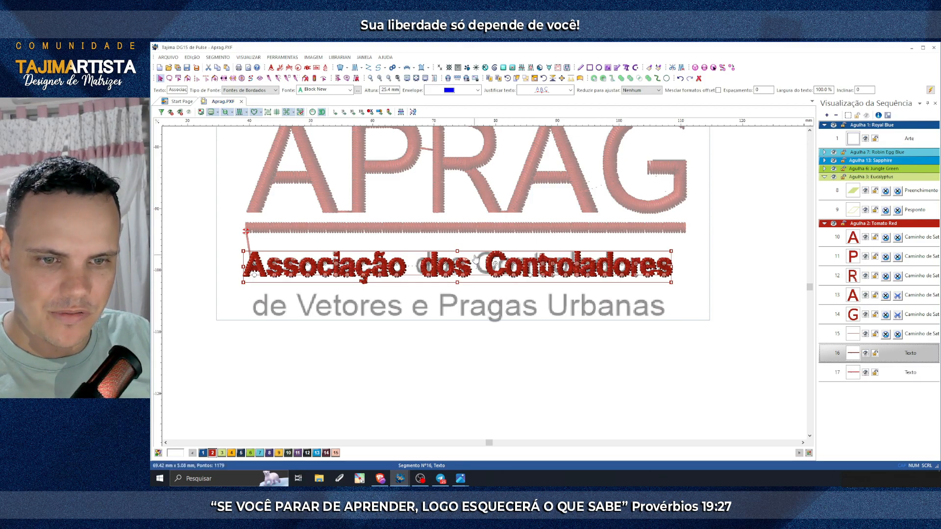
pyautogui.moveTo(475, 258); pyautogui.dragTo(478, 299)
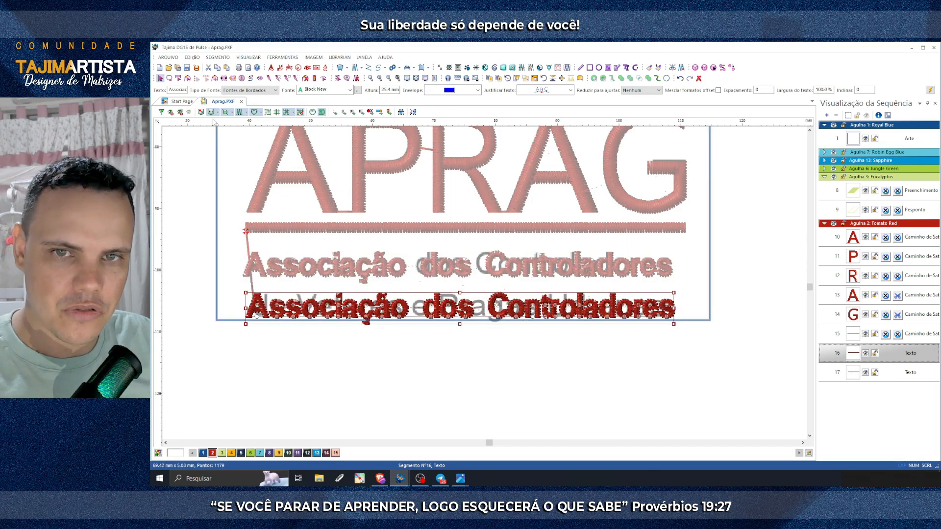
pyautogui.moveTo(192, 90); pyautogui.dragTo(221, 95)
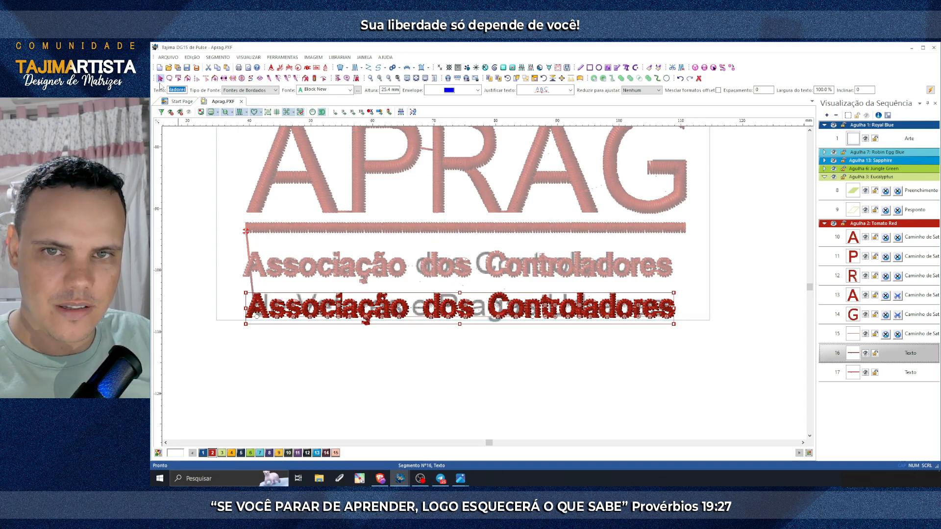
pyautogui.click(451, 328)
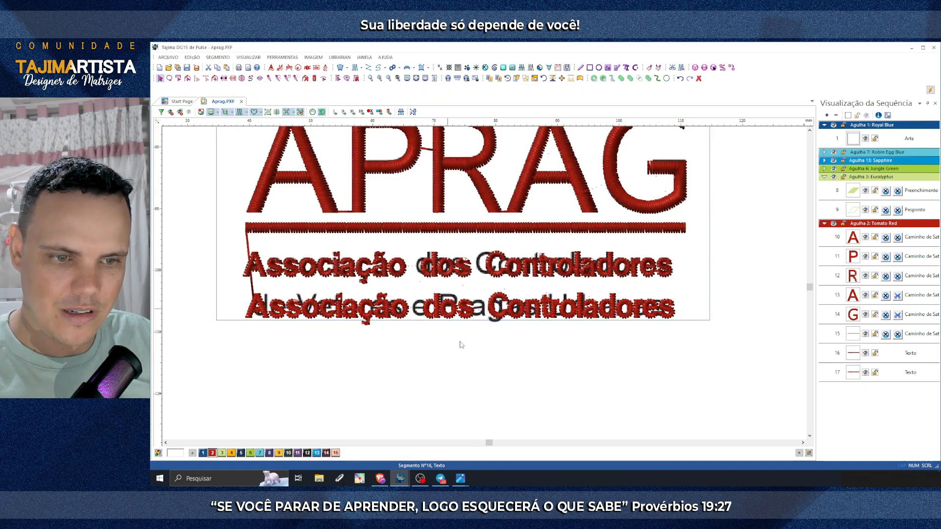
pyautogui.click(458, 317)
pyautogui.moveTo(480, 307); pyautogui.dragTo(478, 350)
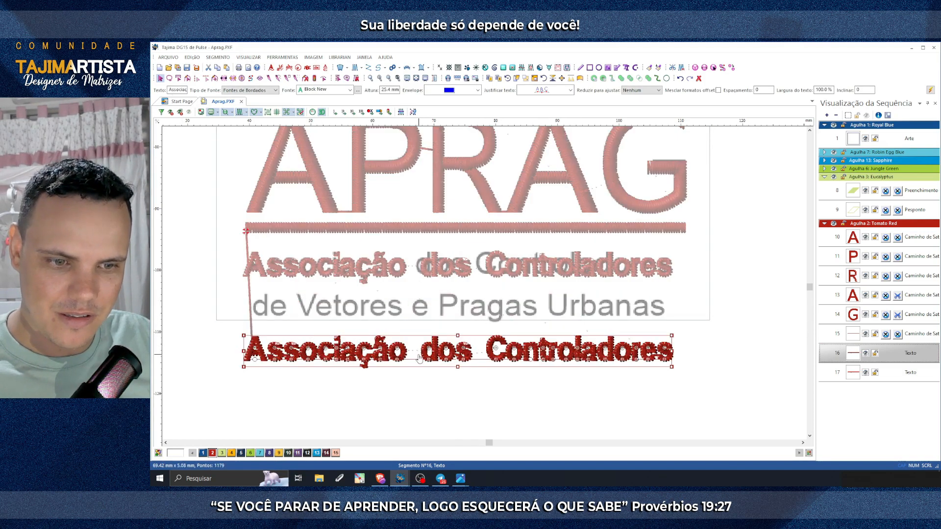
# Step: Replace the duplicated text's wording with "de Vetores e Pragas Urbanas"
pyautogui.moveTo(170, 90); pyautogui.dragTo(263, 99)
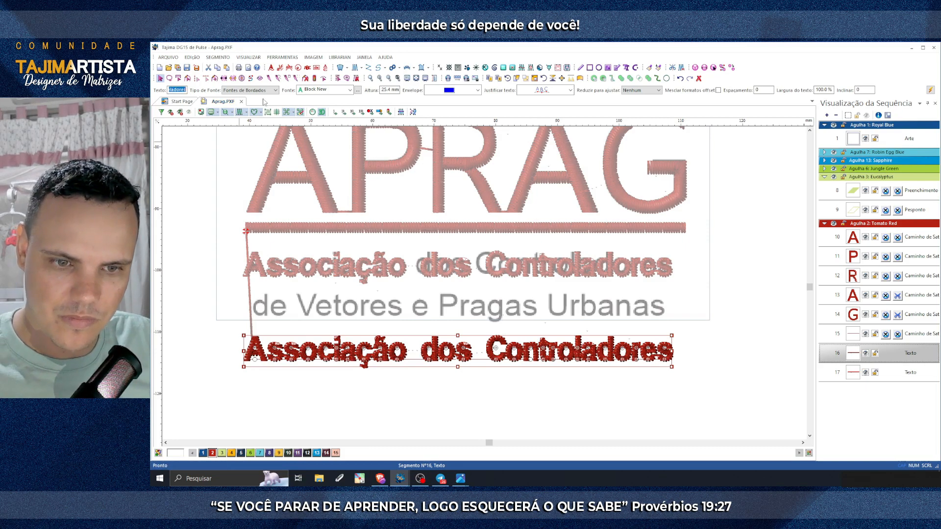
pyautogui.write('de Ve')
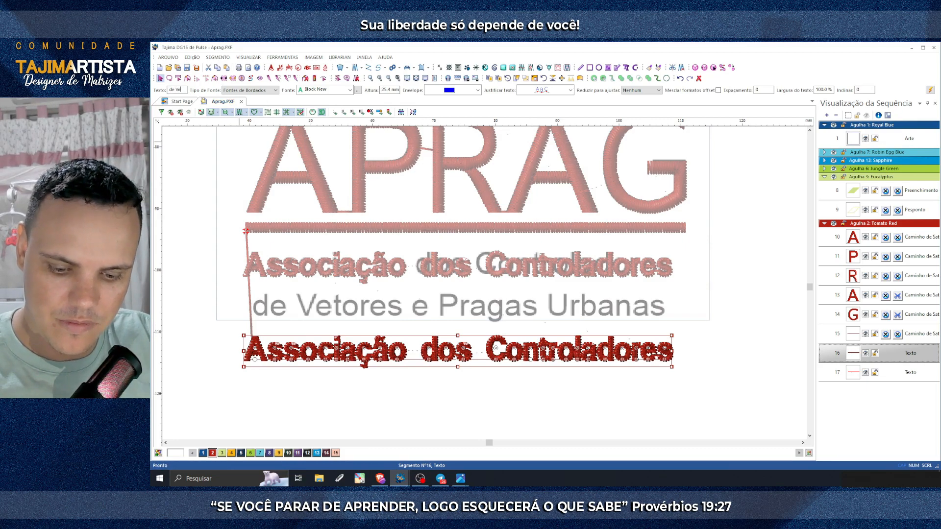
pyautogui.write('tores e')
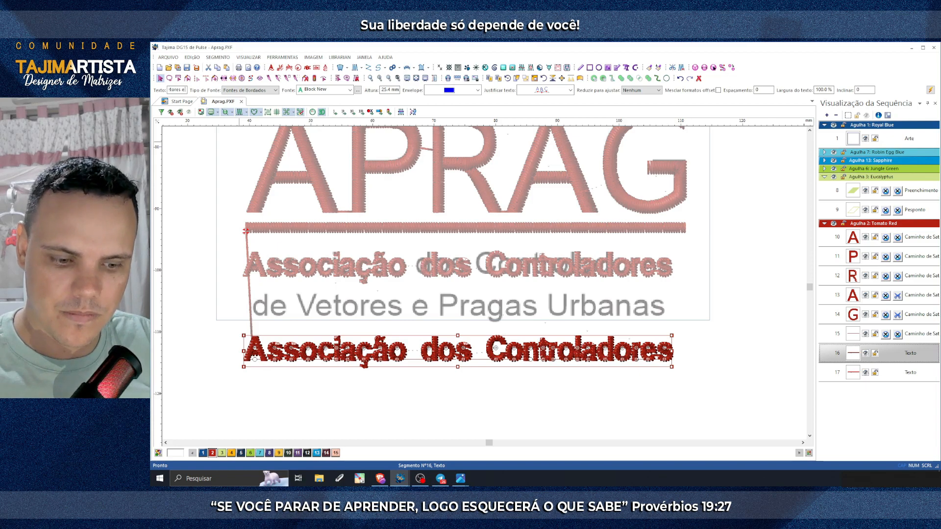
pyautogui.write(' Prag')
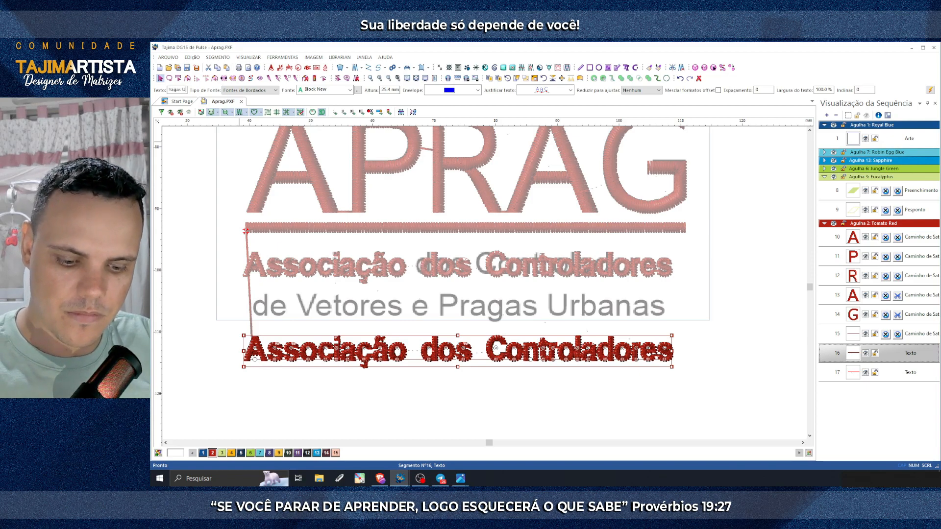
pyautogui.write('as Urbanas')
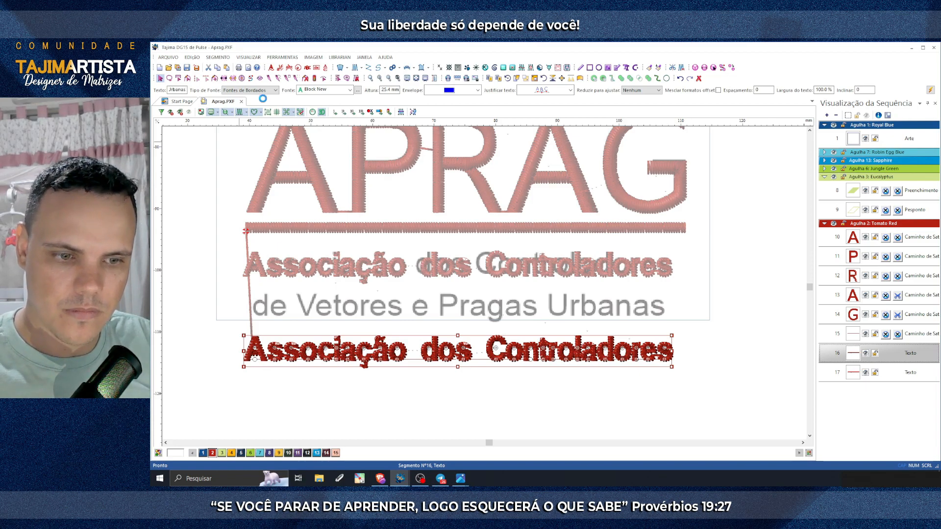
pyautogui.press('Return')
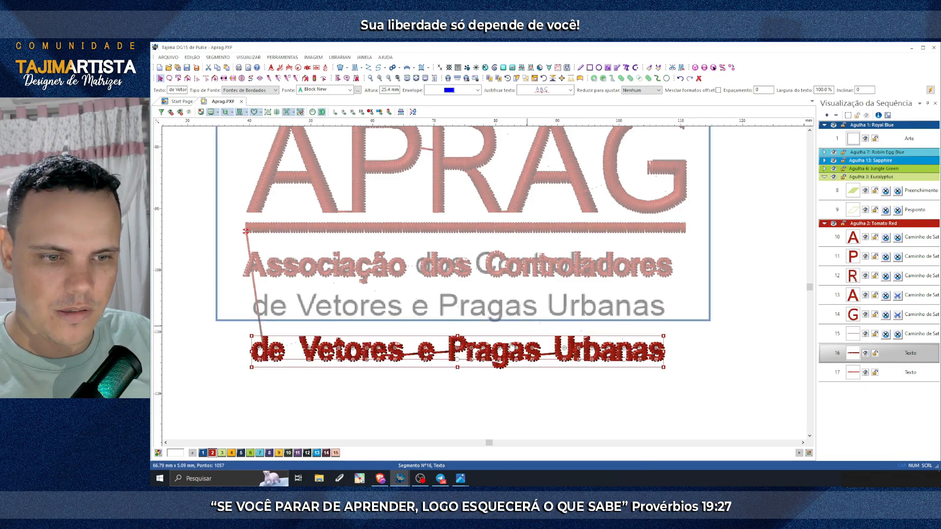
# Step: Move the "de Vetores e Pragas Urbanas" text up onto the artwork's second tagline line and check both lines against the logo
pyautogui.moveTo(443, 363); pyautogui.dragTo(445, 321)
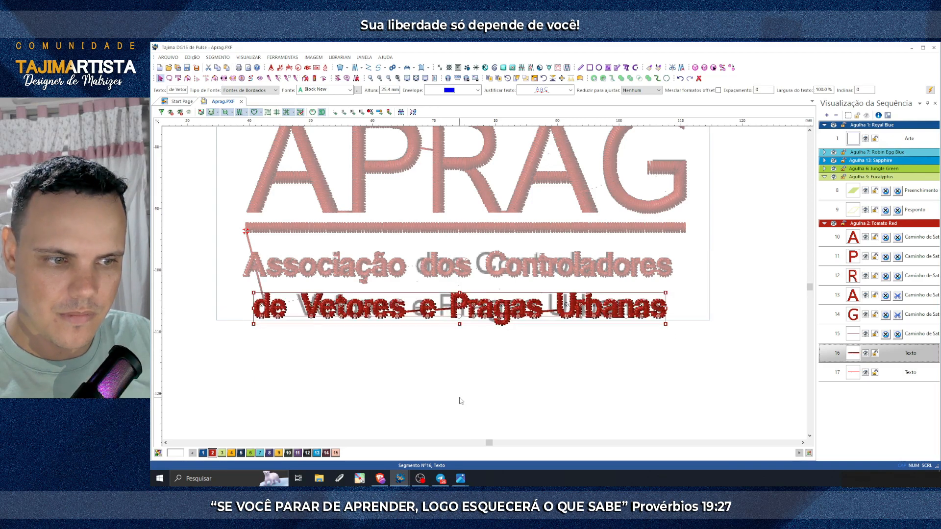
pyautogui.click(532, 332)
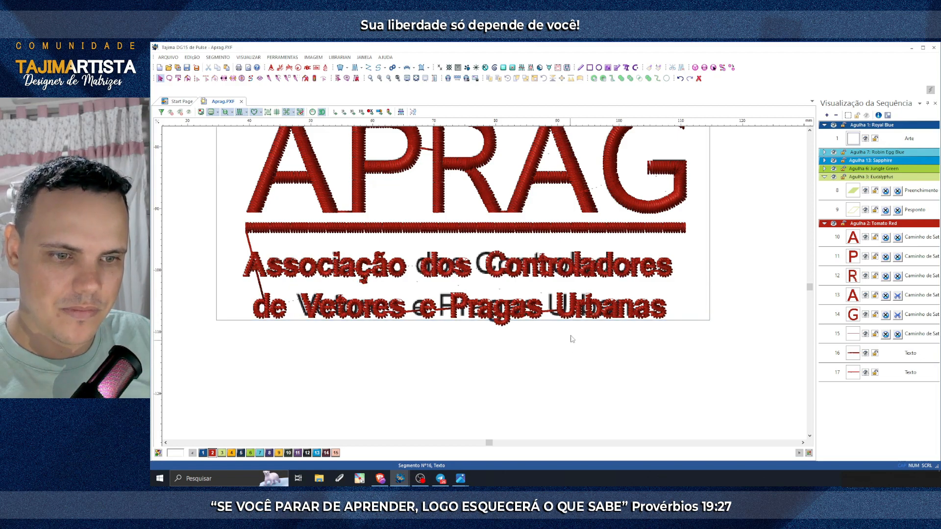
pyautogui.click(381, 79)
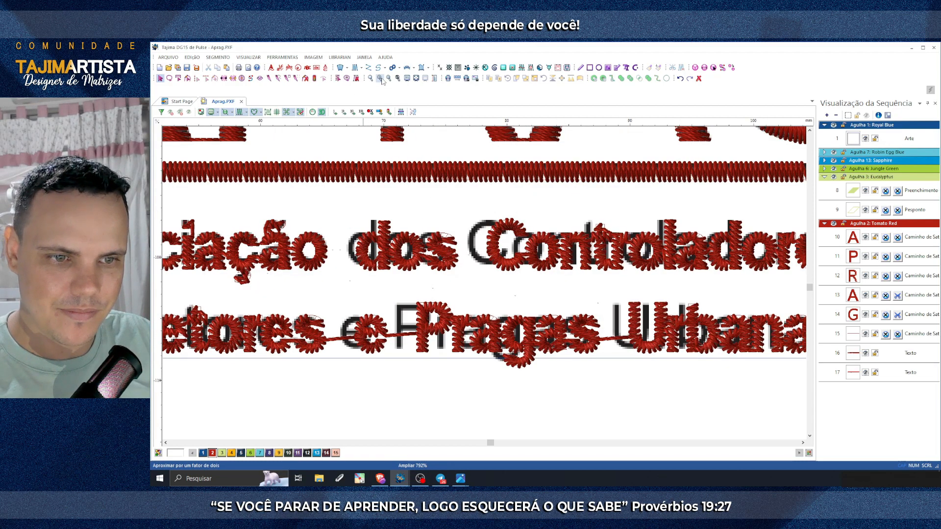
pyautogui.click(397, 79)
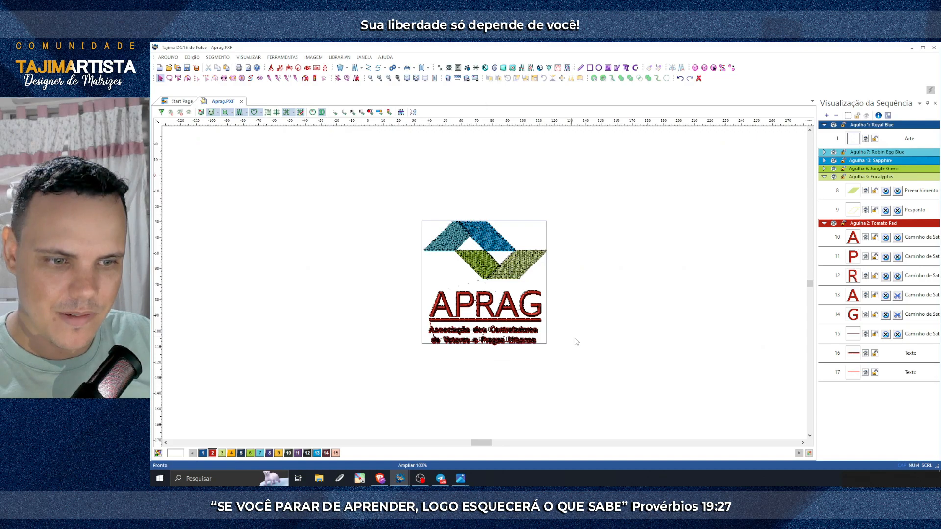
pyautogui.click(381, 79)
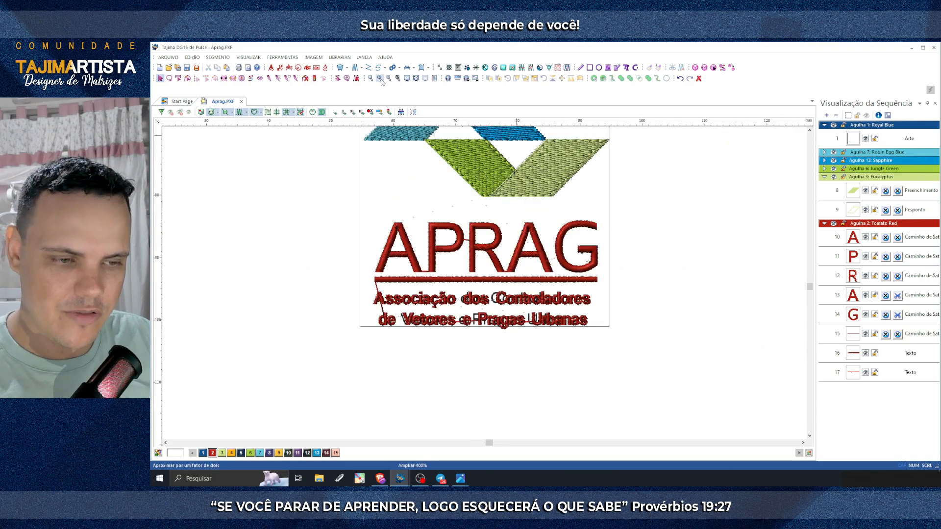
pyautogui.click(380, 79)
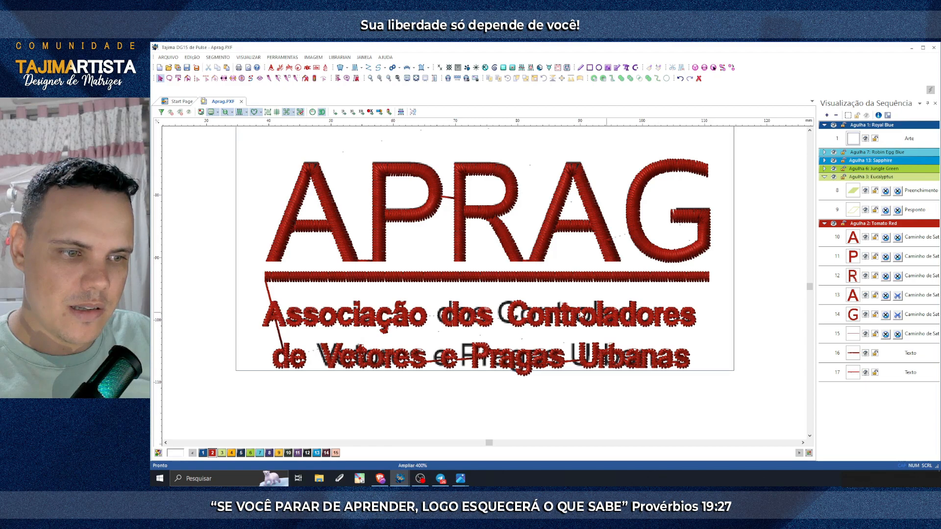
# Step: Set the letter spacing of the "Associação dos Controladores" text to 1
pyautogui.click(390, 330)
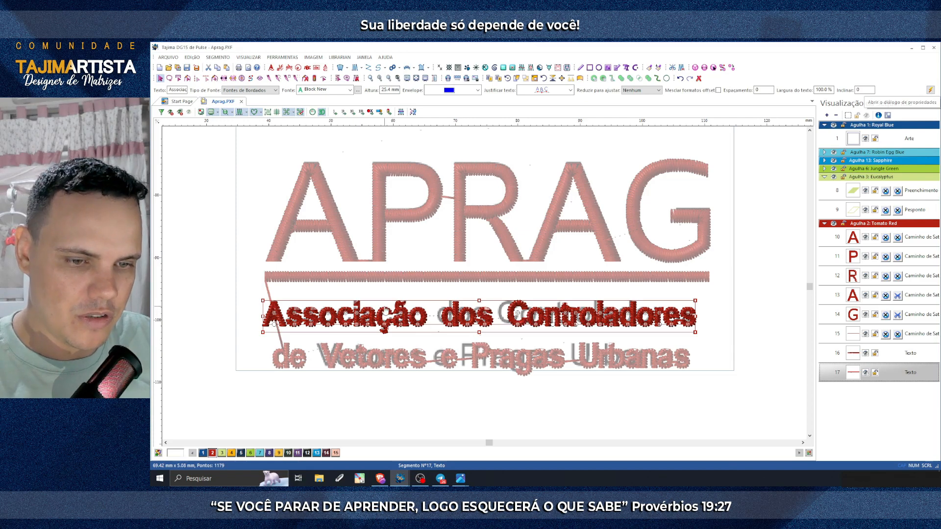
pyautogui.click(930, 90)
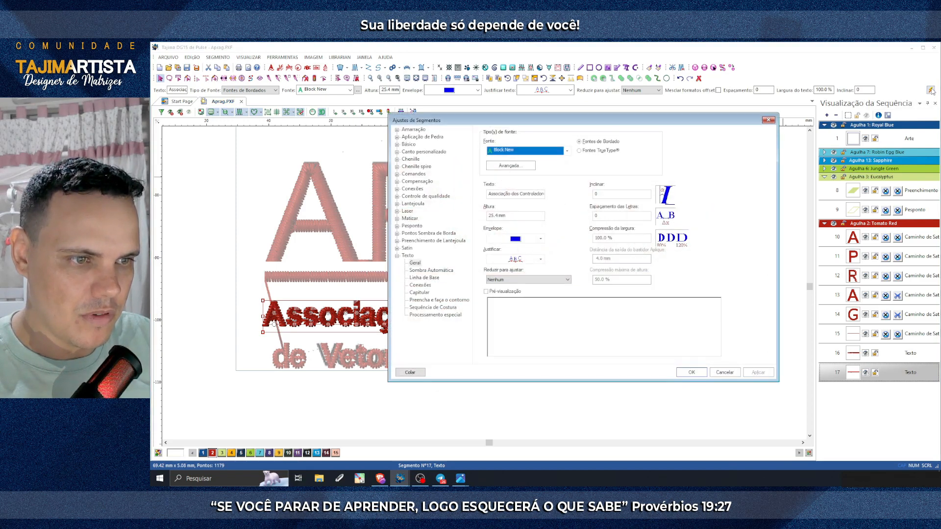
pyautogui.click(593, 216)
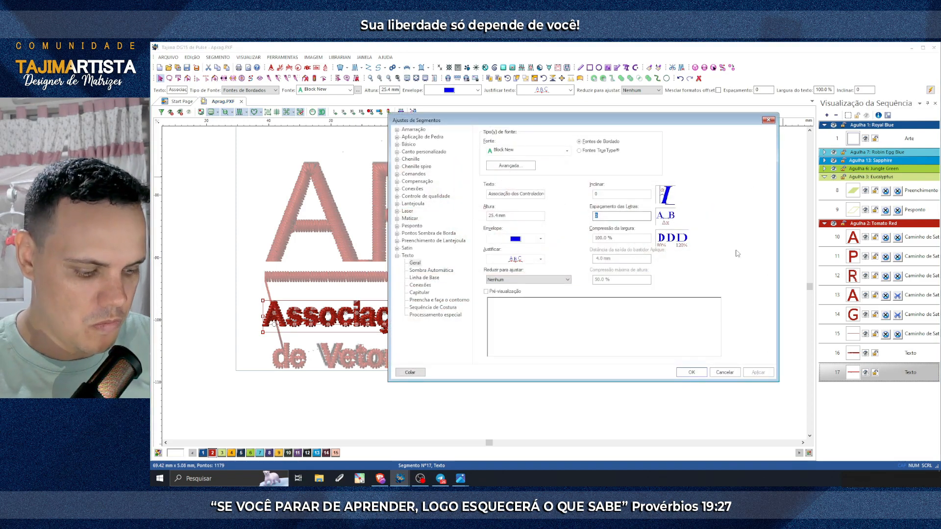
pyautogui.write('1')
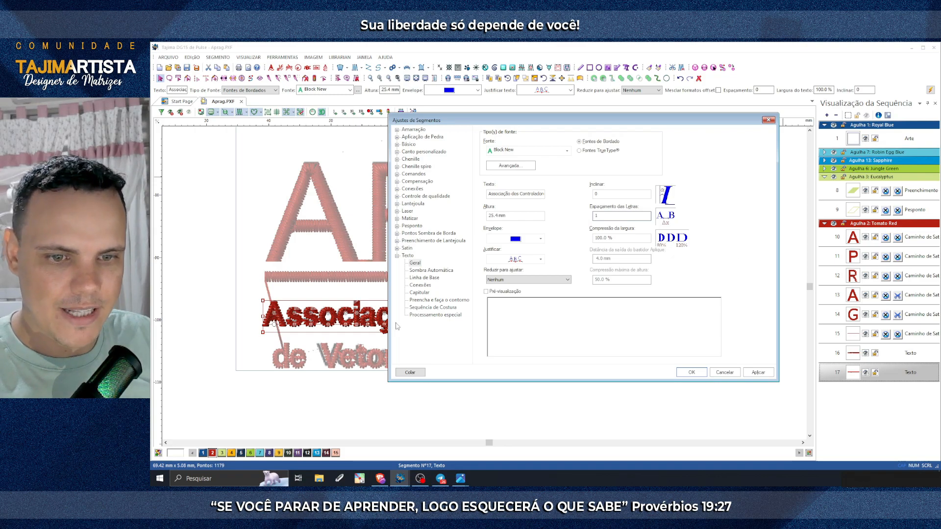
pyautogui.click(700, 374)
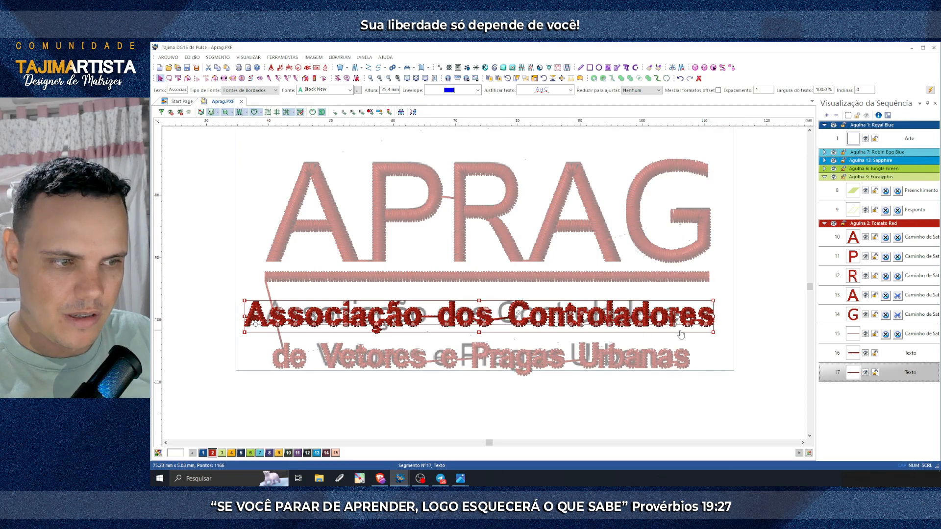
# Step: Set the letter spacing of the "de Vetores e Pragas Urbanas" text to 1 and deselect it
pyautogui.click(632, 356)
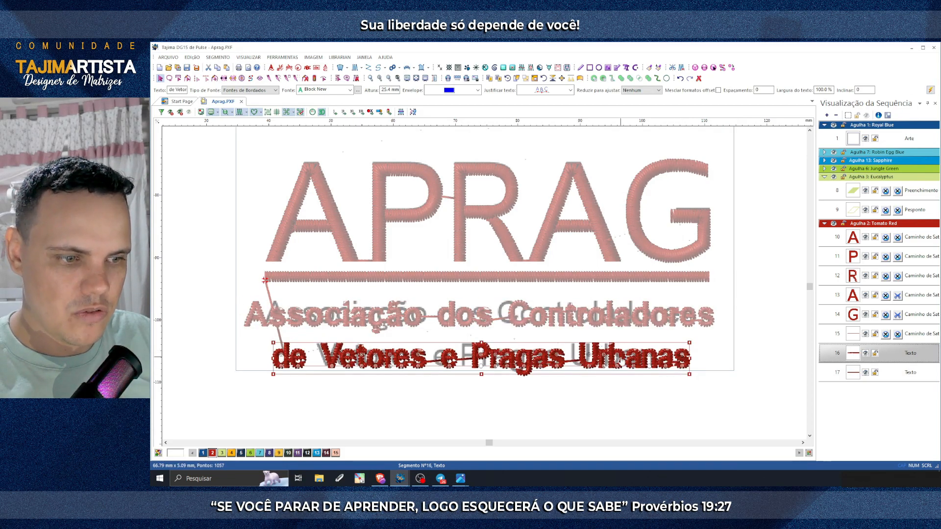
pyautogui.click(929, 90)
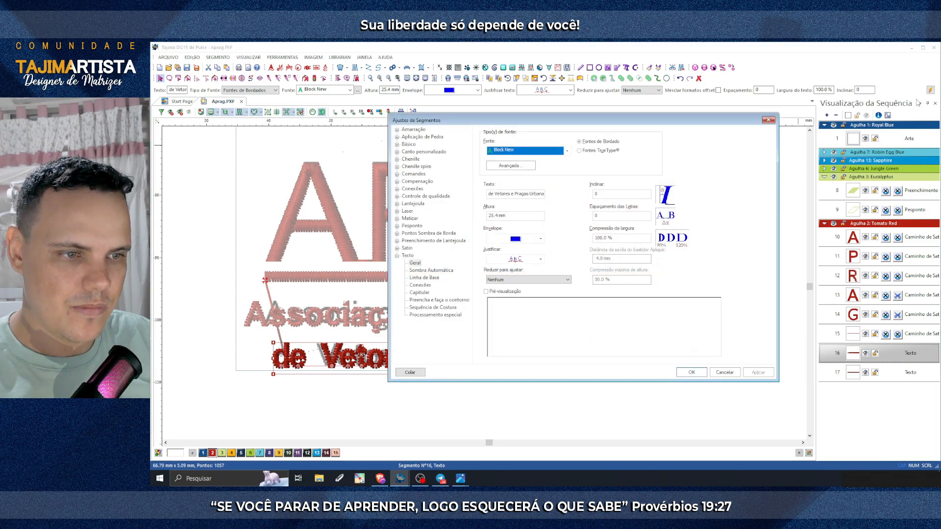
pyautogui.doubleClick(602, 216)
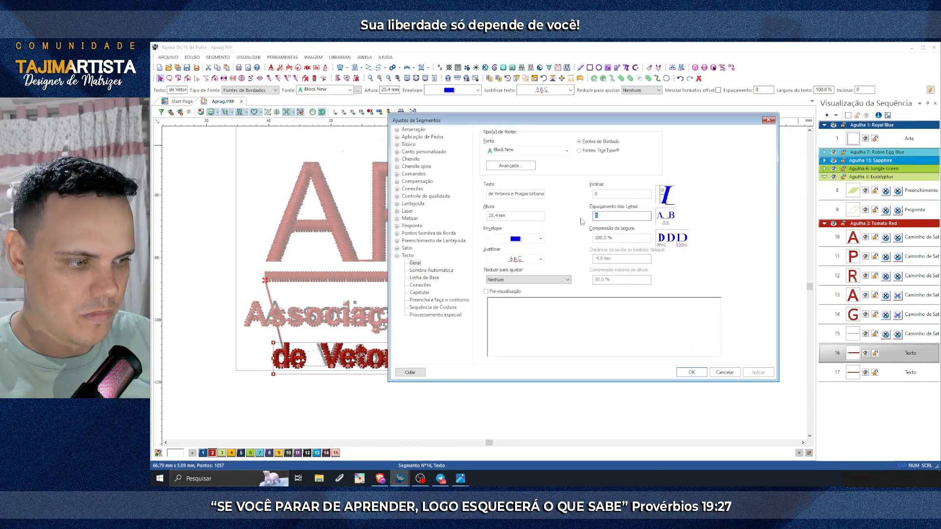
pyautogui.write('1')
pyautogui.press('Return')
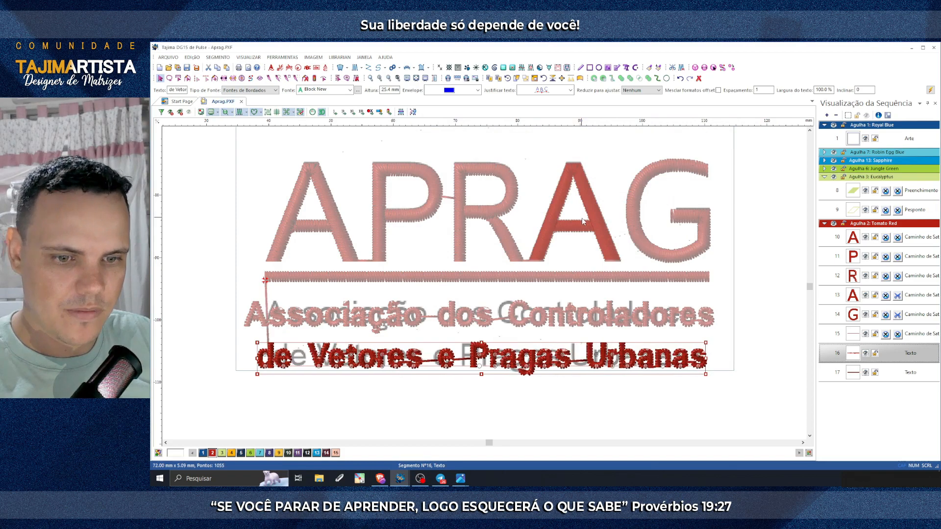
pyautogui.click(529, 409)
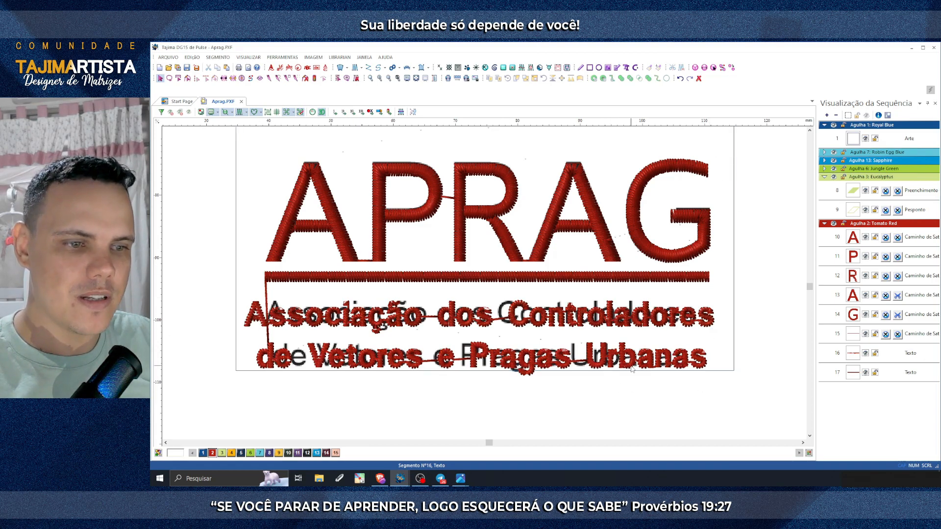
# Step: Hide the stitches and artwork image, examine the letter outlines and spacing of both tagline lines, and show the stitches again
pyautogui.click(239, 112)
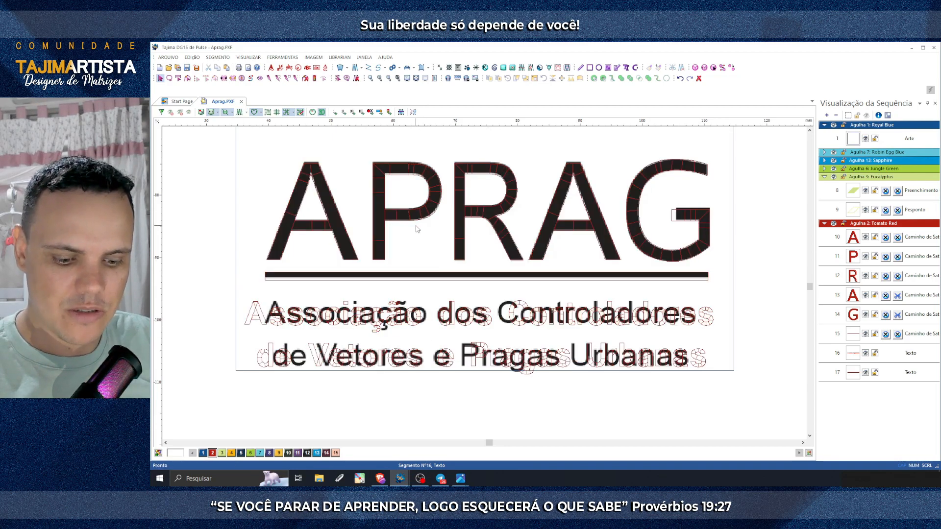
pyautogui.press('i')
pyautogui.click(389, 79)
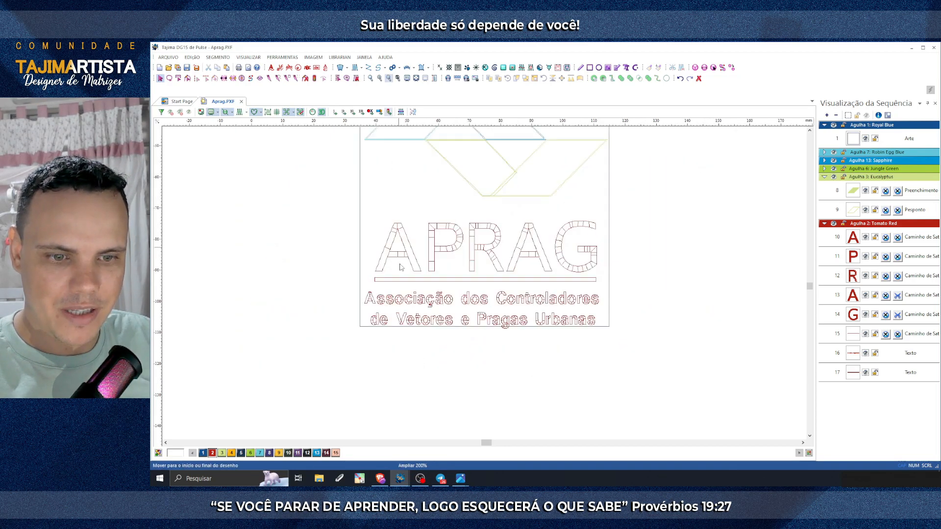
pyautogui.click(379, 79)
pyautogui.press('Left')
pyautogui.press('Left')
pyautogui.press('Left')
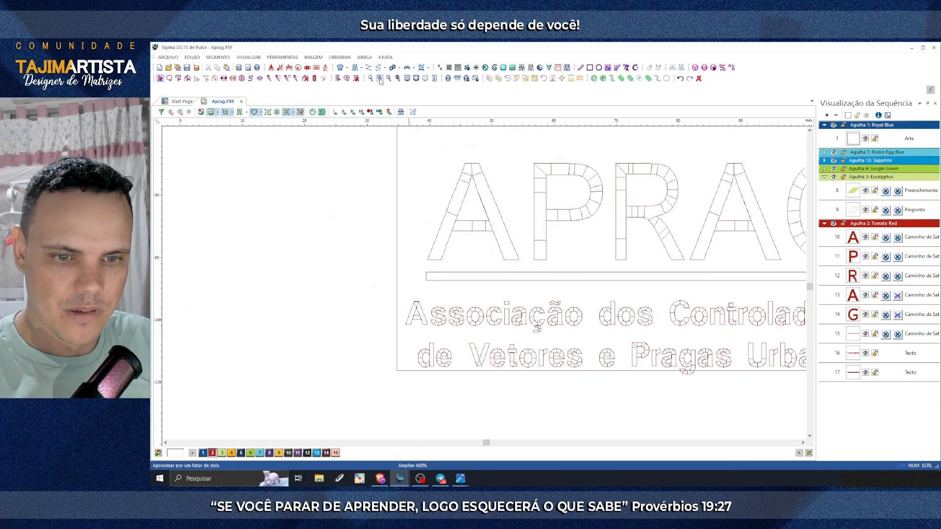
pyautogui.click(379, 78)
pyautogui.press('Right')
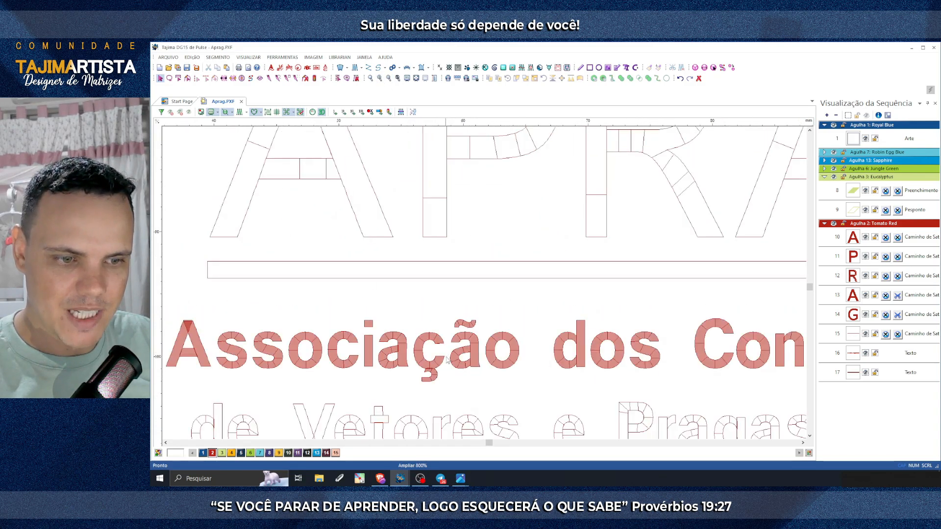
pyautogui.press('Right')
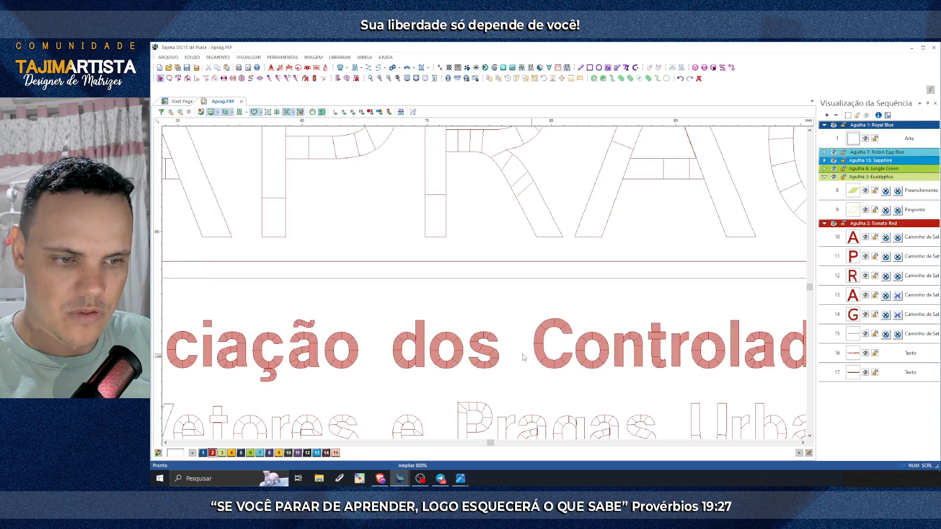
pyautogui.scroll(-3, 474, 275)
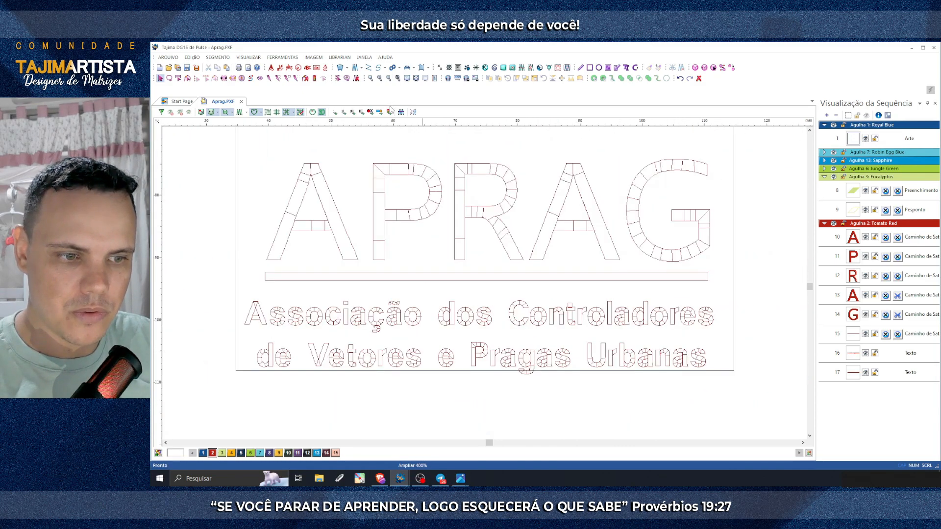
pyautogui.click(485, 319)
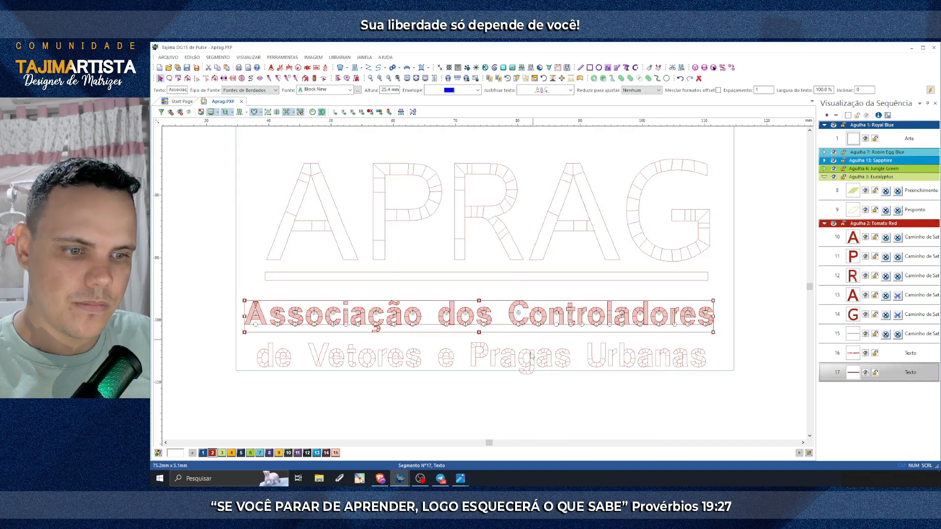
pyautogui.click(511, 399)
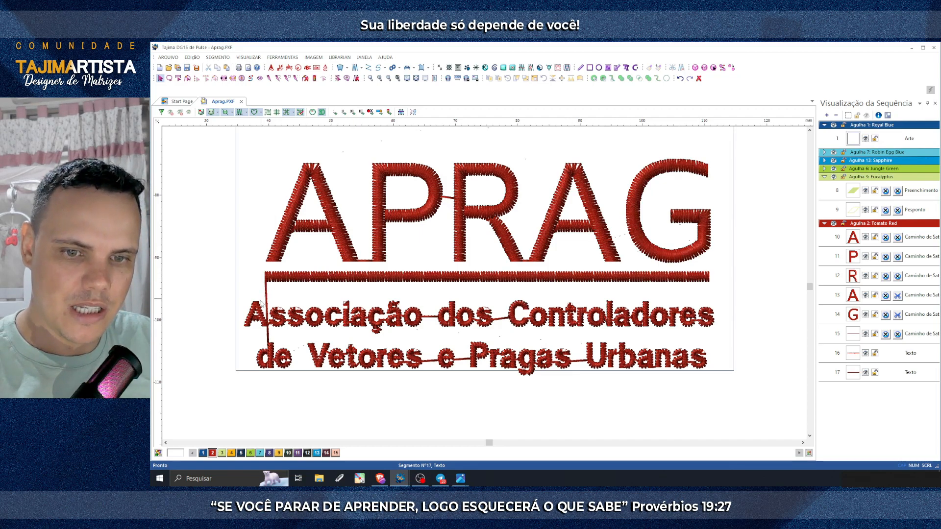
# Step: Reorder the sewing sequence so the "Associação dos Controladores" text stitches before "de Vetores e Pragas Urbanas"
pyautogui.click(267, 316)
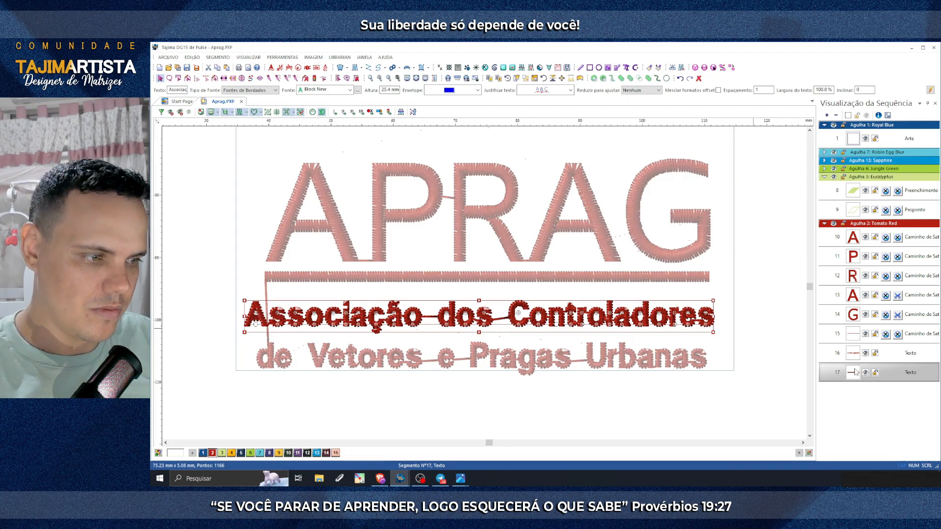
pyautogui.click(856, 353)
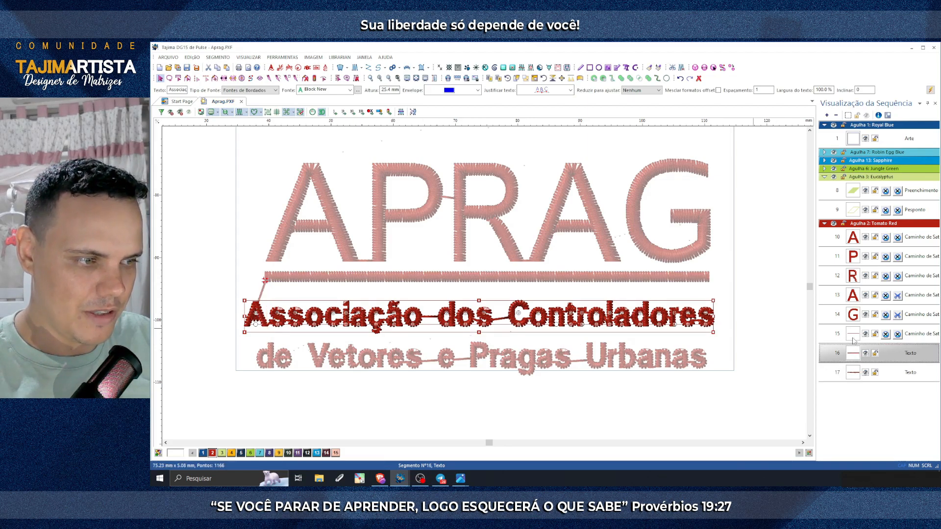
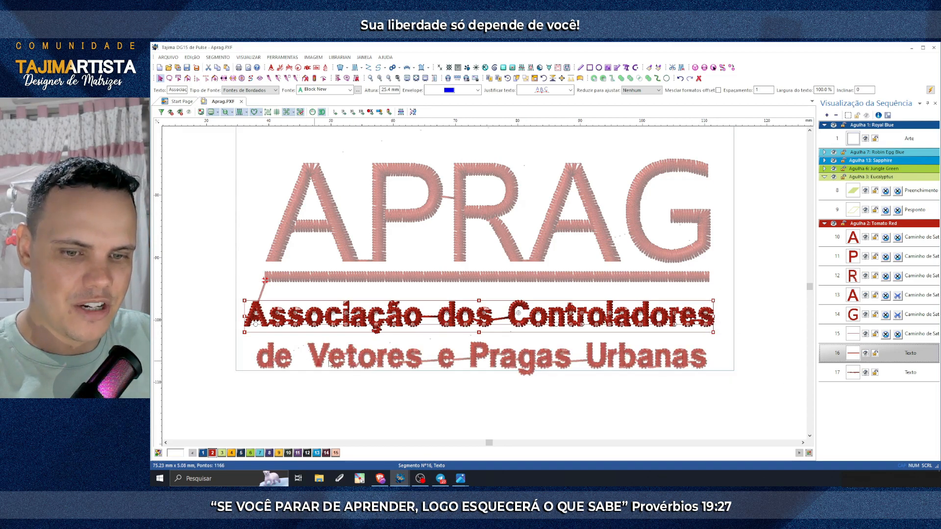
# Step: Set the sewing sequence of the "de Vetores e Pragas Urbanas" text to Direita and deselect it
pyautogui.click(694, 357)
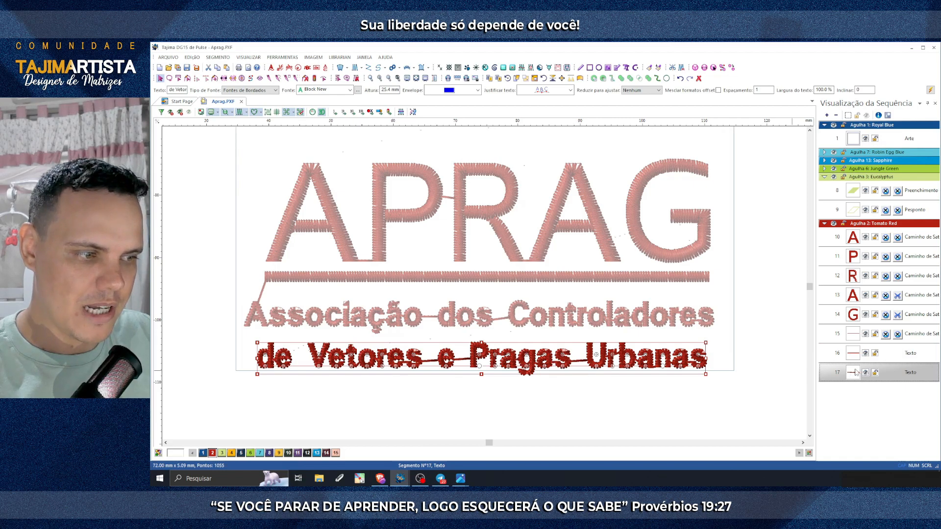
pyautogui.click(930, 91)
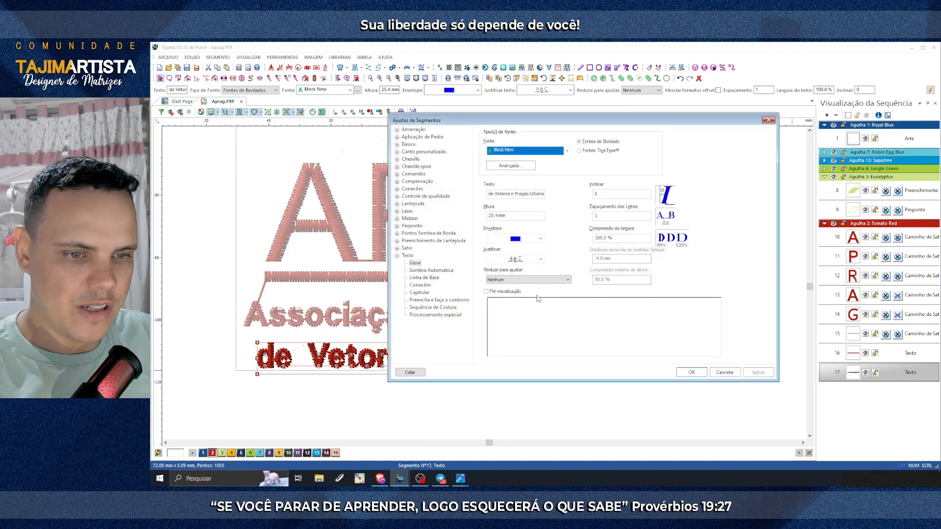
pyautogui.click(426, 308)
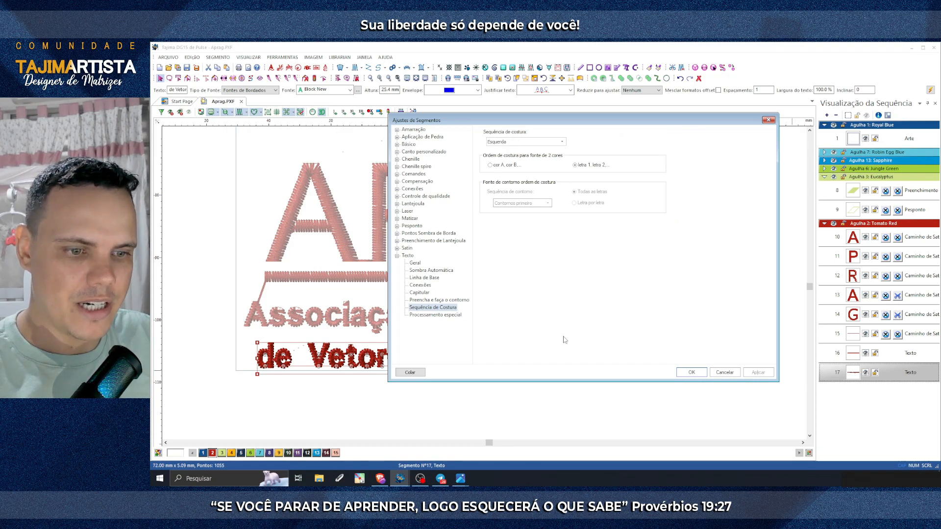
pyautogui.click(513, 142)
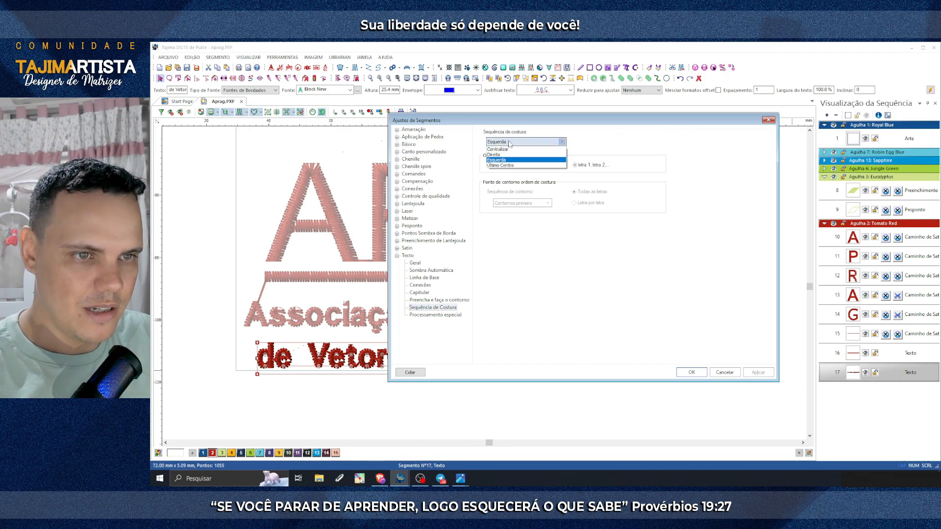
pyautogui.click(499, 155)
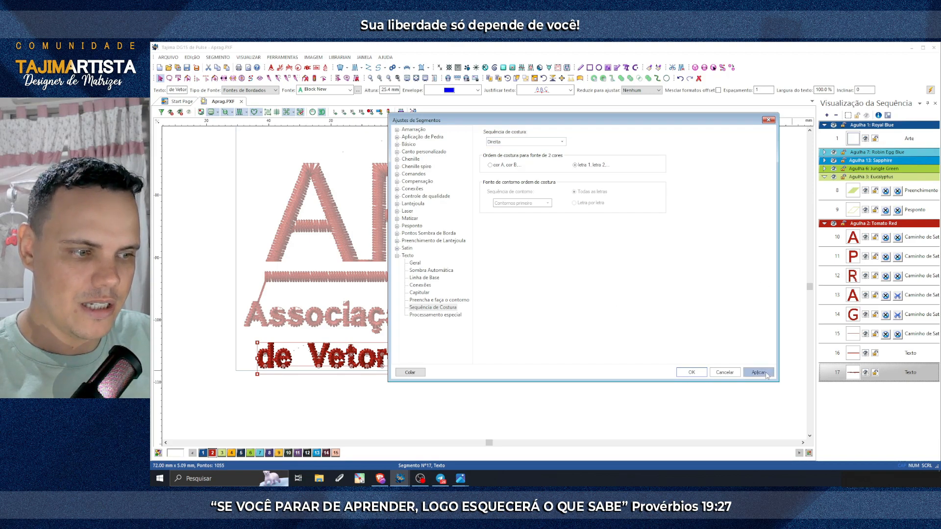
pyautogui.click(691, 372)
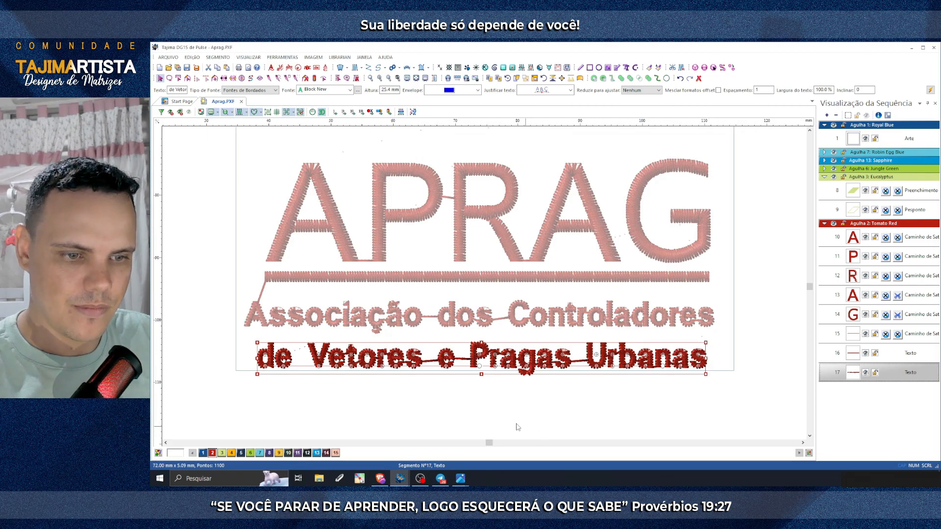
pyautogui.click(497, 421)
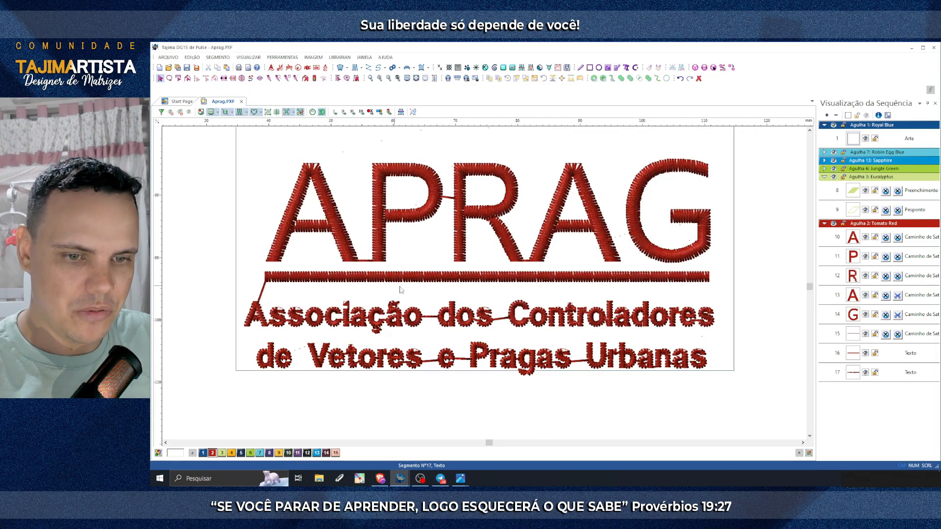
# Step: Recolor the APRAG letters and the underline bar to needle 12, Jet Black, and deselect them
pyautogui.click(449, 325)
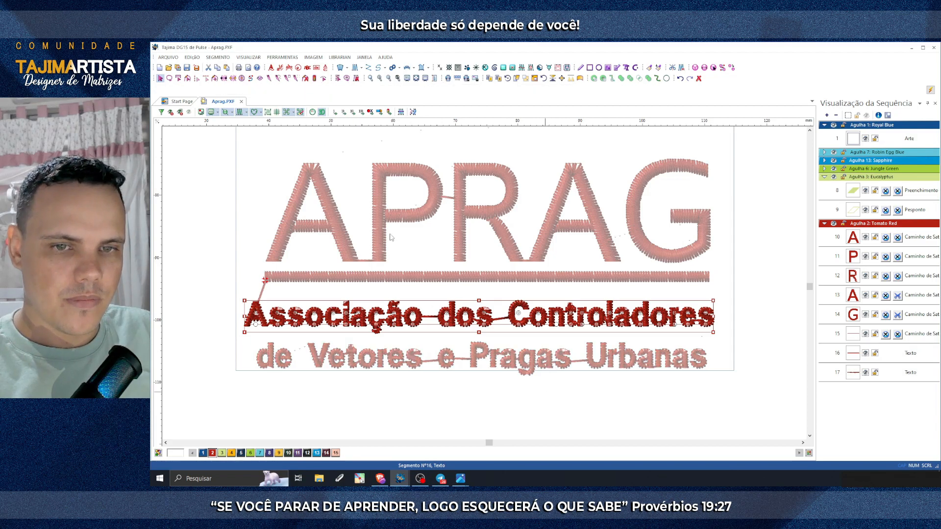
pyautogui.moveTo(246, 142); pyautogui.dragTo(715, 285)
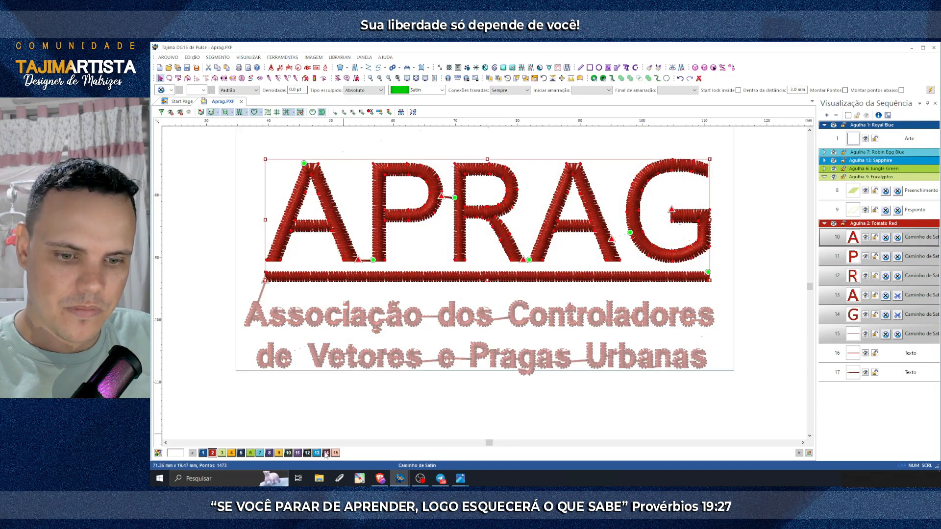
pyautogui.click(308, 452)
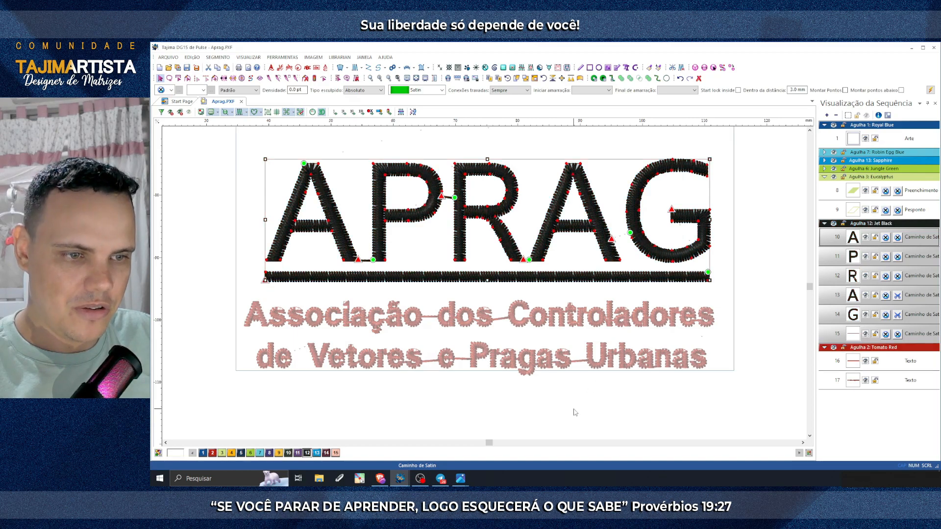
pyautogui.press('Escape')
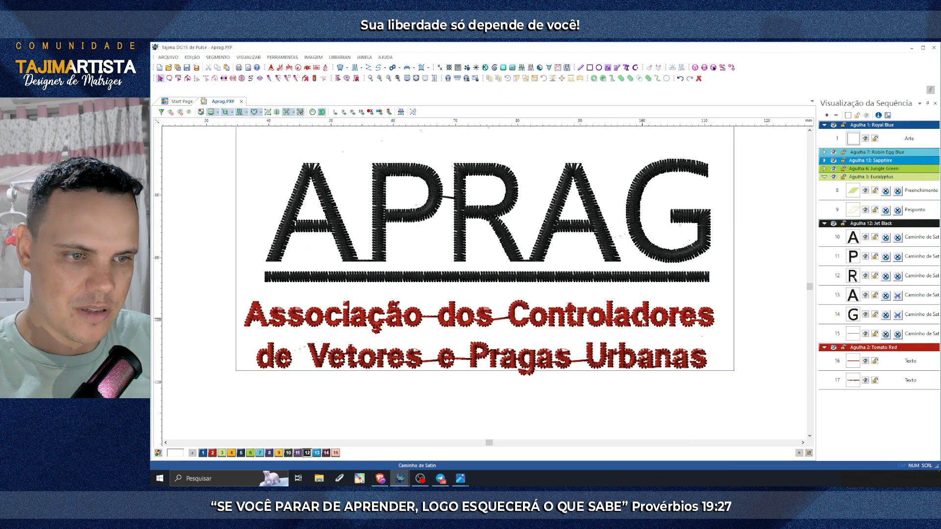
# Step: Convert the "Associação dos Controladores" text into individual letter segments
pyautogui.moveTo(243, 295); pyautogui.dragTo(629, 325)
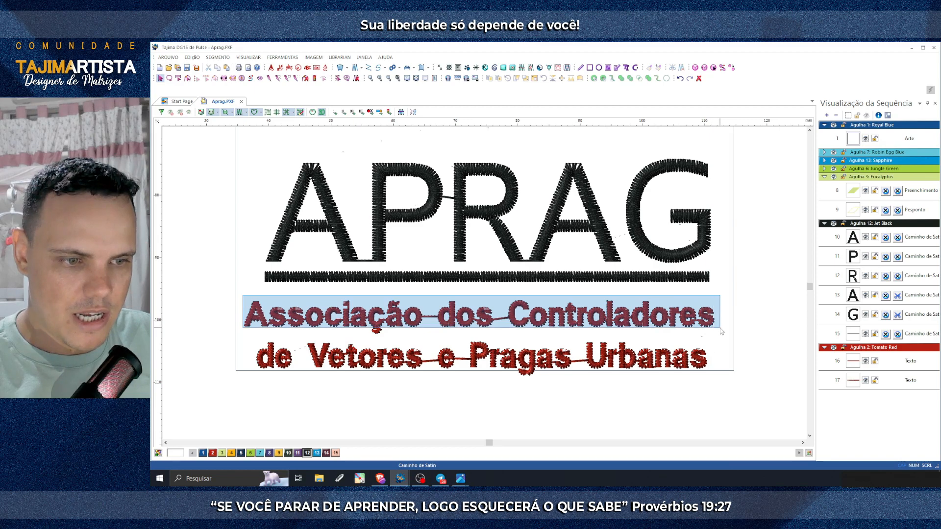
pyautogui.click(497, 306)
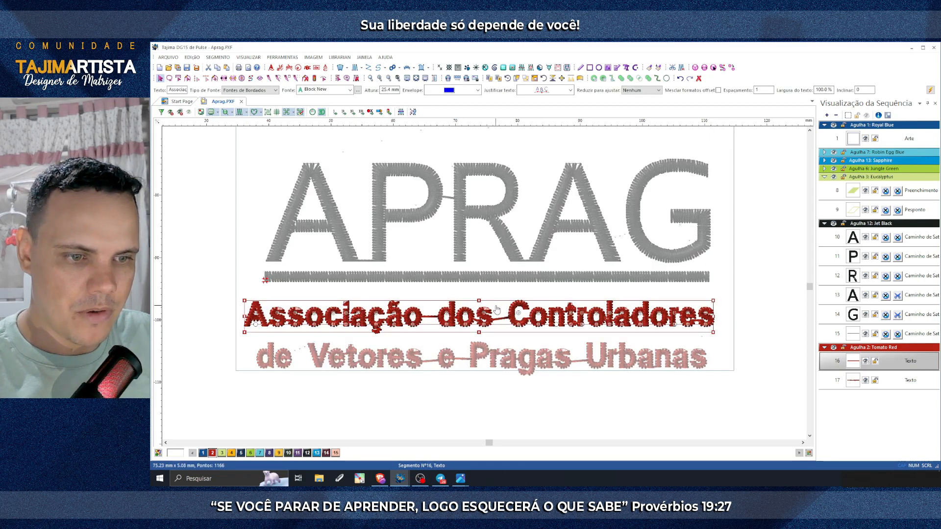
pyautogui.rightClick(497, 309)
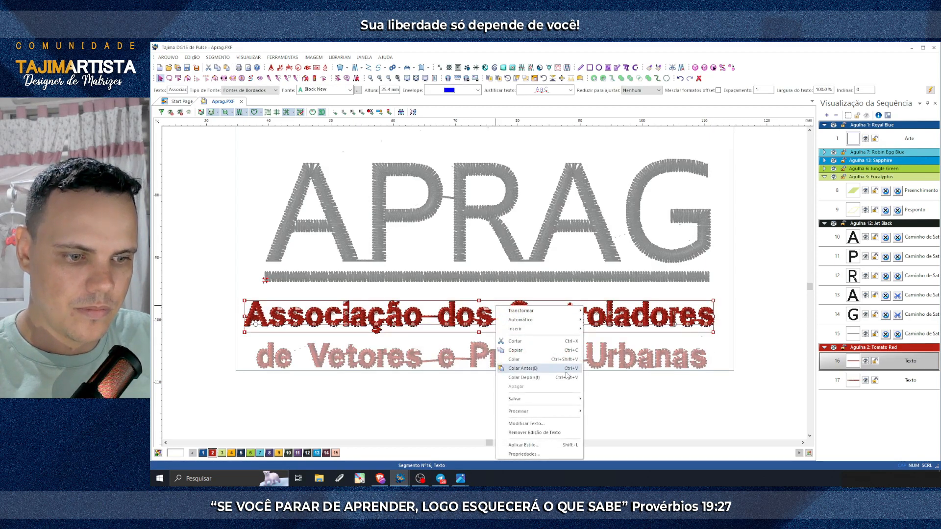
pyautogui.moveTo(563, 411)
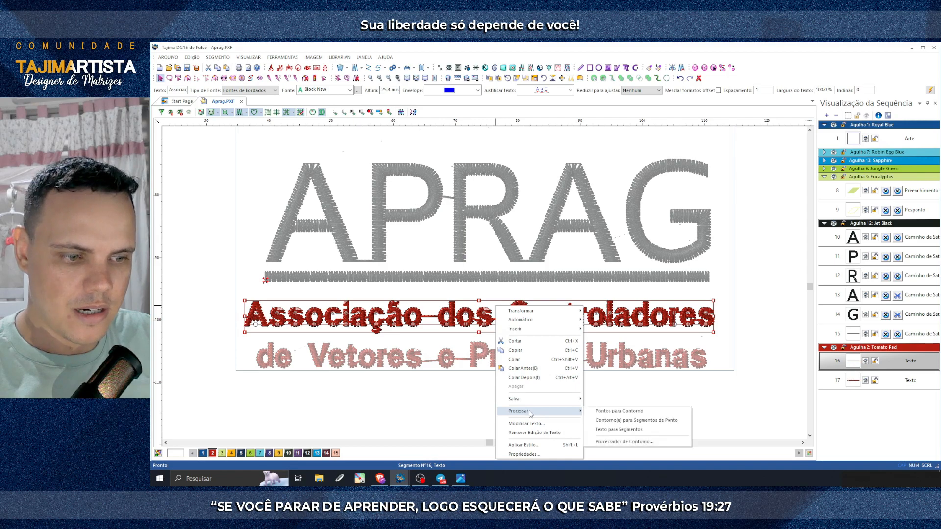
pyautogui.click(617, 429)
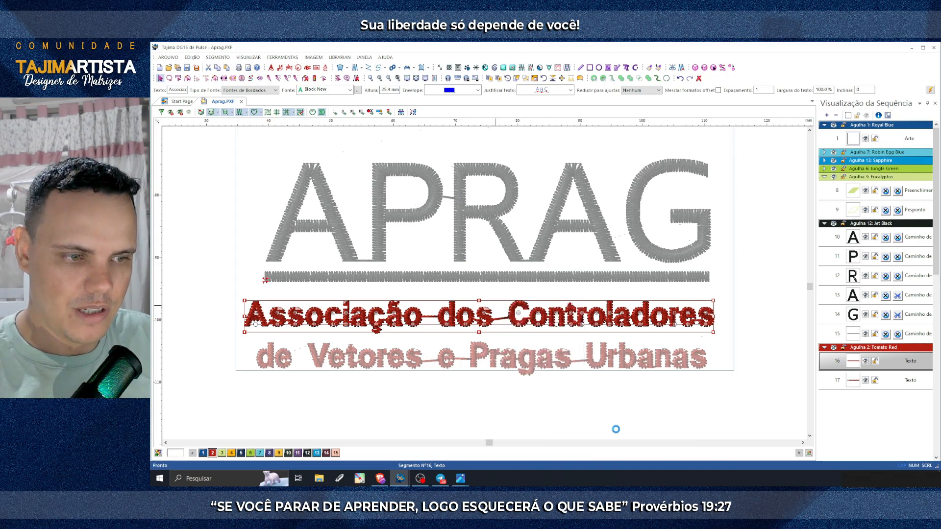
pyautogui.click(486, 407)
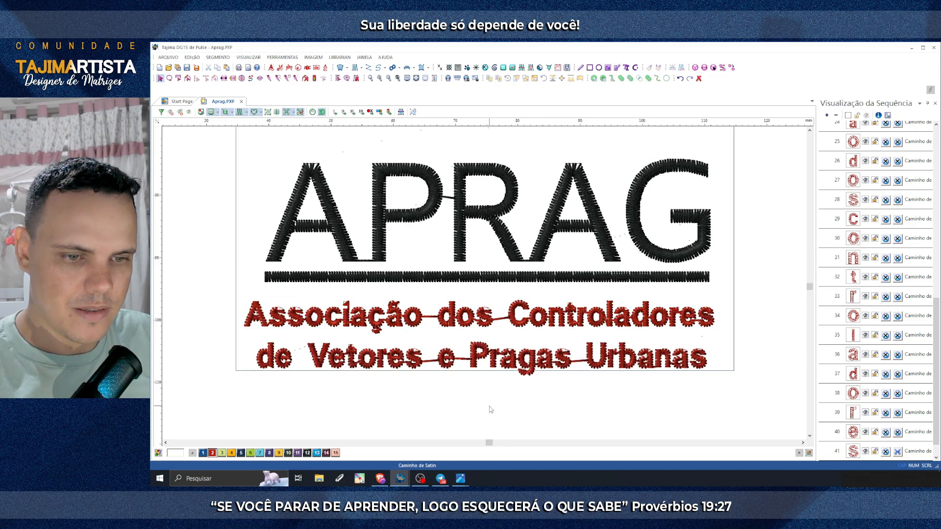
# Step: Move the "dos Controladores" letters by an X offset of -1 mm to tighten the gap after "Associação"
pyautogui.scroll(-2, 402, 92)
pyautogui.click(379, 80)
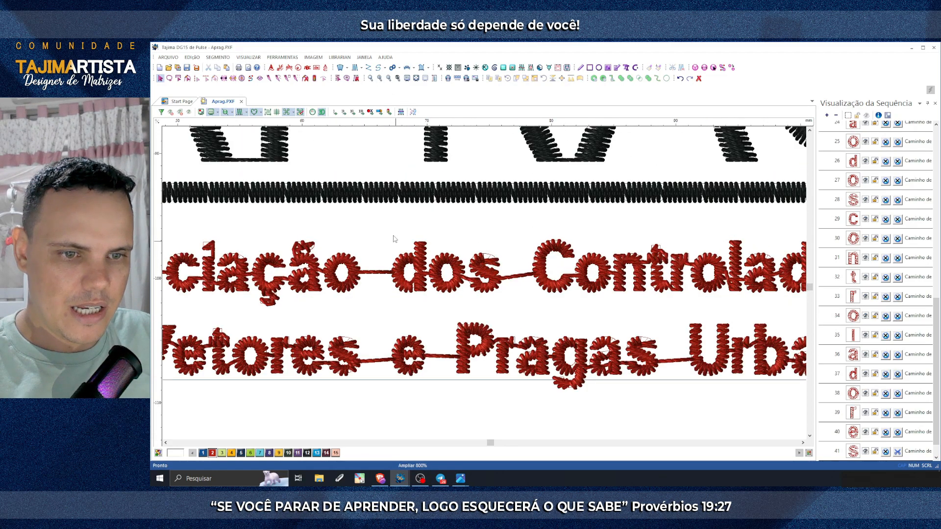
pyautogui.hscroll(3, 387, 229)
pyautogui.moveTo(795, 229); pyautogui.dragTo(237, 296)
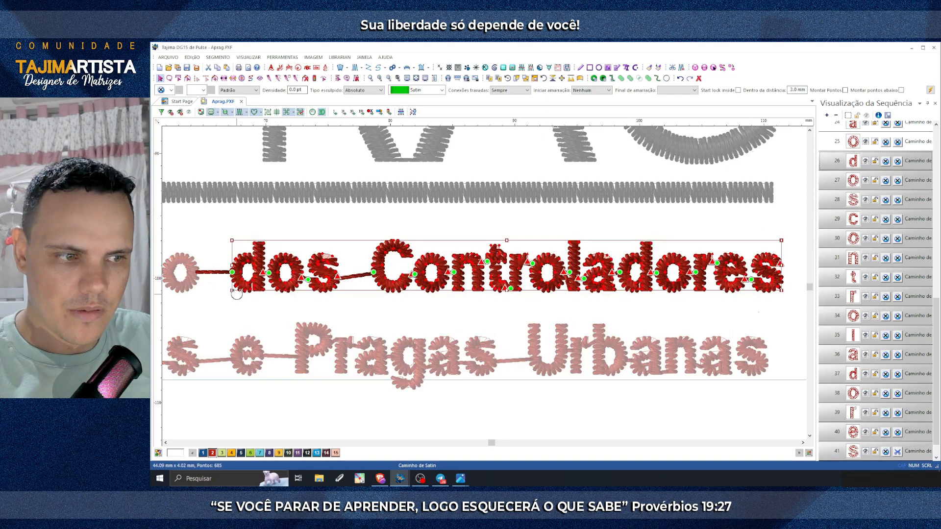
pyautogui.hscroll(-4, 238, 294)
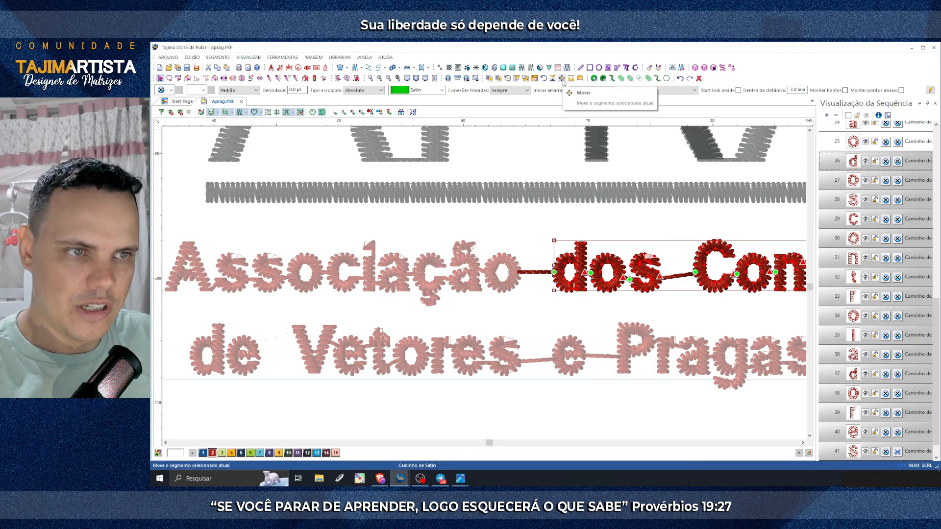
pyautogui.click(563, 80)
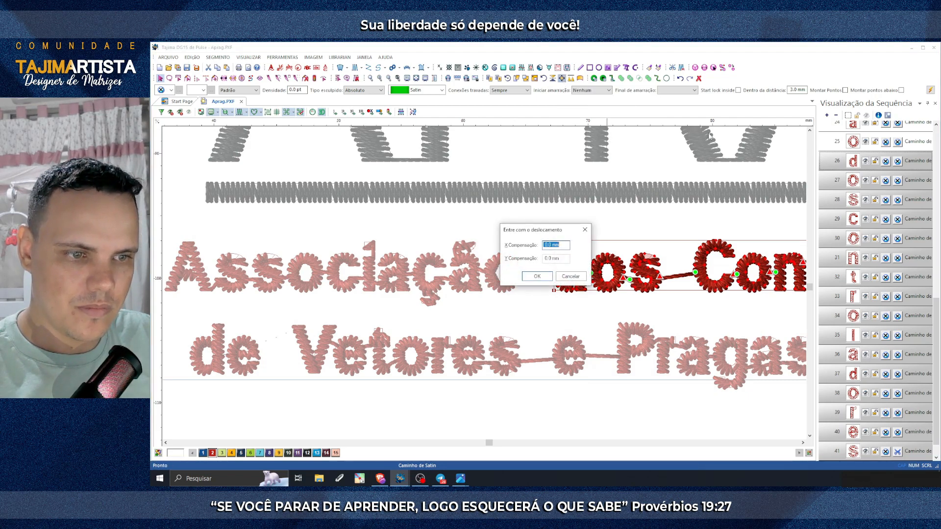
pyautogui.moveTo(545, 232); pyautogui.dragTo(546, 179)
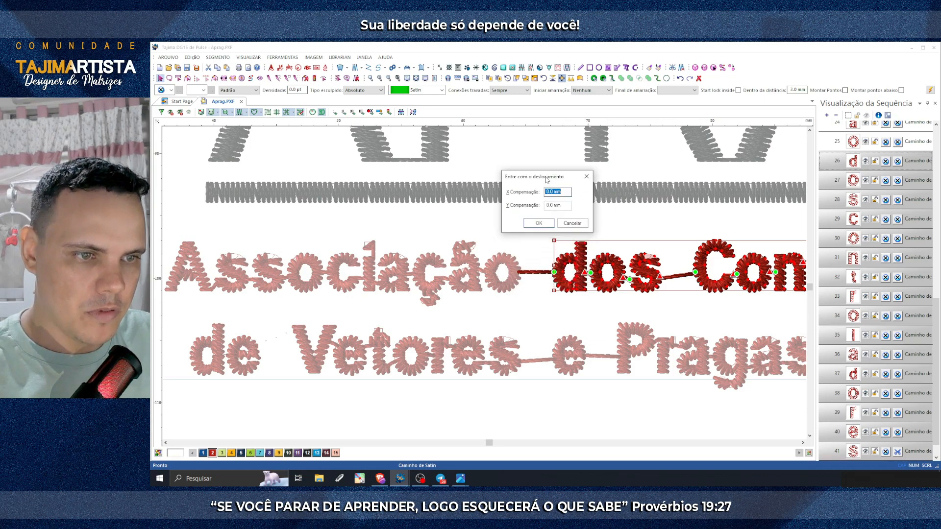
pyautogui.click(564, 192)
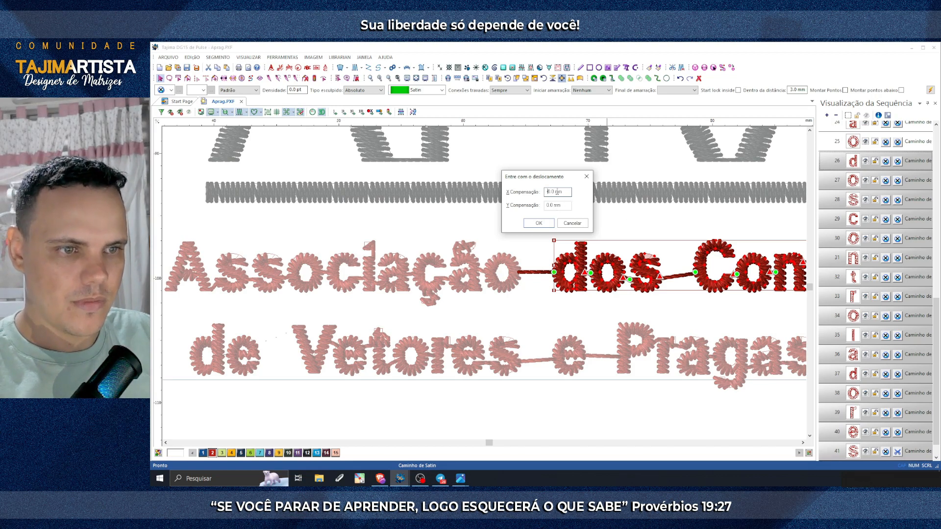
pyautogui.write('-1')
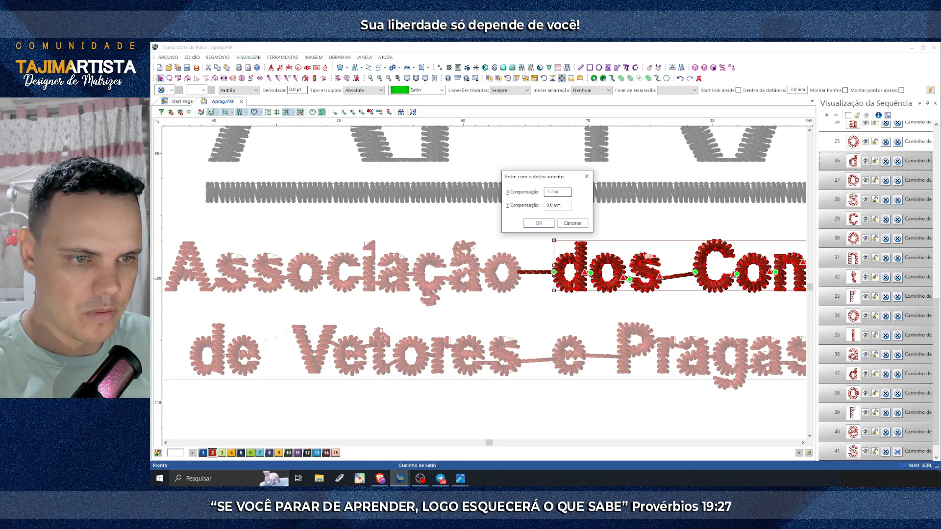
pyautogui.press('Return')
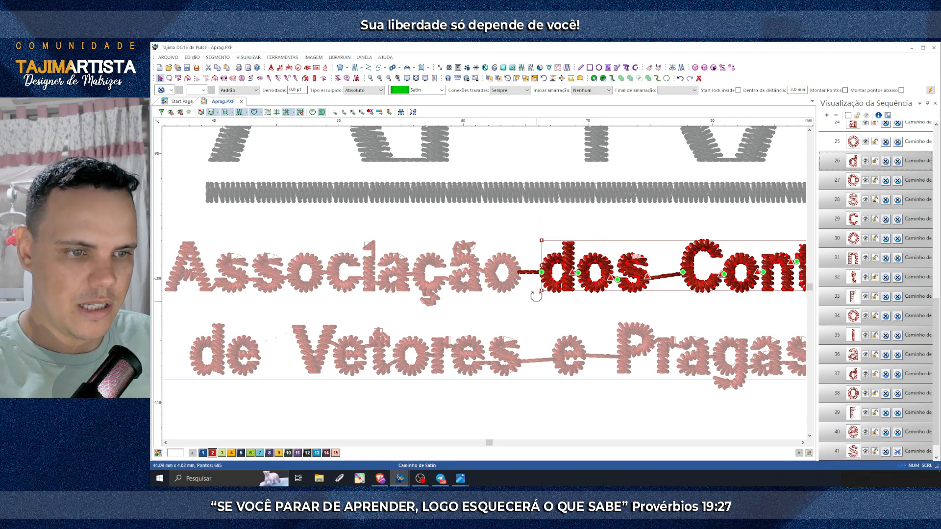
pyautogui.click(530, 323)
# Step: Move the "Controladores" letters by an X offset of -1 mm to tighten the gap after "dos"
pyautogui.hscroll(2, 583, 274)
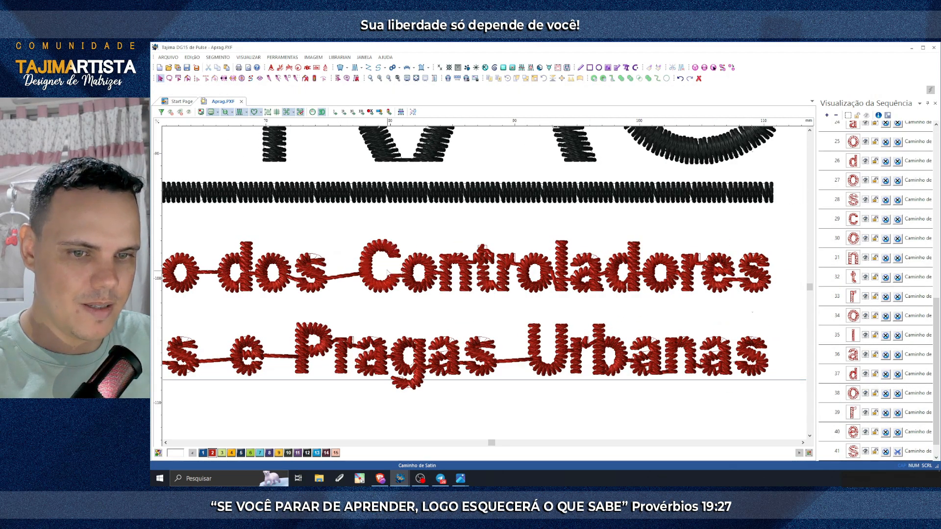
pyautogui.moveTo(781, 234); pyautogui.dragTo(363, 299)
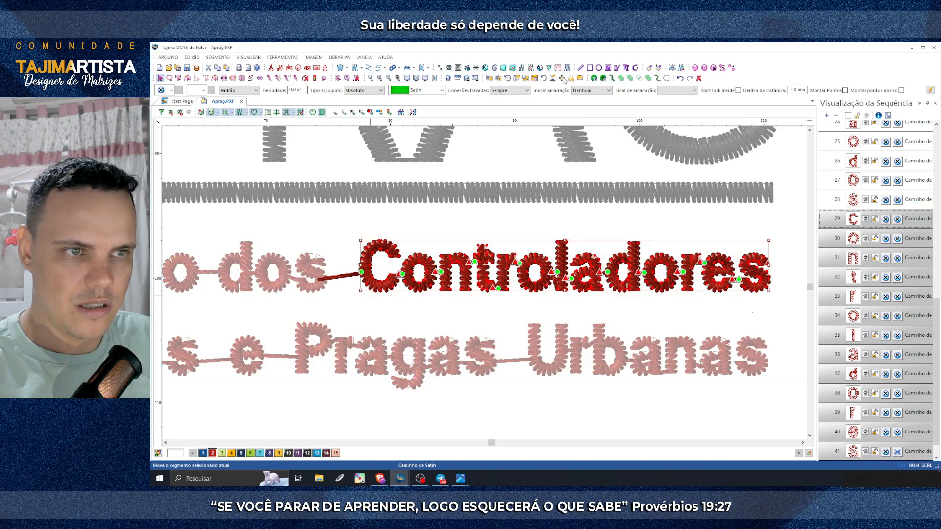
pyautogui.click(563, 79)
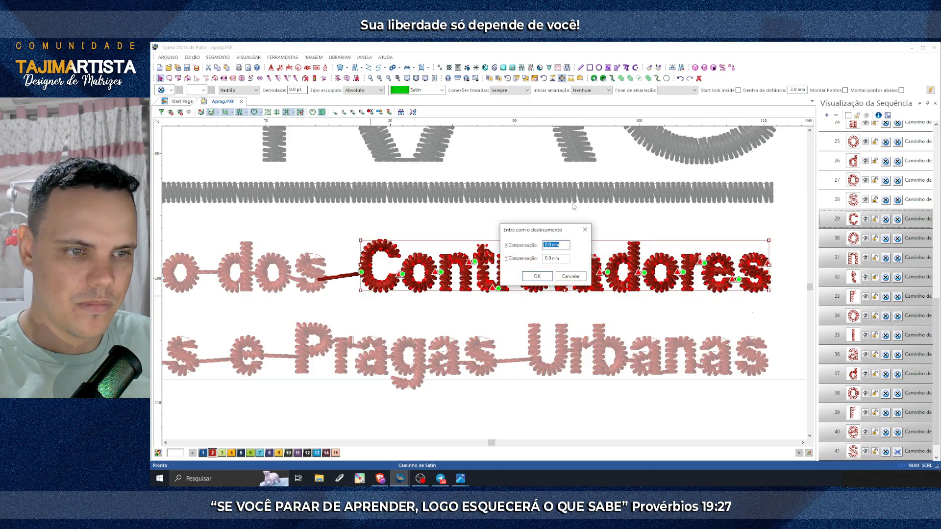
pyautogui.write('-1')
pyautogui.press('Return')
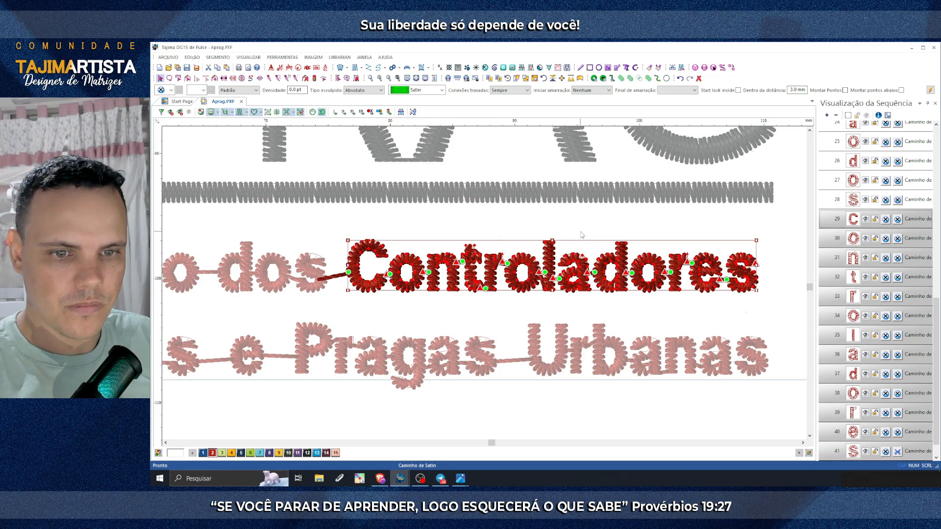
pyautogui.click(589, 302)
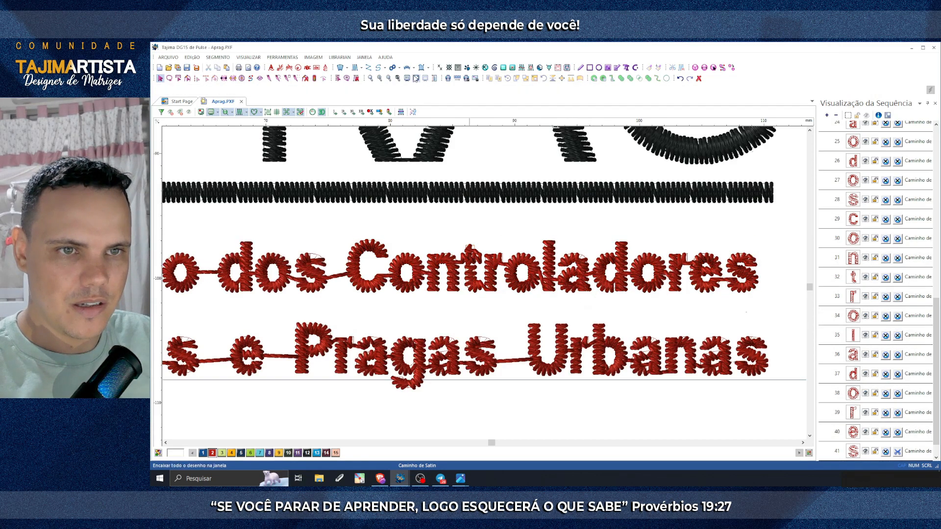
# Step: Convert the "de Vetores e Pragas Urbanas" text into individual letter segments
pyautogui.click(388, 78)
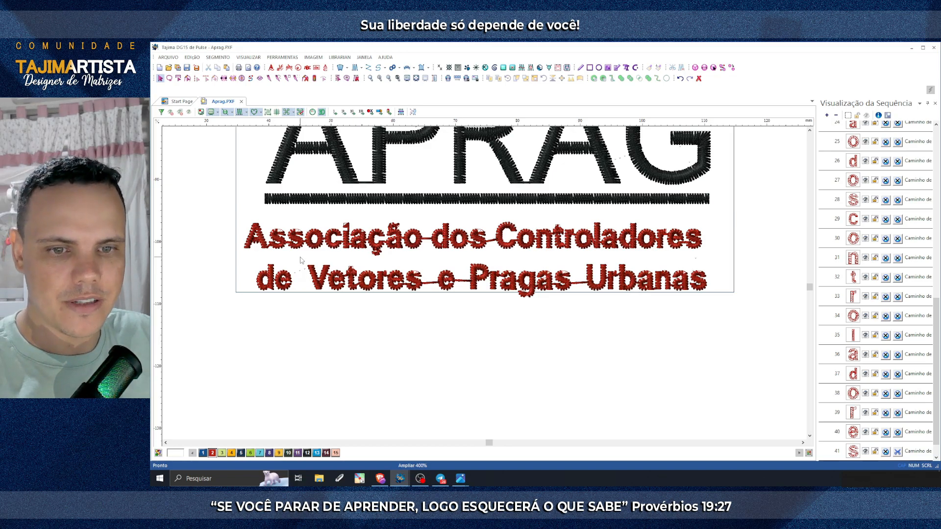
pyautogui.moveTo(300, 260); pyautogui.dragTo(718, 293)
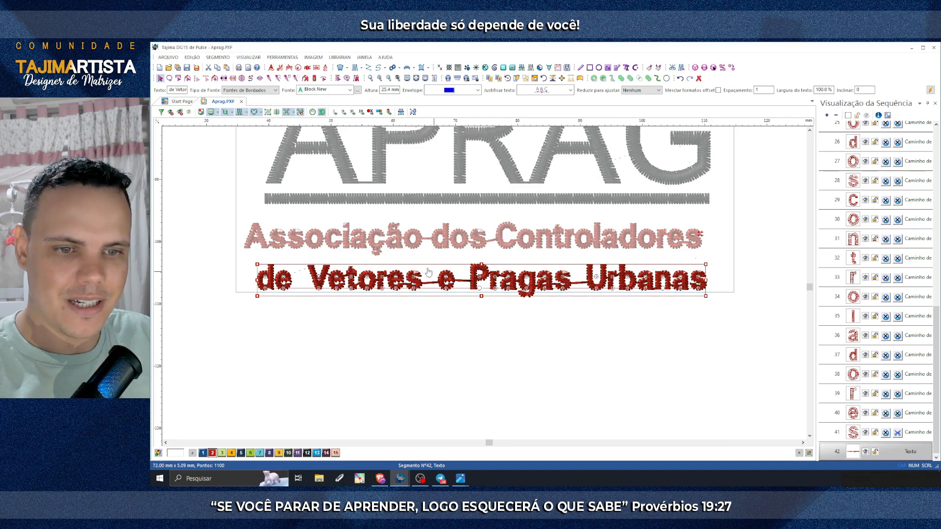
pyautogui.rightClick(464, 273)
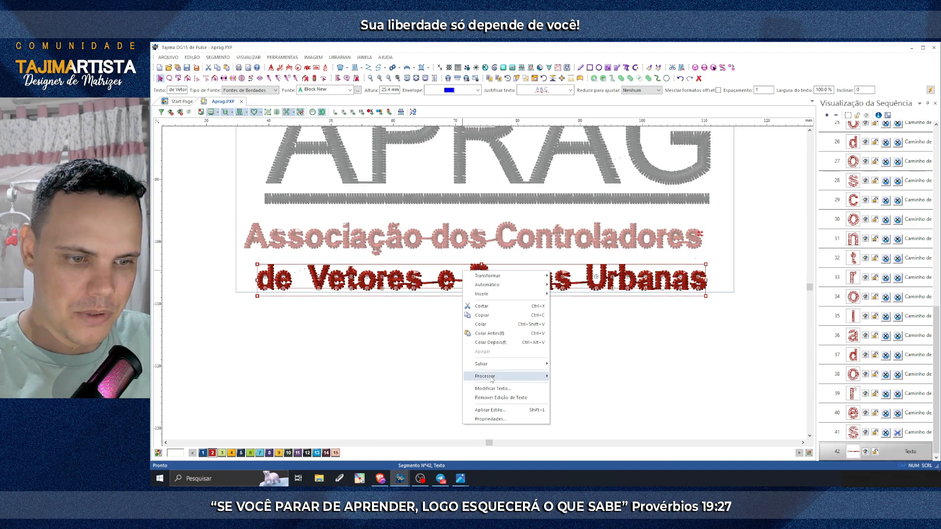
pyautogui.moveTo(509, 376)
pyautogui.click(584, 395)
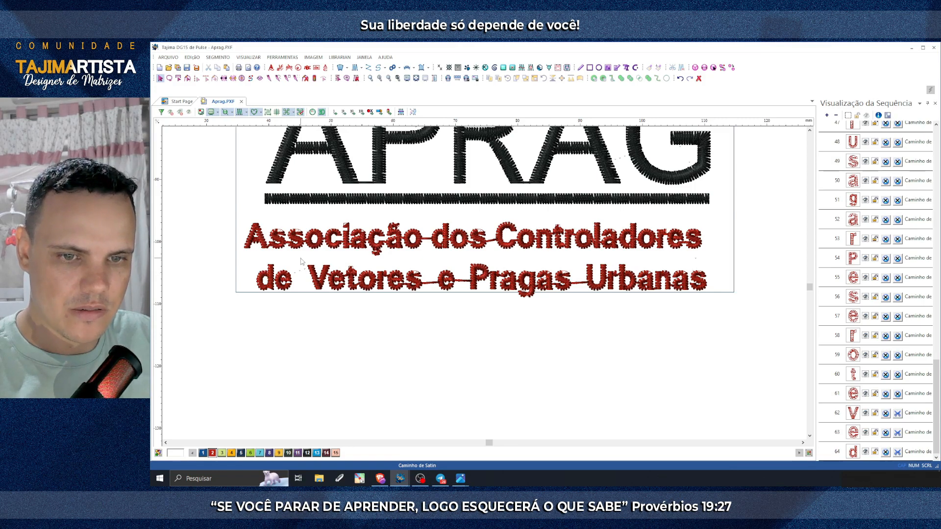
# Step: Move the "Vetores e Pragas Urbanas" letters by an X offset of -1 mm to tighten the gap after "de"
pyautogui.moveTo(300, 258); pyautogui.dragTo(713, 292)
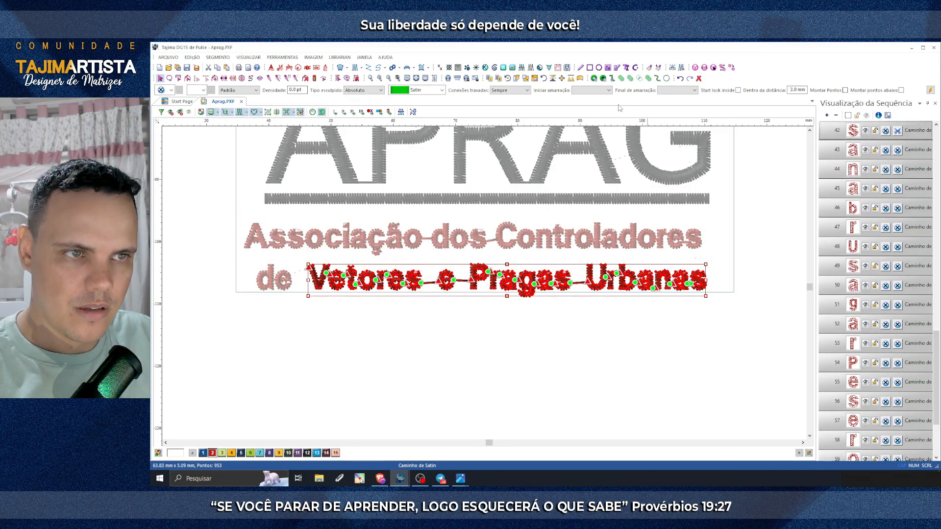
pyautogui.click(562, 78)
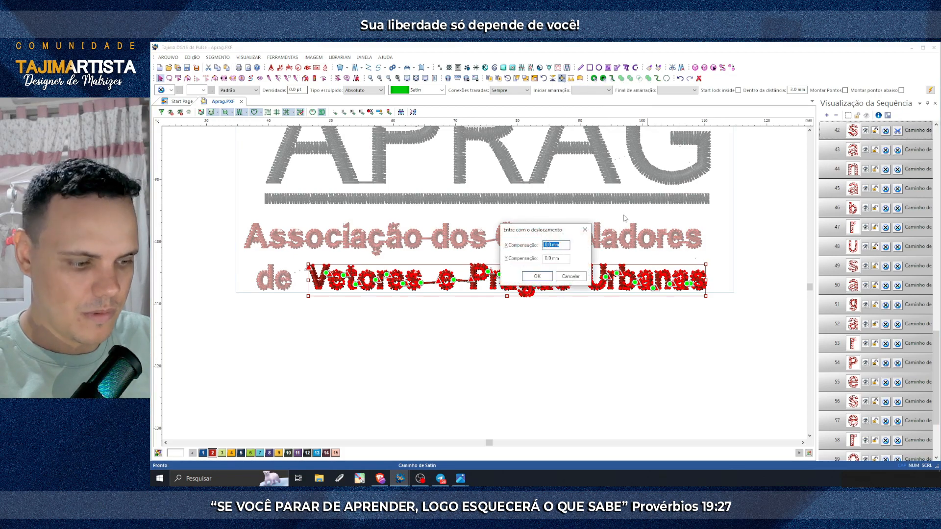
pyautogui.press('BackSpace')
pyautogui.press('Return')
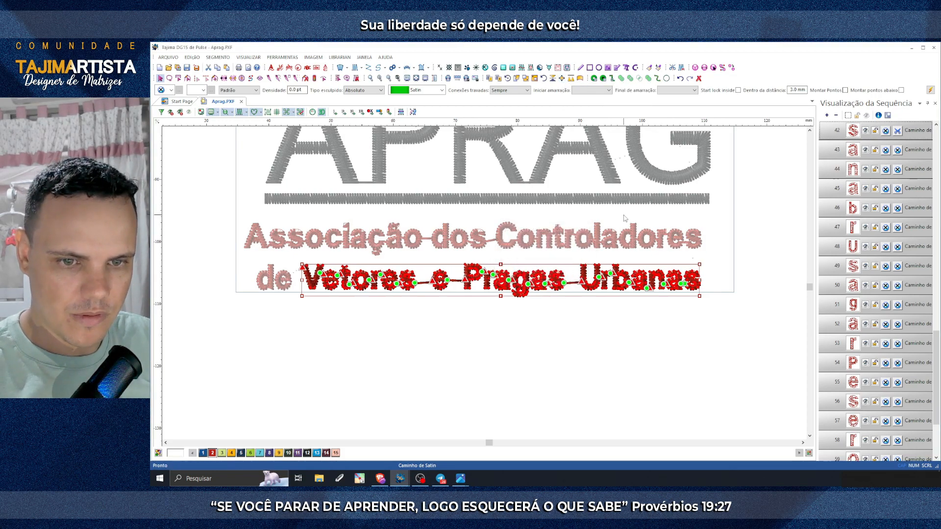
# Step: Move the "e Pragas Urbanas" letters by an X offset of -1 mm to tighten the gap after "Vetores"
pyautogui.moveTo(425, 255); pyautogui.dragTo(704, 291)
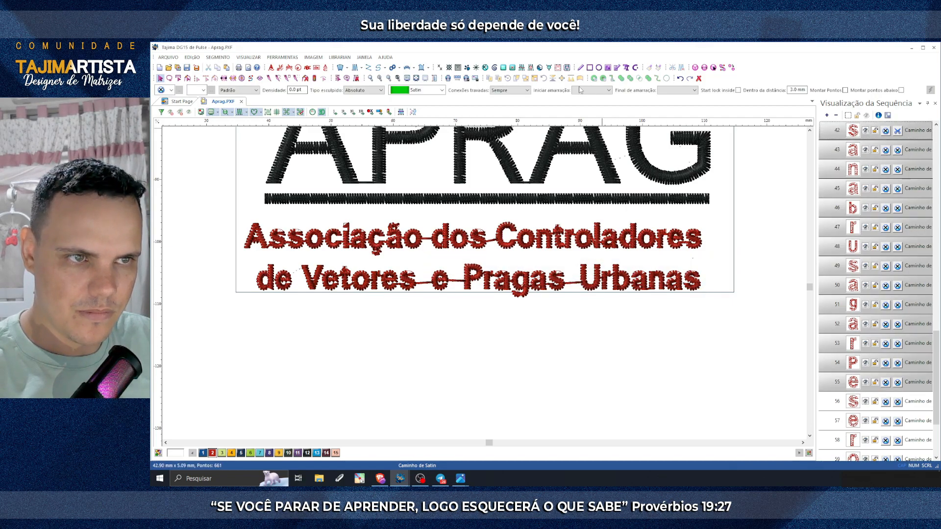
pyautogui.click(563, 79)
pyautogui.press('BackSpace')
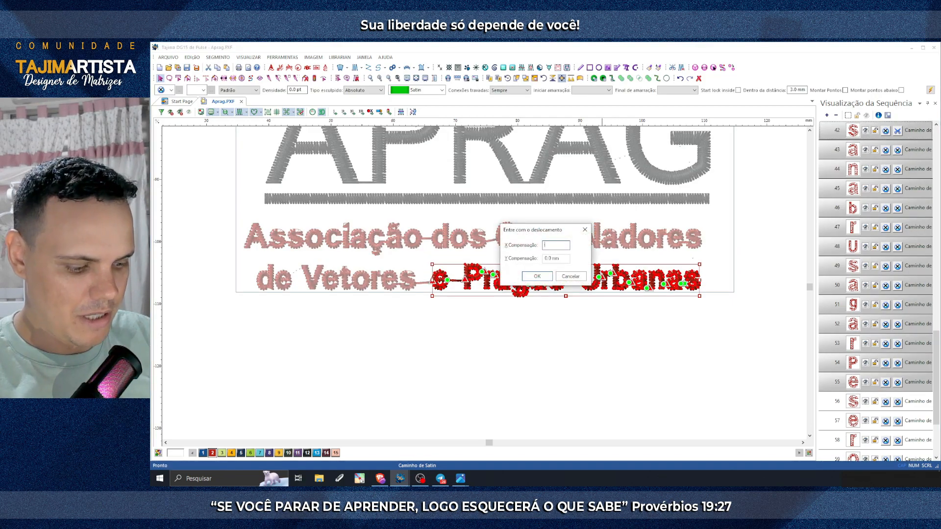
pyautogui.press('Return')
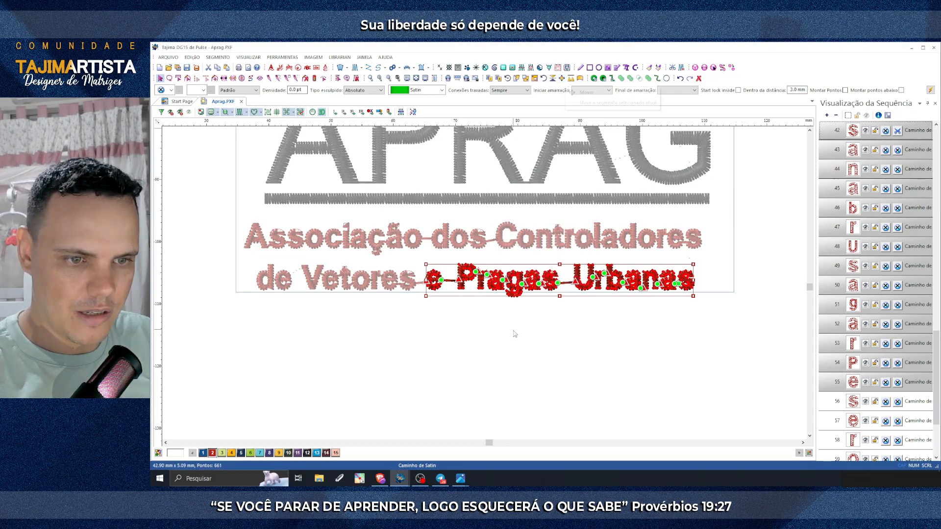
# Step: Move the "Pragas Urbanas" letters by an X offset of -1 mm to tighten the gap after "e"
pyautogui.moveTo(453, 263); pyautogui.dragTo(695, 289)
pyautogui.click(562, 78)
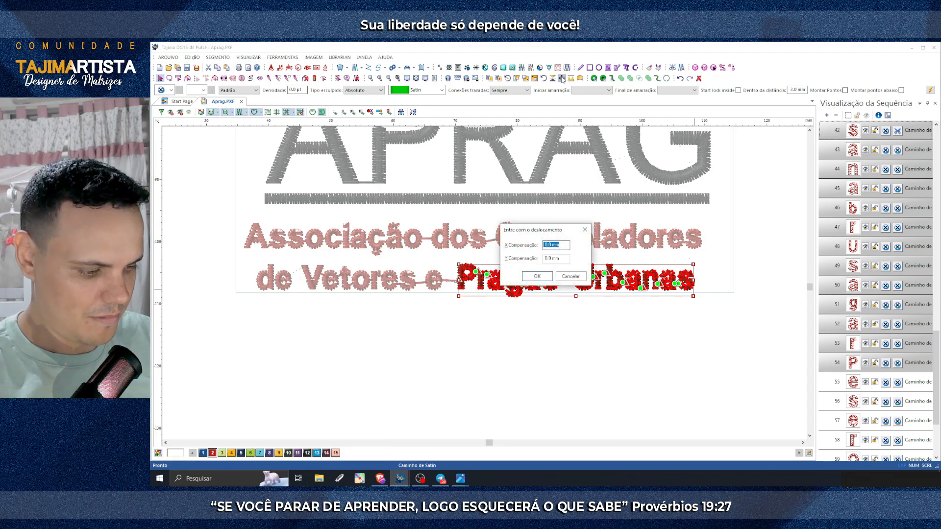
pyautogui.write('-1')
pyautogui.press('Return')
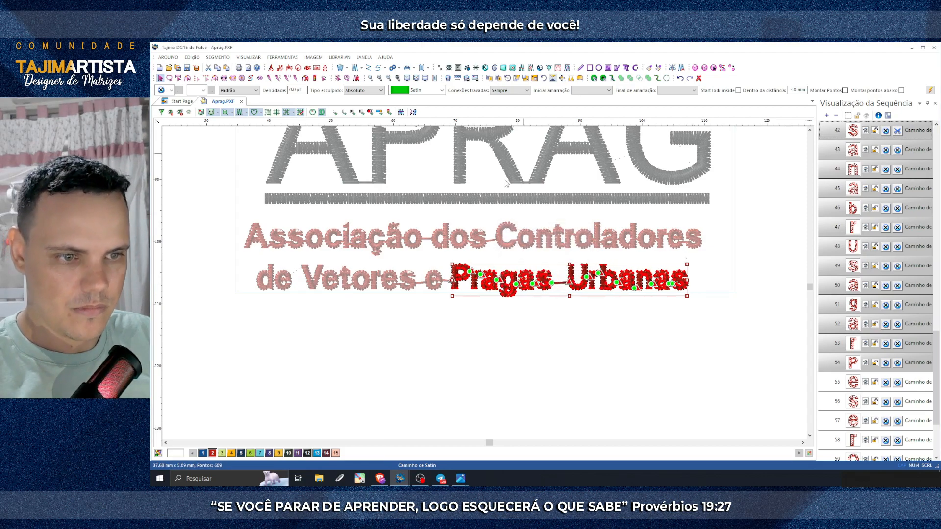
# Step: Move the "Urbanas" letters by an X offset of -1 mm to tighten the gap after "Pragas"
pyautogui.click(562, 259)
pyautogui.moveTo(558, 256); pyautogui.dragTo(691, 291)
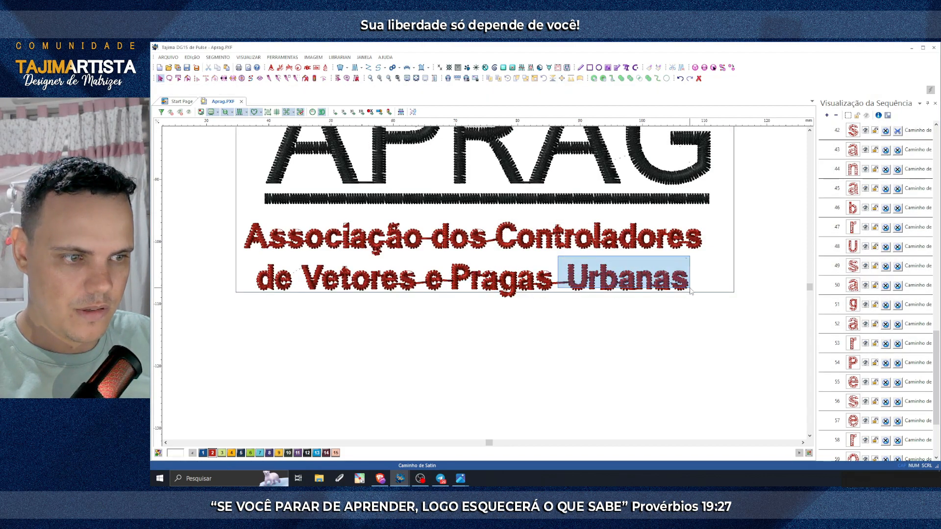
pyautogui.click(562, 78)
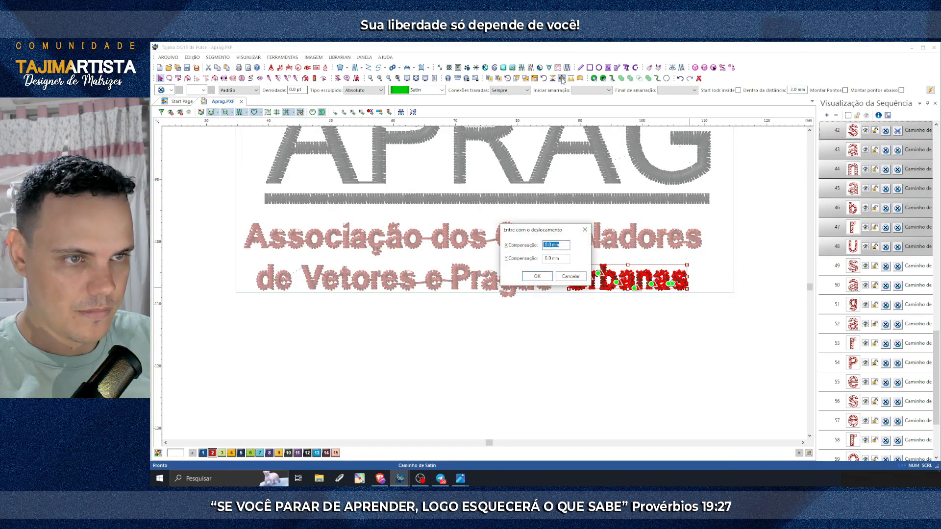
pyautogui.press('Return')
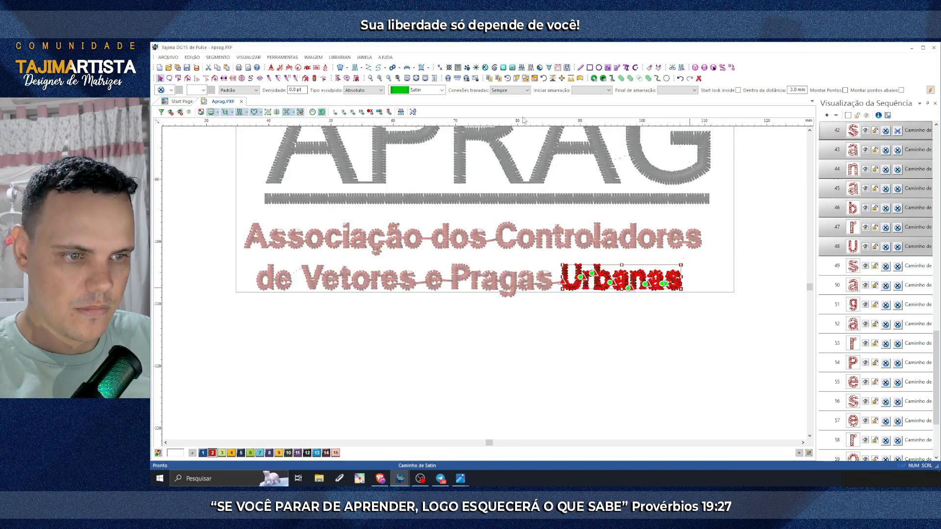
pyautogui.click(505, 347)
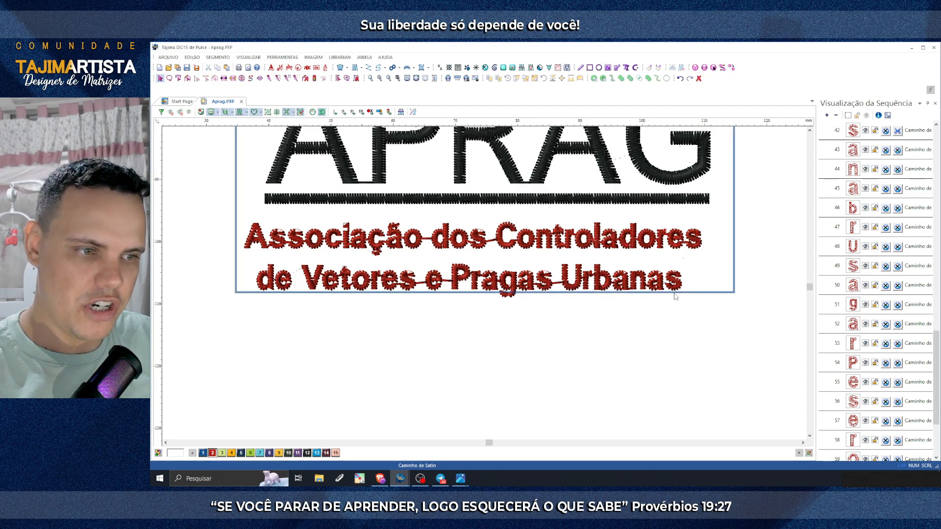
# Step: Select the whole logo, including its artwork, and show the background grid
pyautogui.scroll(2, 710, 308)
pyautogui.scroll(-2, 728, 308)
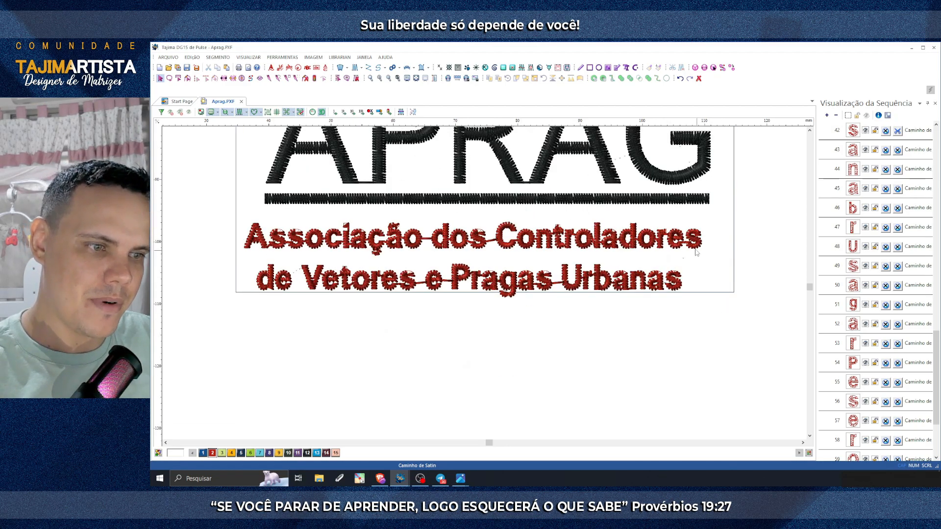
pyautogui.scroll(2, 529, 336)
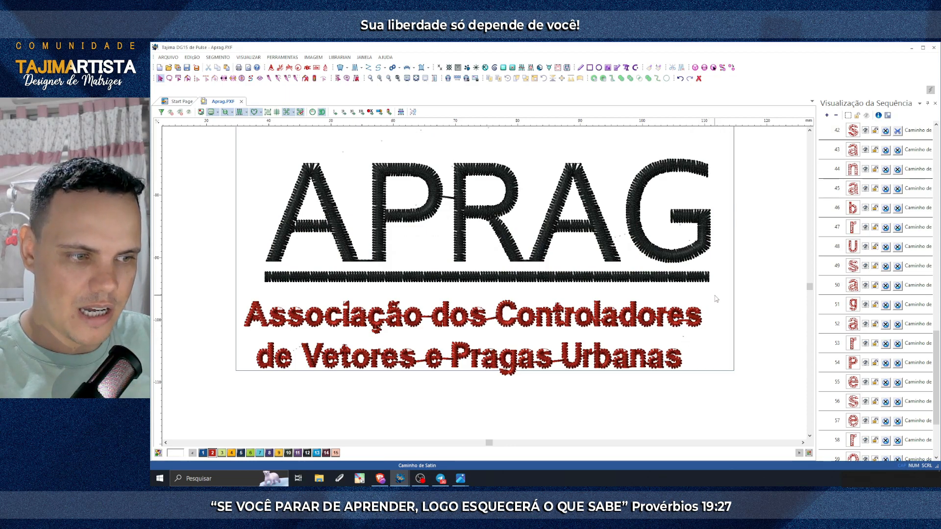
pyautogui.click(389, 78)
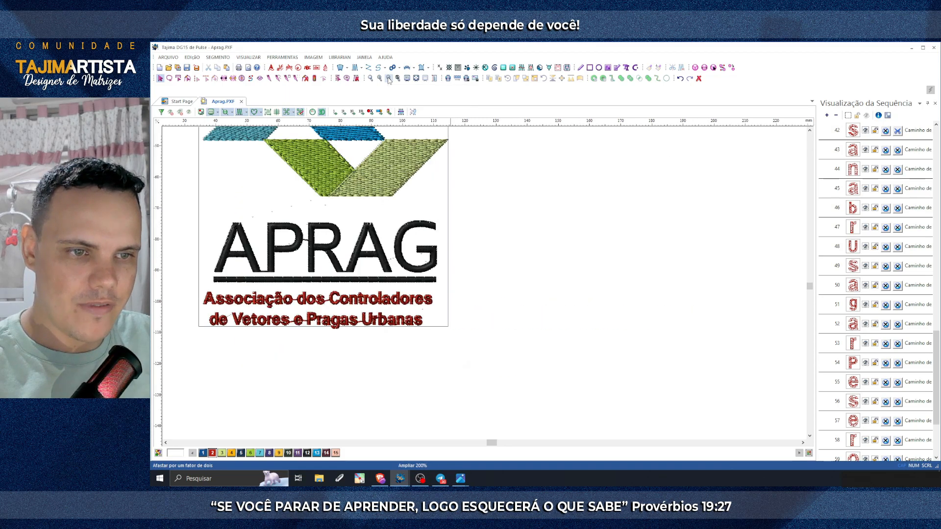
pyautogui.click(166, 443)
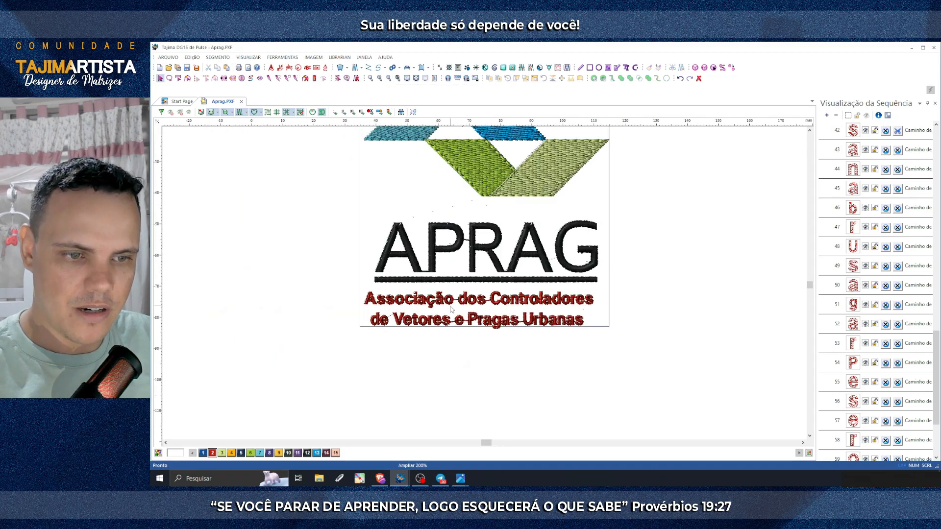
pyautogui.scroll(1, 463, 324)
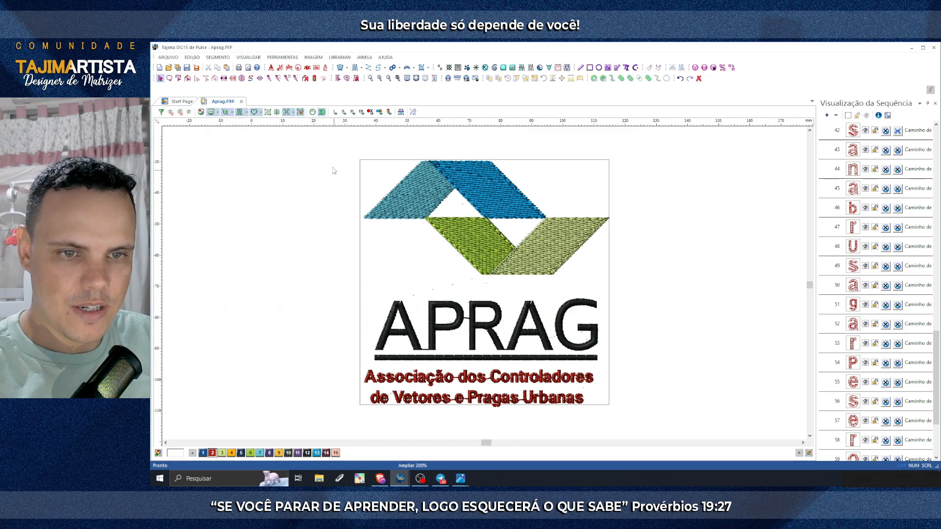
pyautogui.moveTo(321, 148); pyautogui.dragTo(648, 430)
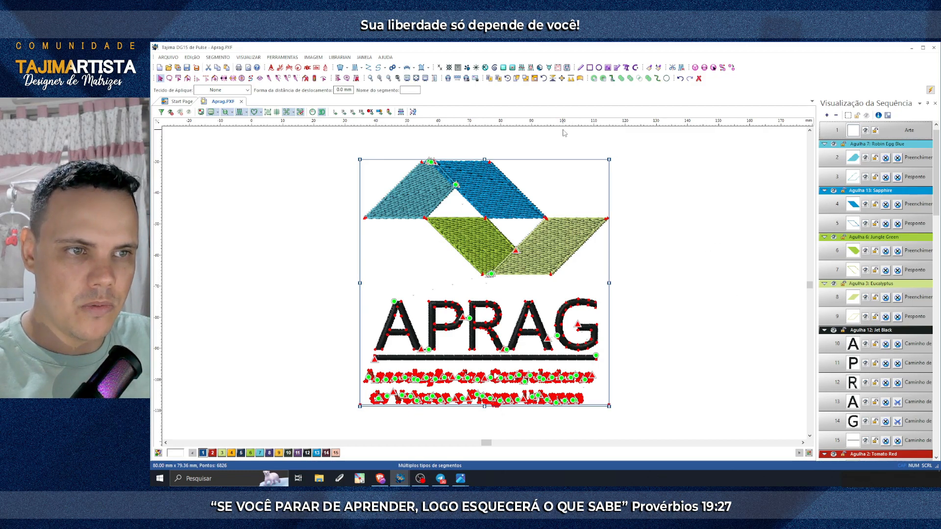
pyautogui.click(276, 113)
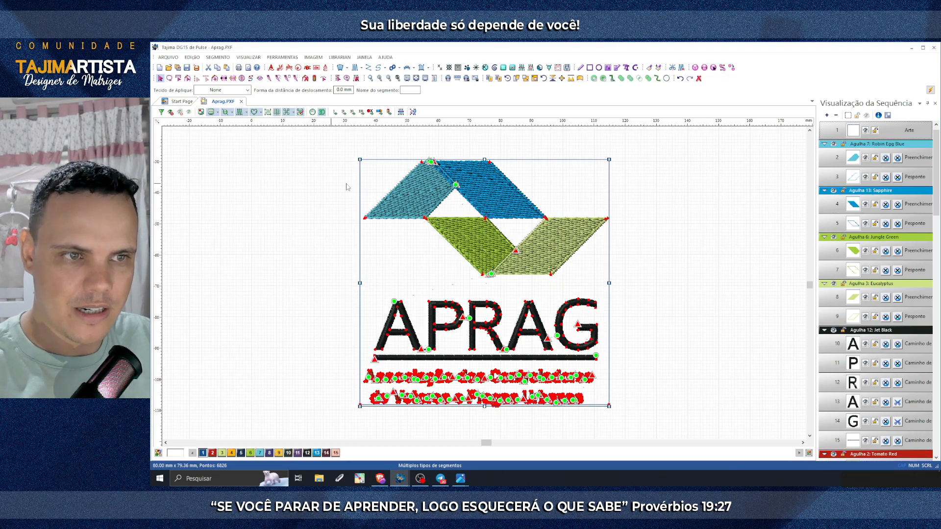
# Step: Move the whole logo to the right so its centre lines up with the 100 mm vertical grid line
pyautogui.hscroll(3, 568, 193)
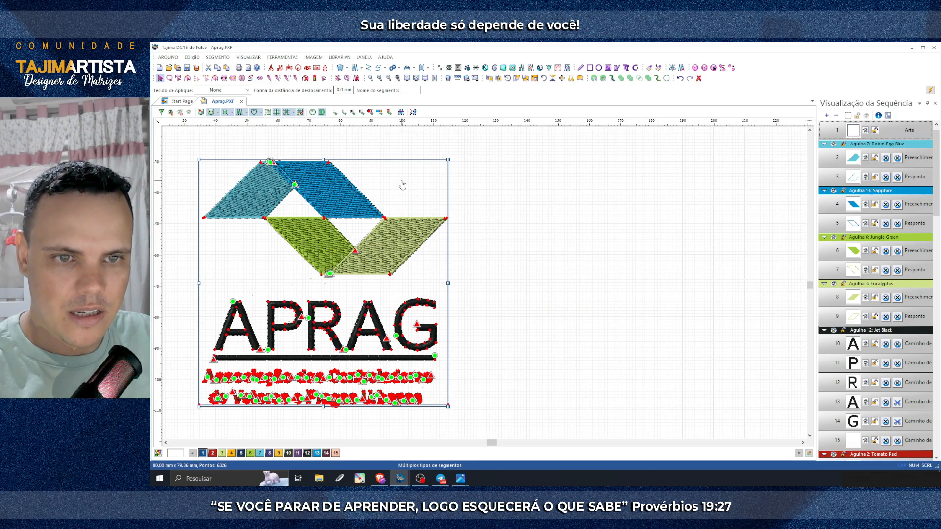
pyautogui.moveTo(374, 172); pyautogui.dragTo(475, 186)
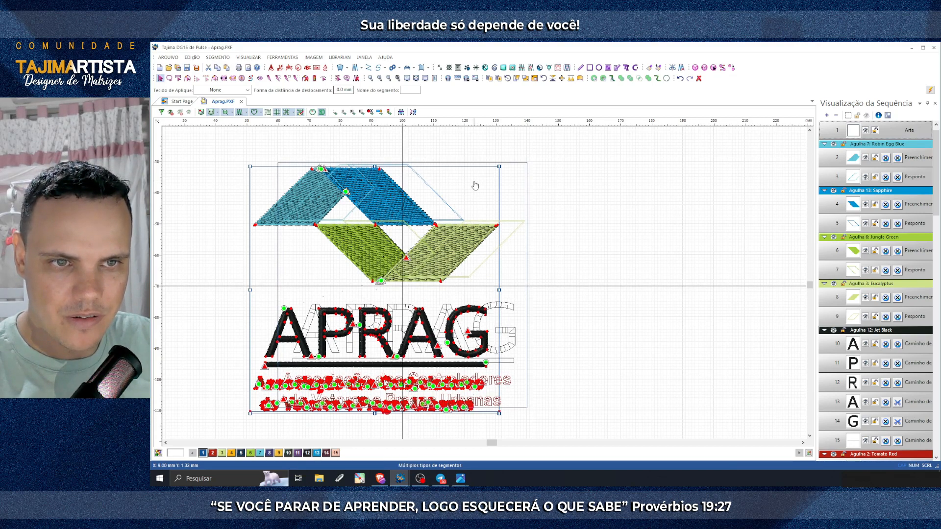
pyautogui.moveTo(475, 186); pyautogui.dragTo(475, 185)
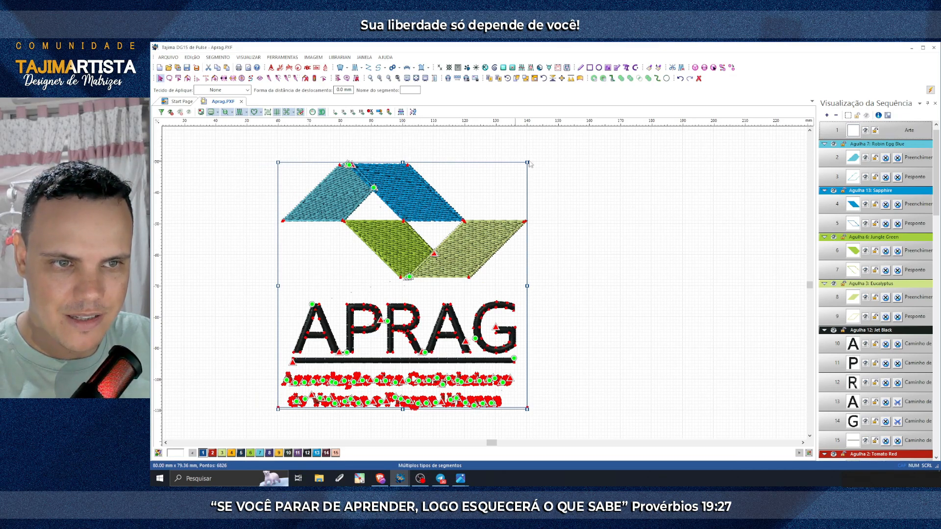
pyautogui.moveTo(594, 149); pyautogui.dragTo(257, 425)
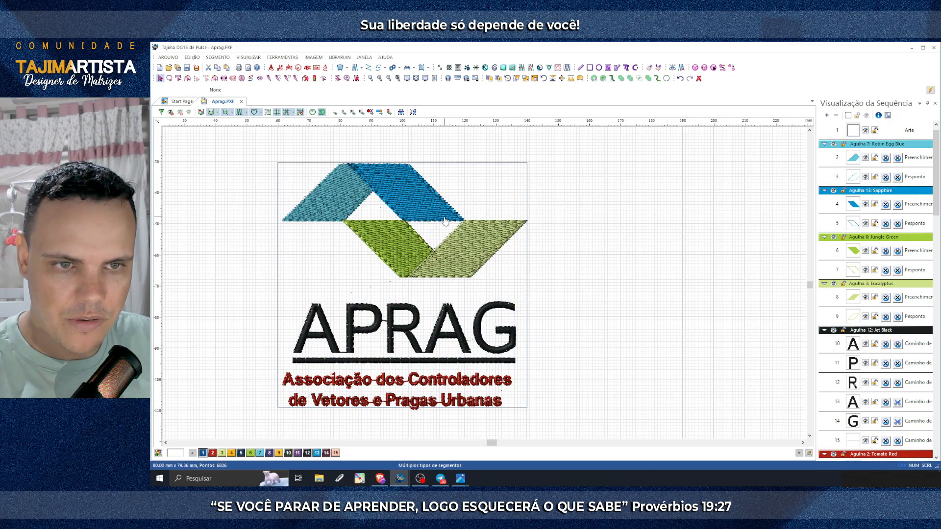
pyautogui.moveTo(459, 182); pyautogui.dragTo(458, 183)
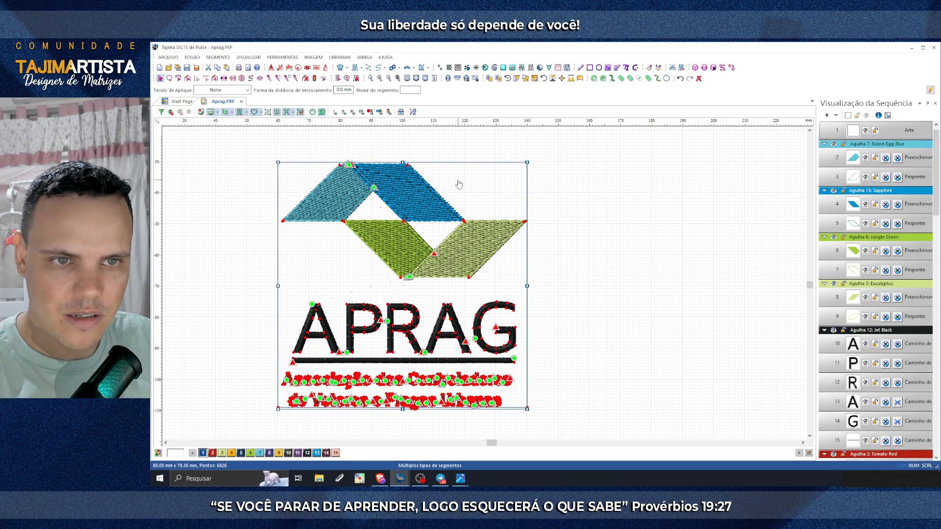
pyautogui.click(405, 128)
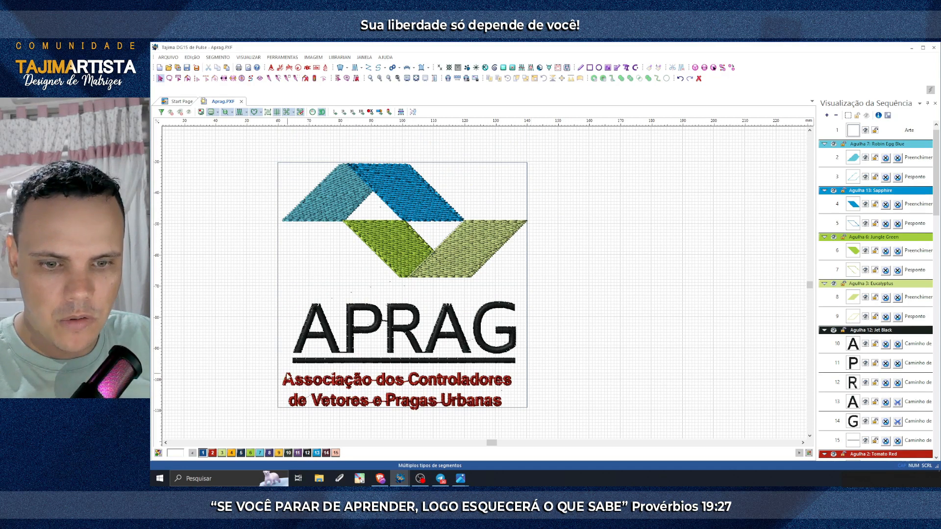
# Step: Hide the artwork segment and shift all the stitch segments slightly to centre them on the 100 mm vertical grid line
pyautogui.click(527, 163)
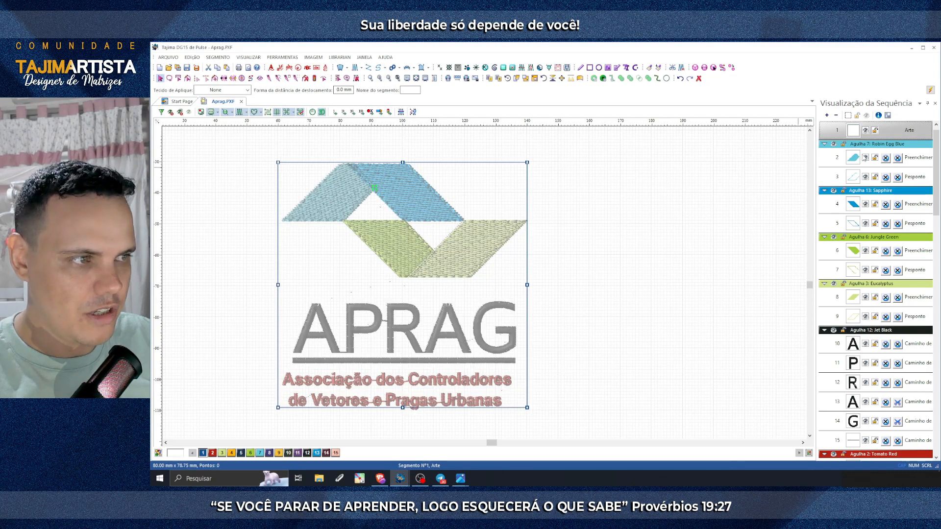
pyautogui.click(866, 133)
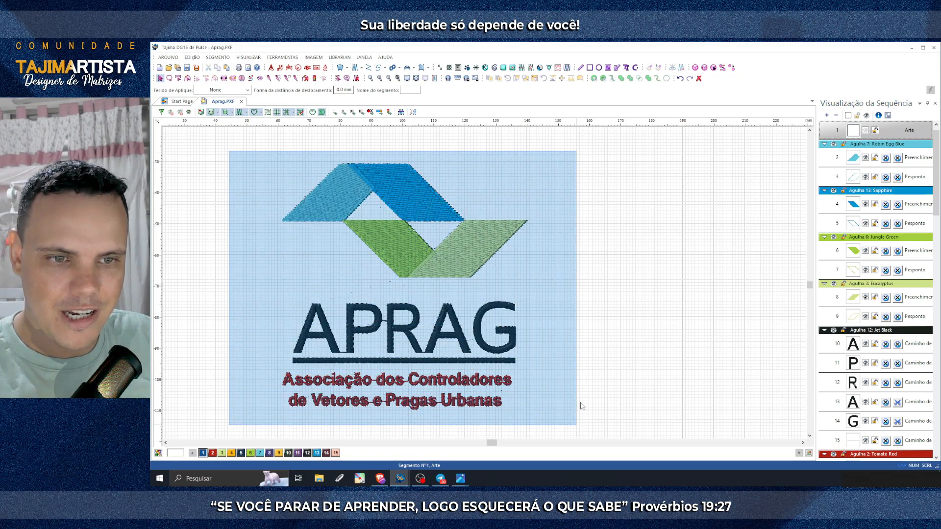
pyautogui.hotkey('ctrl', 'a')
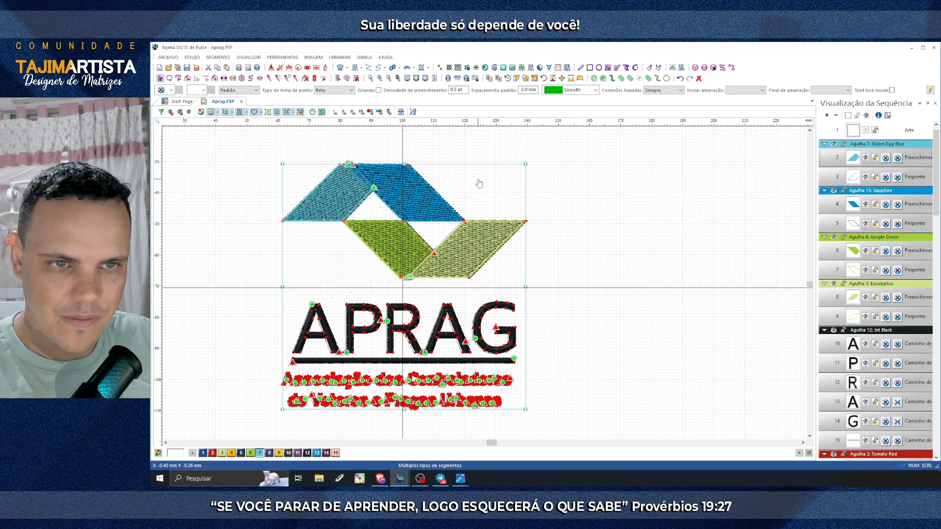
pyautogui.click(598, 211)
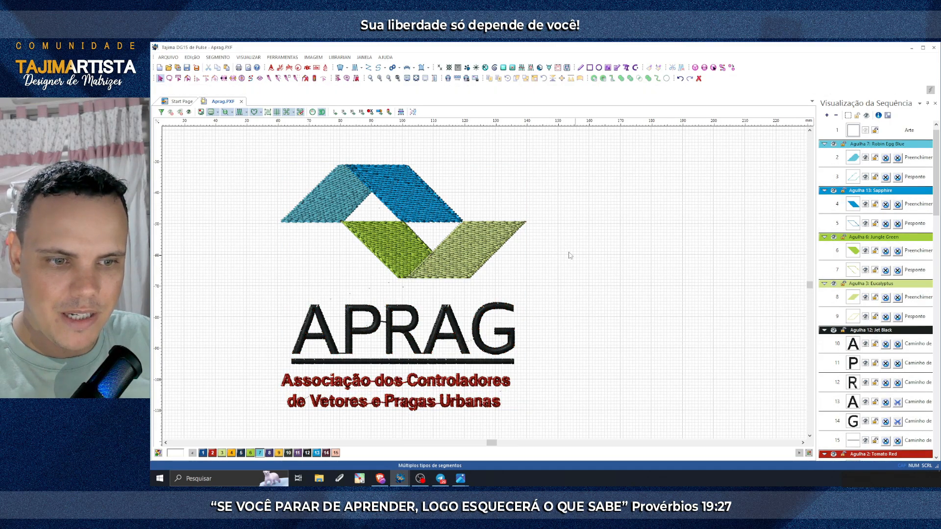
# Step: Nudge the black underline beneath "APRAG" so its midpoint lines up with the 100 mm vertical grid line
pyautogui.scroll(-3, 570, 255)
pyautogui.moveTo(265, 220); pyautogui.dragTo(527, 292)
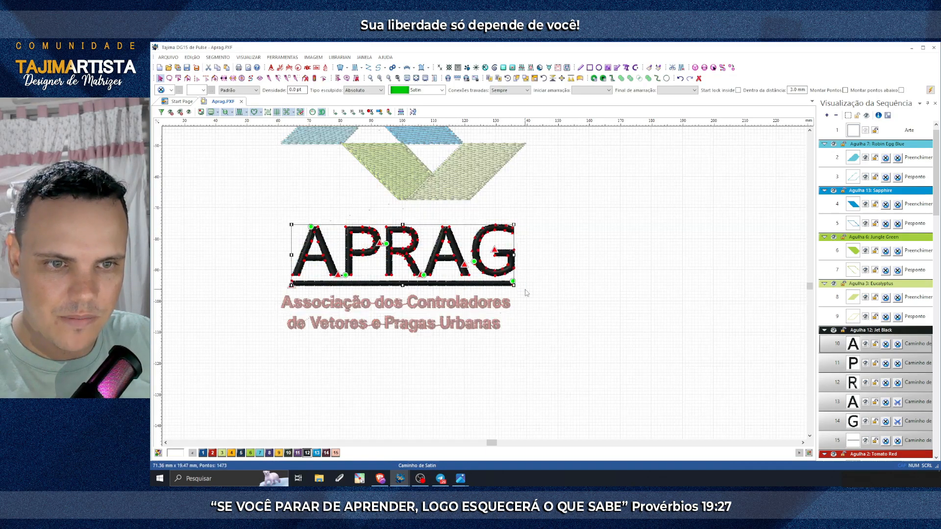
pyautogui.click(379, 78)
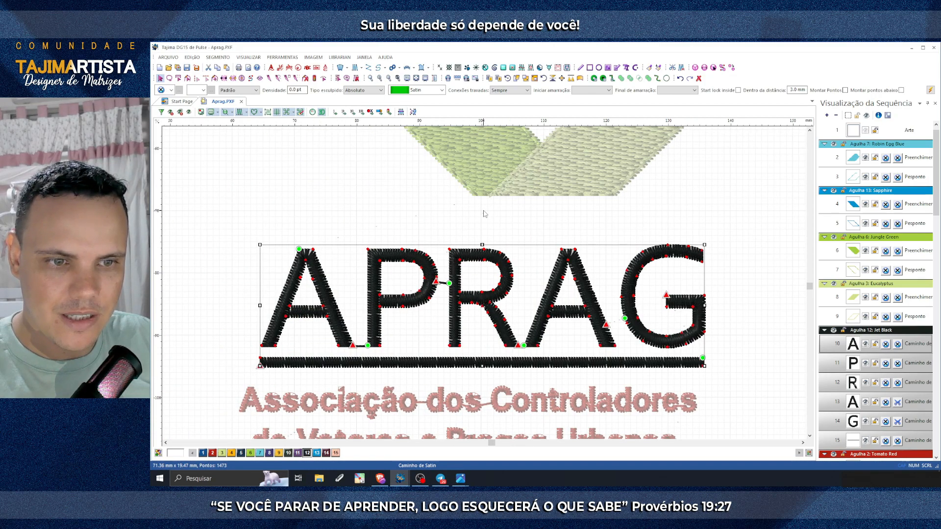
pyautogui.hscroll(-3, 485, 214)
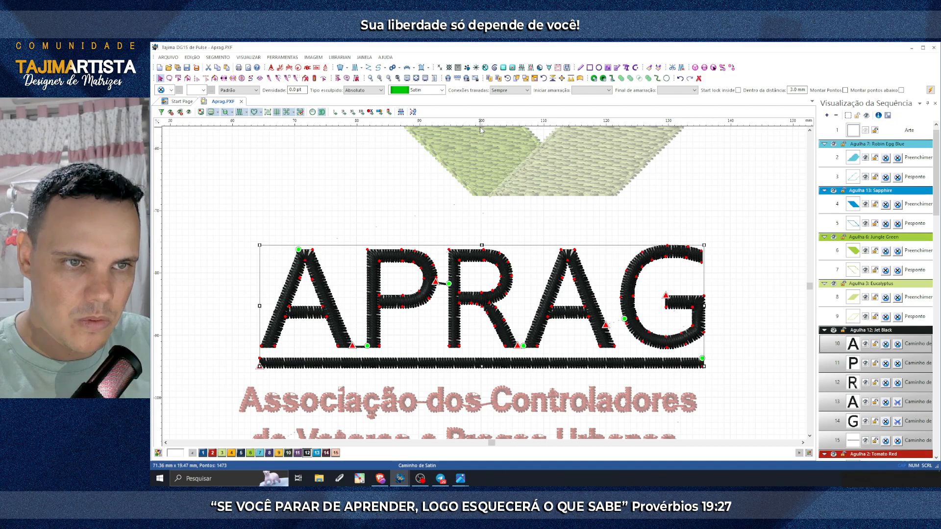
pyautogui.scroll(-2, 488, 244)
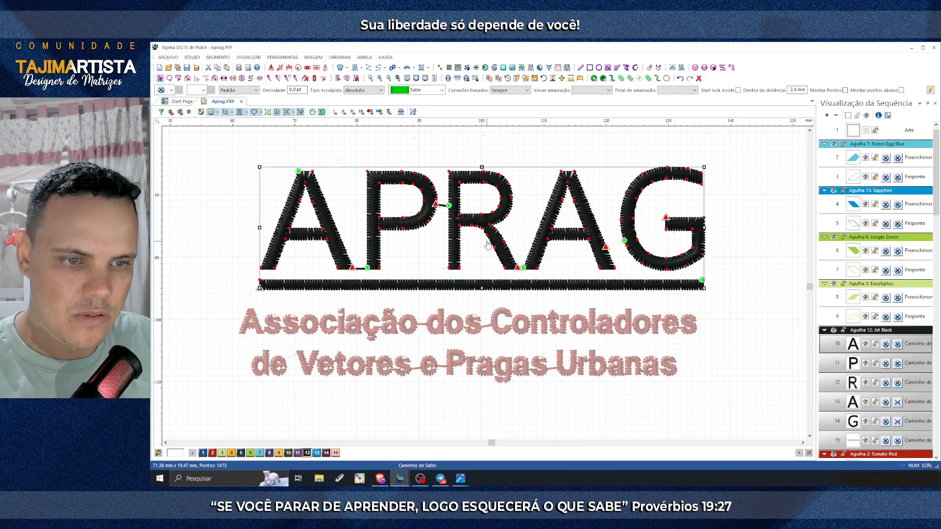
pyautogui.click(407, 293)
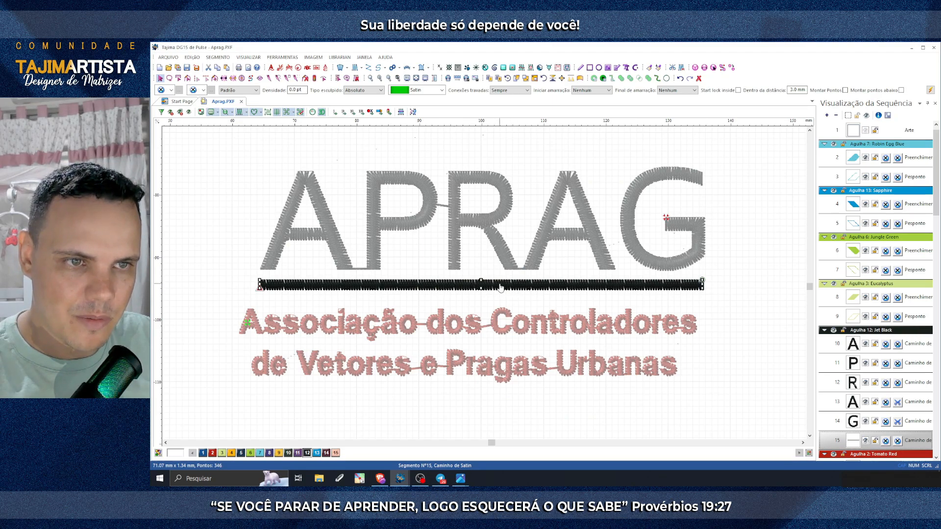
pyautogui.moveTo(500, 287); pyautogui.dragTo(502, 286)
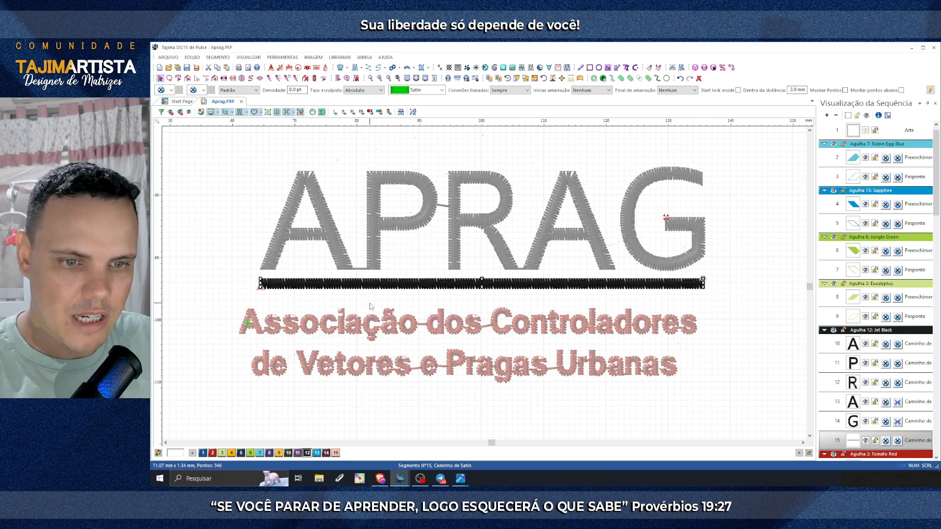
# Step: Move both red tagline lines to the right so their centre lines up with the 100 mm vertical grid line
pyautogui.moveTo(221, 301); pyautogui.dragTo(711, 393)
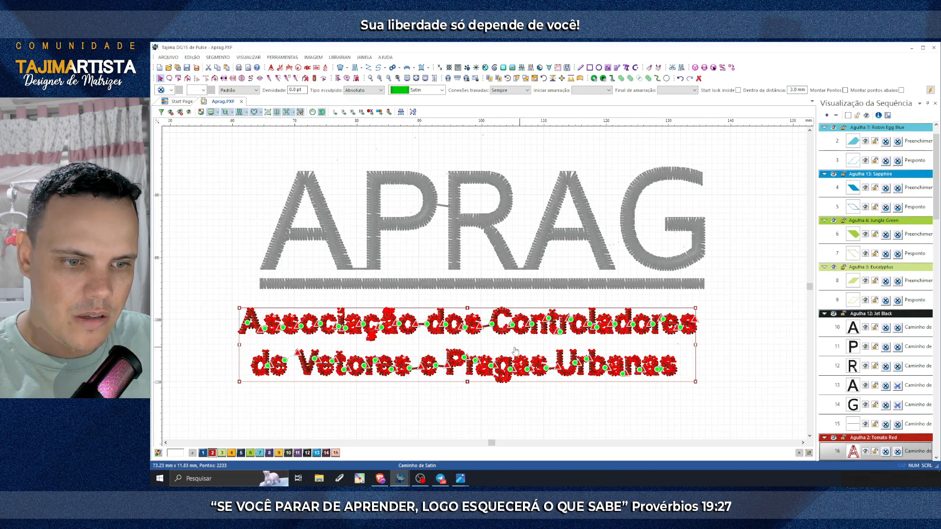
pyautogui.moveTo(489, 347); pyautogui.dragTo(502, 344)
pyautogui.click(496, 404)
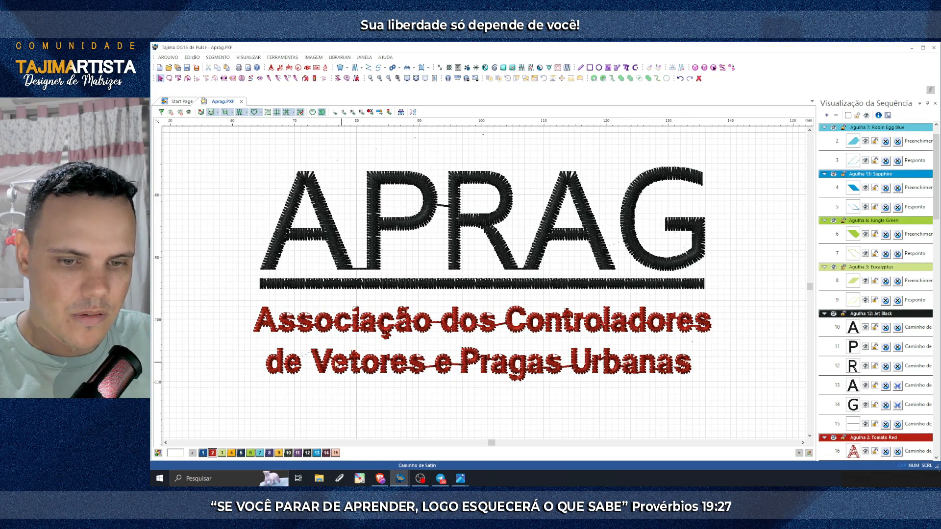
# Step: Nudge the second tagline line, "de Vetores e Pragas Urbanas", so its midpoint sits on the 100 mm vertical grid line
pyautogui.moveTo(254, 345); pyautogui.dragTo(707, 397)
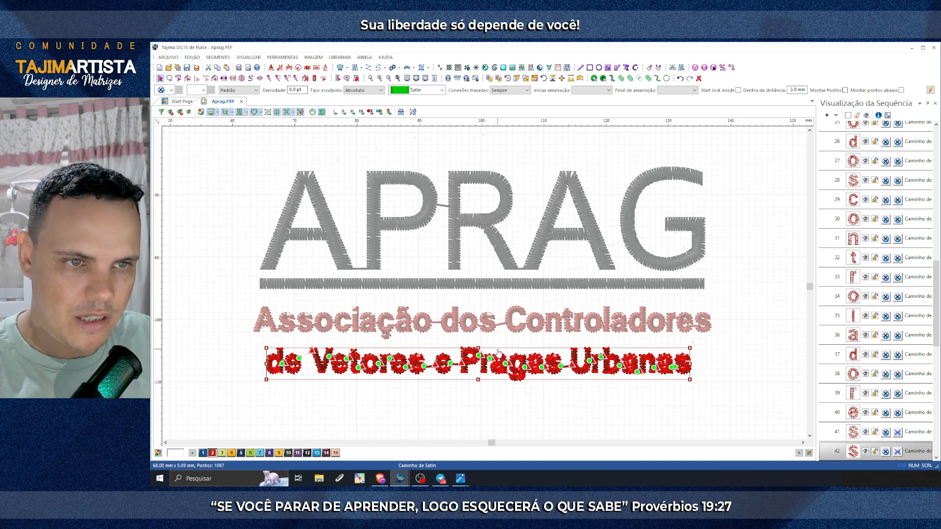
pyautogui.moveTo(498, 350); pyautogui.dragTo(503, 351)
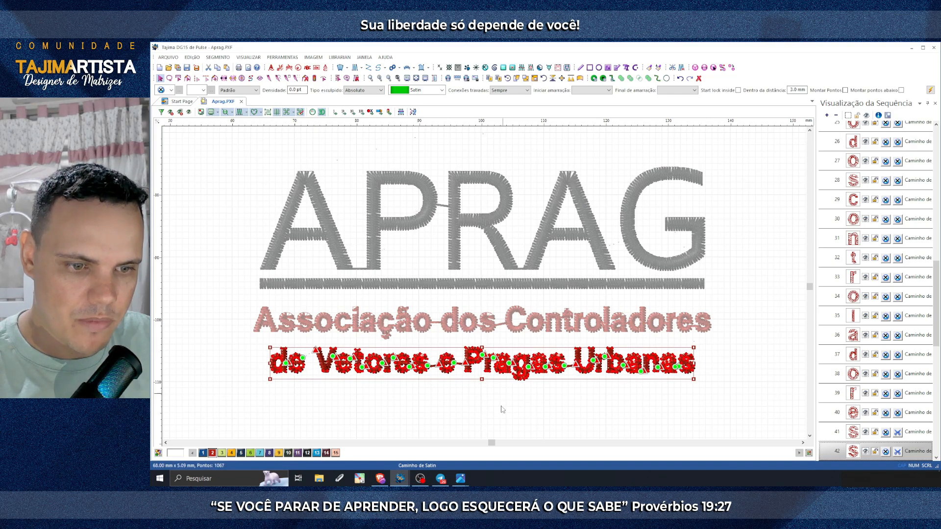
pyautogui.click(498, 419)
# Step: Collapse all the colour groups in the sequence list and show the hidden Royal Blue artwork segment again
pyautogui.click(390, 80)
pyautogui.click(389, 79)
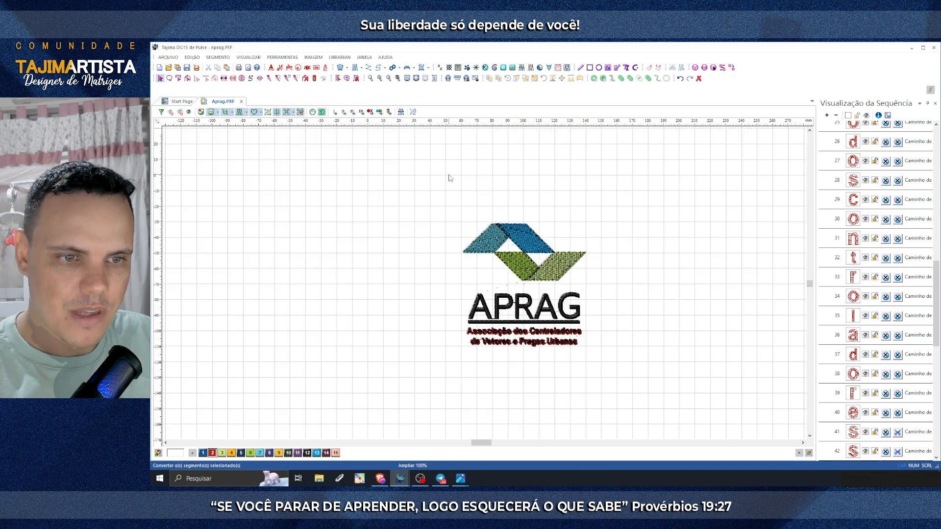
pyautogui.hscroll(3, 450, 178)
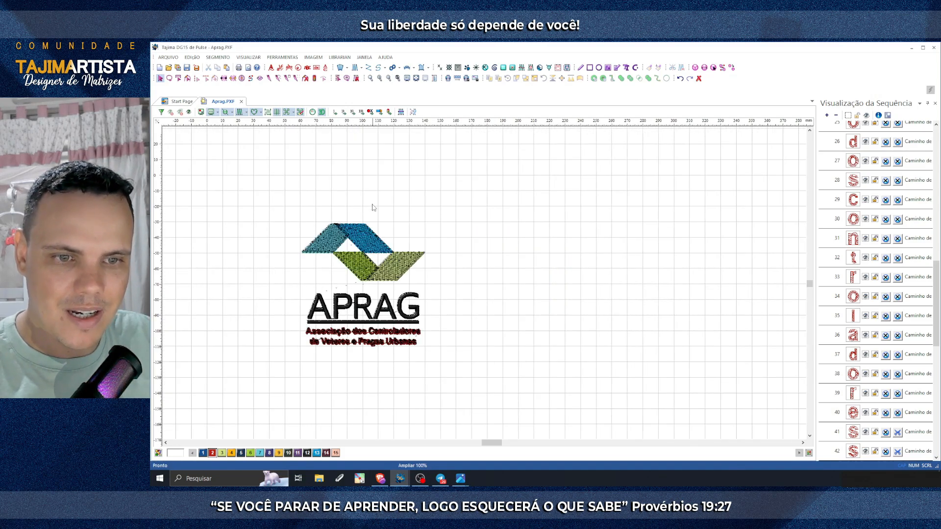
pyautogui.hscroll(-3, 377, 207)
pyautogui.click(836, 115)
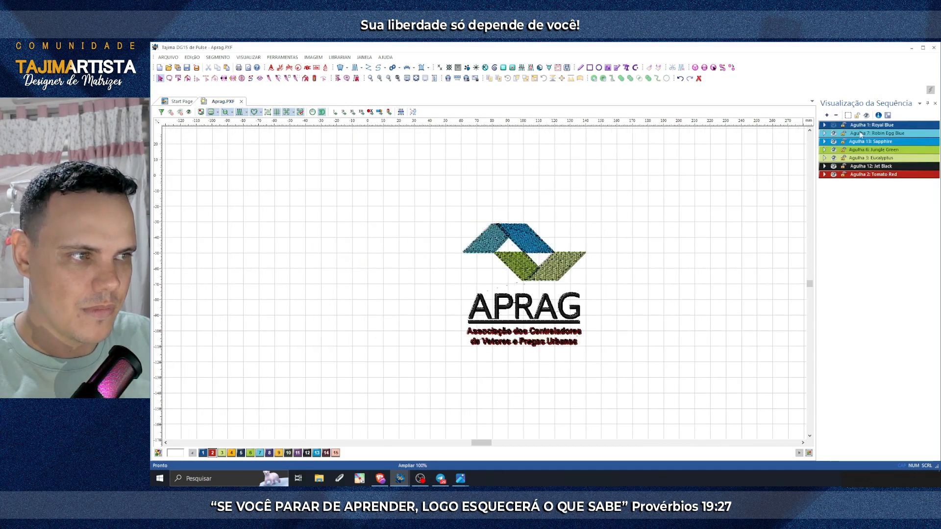
pyautogui.click(833, 125)
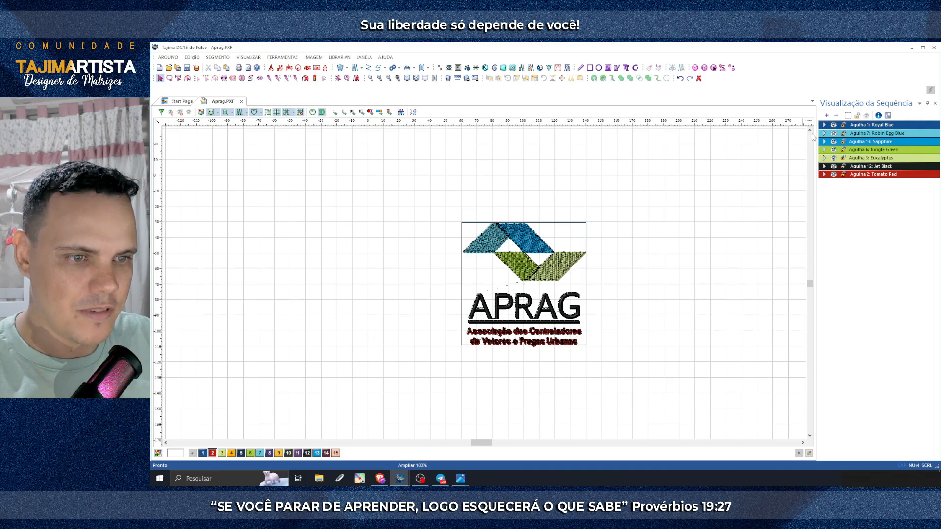
# Step: Examine how the symbol, "APRAG" lettering, underline and taglines fit within the width of the artwork frame
pyautogui.click(381, 79)
pyautogui.click(631, 166)
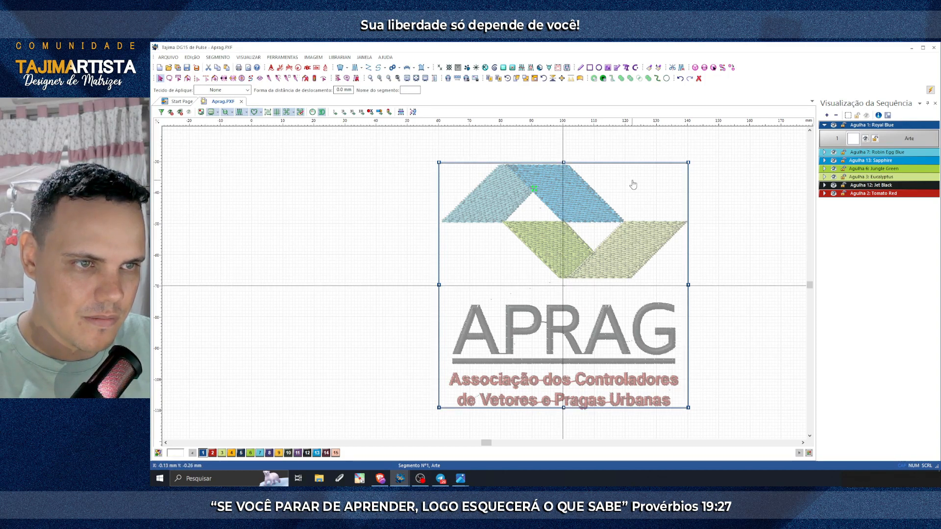
pyautogui.click(711, 191)
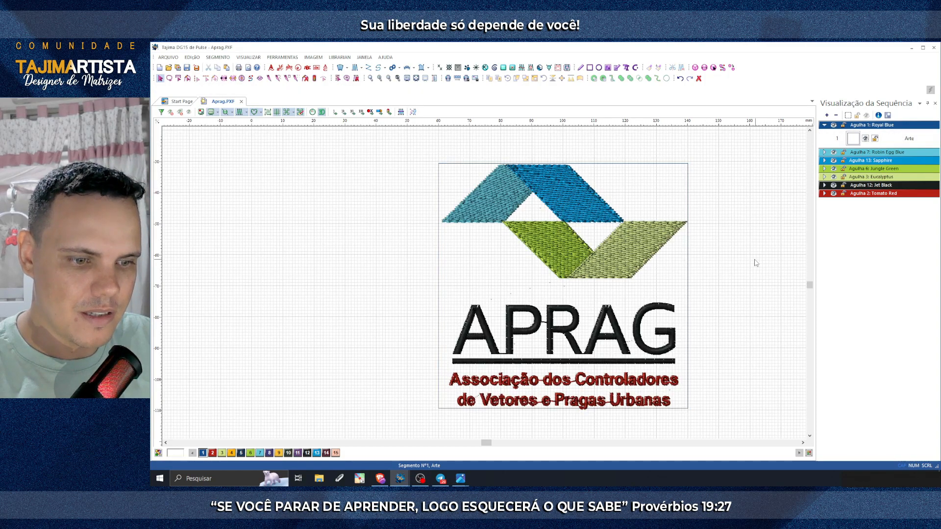
pyautogui.press('Right')
pyautogui.press('Down')
pyautogui.click(379, 80)
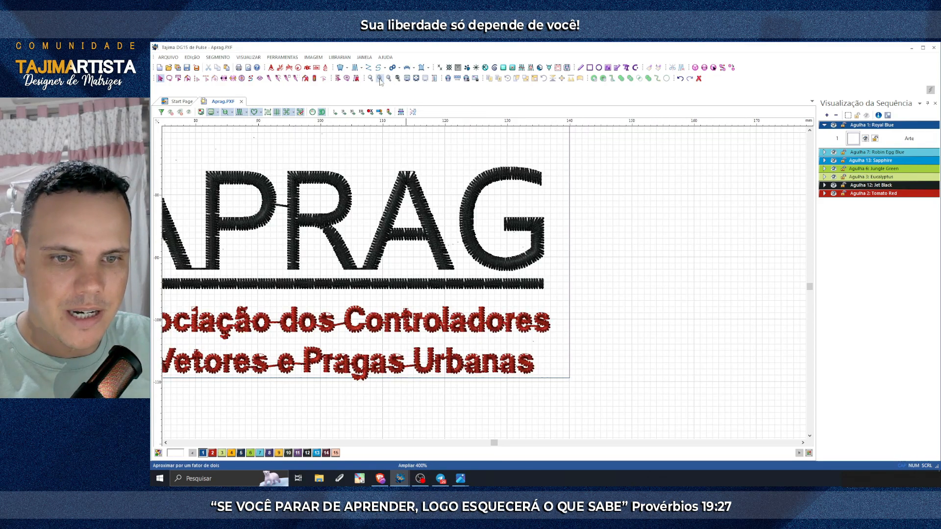
pyautogui.press('Left')
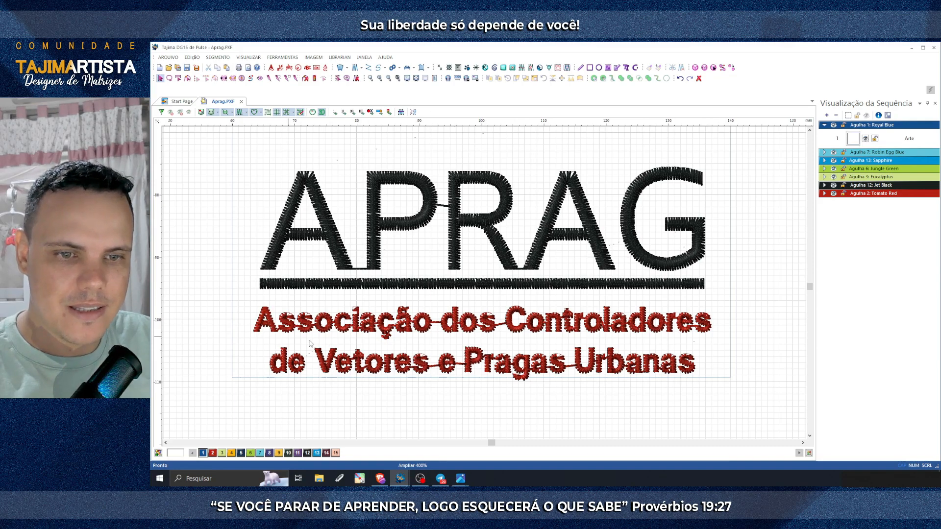
pyautogui.scroll(3, 436, 351)
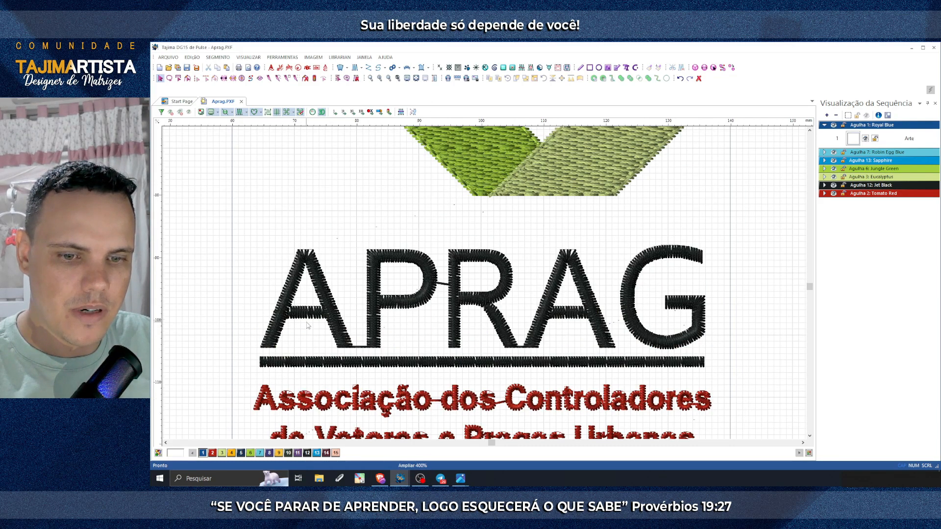
pyautogui.scroll(-3, 308, 327)
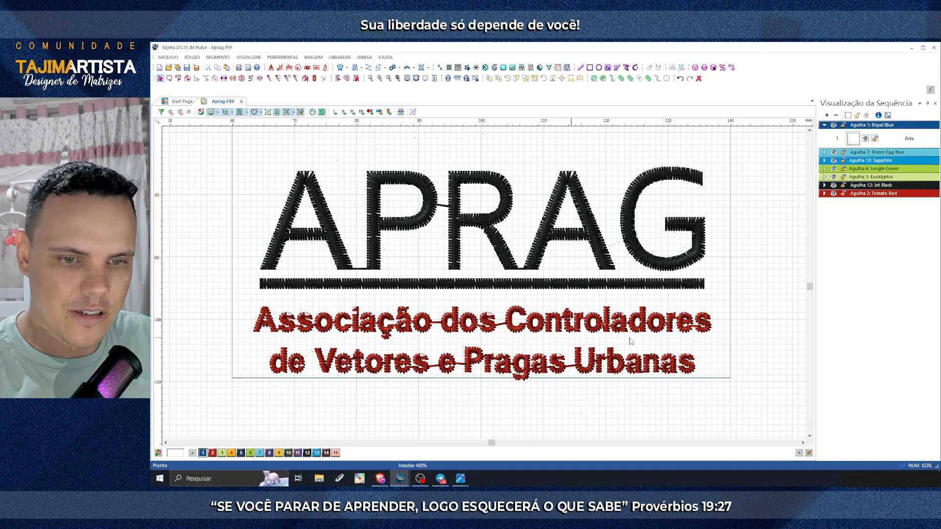
pyautogui.click(395, 79)
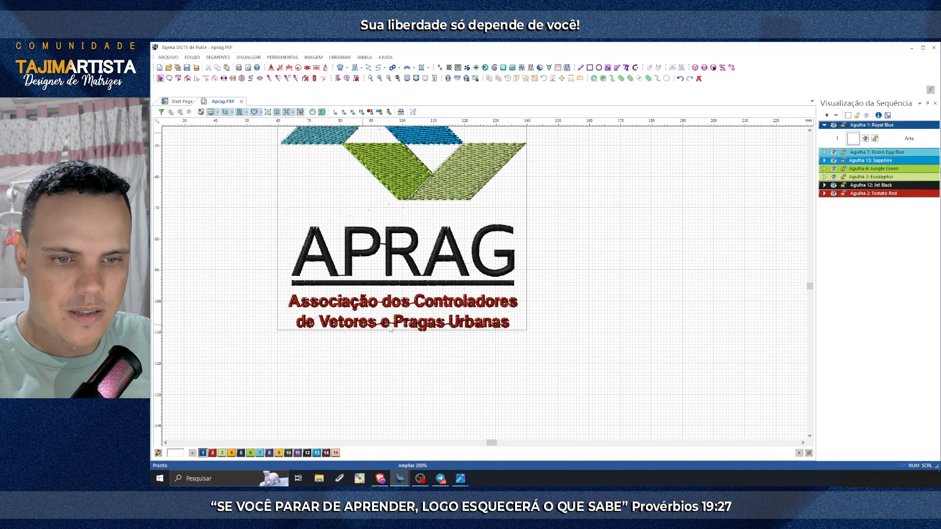
pyautogui.scroll(3, 494, 327)
pyautogui.scroll(-3, 520, 327)
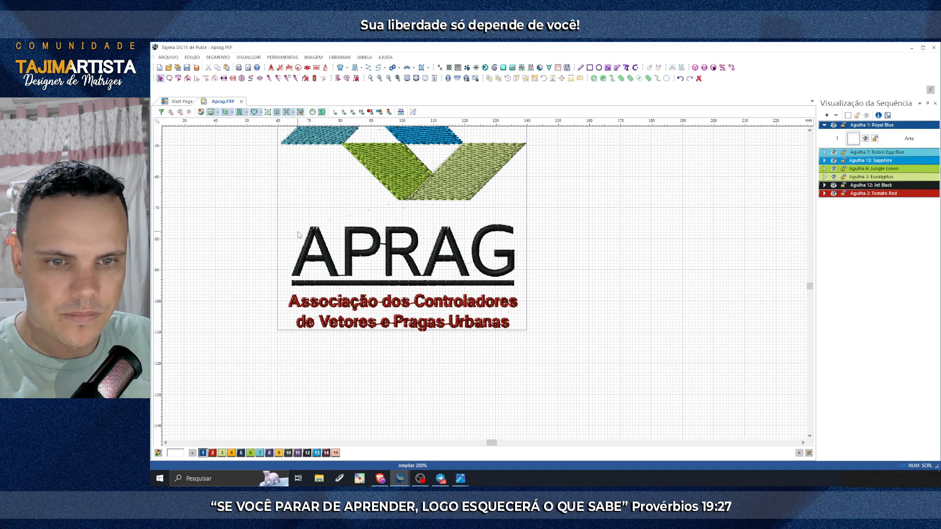
pyautogui.scroll(-3, 297, 234)
pyautogui.scroll(3, 298, 233)
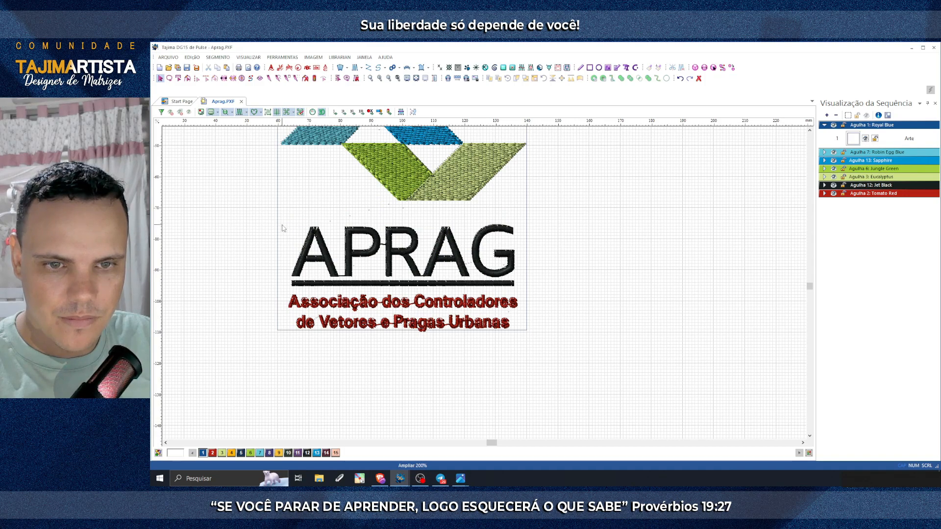
# Step: Resize the "APRAG" lettering, underline and taglines together proportionally to 80 mm wide and check their centring on the 100 mm grid line
pyautogui.moveTo(283, 228); pyautogui.dragTo(522, 332)
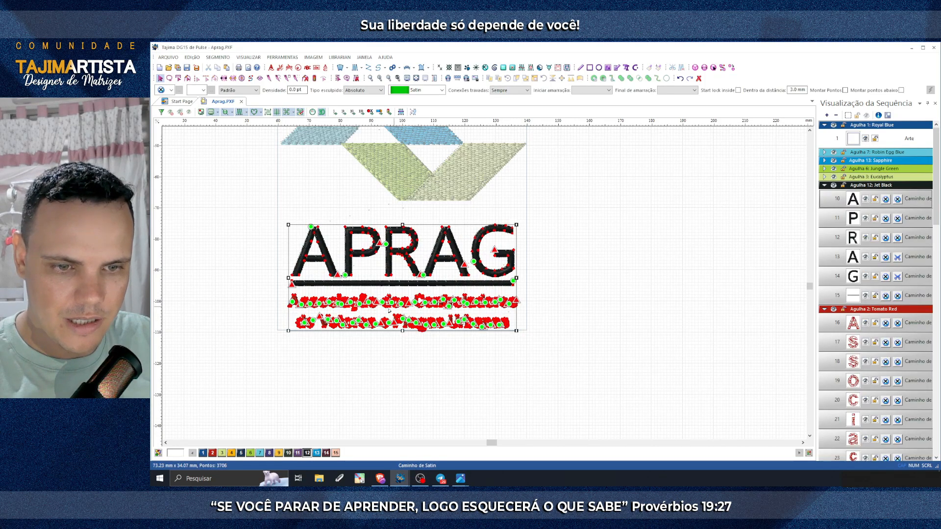
pyautogui.click(379, 78)
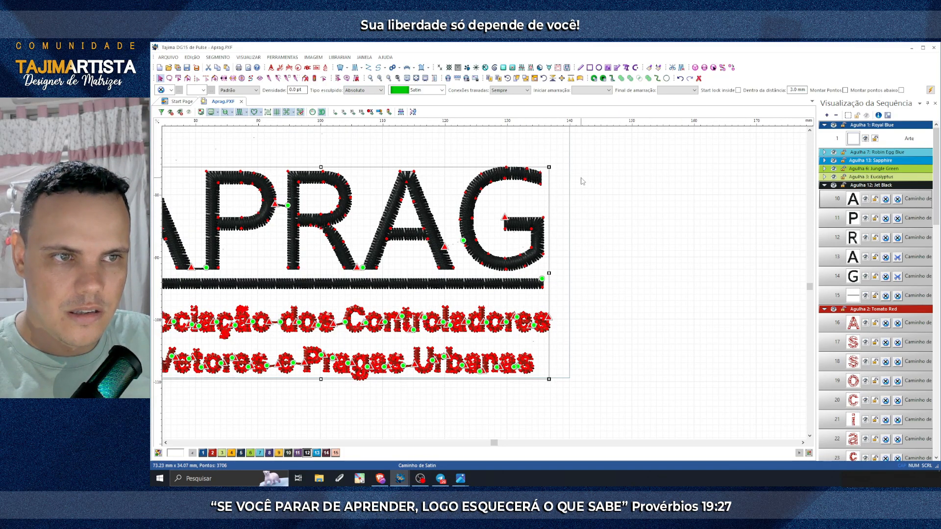
pyautogui.click(535, 79)
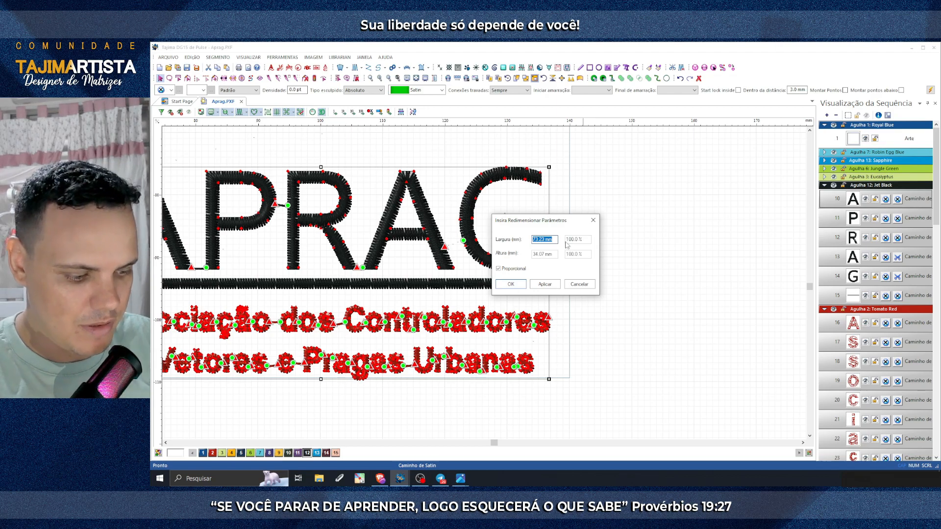
pyautogui.write('80')
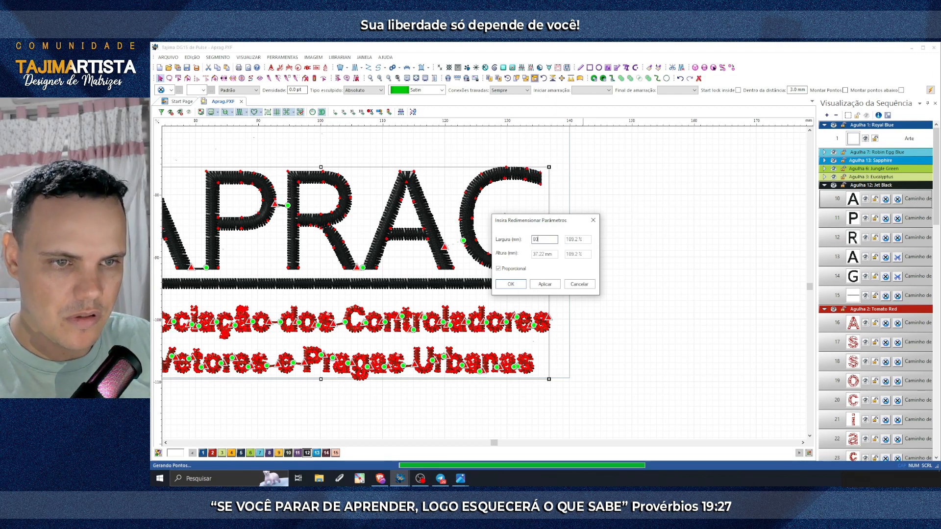
pyautogui.press('Return')
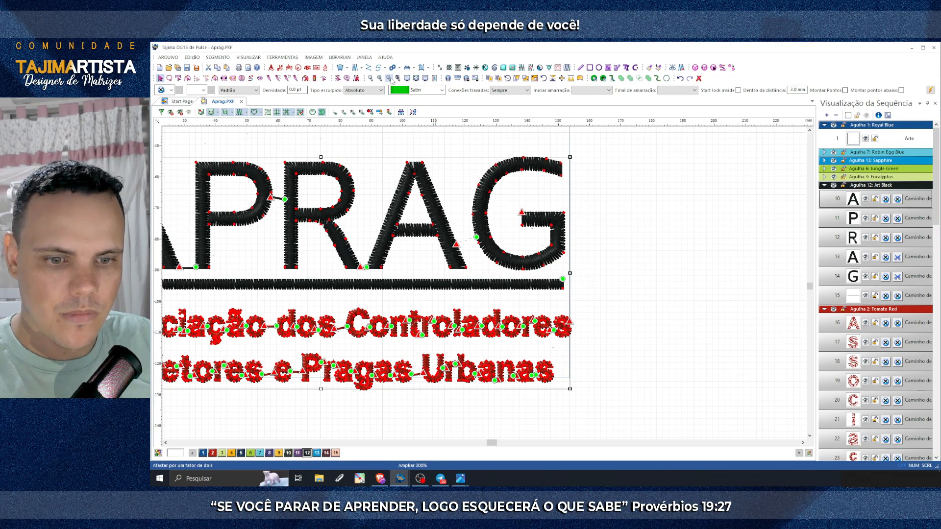
pyautogui.click(388, 79)
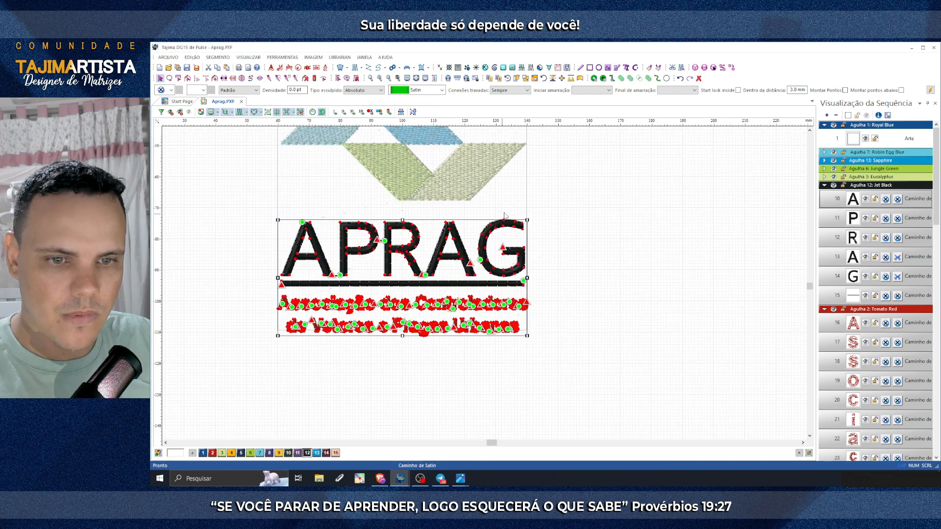
pyautogui.click(380, 78)
pyautogui.press('Left')
pyautogui.press('Up')
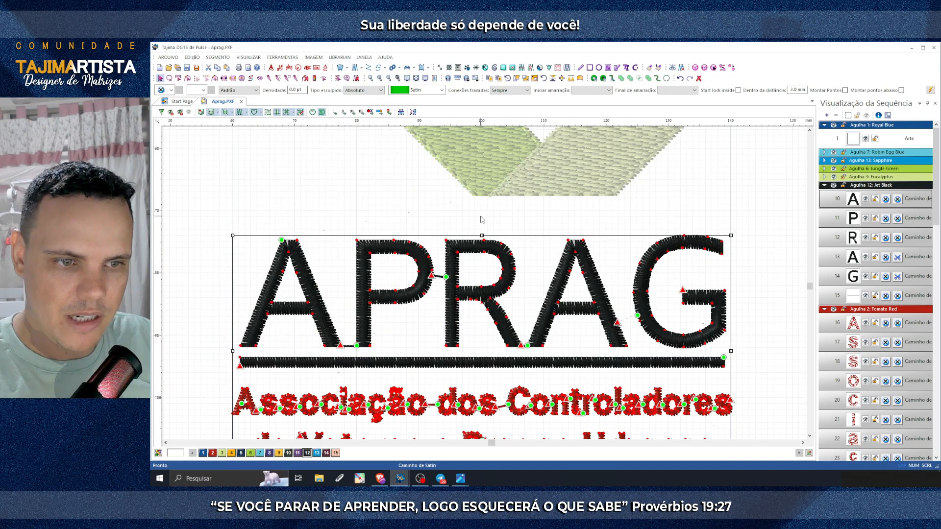
pyautogui.moveTo(522, 250); pyautogui.dragTo(521, 249)
pyautogui.click(205, 236)
pyautogui.scroll(-2, 204, 237)
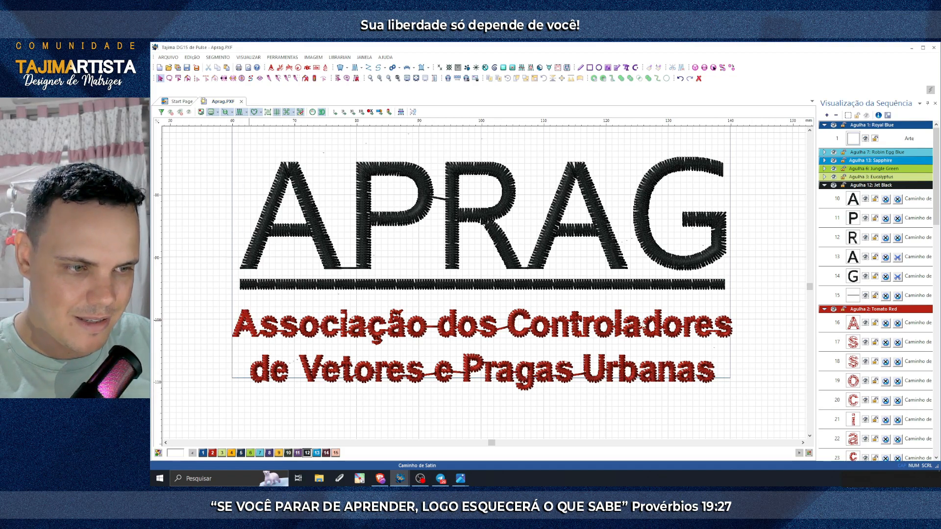
# Step: Set the satin density of all the Tomato Red tagline segments to 0.5 pt and inspect their stitches up close
pyautogui.click(484, 376)
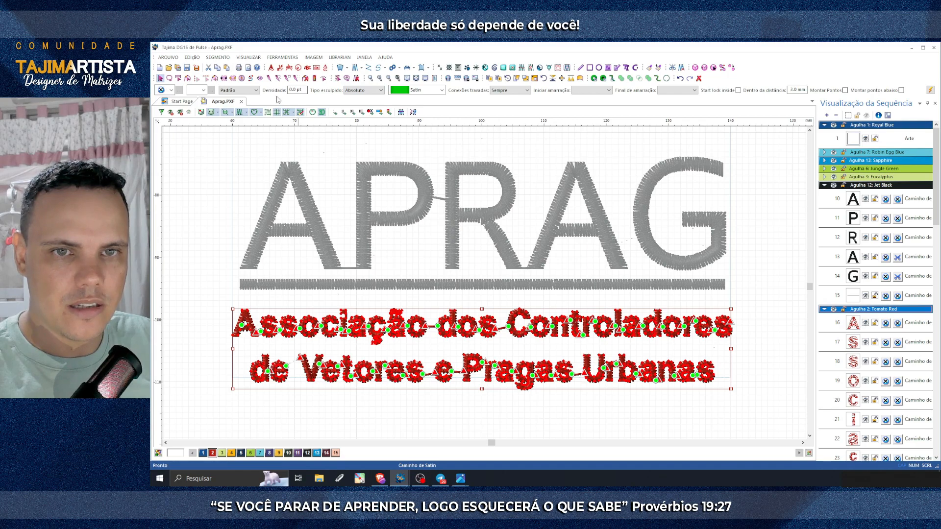
pyautogui.moveTo(303, 90); pyautogui.dragTo(292, 94)
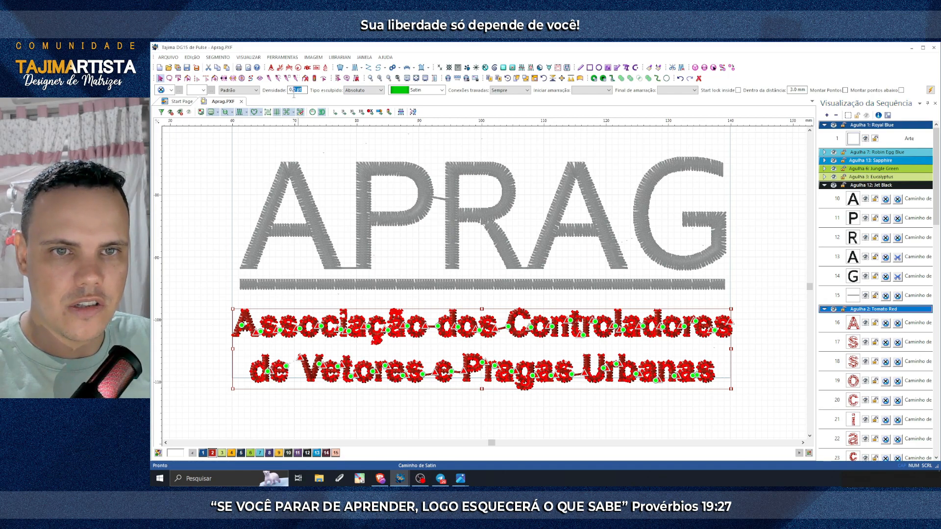
pyautogui.write('5')
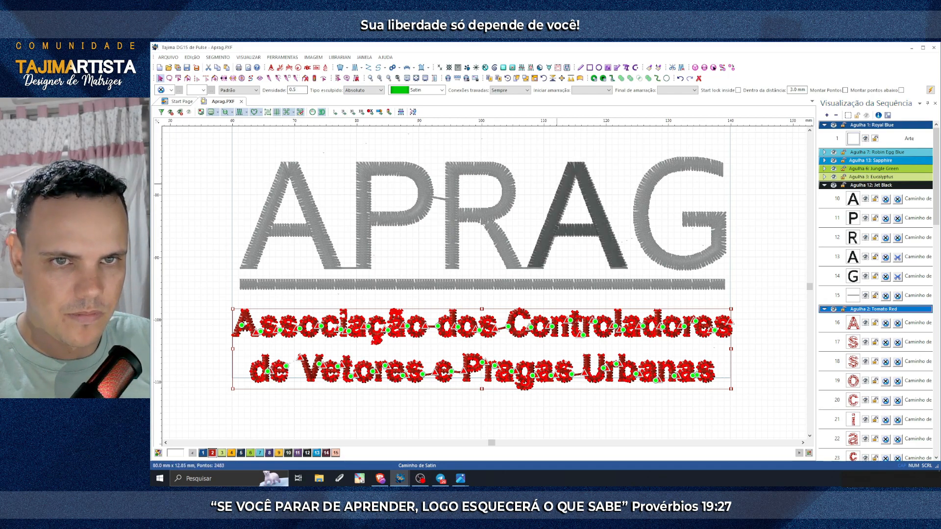
pyautogui.press('Return')
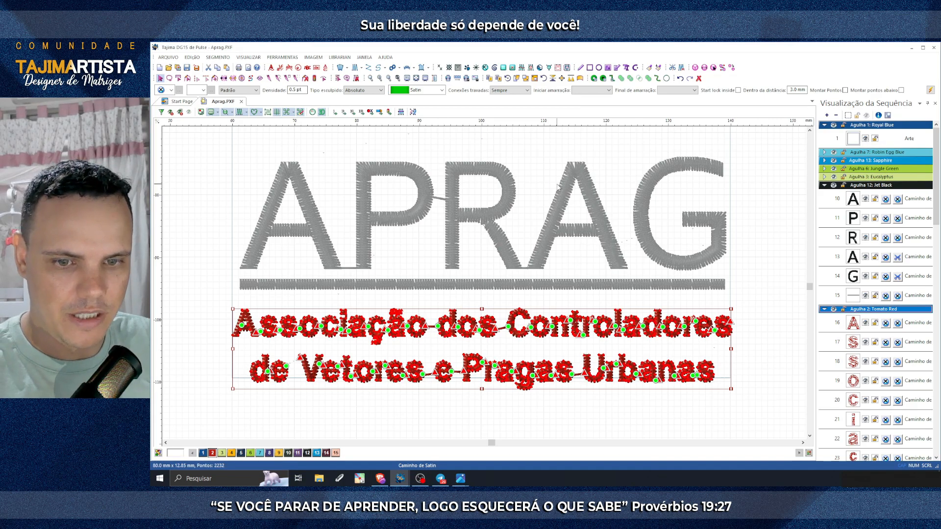
pyautogui.click(608, 430)
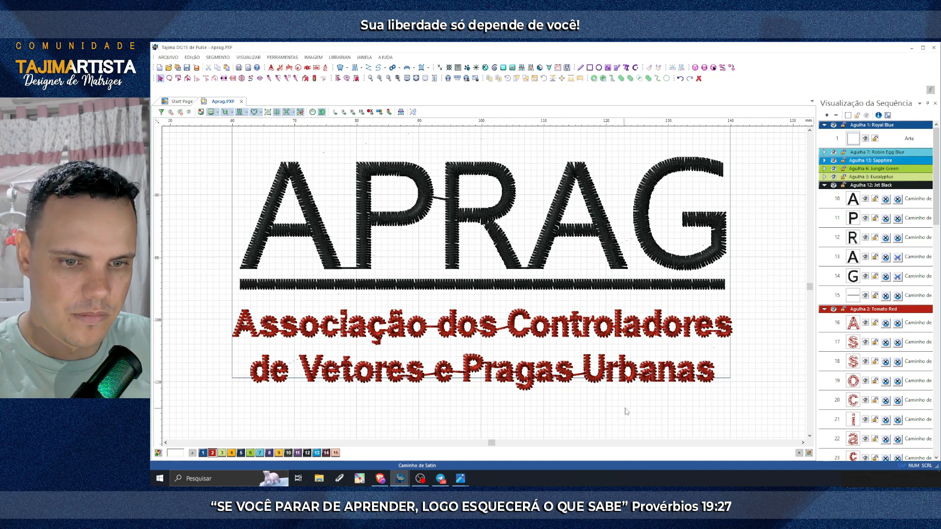
pyautogui.scroll(-2, 468, 200)
pyautogui.click(379, 78)
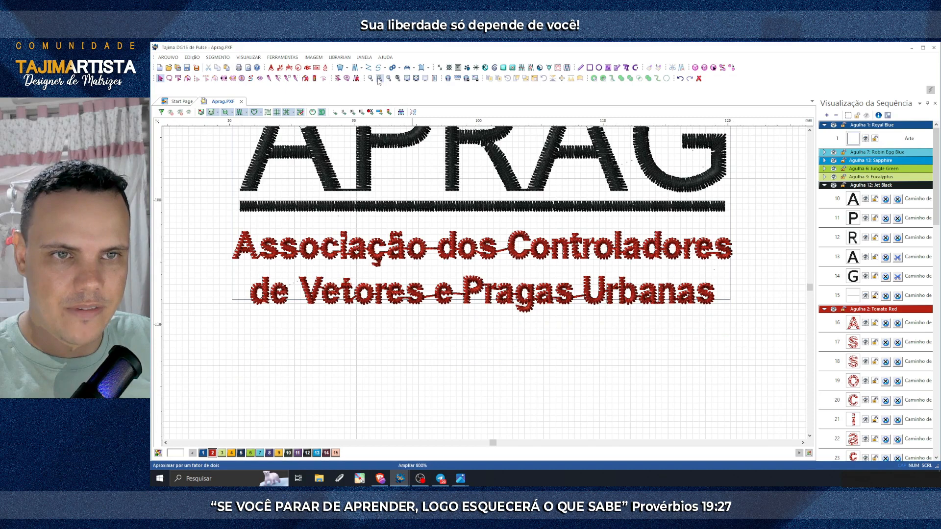
pyautogui.click(404, 281)
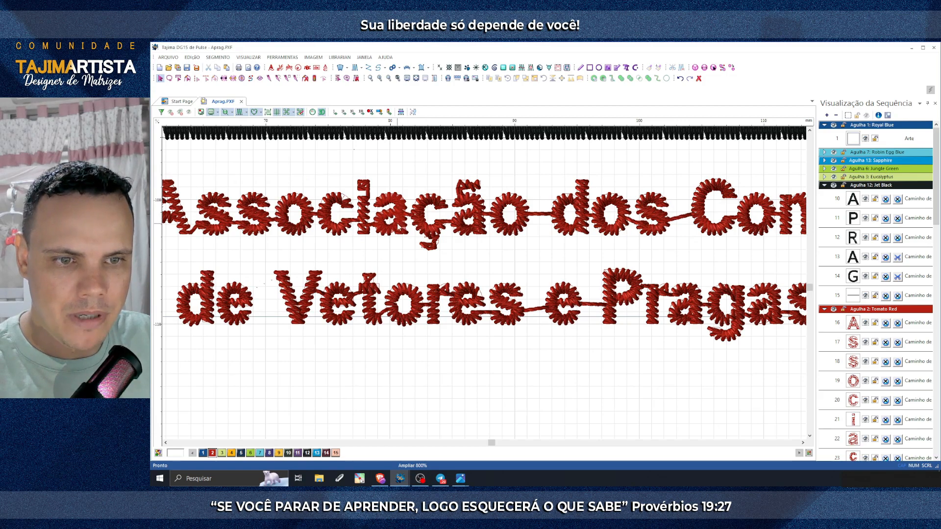
pyautogui.hscroll(-3, 453, 241)
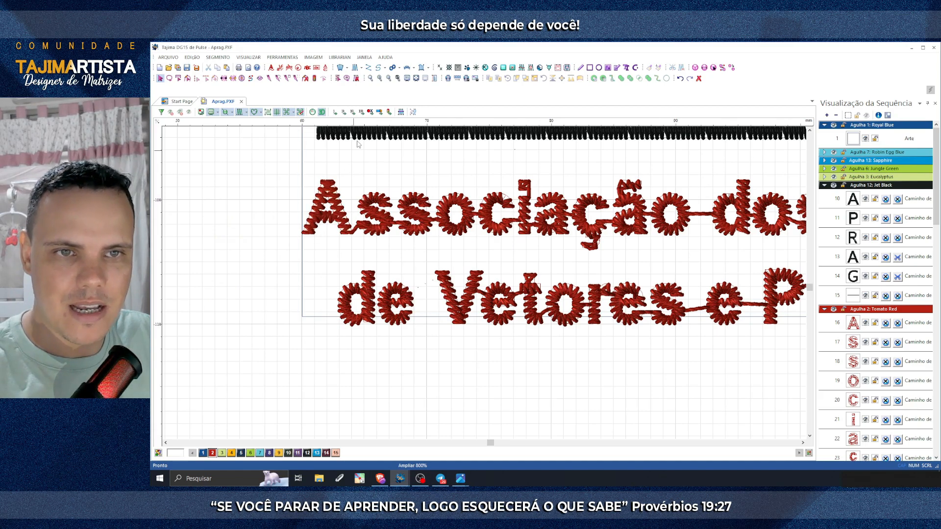
pyautogui.click(388, 79)
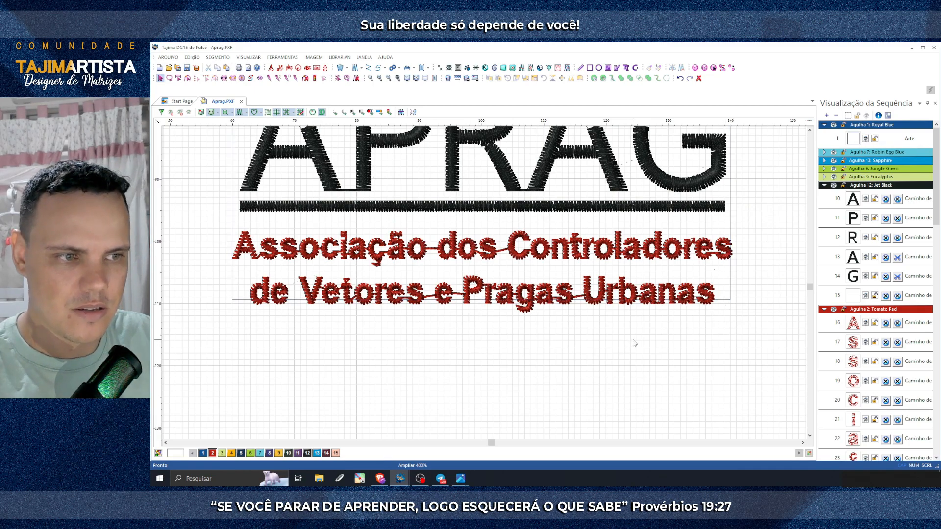
# Step: Apply absolute compensation of 0.1 mm to all the Tomato Red tagline segments
pyautogui.click(870, 309)
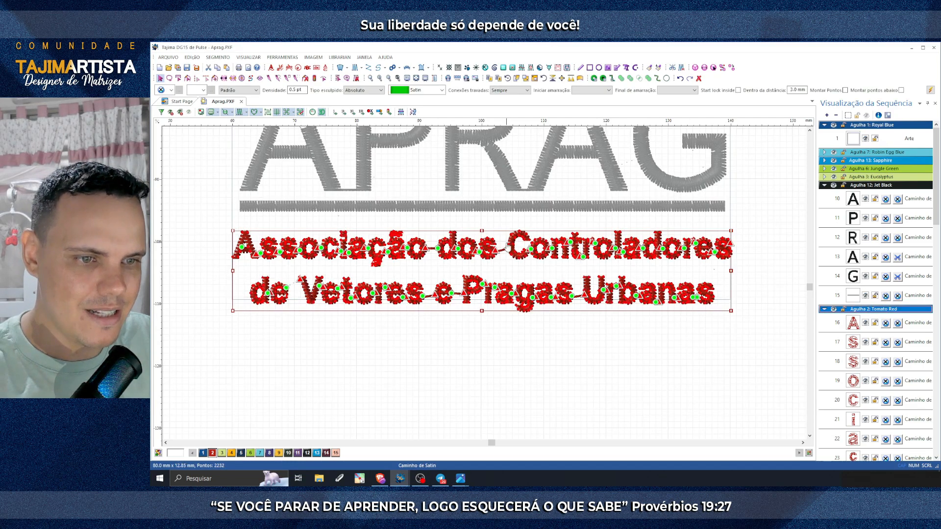
pyautogui.click(379, 79)
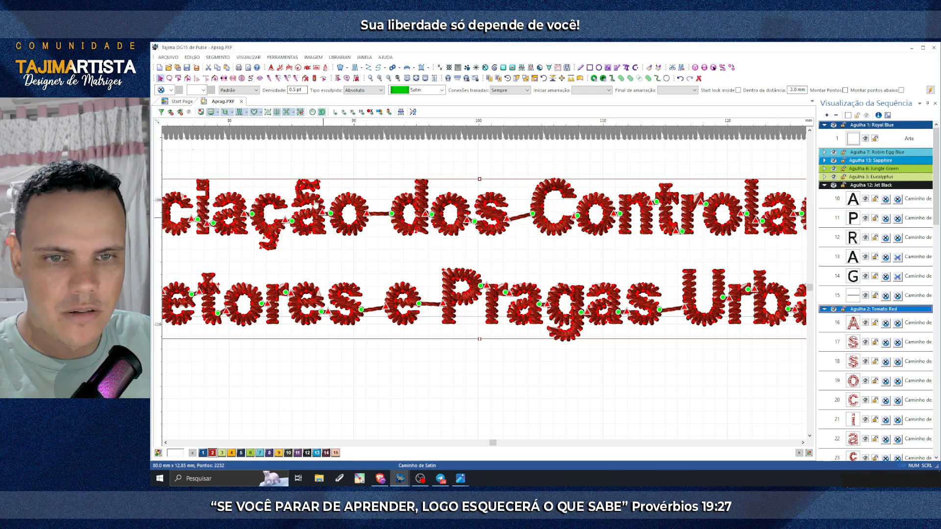
pyautogui.hscroll(-3, 311, 204)
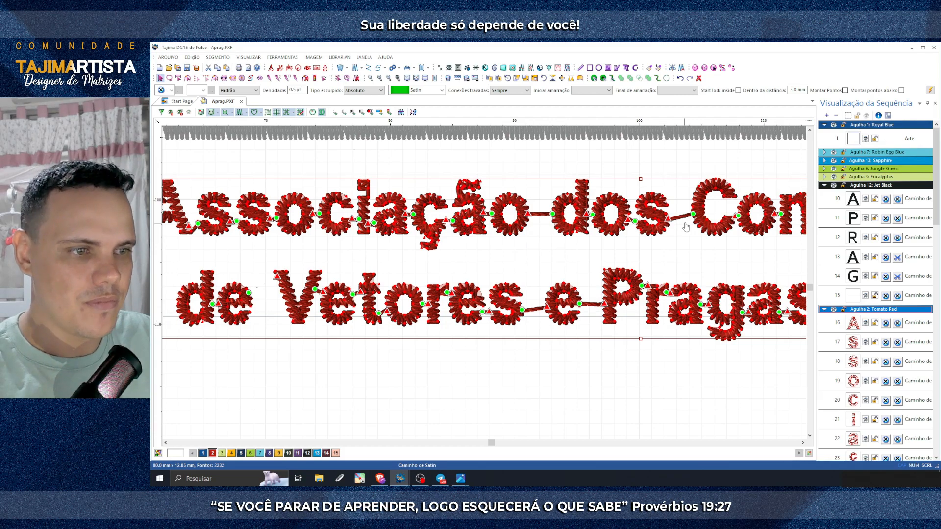
pyautogui.click(930, 91)
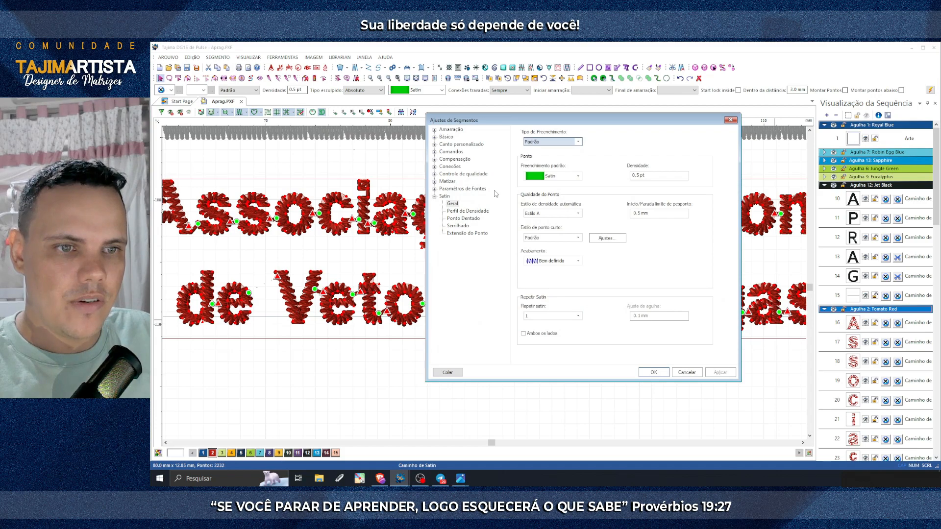
pyautogui.click(454, 159)
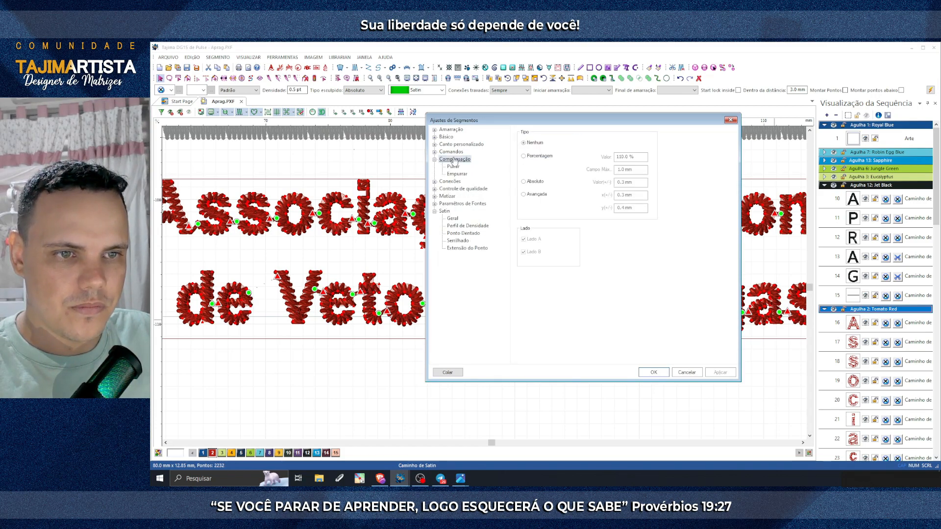
pyautogui.click(523, 183)
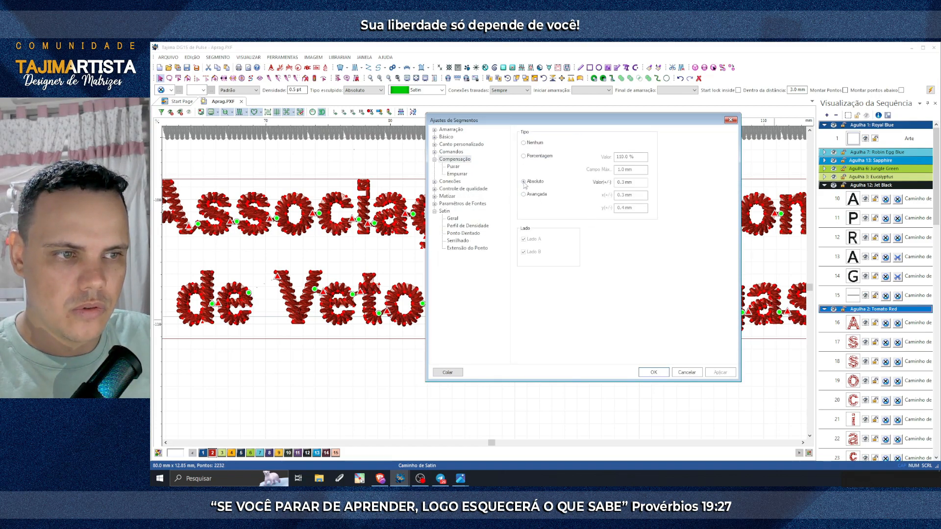
pyautogui.moveTo(646, 183); pyautogui.dragTo(625, 185)
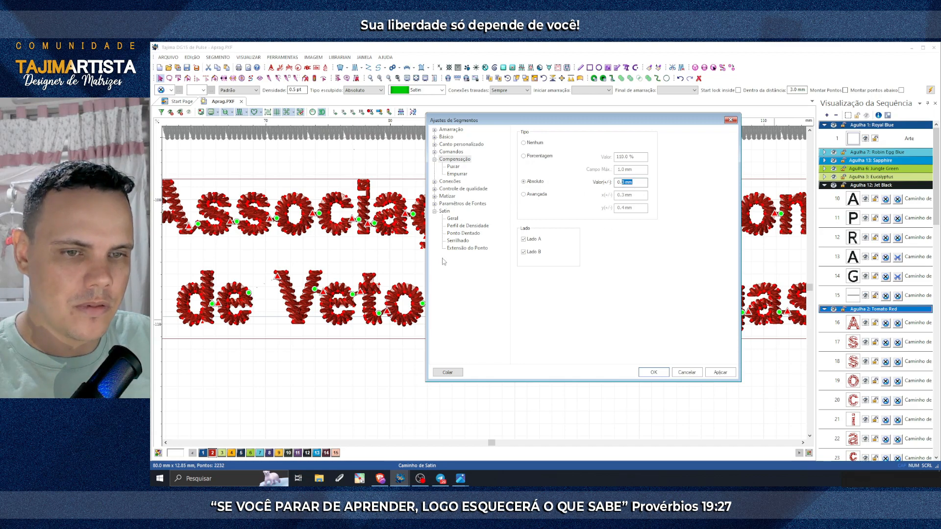
pyautogui.moveTo(504, 121); pyautogui.dragTo(572, 118)
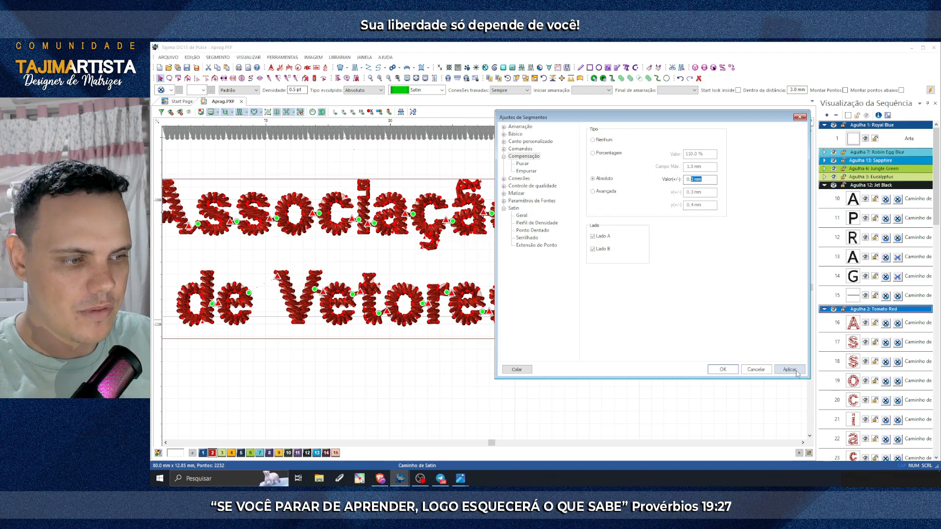
pyautogui.write('1')
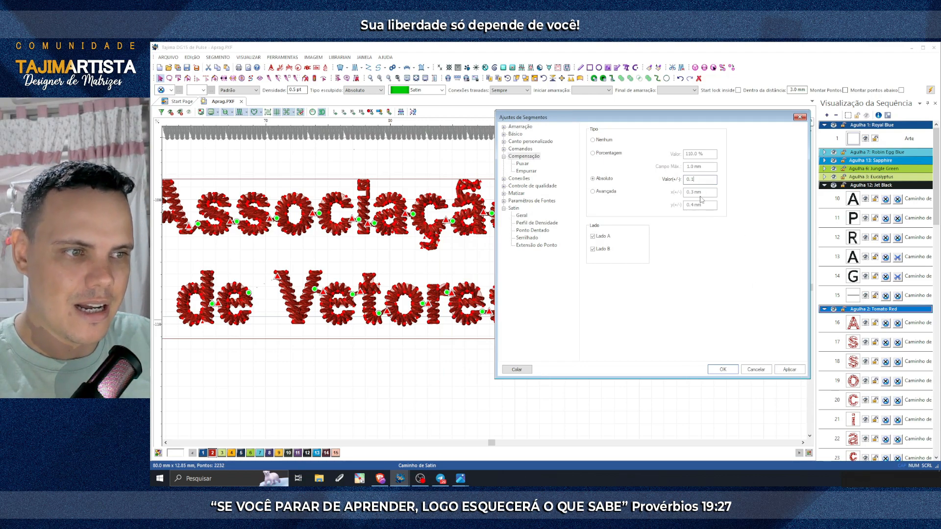
pyautogui.click(798, 372)
pyautogui.click(797, 371)
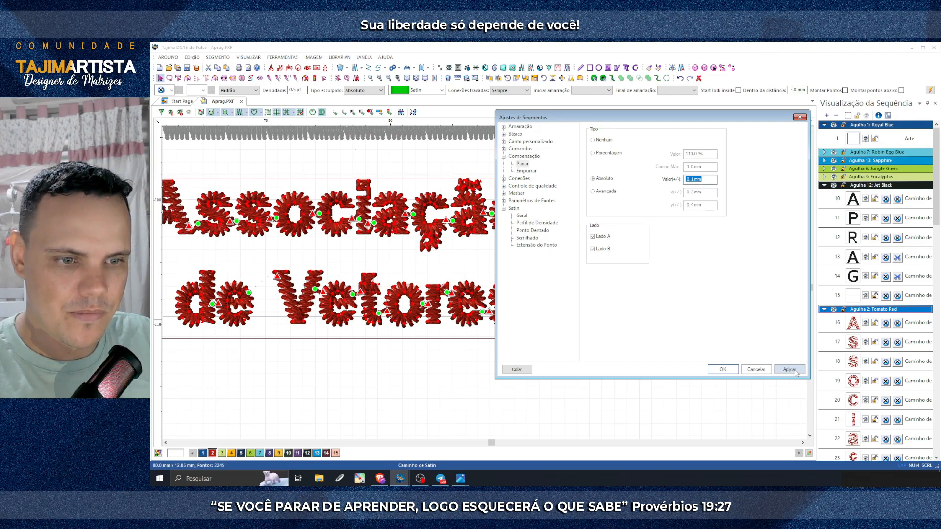
pyautogui.click(734, 369)
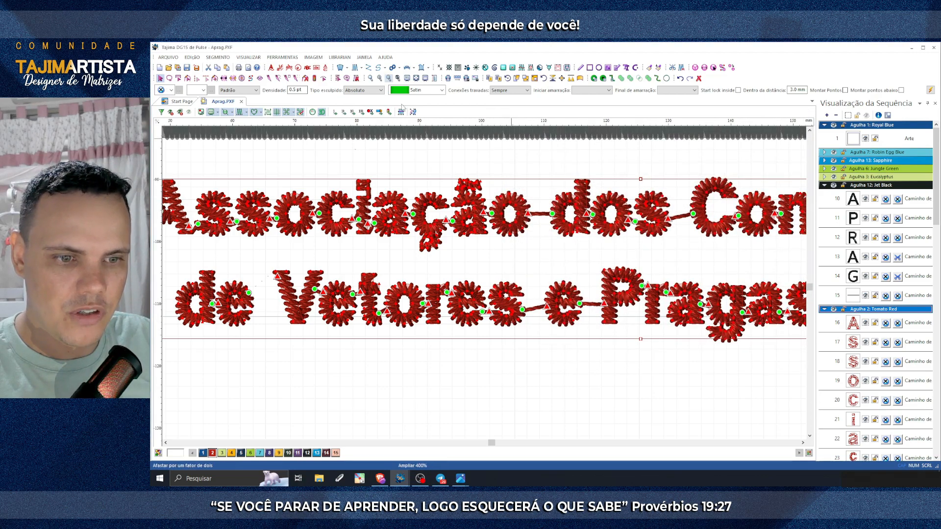
pyautogui.click(398, 78)
pyautogui.click(490, 357)
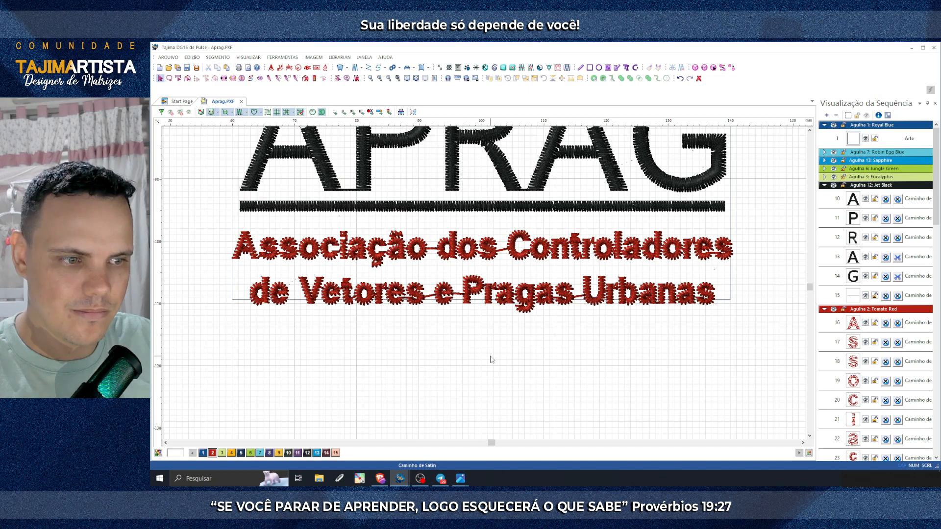
# Step: Set the absolute compensation of all the Tomato Red tagline segments to 0.05 mm and save the design
pyautogui.hscroll(3, 578, 369)
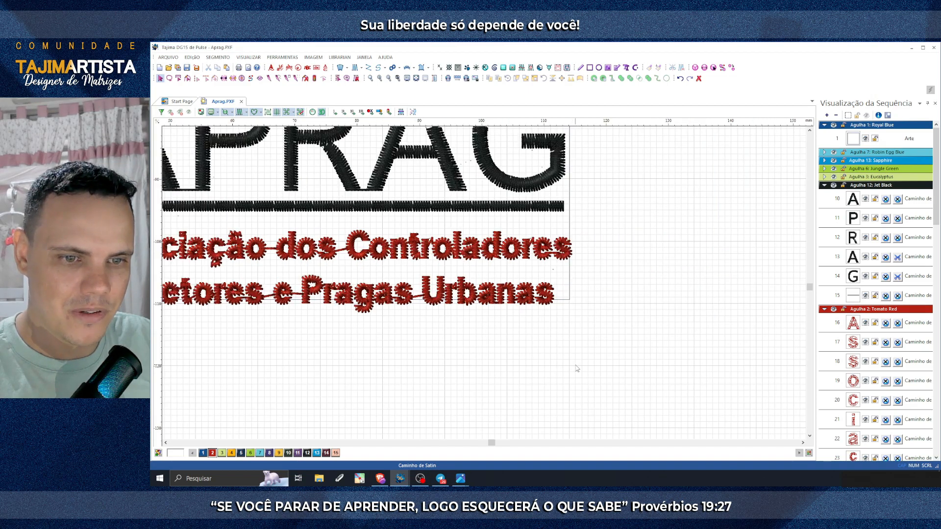
pyautogui.hscroll(-3, 578, 369)
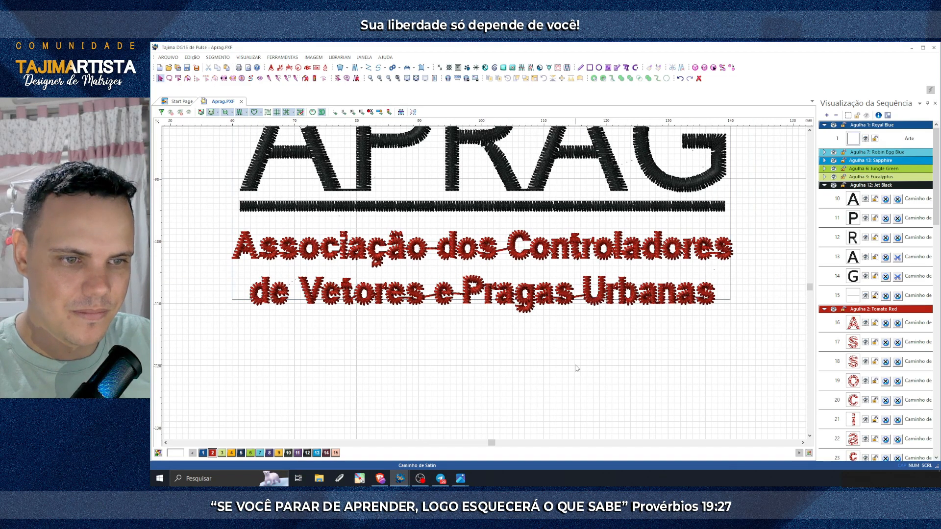
pyautogui.click(858, 309)
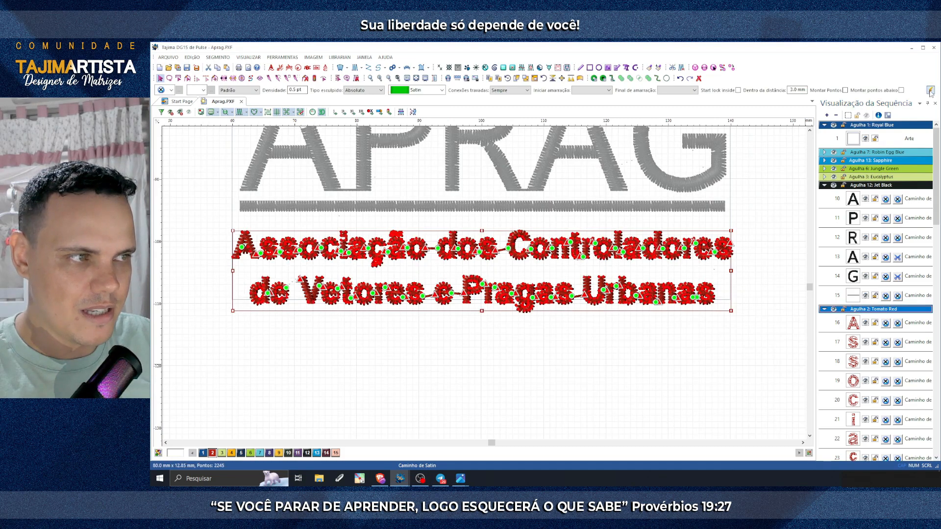
pyautogui.doubleClick(670, 272)
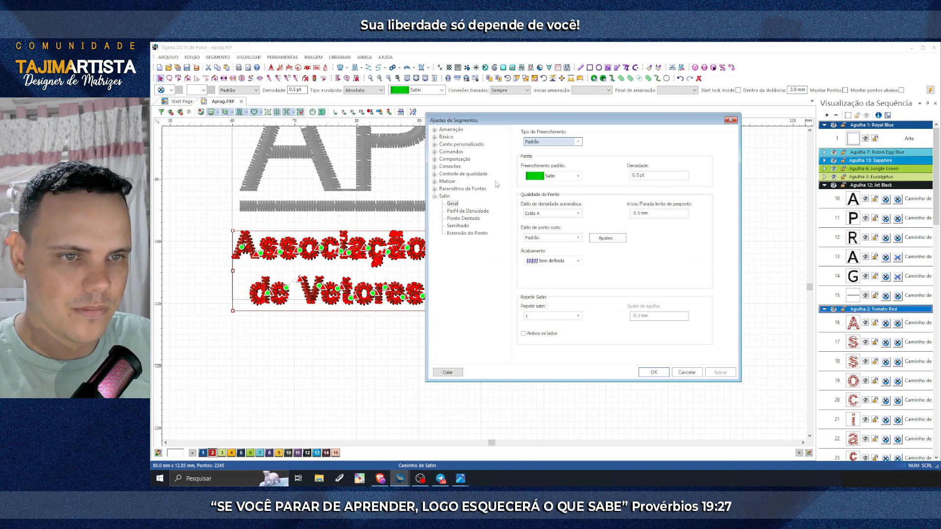
pyautogui.click(463, 161)
pyautogui.click(615, 184)
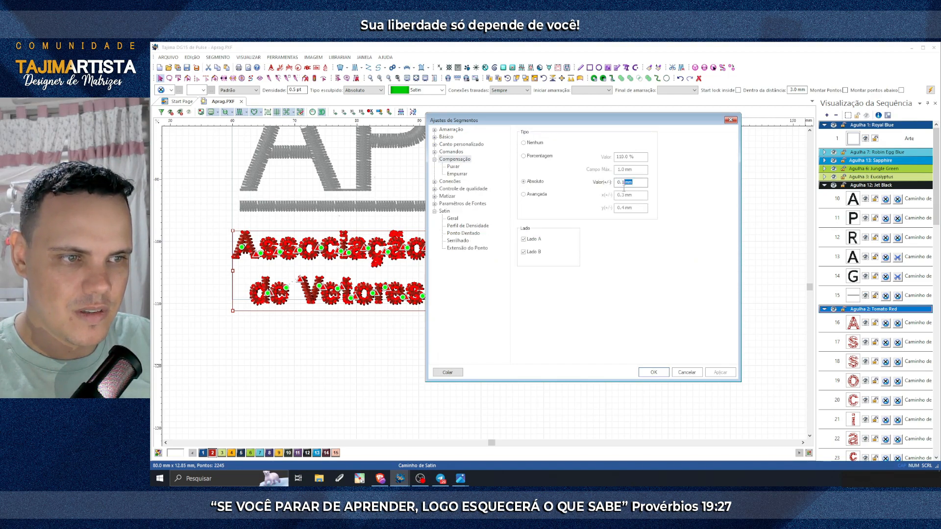
pyautogui.moveTo(640, 180); pyautogui.dragTo(620, 184)
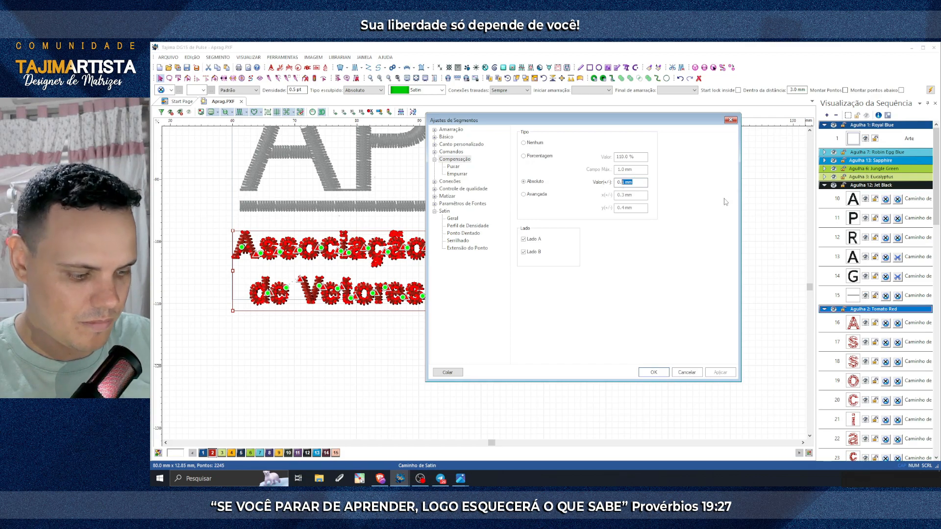
pyautogui.write('0.05')
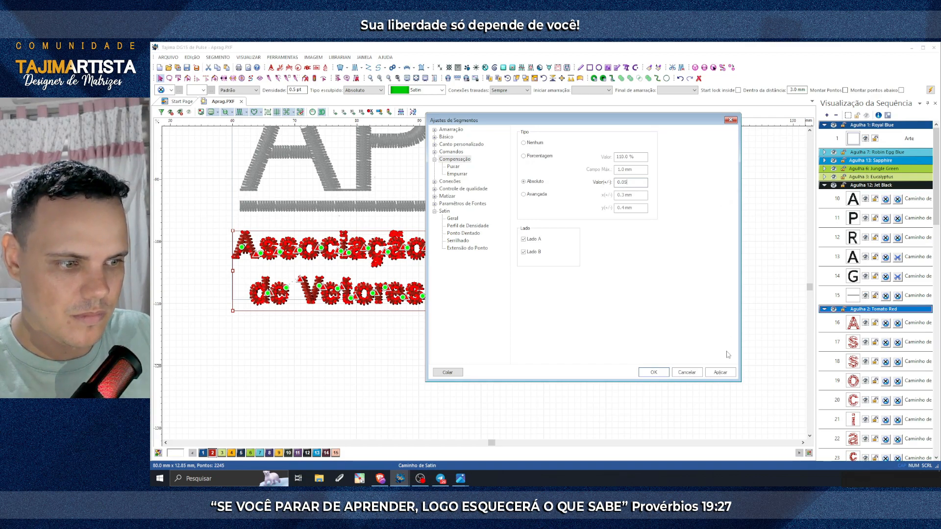
pyautogui.click(720, 372)
pyautogui.click(653, 373)
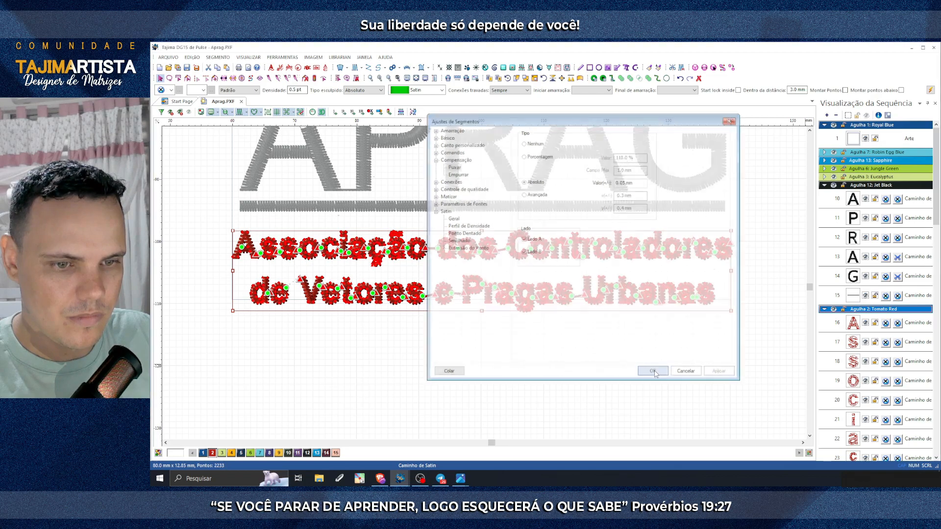
pyautogui.click(528, 328)
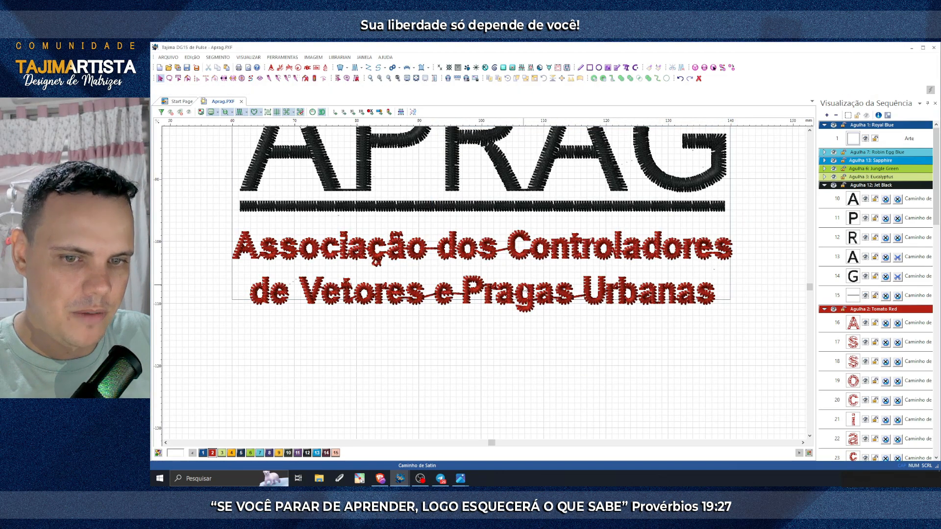
pyautogui.click(168, 58)
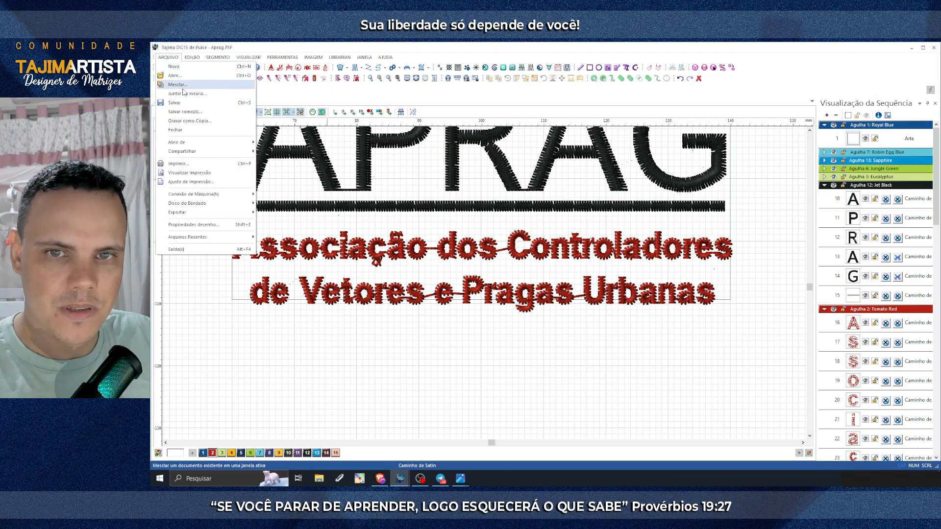
pyautogui.click(186, 104)
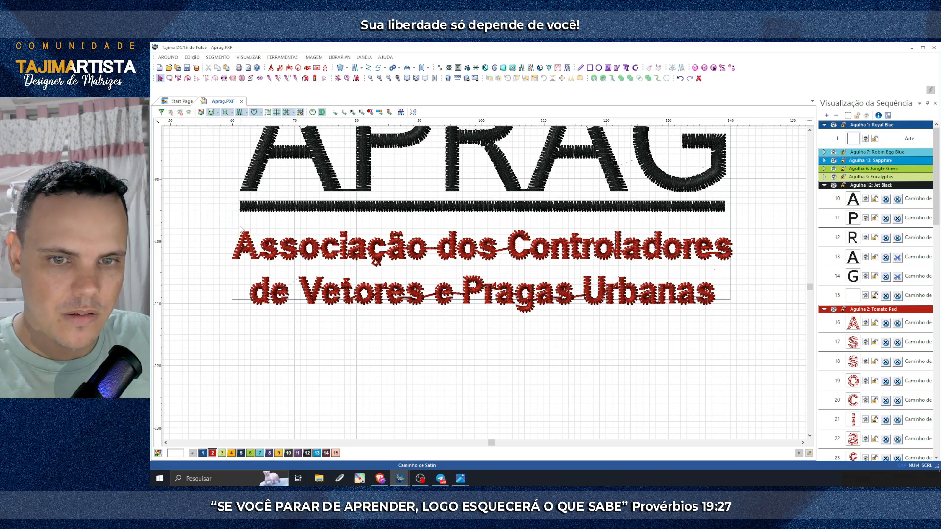
# Step: Inspect the lettering and taglines up close and measure the column width of the "o" in "dos"
pyautogui.click(380, 79)
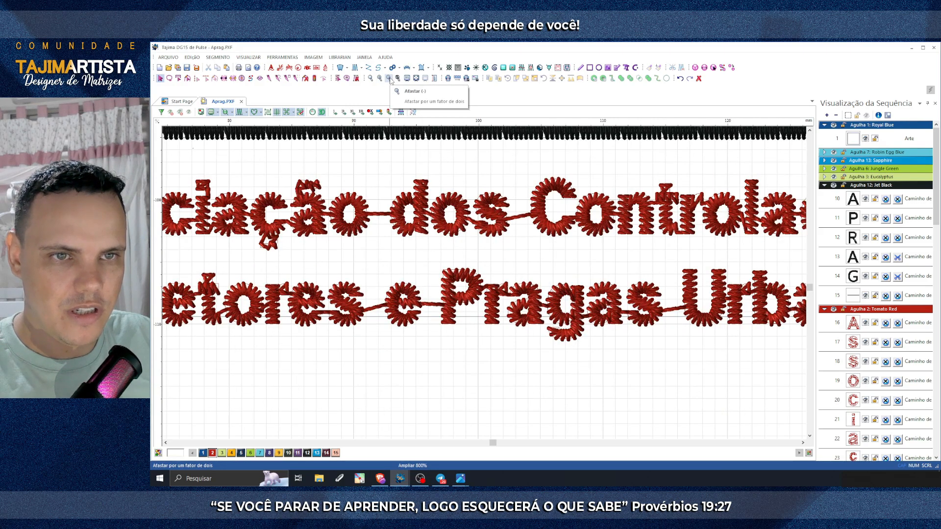
pyautogui.doubleClick(389, 78)
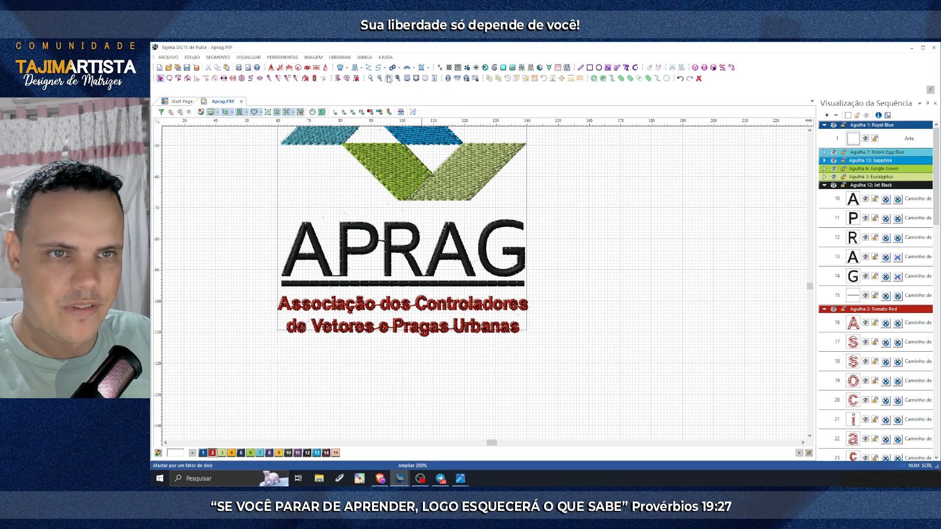
pyautogui.click(389, 79)
pyautogui.click(381, 79)
pyautogui.click(382, 79)
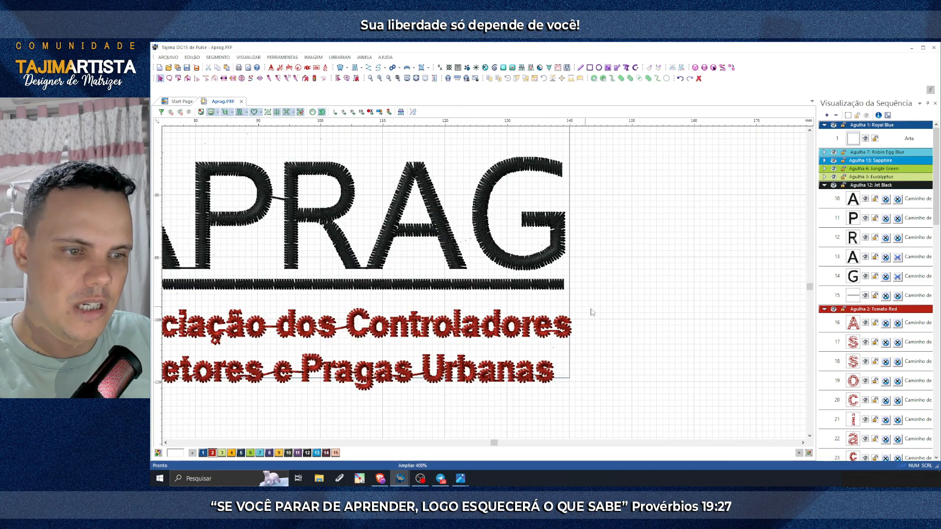
pyautogui.press('Left')
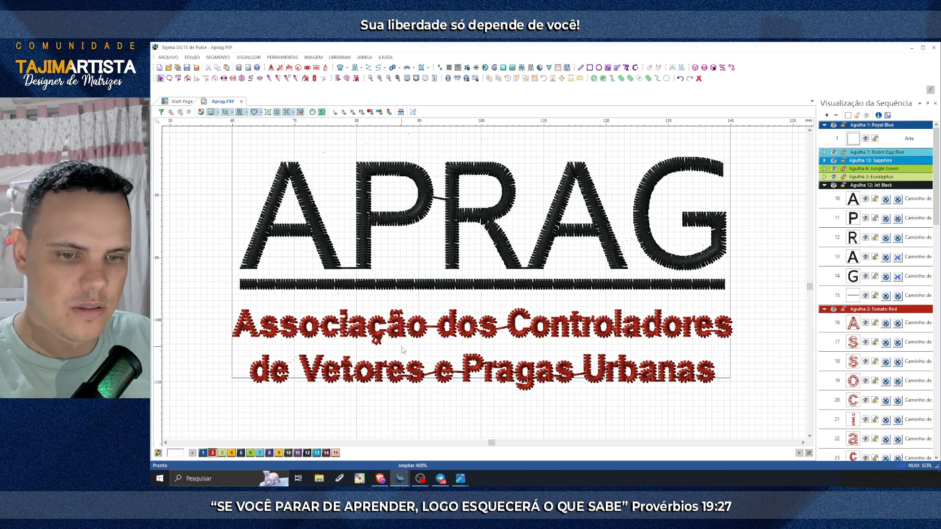
pyautogui.scroll(-1, 419, 122)
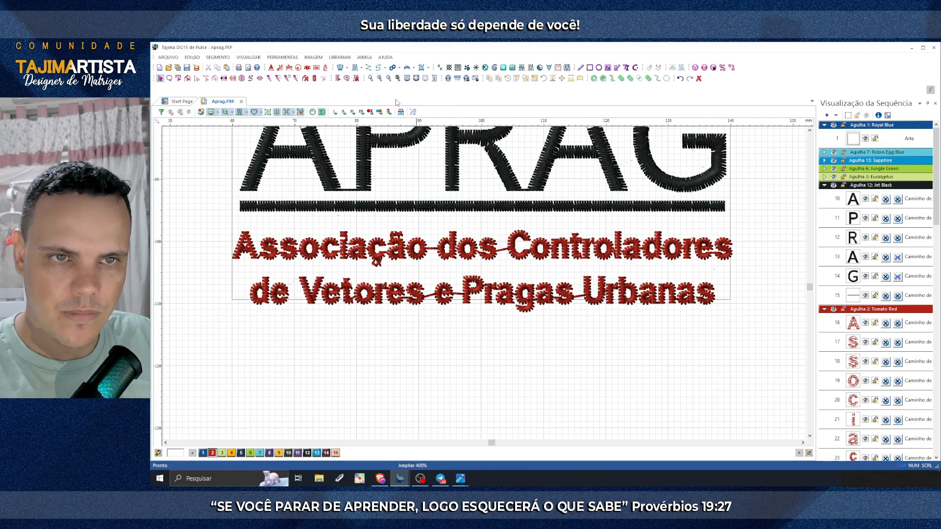
pyautogui.click(381, 79)
pyautogui.scroll(1, 437, 84)
pyautogui.click(434, 79)
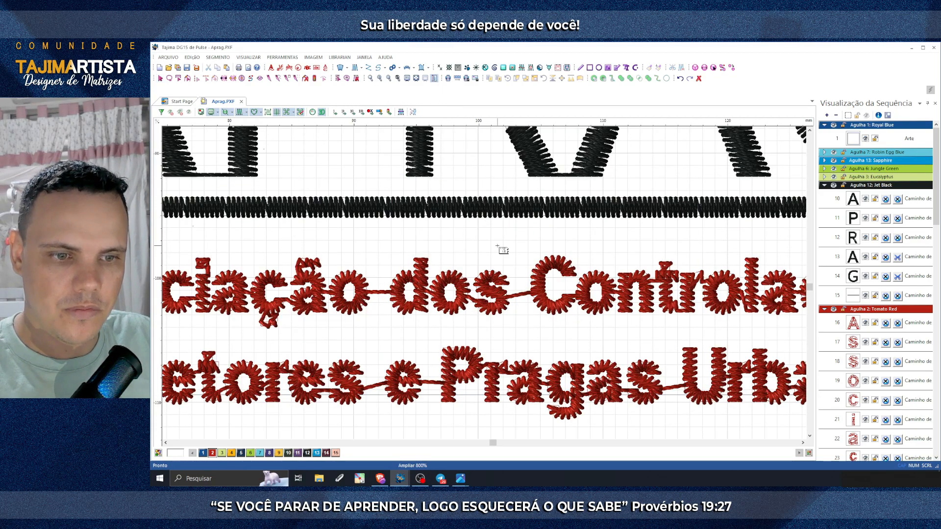
pyautogui.moveTo(451, 273); pyautogui.dragTo(451, 284)
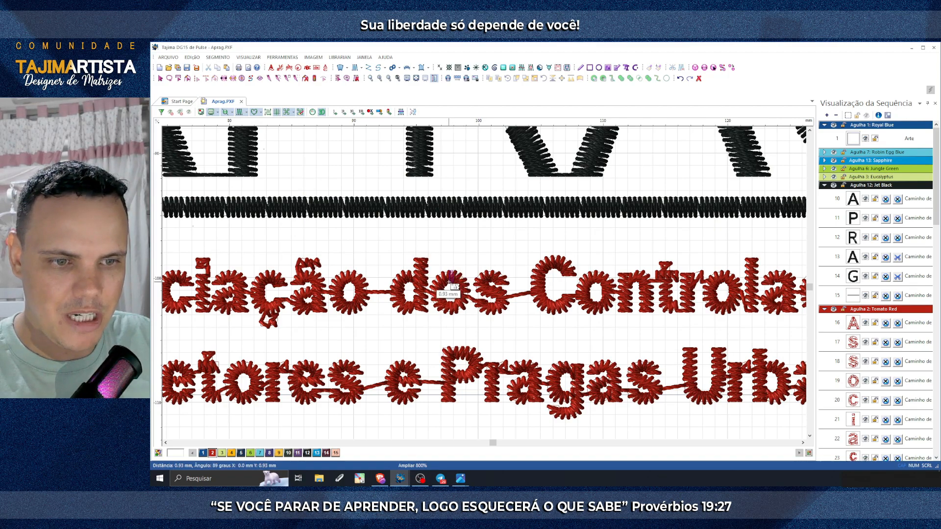
pyautogui.click(161, 79)
# Step: Delete the Royal Blue artwork frame surrounding the symbol, "APRAG" lettering and taglines
pyautogui.click(388, 79)
pyautogui.click(389, 79)
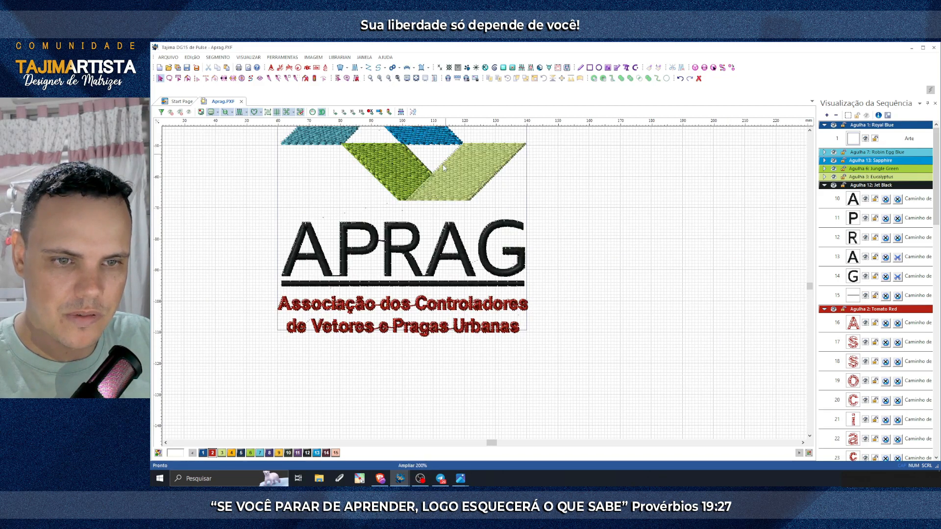
pyautogui.click(380, 78)
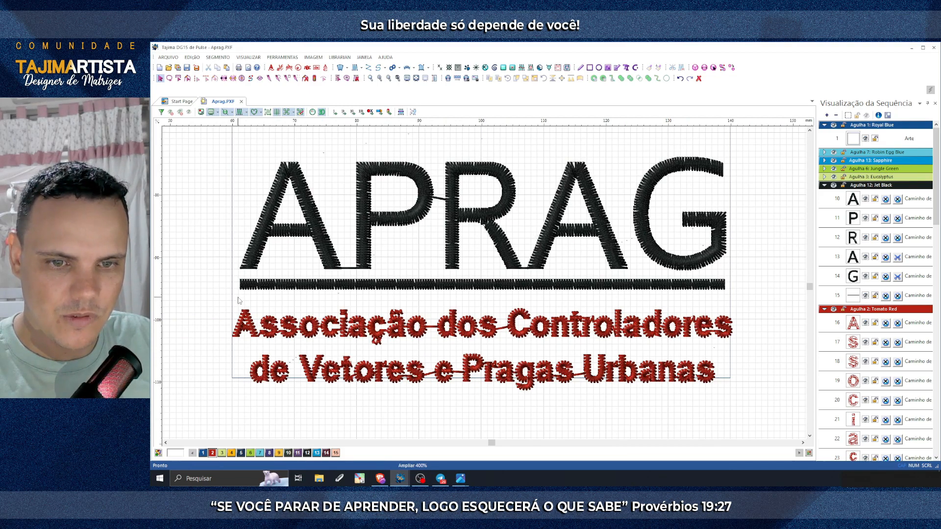
pyautogui.scroll(3, 238, 300)
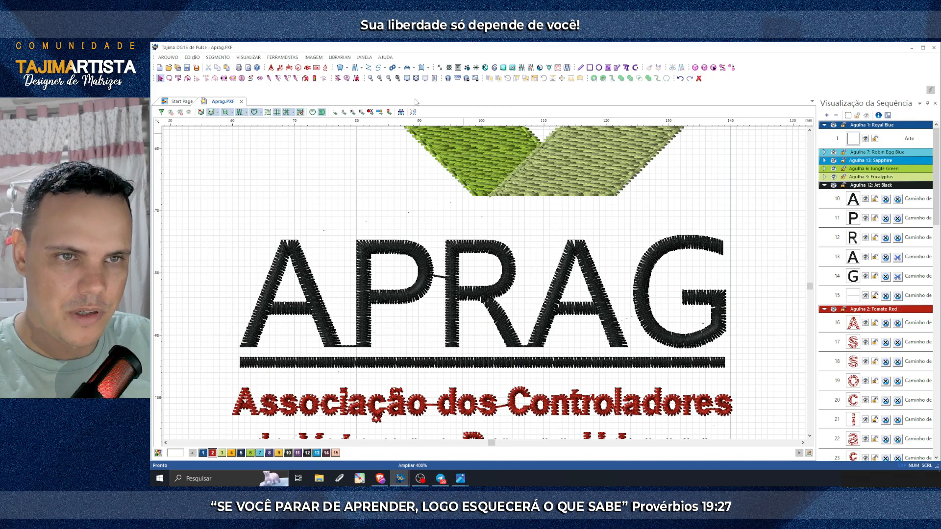
pyautogui.click(389, 78)
pyautogui.click(515, 182)
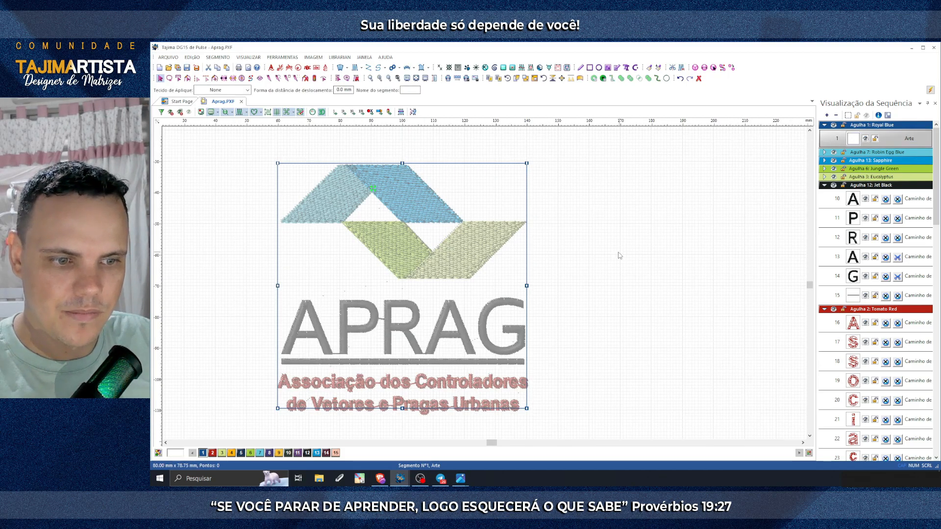
pyautogui.scroll(-2, 610, 265)
pyautogui.press('Delete')
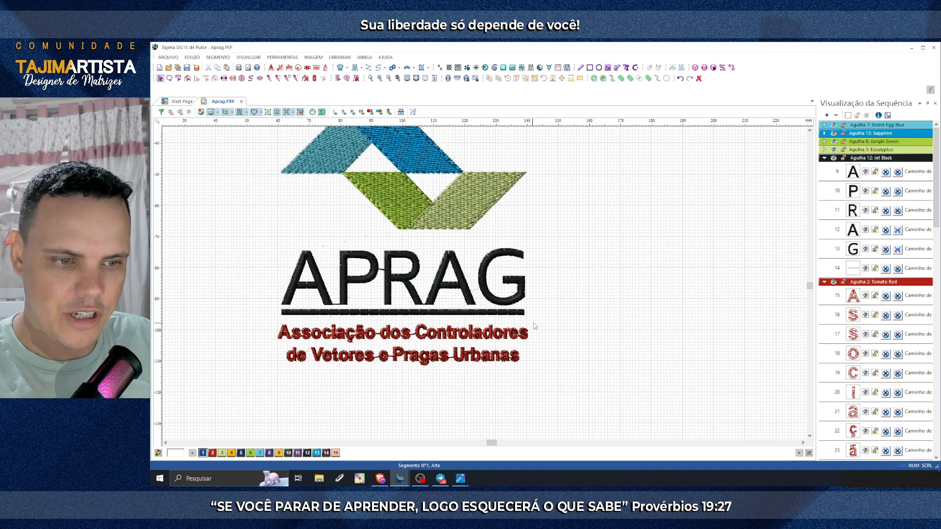
# Step: Assign needle 12, Jet Black, to all the segments of both tagline lines and collapse that colour group
pyautogui.moveTo(535, 326); pyautogui.dragTo(271, 382)
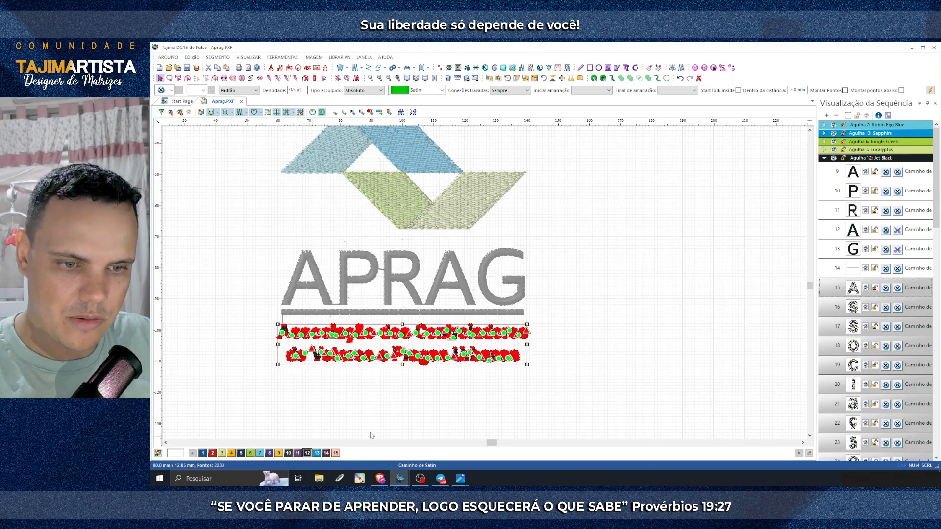
pyautogui.click(482, 409)
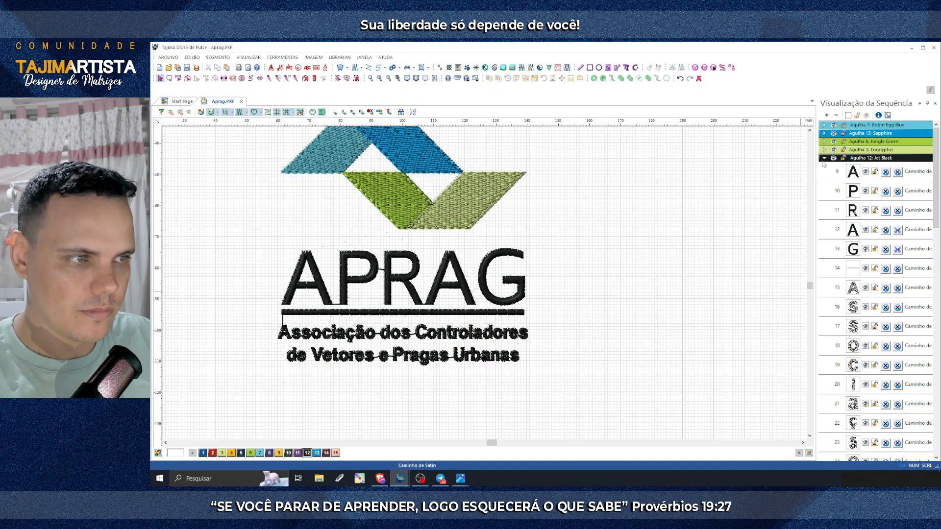
pyautogui.click(824, 159)
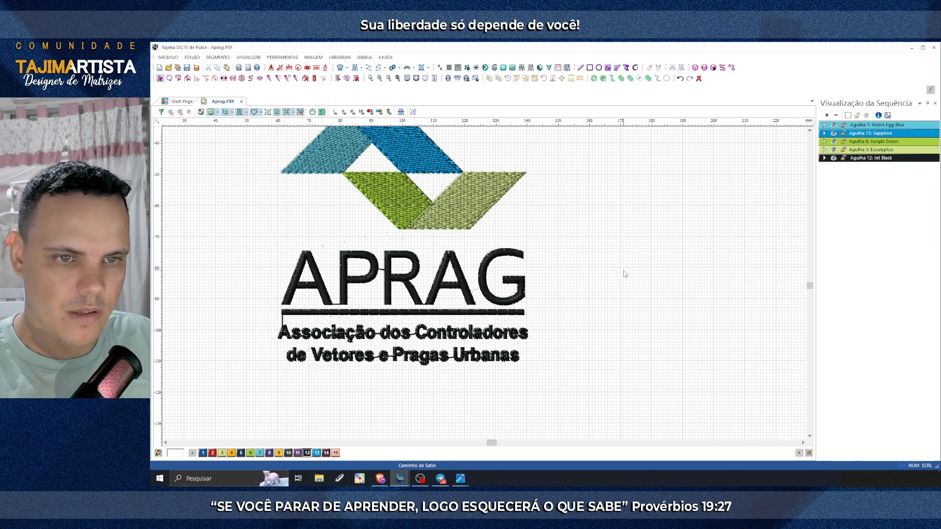
# Step: Resize the whole logo, including symbol, lettering, underline and taglines, proportionally to 82 mm wide
pyautogui.scroll(3, 626, 274)
pyautogui.click(397, 78)
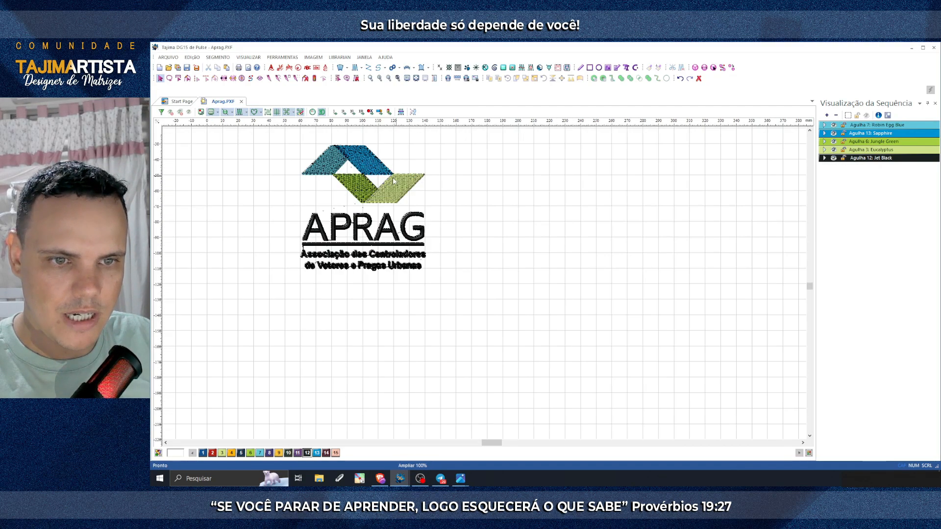
pyautogui.moveTo(270, 136); pyautogui.dragTo(446, 280)
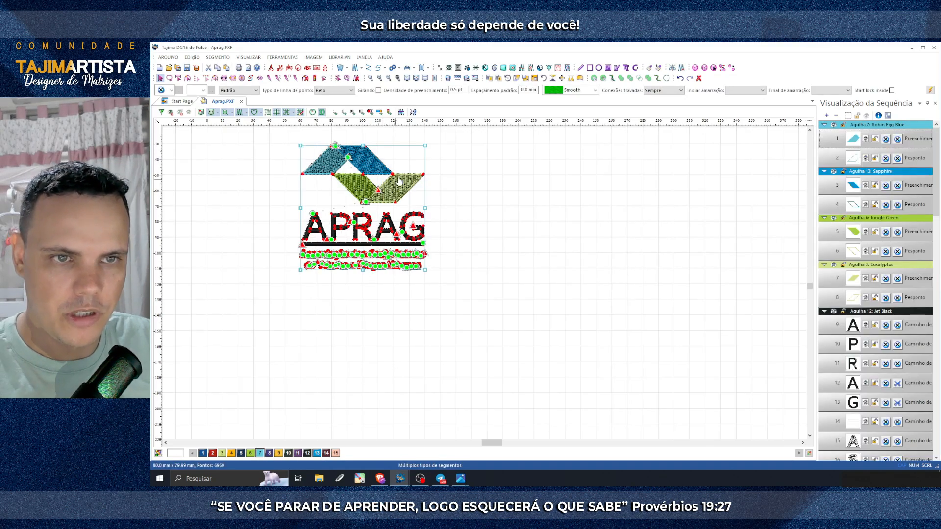
pyautogui.click(382, 78)
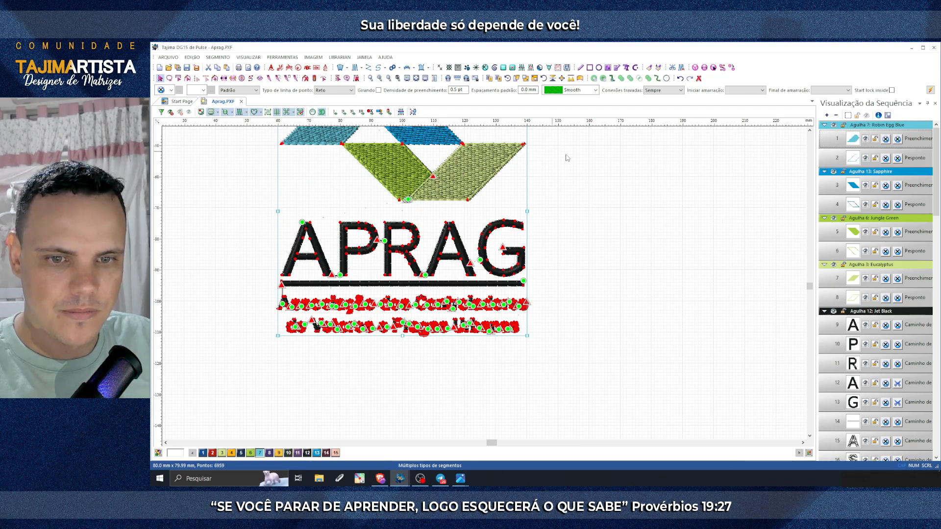
pyautogui.click(535, 78)
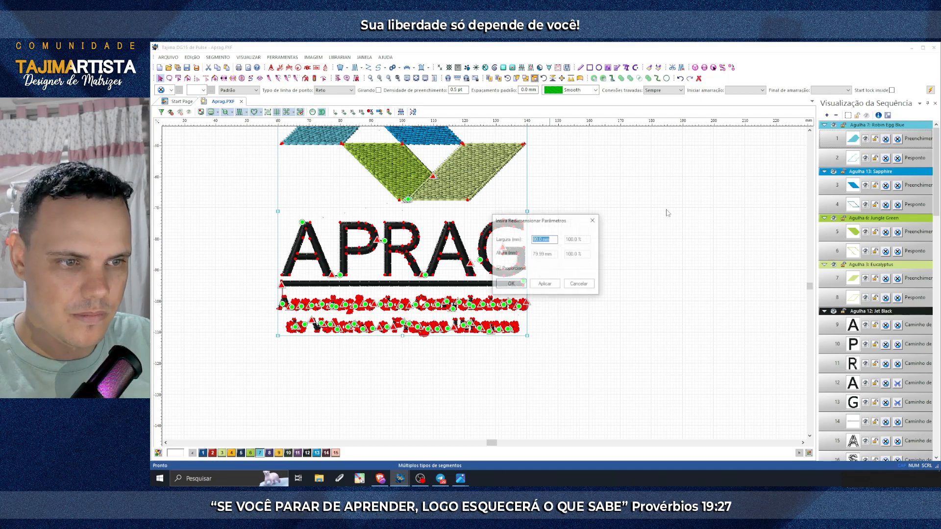
pyautogui.write('82')
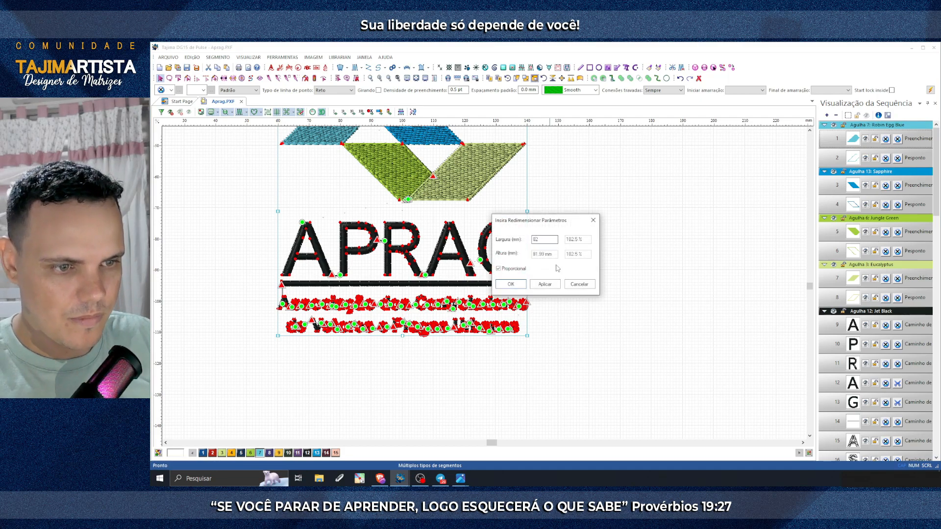
pyautogui.click(545, 284)
pyautogui.click(511, 285)
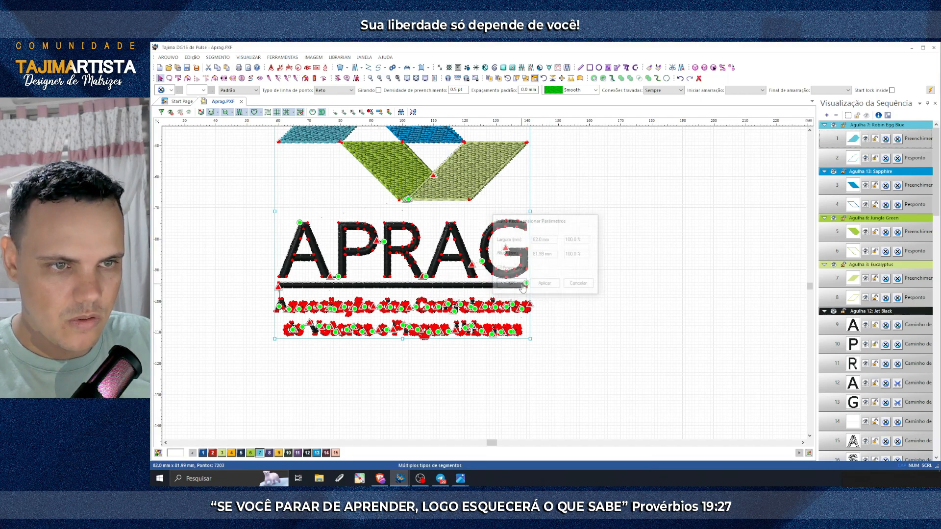
pyautogui.click(531, 310)
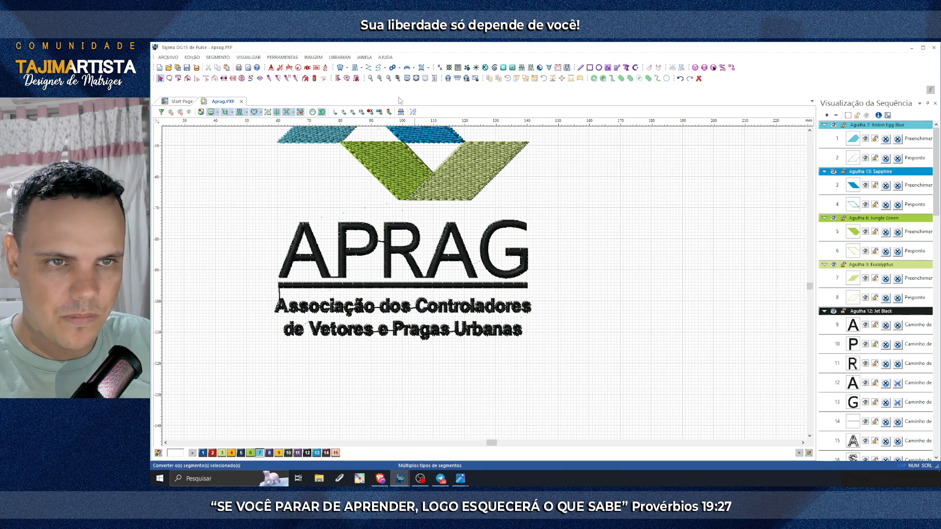
# Step: Inspect the resized symbol, "APRAG" lettering, underline and taglines up close, with the colour groups collapsed
pyautogui.click(379, 78)
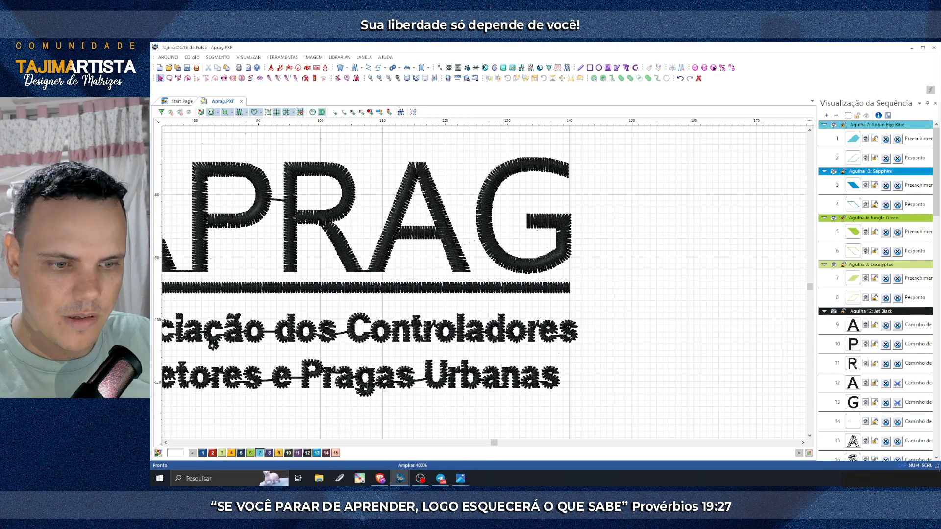
pyautogui.press('Left')
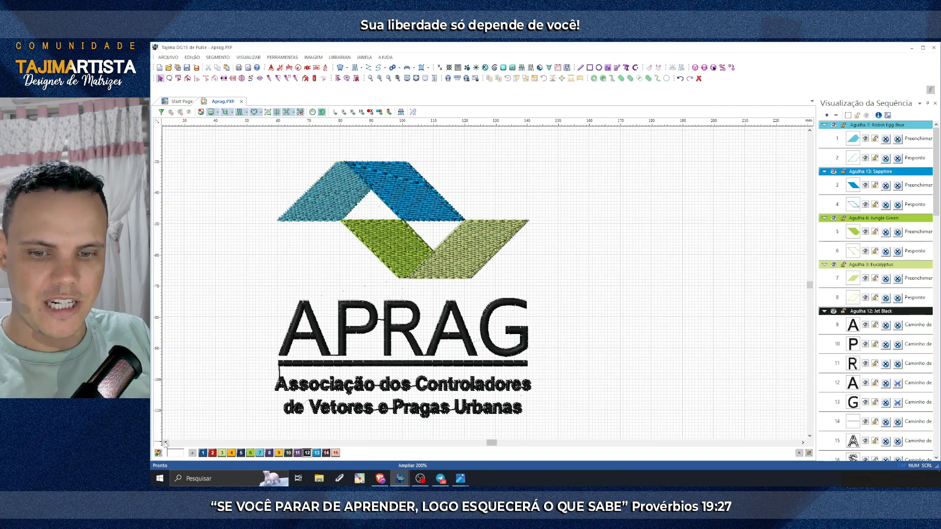
pyautogui.click(165, 443)
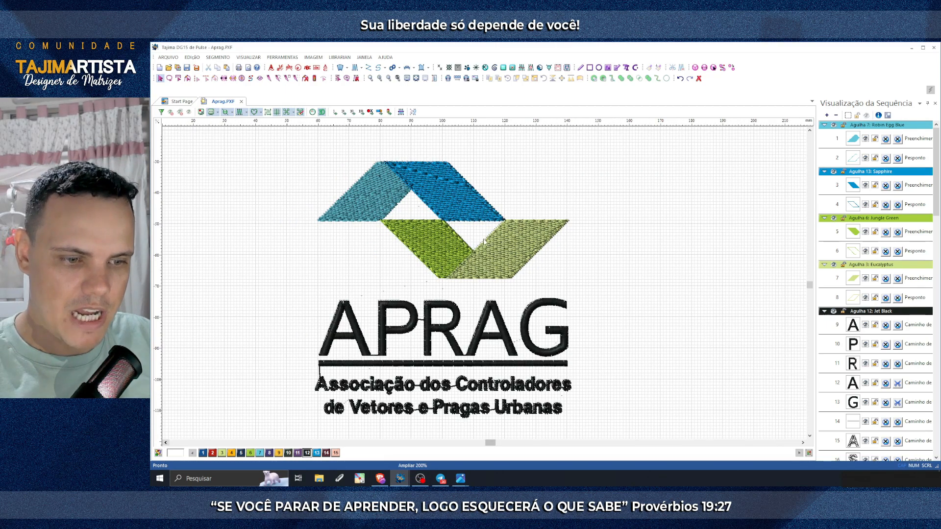
pyautogui.scroll(1, 484, 241)
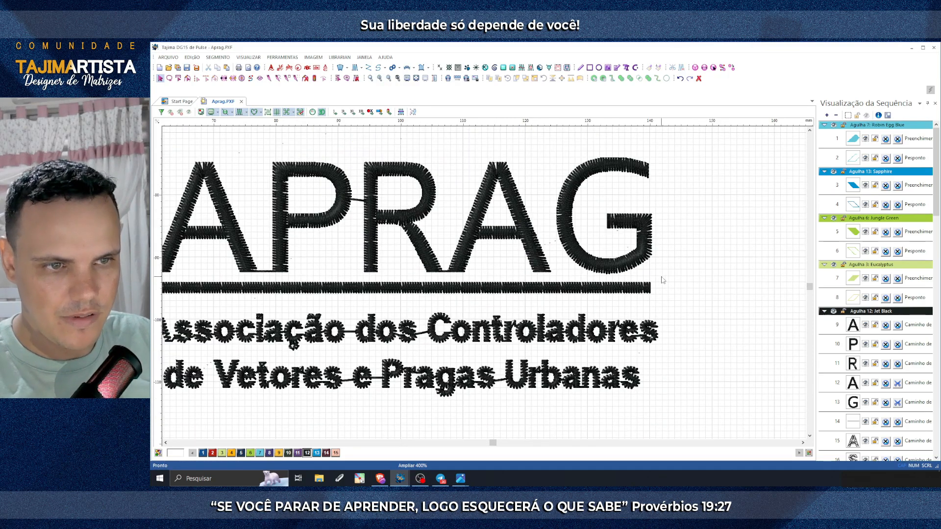
pyautogui.hscroll(-4, 702, 293)
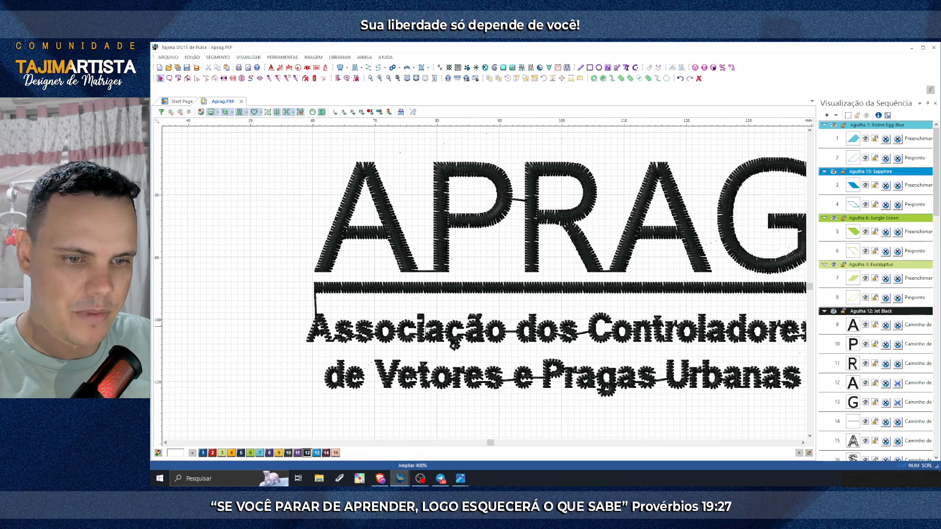
pyautogui.hscroll(4, 681, 342)
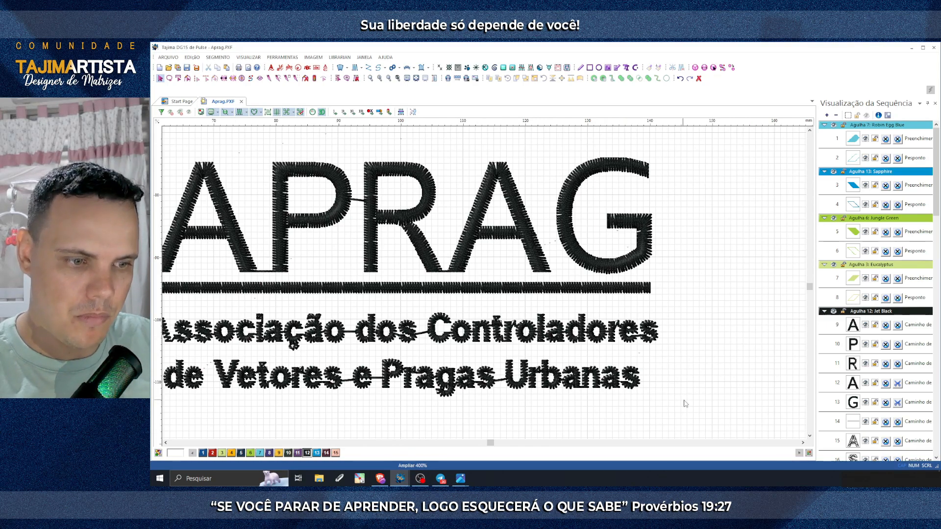
pyautogui.hscroll(-4, 810, 427)
pyautogui.click(802, 444)
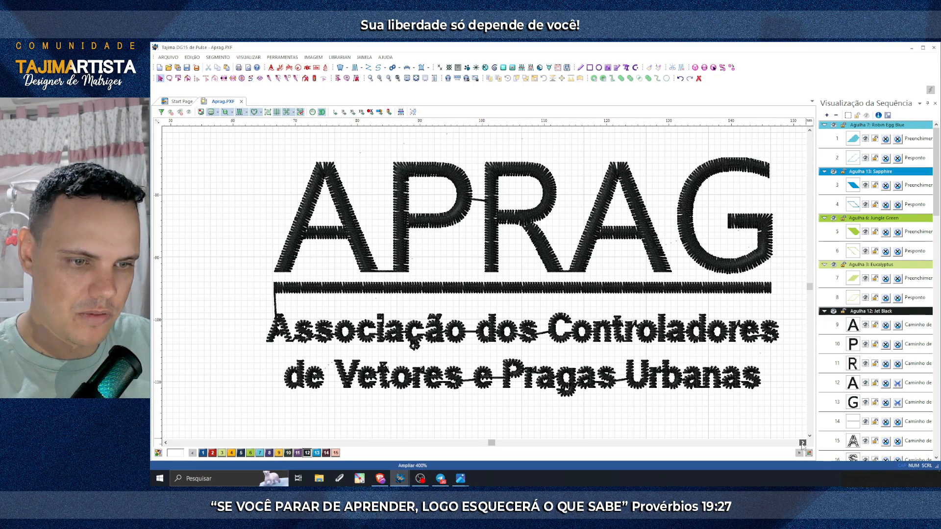
pyautogui.click(802, 444)
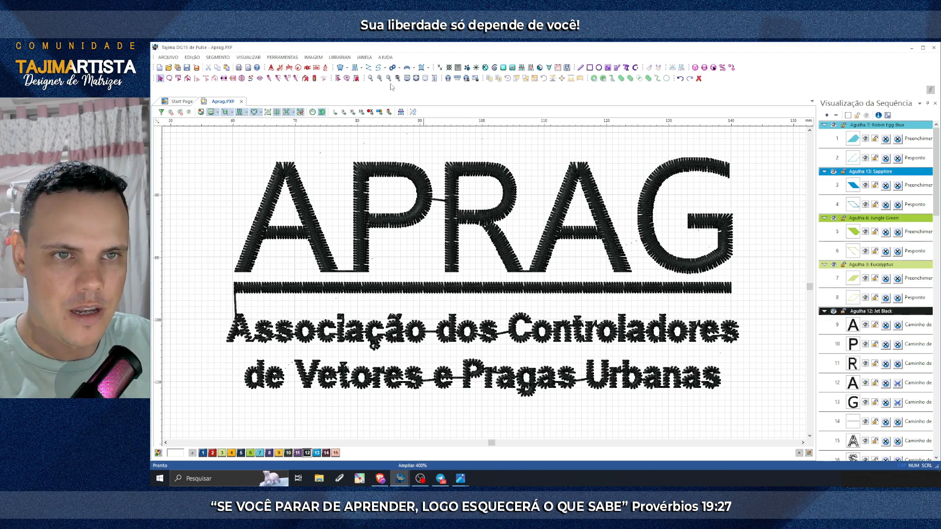
pyautogui.click(836, 115)
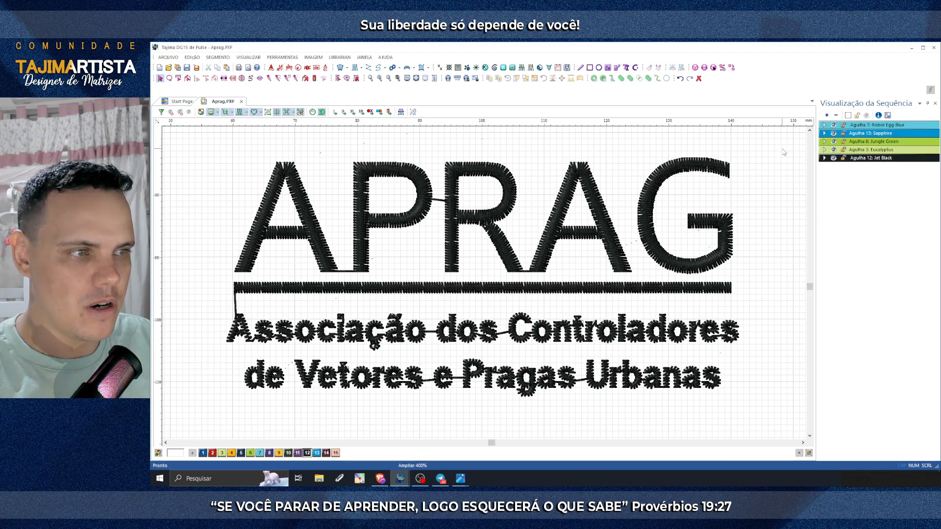
pyautogui.scroll(1, 720, 226)
pyautogui.scroll(1, 706, 246)
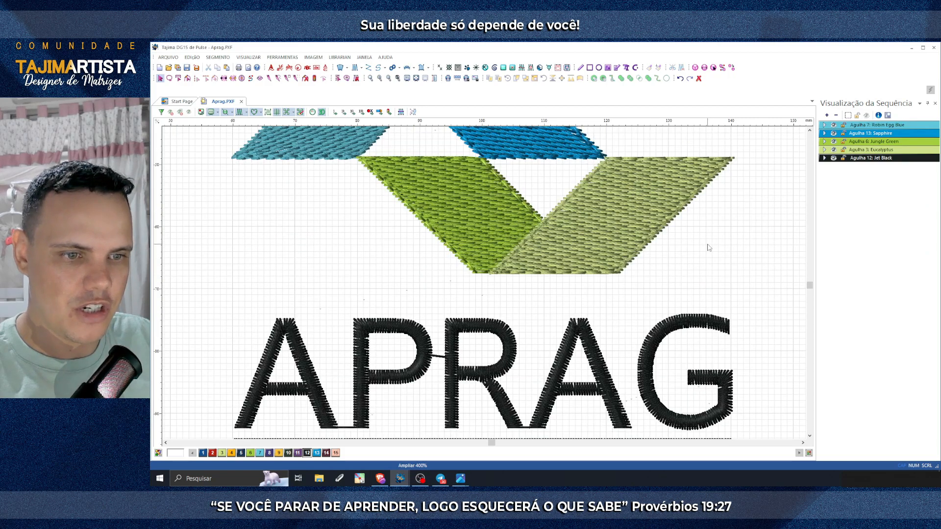
pyautogui.scroll(-1, 709, 248)
pyautogui.scroll(-1, 709, 248)
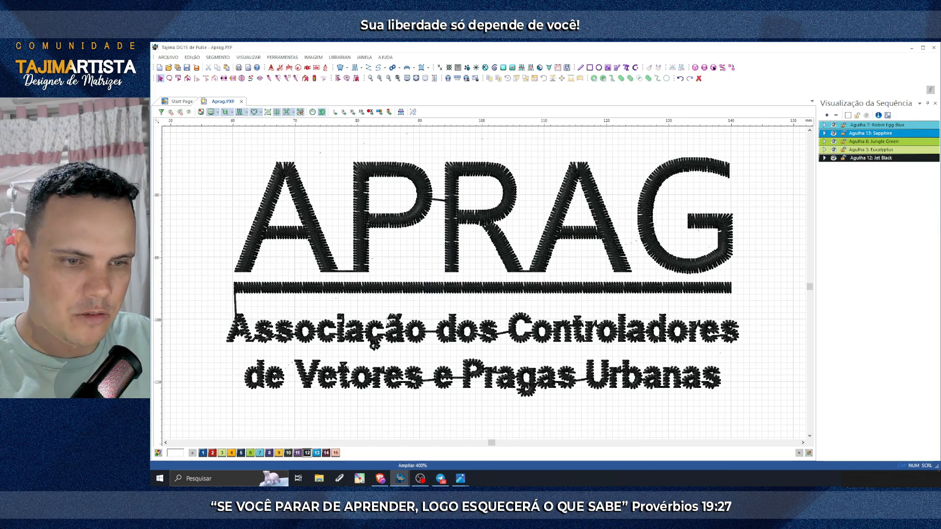
pyautogui.scroll(1, 749, 347)
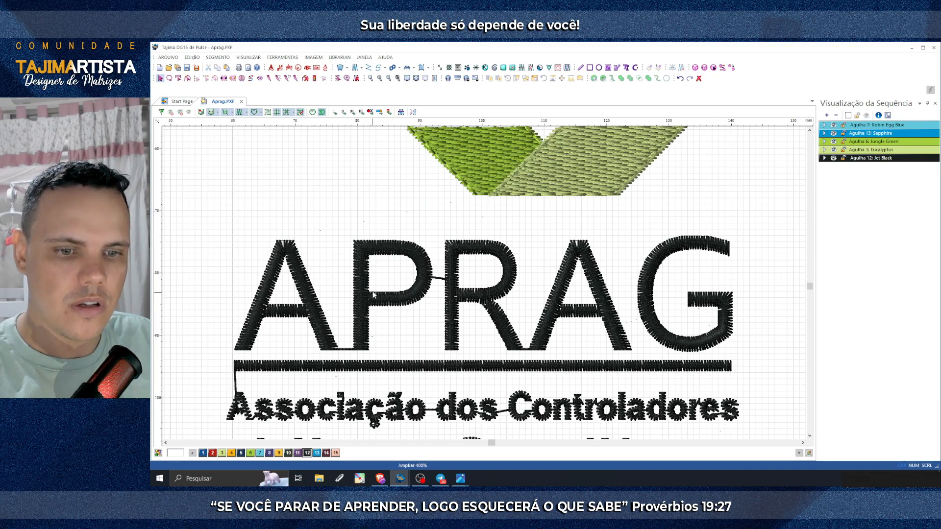
pyautogui.scroll(1, 738, 235)
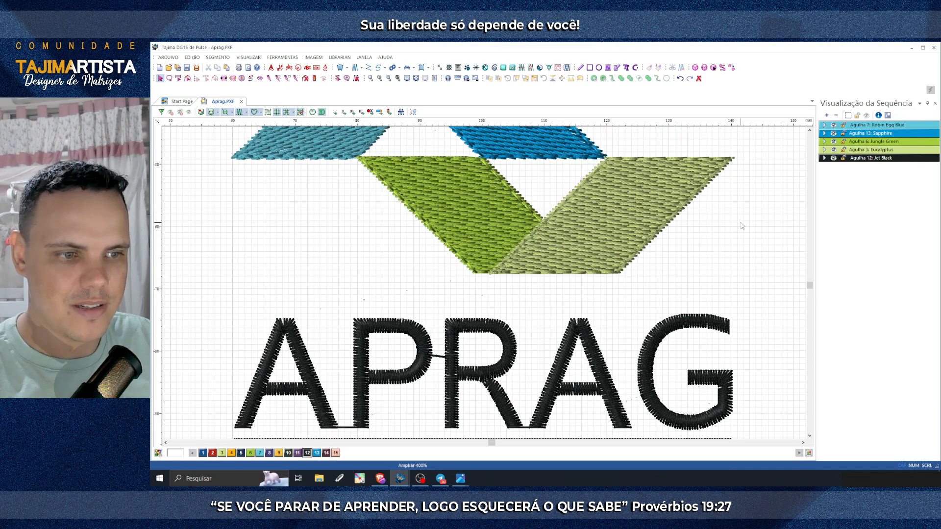
pyautogui.scroll(-1, 745, 264)
pyautogui.moveTo(213, 222); pyautogui.dragTo(745, 346)
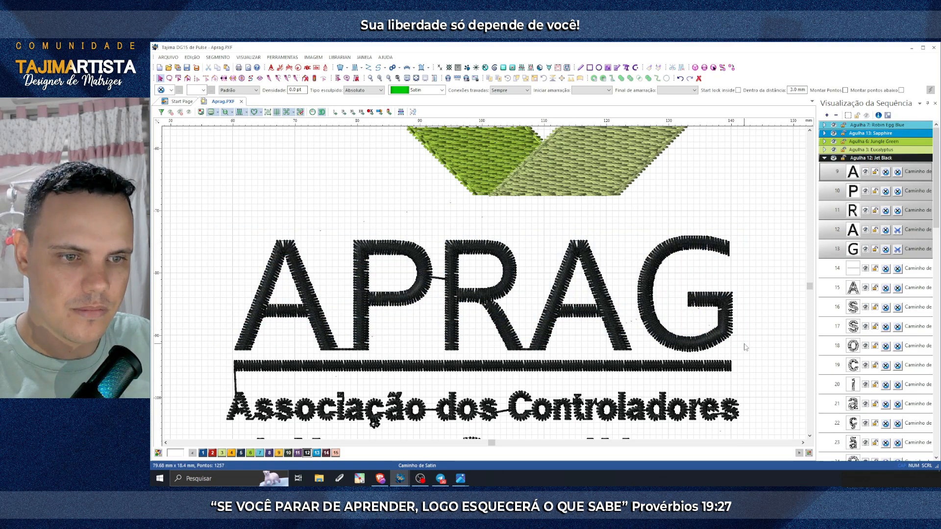
pyautogui.click(310, 200)
pyautogui.scroll(-1, 347, 205)
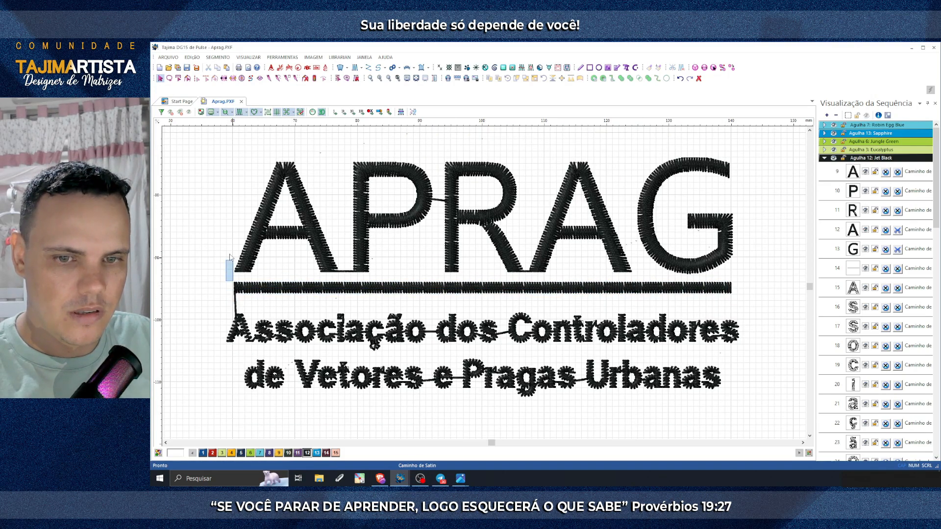
# Step: Apply absolute compensation of 0.2 mm to the "APRAG" letters and the underline beneath them
pyautogui.moveTo(215, 144); pyautogui.dragTo(724, 276)
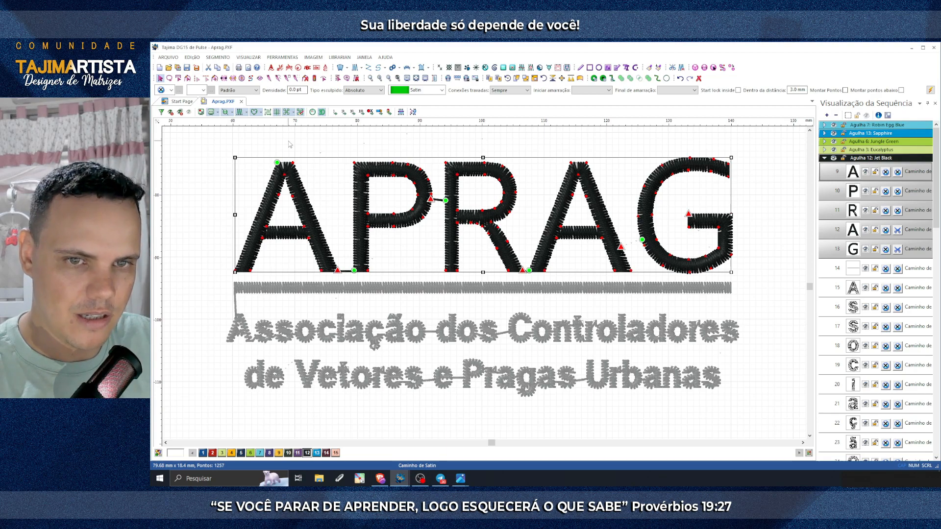
pyautogui.moveTo(207, 140); pyautogui.dragTo(742, 302)
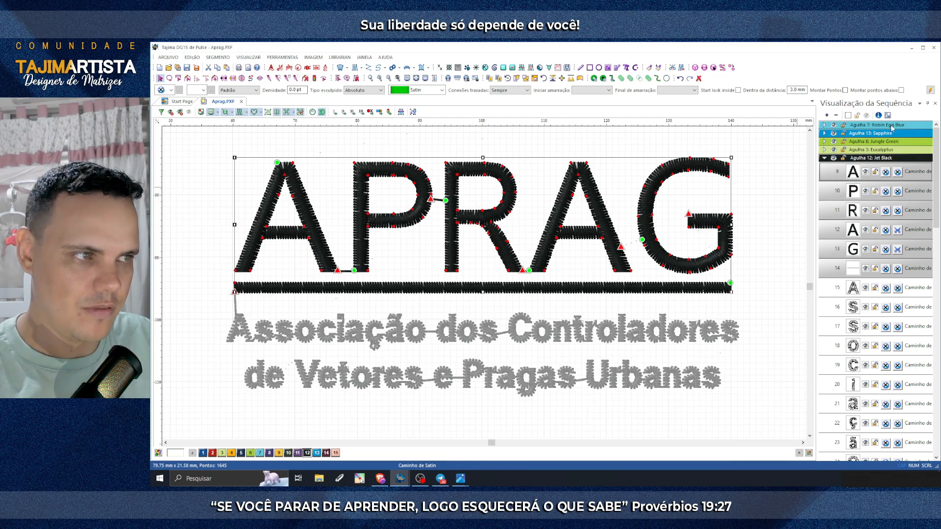
pyautogui.click(931, 91)
pyautogui.click(454, 160)
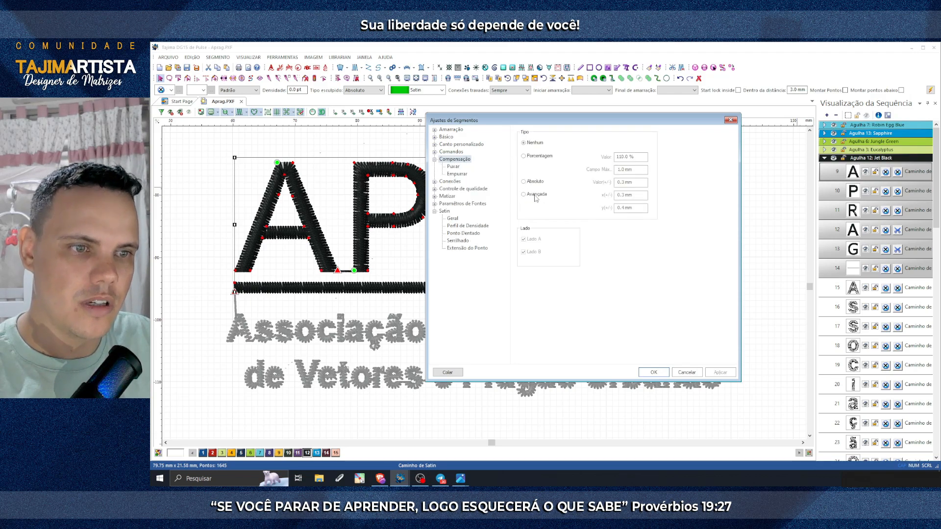
pyautogui.click(526, 182)
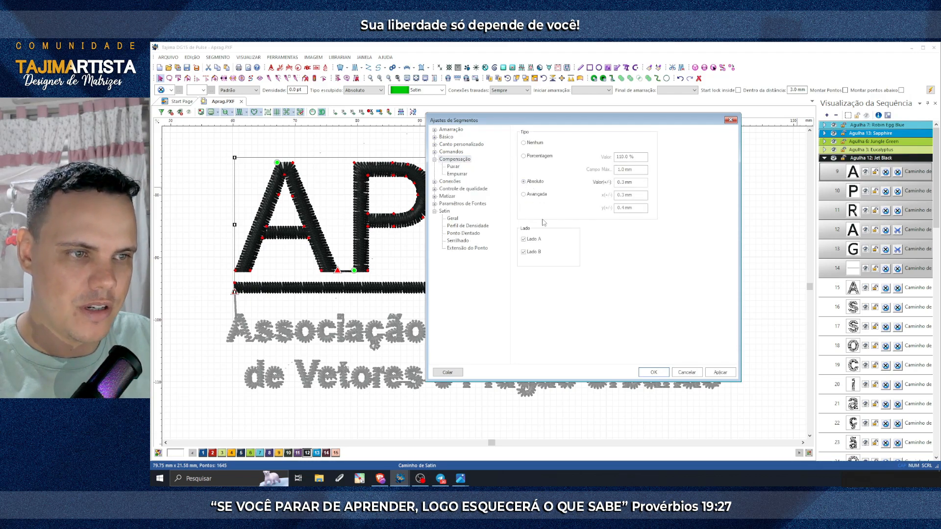
pyautogui.click(620, 182)
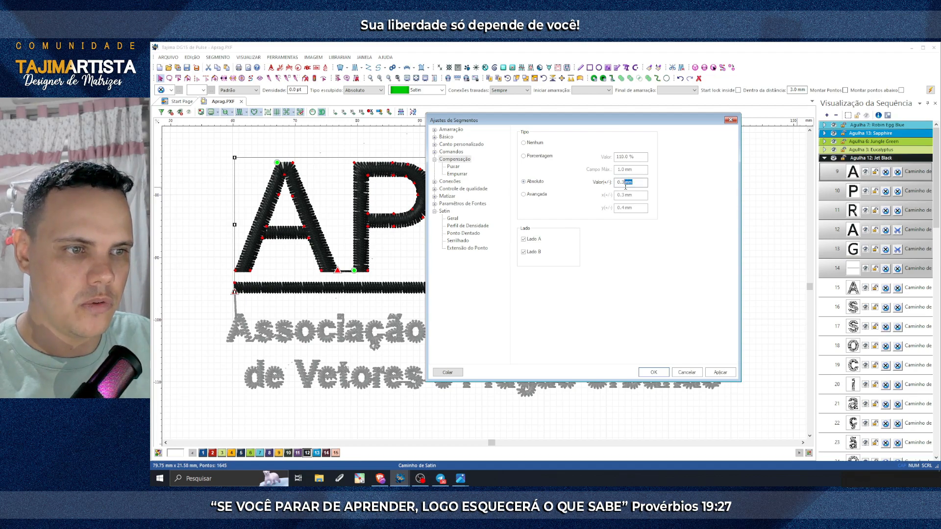
pyautogui.write('2')
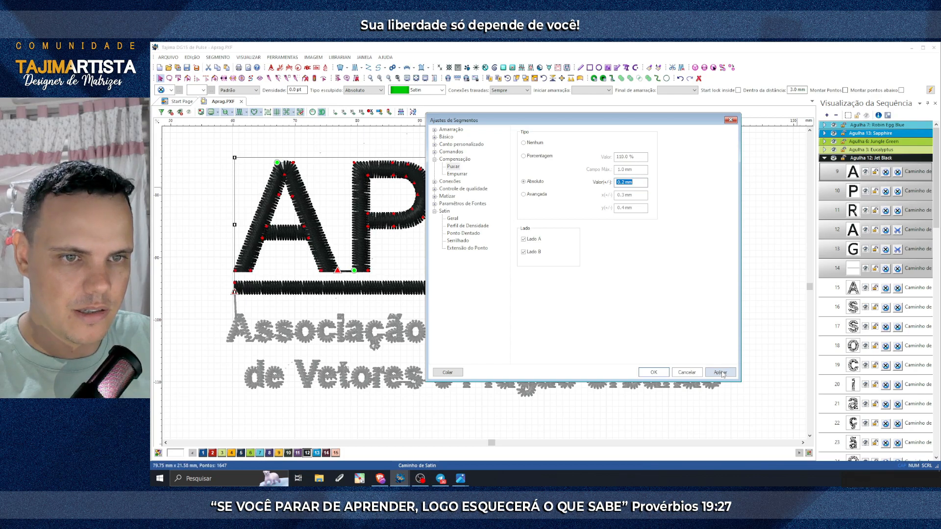
pyautogui.click(651, 373)
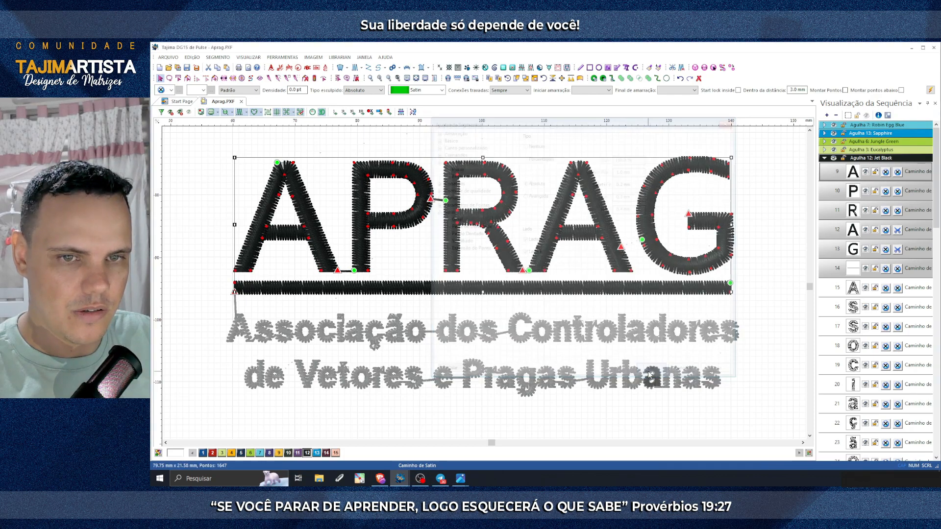
pyautogui.click(783, 292)
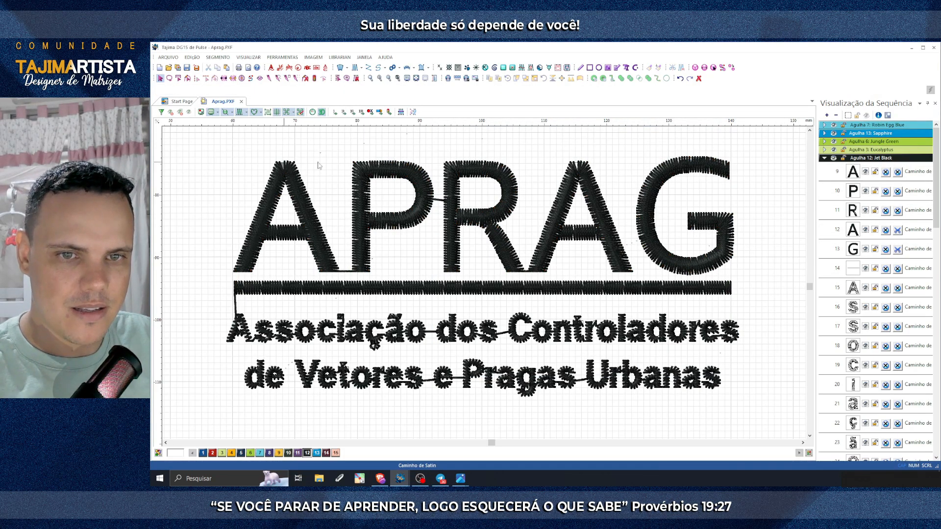
# Step: Reshape the first "A" of "APRAG" by shifting the middle point at its apex slightly toward the left leg
pyautogui.click(378, 82)
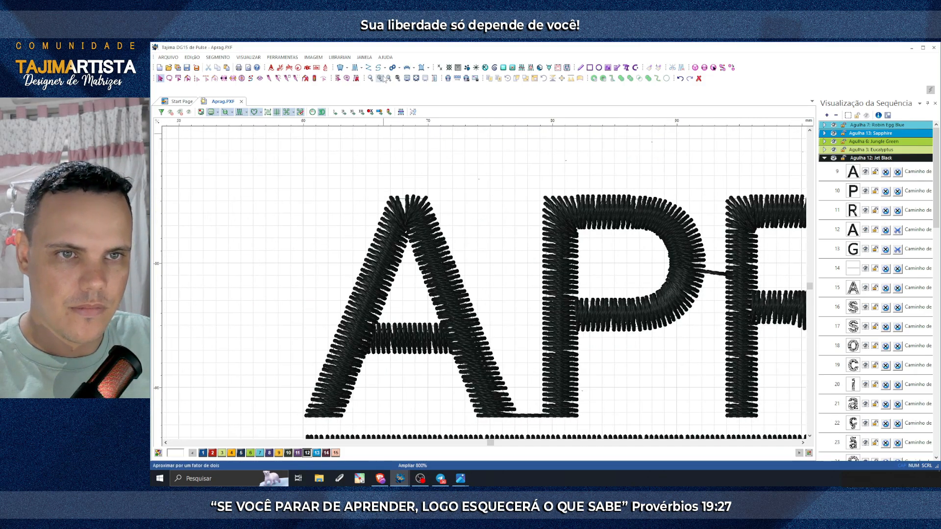
pyautogui.click(380, 79)
pyautogui.scroll(1, 400, 153)
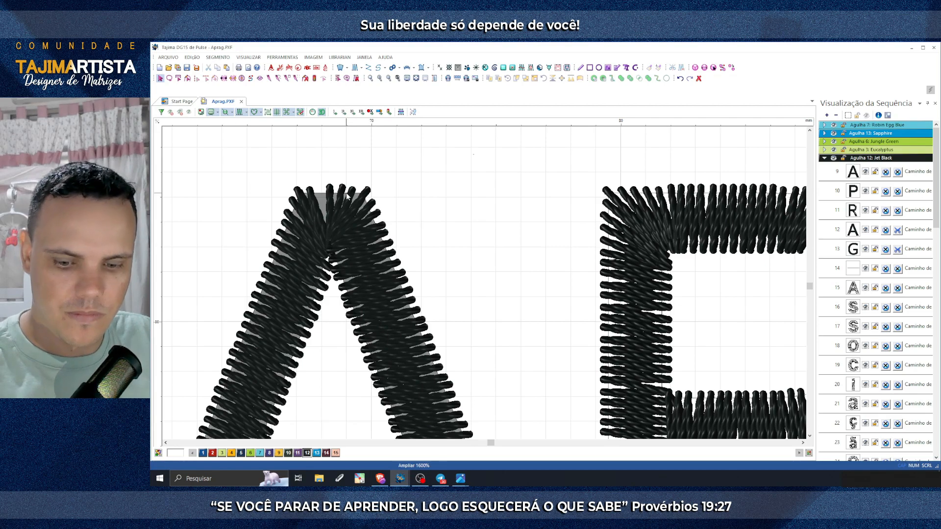
pyautogui.click(357, 187)
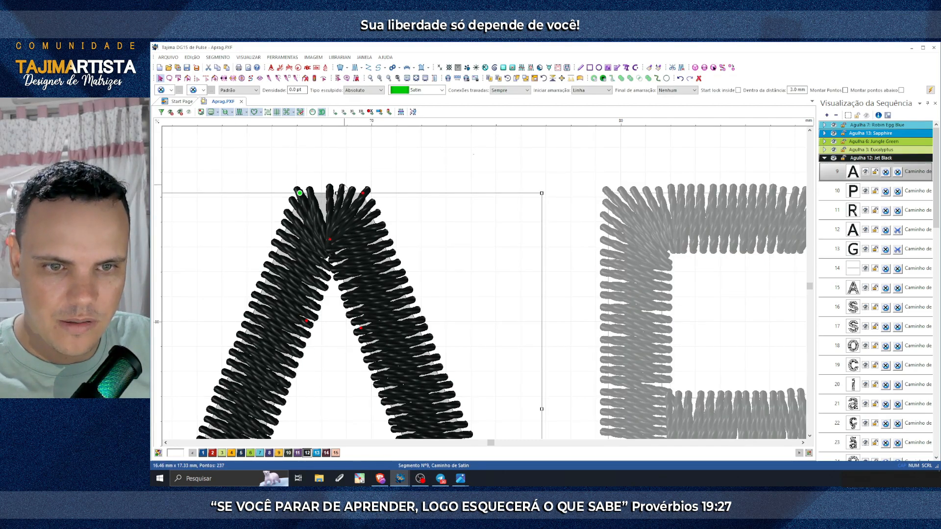
pyautogui.press('space')
pyautogui.moveTo(329, 193); pyautogui.dragTo(319, 193)
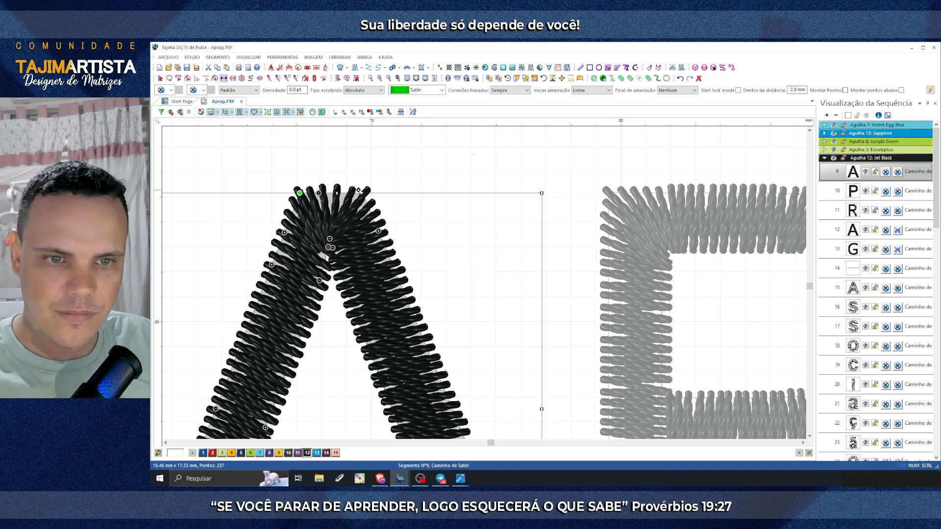
pyautogui.click(438, 163)
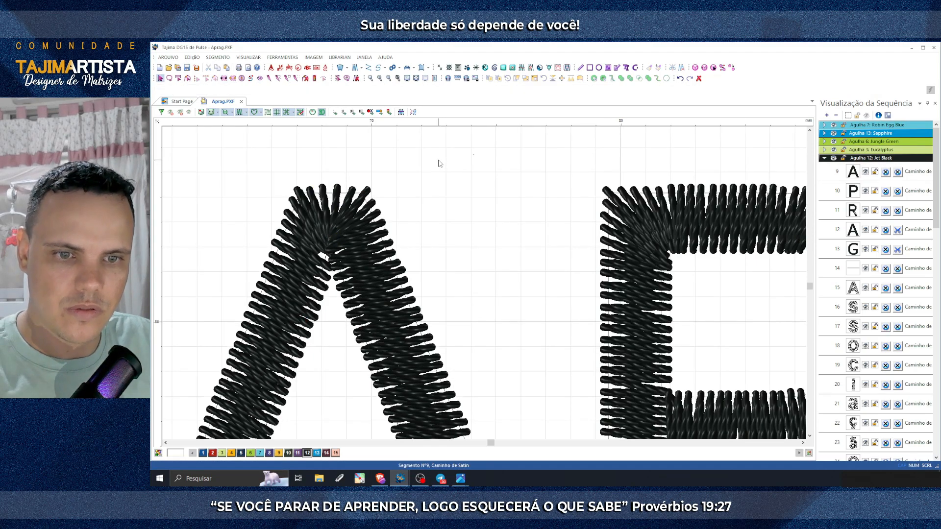
# Step: Reshape the second "A" of "APRAG" the same way, shifting its middle apex point slightly toward the left leg
pyautogui.click(388, 79)
pyautogui.press('Right')
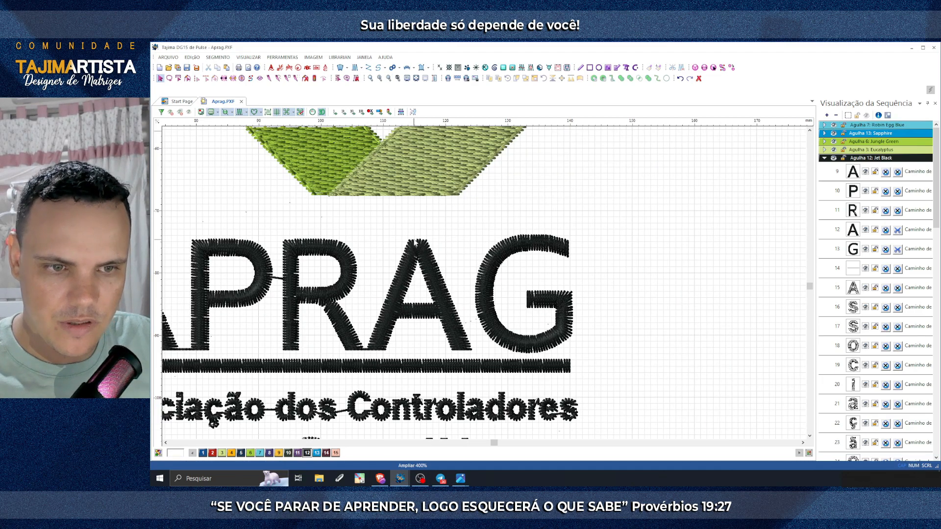
pyautogui.click(379, 78)
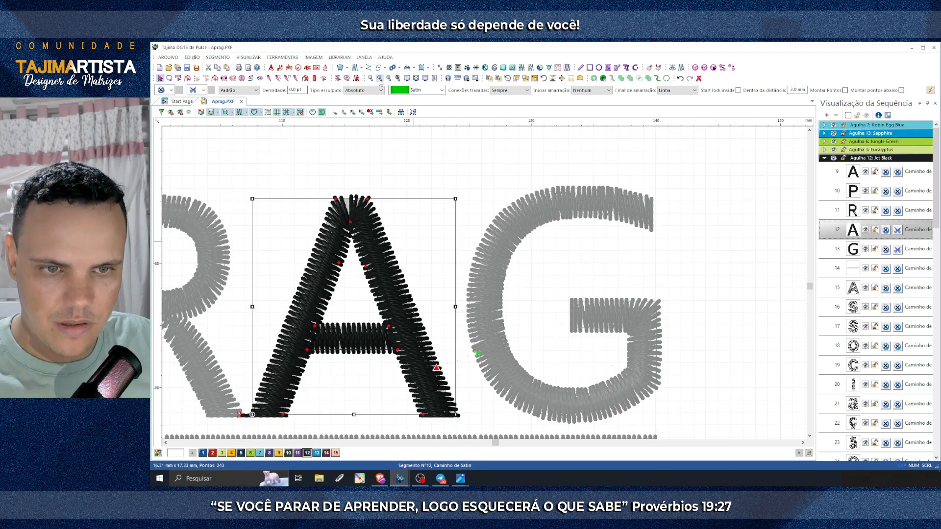
pyautogui.press('s')
pyautogui.moveTo(355, 199); pyautogui.dragTo(346, 199)
pyautogui.click(439, 184)
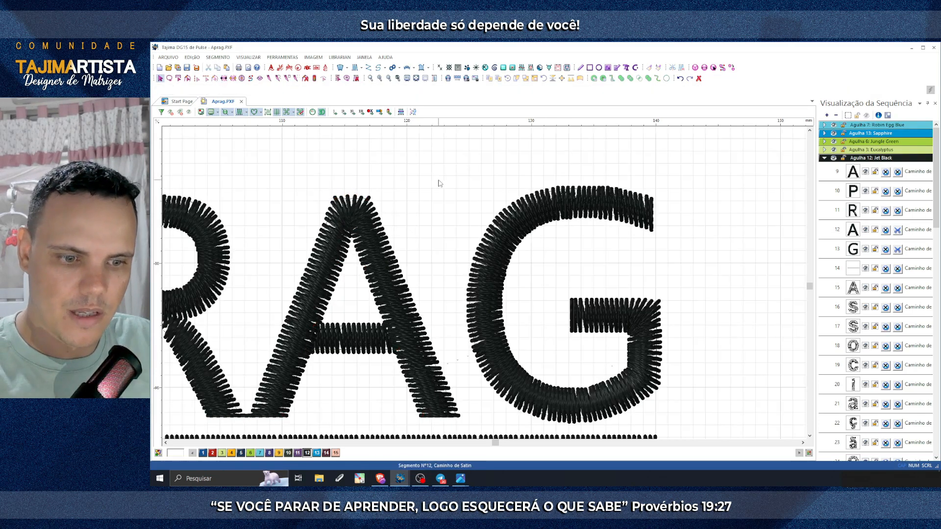
# Step: Set both the starting and ending tie stitches of the underline beneath "APRAG" to Linha
pyautogui.click(389, 78)
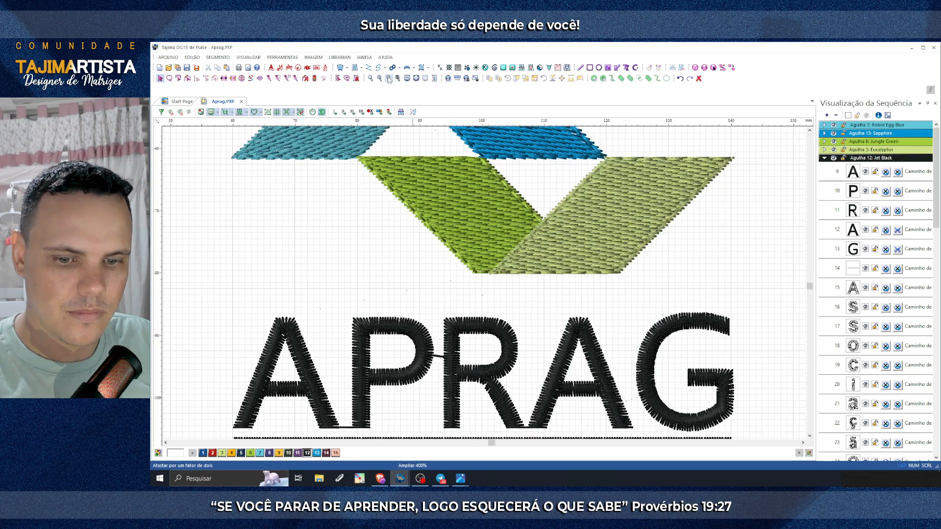
pyautogui.moveTo(221, 357); pyautogui.dragTo(247, 378)
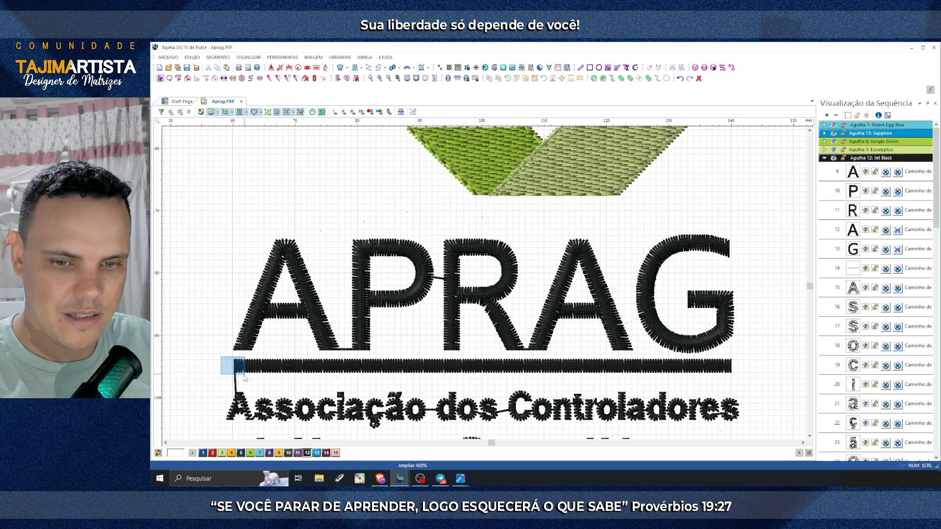
pyautogui.click(372, 369)
pyautogui.hscroll(3, 440, 370)
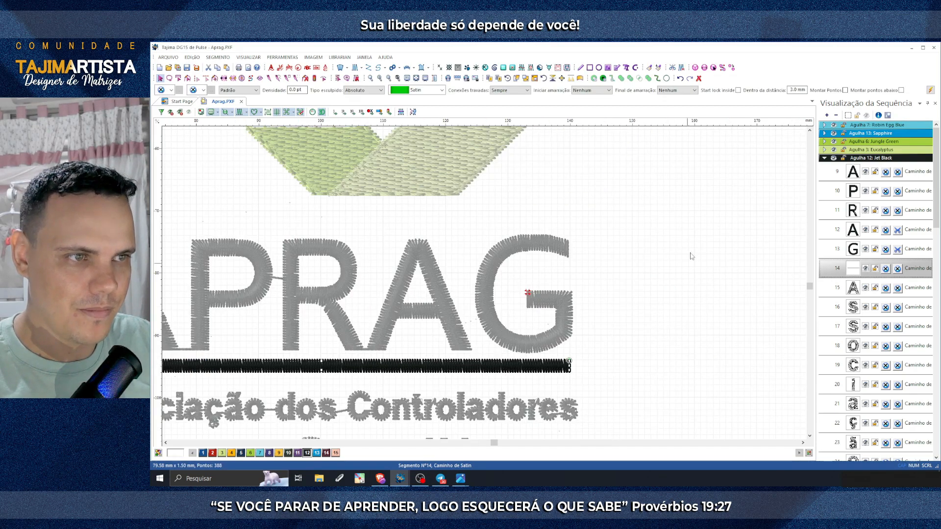
pyautogui.click(593, 90)
pyautogui.click(594, 104)
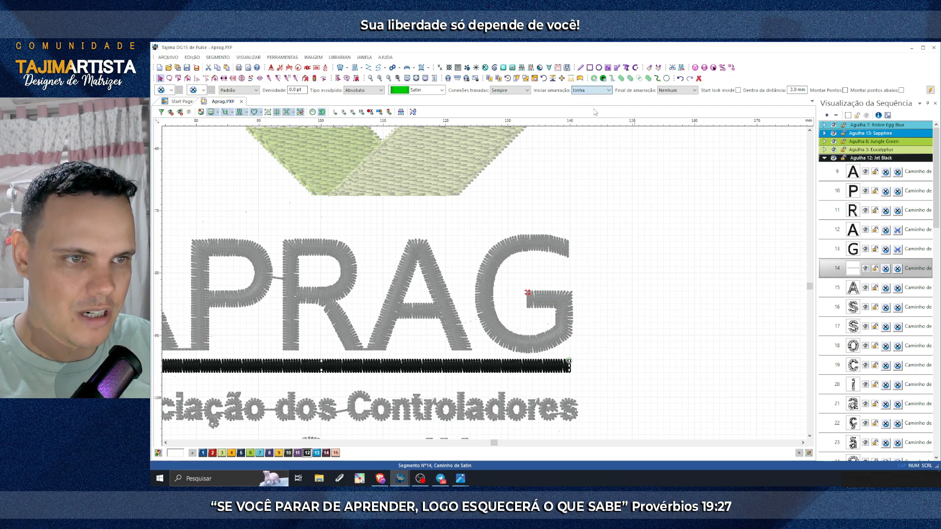
pyautogui.click(685, 92)
pyautogui.click(675, 108)
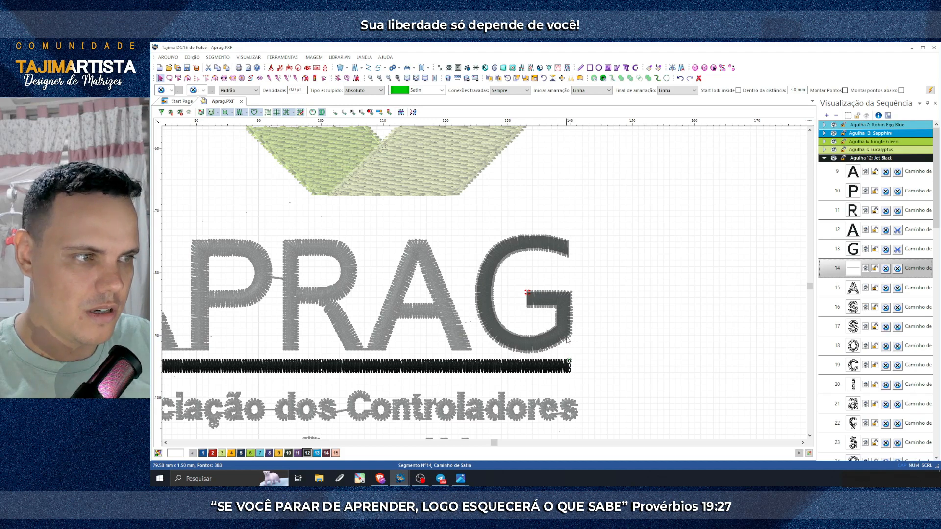
# Step: Move the end point of the "G" to the letter's bottom curve and the underline's start point directly beneath it
pyautogui.click(839, 248)
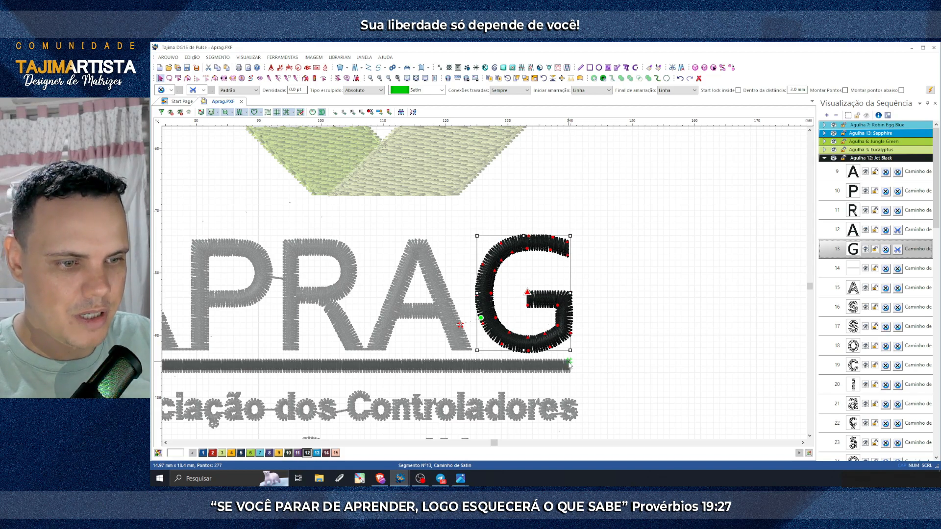
pyautogui.moveTo(528, 293); pyautogui.dragTo(529, 357)
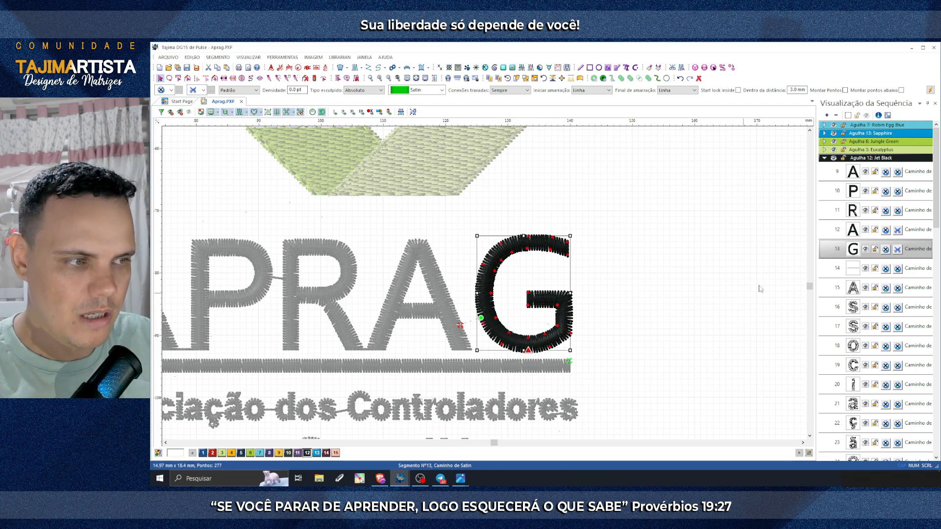
pyautogui.click(854, 271)
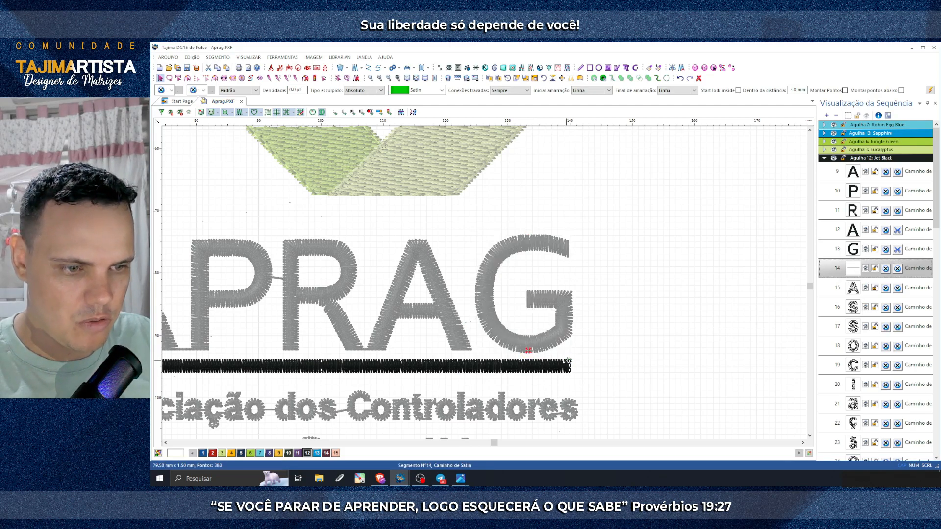
pyautogui.moveTo(531, 355); pyautogui.dragTo(529, 360)
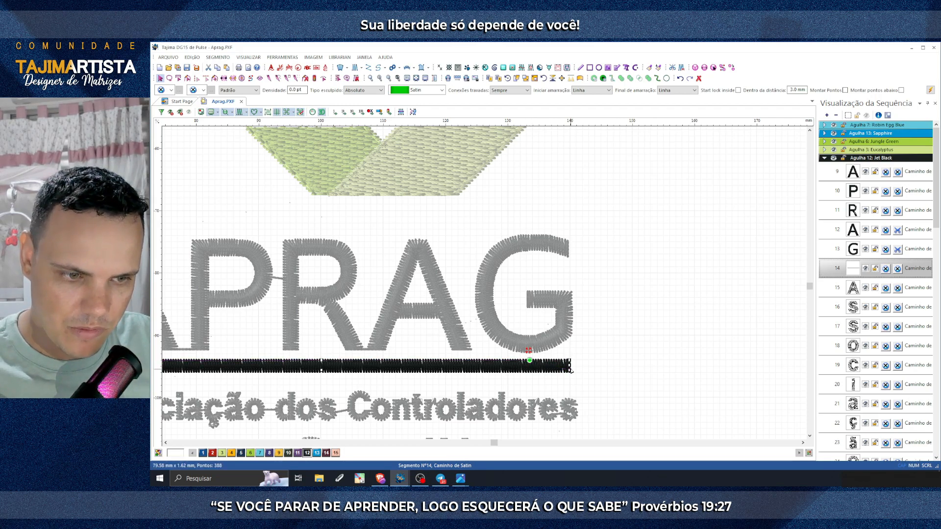
pyautogui.moveTo(529, 361); pyautogui.dragTo(528, 361)
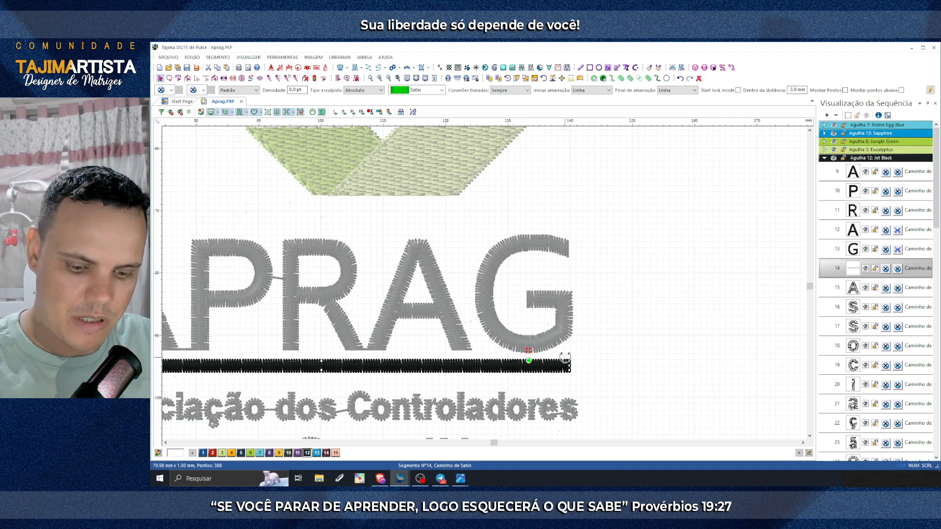
pyautogui.click(627, 342)
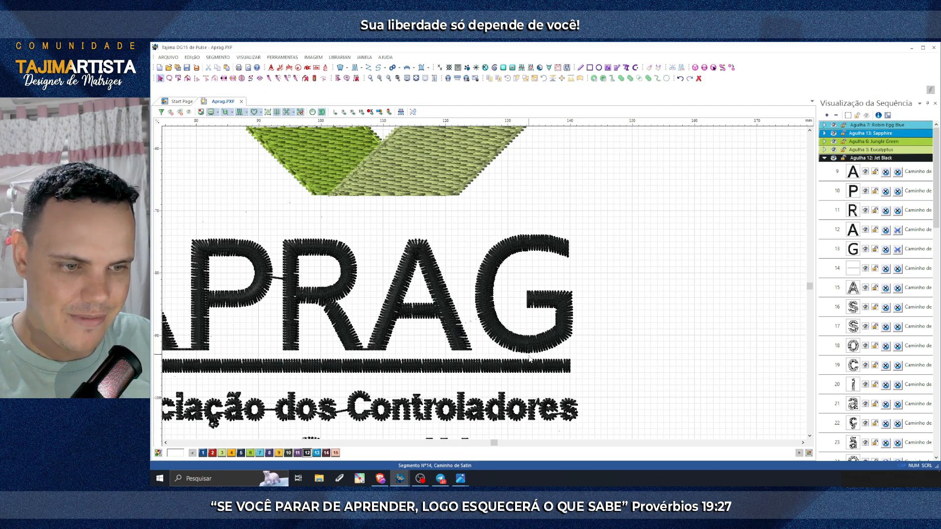
# Step: Check the tie settings and connections of the first "A" and the final "s" of both tagline lines
pyautogui.press('Left')
pyautogui.press('Left')
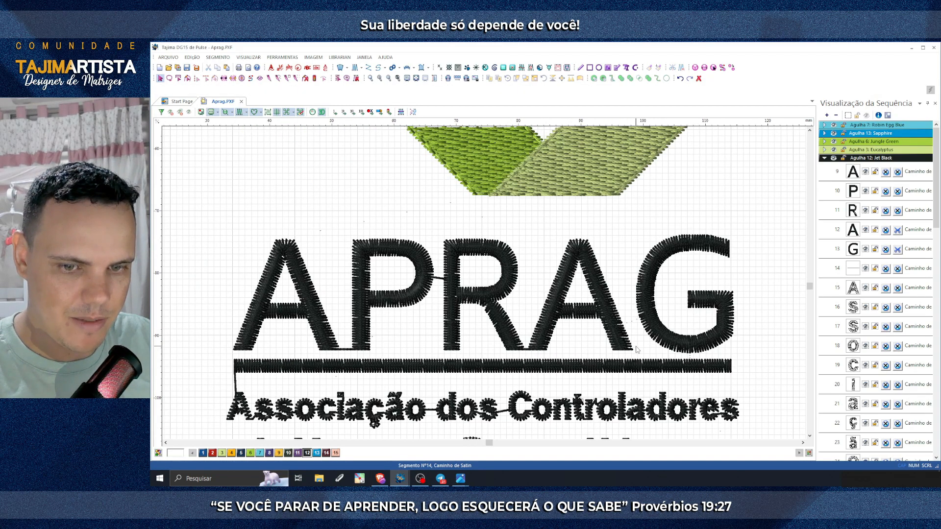
pyautogui.press('Down')
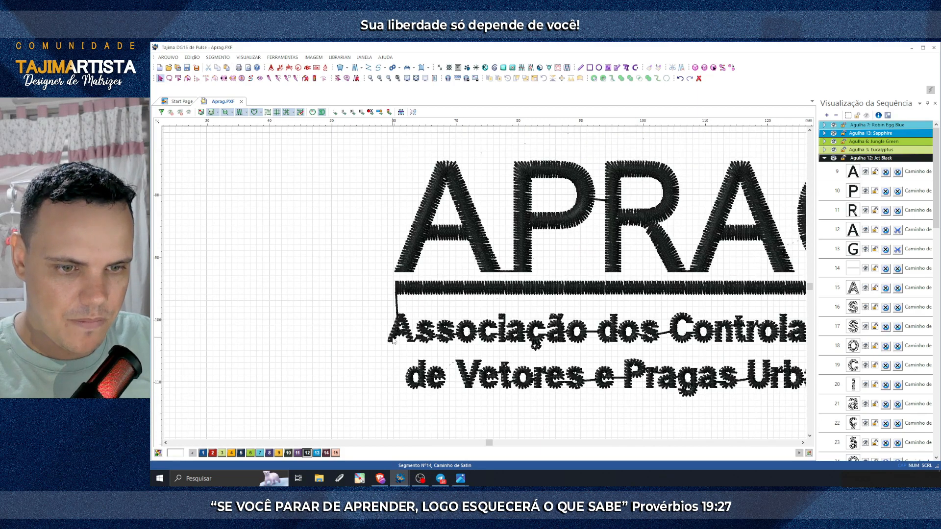
pyautogui.click(393, 339)
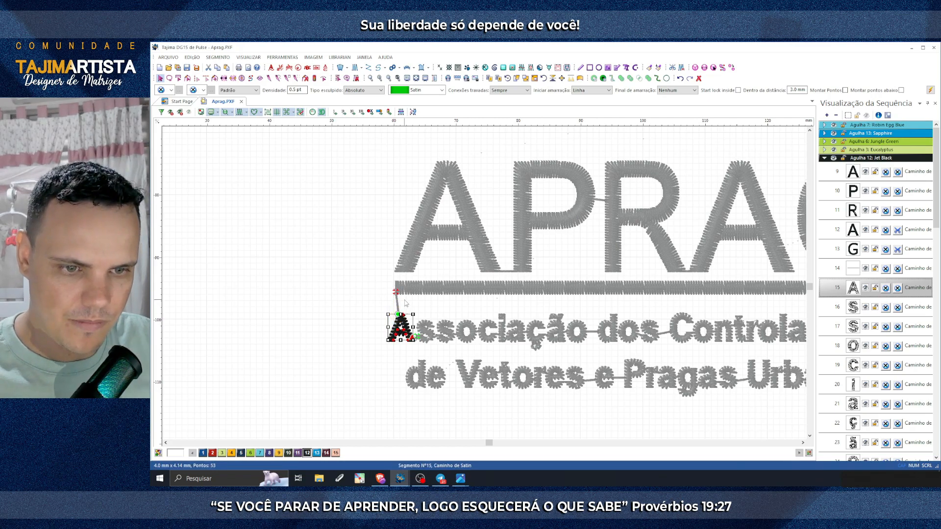
pyautogui.click(351, 313)
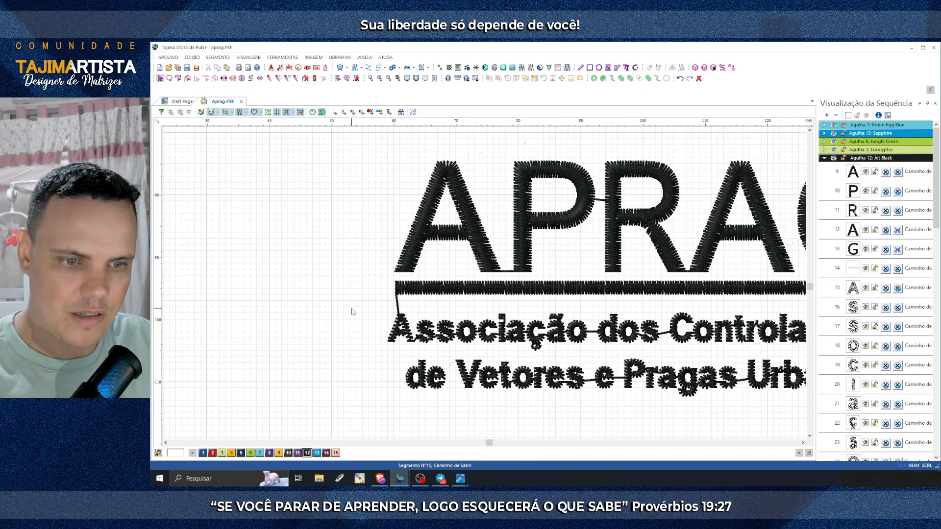
pyautogui.hscroll(5, 353, 311)
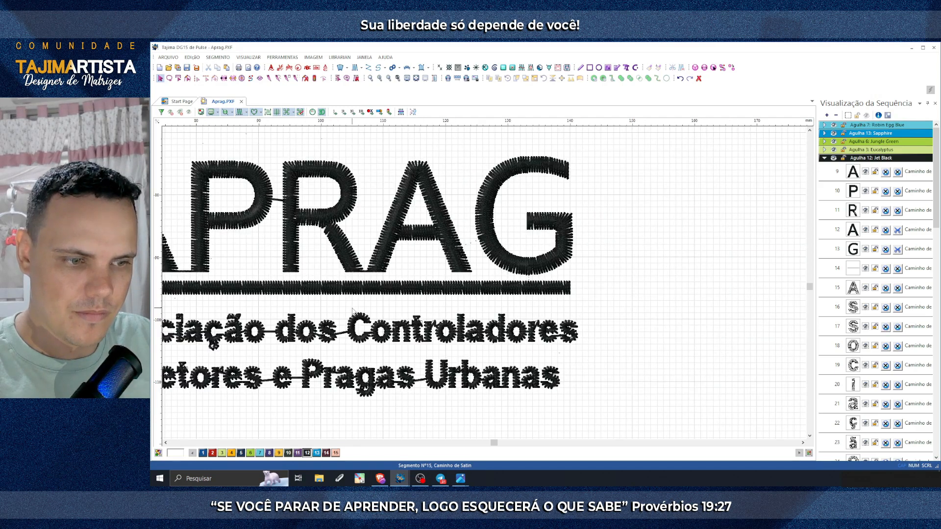
pyautogui.click(576, 342)
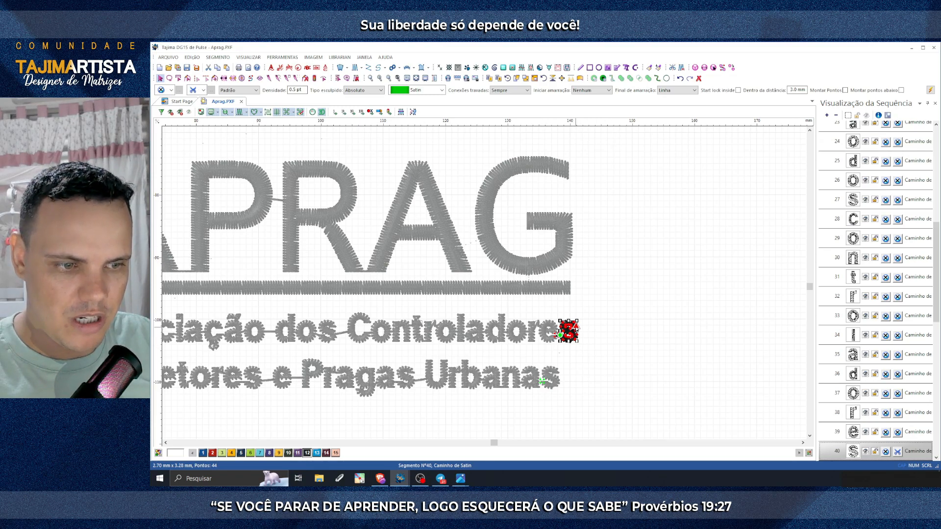
pyautogui.click(559, 374)
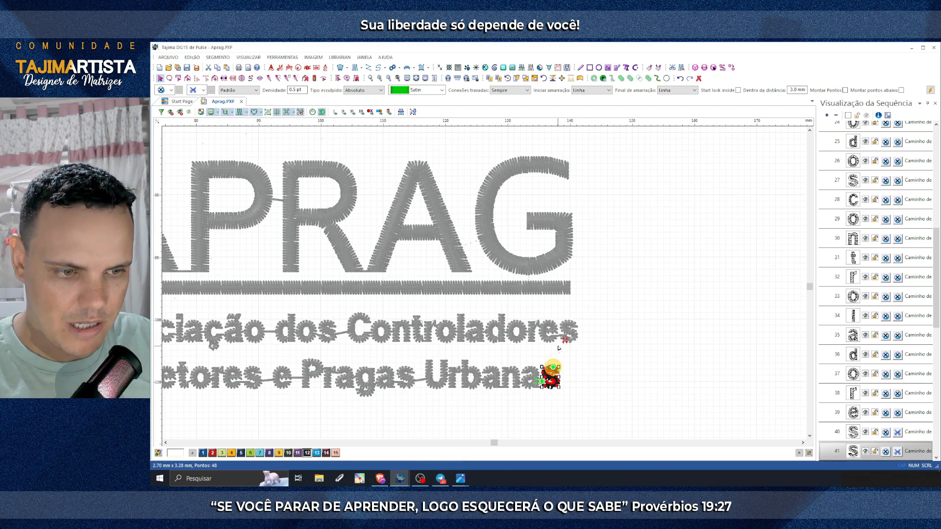
pyautogui.click(606, 357)
pyautogui.press('Left')
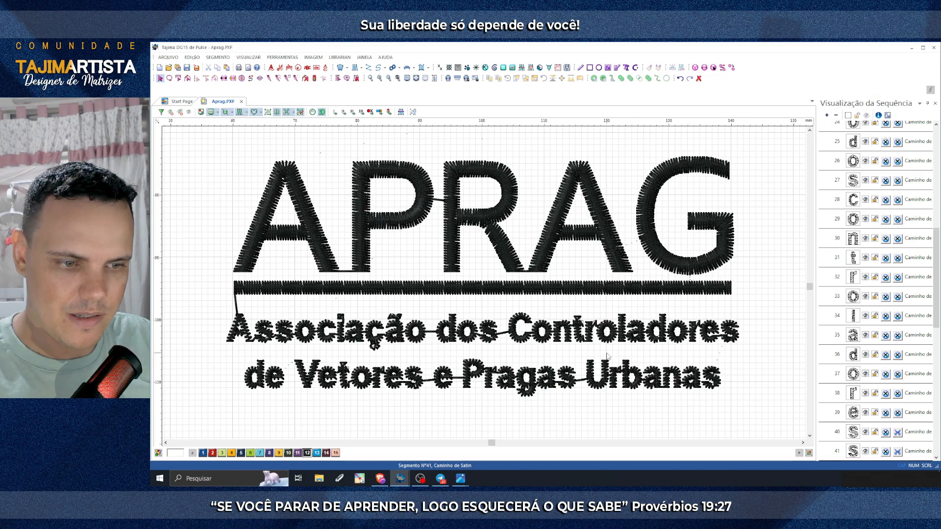
# Step: Examine the whole logo and the fill stitching of the symbol up close, especially the blue shape
pyautogui.click(390, 79)
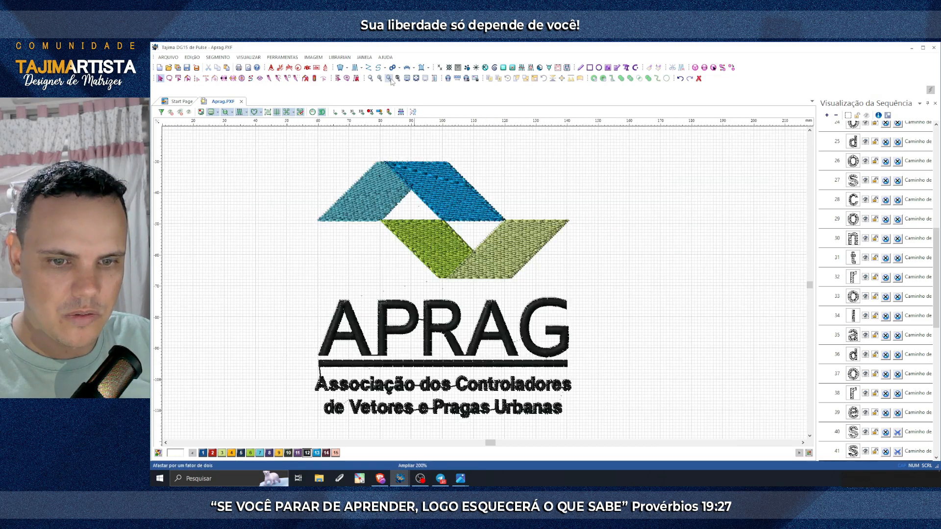
pyautogui.press('Down')
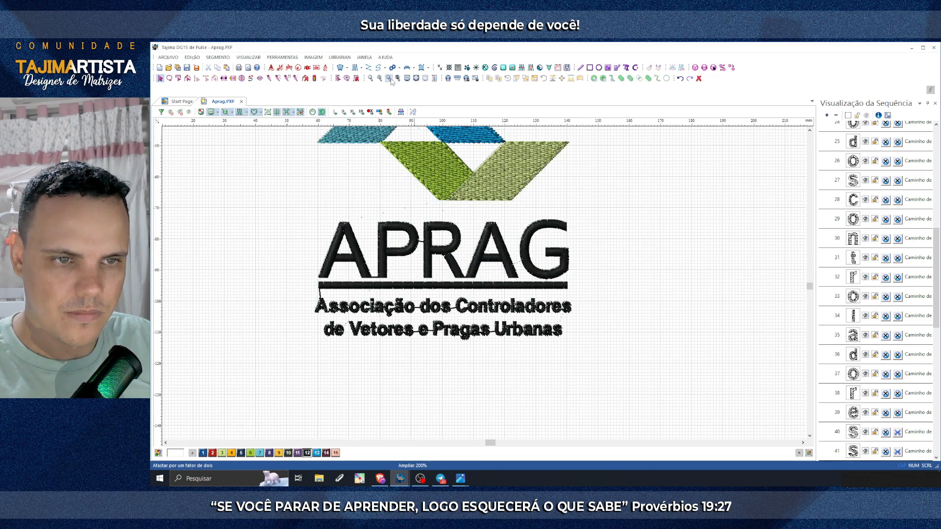
pyautogui.press('Up')
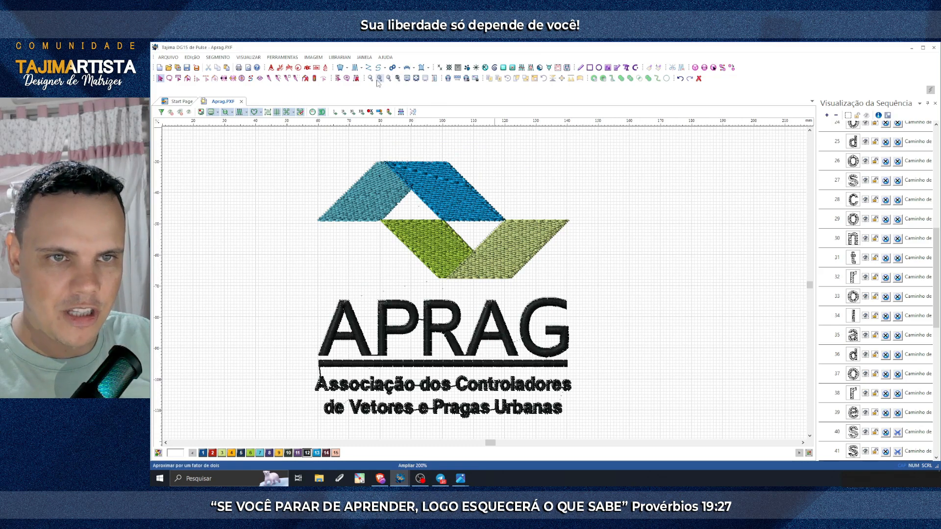
pyautogui.press('Up')
pyautogui.click(379, 79)
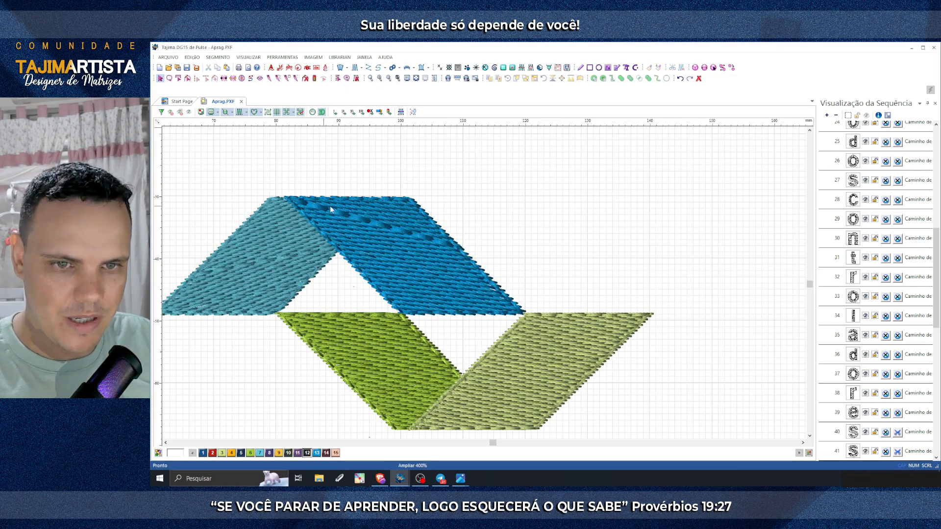
pyautogui.press('Left')
pyautogui.press('Up')
pyautogui.click(380, 79)
pyautogui.press('Right')
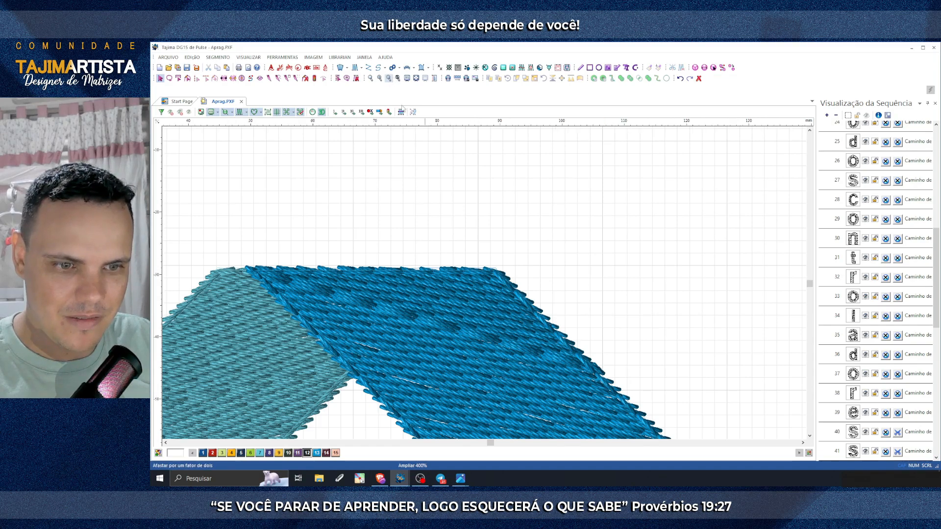
pyautogui.click(388, 79)
pyautogui.press('Down')
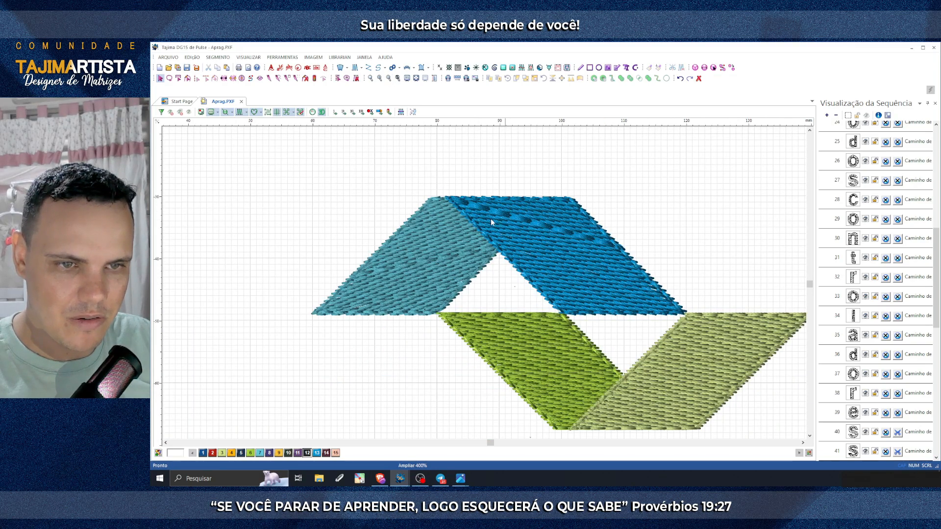
# Step: Set the stitch angle of the symbol's dark blue (Sapphire) fill to 180 degrees
pyautogui.click(240, 112)
pyautogui.press('Right')
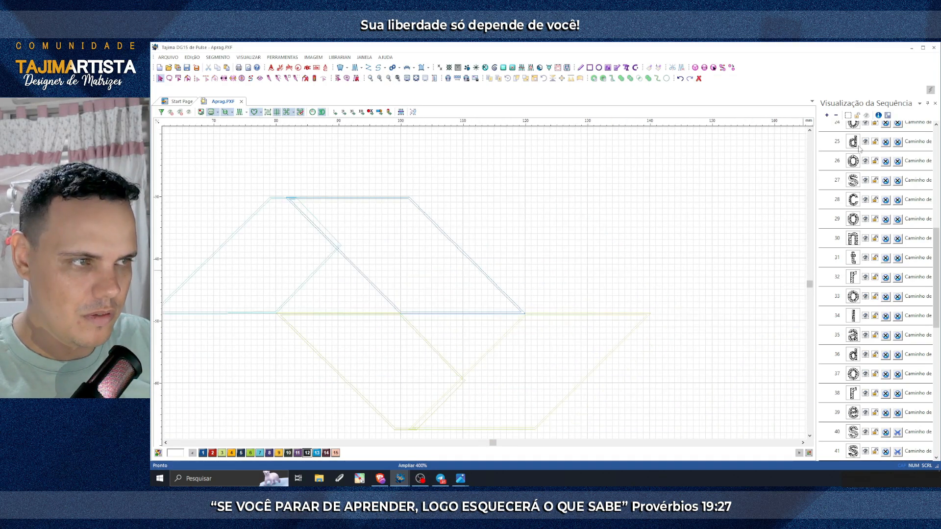
pyautogui.click(836, 115)
pyautogui.click(824, 133)
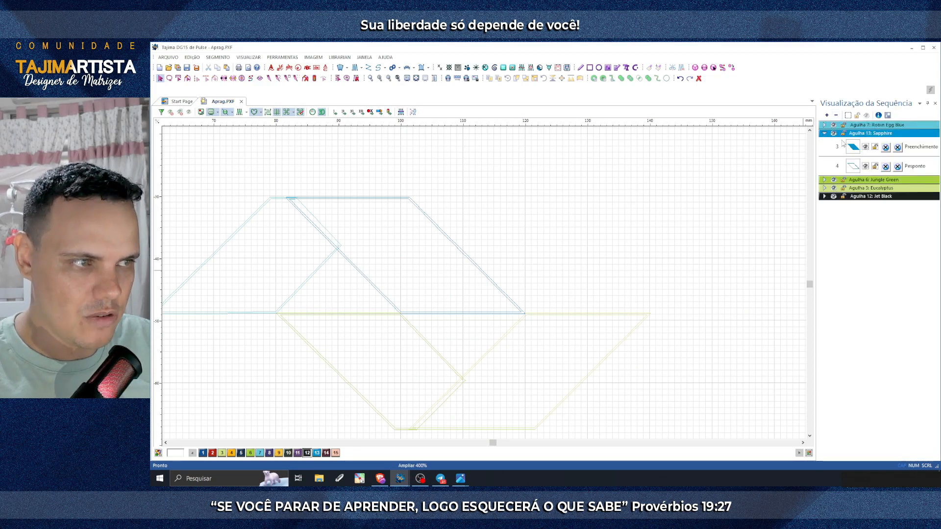
pyautogui.click(853, 147)
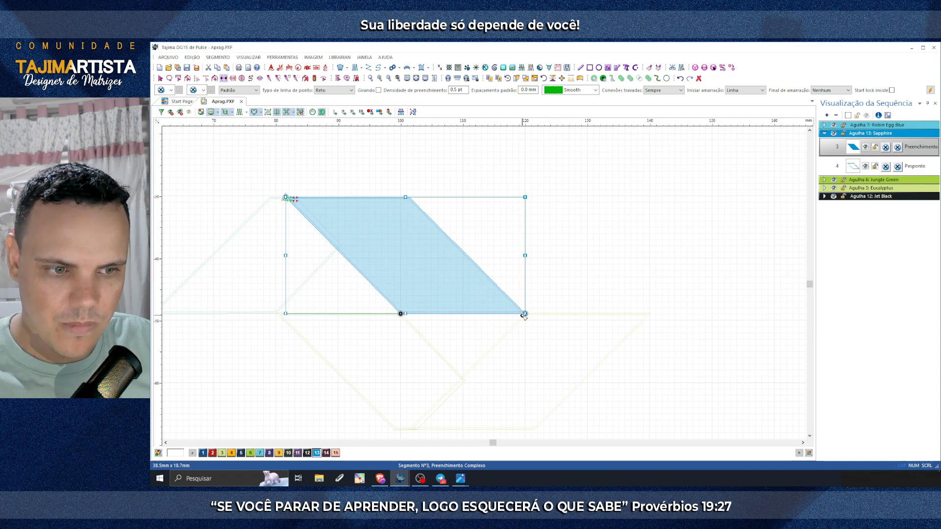
pyautogui.click(240, 112)
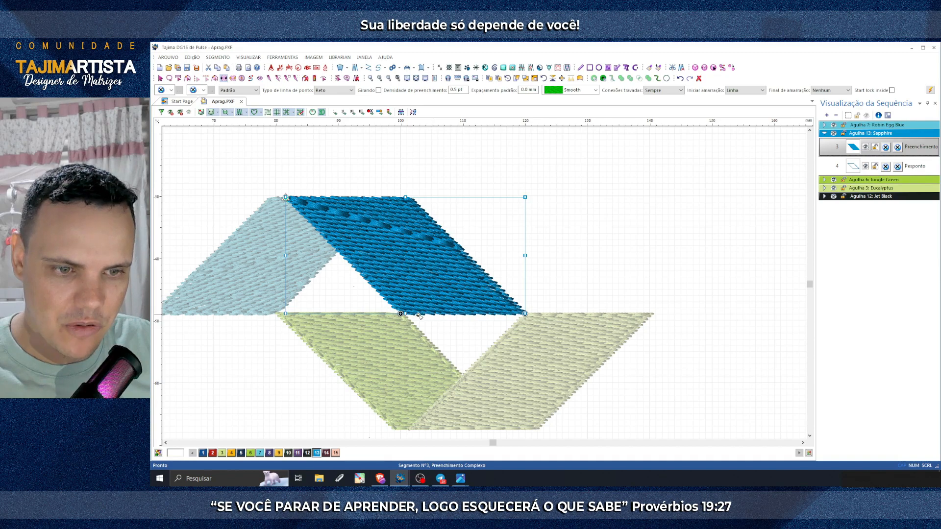
pyautogui.rightClick(525, 314)
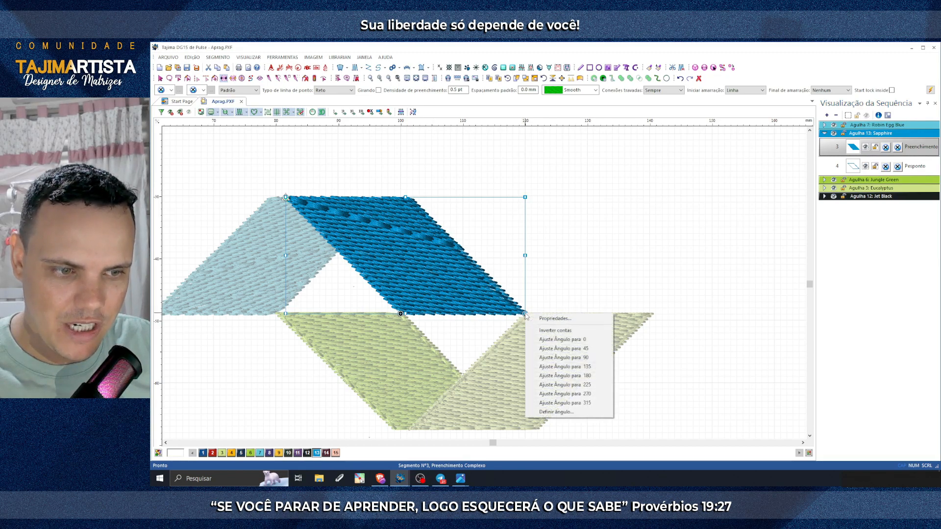
pyautogui.click(585, 376)
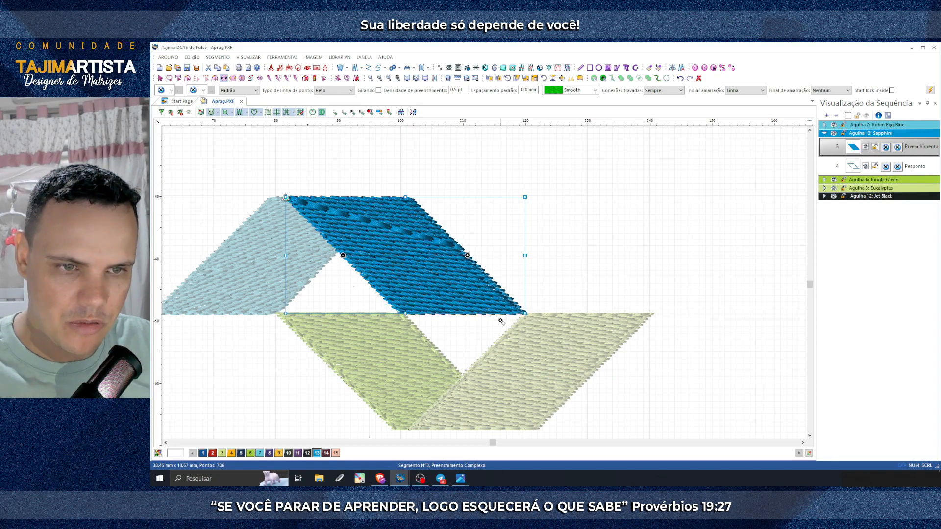
pyautogui.click(574, 259)
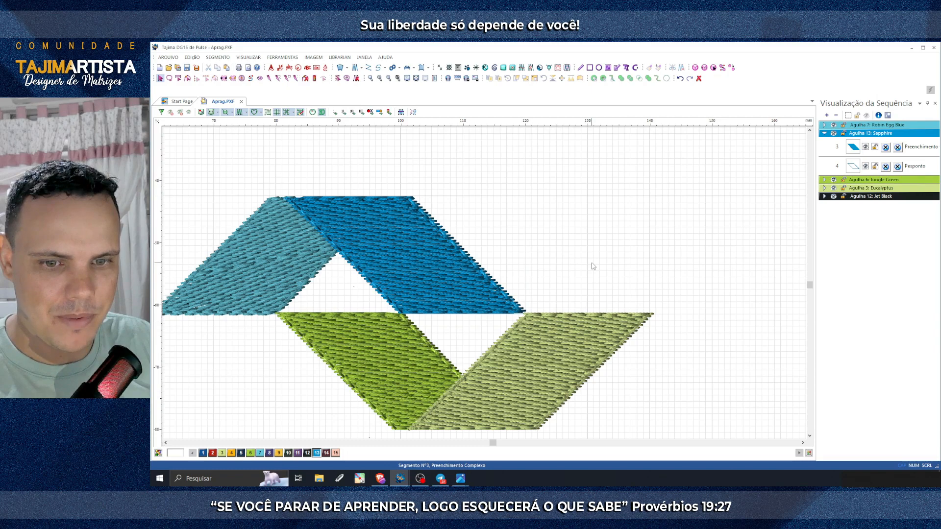
# Step: Set the stitch angle of the symbol's light blue (Robin Egg Blue) fill to 180 degrees and regenerate its stitches
pyautogui.scroll(-3, 593, 266)
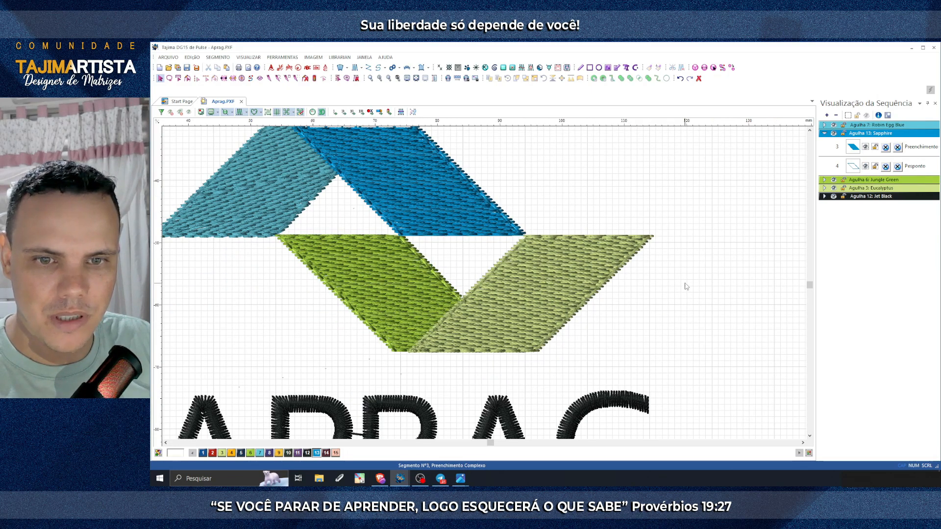
pyautogui.scroll(3, 686, 287)
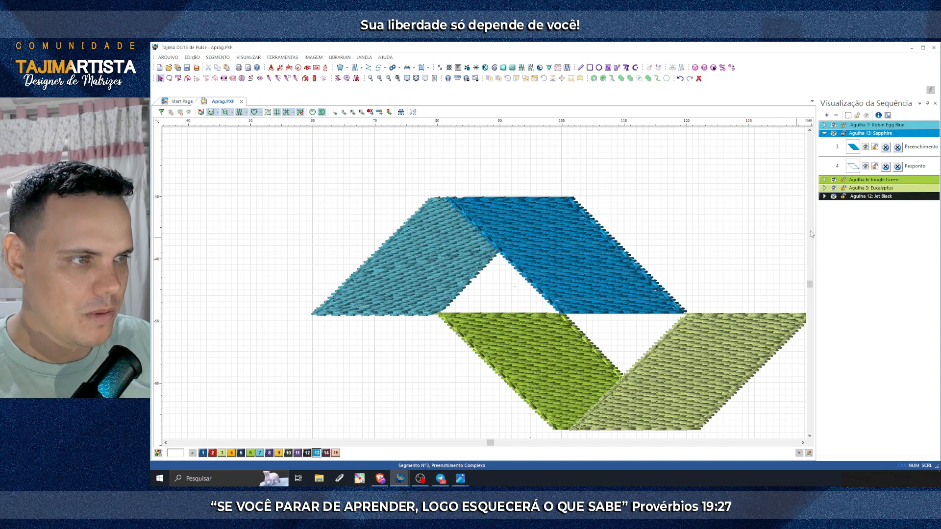
pyautogui.click(825, 133)
pyautogui.click(824, 125)
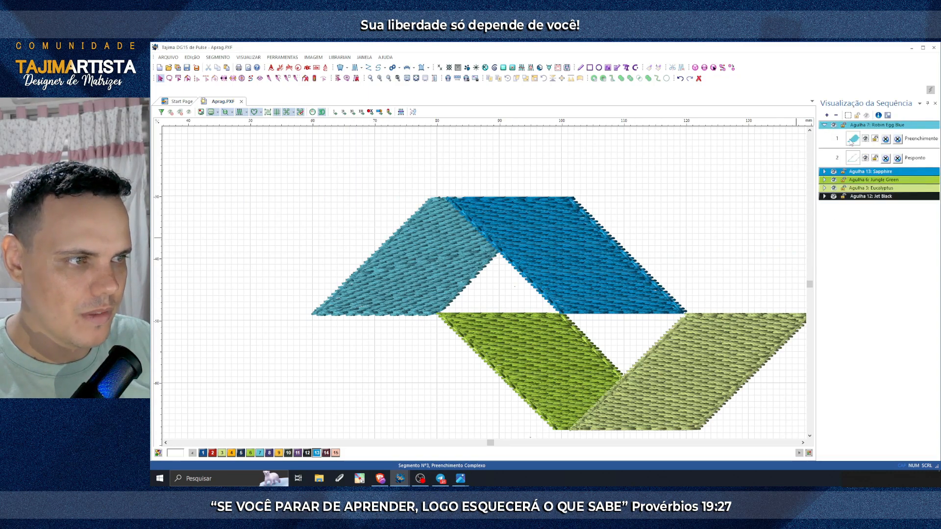
pyautogui.click(853, 140)
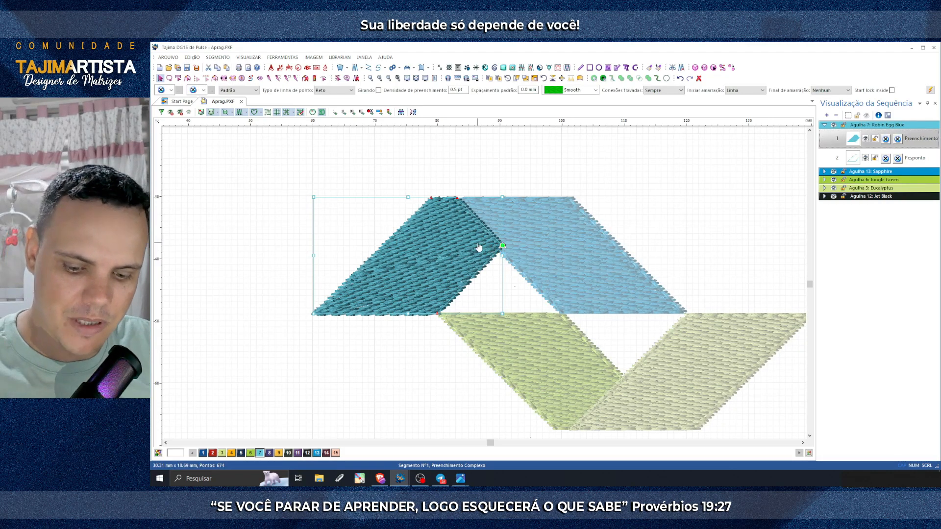
pyautogui.press('a')
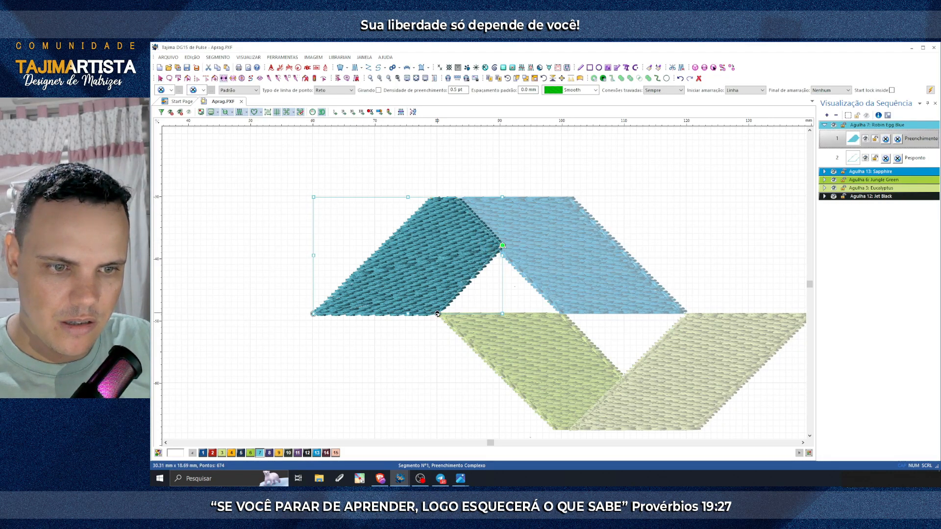
pyautogui.rightClick(438, 314)
pyautogui.click(485, 373)
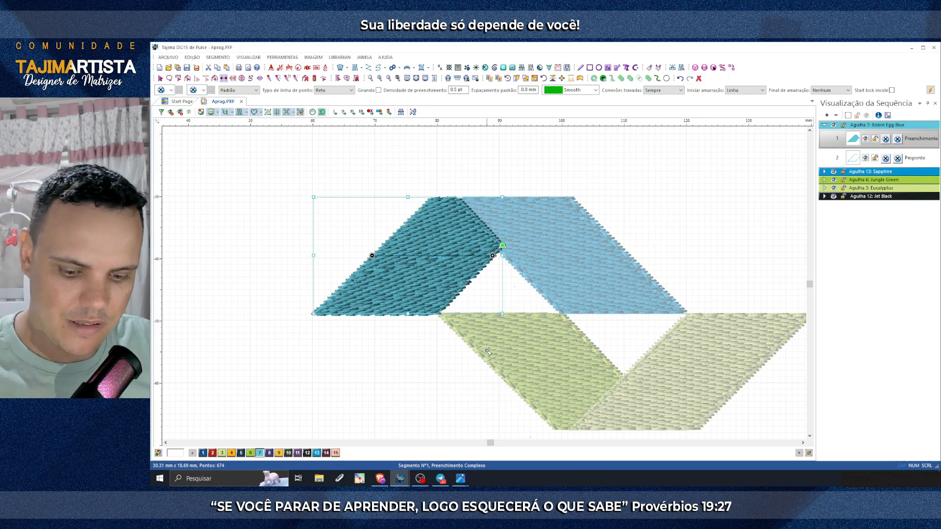
pyautogui.press('g')
pyautogui.press('Escape')
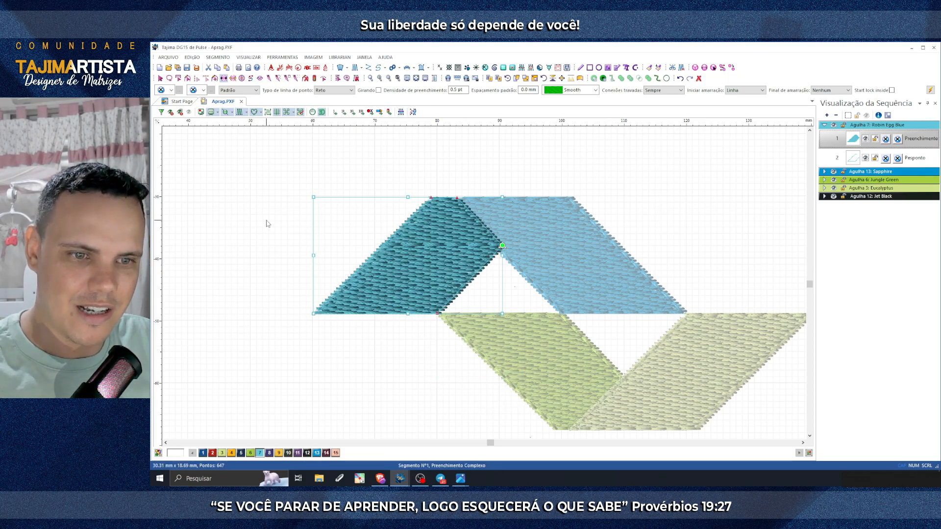
# Step: Examine the symbol's fills and the overlap between the two blue shapes up close, with the stitches shown and hidden
pyautogui.click(268, 224)
pyautogui.press('Right')
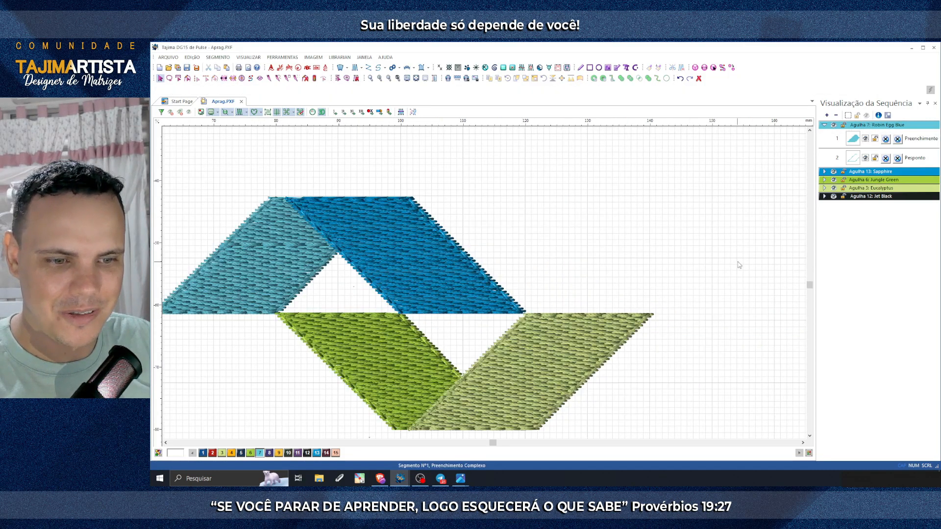
pyautogui.press('Down')
pyautogui.press('Up')
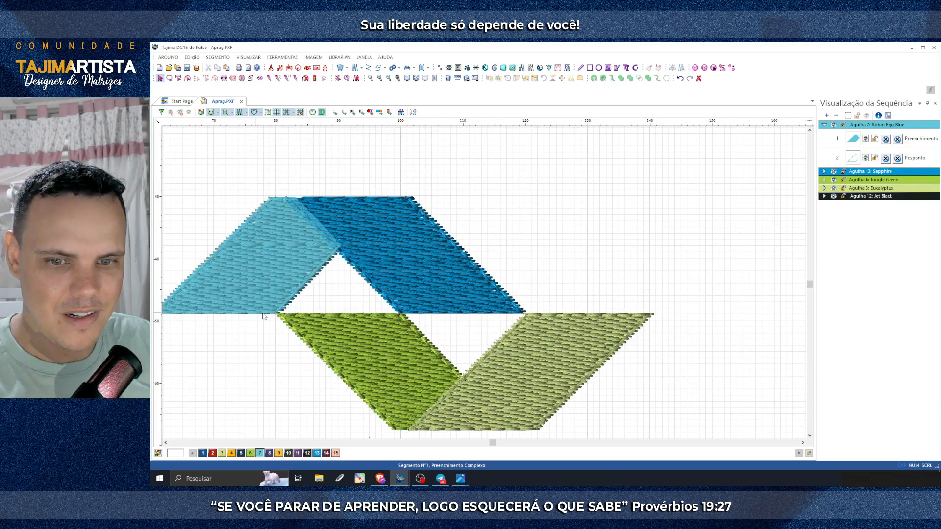
pyautogui.press('Left')
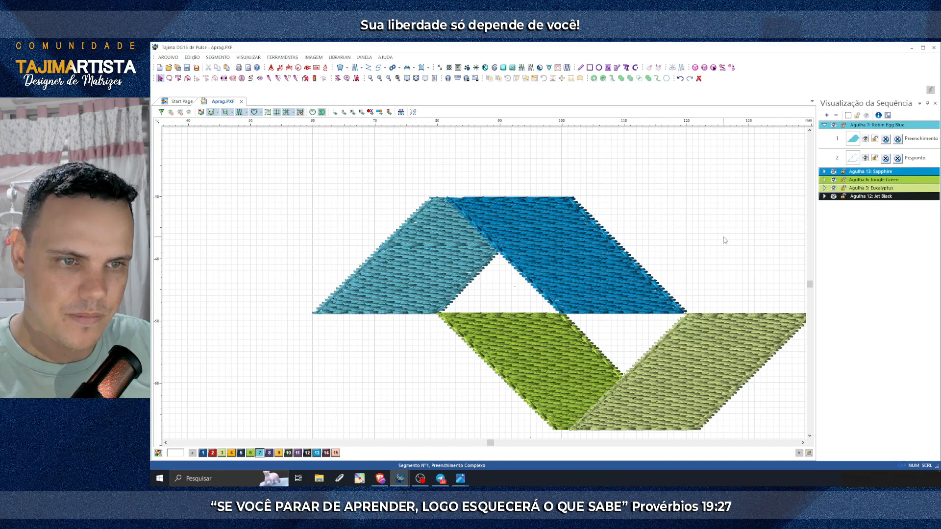
pyautogui.click(383, 81)
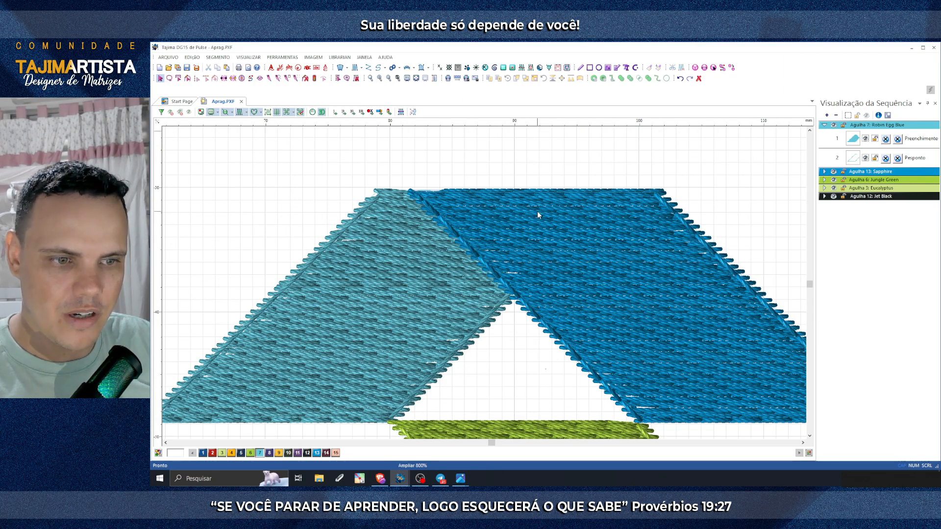
pyautogui.click(240, 112)
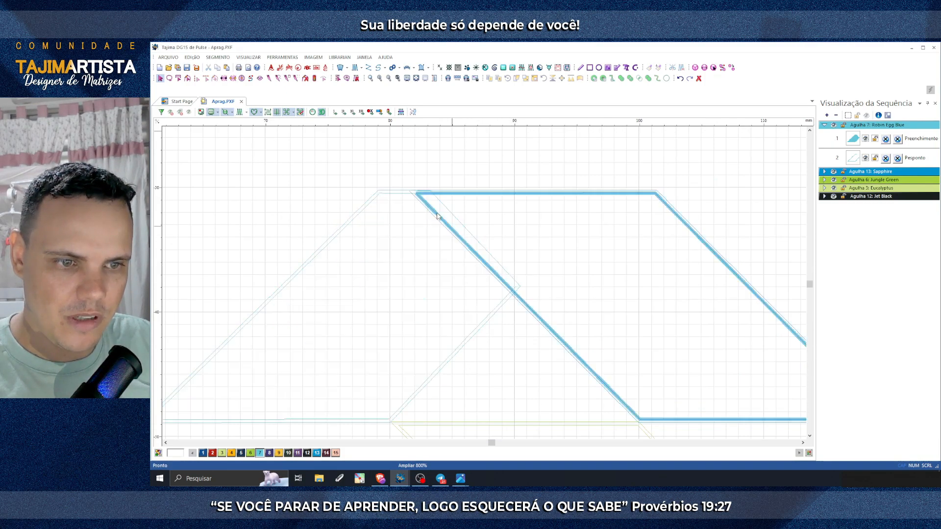
pyautogui.click(238, 111)
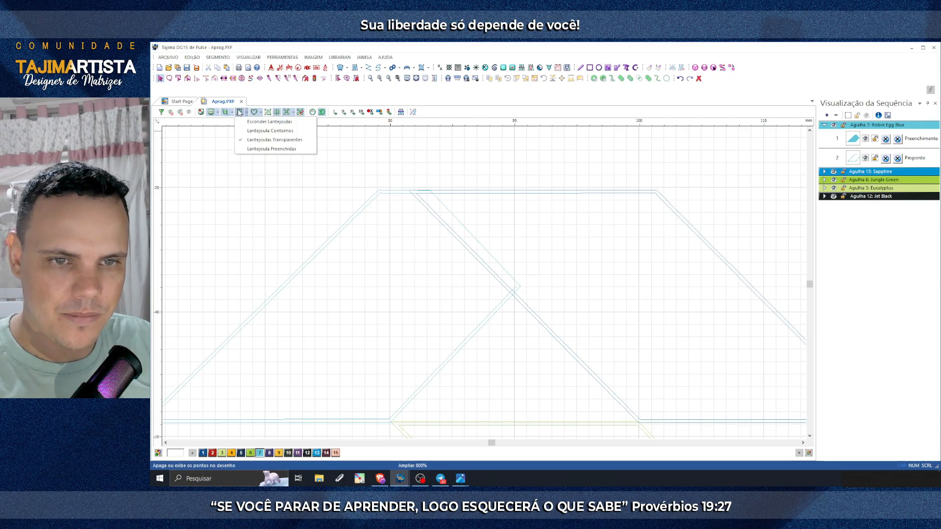
pyautogui.click(241, 120)
pyautogui.click(238, 113)
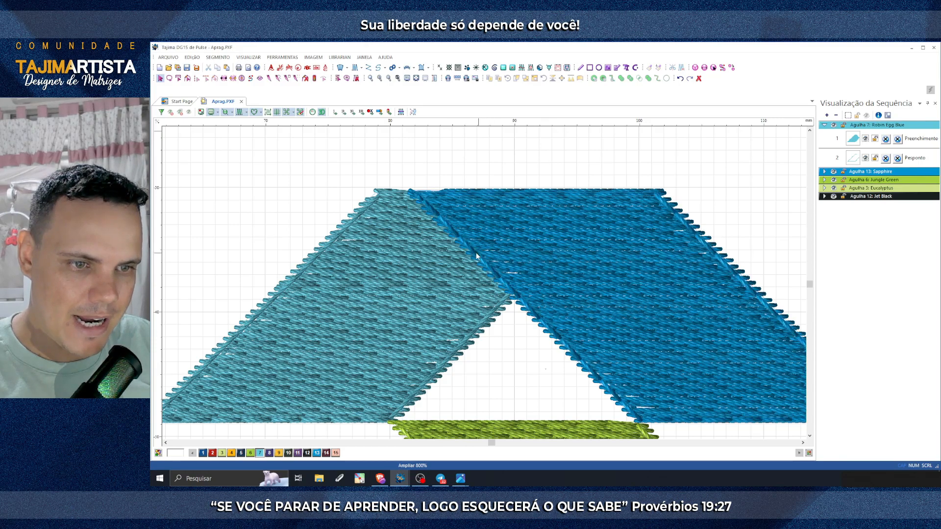
# Step: Save the design to its current Aprag file with the whole logo in view
pyautogui.click(390, 78)
pyautogui.scroll(-3, 545, 258)
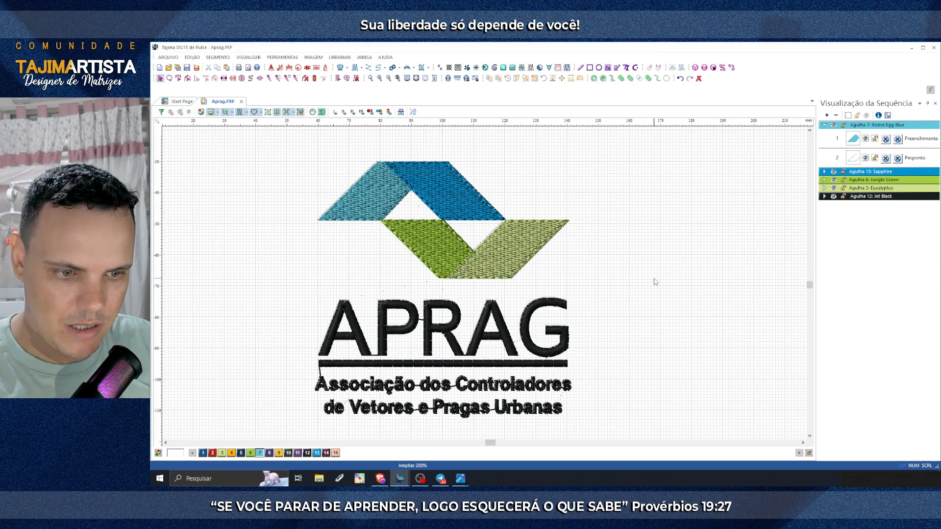
pyautogui.click(168, 57)
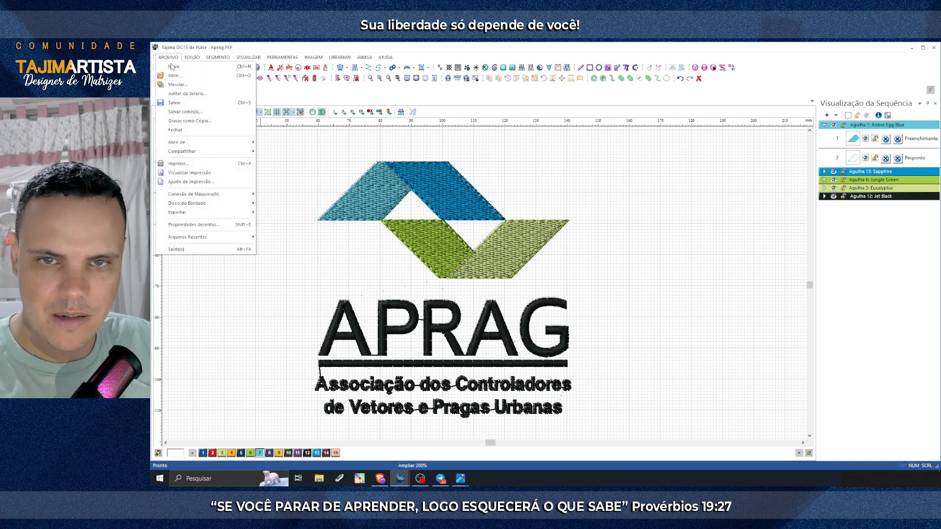
pyautogui.click(173, 104)
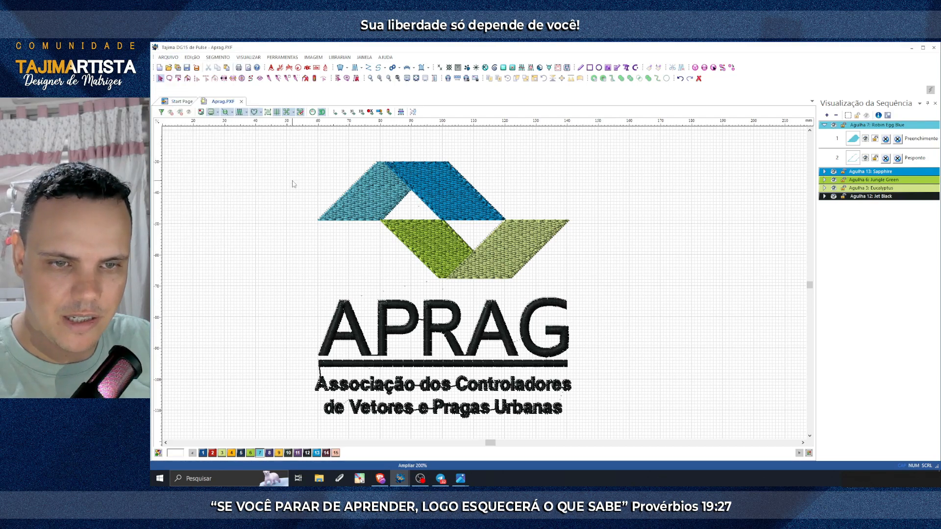
# Step: Play the sewing simulation of the whole logo forward to check the stitching order, and close the simulator
pyautogui.scroll(-3, 364, 237)
pyautogui.scroll(3, 581, 384)
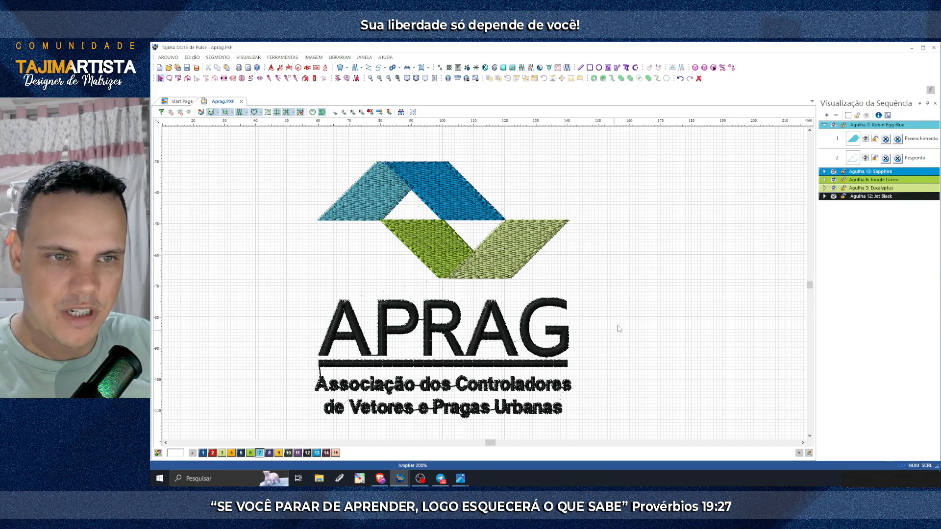
pyautogui.click(312, 113)
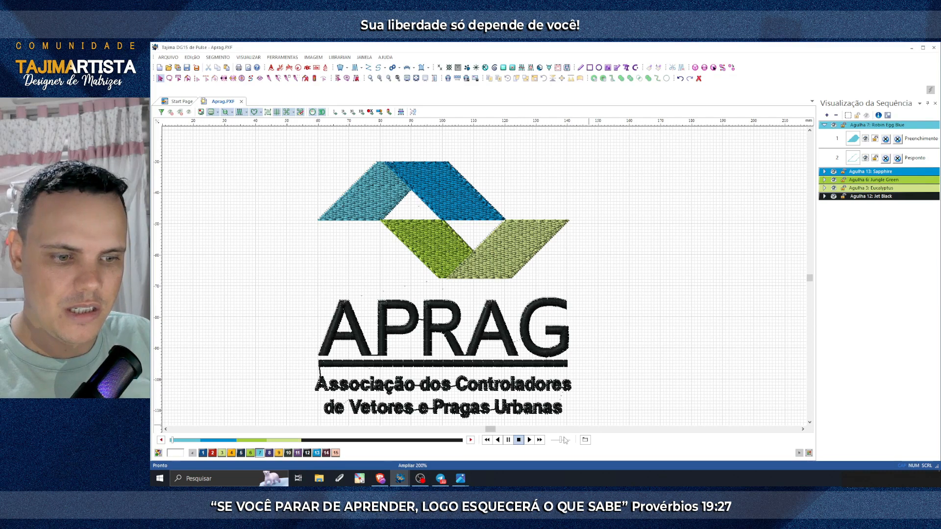
pyautogui.press('z')
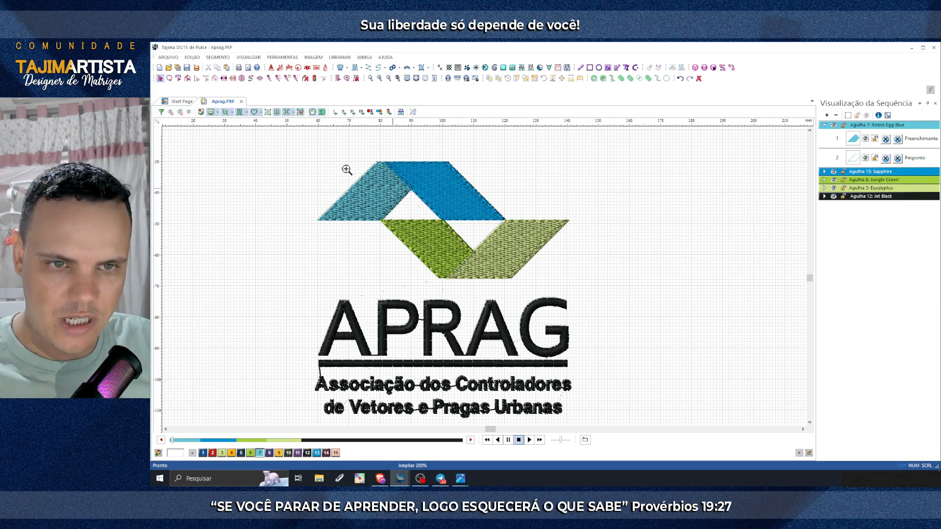
pyautogui.moveTo(303, 156); pyautogui.dragTo(580, 427)
pyautogui.press('Escape')
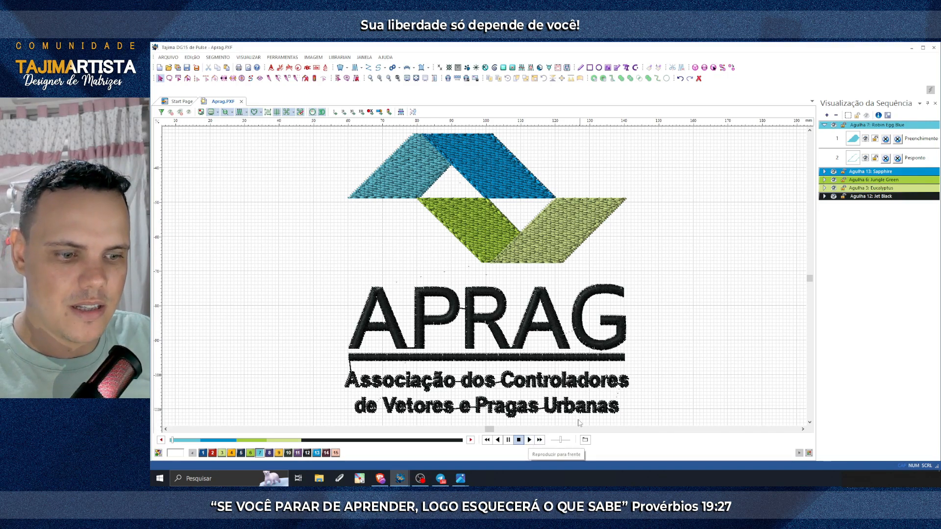
pyautogui.click(530, 439)
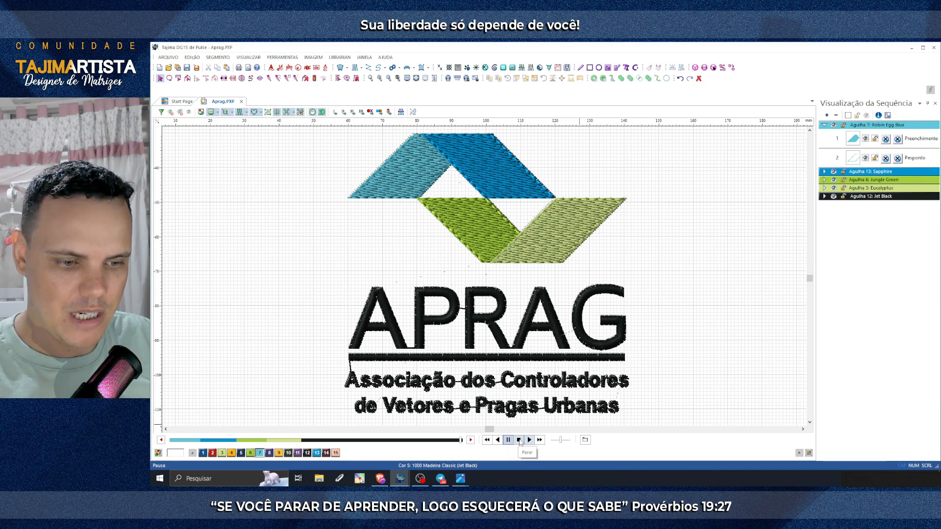
pyautogui.click(520, 442)
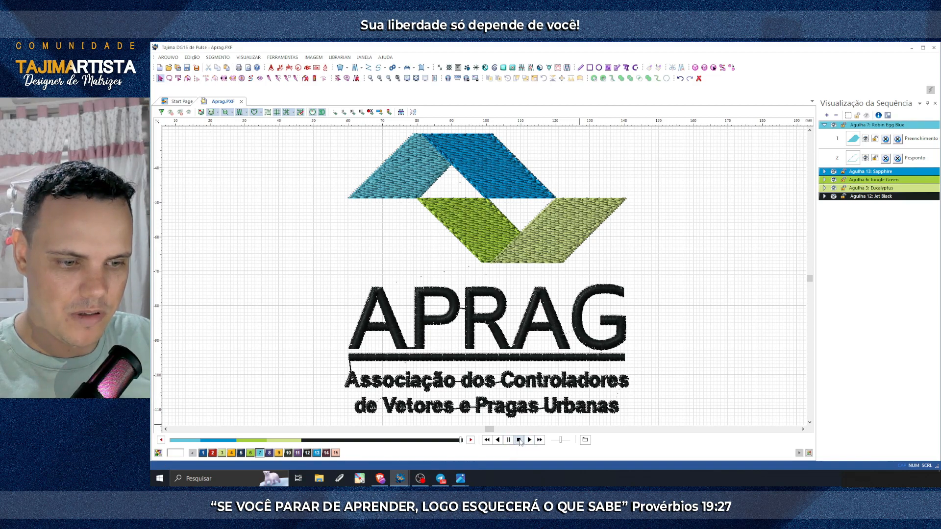
pyautogui.click(313, 112)
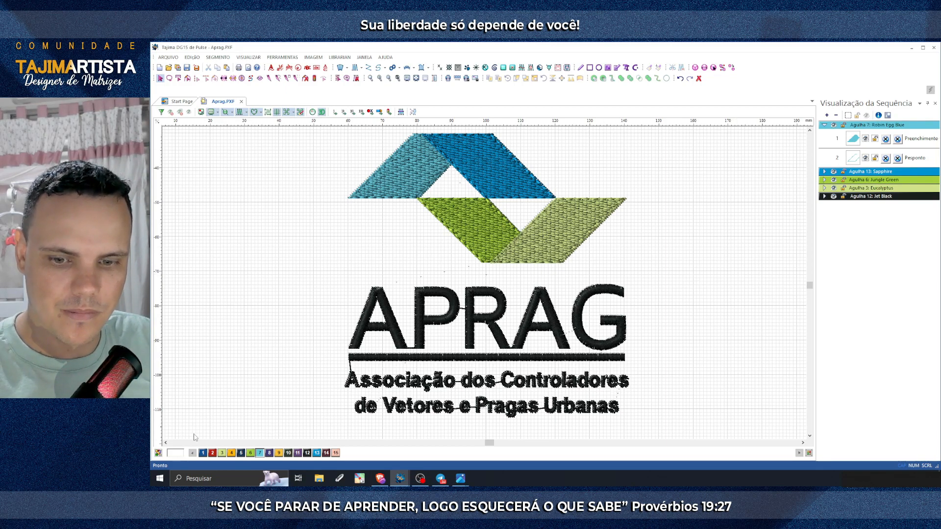
# Step: Match the thread palette's needle order to the design's sew sequence
pyautogui.click(158, 453)
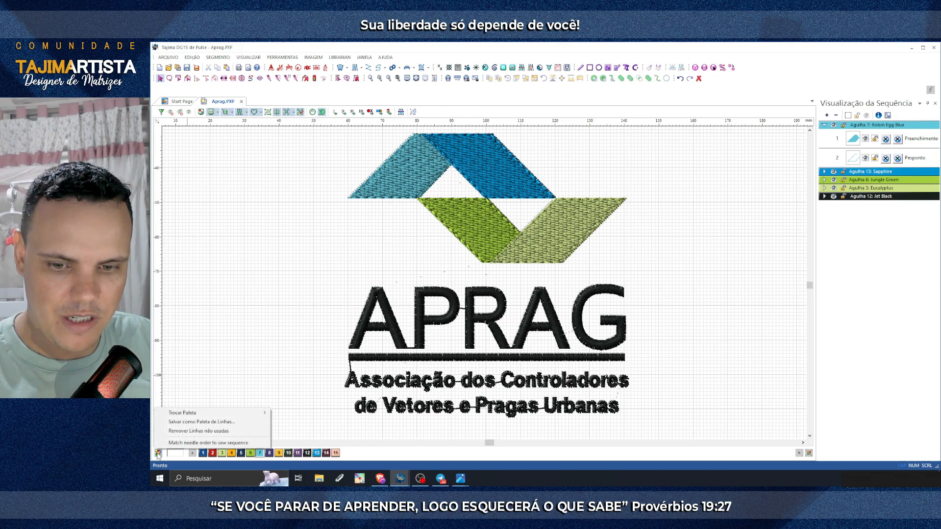
pyautogui.click(190, 443)
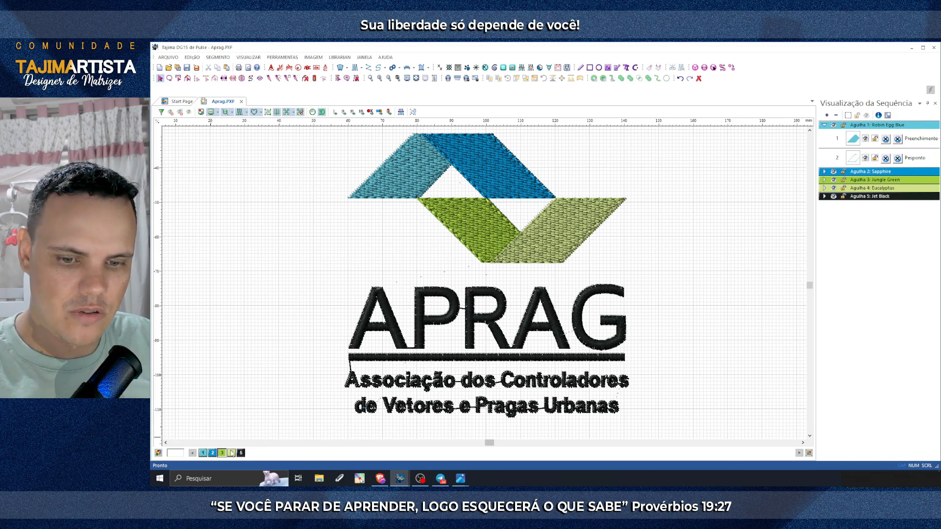
# Step: Save the design in Pulse PXF format over the existing Aprag file in the Aprag folder
pyautogui.click(168, 57)
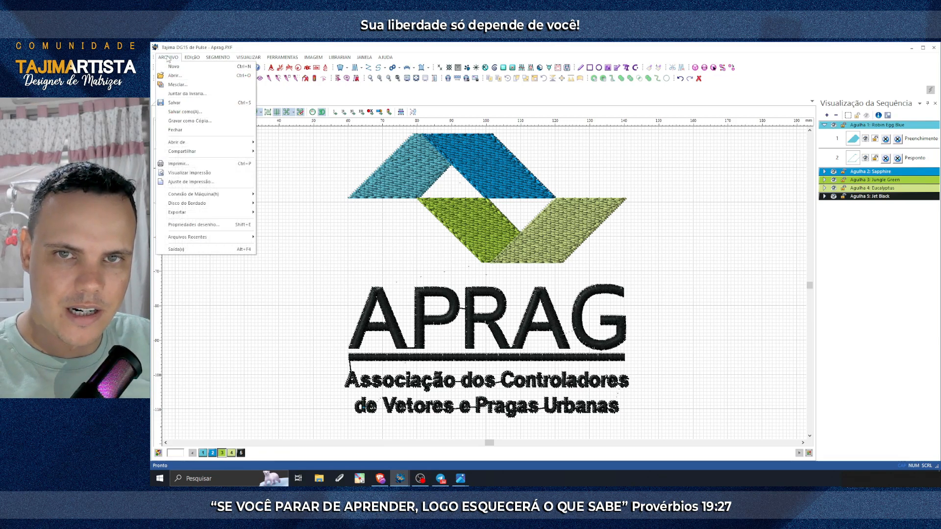
pyautogui.click(186, 111)
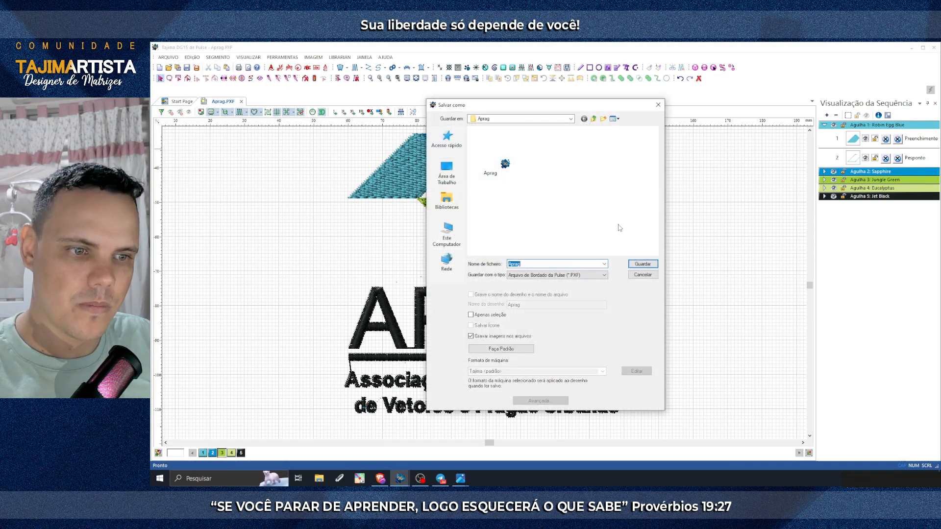
pyautogui.click(503, 164)
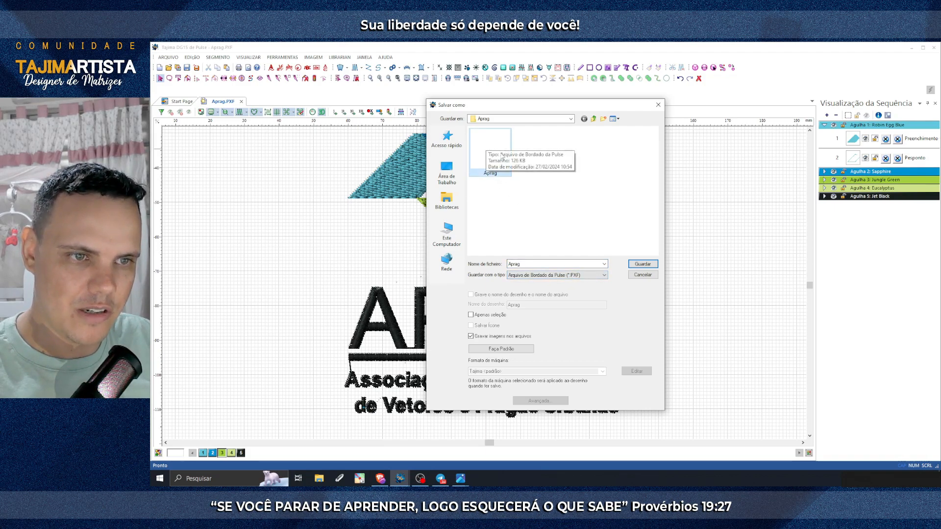
pyautogui.click(642, 264)
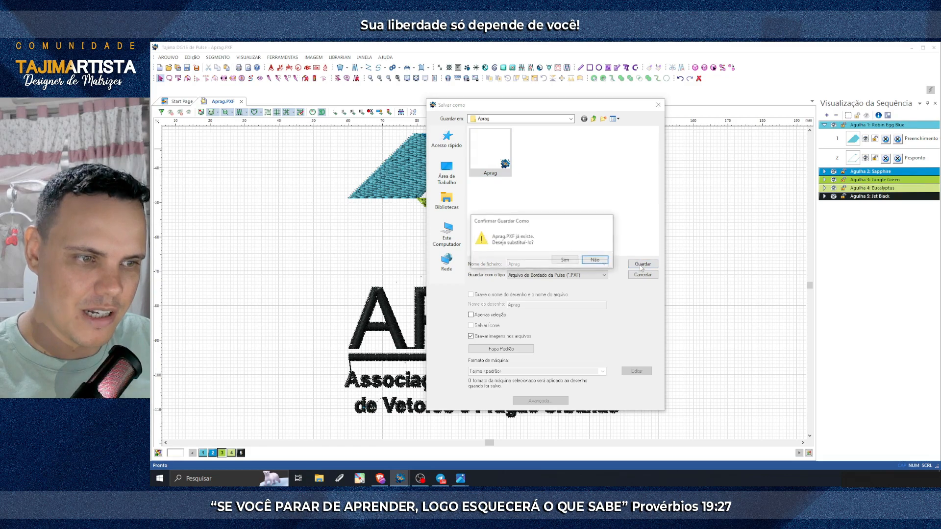
pyautogui.click(566, 260)
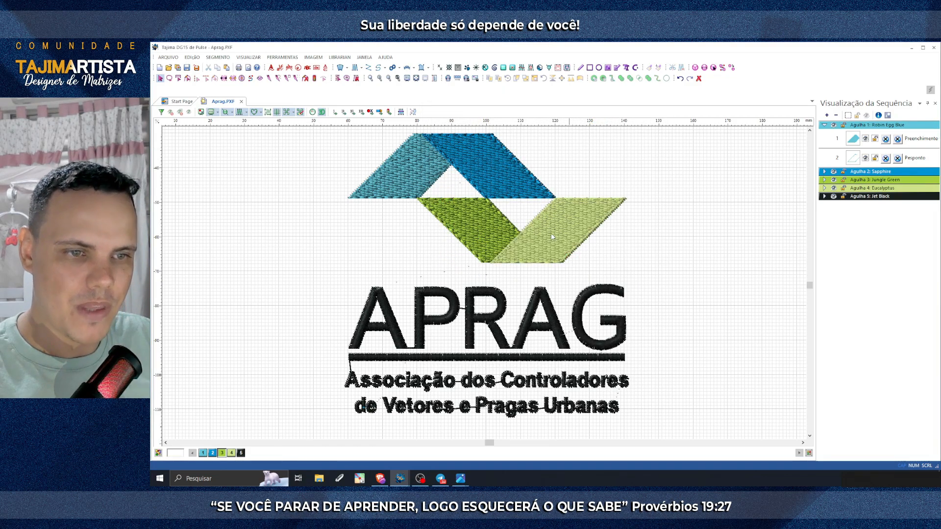
# Step: Save the design as a Tajima stitch file (DST) named Aprag in the same folder
pyautogui.click(167, 57)
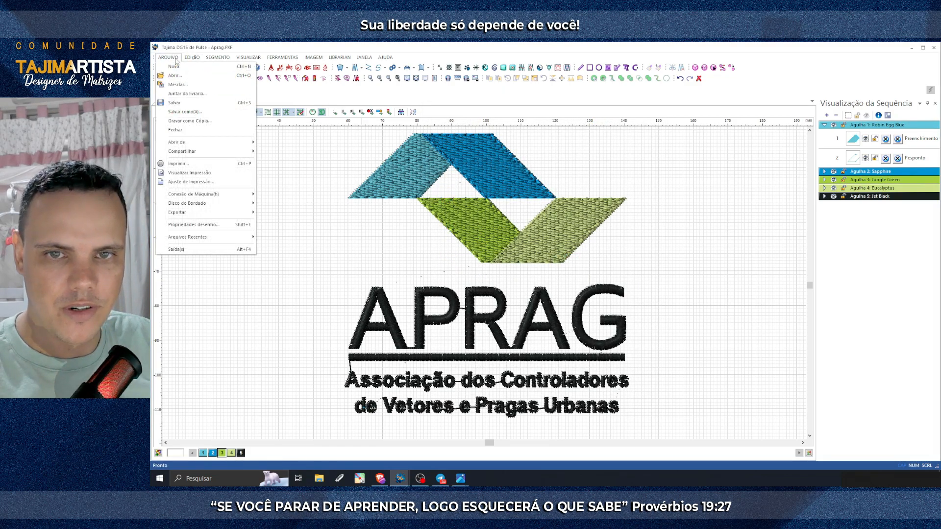
pyautogui.click(194, 116)
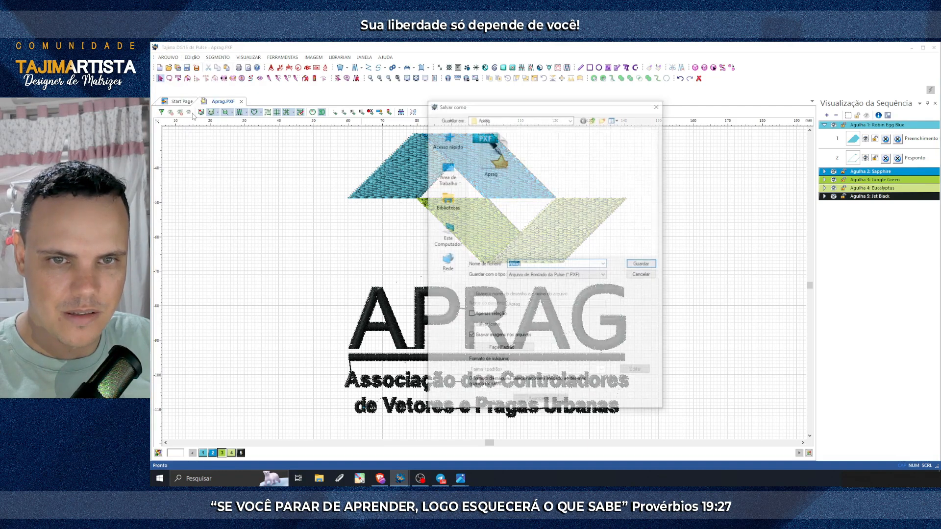
pyautogui.click(598, 275)
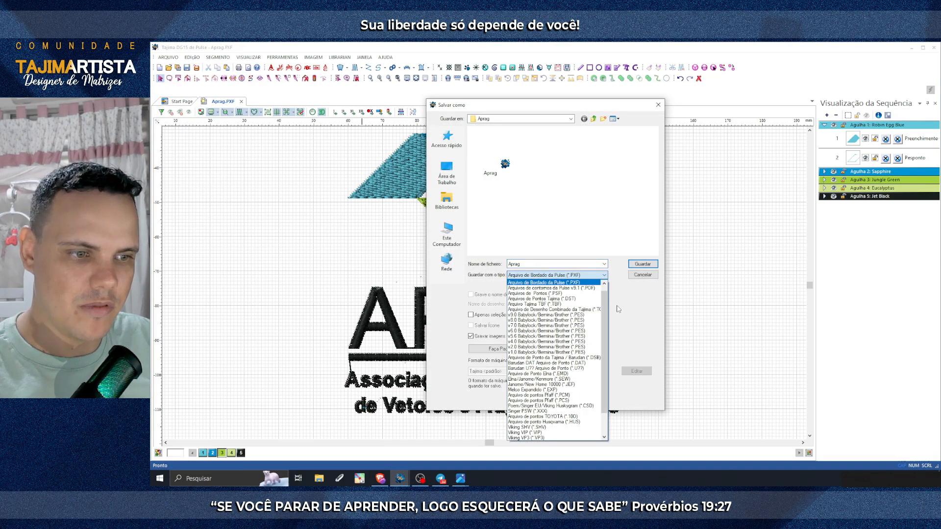
pyautogui.scroll(-2, 618, 311)
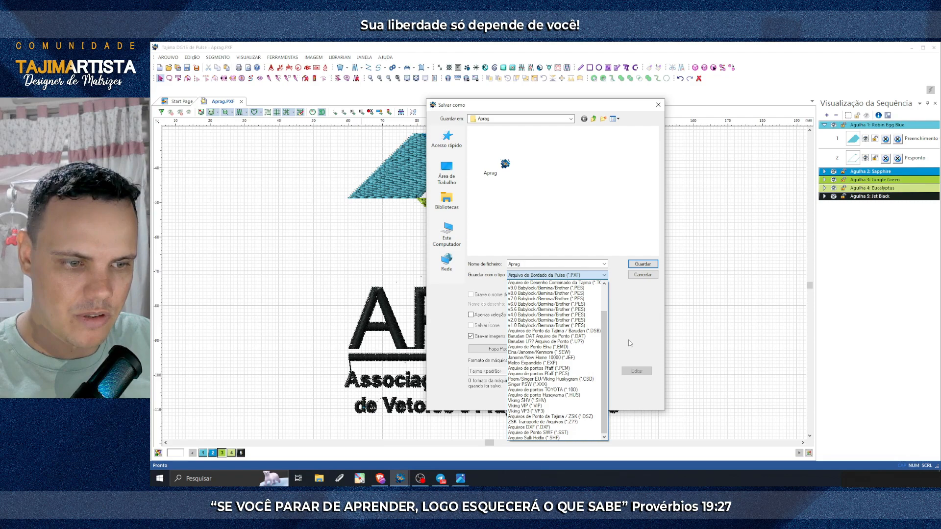
pyautogui.scroll(2, 573, 313)
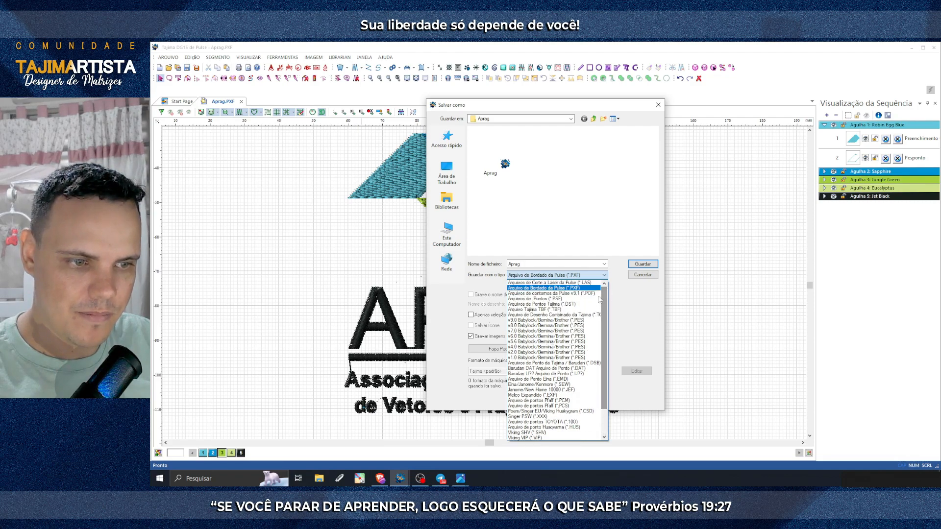
pyautogui.click(572, 306)
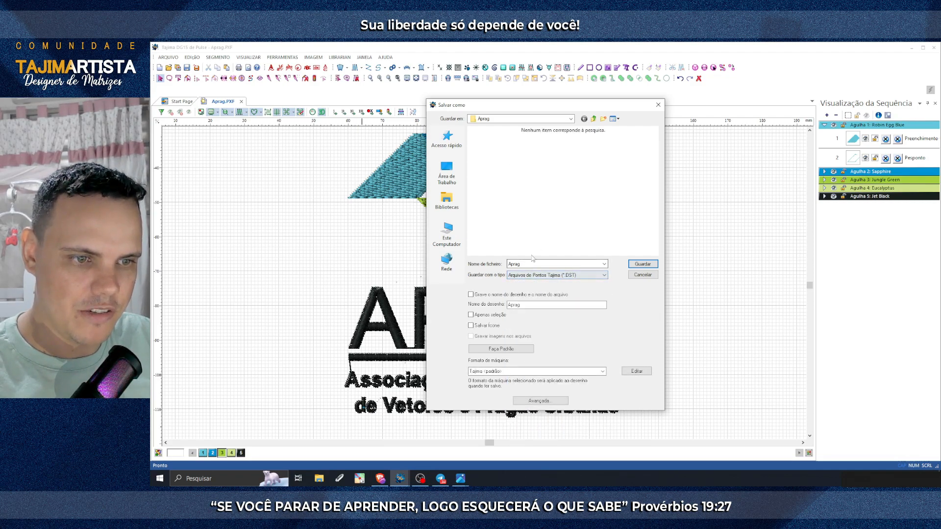
pyautogui.click(642, 265)
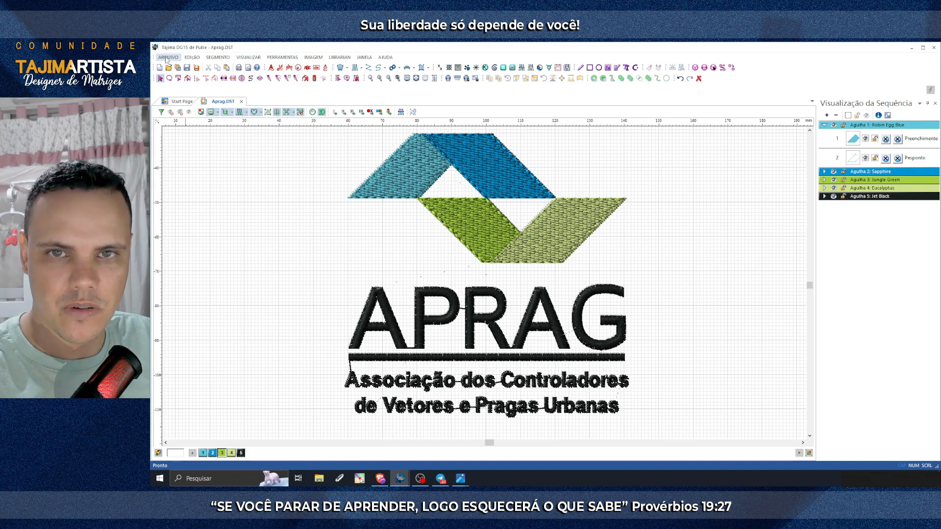
# Step: Print all pages of the design worksheet with Microsoft Print to PDF
pyautogui.click(166, 58)
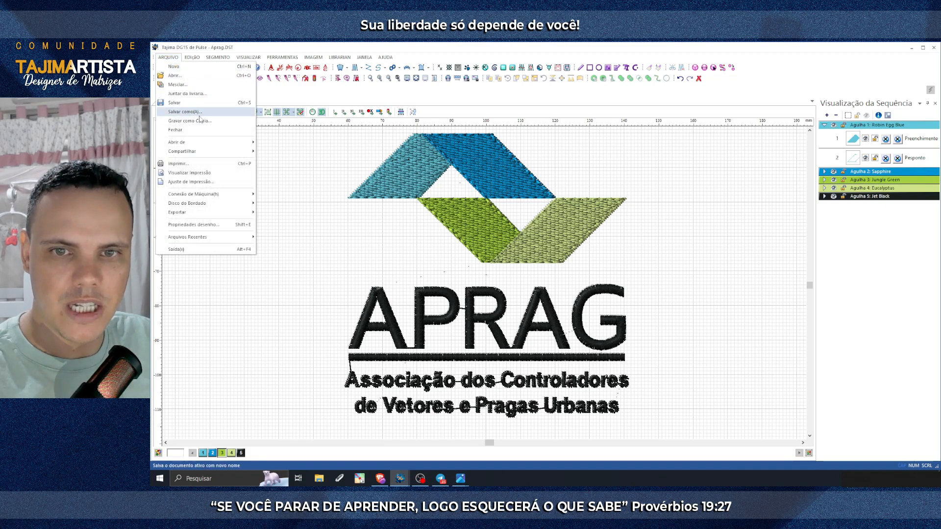
pyautogui.click(184, 165)
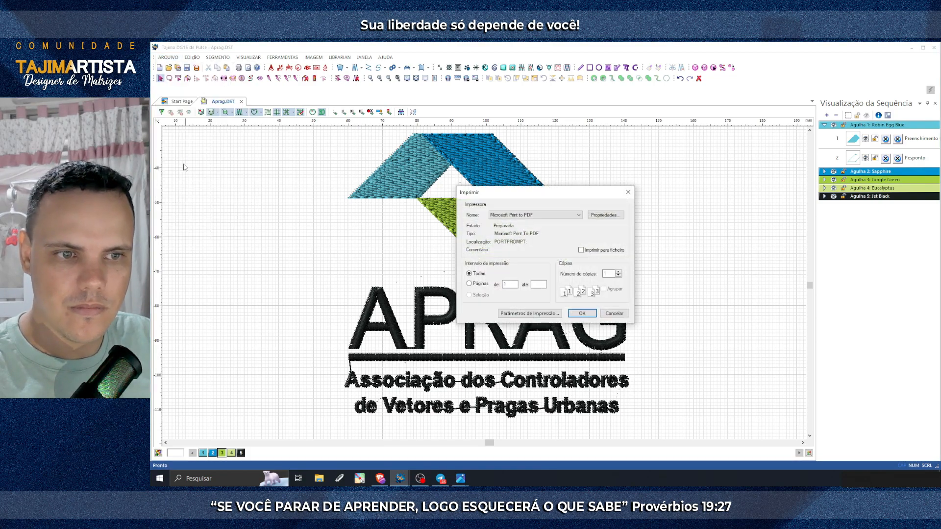
pyautogui.click(579, 215)
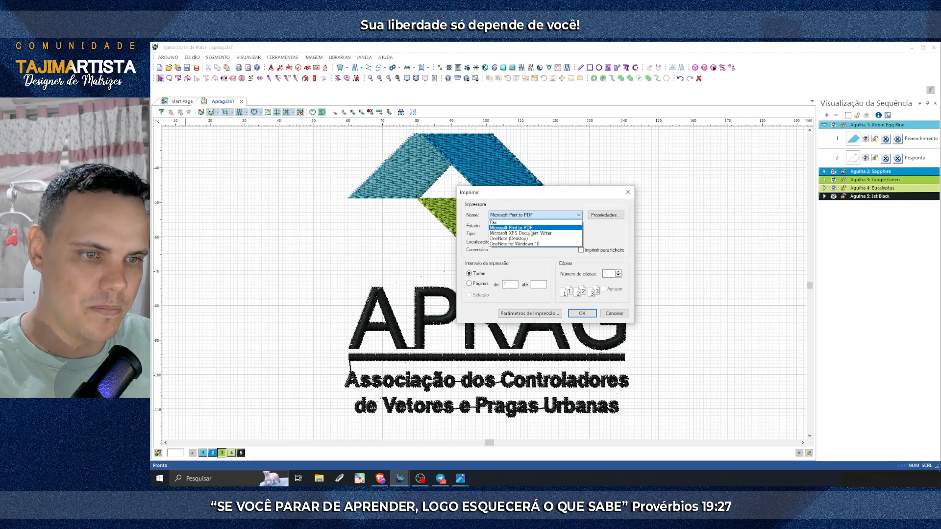
pyautogui.click(531, 229)
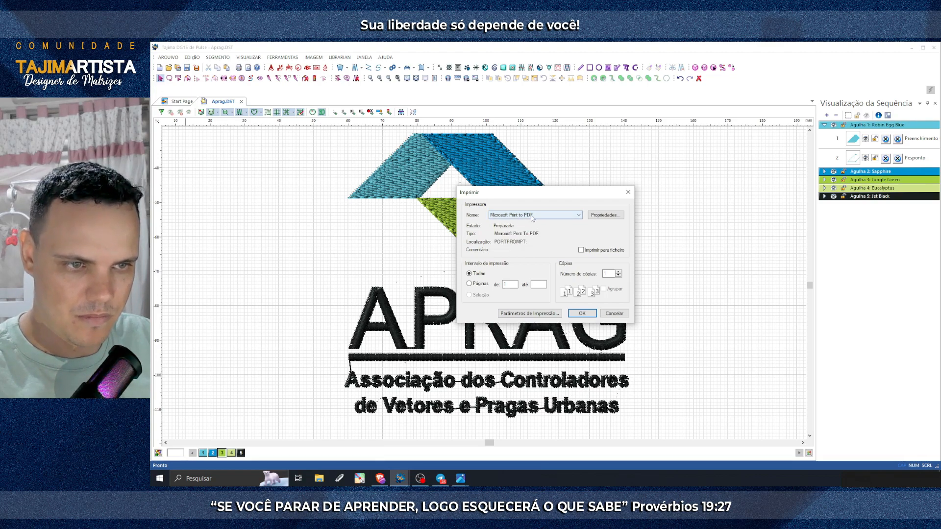
pyautogui.click(591, 316)
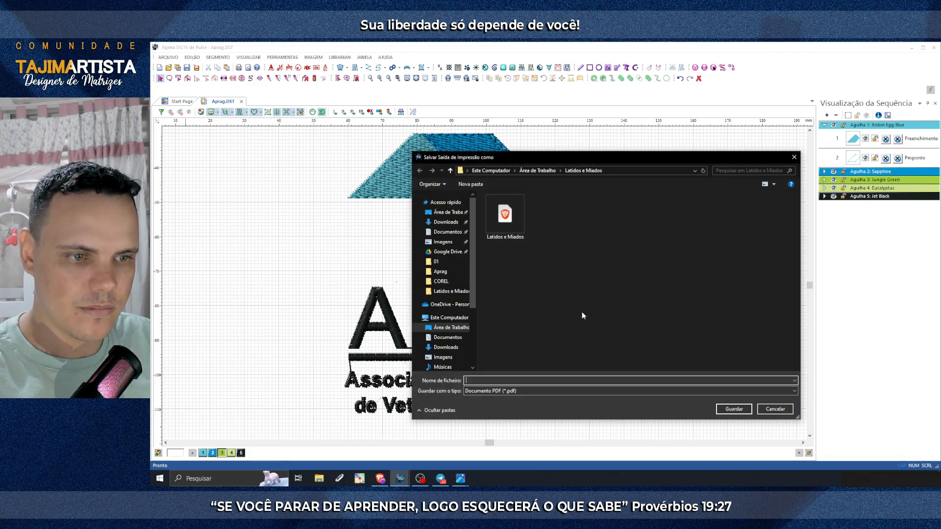
# Step: Save the print output as a PDF named Aprag in the desktop's Aprag folder
pyautogui.click(538, 170)
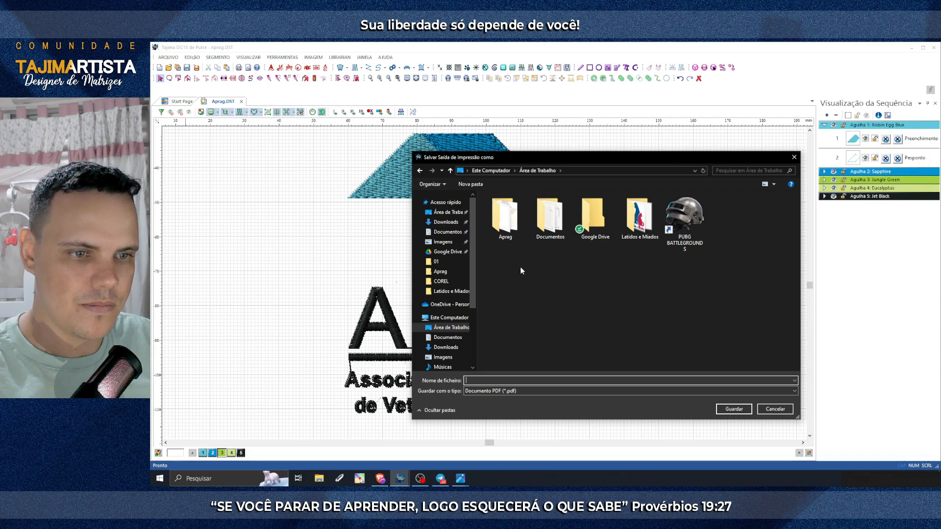
pyautogui.doubleClick(509, 225)
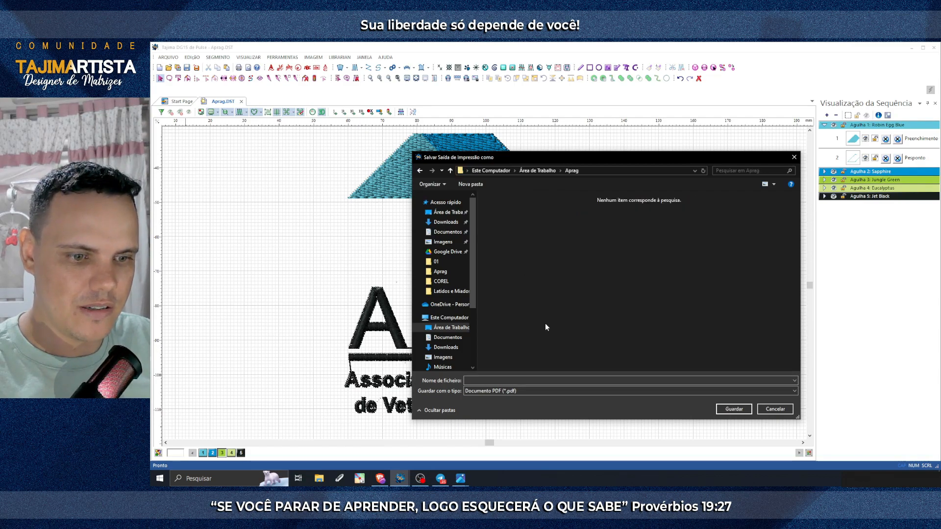
pyautogui.click(521, 381)
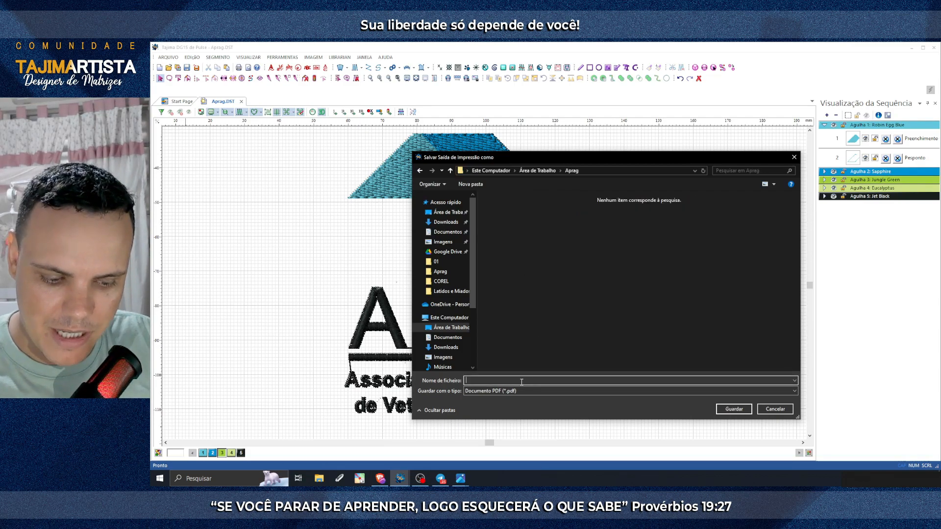
pyautogui.write('Aprag')
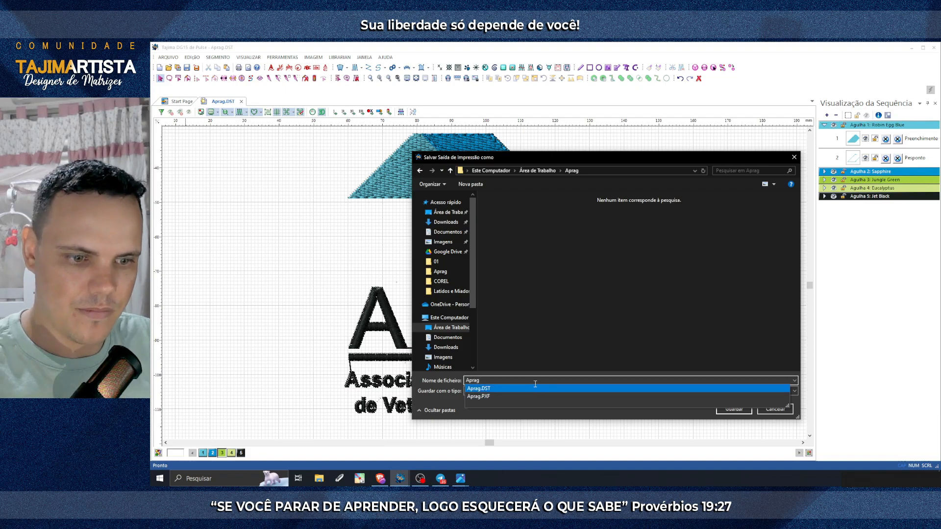
pyautogui.click(614, 354)
pyautogui.click(734, 409)
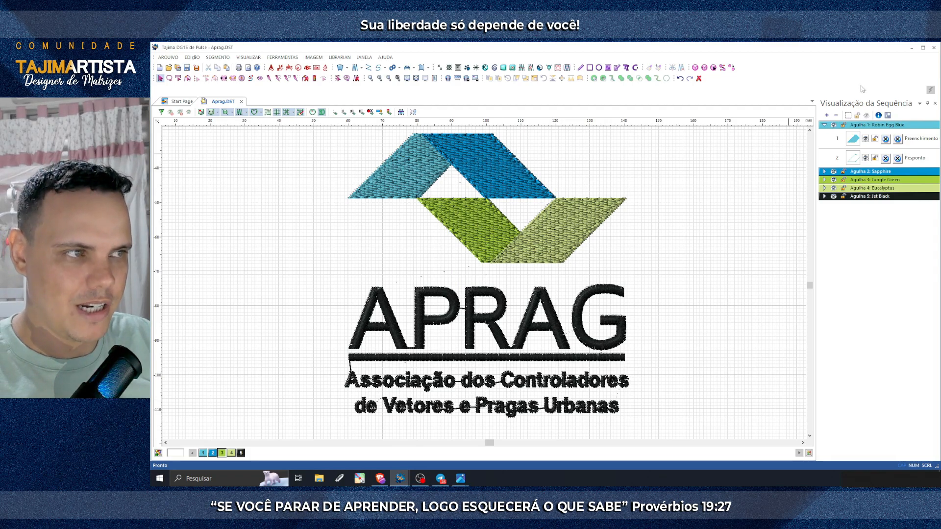
# Step: Minimize the open windows and open the Aprag PDF from the desktop's Aprag folder
pyautogui.click(910, 49)
pyautogui.click(895, 46)
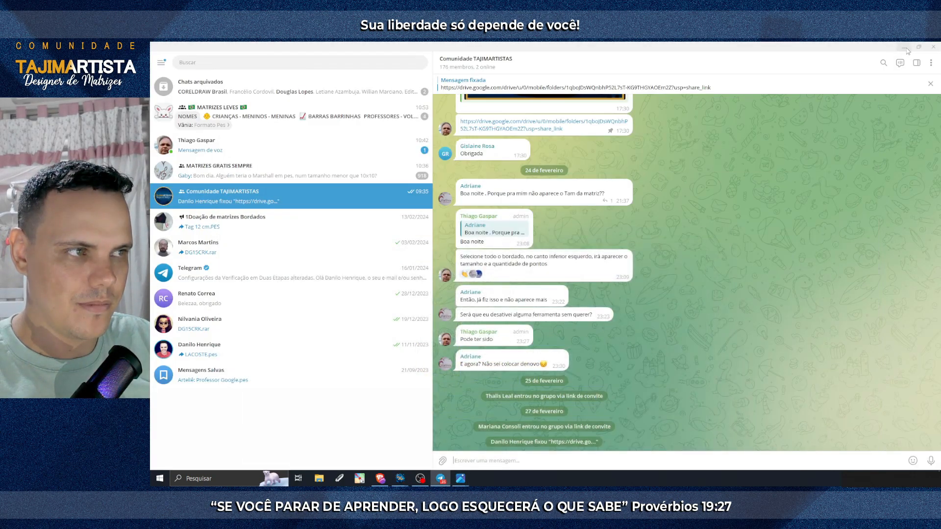
pyautogui.click(904, 47)
pyautogui.click(904, 48)
pyautogui.click(895, 48)
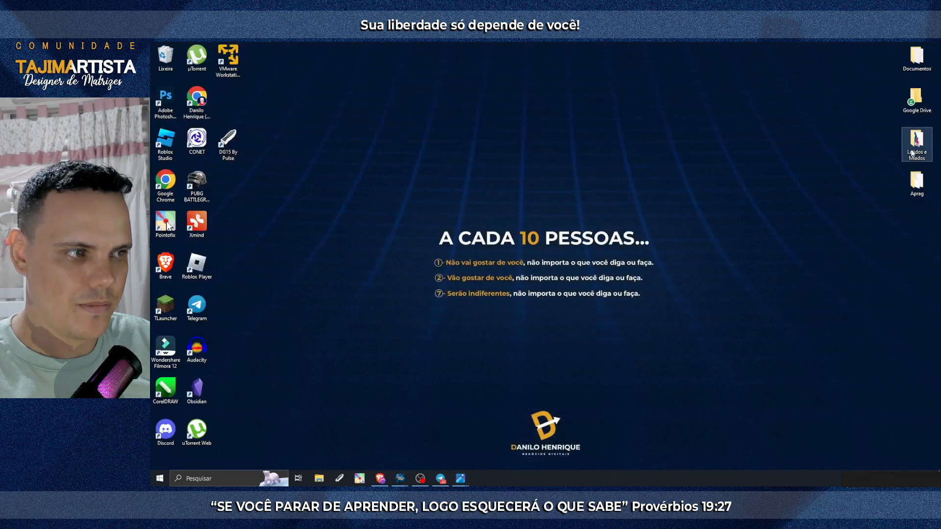
pyautogui.doubleClick(921, 186)
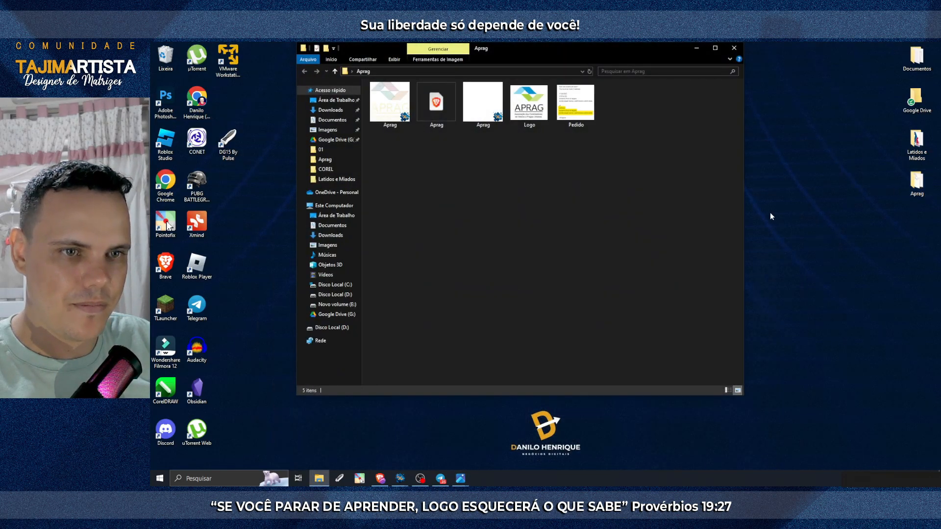
pyautogui.click(442, 112)
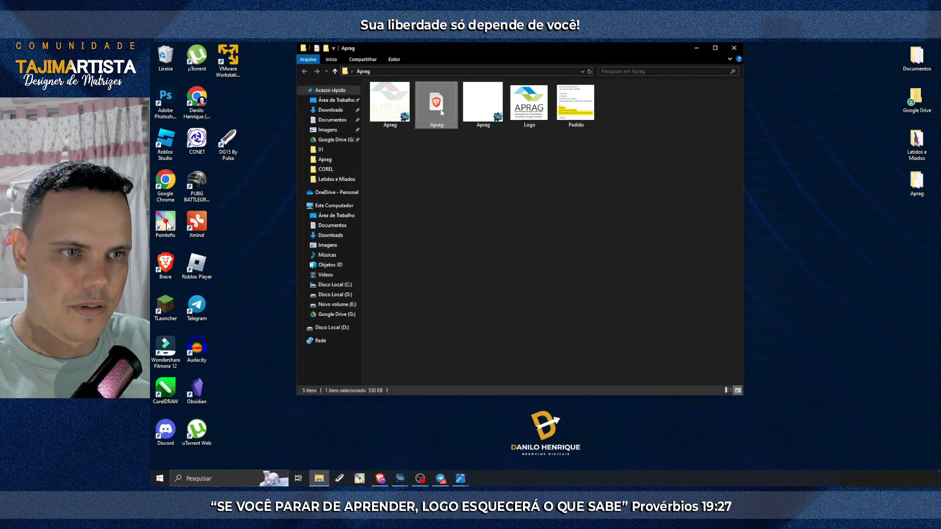
pyautogui.doubleClick(442, 112)
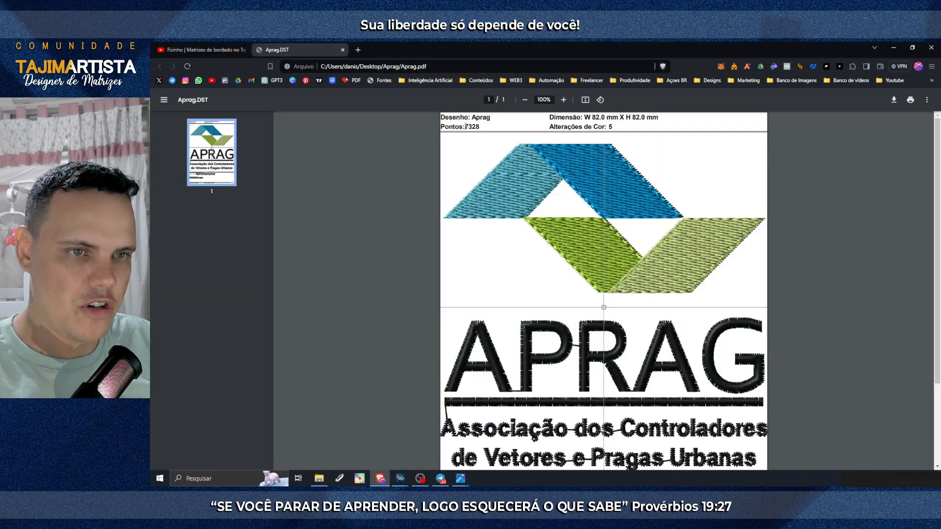
# Step: Examine the worksheet's stitch count, dimensions, color changes, thread colors, color sequence and thread usage, and close the PDF
pyautogui.moveTo(464, 126); pyautogui.dragTo(482, 127)
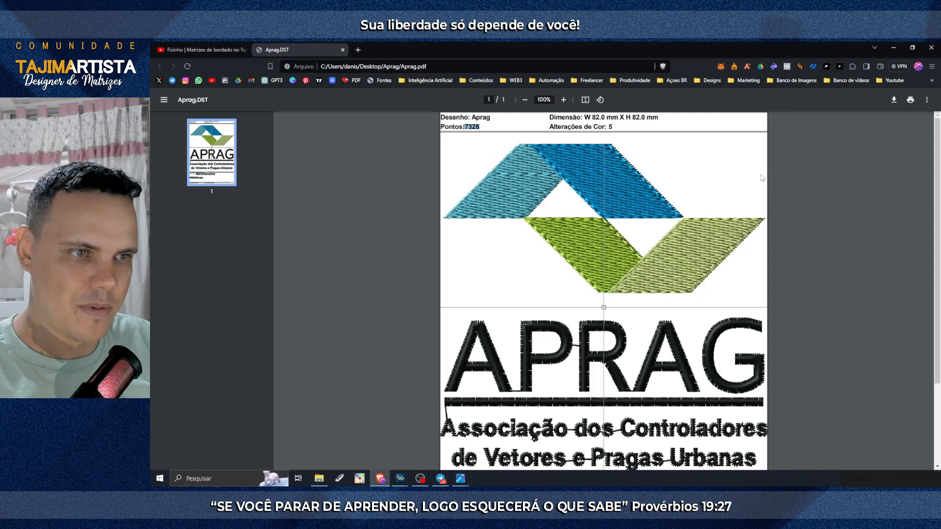
pyautogui.scroll(-3, 695, 150)
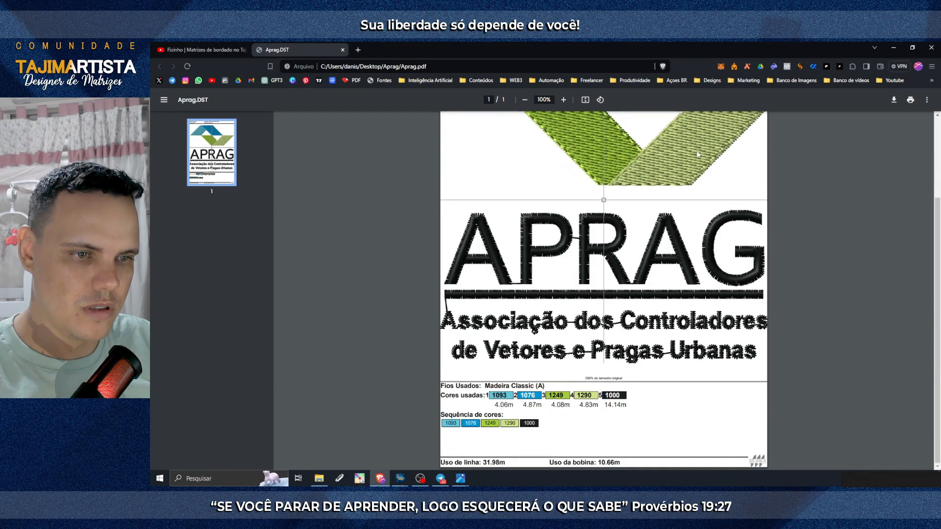
pyautogui.scroll(2, 661, 221)
pyautogui.scroll(-2, 638, 264)
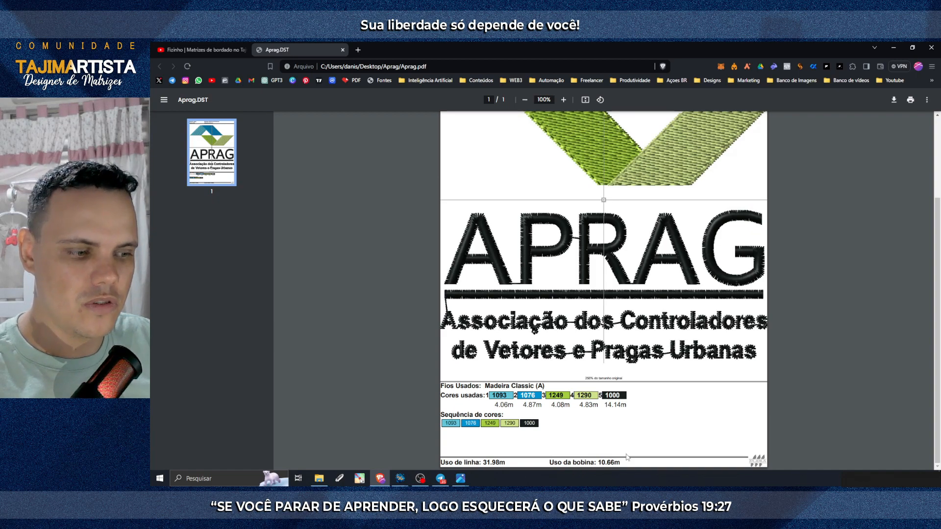
pyautogui.scroll(2, 659, 465)
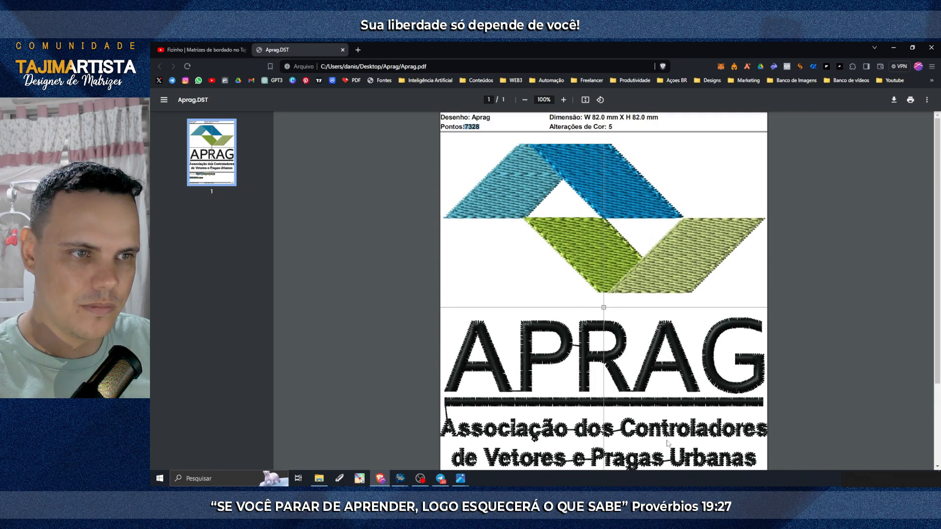
pyautogui.scroll(-2, 662, 417)
pyautogui.scroll(2, 551, 424)
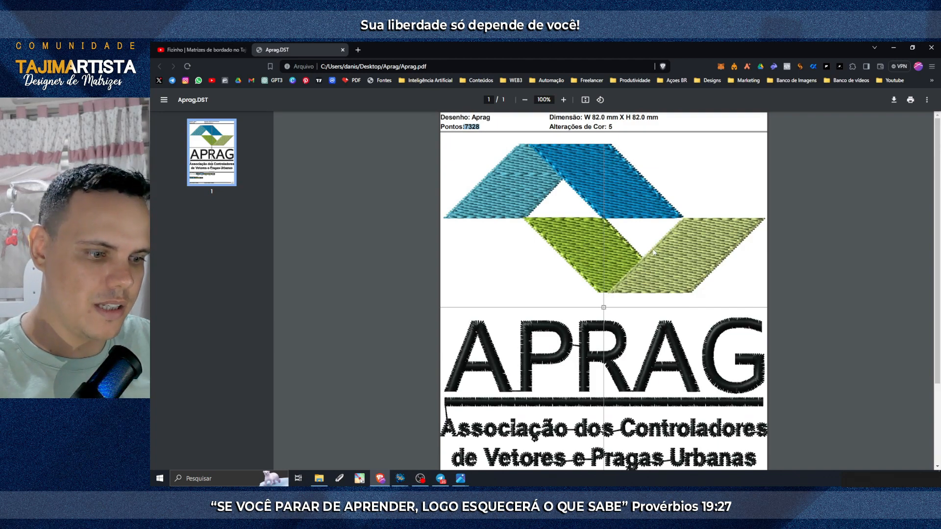
pyautogui.scroll(-1, 657, 343)
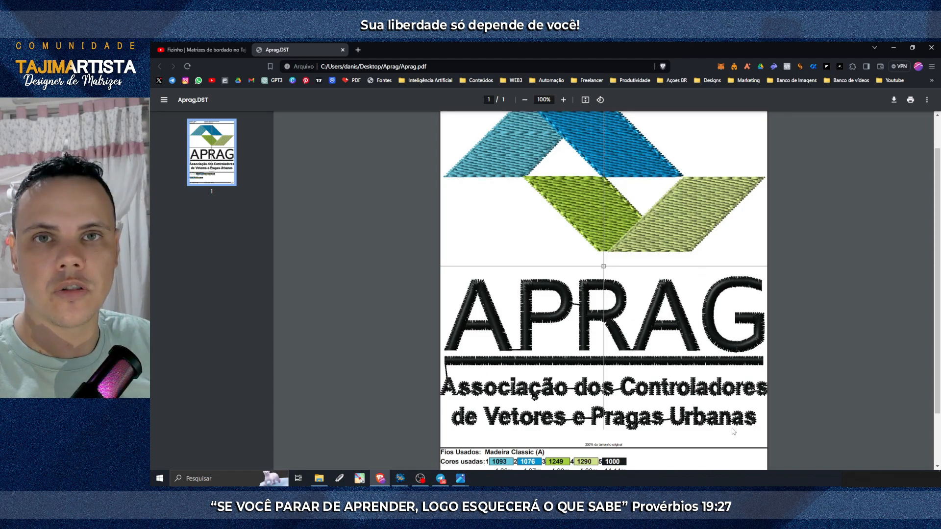
pyautogui.scroll(-2, 713, 440)
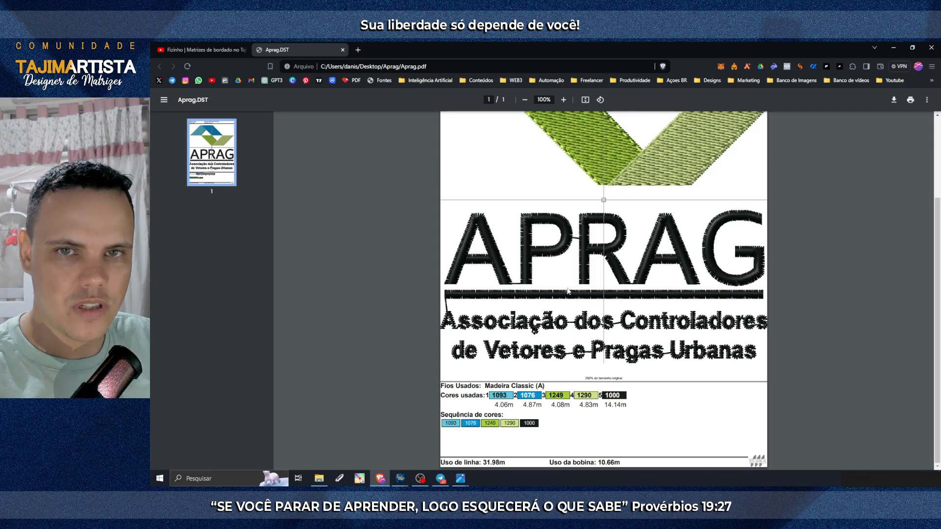
pyautogui.click(343, 50)
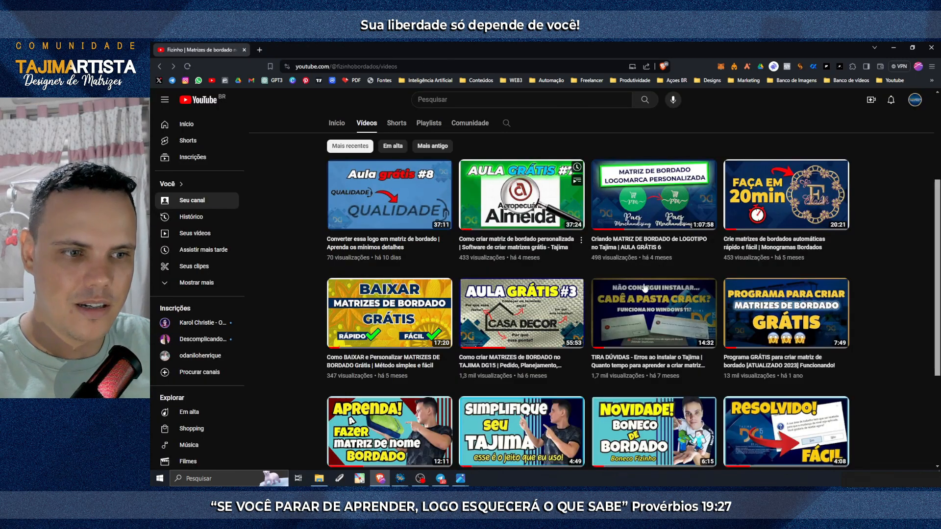
pyautogui.scroll(4, 510, 298)
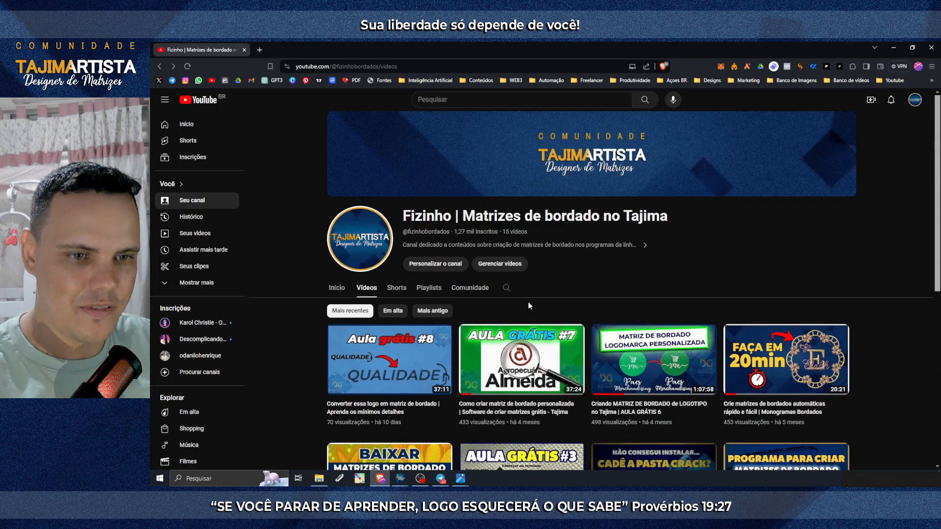